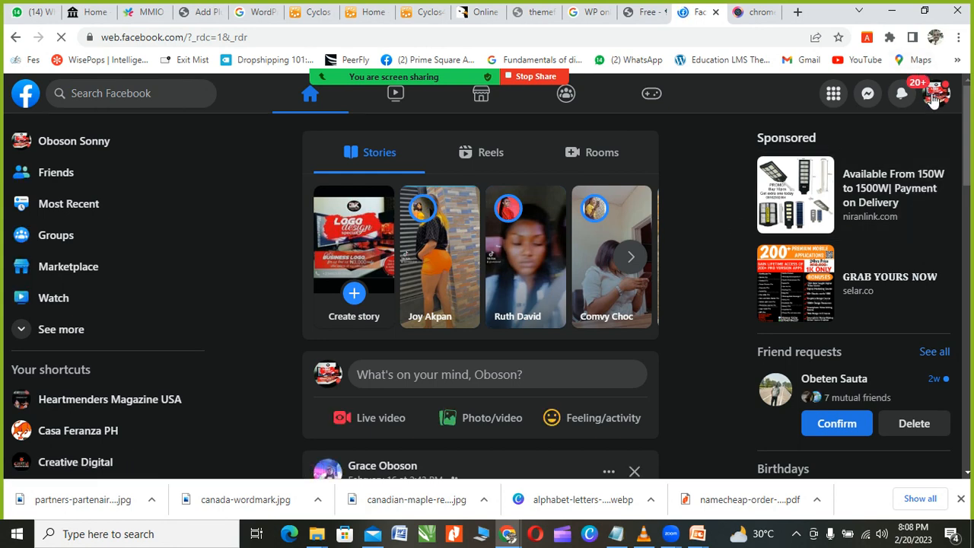
Step: Open the Your profiles & Pages switcher from the account menu and scroll through it
click(917, 92)
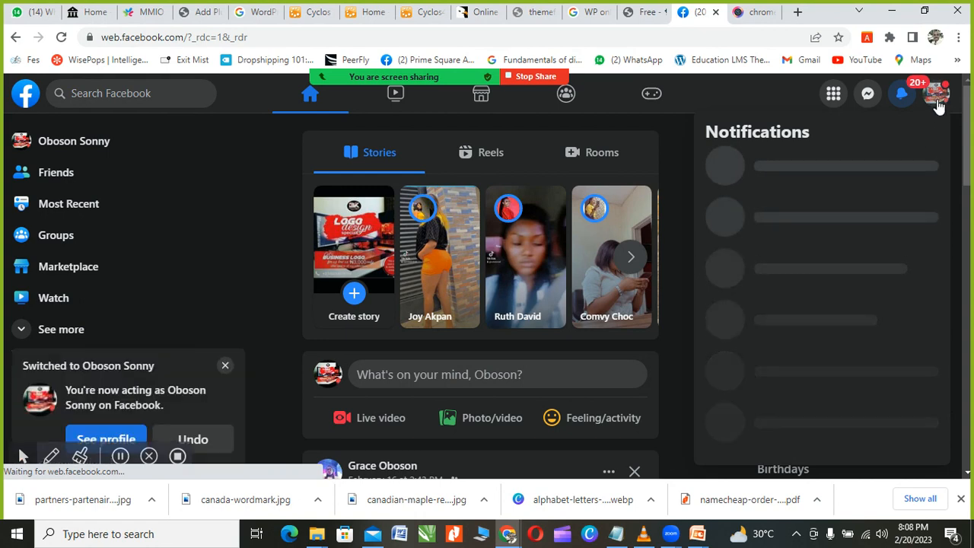
click(937, 102)
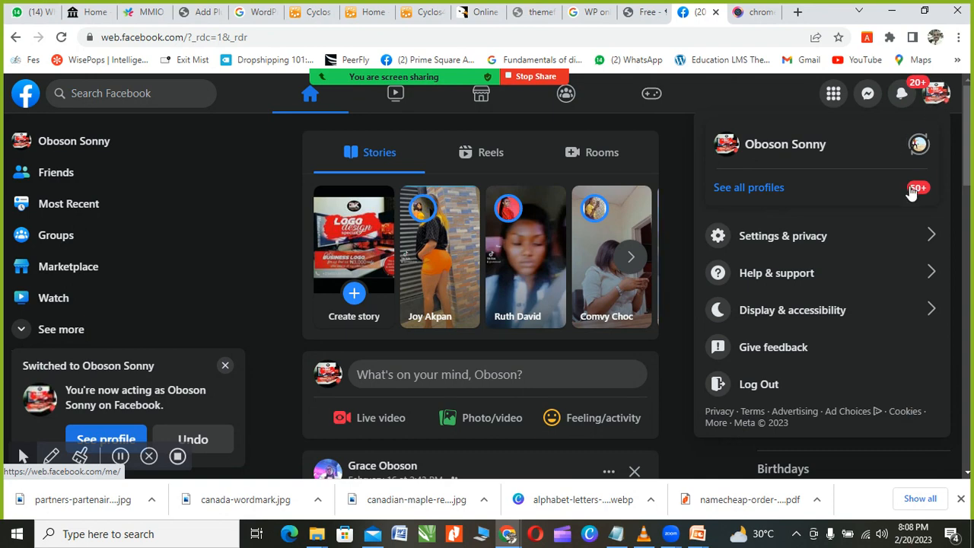
click(911, 189)
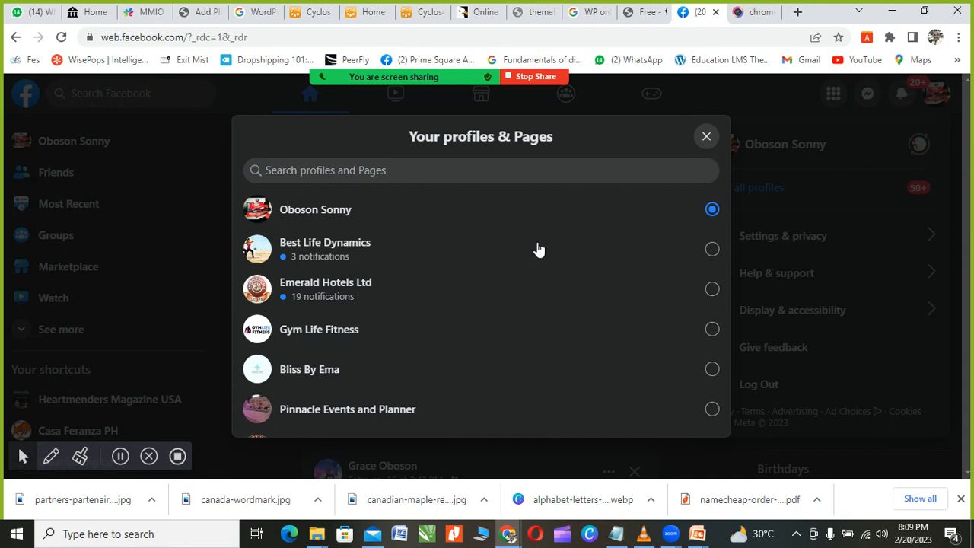
scroll(446, 250, down, 3)
scroll(446, 250, down, 1)
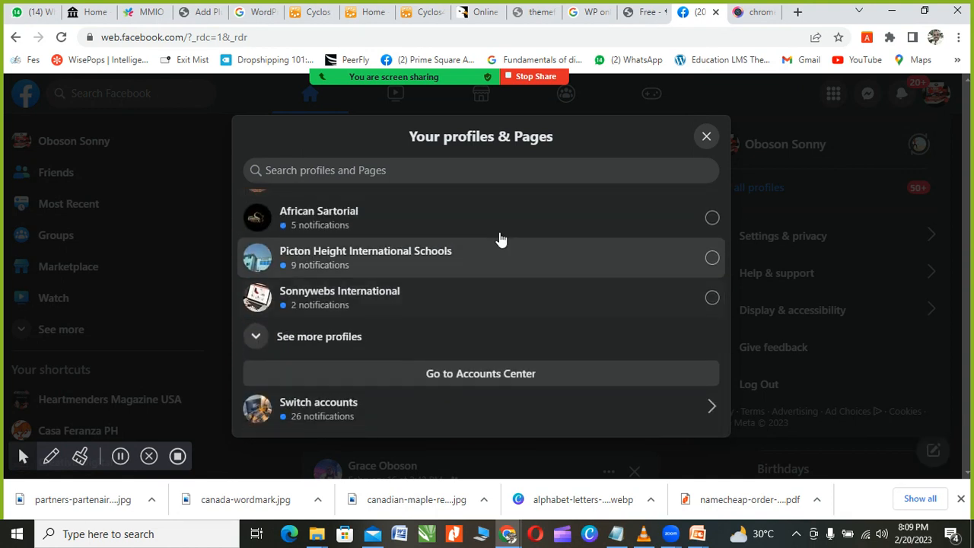
scroll(481, 303, up, 2)
scroll(481, 302, up, 2)
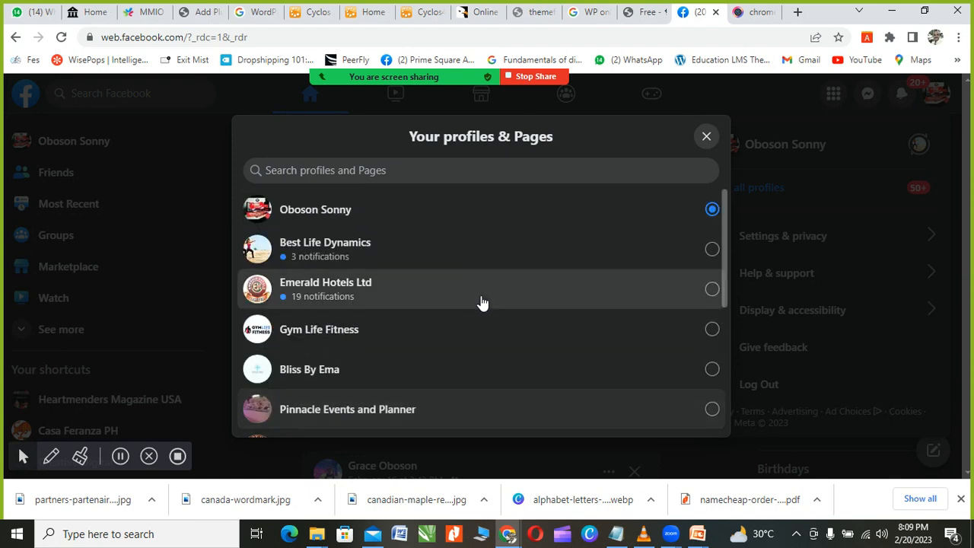
scroll(591, 306, down, 3)
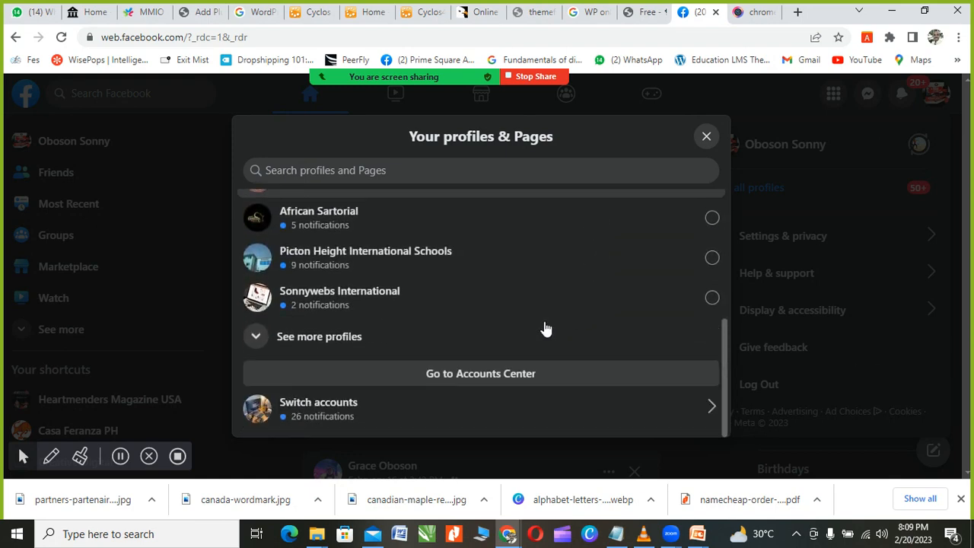
scroll(520, 362, up, 2)
scroll(521, 361, up, 2)
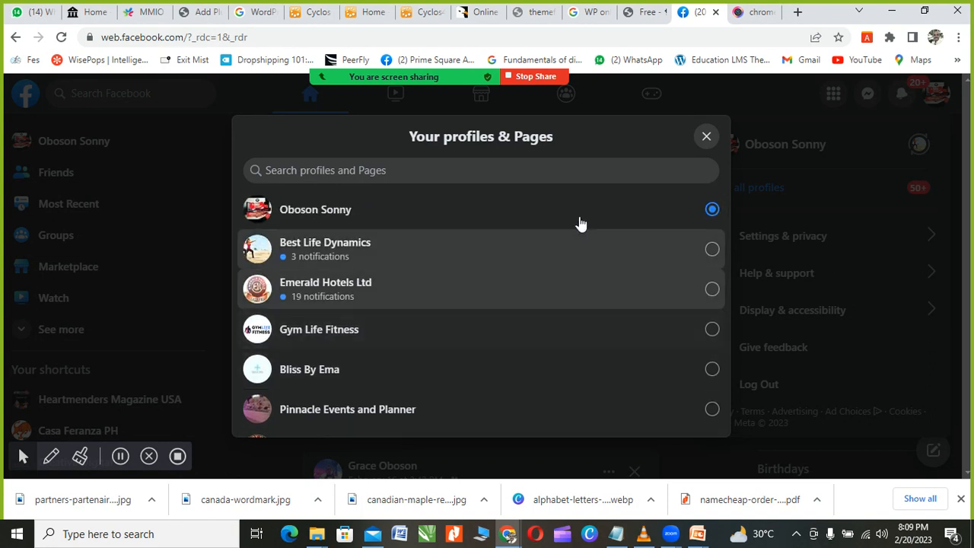
Step: Expand the switcher to reveal the additional managed Pages and scroll through them
click(518, 172)
scroll(685, 256, down, 4)
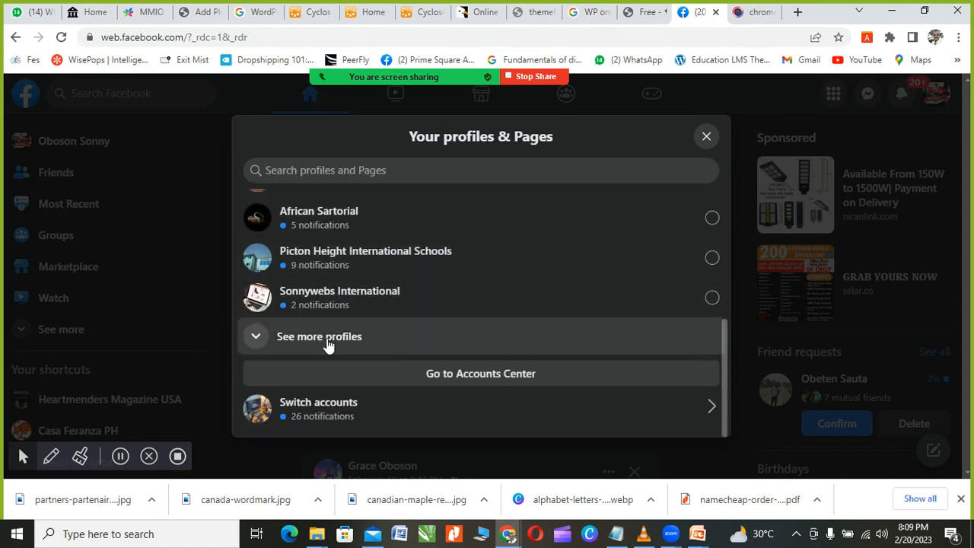
scroll(343, 337, down, 2)
scroll(358, 326, up, 1)
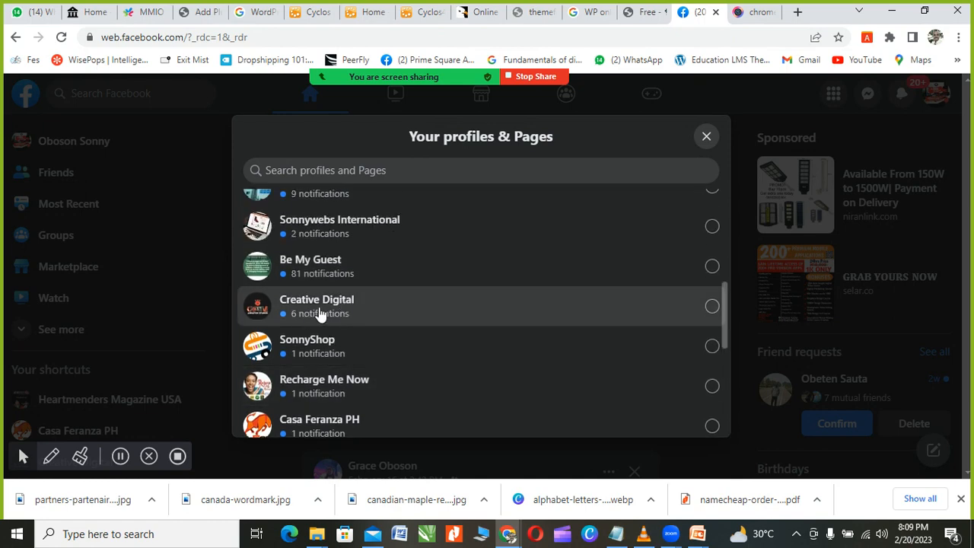
Step: Switch to Creative Digital, dismiss the WhatsApp ads card, open the Page and accept its update notice
click(320, 314)
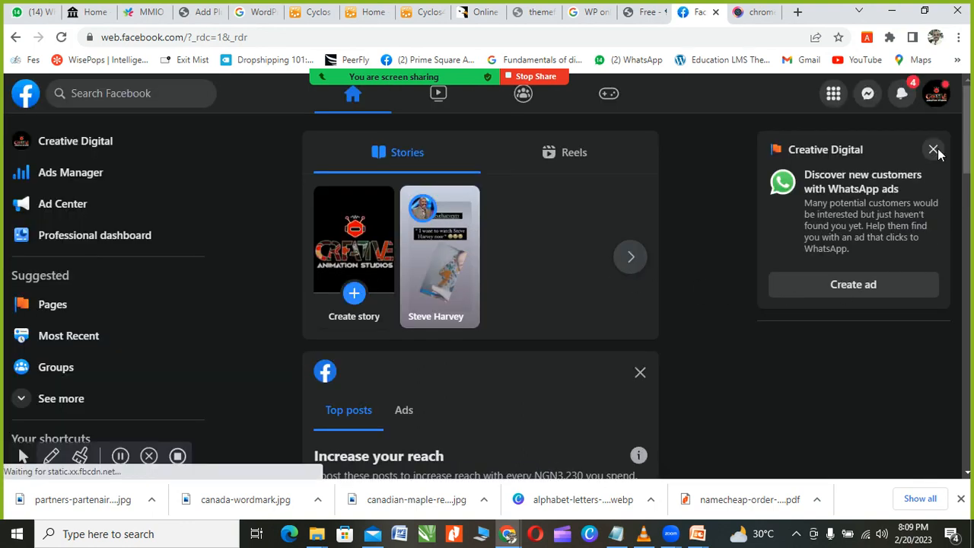
click(934, 149)
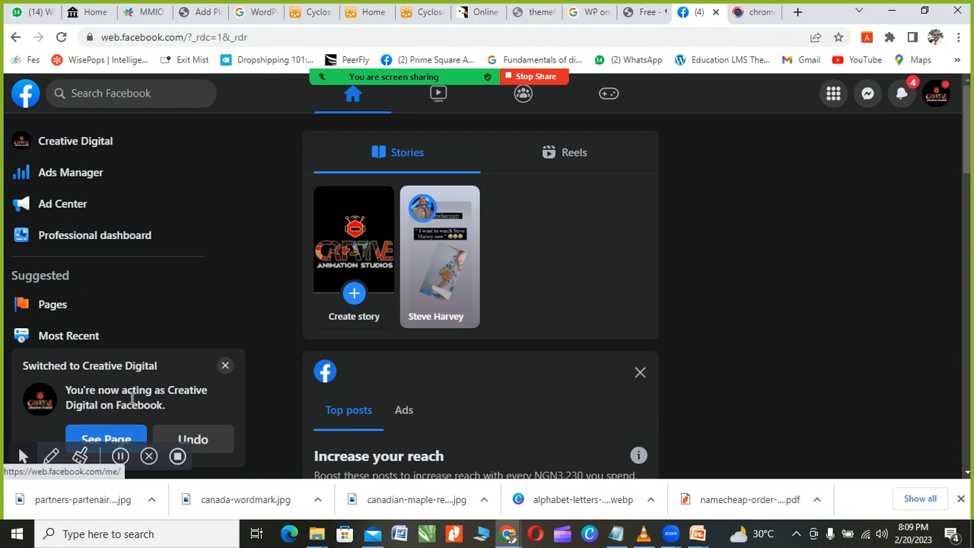
click(111, 440)
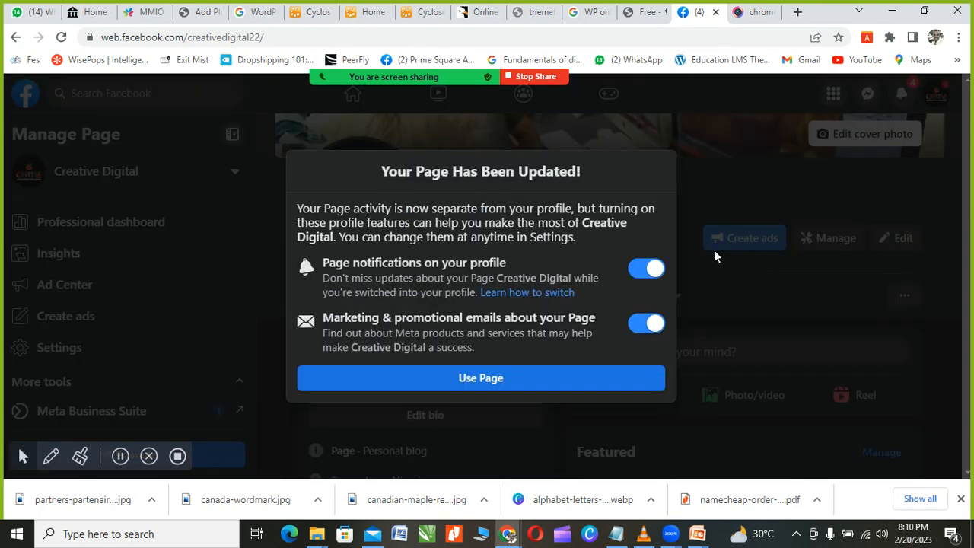
click(479, 381)
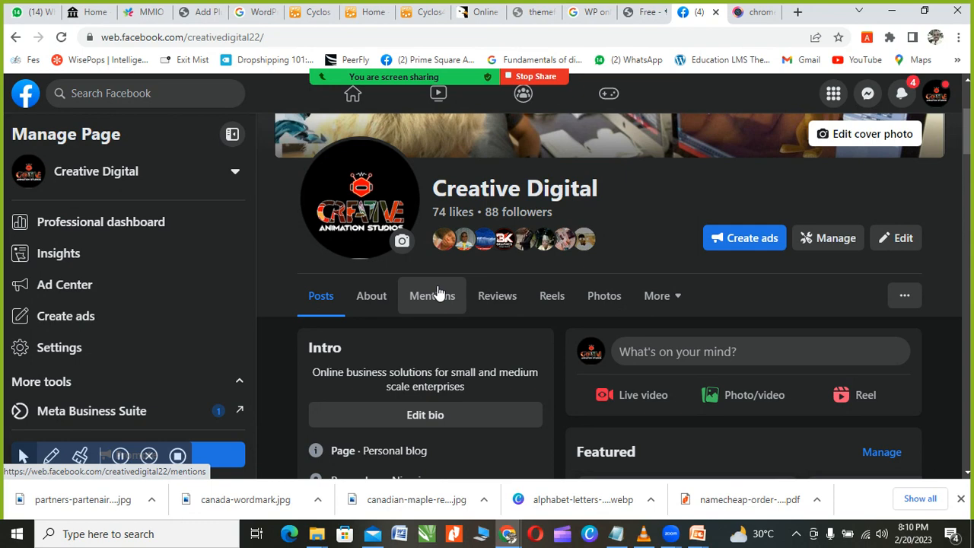
Step: Scroll through Creative Digital's cover, intro, photos and posts, then advance the Featured carousel one post
scroll(437, 294, up, 2)
scroll(476, 362, up, 1)
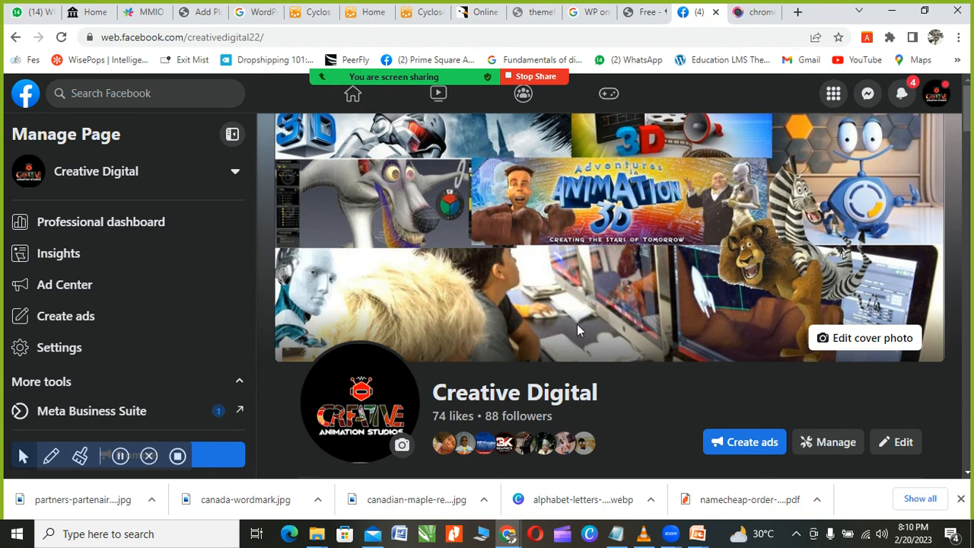
scroll(578, 327, down, 3)
scroll(586, 319, up, 2)
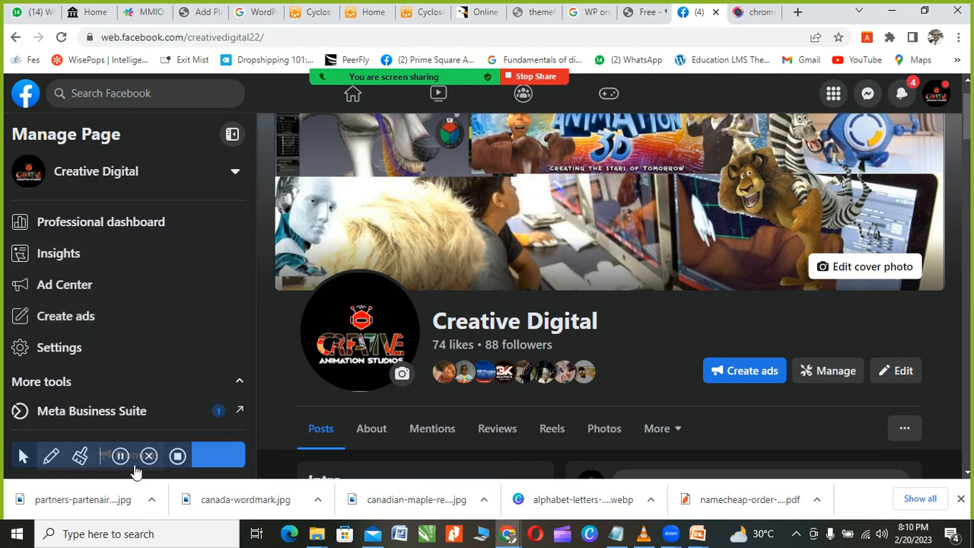
scroll(521, 395, down, 1)
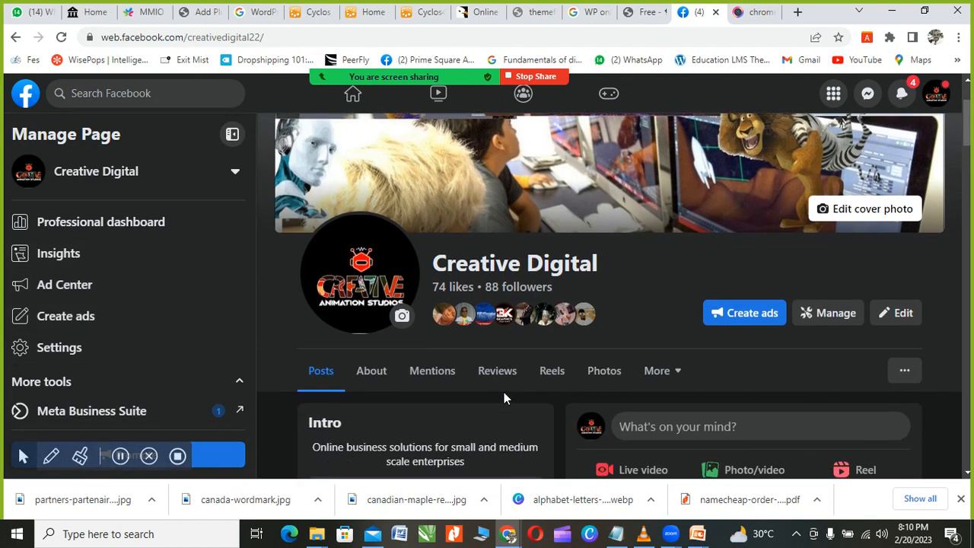
scroll(502, 390, down, 3)
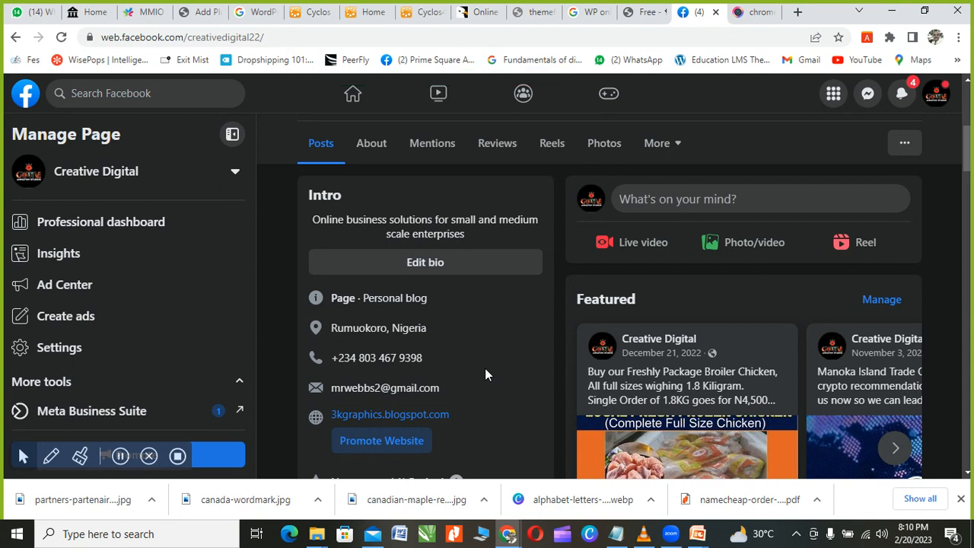
scroll(707, 372, down, 3)
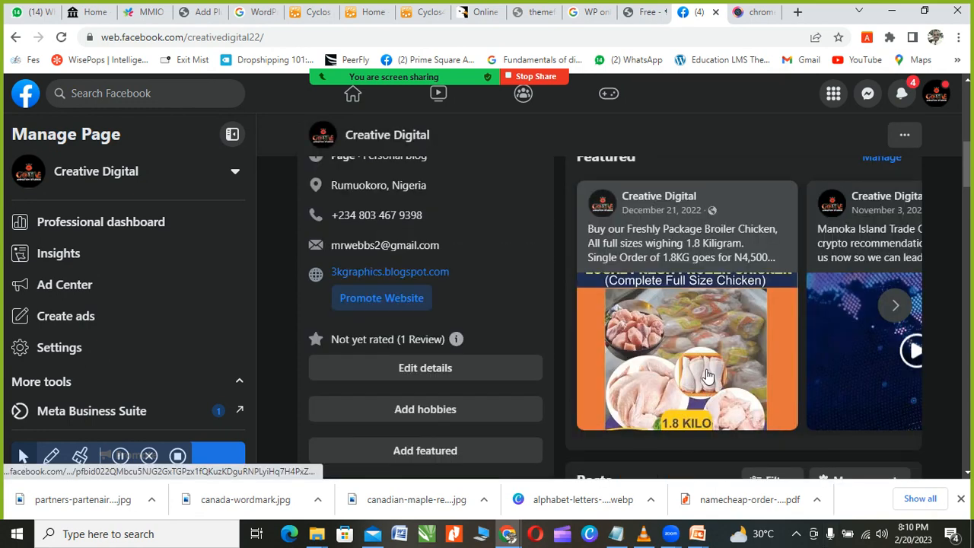
scroll(707, 373, down, 3)
scroll(706, 373, down, 3)
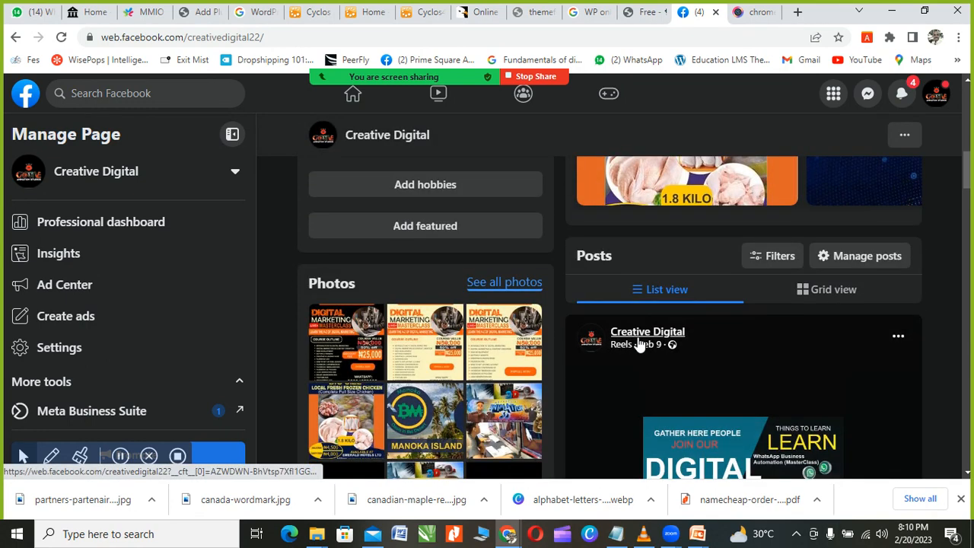
scroll(431, 316, up, 1)
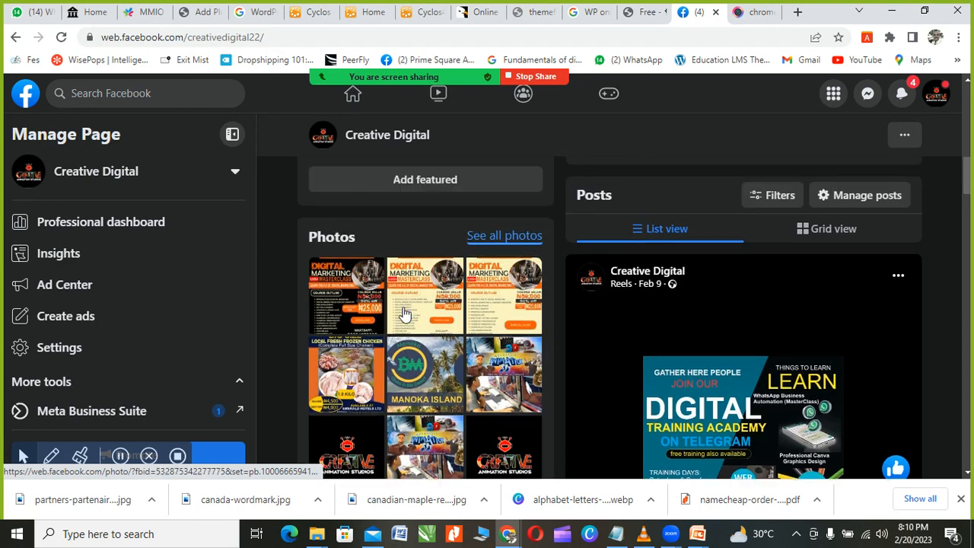
scroll(428, 315, down, 1)
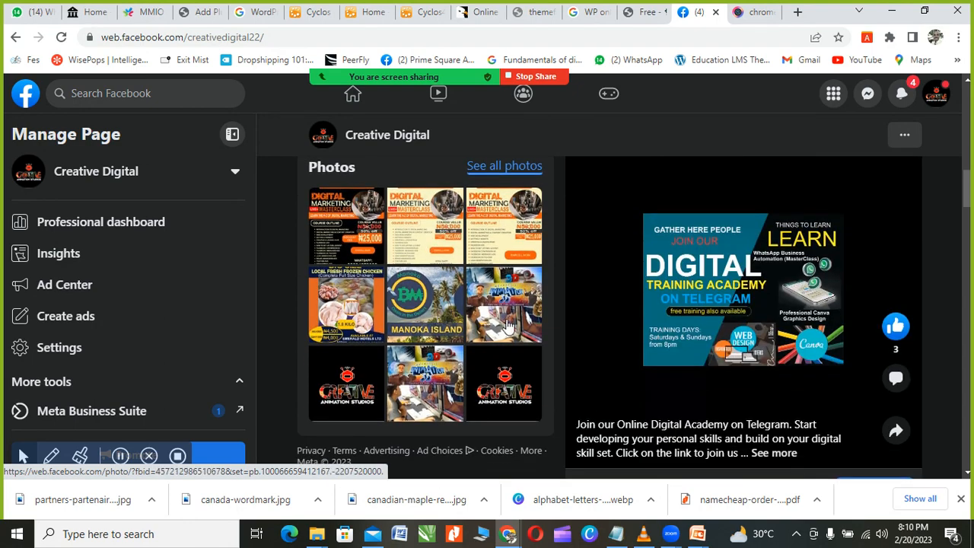
scroll(728, 327, up, 5)
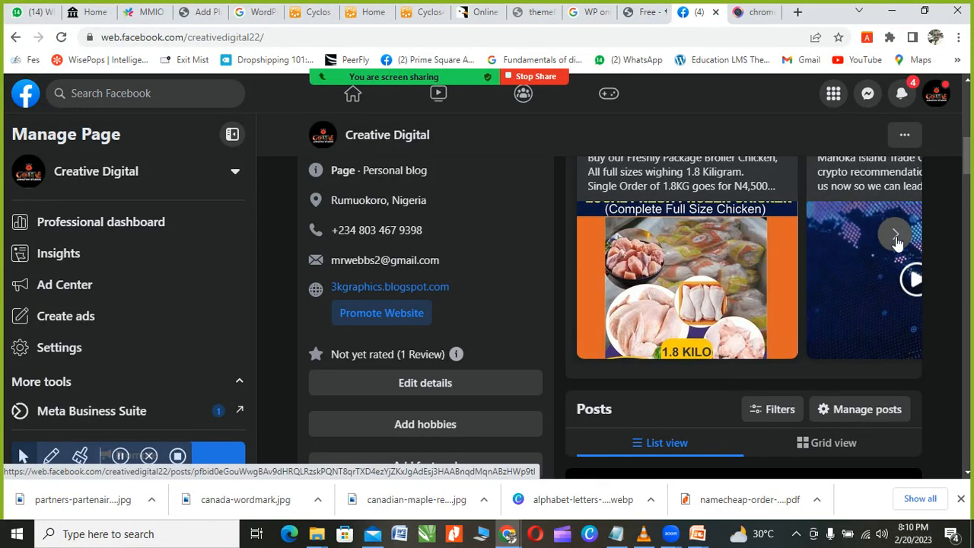
click(895, 234)
Step: Open the featured Manoka Island Trade post and play its video to 1:50 of 2:06
click(706, 279)
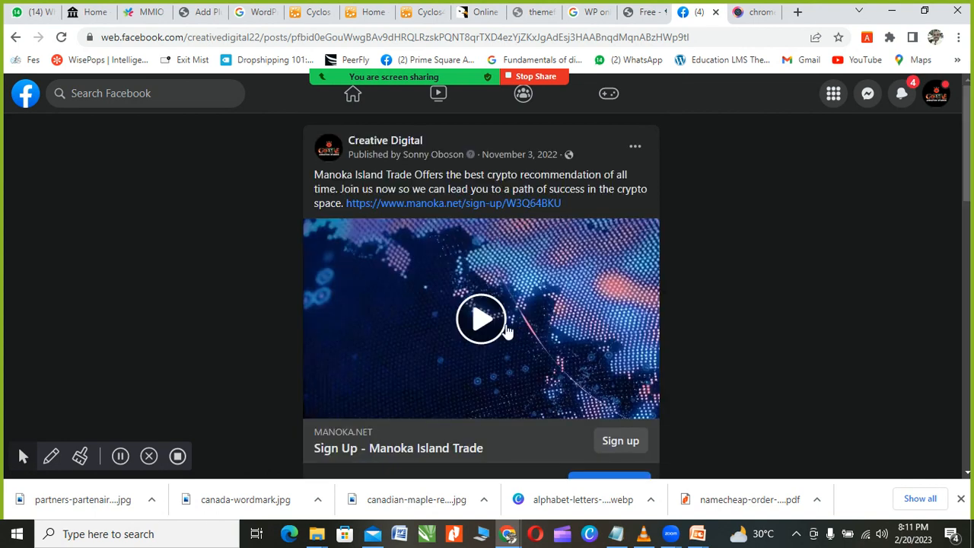
click(478, 321)
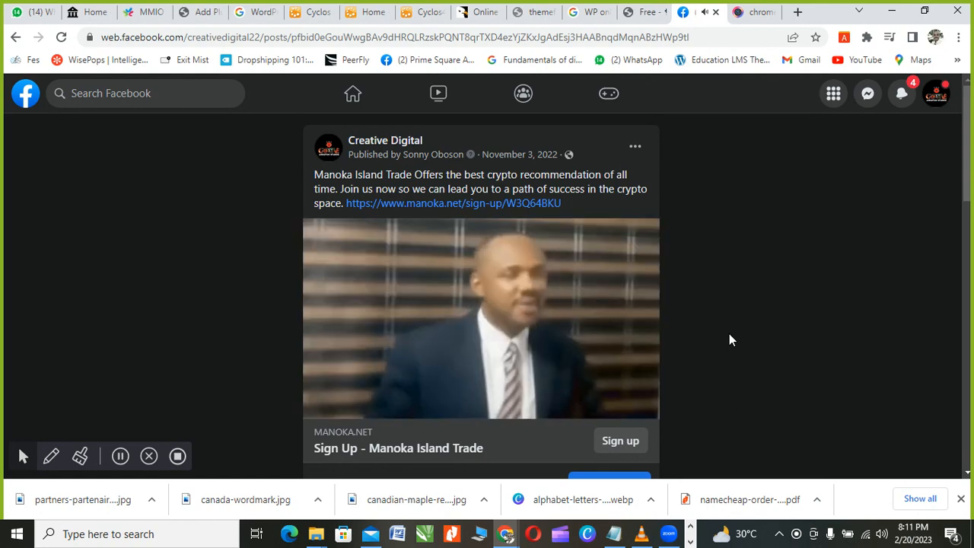
scroll(722, 331, down, 1)
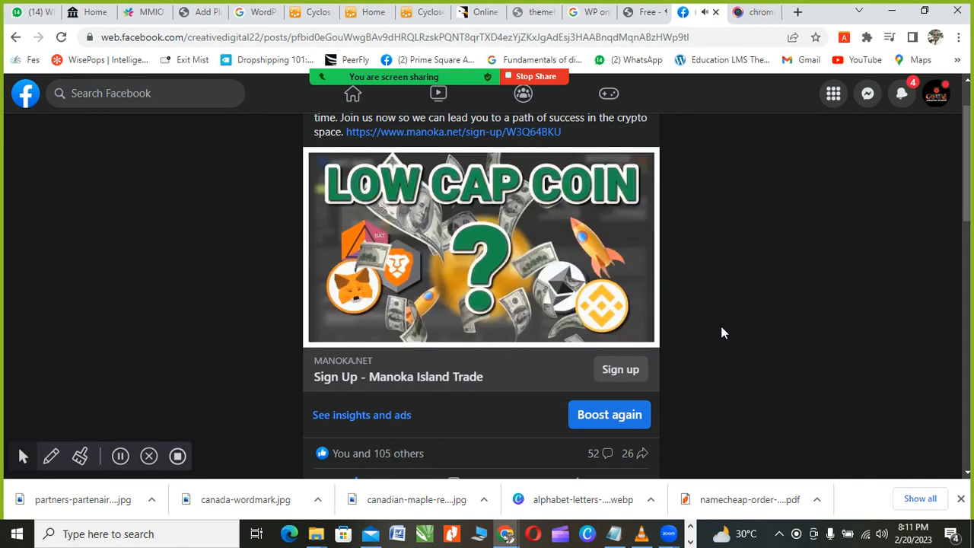
scroll(722, 332, up, 1)
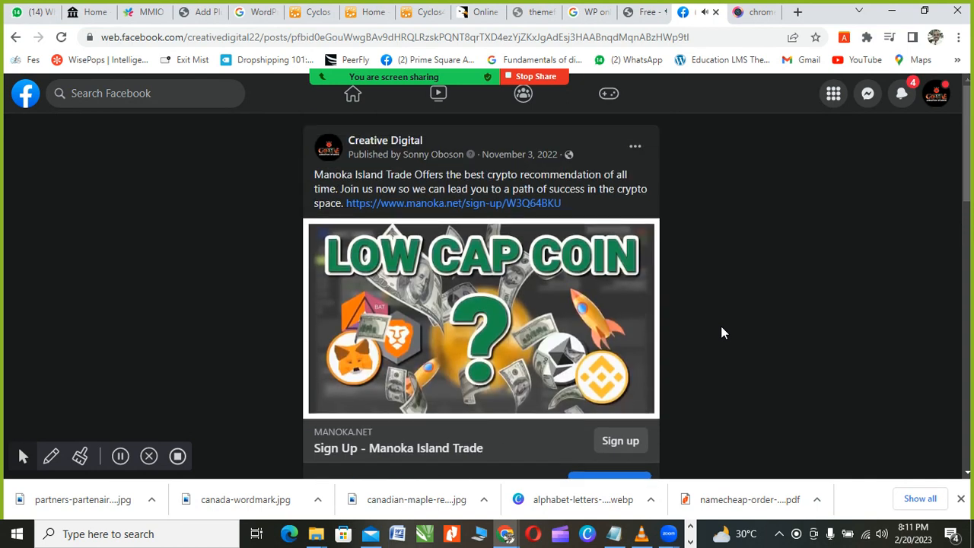
mouse_move(559, 315)
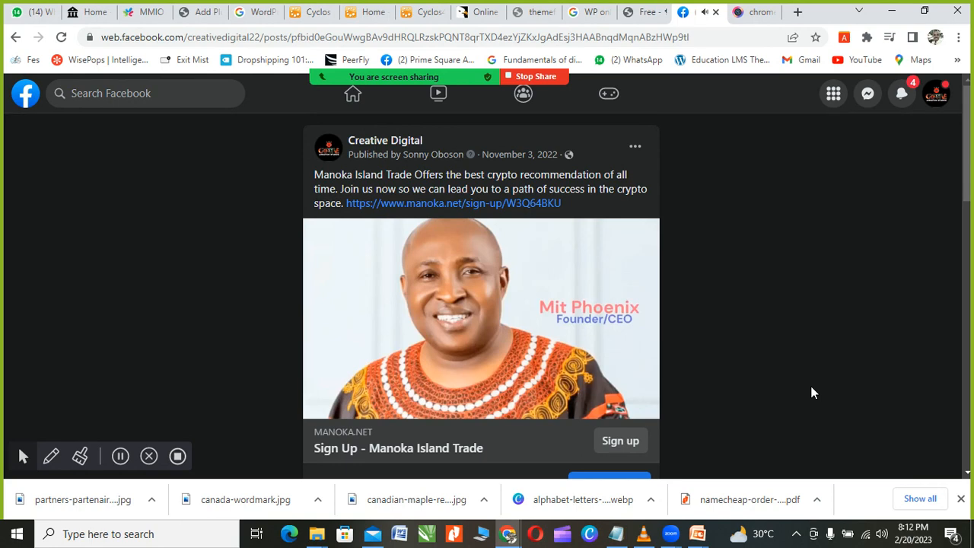
mouse_move(606, 365)
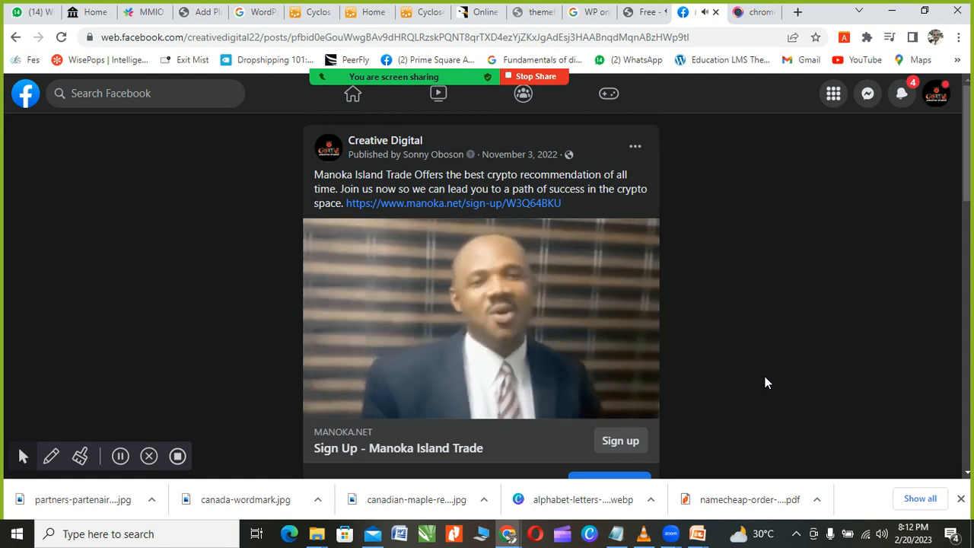
mouse_move(436, 373)
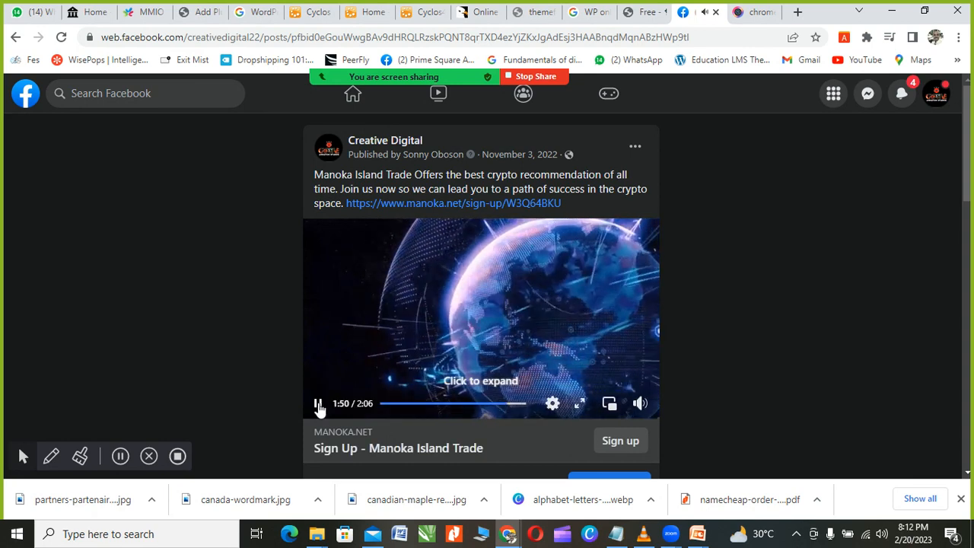
Step: Pause and resume the Manoka Island Trade video, leaving it paused at 2:00 of 2:06
click(318, 403)
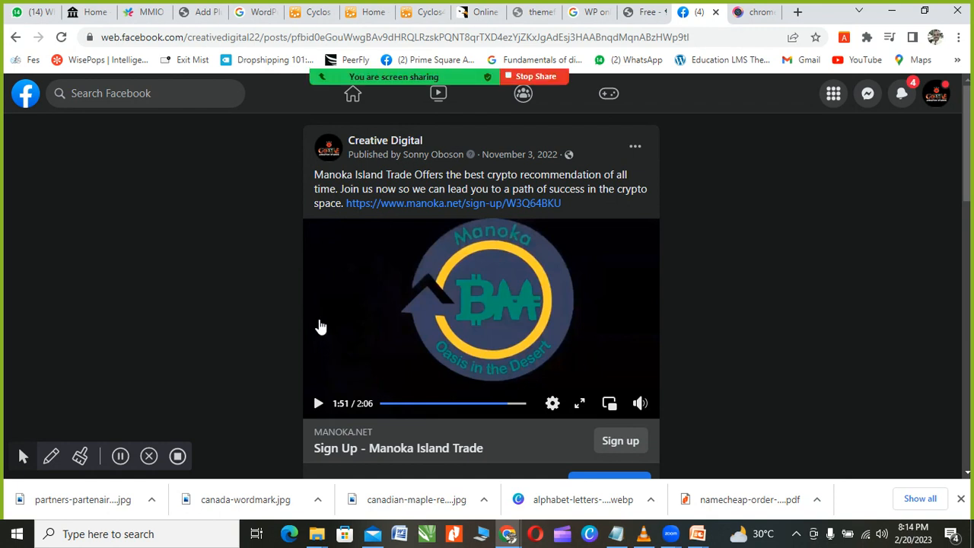
click(319, 404)
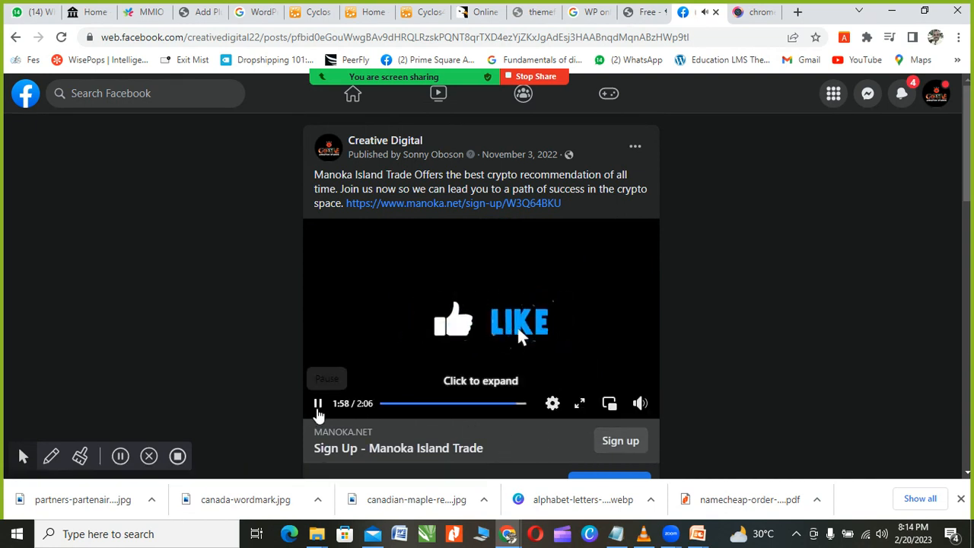
click(318, 411)
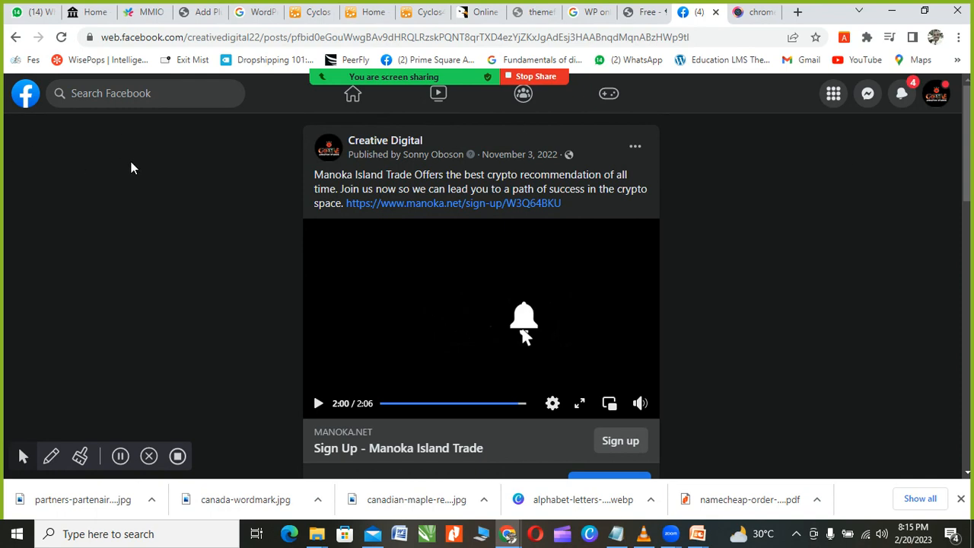
scroll(760, 266, down, 7)
scroll(749, 290, up, 7)
Step: Return to the Facebook home feed and launch Ads Manager from the left sidebar
click(352, 104)
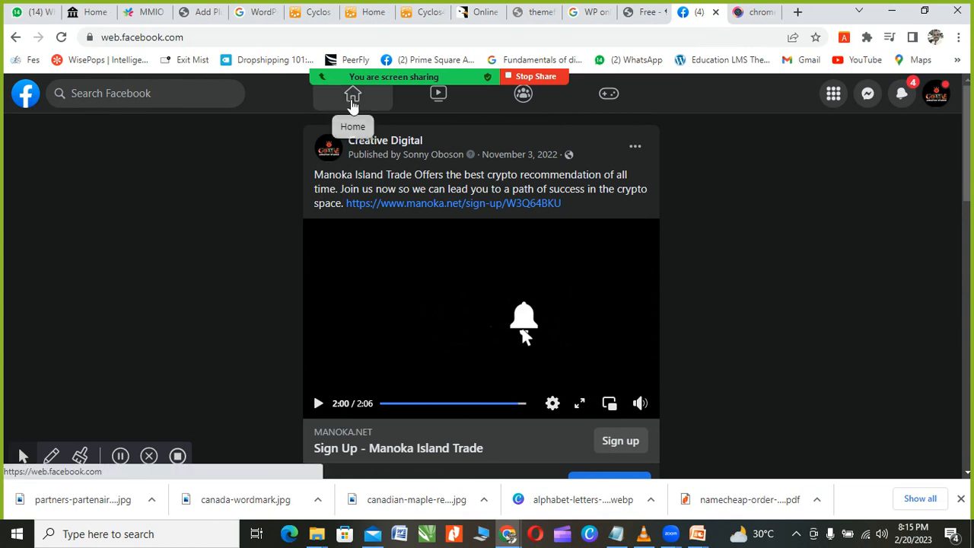
scroll(359, 228, down, 7)
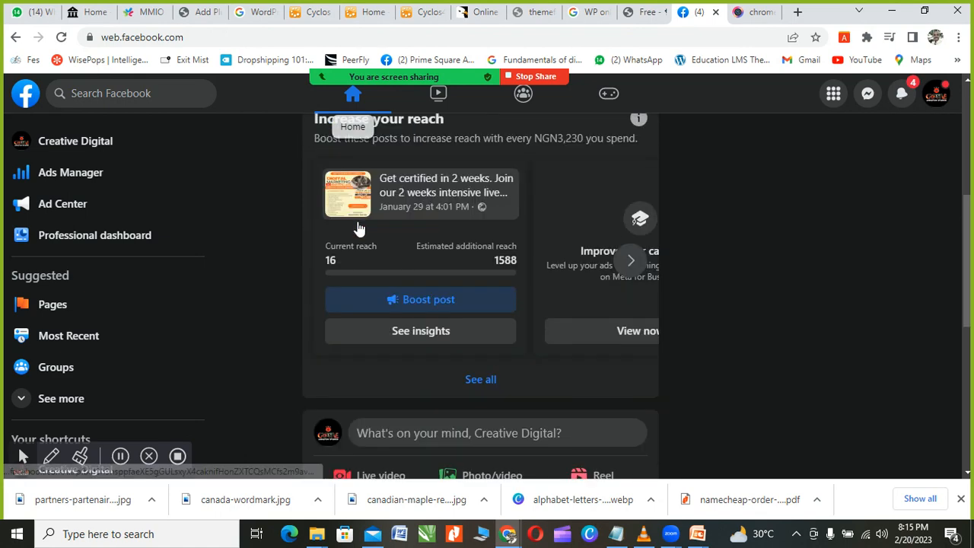
scroll(361, 229, down, 4)
scroll(374, 229, up, 3)
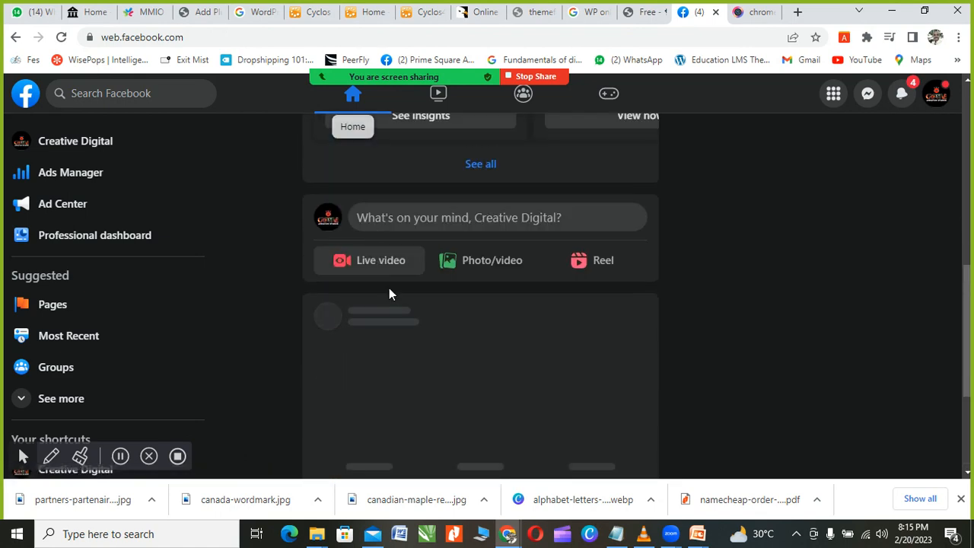
scroll(457, 314, down, 2)
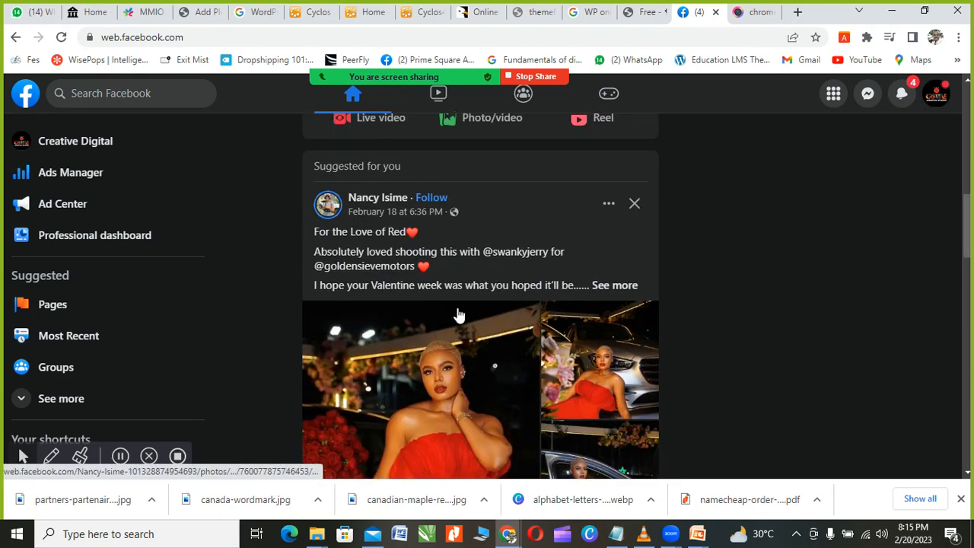
scroll(457, 315, up, 3)
click(68, 177)
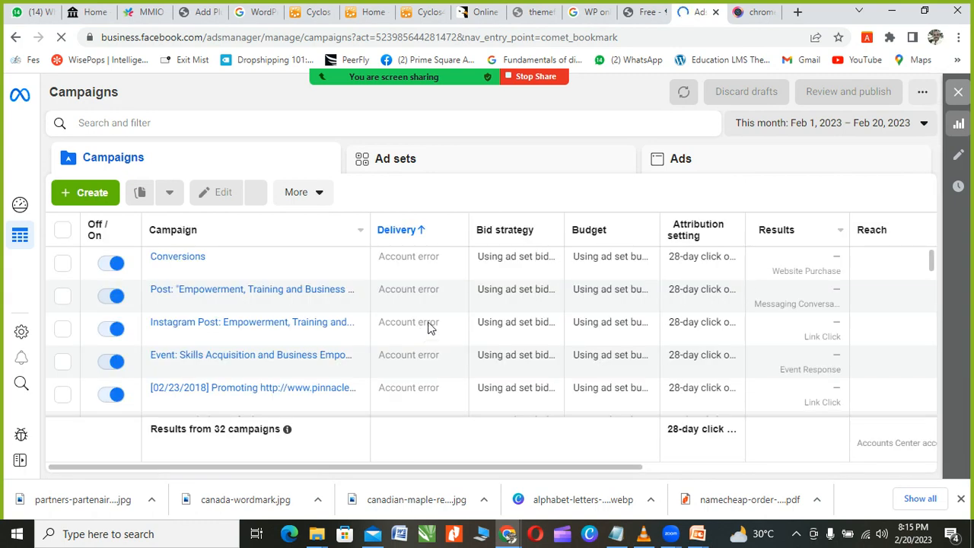
Step: Scroll the loaded Campaigns tab listing all 32 campaigns marked Account error
scroll(442, 321, down, 4)
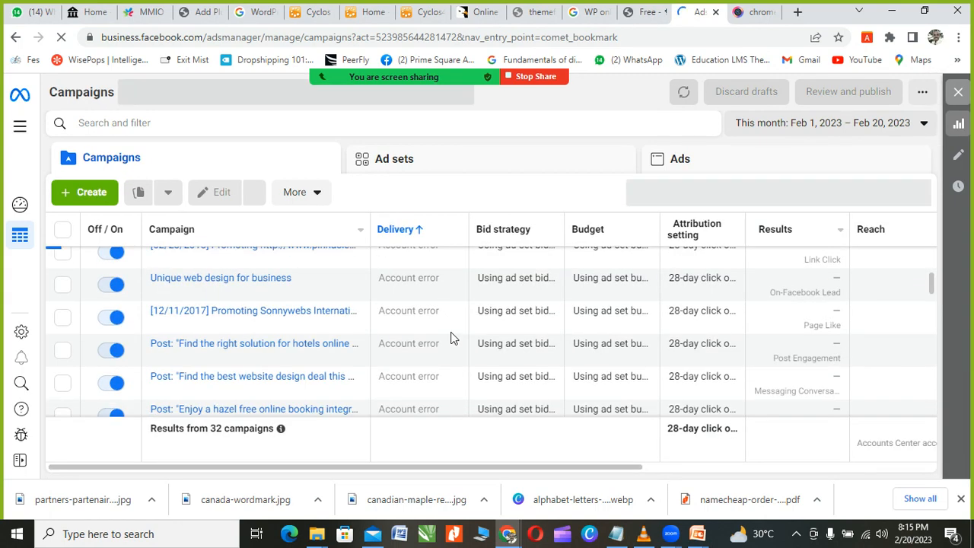
scroll(451, 337, up, 2)
scroll(451, 337, up, 2)
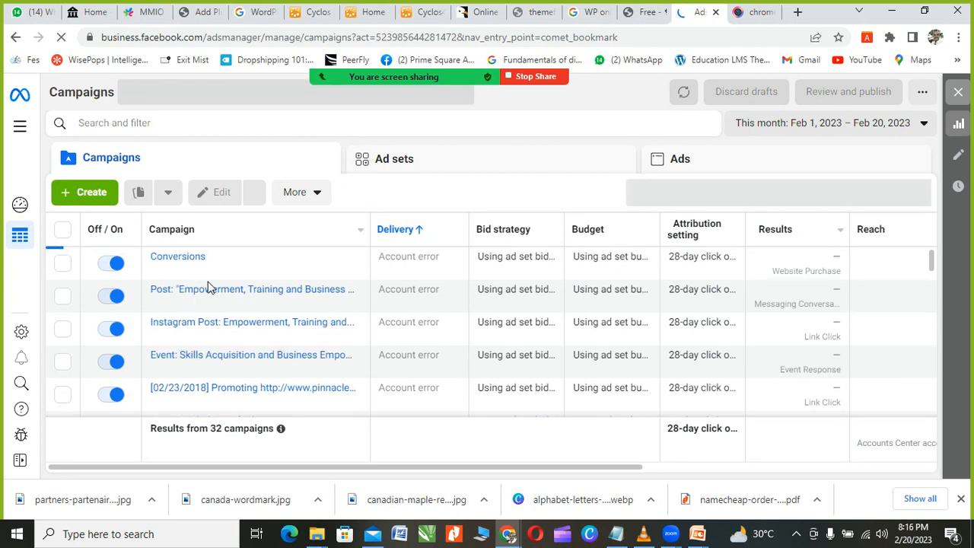
scroll(302, 330, down, 5)
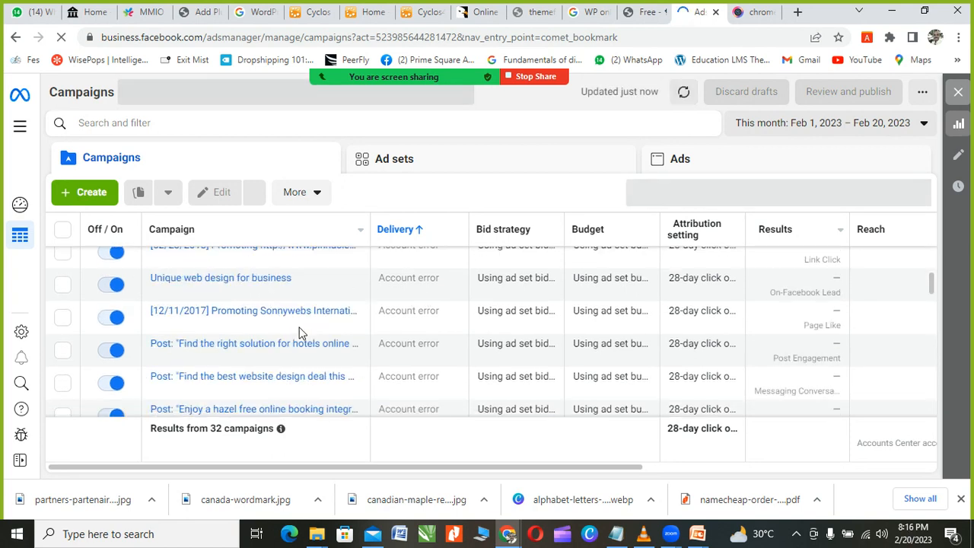
scroll(404, 326, down, 2)
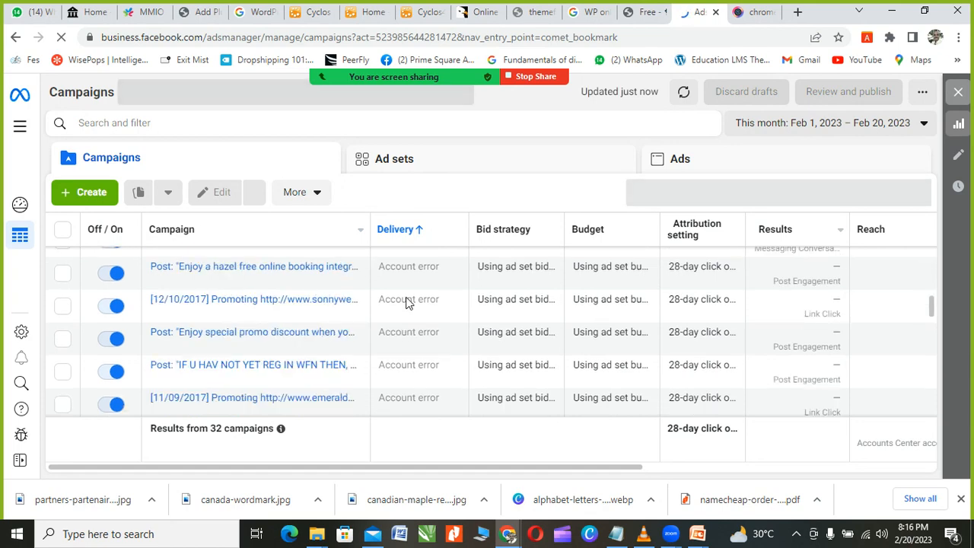
scroll(406, 289, up, 3)
scroll(404, 302, up, 2)
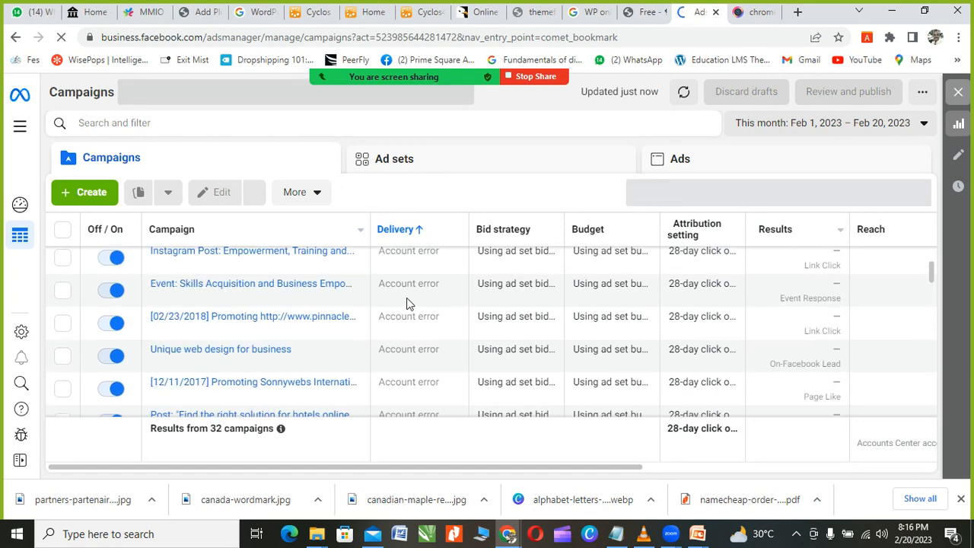
scroll(419, 312, up, 2)
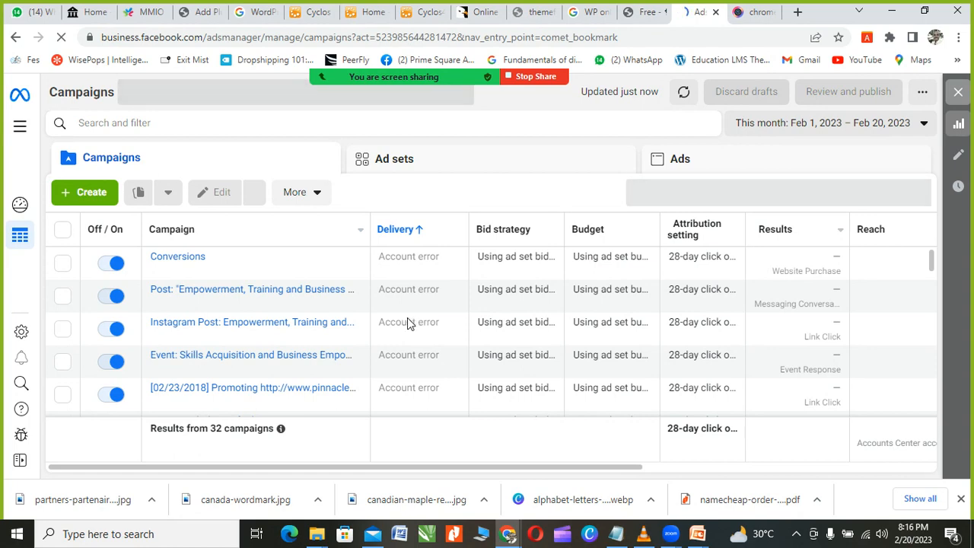
scroll(421, 353, down, 2)
scroll(289, 361, down, 5)
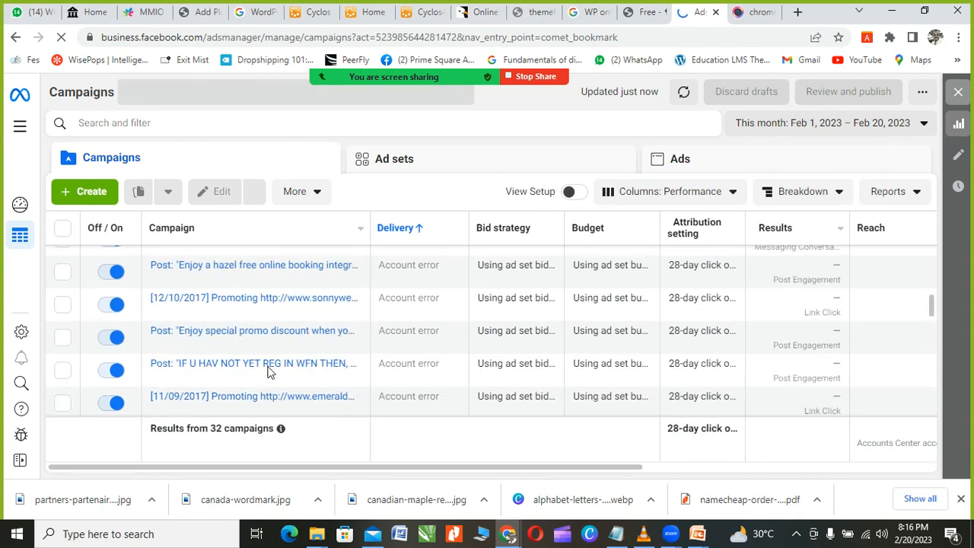
scroll(302, 371, down, 3)
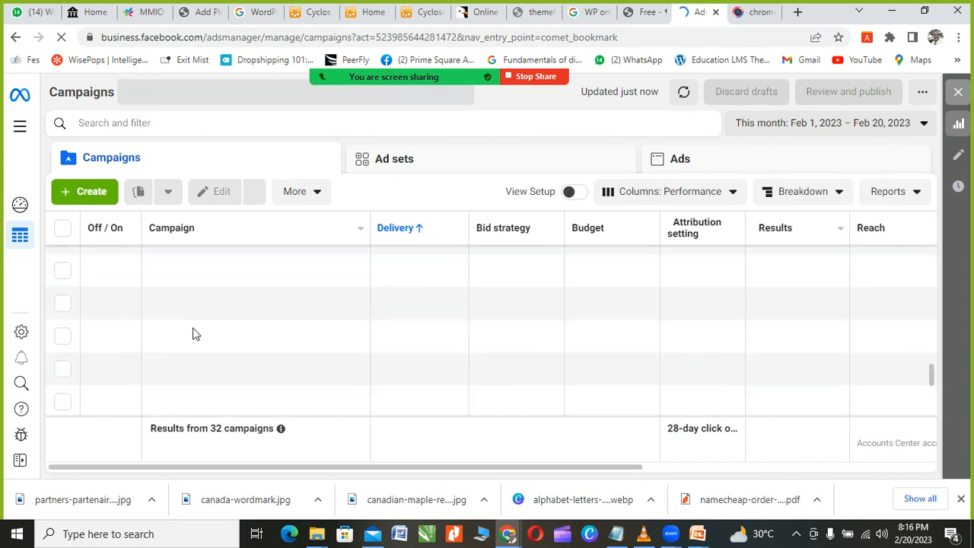
scroll(229, 319, up, 10)
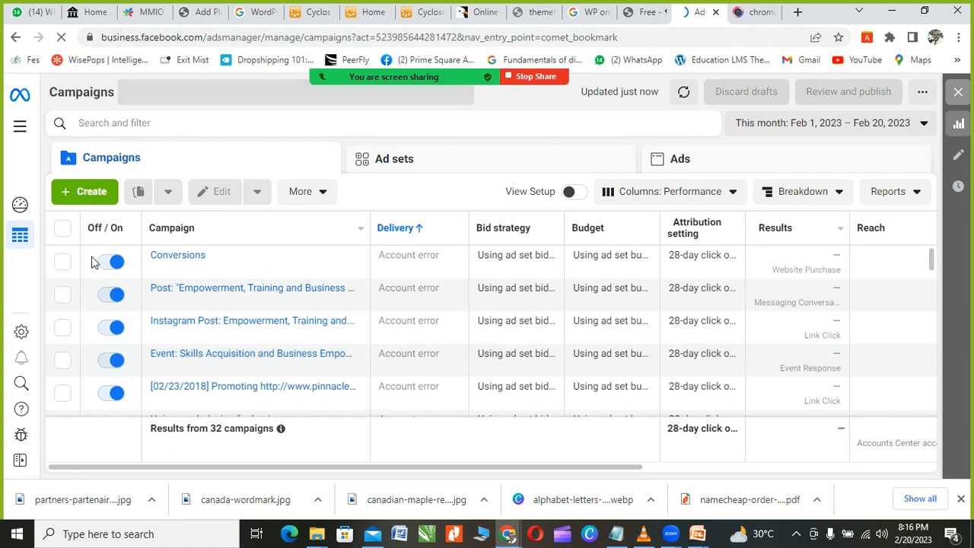
Step: Switch off Conversions, Post: Empowerment, Instagram Post, Event: Skills Acquisition and [02/23/2018] campaigns
click(114, 266)
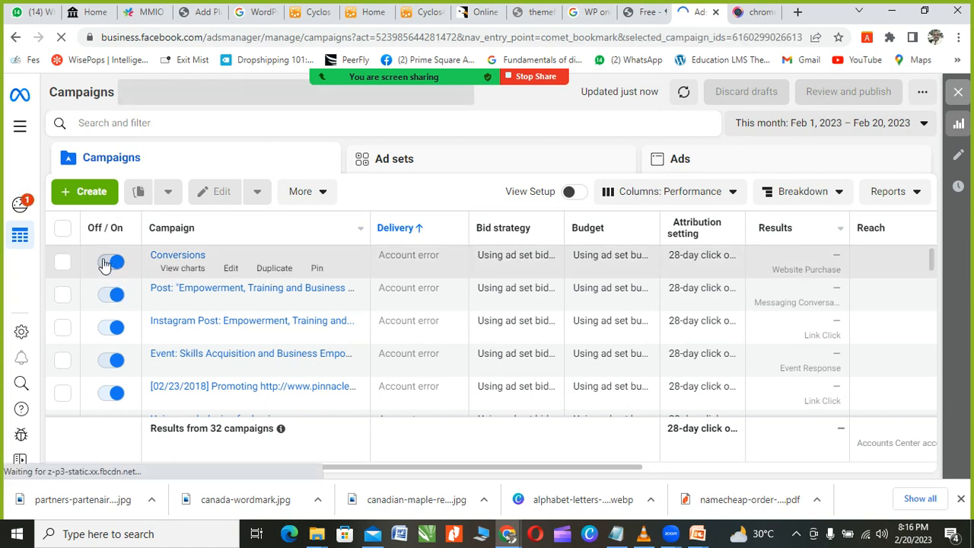
click(109, 262)
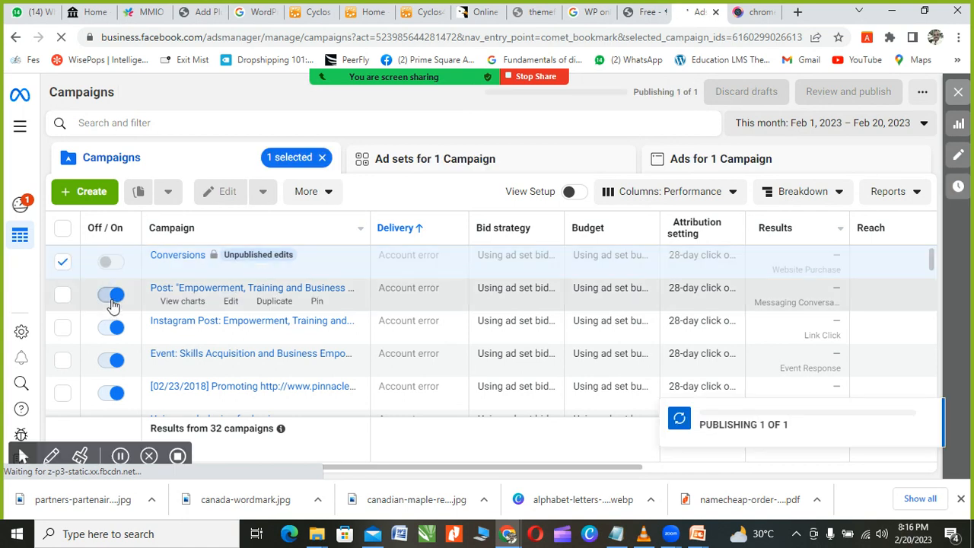
click(115, 327)
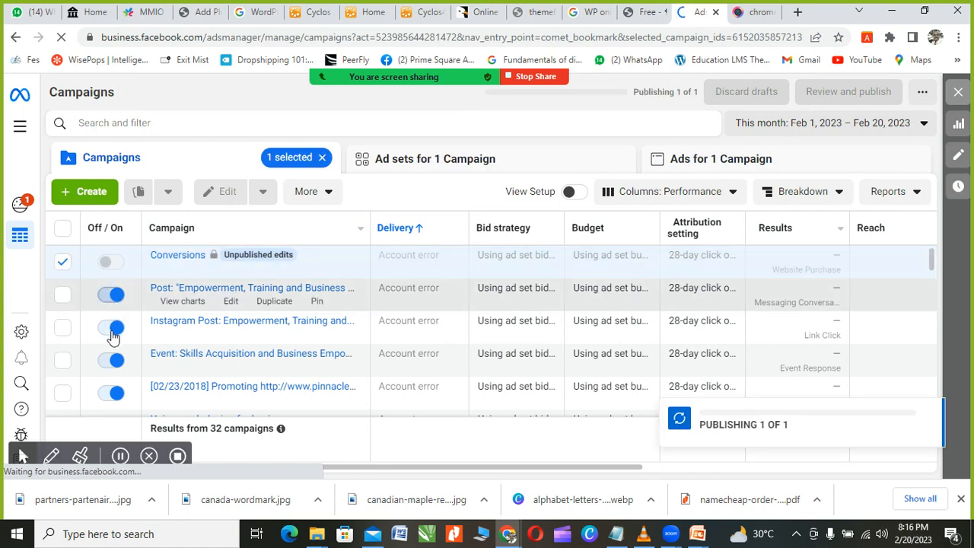
click(114, 327)
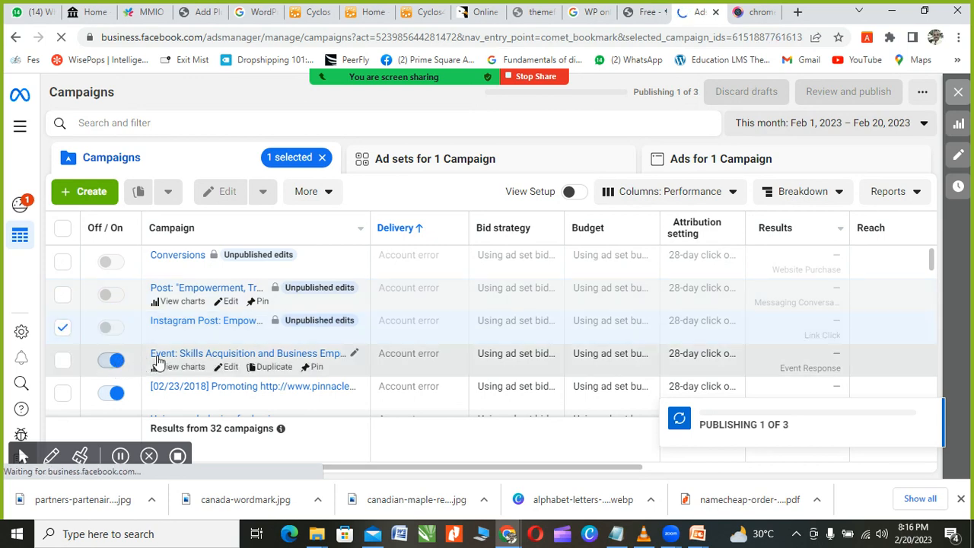
click(115, 360)
click(115, 394)
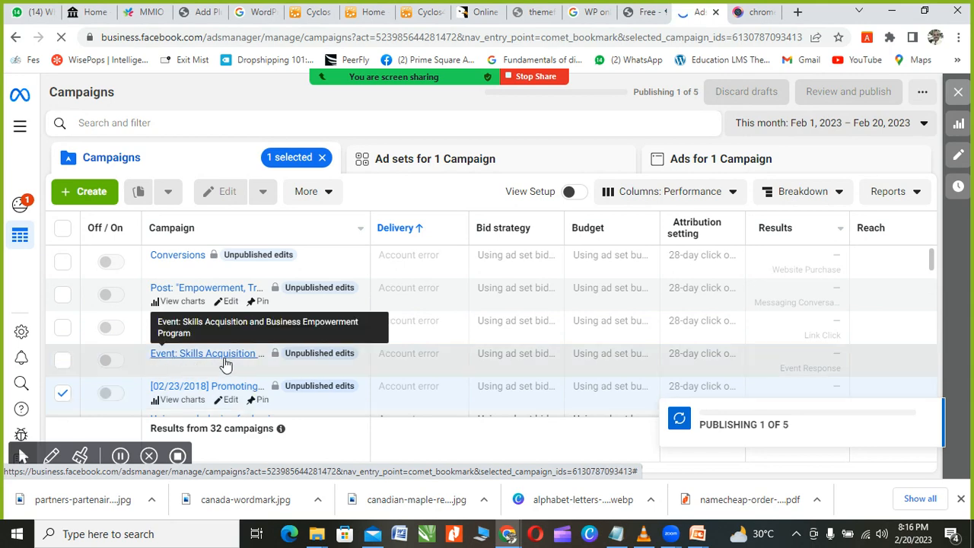
Step: Switch off the [12/10/2017] Promoting campaign further down the list
scroll(116, 344, down, 1)
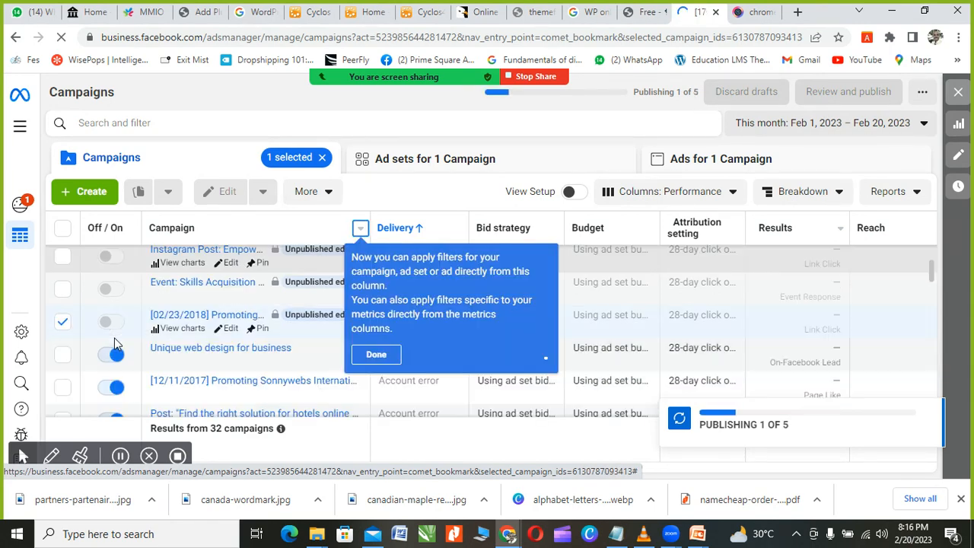
scroll(116, 344, down, 5)
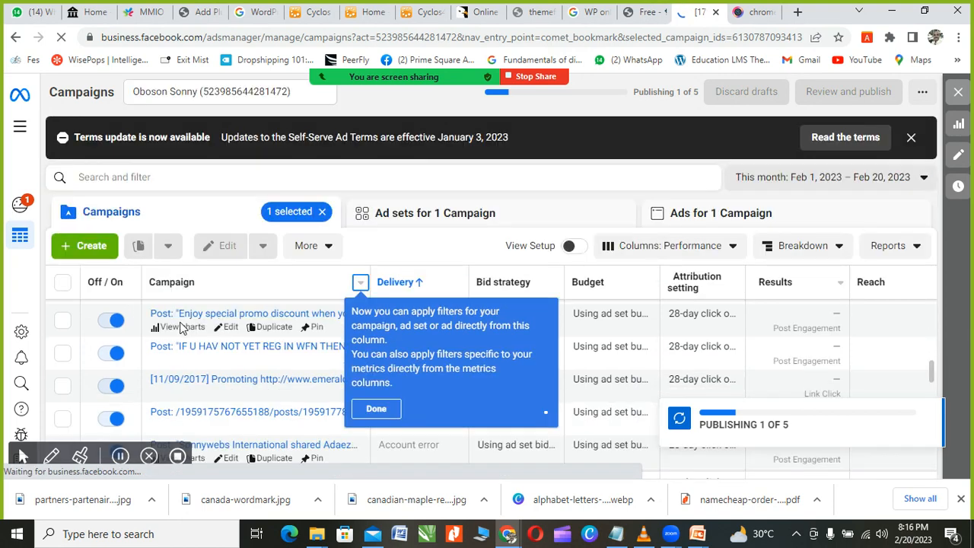
scroll(145, 335, up, 1)
scroll(132, 348, up, 1)
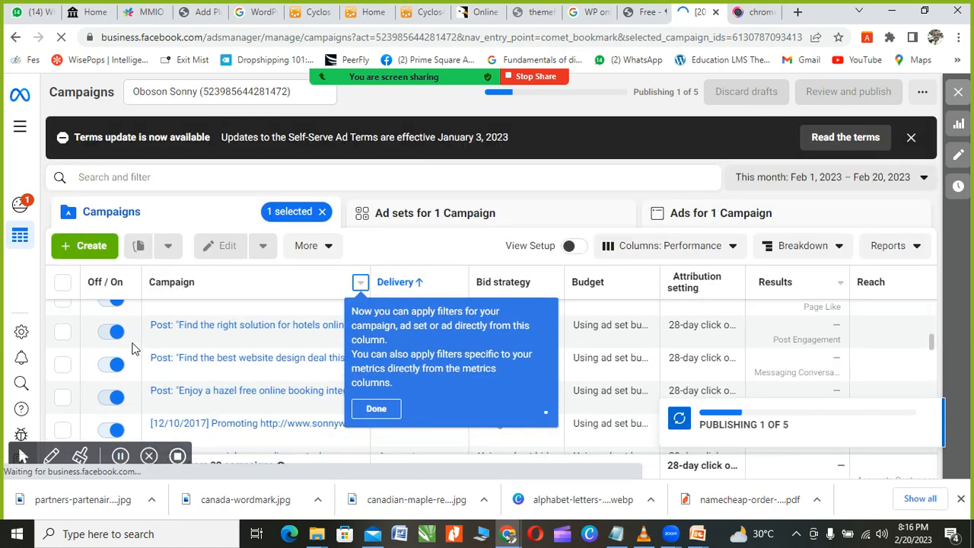
scroll(132, 348, up, 1)
scroll(132, 348, up, 1)
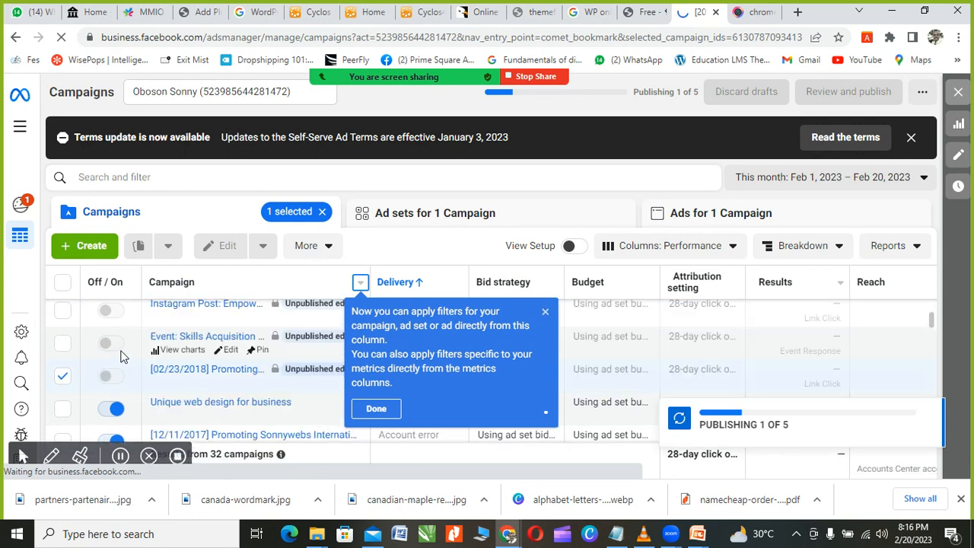
scroll(131, 368, up, 1)
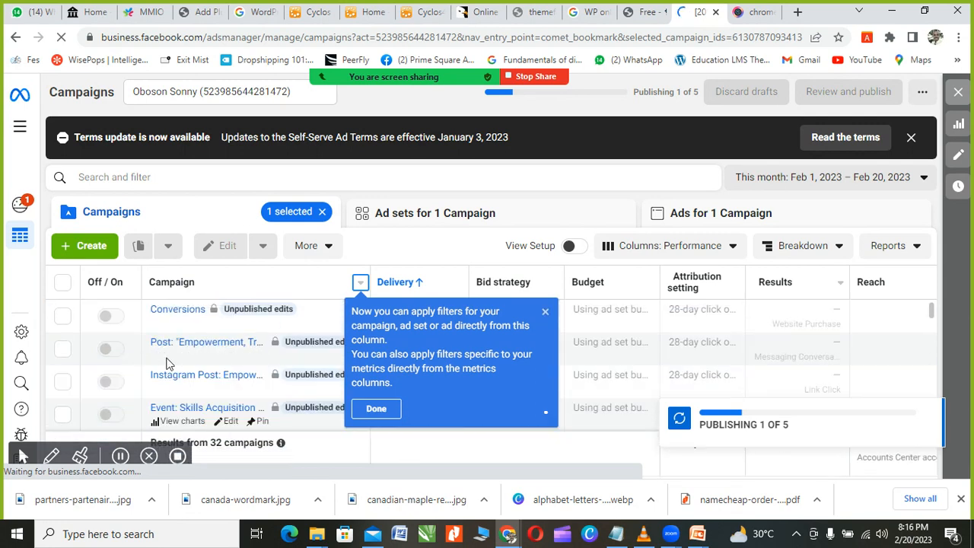
scroll(380, 411, down, 2)
scroll(546, 318, down, 1)
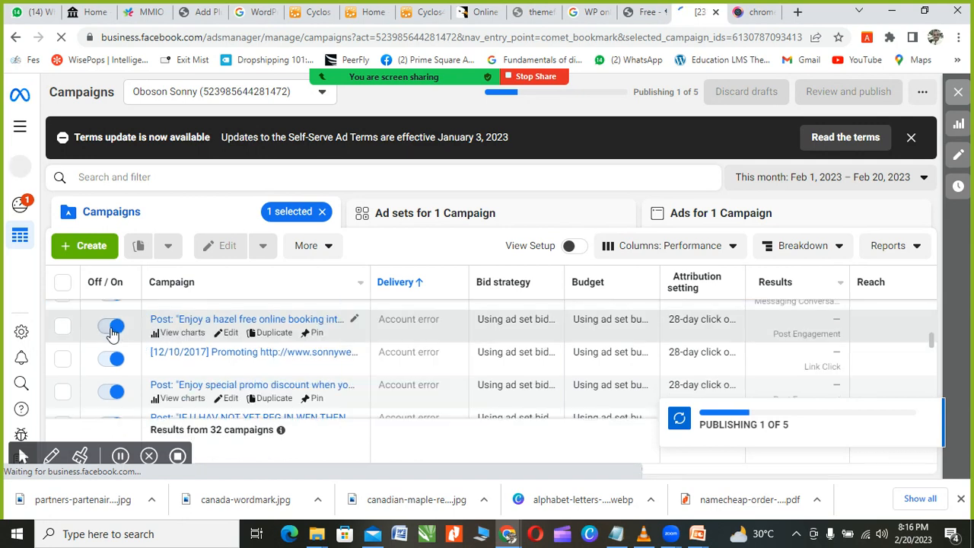
click(115, 362)
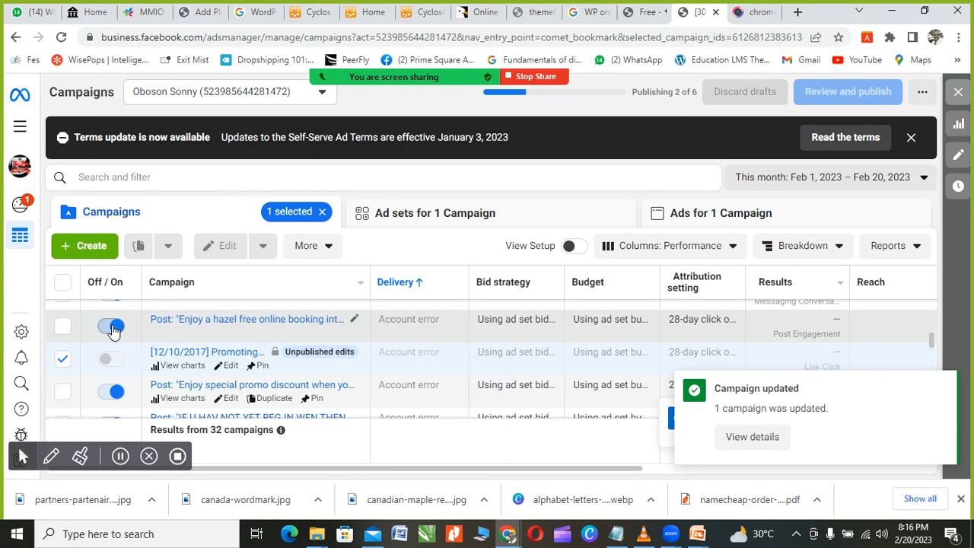
Step: Switch off the older post, Exchangers promo, Sonnywebs shared, Ongoing Send Message and ICT Connect Group campaigns
click(113, 327)
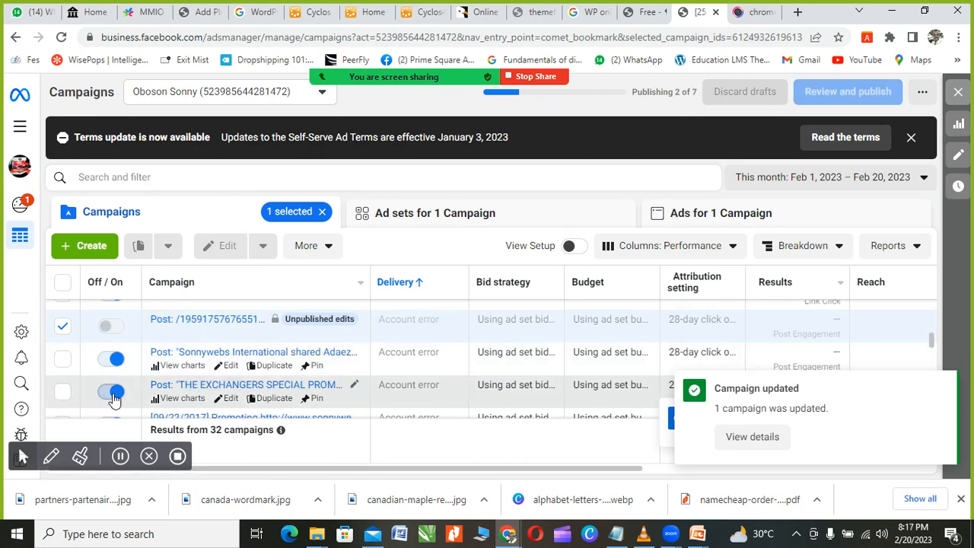
click(114, 392)
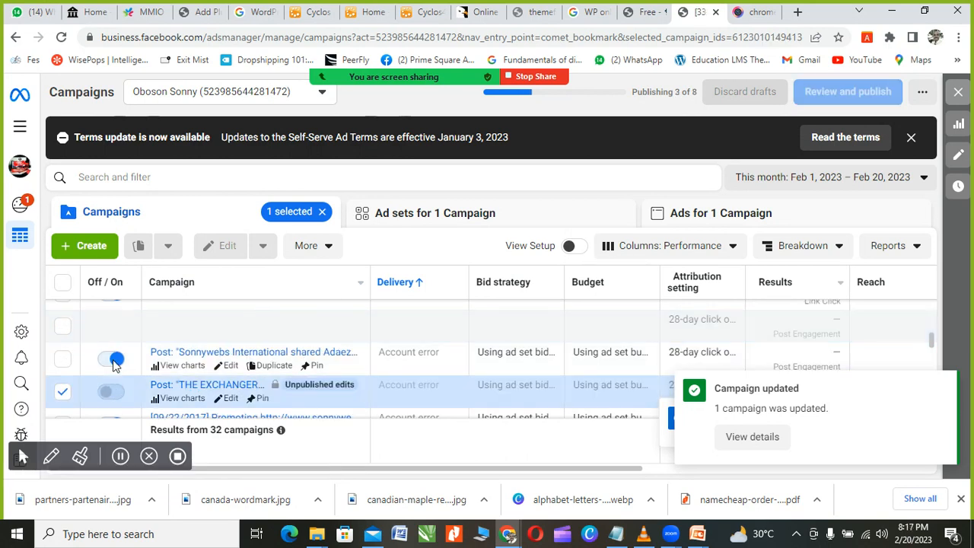
click(112, 359)
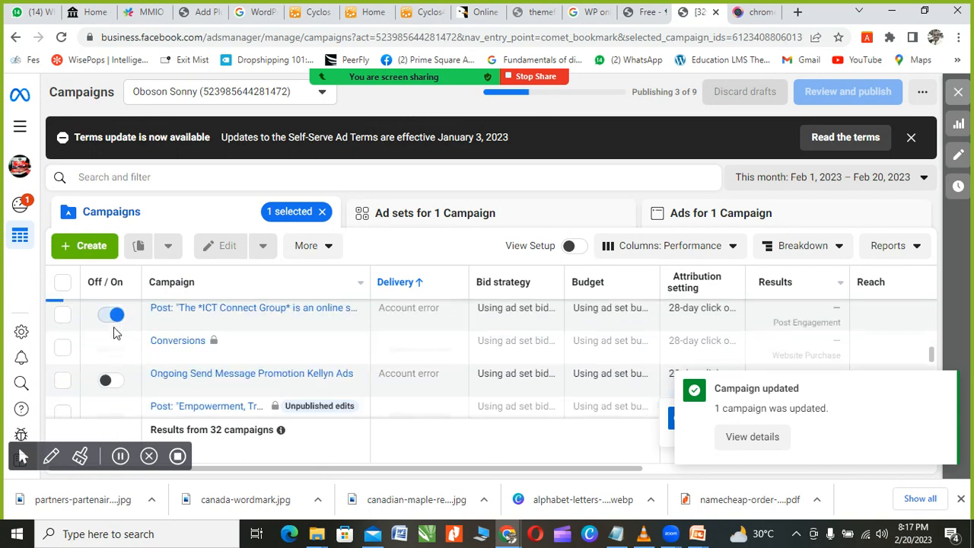
scroll(116, 334, up, 1)
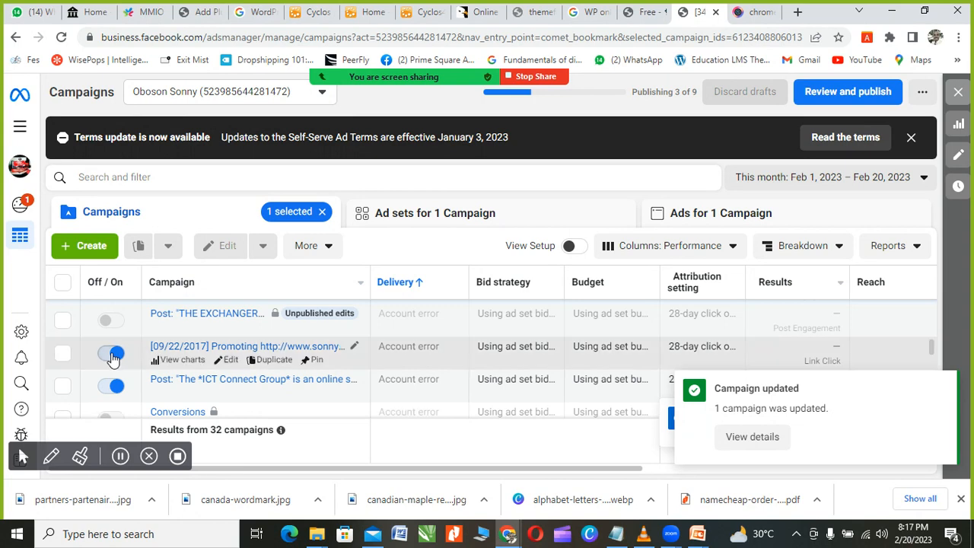
scroll(111, 386, down, 1)
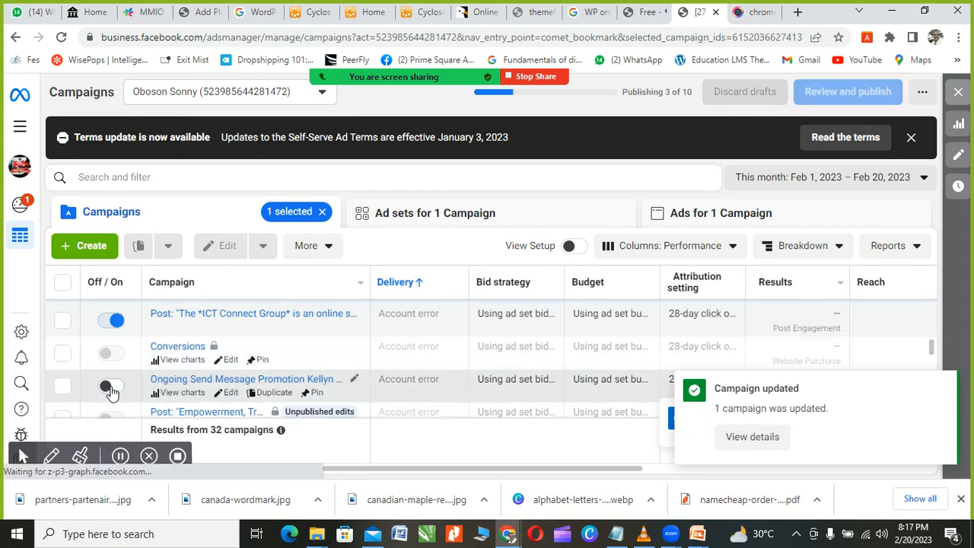
click(113, 387)
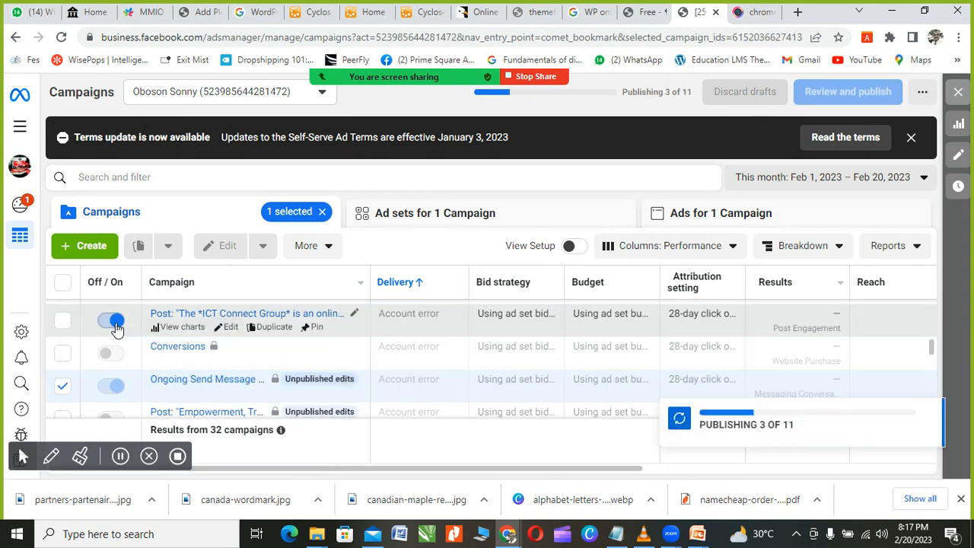
click(114, 321)
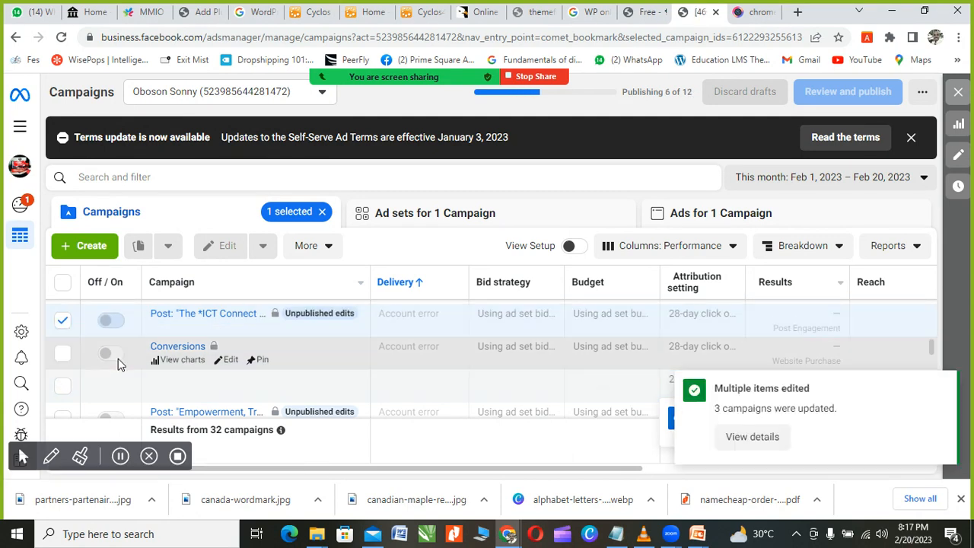
Step: Switch off the Unique web design and [12/11/2017] Promoting campaigns
scroll(118, 365, down, 5)
scroll(118, 373, down, 3)
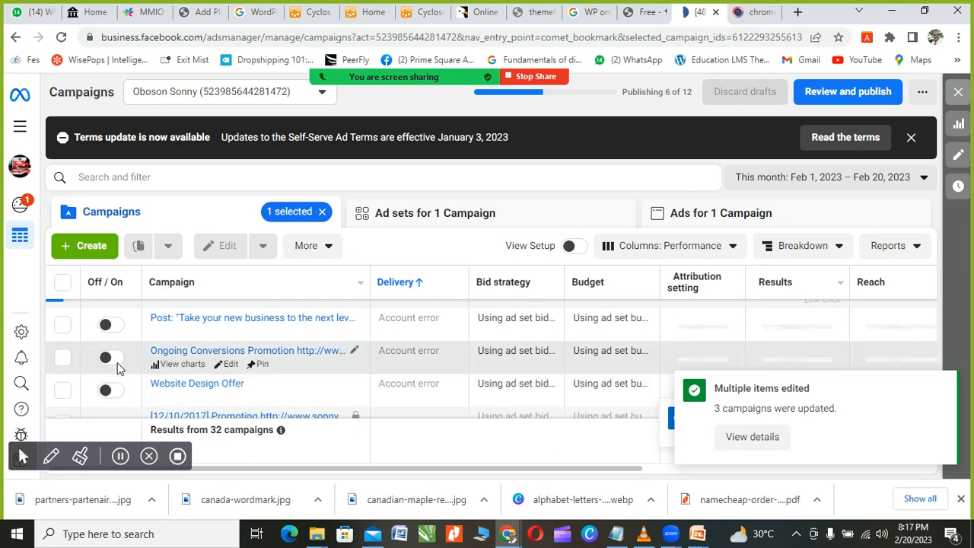
scroll(121, 389, down, 2)
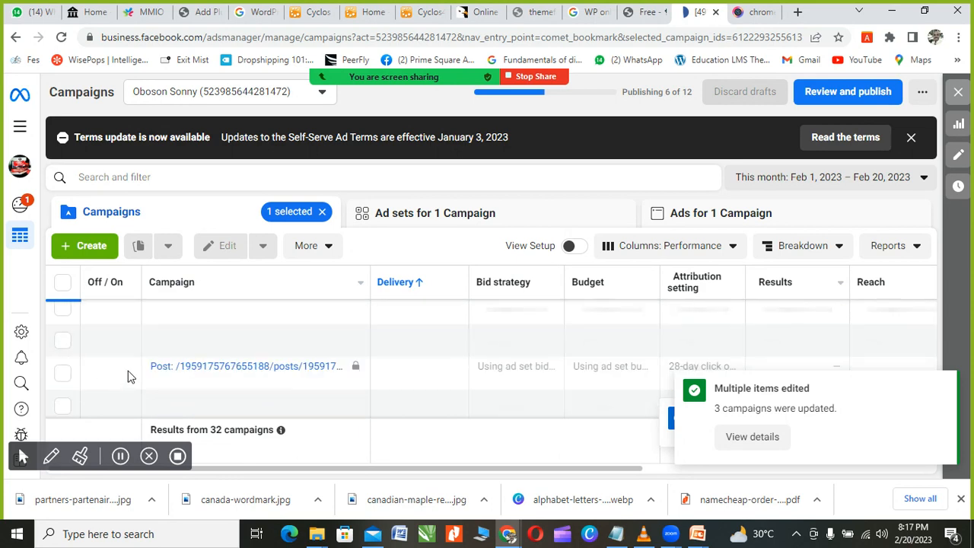
scroll(128, 376, up, 5)
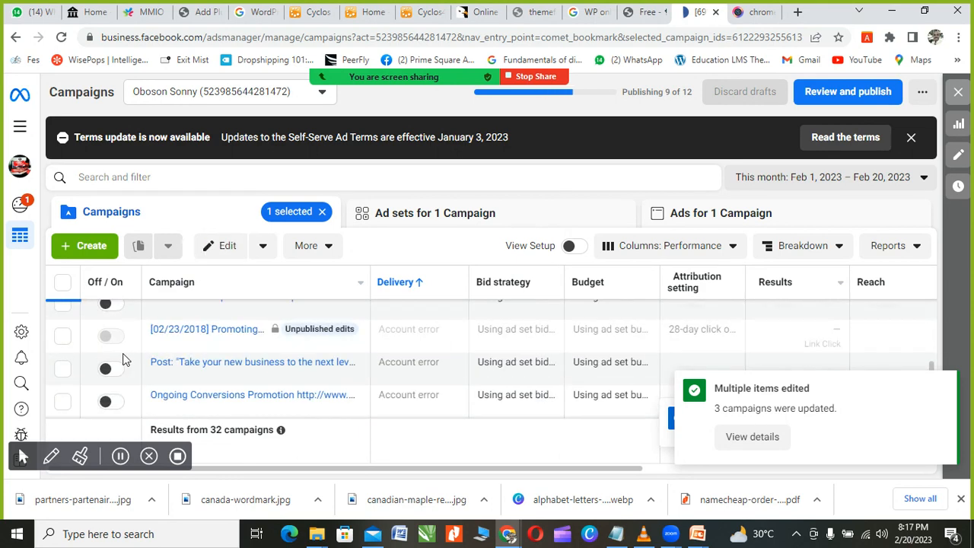
scroll(125, 359, up, 2)
scroll(124, 356, up, 3)
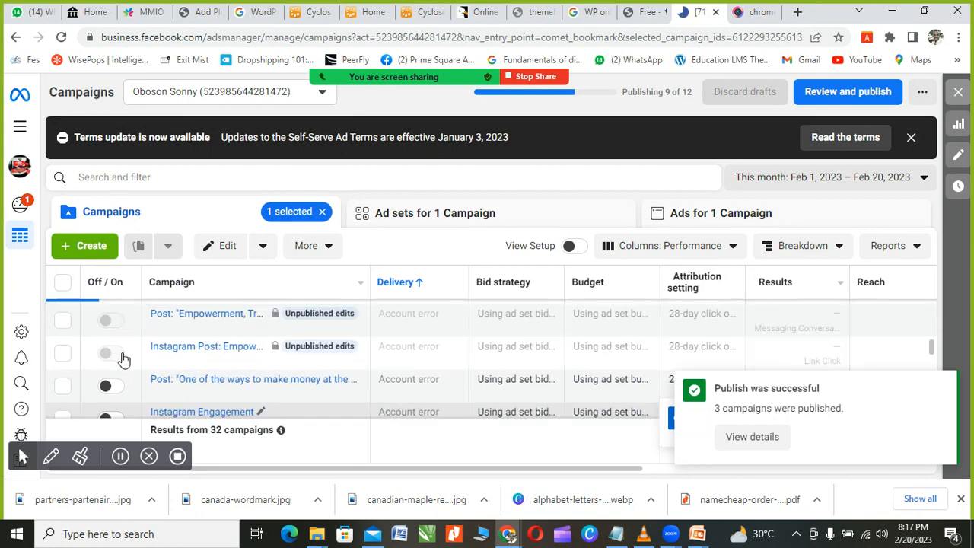
scroll(119, 352, up, 4)
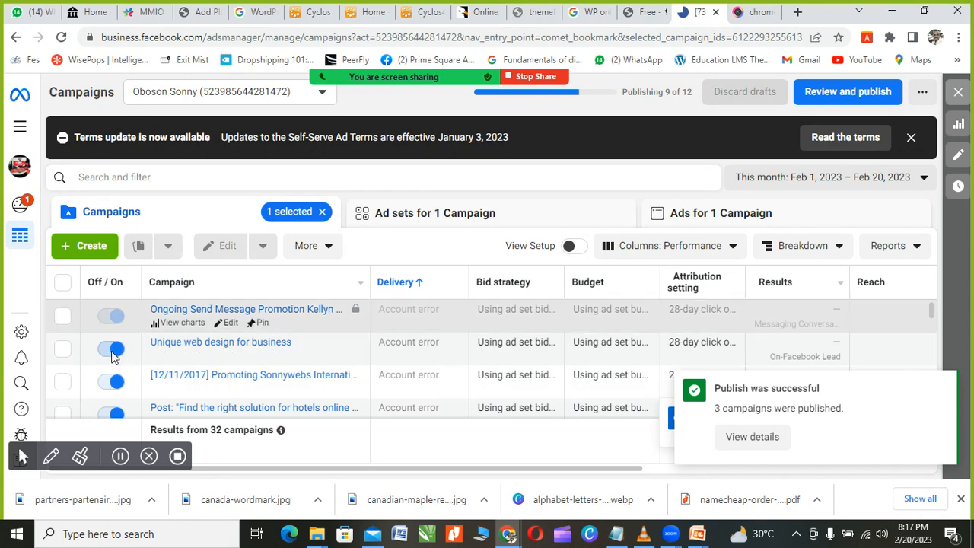
click(111, 352)
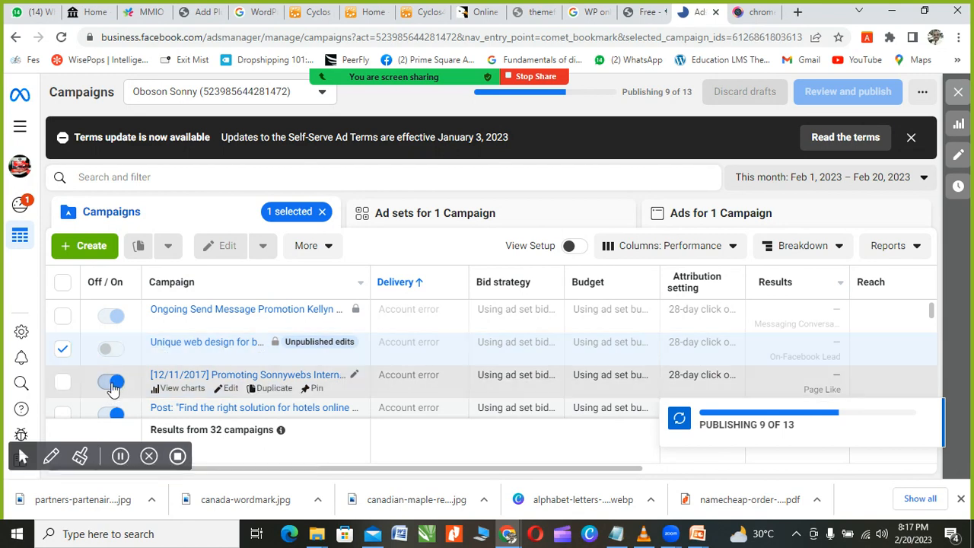
click(112, 385)
Step: Switch off the website-deal post, select all 32 campaigns and sort by Off / On status
scroll(117, 378, down, 1)
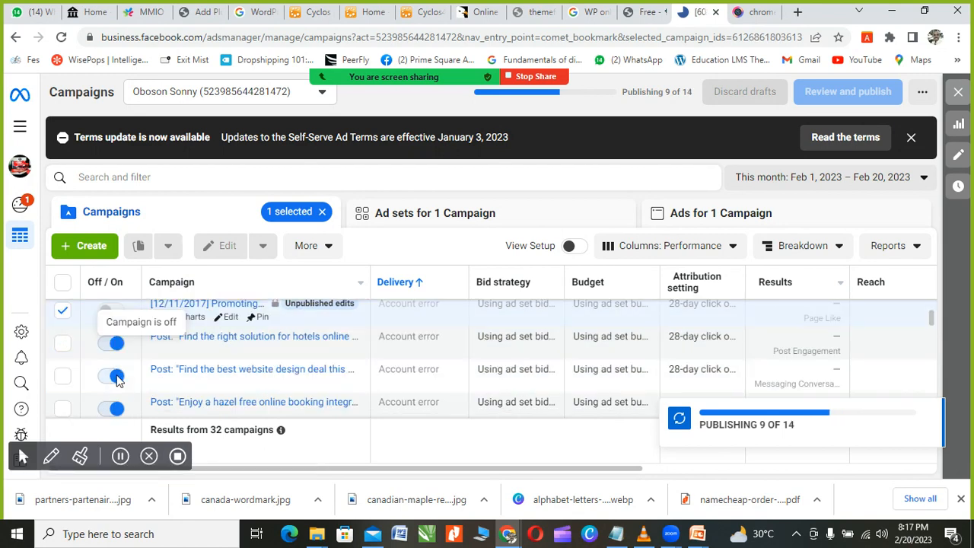
click(111, 378)
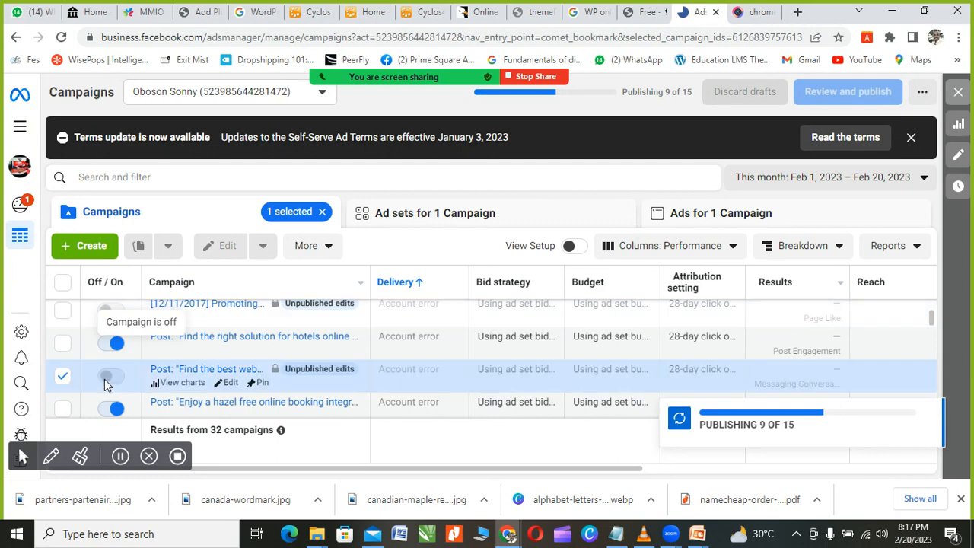
click(63, 283)
click(111, 284)
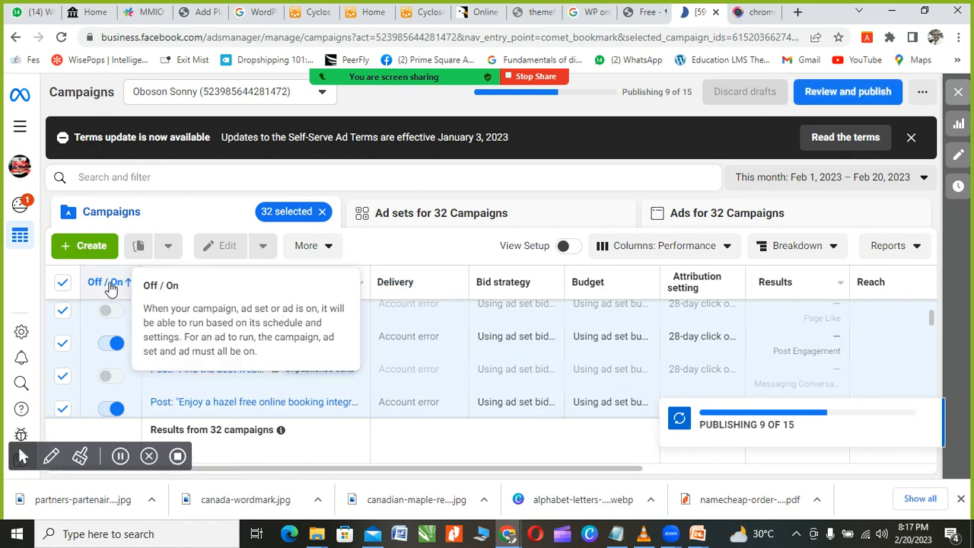
Step: Flip the Off / On sort order back and forth, then scroll the campaign table
click(110, 283)
click(108, 283)
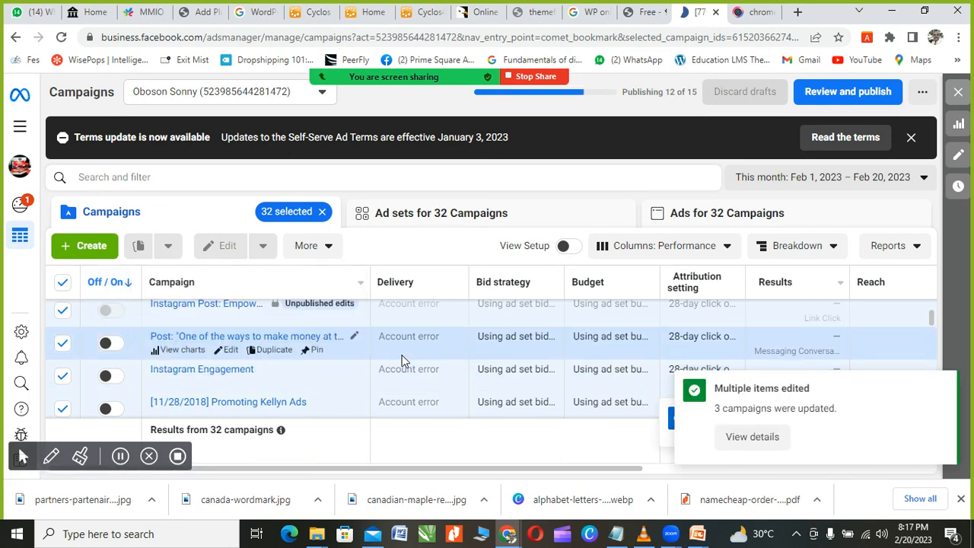
scroll(343, 352, down, 5)
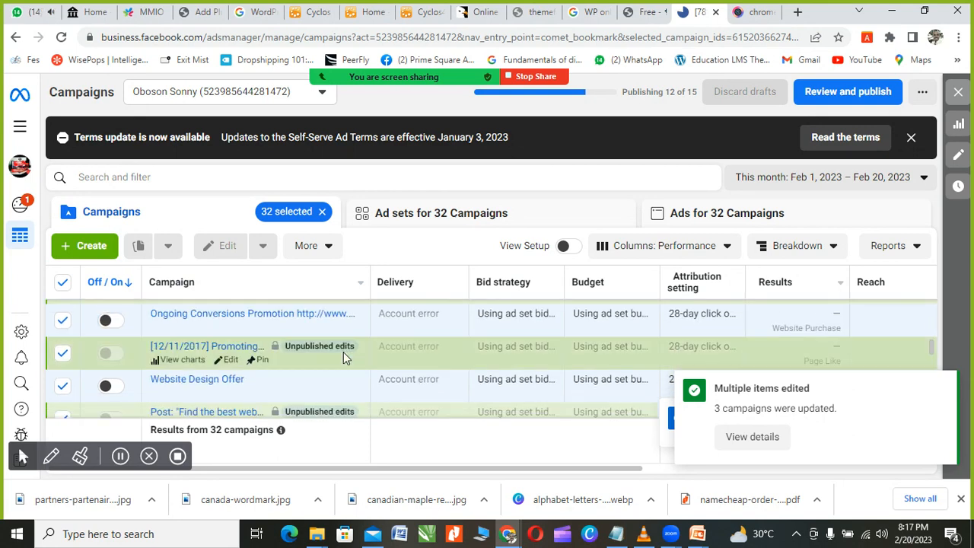
mouse_move(343, 351)
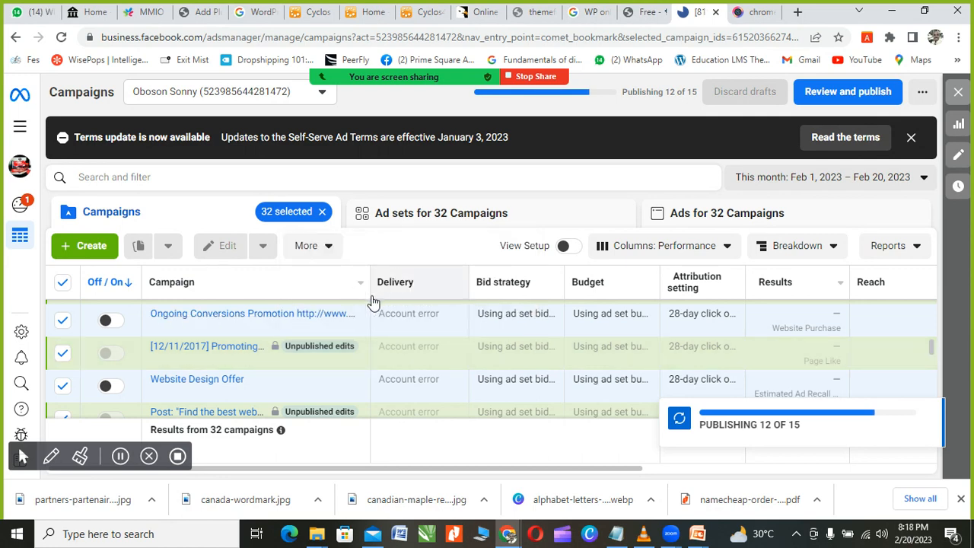
scroll(430, 349, down, 1)
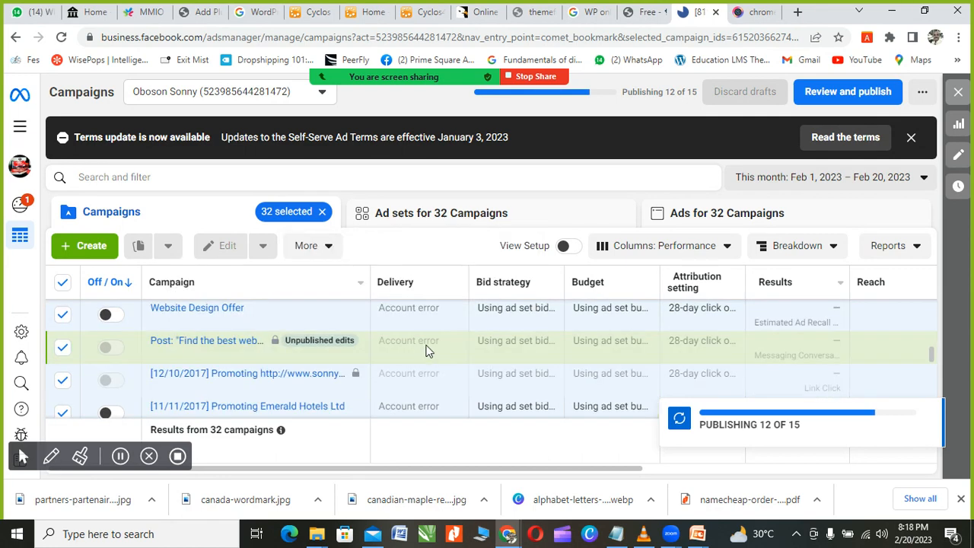
scroll(421, 343, down, 2)
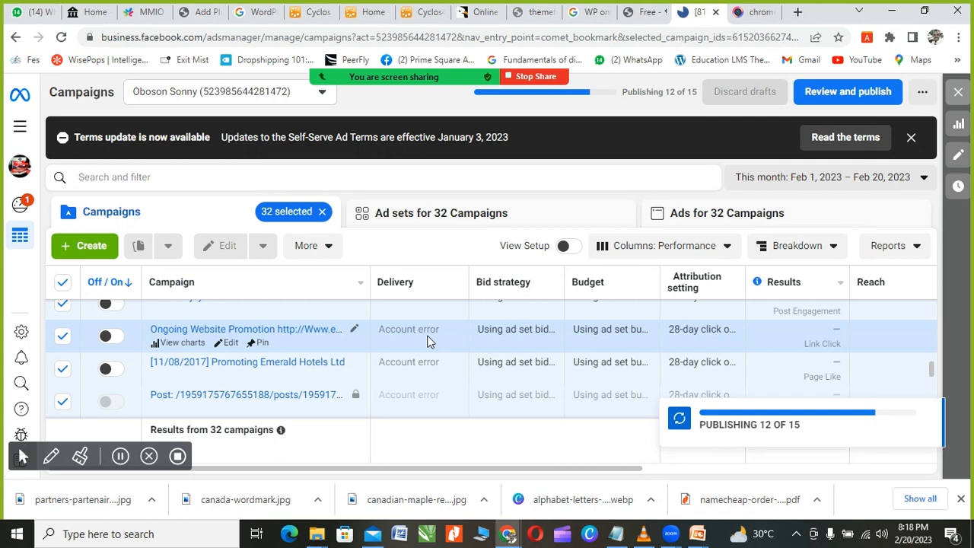
Step: Close the recorder preview, Google 'bitsika virtual card' in a new tab, and open Bitsika's site
click(735, 12)
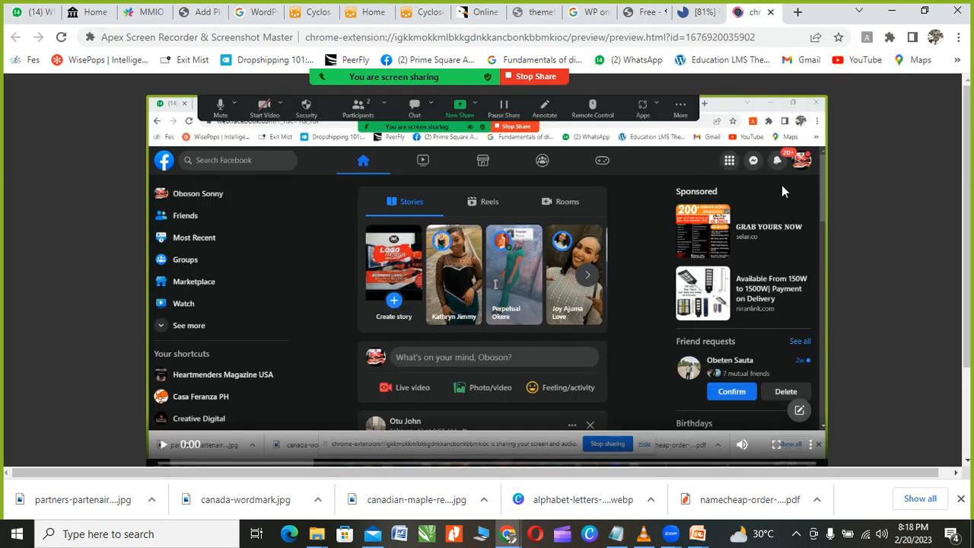
click(770, 12)
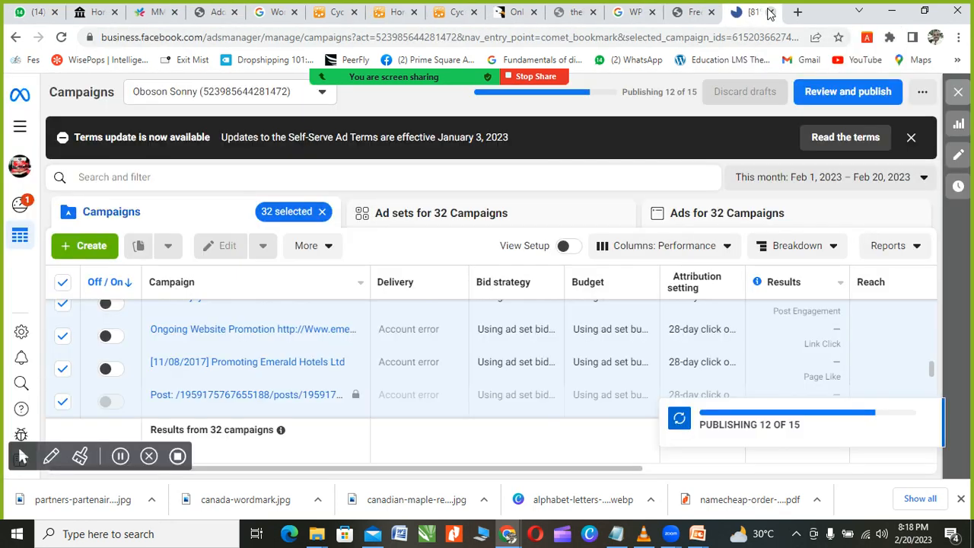
click(797, 12)
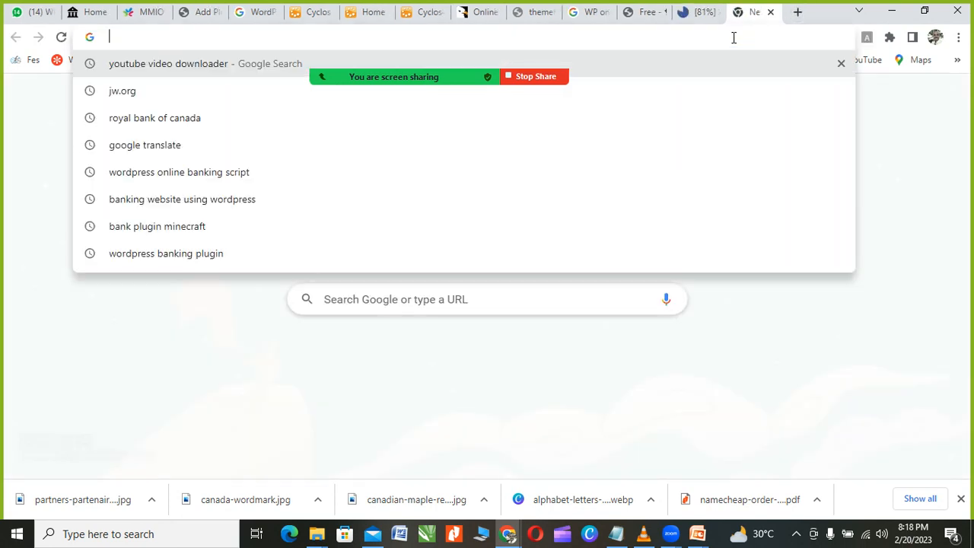
text(bit)
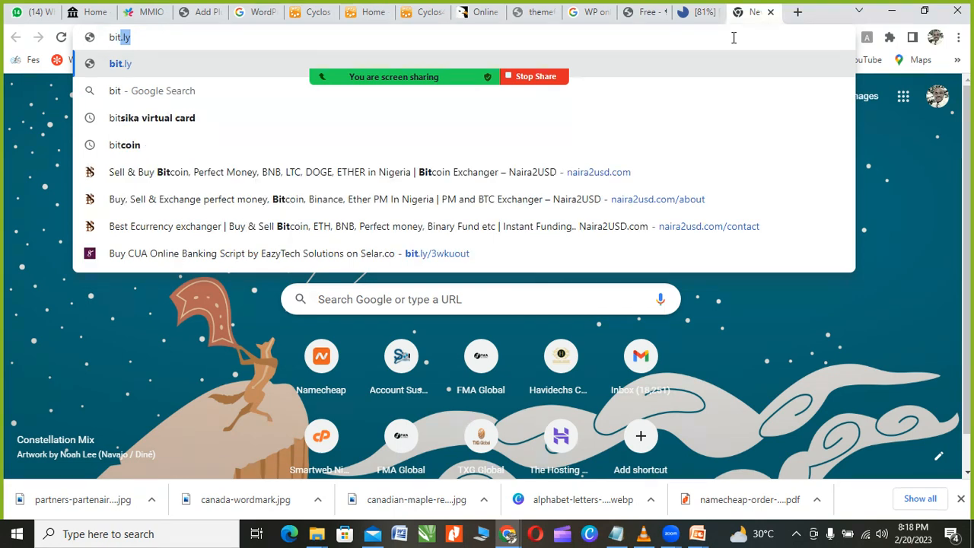
text(sika)
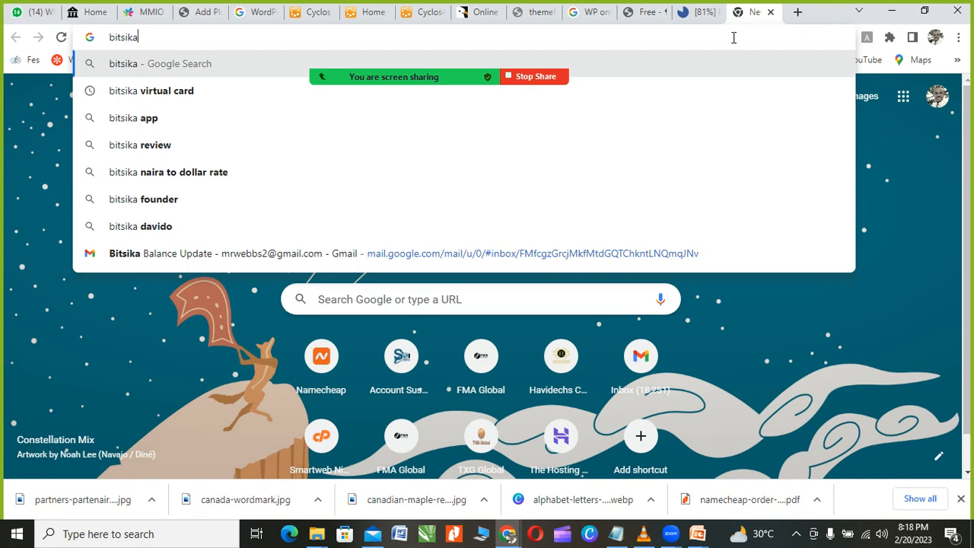
click(133, 96)
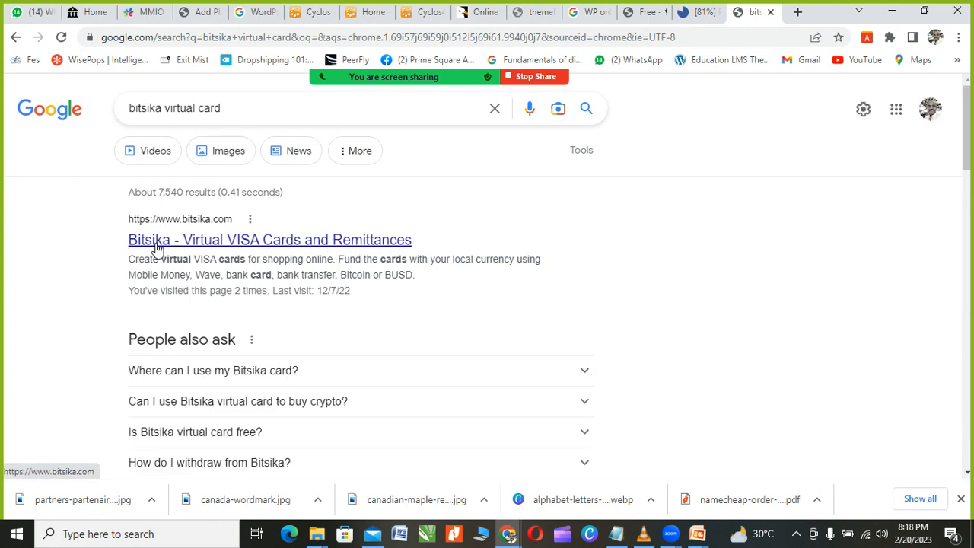
click(199, 248)
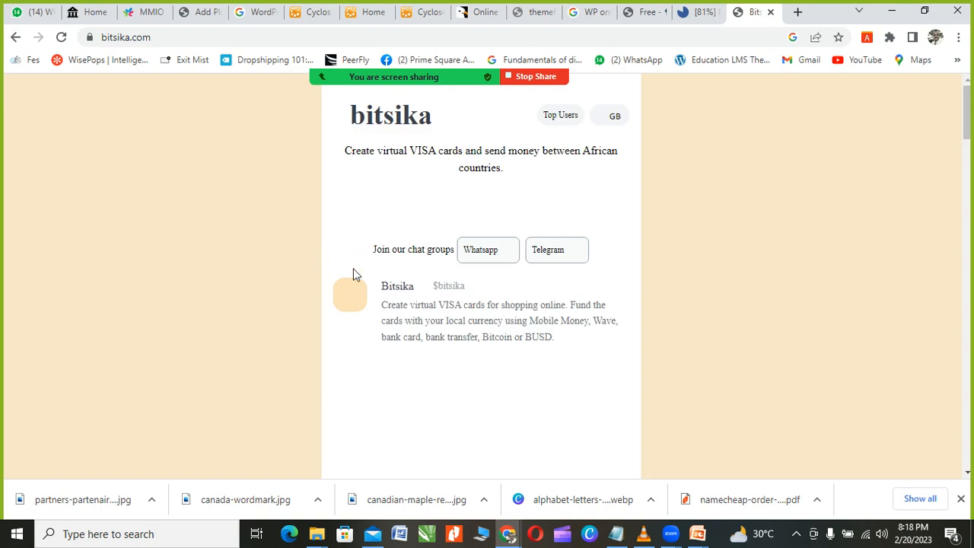
Step: Scroll the bitsika.com page to view its Standard and Premium virtual VISA cards
scroll(393, 274, down, 5)
scroll(393, 274, down, 10)
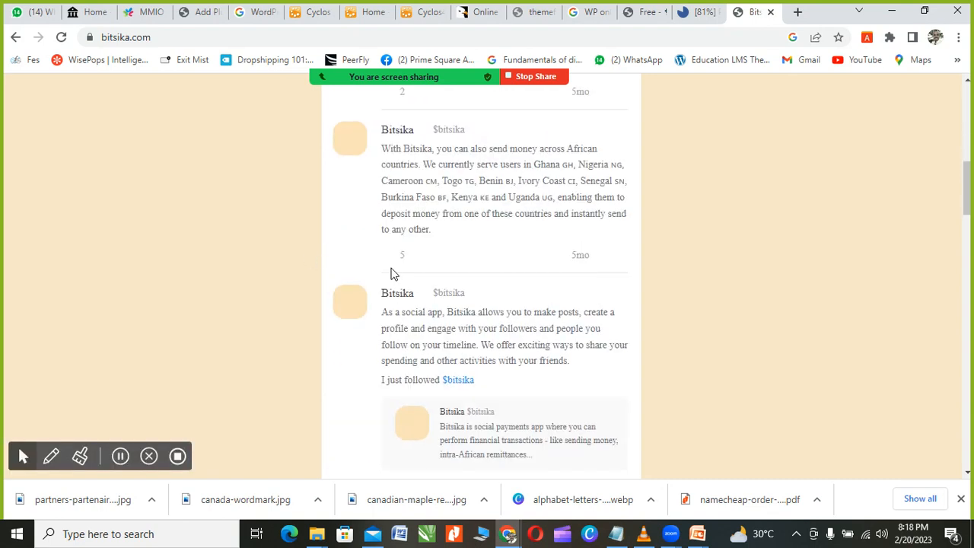
scroll(376, 310, up, 15)
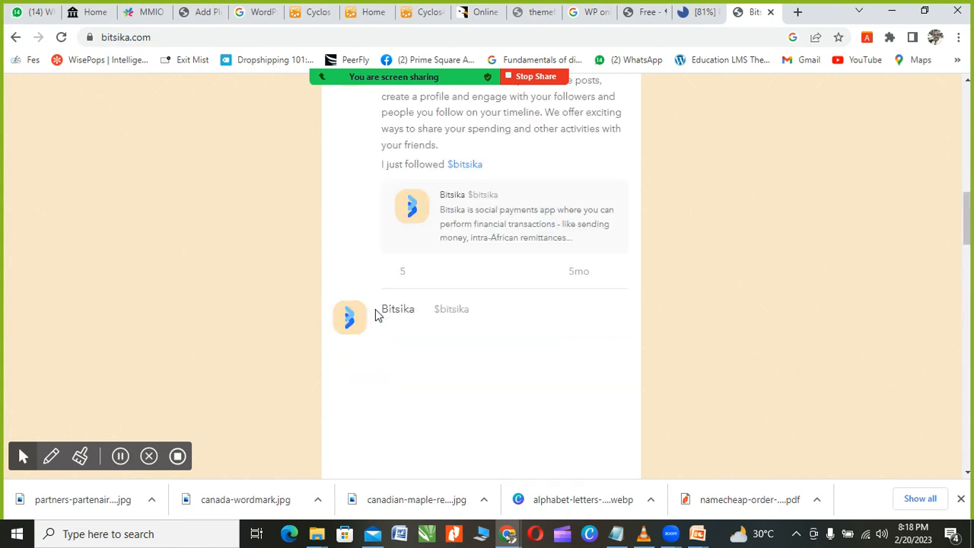
scroll(376, 315, down, 4)
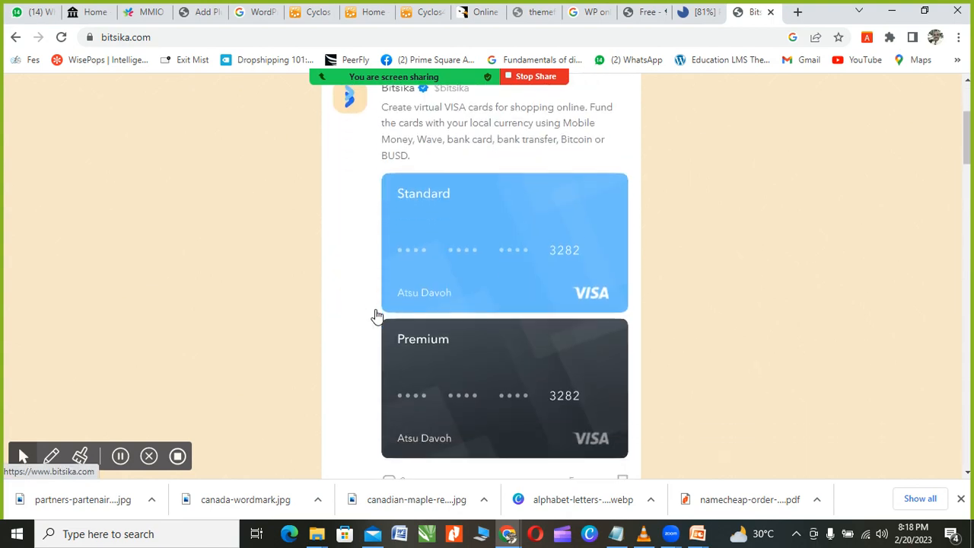
scroll(376, 315, up, 4)
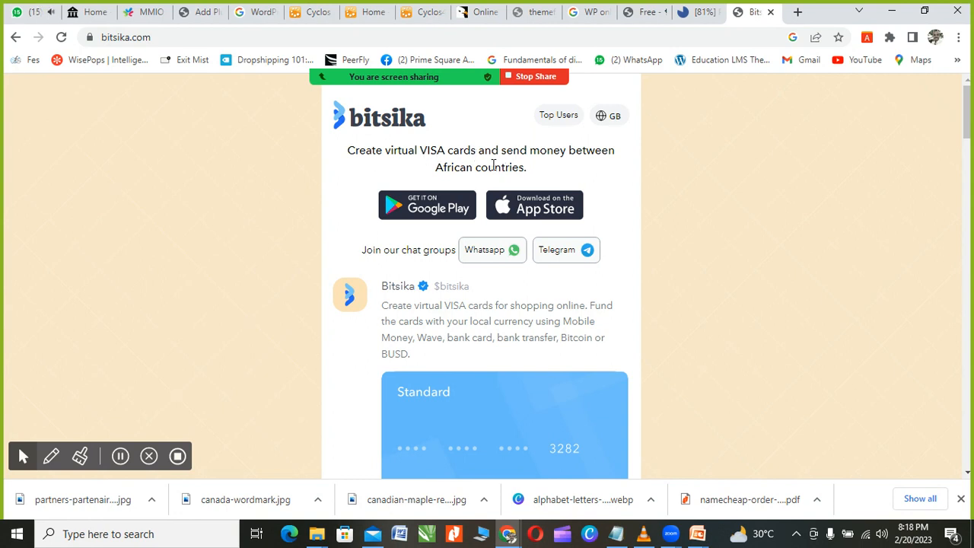
scroll(491, 162, down, 2)
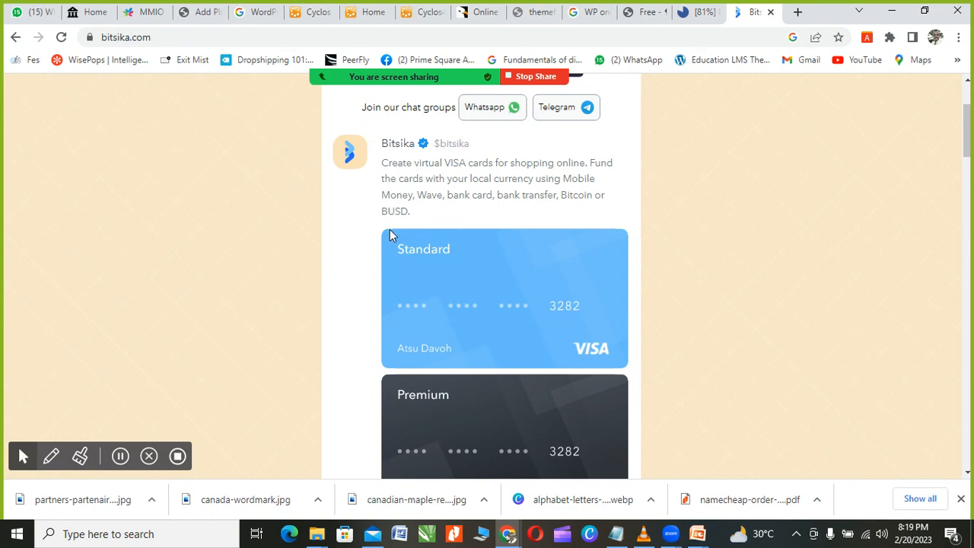
scroll(403, 238, down, 2)
scroll(414, 229, up, 2)
scroll(426, 234, down, 1)
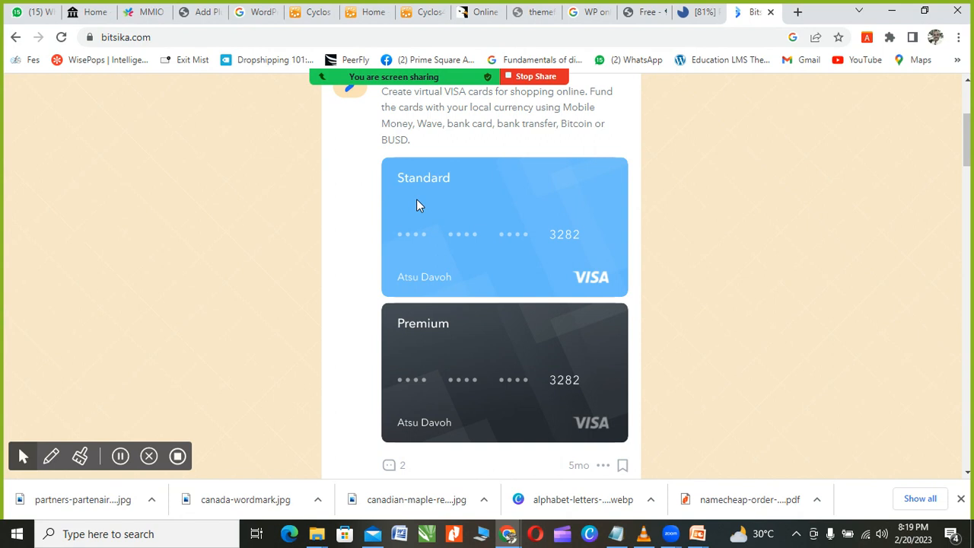
scroll(428, 306, down, 1)
scroll(430, 304, down, 2)
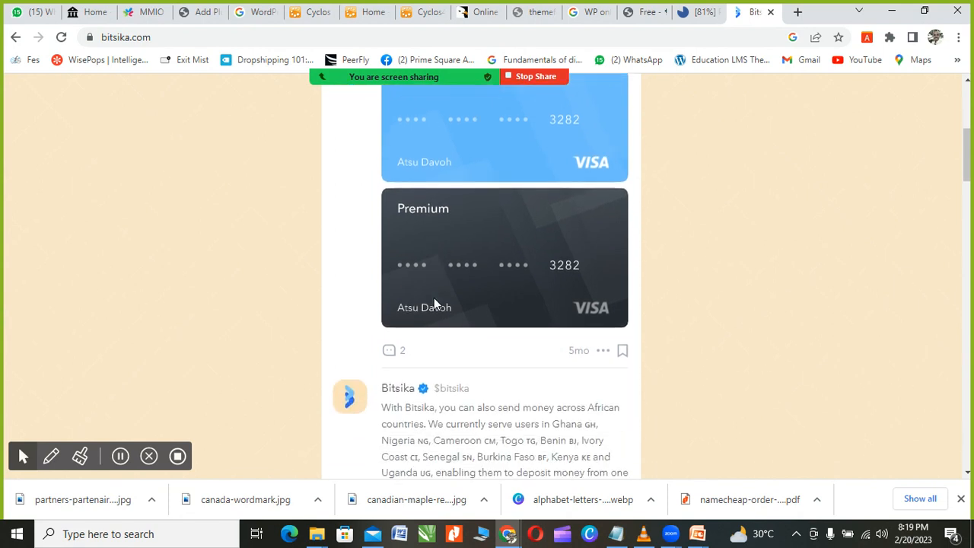
scroll(435, 304, up, 2)
scroll(437, 303, up, 2)
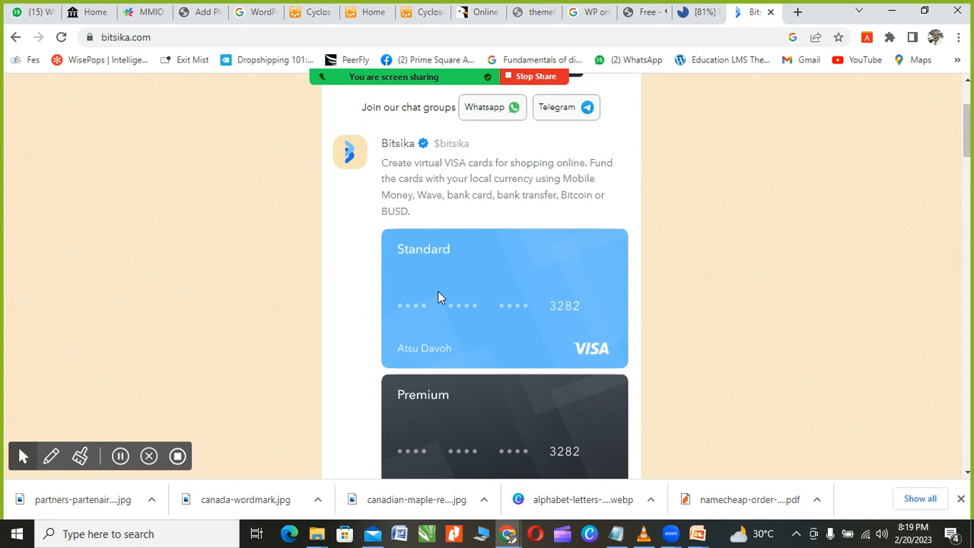
scroll(438, 297, down, 1)
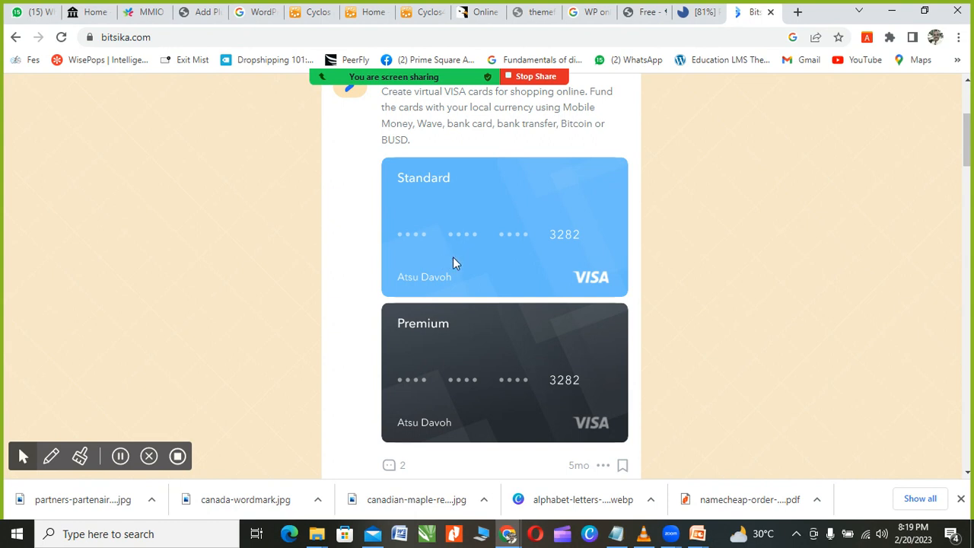
scroll(452, 263, up, 1)
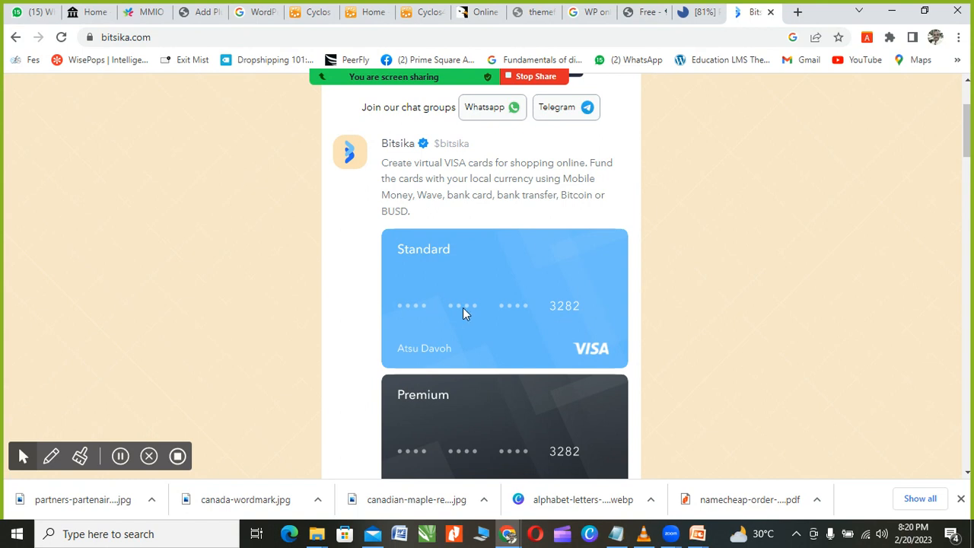
scroll(466, 327, down, 2)
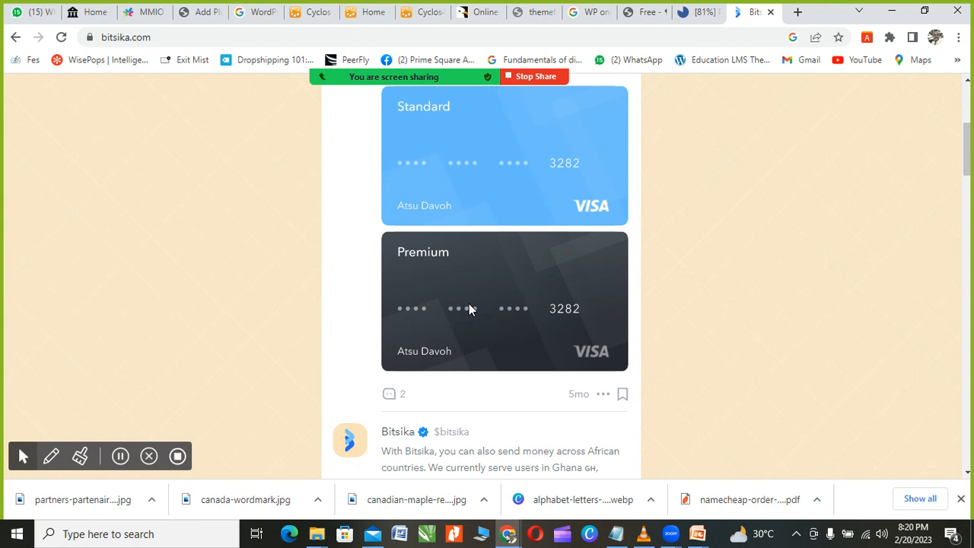
scroll(467, 308, down, 2)
scroll(477, 264, up, 1)
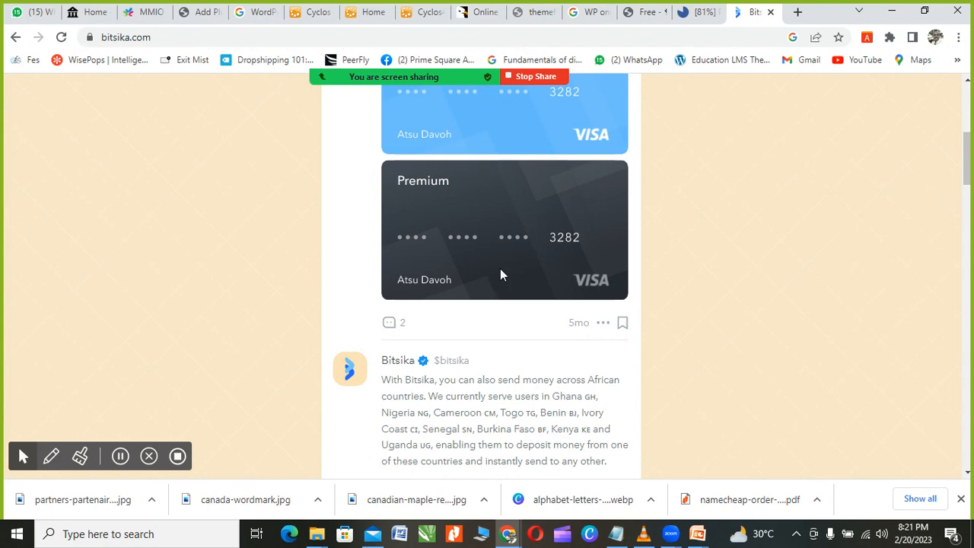
scroll(500, 267, up, 3)
scroll(491, 319, down, 5)
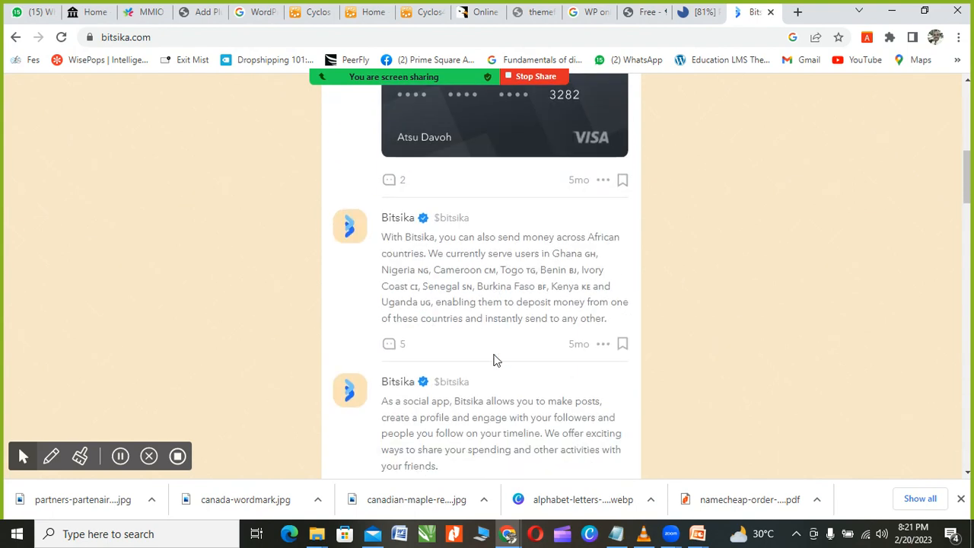
scroll(493, 360, up, 3)
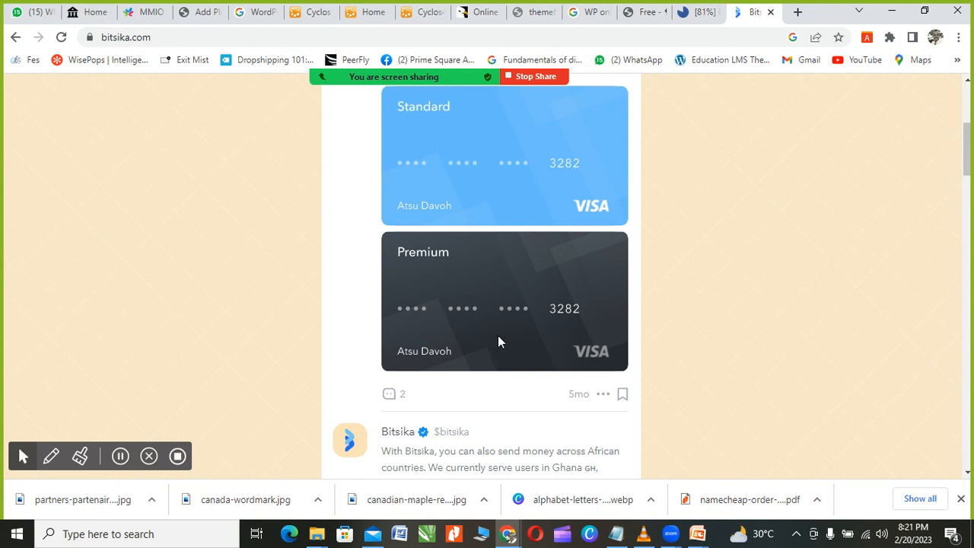
scroll(498, 341, up, 2)
scroll(497, 341, down, 1)
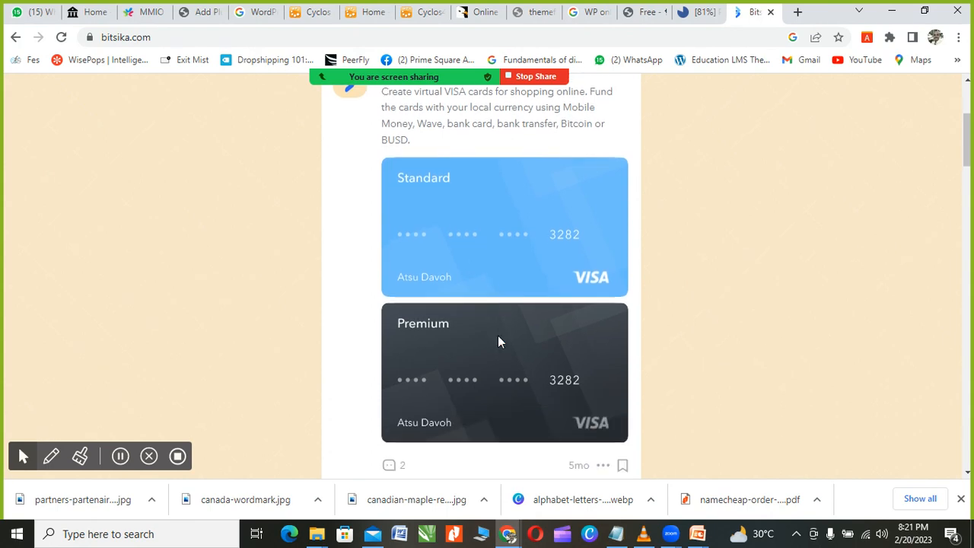
scroll(496, 357, down, 6)
scroll(495, 360, up, 4)
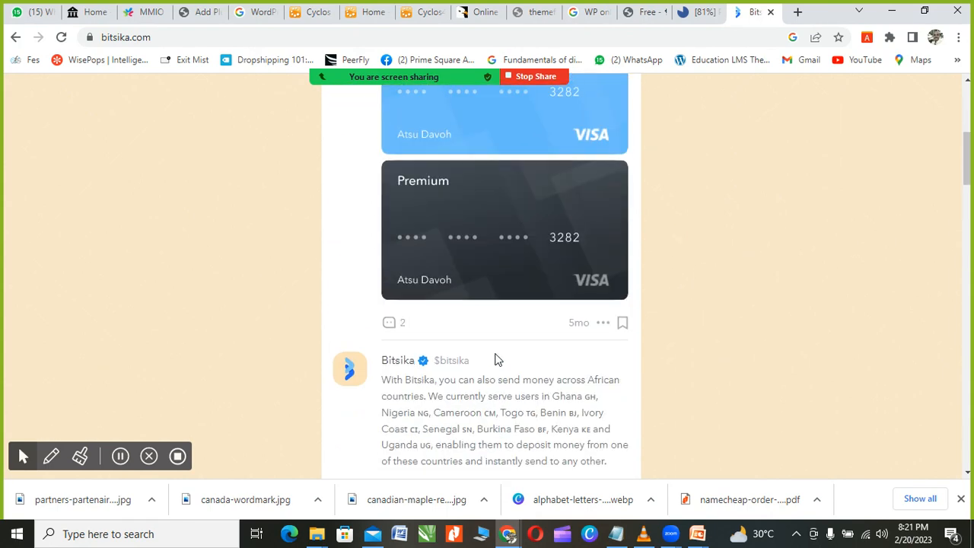
scroll(496, 359, up, 4)
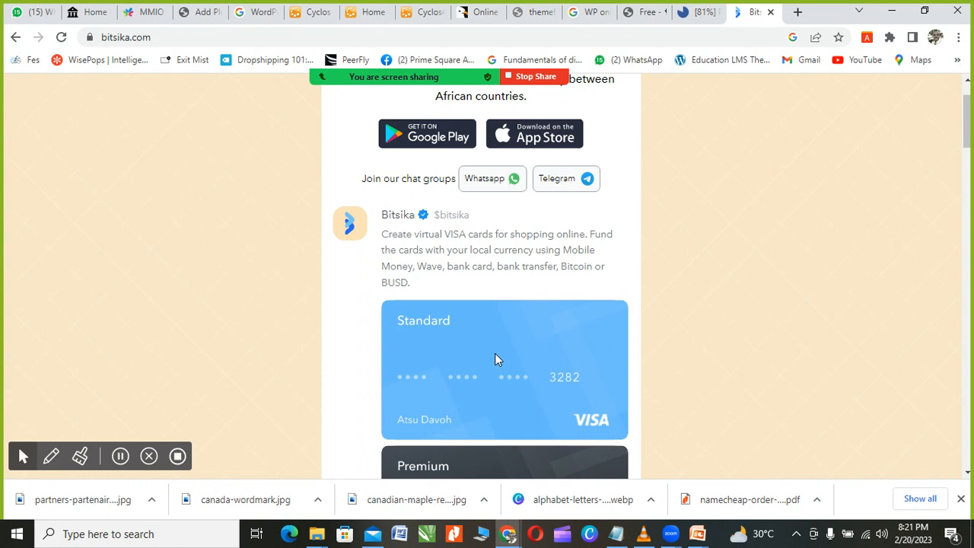
scroll(494, 359, down, 2)
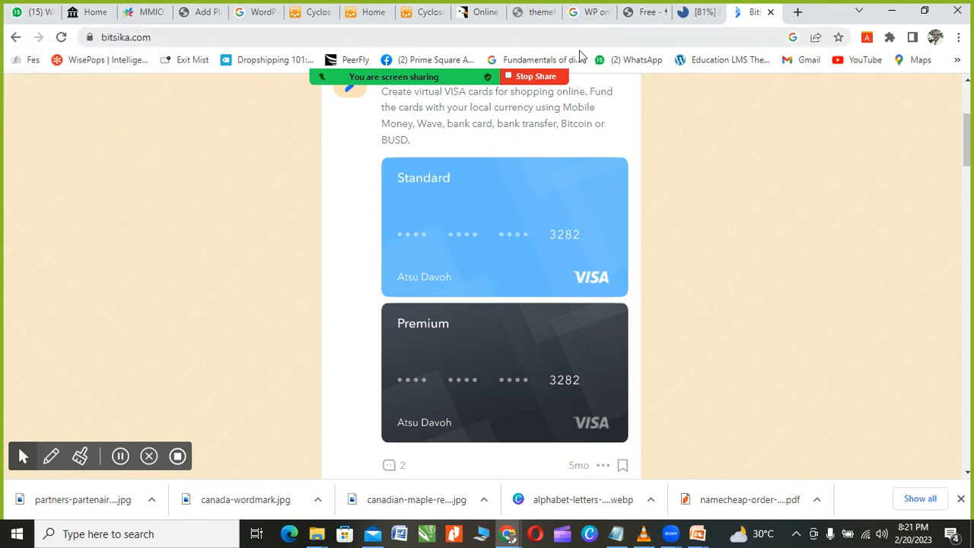
click(696, 12)
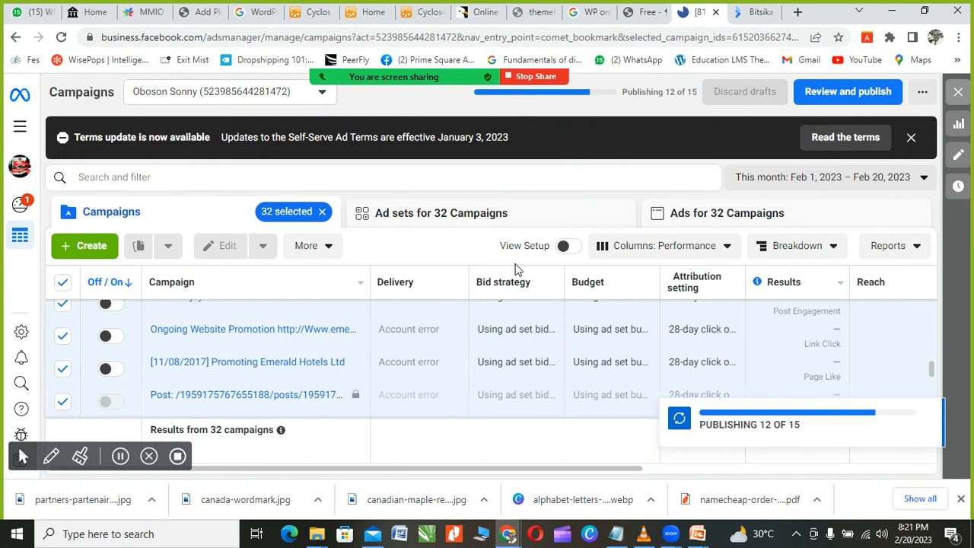
scroll(532, 352, down, 1)
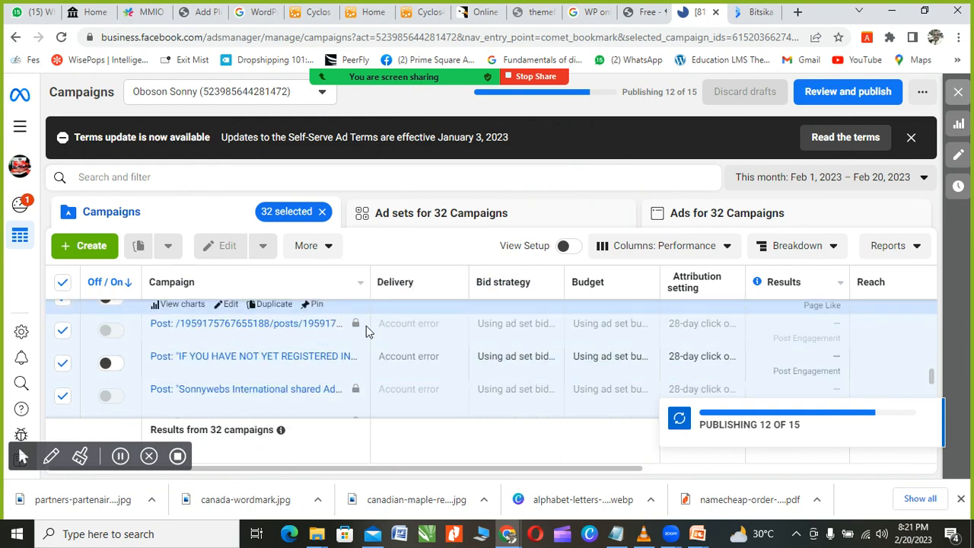
click(752, 11)
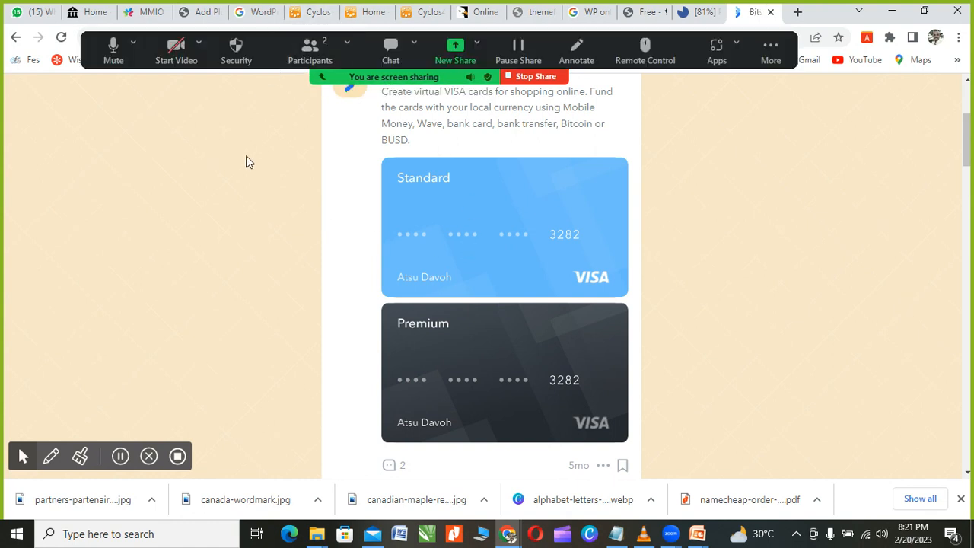
Step: Replace the web address with 'chip' to bring up Chipper Cash search suggestions
mouse_move(296, 52)
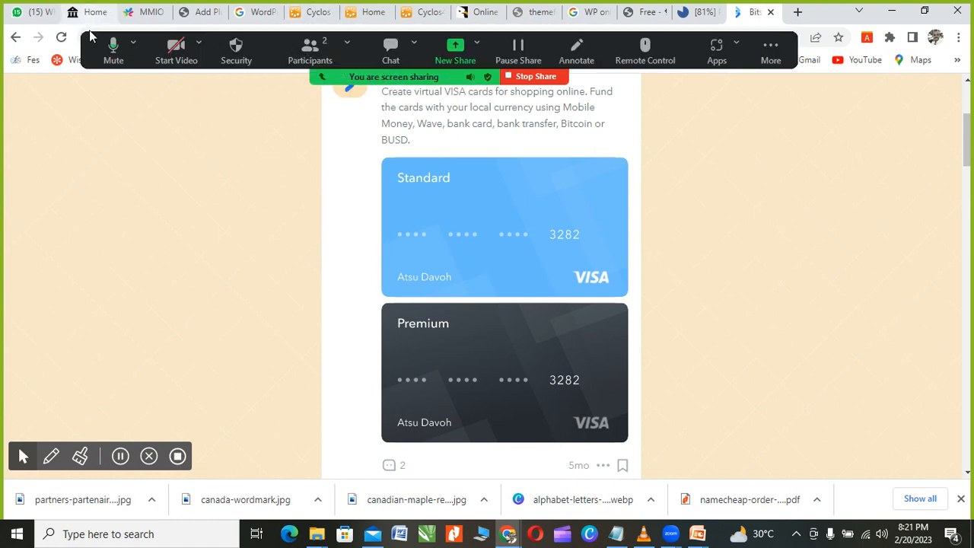
click(157, 36)
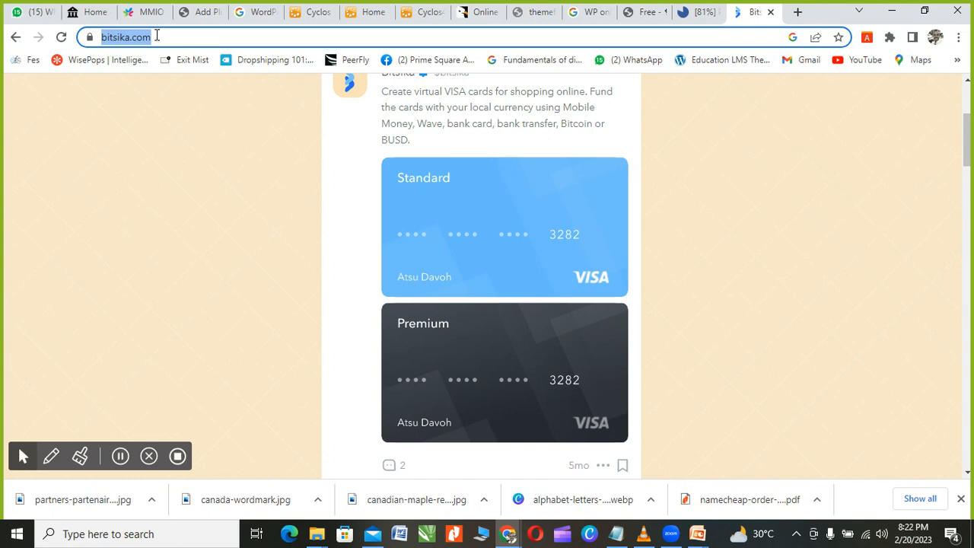
text(chip)
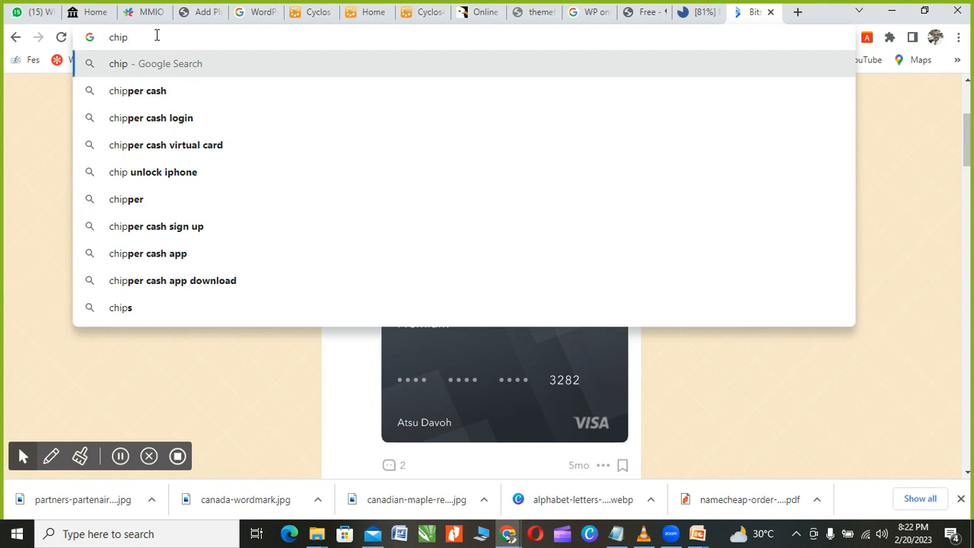
Step: Search 'chipper cash virtual card' and open the 'Spend Freely With Your Virtual Visa' result
click(131, 144)
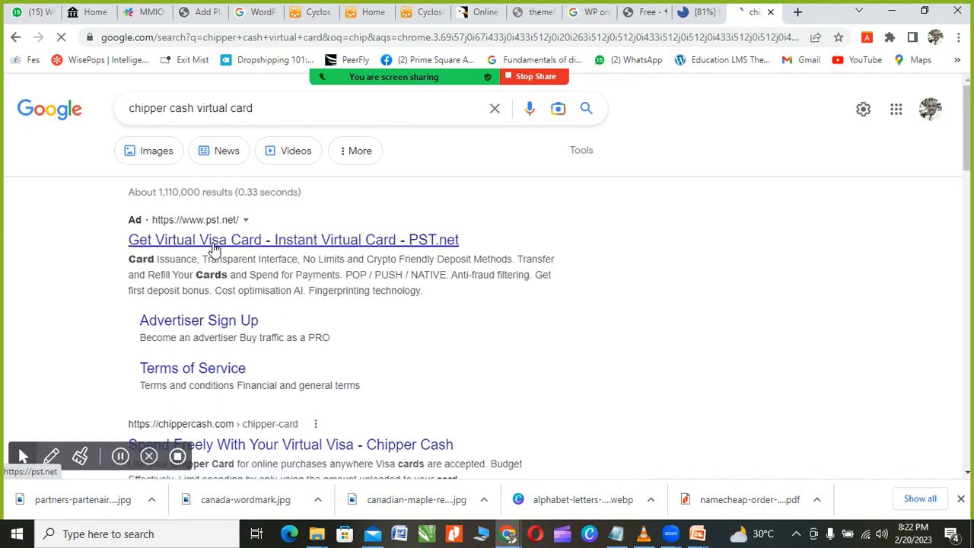
scroll(214, 249, down, 1)
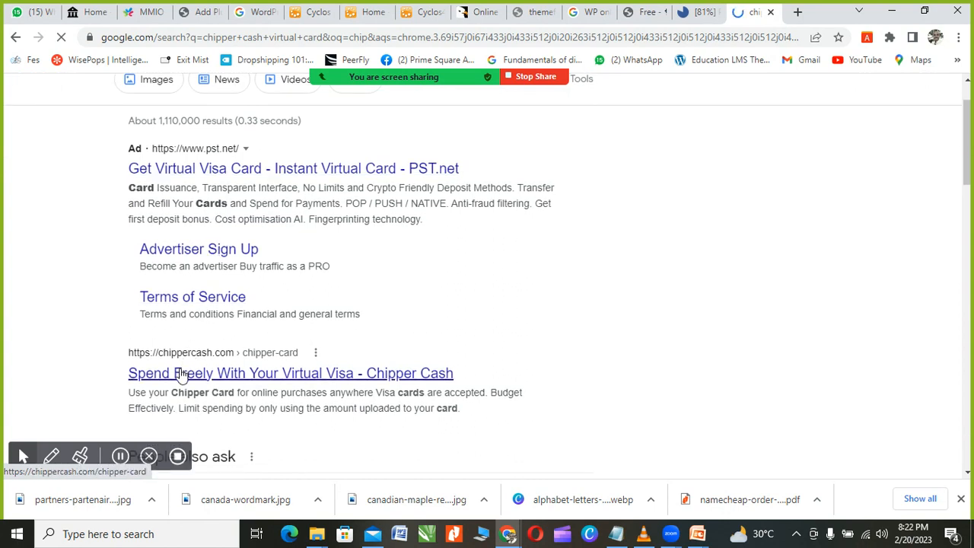
scroll(181, 374, down, 1)
click(181, 309)
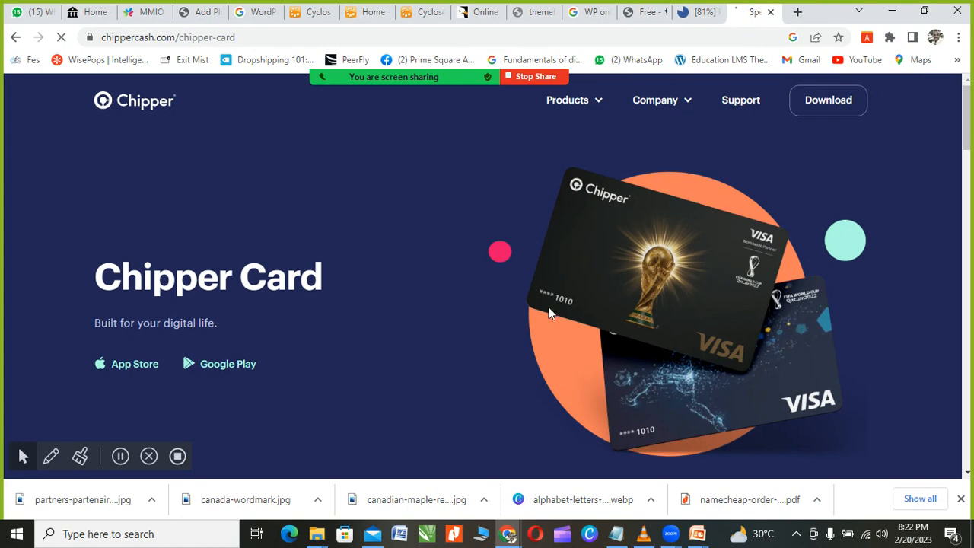
Step: Scroll through the chippercash.com Chipper Card page sections and return to the top
scroll(635, 290, down, 2)
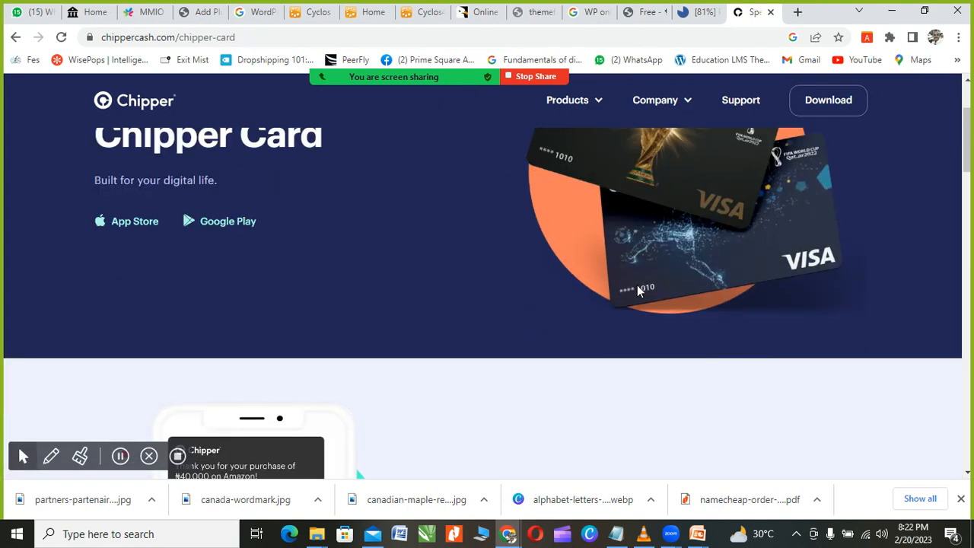
scroll(637, 285, down, 3)
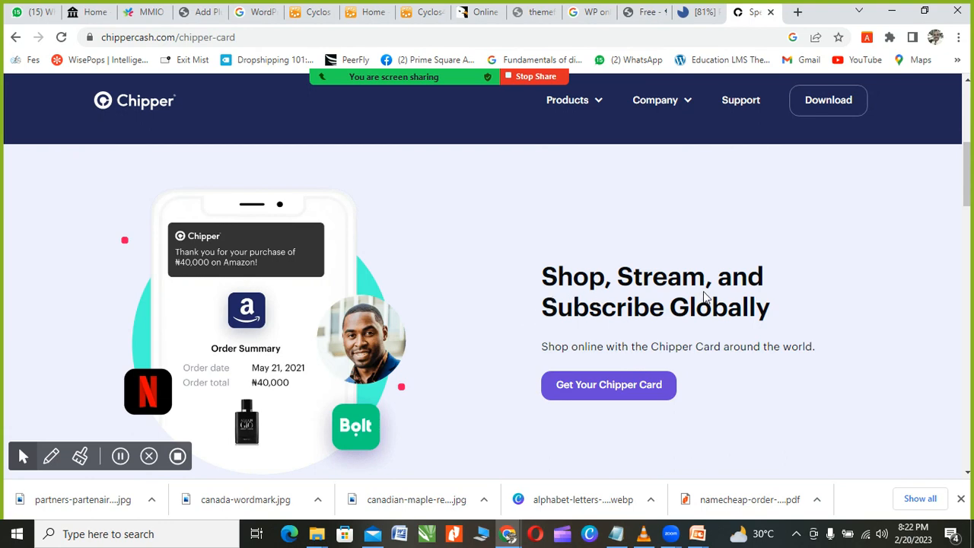
scroll(618, 314, down, 2)
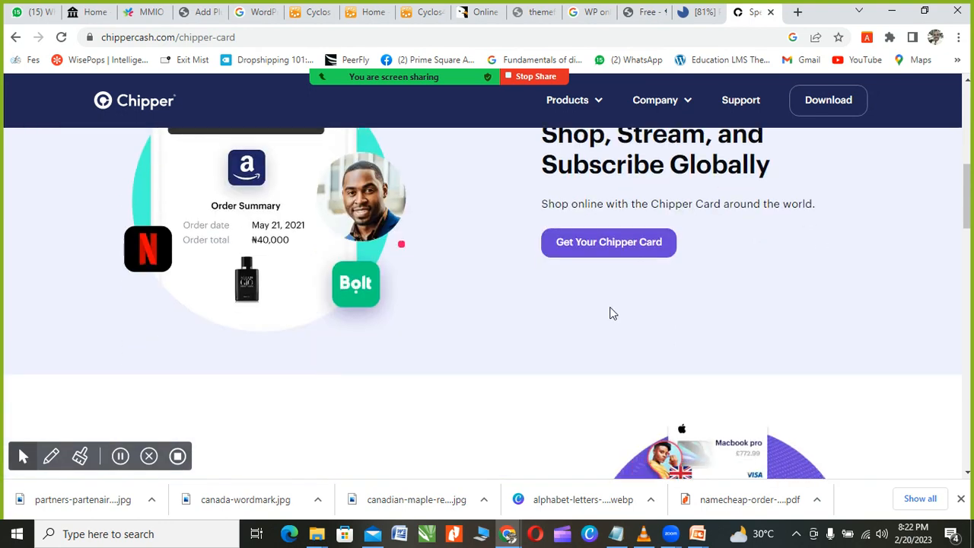
scroll(613, 313, down, 3)
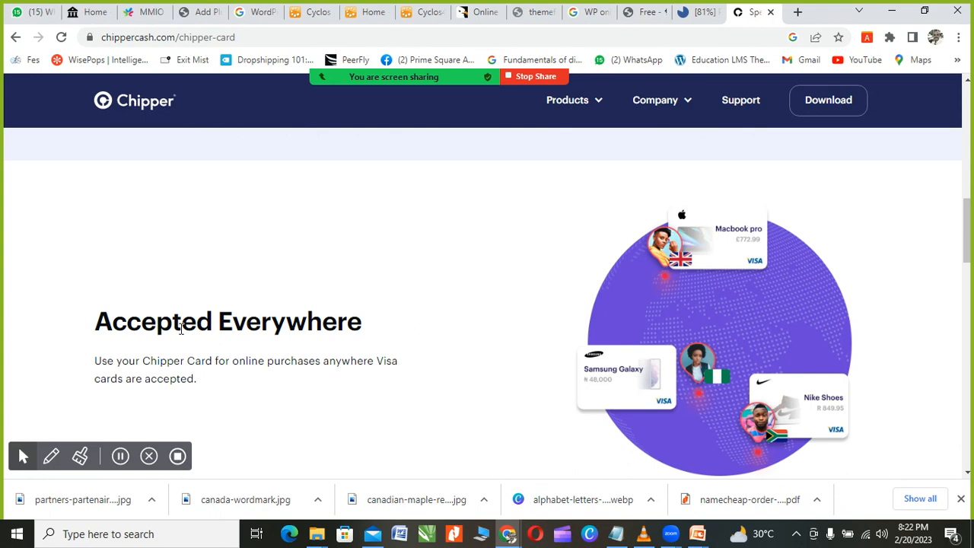
scroll(144, 329, down, 1)
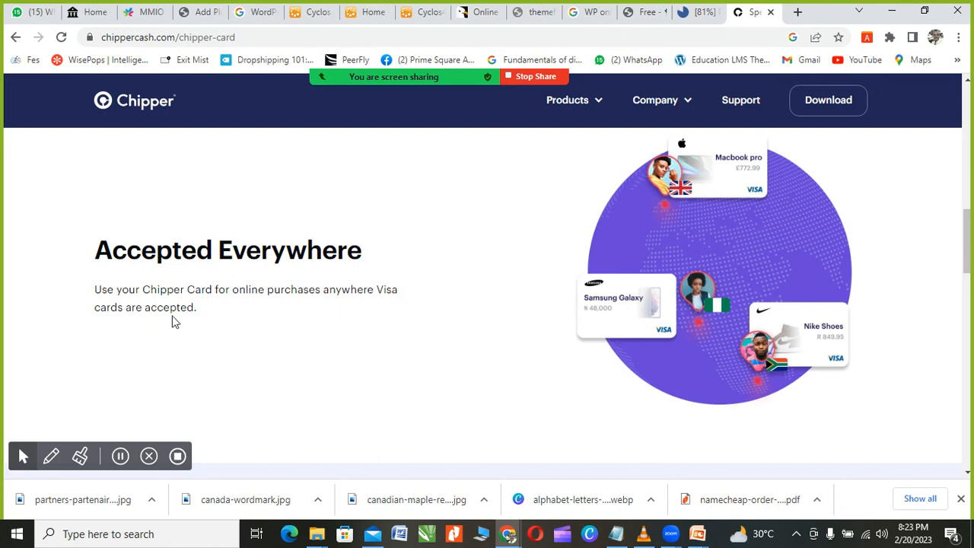
scroll(142, 320, down, 5)
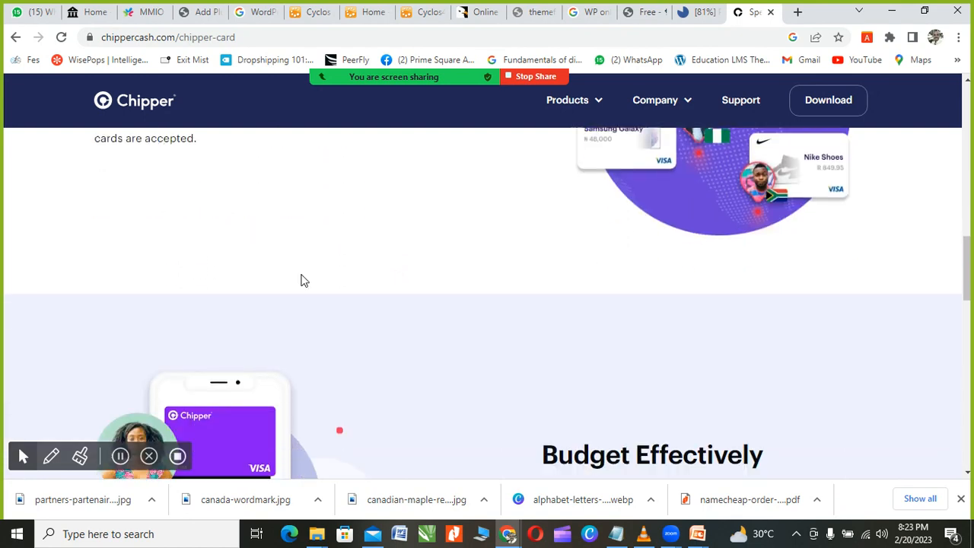
scroll(392, 299, down, 5)
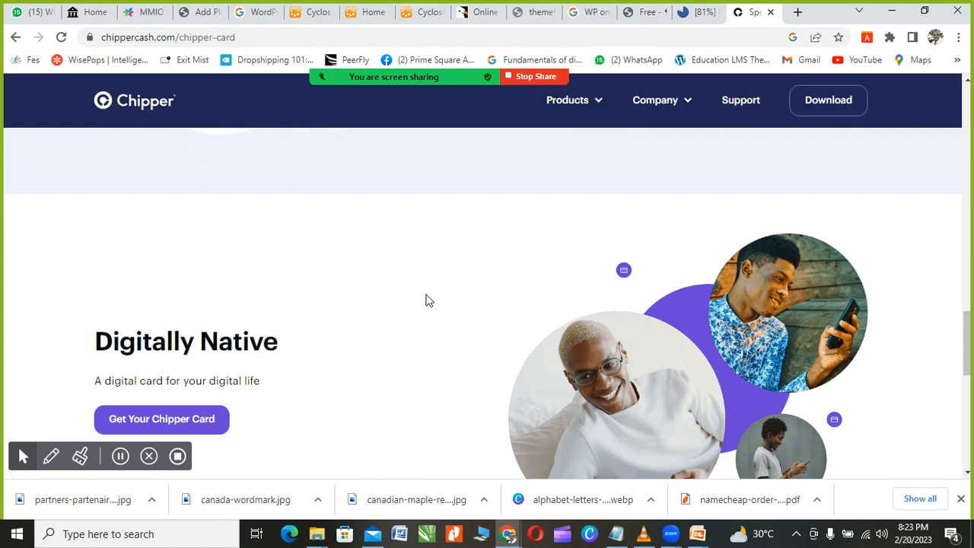
scroll(464, 297, up, 3)
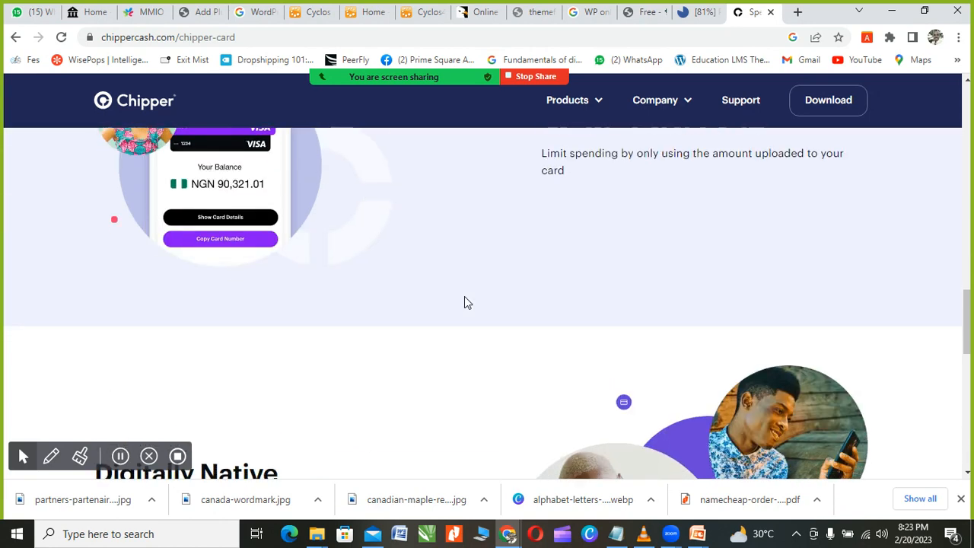
scroll(464, 297, down, 6)
scroll(464, 297, down, 3)
scroll(464, 297, up, 3)
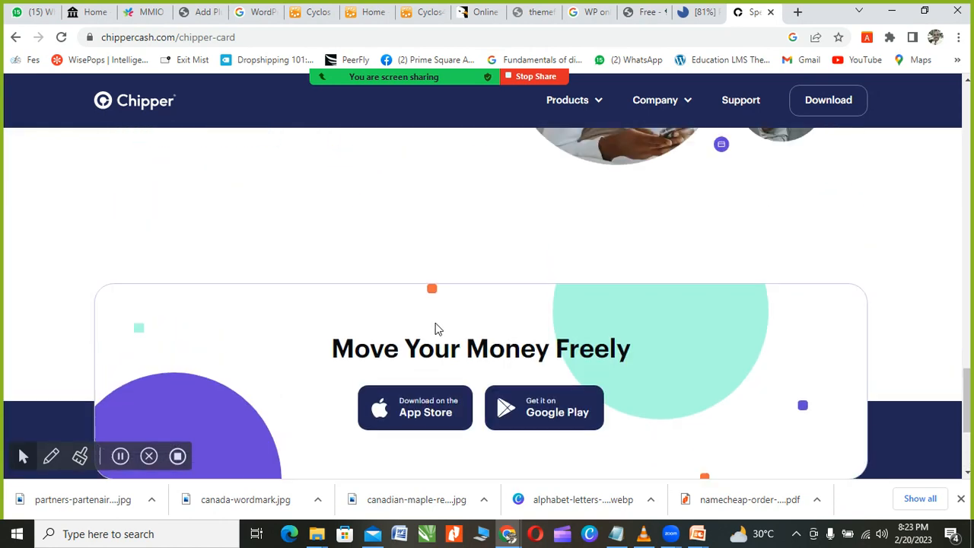
scroll(436, 328, down, 1)
scroll(435, 328, down, 2)
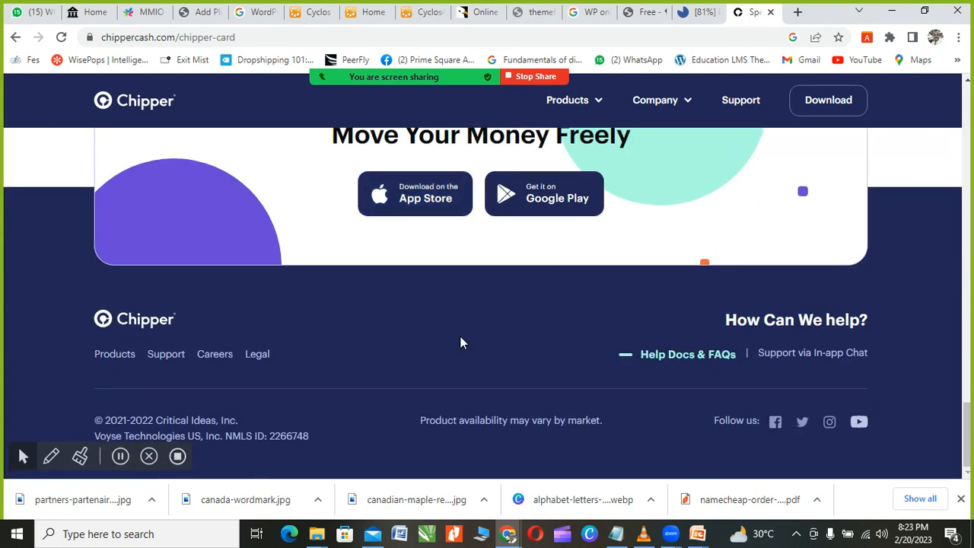
scroll(460, 337, up, 12)
scroll(460, 343, up, 6)
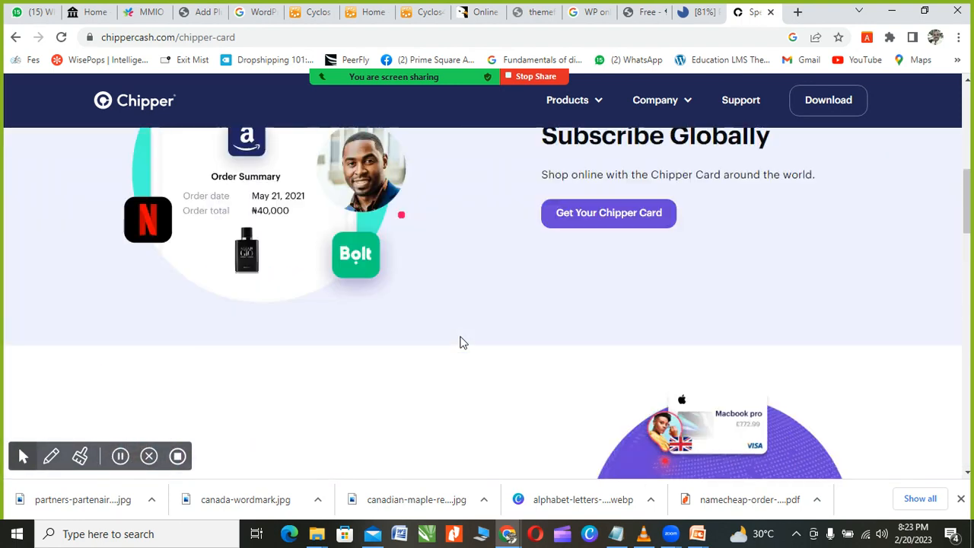
scroll(459, 342, down, 2)
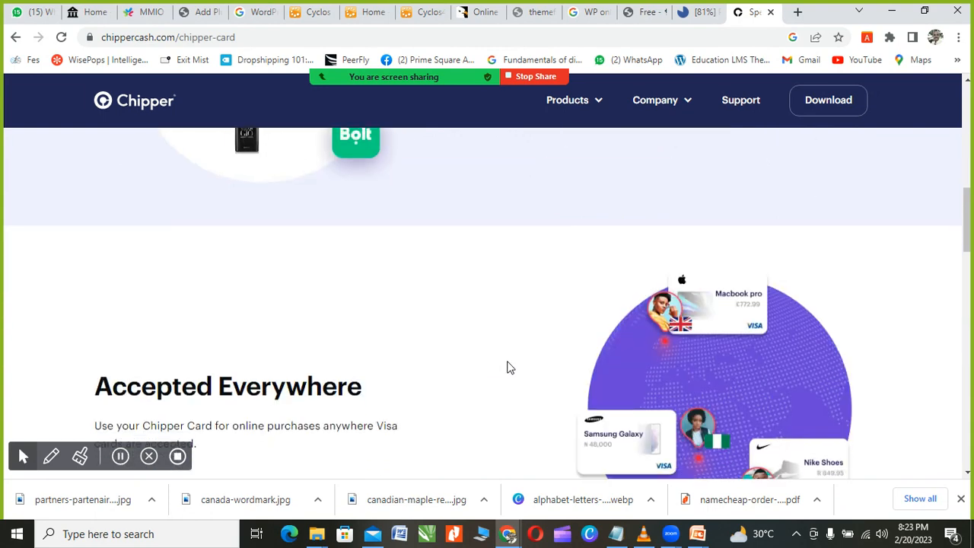
scroll(509, 367, down, 1)
scroll(517, 374, up, 3)
scroll(518, 373, up, 8)
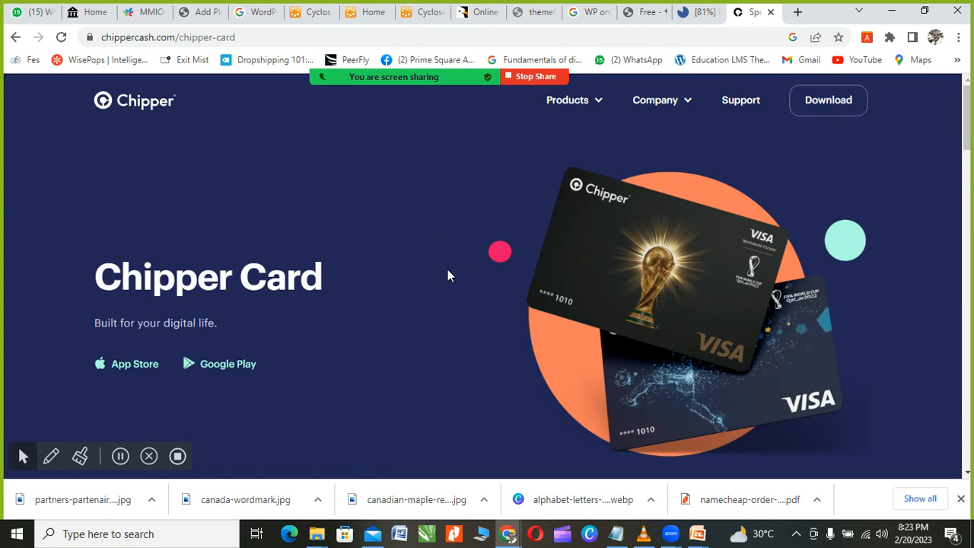
mouse_move(670, 97)
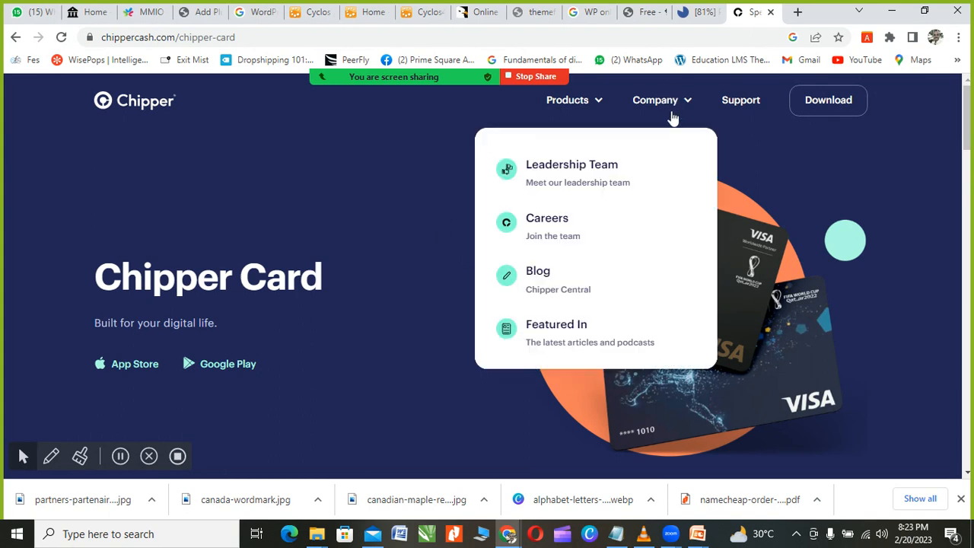
mouse_move(571, 100)
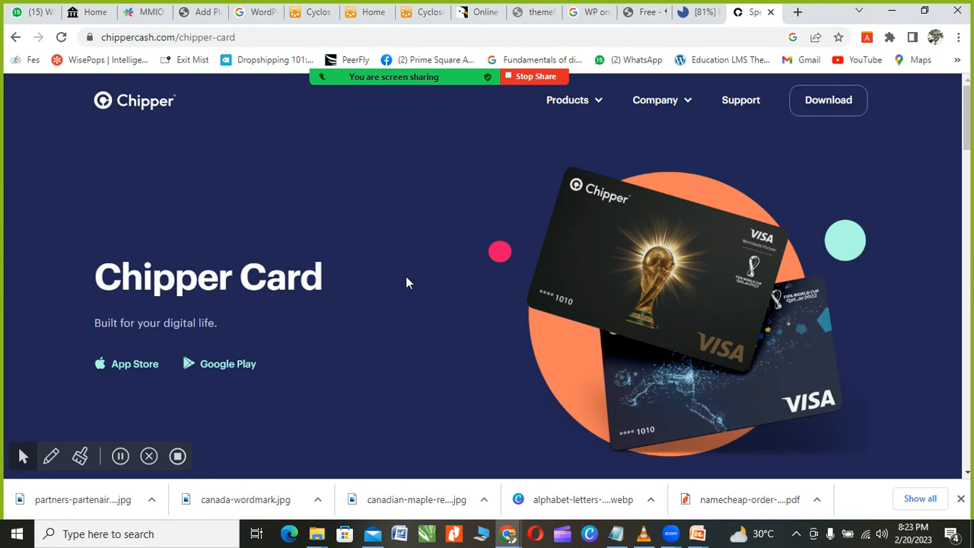
scroll(405, 283, down, 5)
scroll(412, 280, up, 5)
Step: Switch back to the '[81%] Publishing' Ads Manager tab showing the campaigns list
mouse_move(477, 75)
click(706, 15)
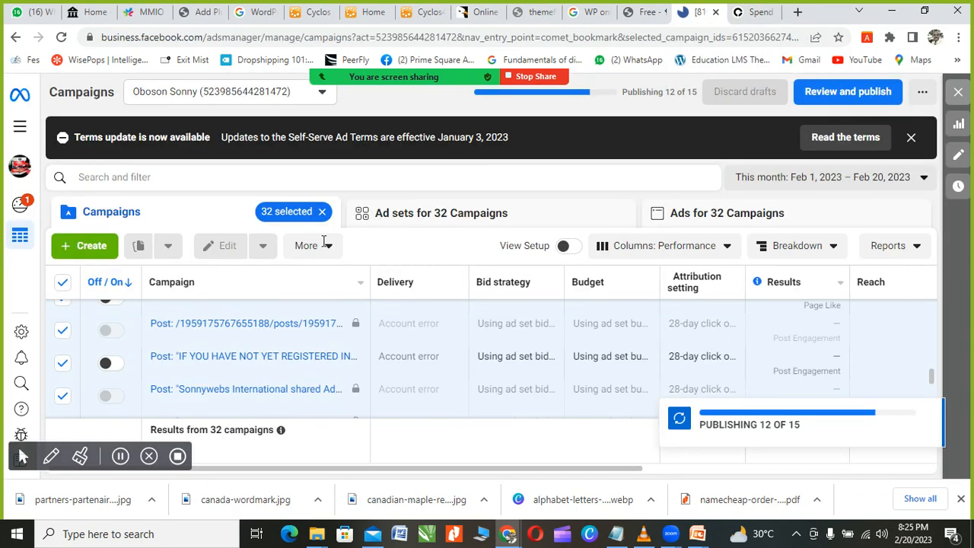
scroll(422, 291, down, 3)
scroll(434, 293, up, 5)
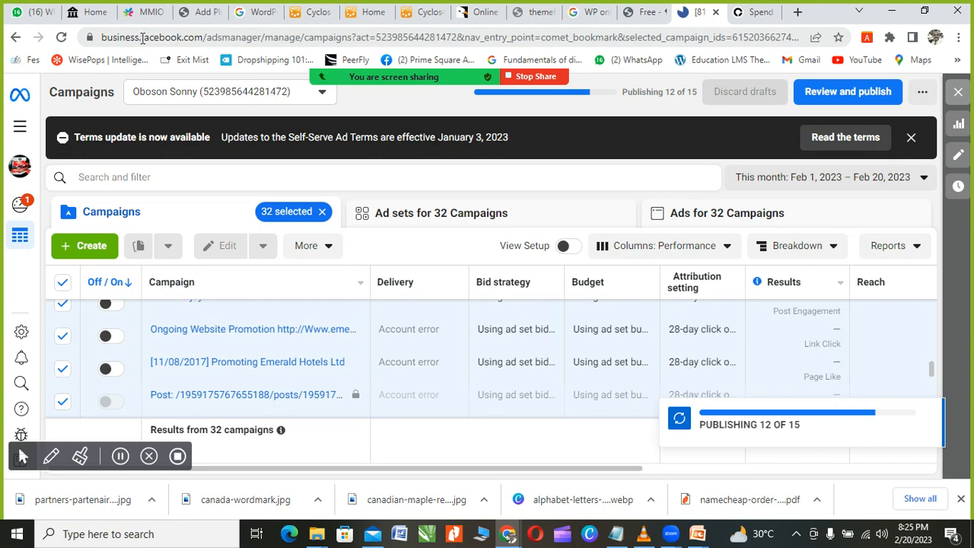
Step: Start a new campaign with + Create to bring up the objective choices
click(81, 249)
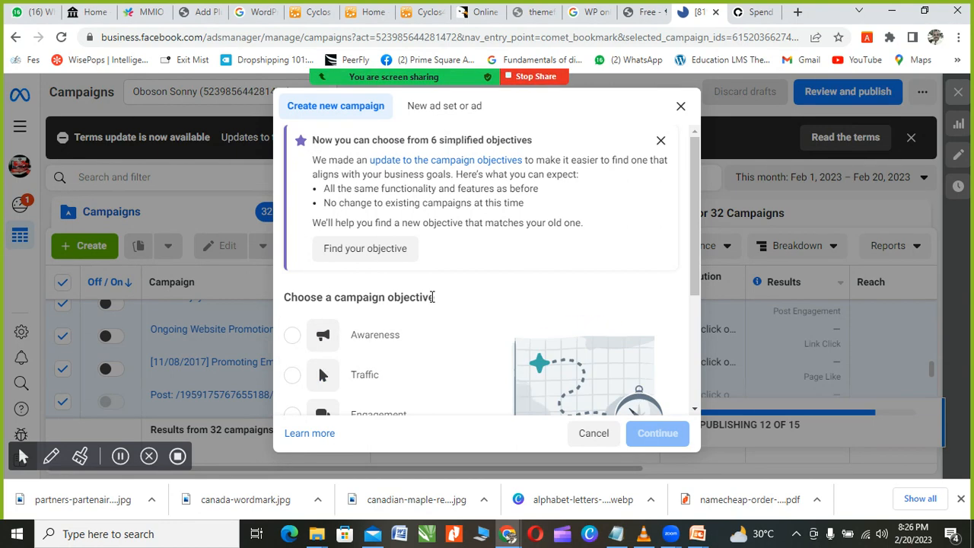
scroll(531, 292, down, 3)
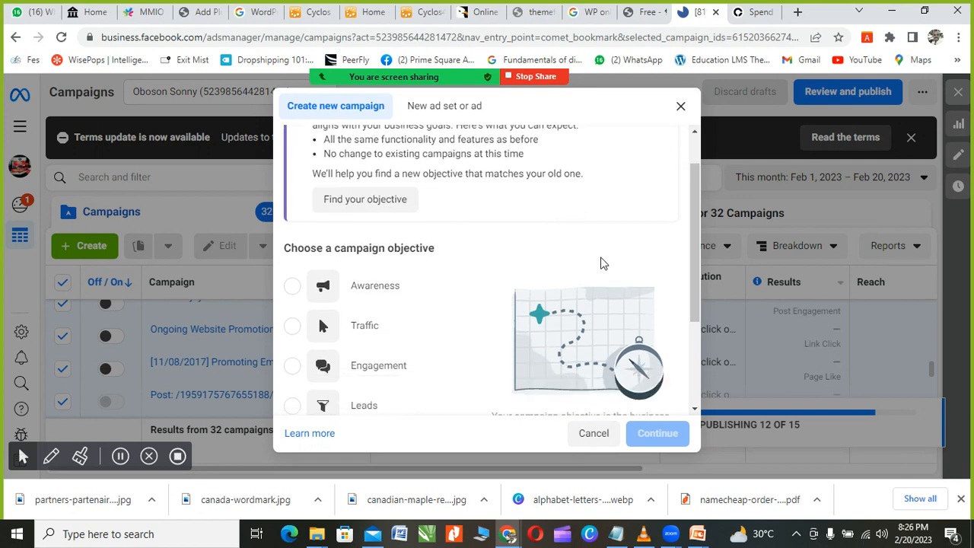
scroll(401, 347, up, 5)
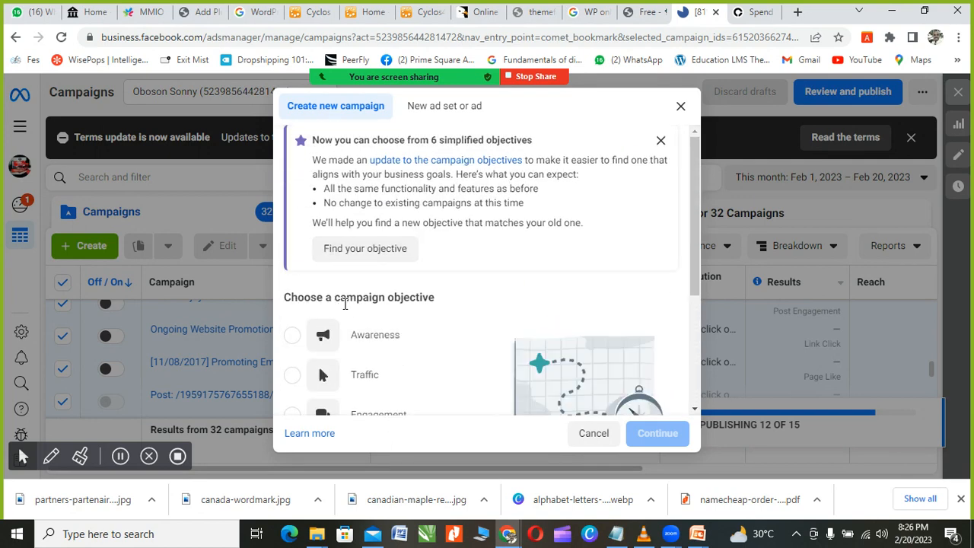
scroll(399, 303, down, 1)
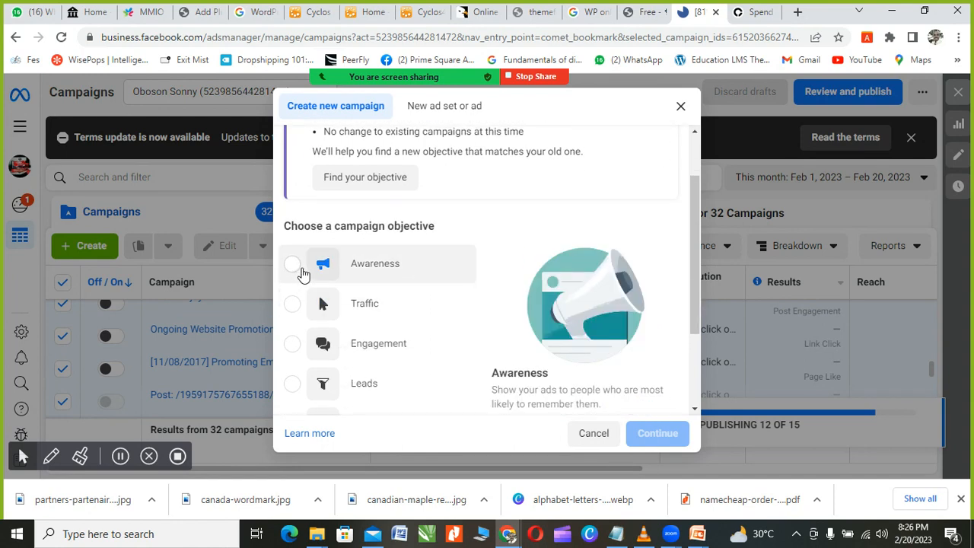
Step: Pick Awareness as the campaign objective and review its description
click(302, 273)
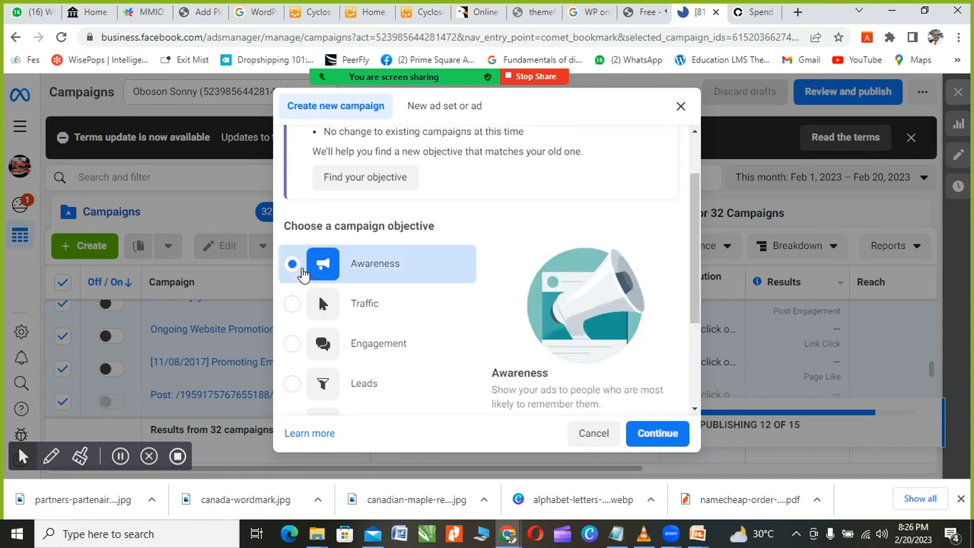
scroll(378, 279, down, 2)
scroll(472, 281, up, 2)
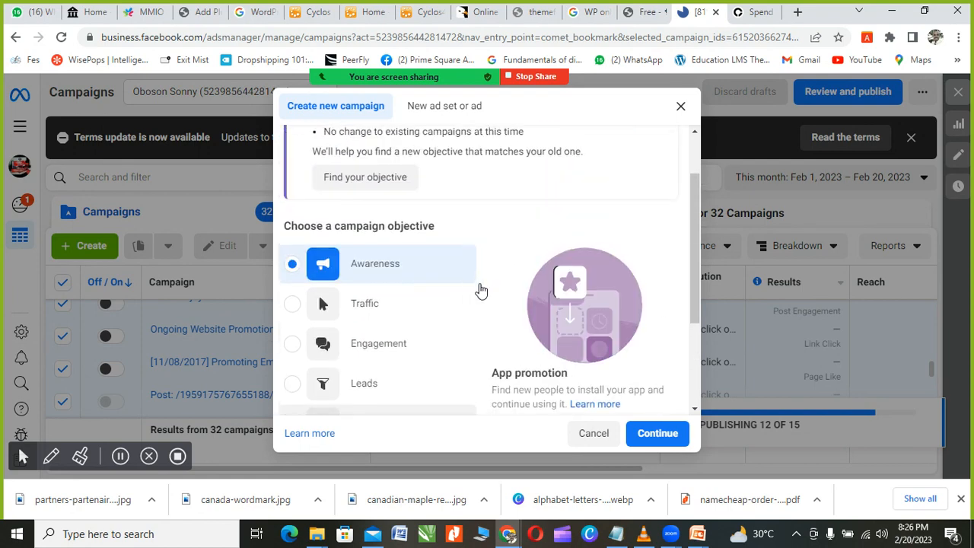
scroll(496, 335, down, 1)
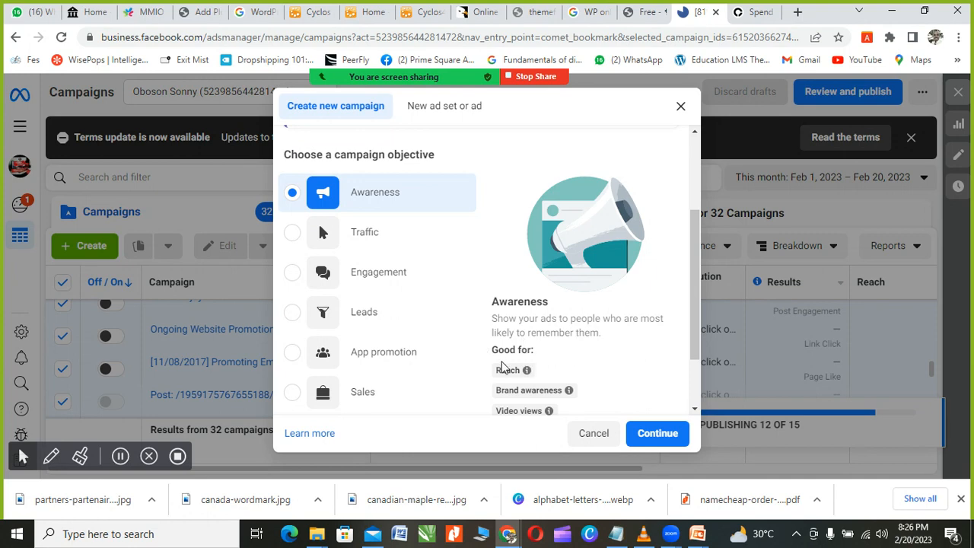
scroll(484, 370, down, 1)
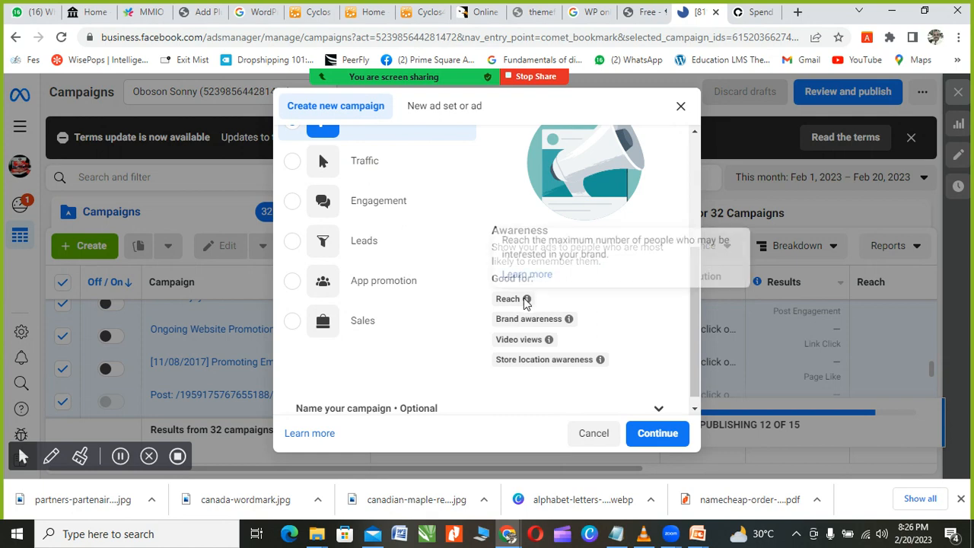
mouse_move(534, 317)
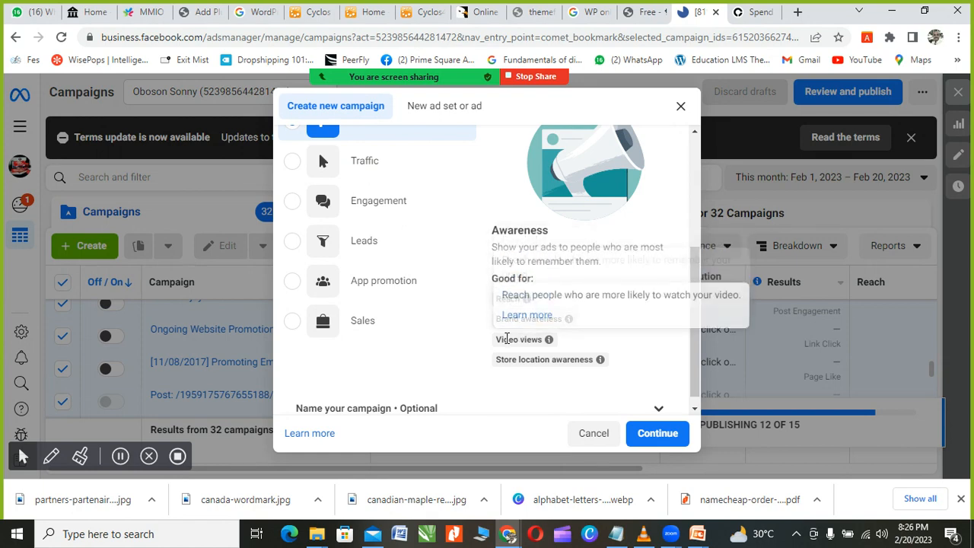
mouse_move(512, 363)
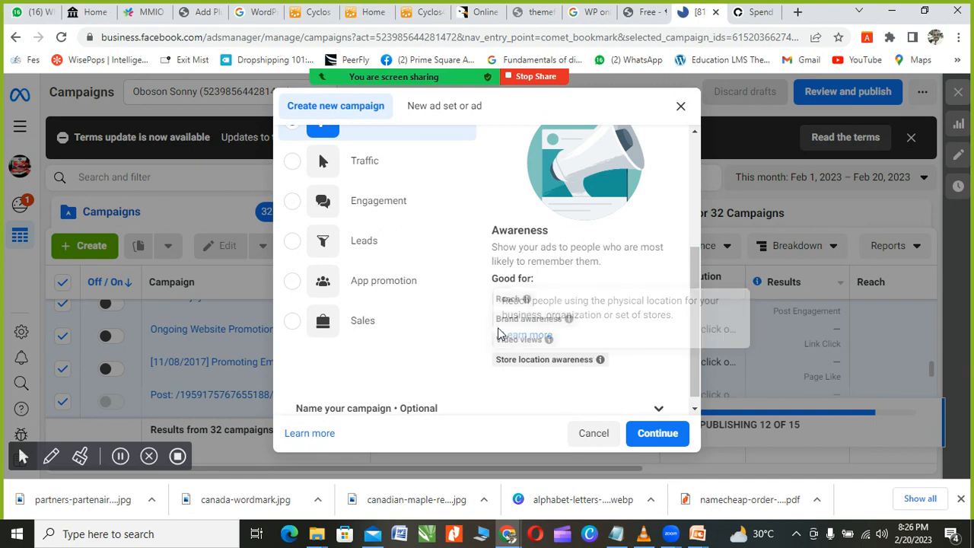
scroll(444, 318, up, 2)
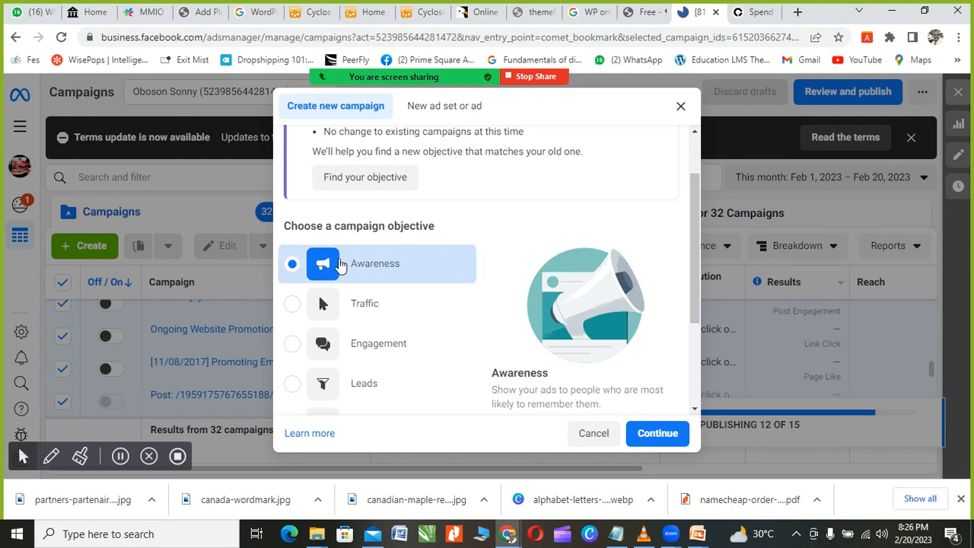
scroll(556, 245, down, 2)
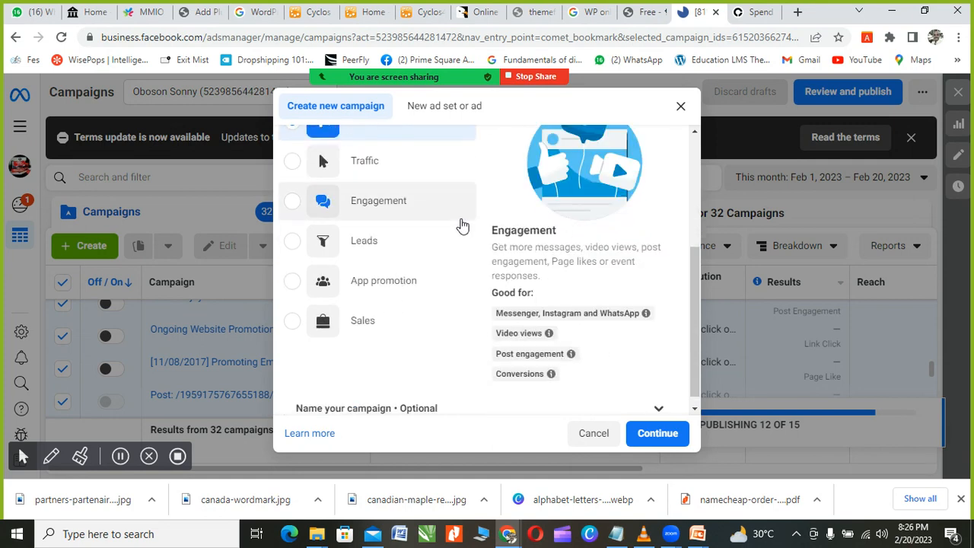
scroll(464, 221, up, 3)
scroll(485, 264, down, 2)
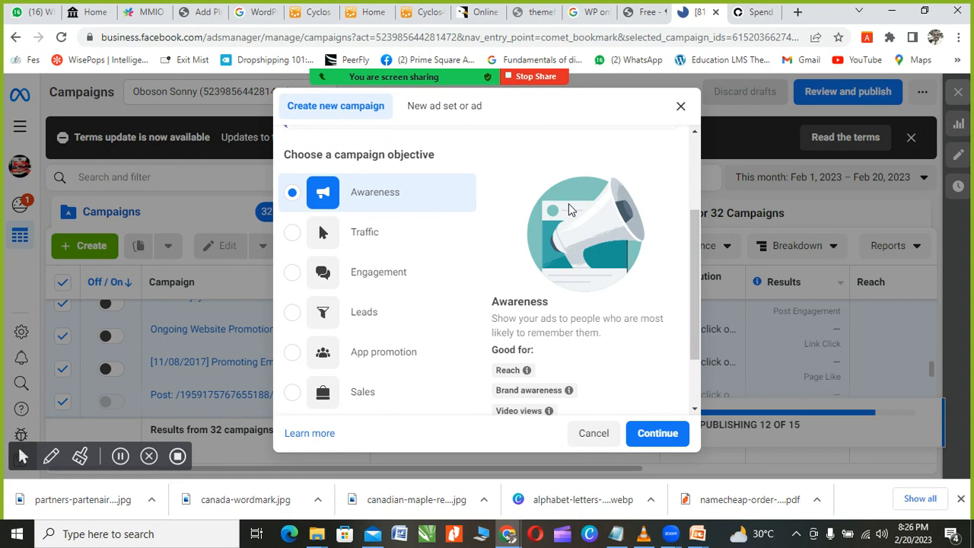
Step: Switch the objective to Traffic and scroll through its details
click(294, 234)
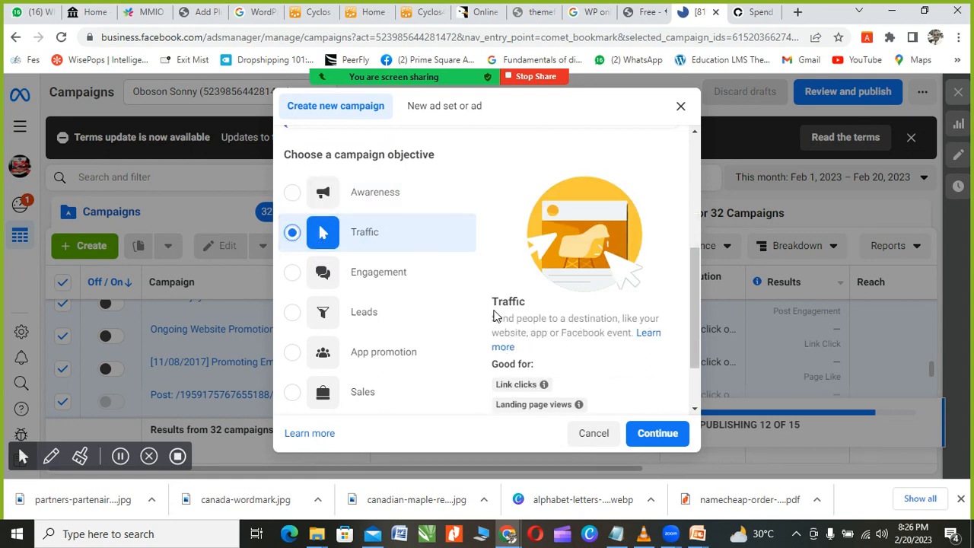
scroll(423, 241, up, 1)
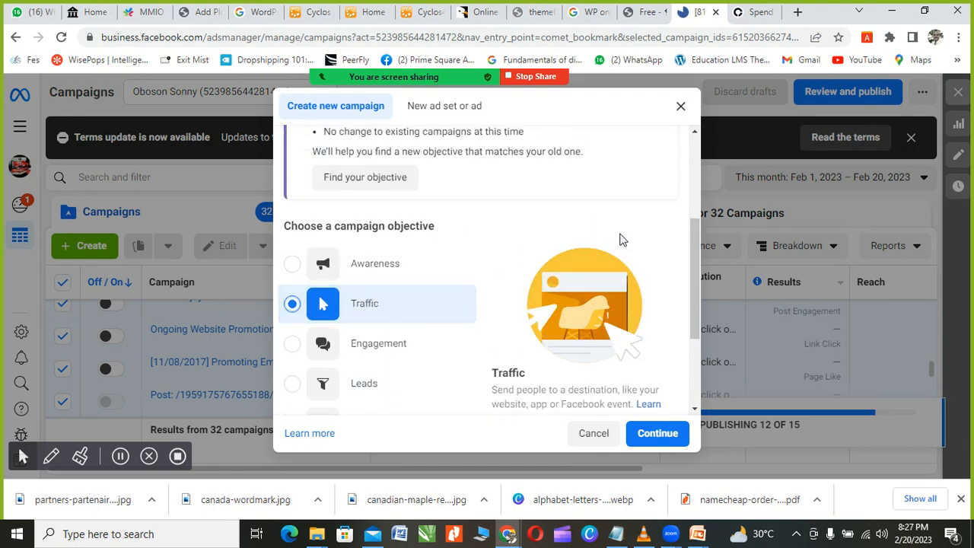
scroll(623, 240, down, 1)
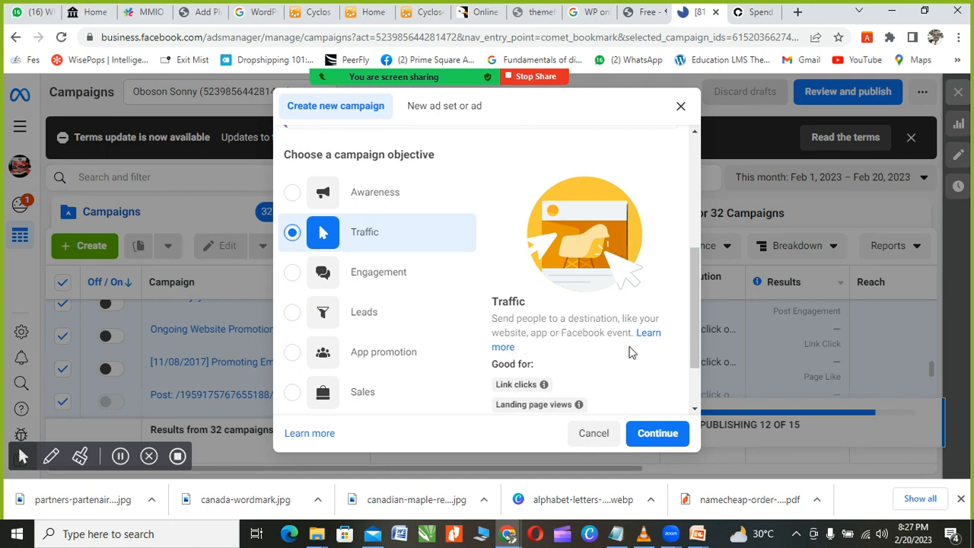
scroll(560, 358, down, 1)
scroll(558, 353, down, 2)
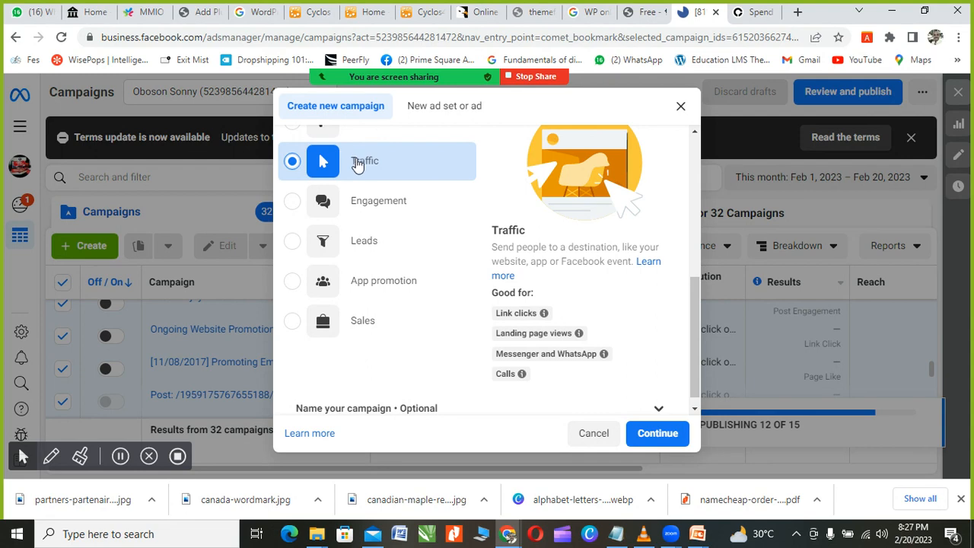
scroll(355, 172, up, 1)
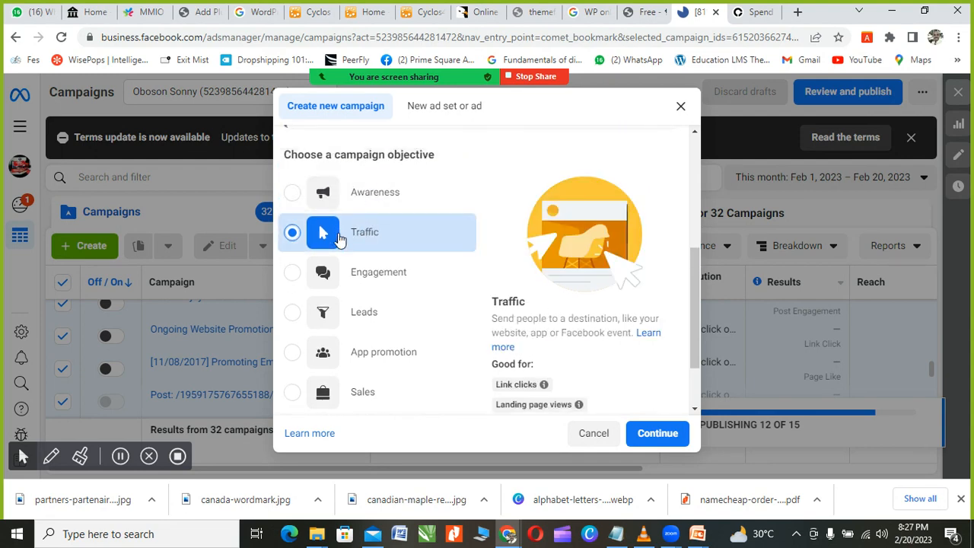
Step: Switch the campaign objective to Engagement
click(296, 278)
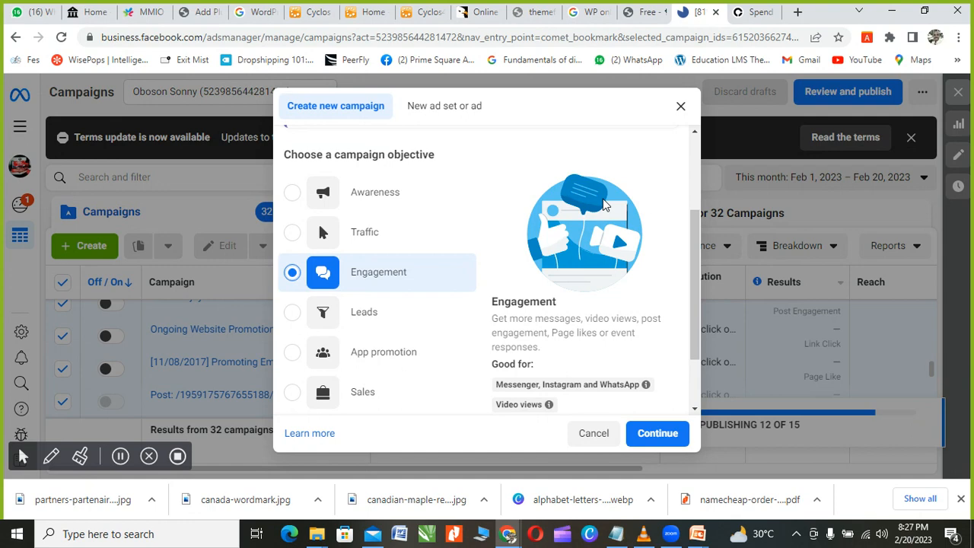
scroll(563, 370, down, 1)
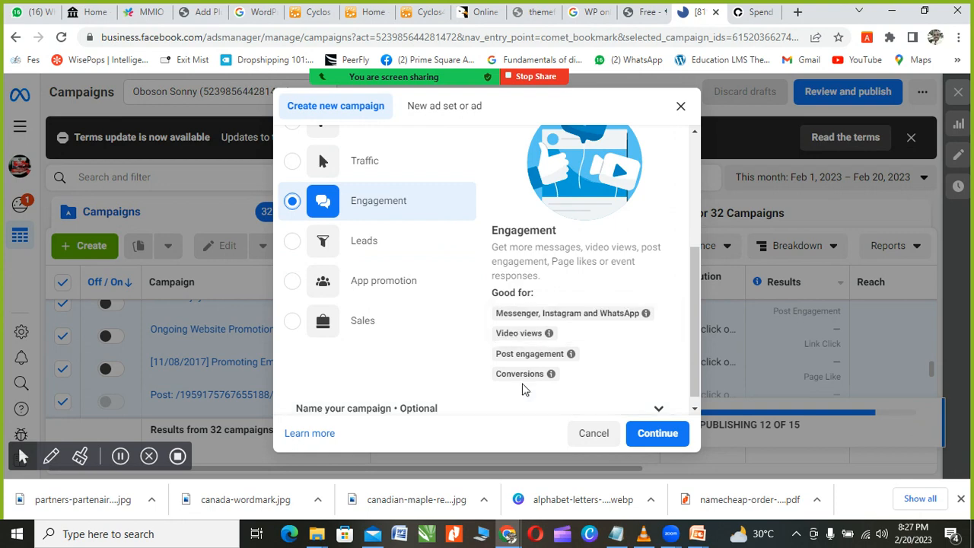
mouse_move(520, 375)
Step: Settle on Leads as the campaign objective
click(293, 244)
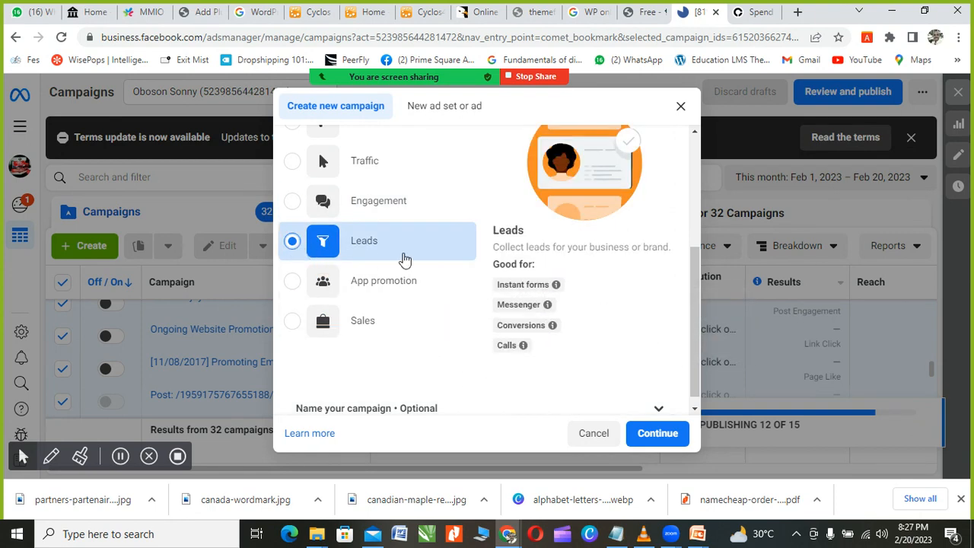
scroll(404, 261, up, 2)
scroll(404, 261, up, 1)
scroll(370, 283, down, 2)
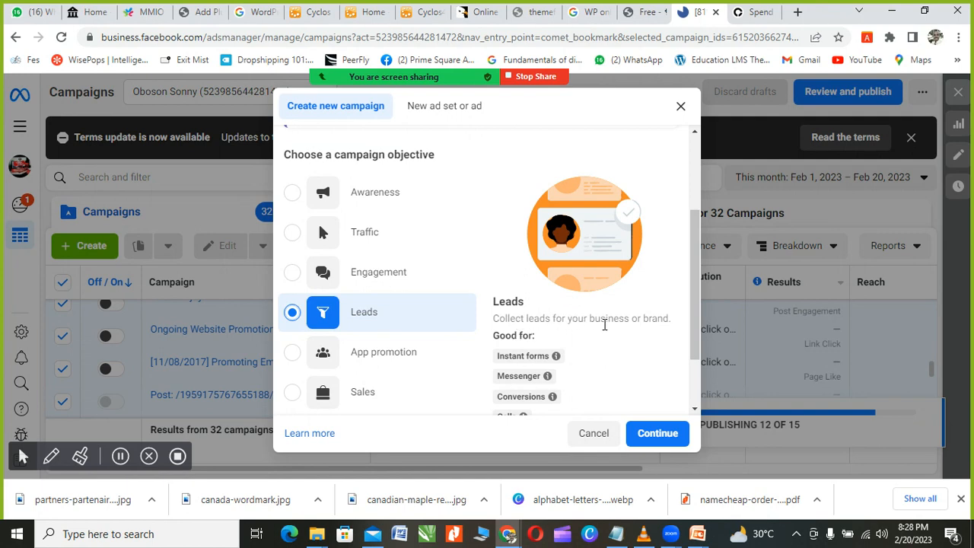
scroll(662, 315, down, 1)
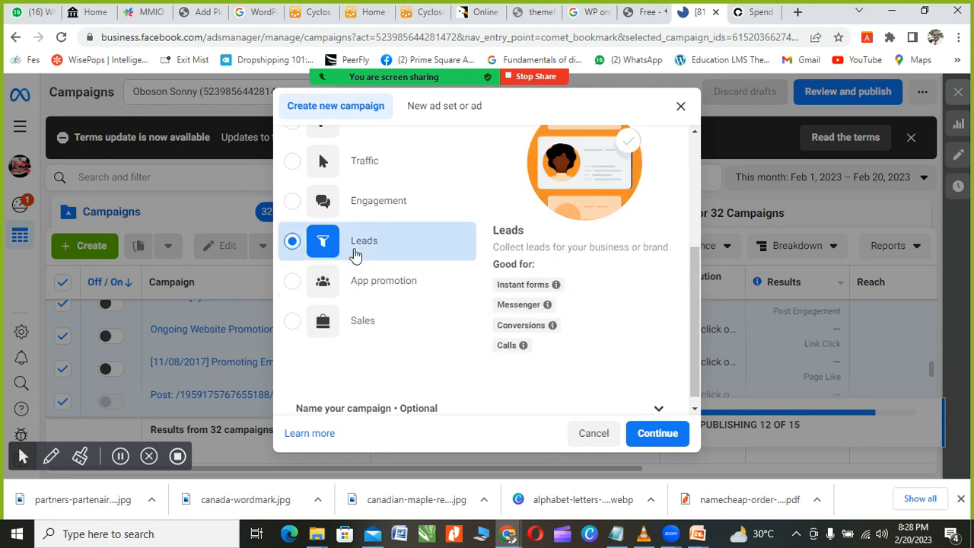
scroll(365, 254, up, 1)
scroll(369, 300, down, 1)
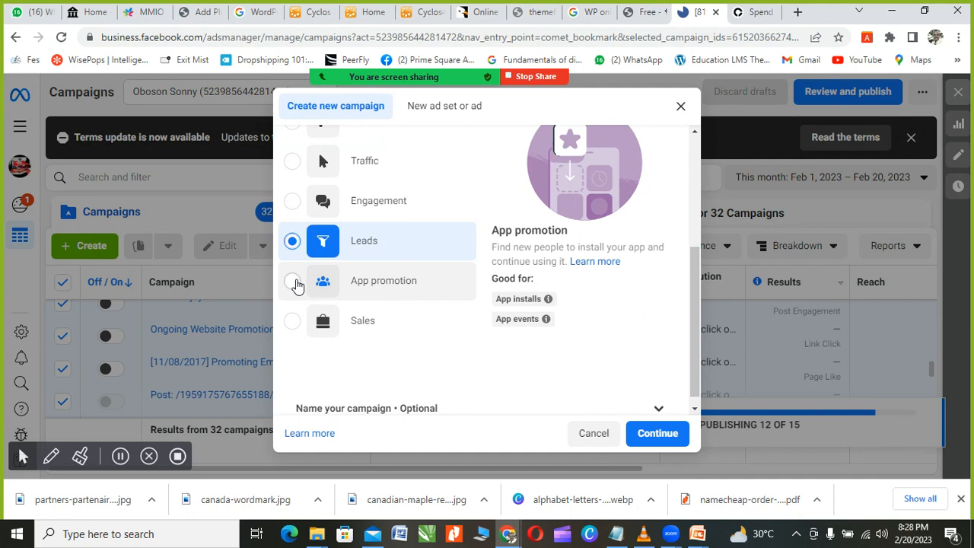
Step: Try App promotion, then choose Sales as the objective and scroll through the options
click(295, 283)
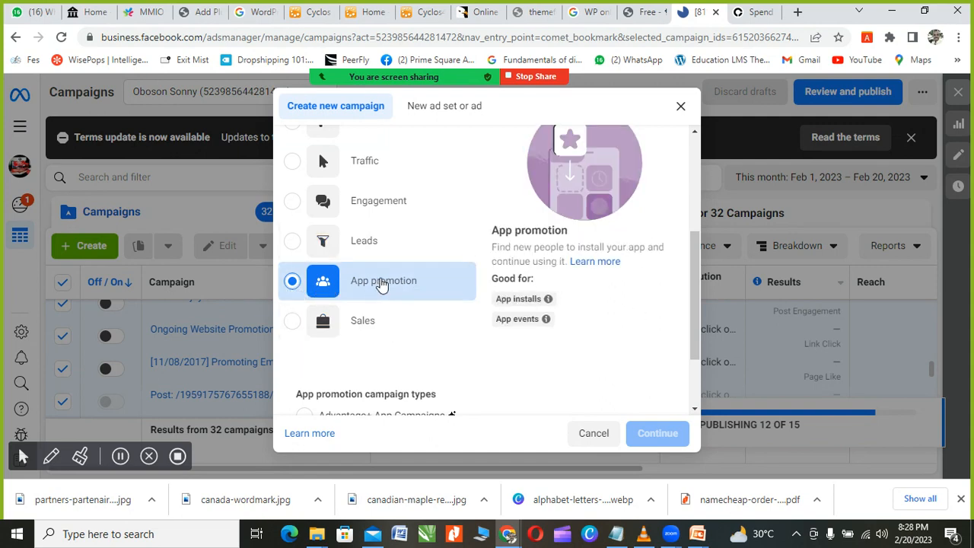
click(295, 325)
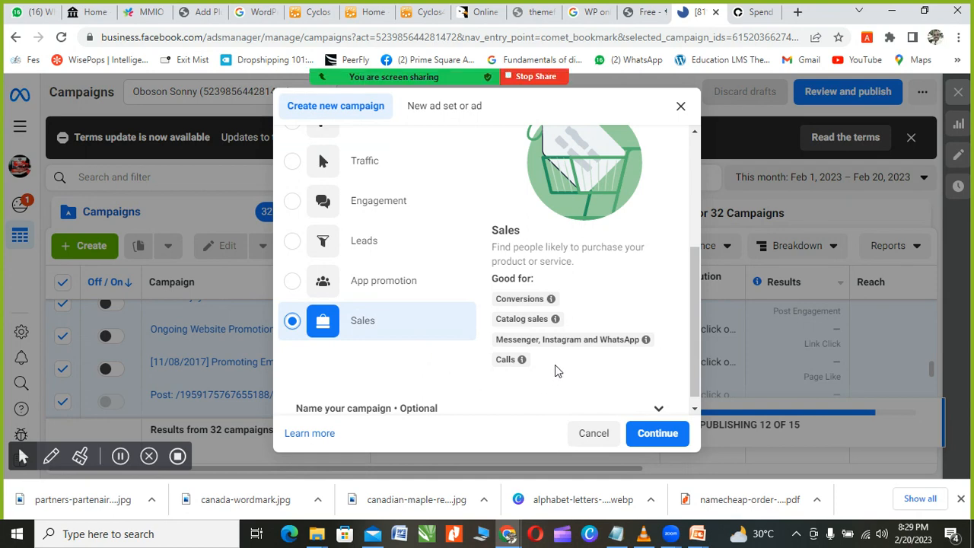
scroll(557, 369, down, 1)
scroll(452, 363, up, 3)
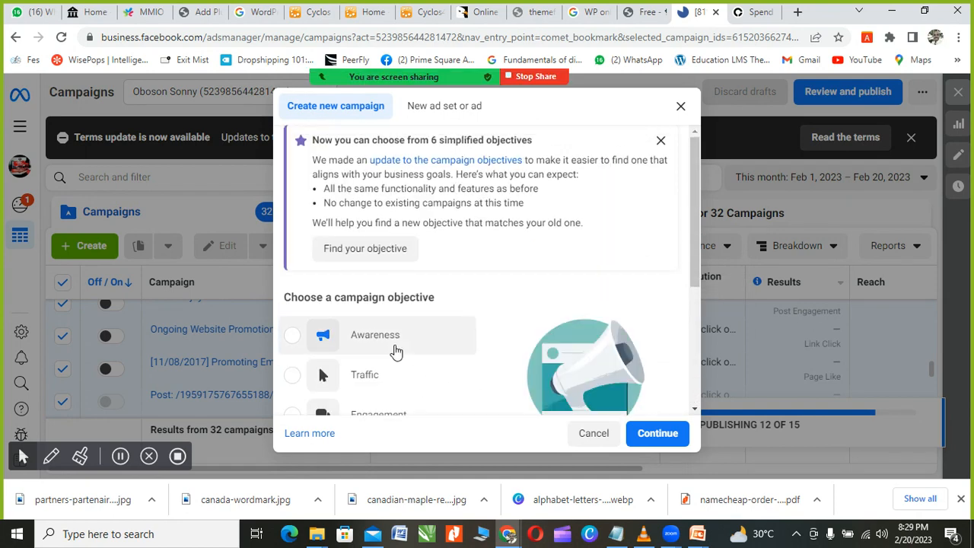
scroll(330, 292, down, 2)
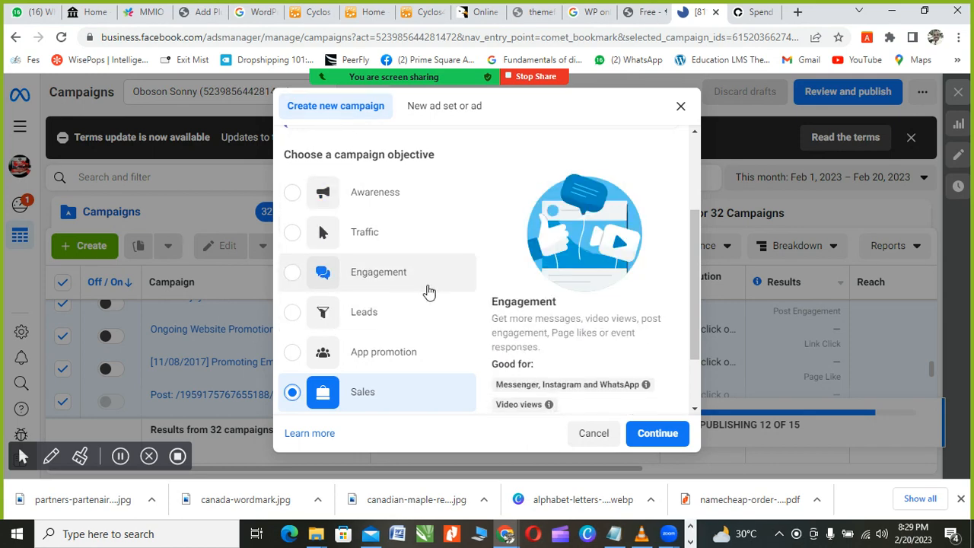
scroll(429, 291, up, 1)
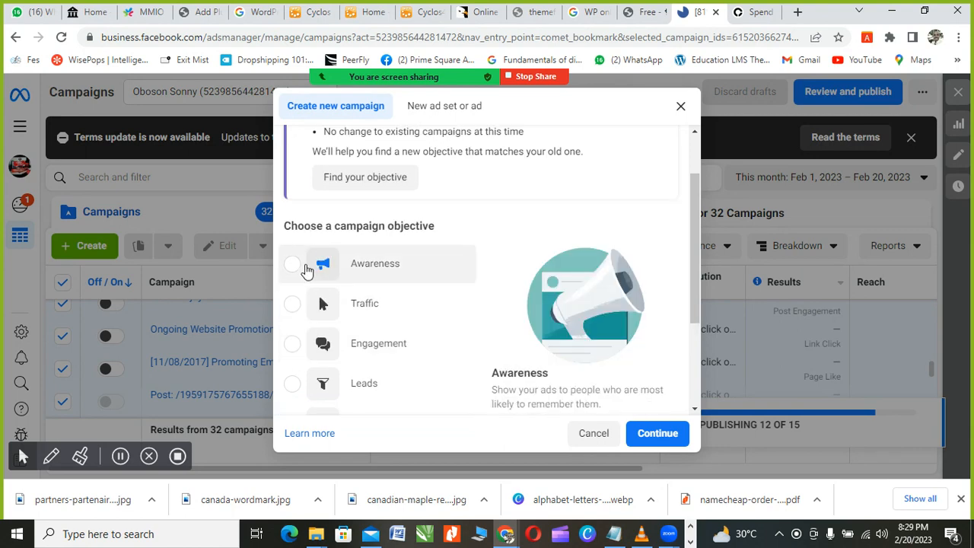
scroll(346, 263, down, 1)
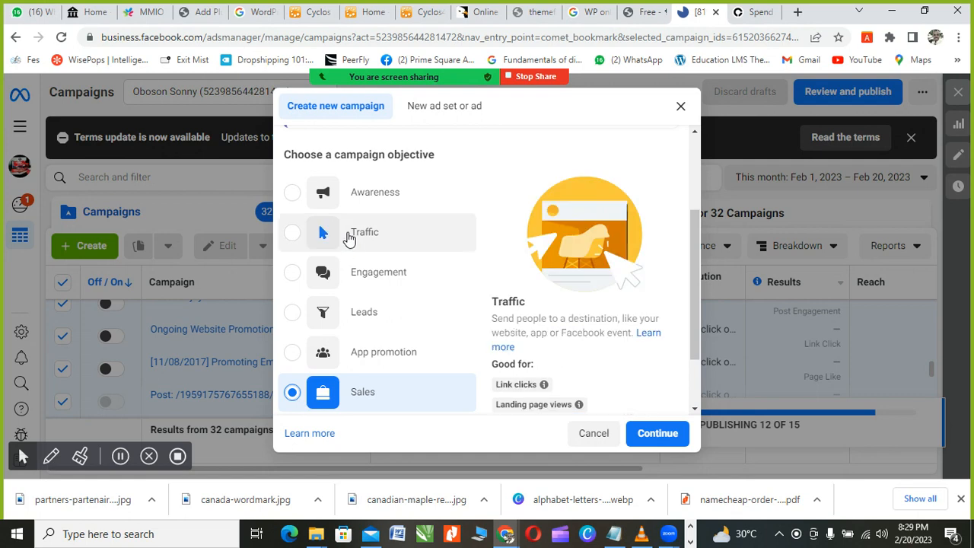
scroll(354, 291, down, 1)
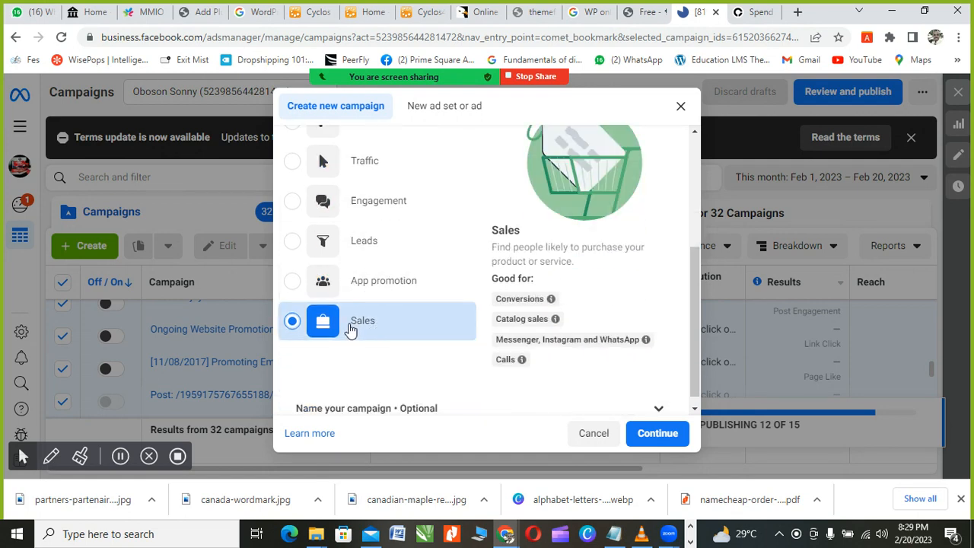
scroll(348, 320, up, 3)
scroll(343, 312, down, 3)
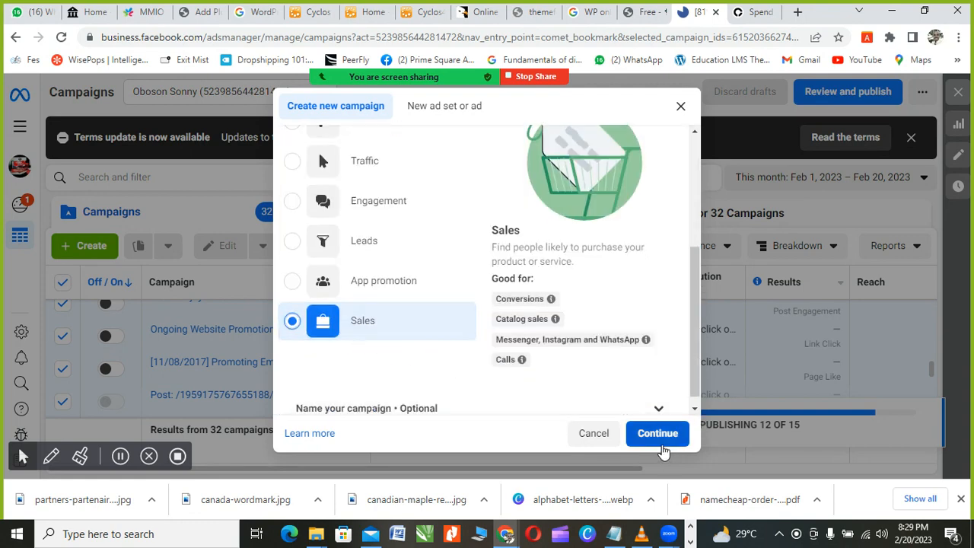
scroll(374, 338, up, 1)
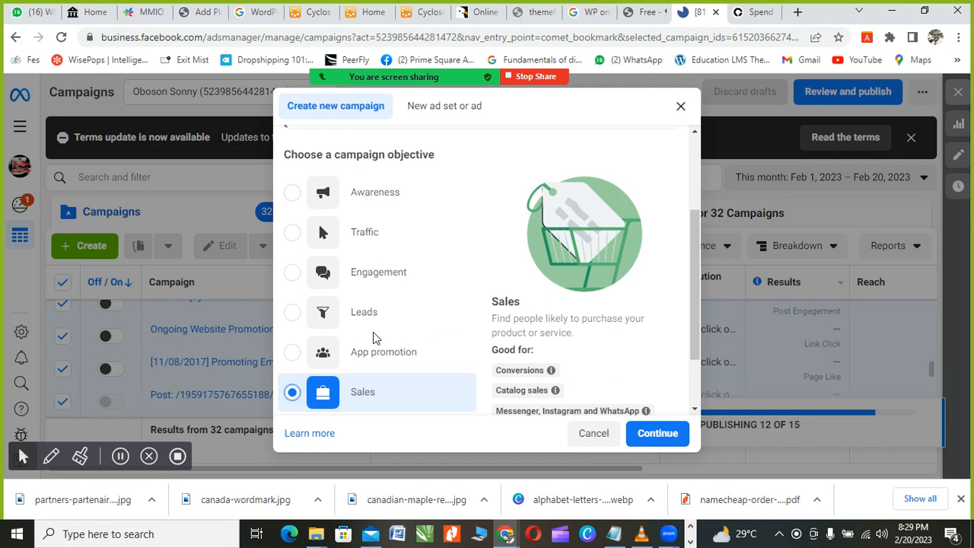
Step: Choose Awareness as the objective and continue to create the draft campaign
click(293, 192)
scroll(424, 276, down, 2)
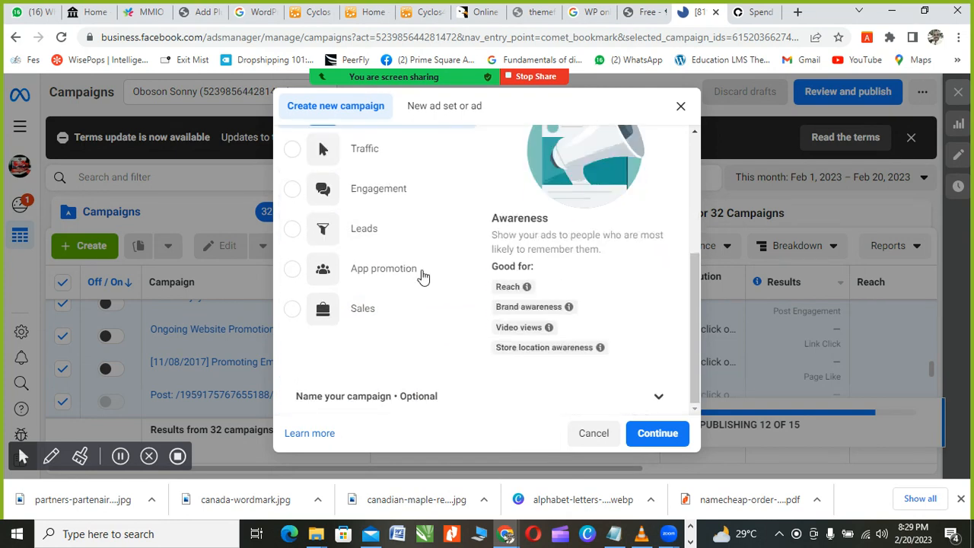
scroll(328, 220, up, 4)
scroll(381, 332, down, 2)
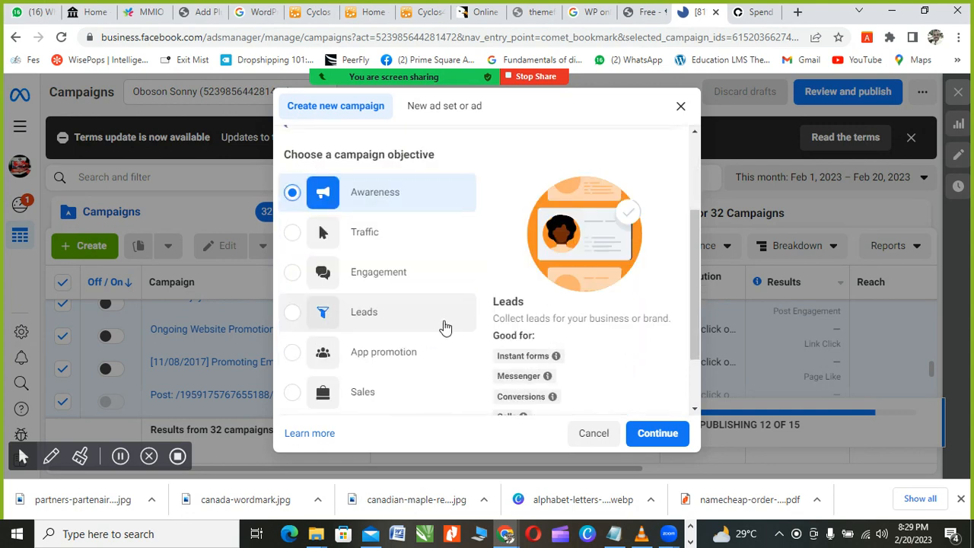
scroll(480, 325, down, 1)
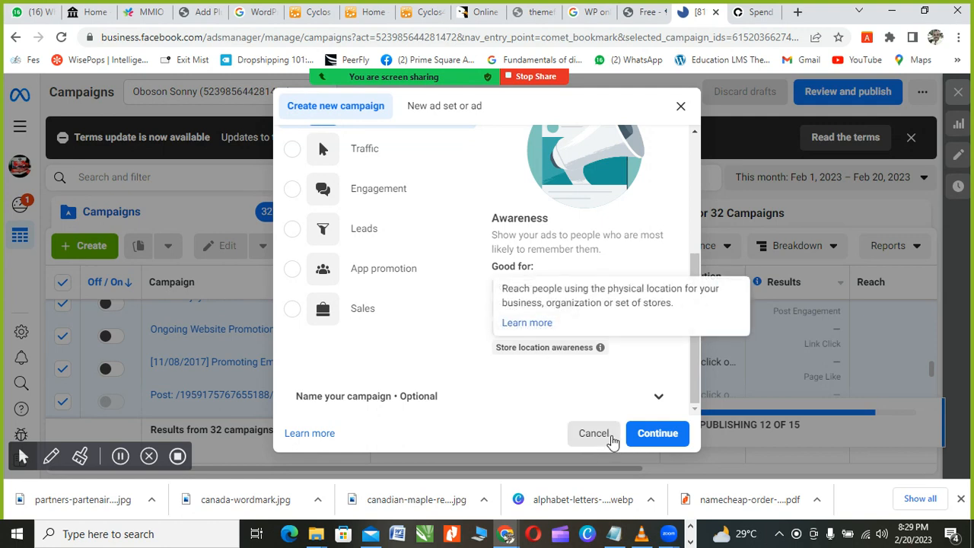
click(653, 433)
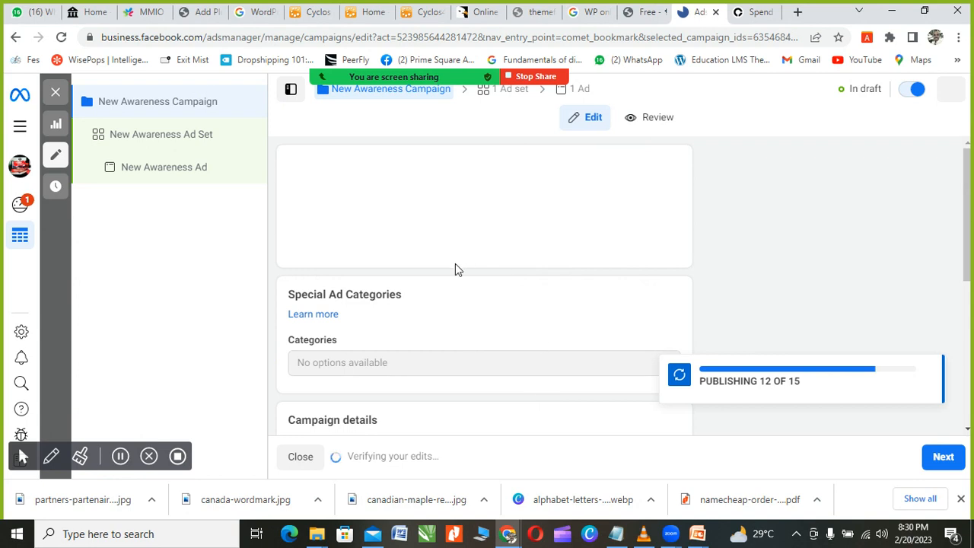
Step: Review the New Awareness Campaign details and place the cursor in the Campaign name field
scroll(436, 278, down, 3)
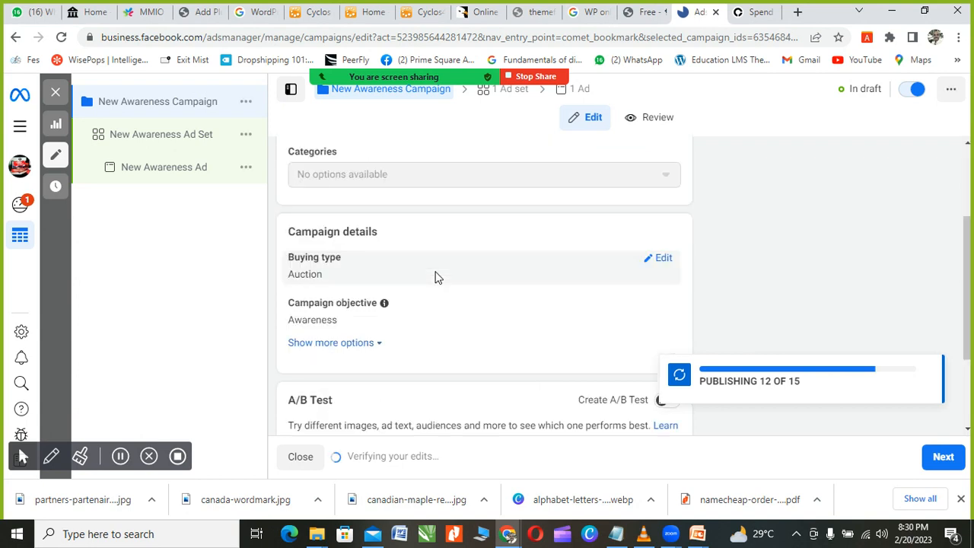
scroll(393, 207, up, 3)
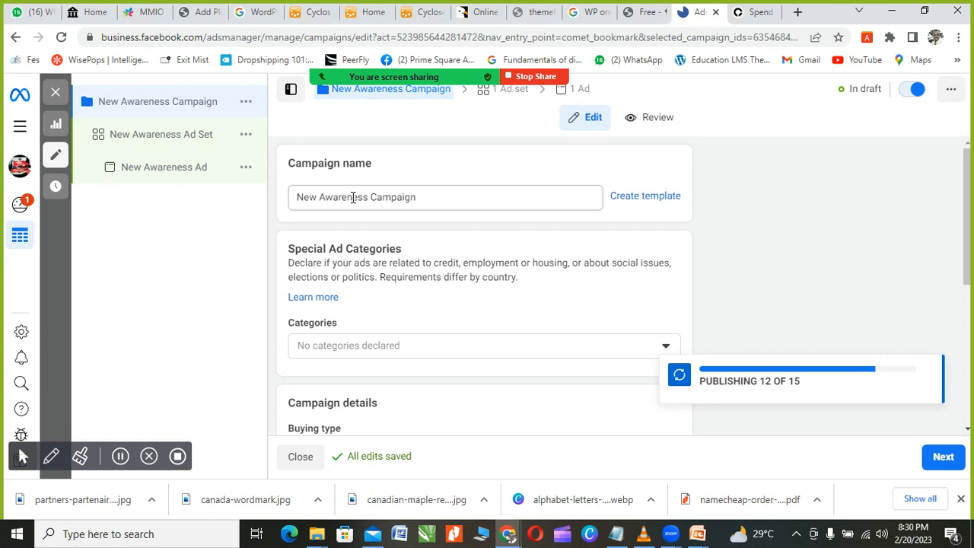
click(376, 199)
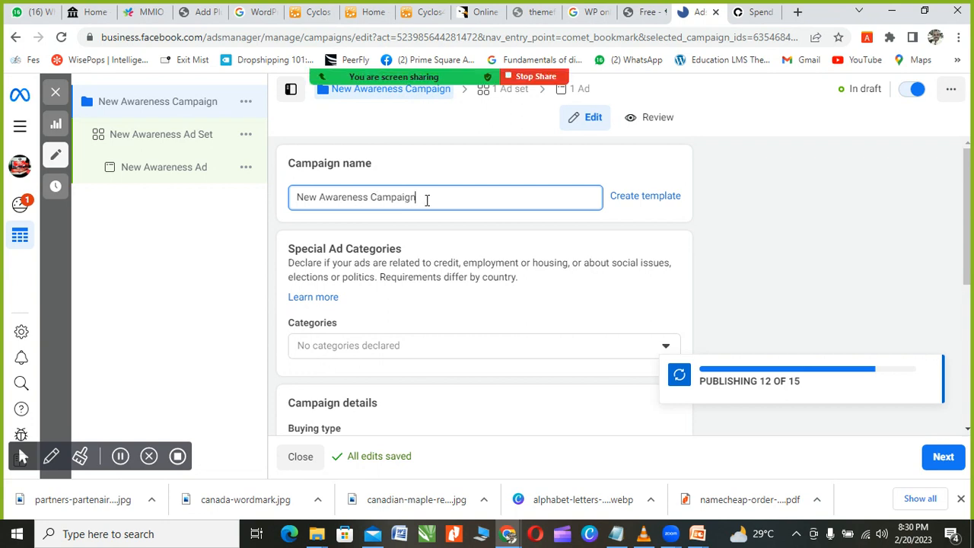
Step: Replace the default campaign name with 'Website Design Class'
key(BackSpace)
key(BackSpace)
key(BackSpace)
key(BackSpace)
key(BackSpace)
key(BackSpace)
key(BackSpace)
key(BackSpace)
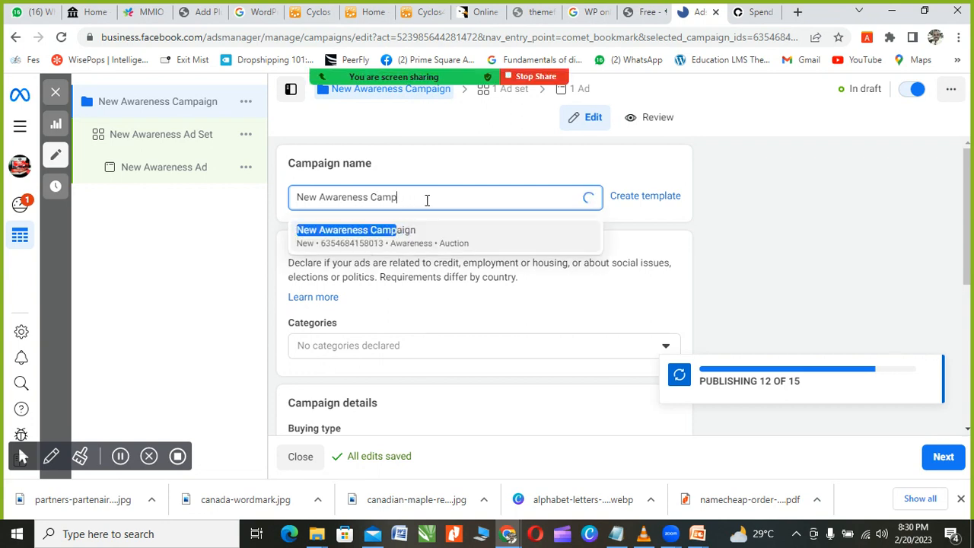
key(BackSpace)
key(BackSpace)
key(BackSpace)
key(BackSpace)
key(BackSpace)
key(BackSpace)
key(BackSpace)
key(BackSpace)
key(BackSpace)
key(BackSpace)
key(BackSpace)
key(BackSpace)
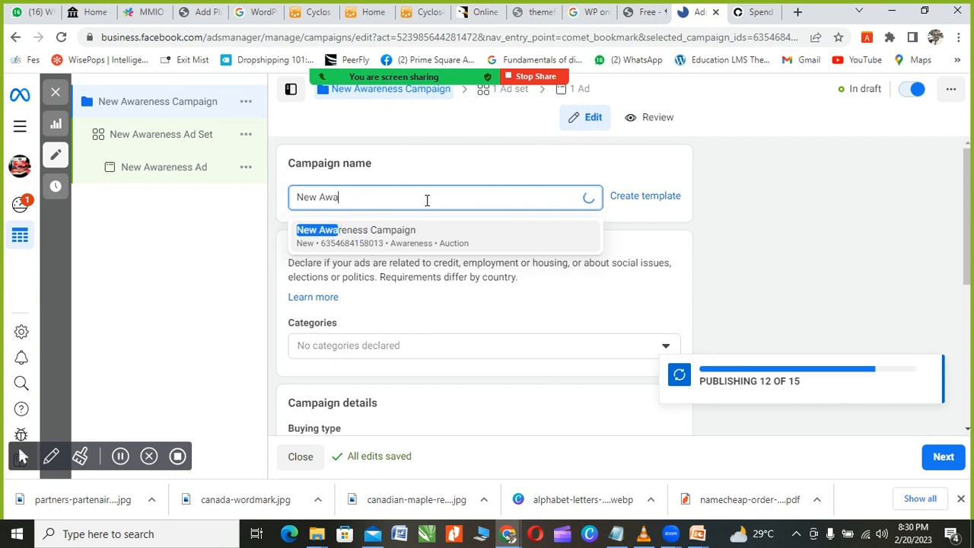
key(BackSpace)
key(BackSpace)
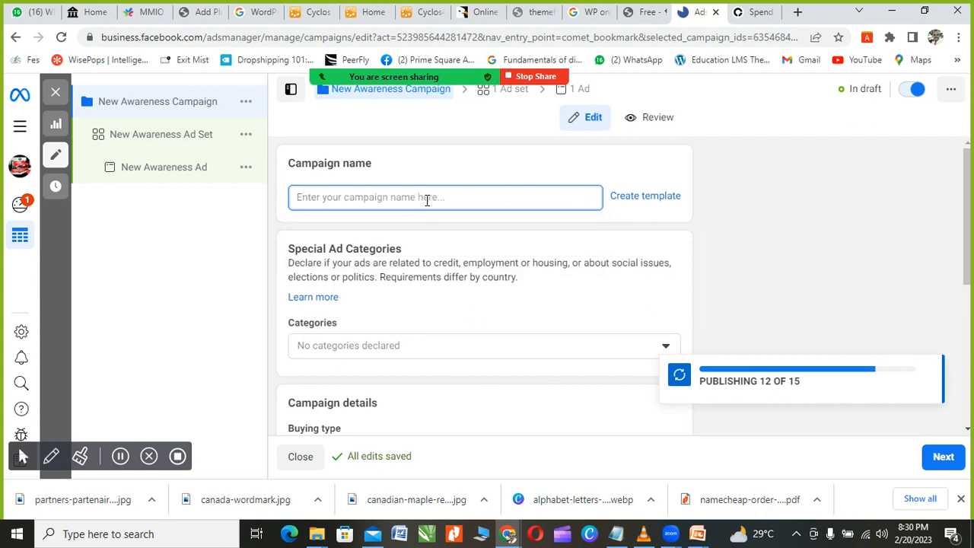
text(My)
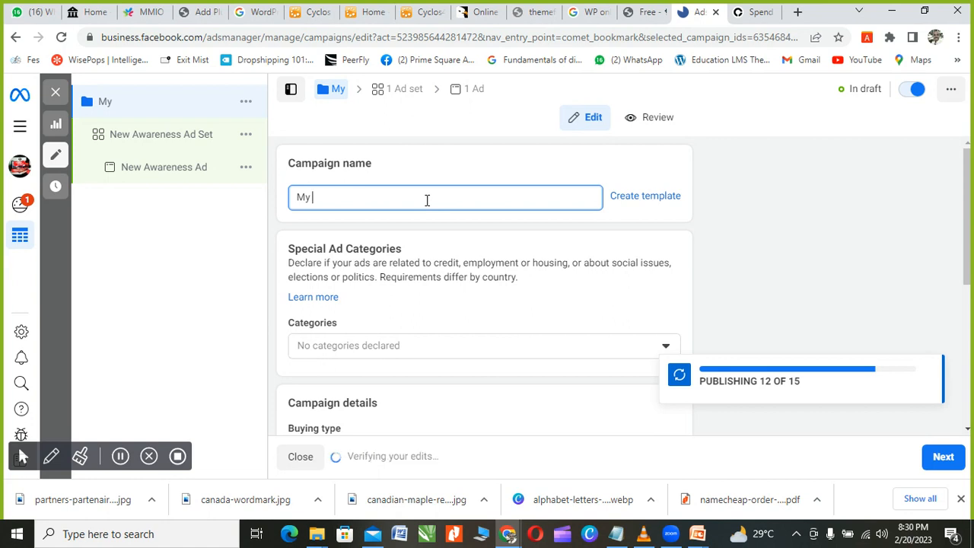
text(NE)
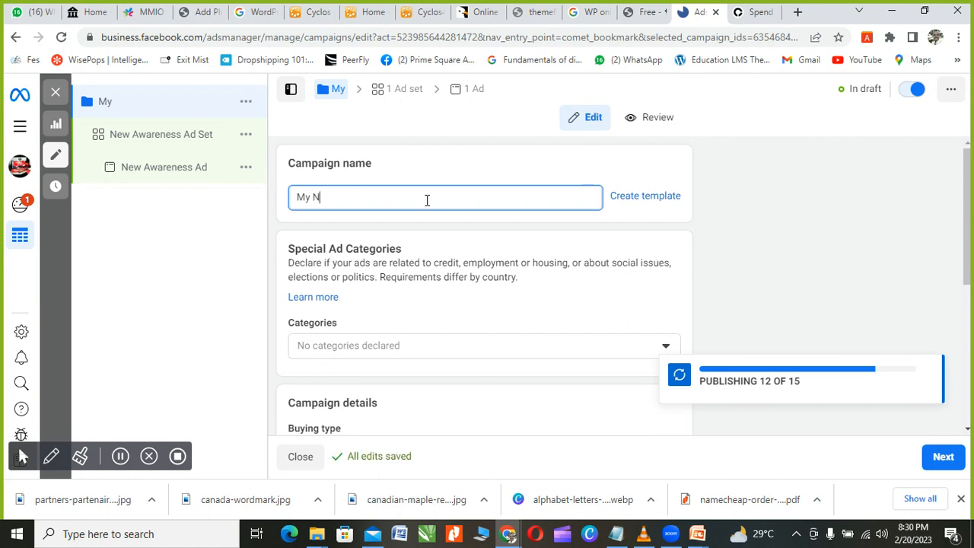
key(BackSpace)
key(BackSpace)
key(BackSpace)
key(BackSpace)
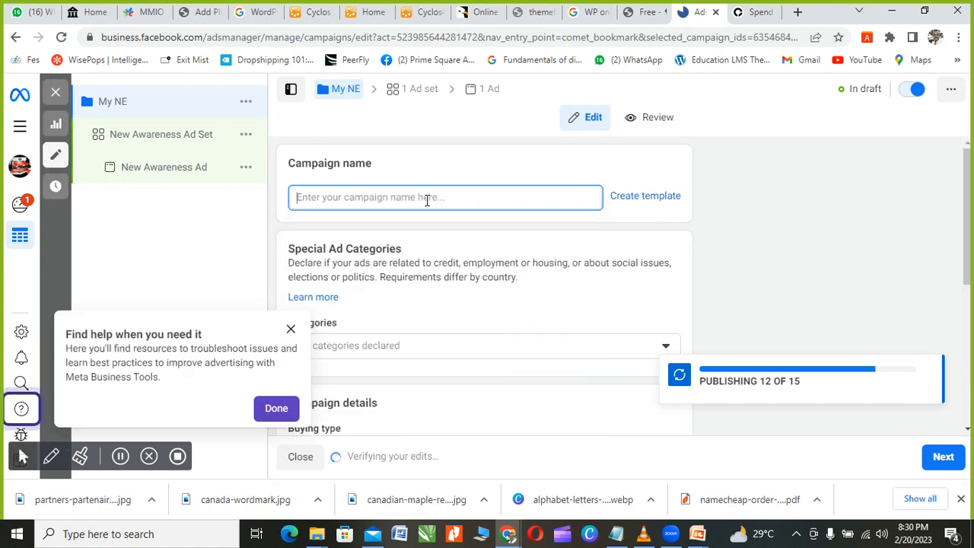
text(wE)
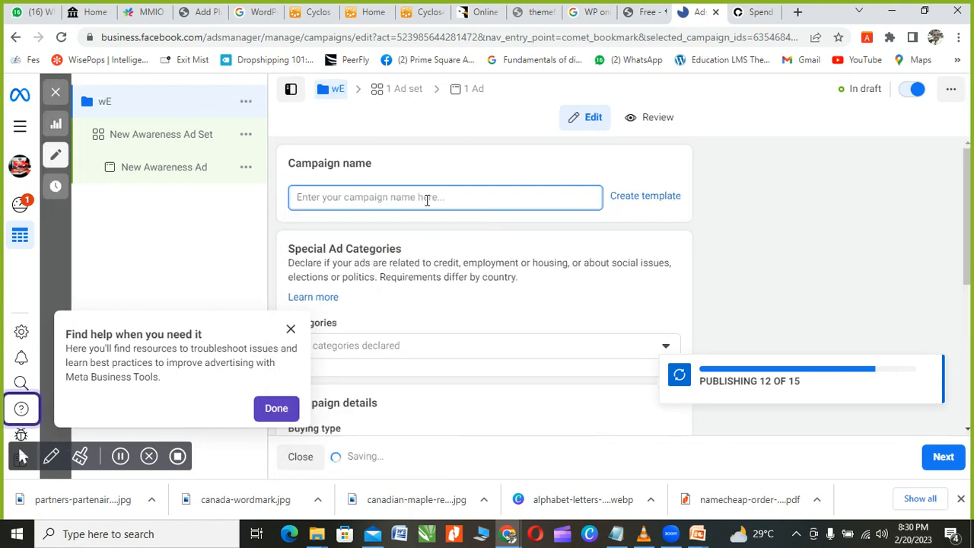
text(BSITE)
key(BackSpace)
key(BackSpace)
key(BackSpace)
key(BackSpace)
key(BackSpace)
key(BackSpace)
key(BackSpace)
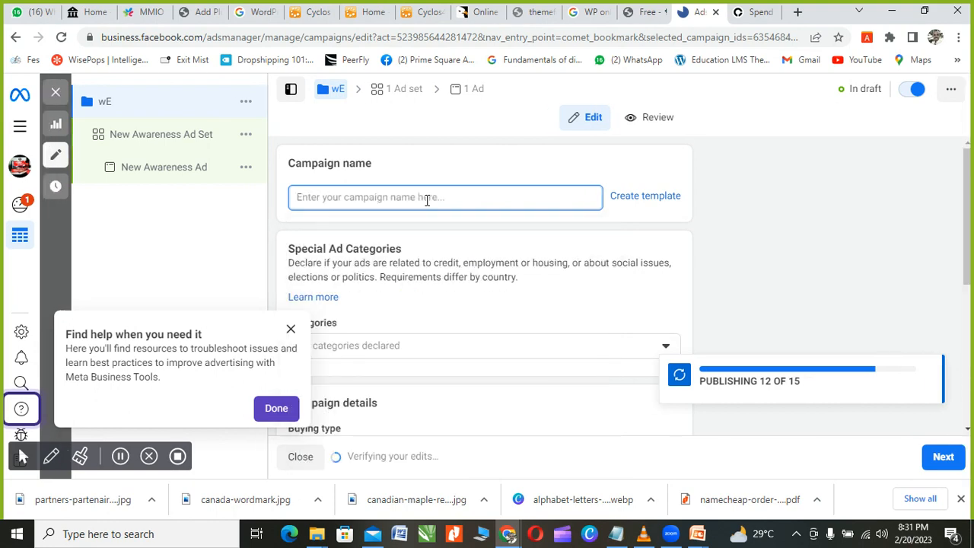
text(Website )
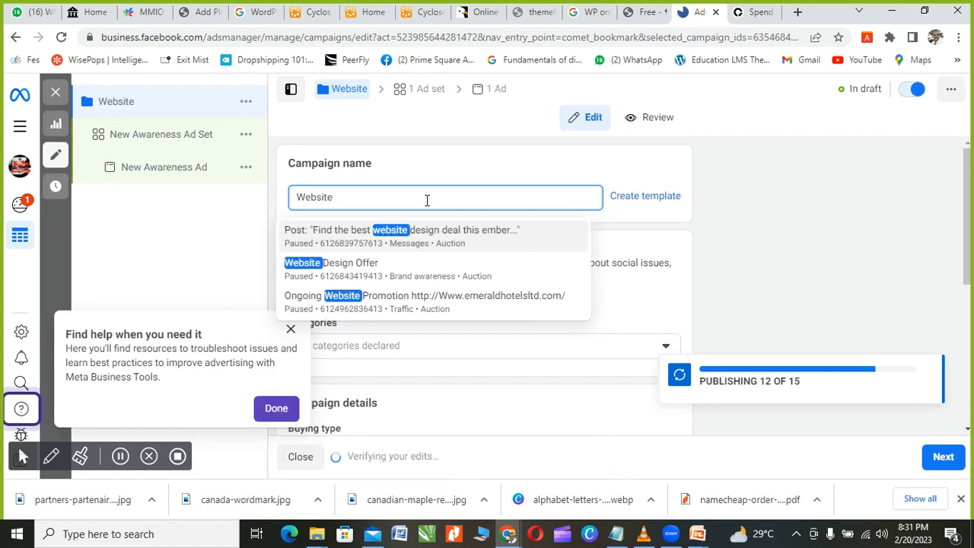
text(De)
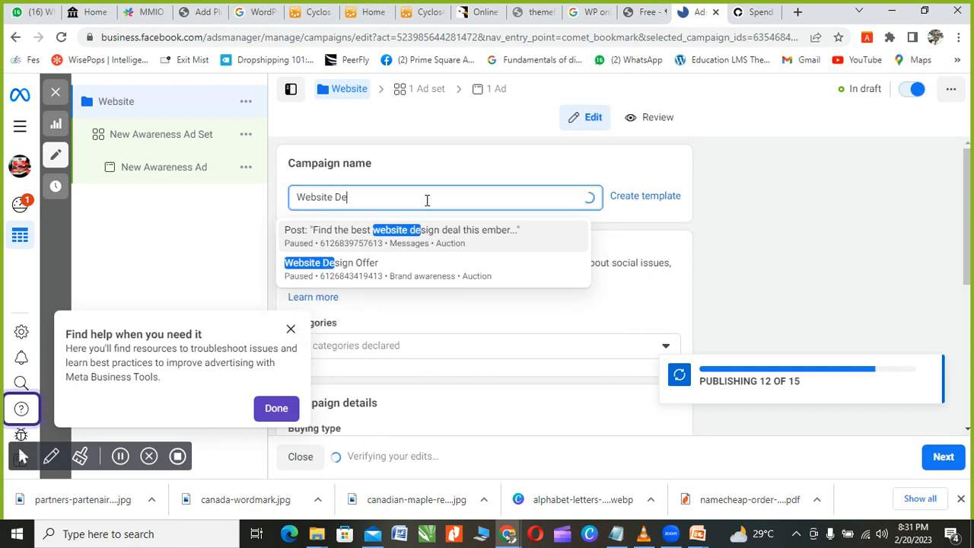
text(sign )
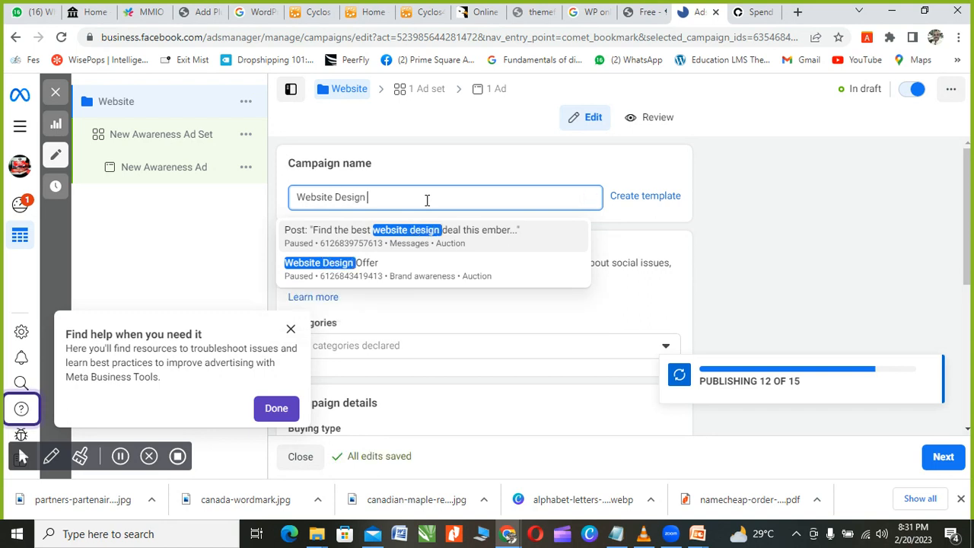
text(Class)
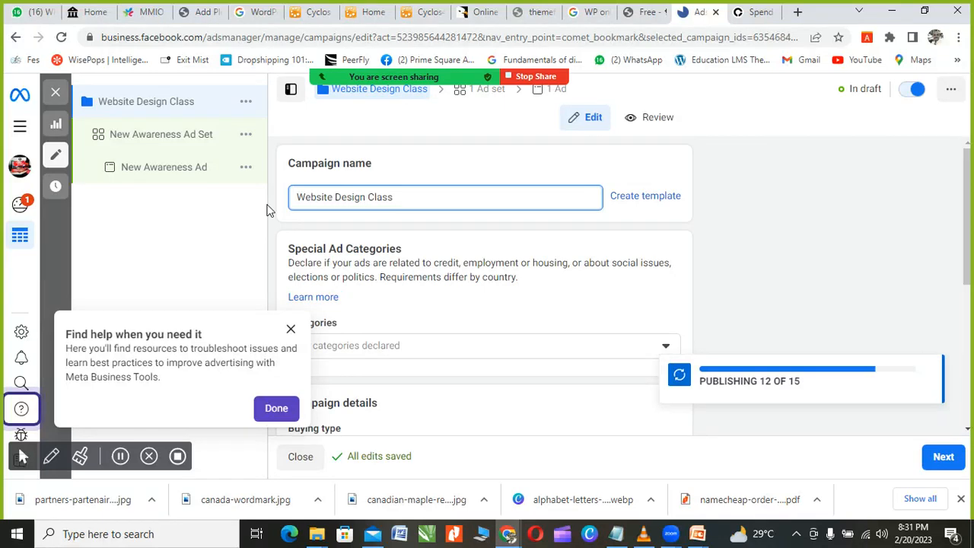
Step: Dismiss the Find help popup beside the campaign name
scroll(392, 297, down, 1)
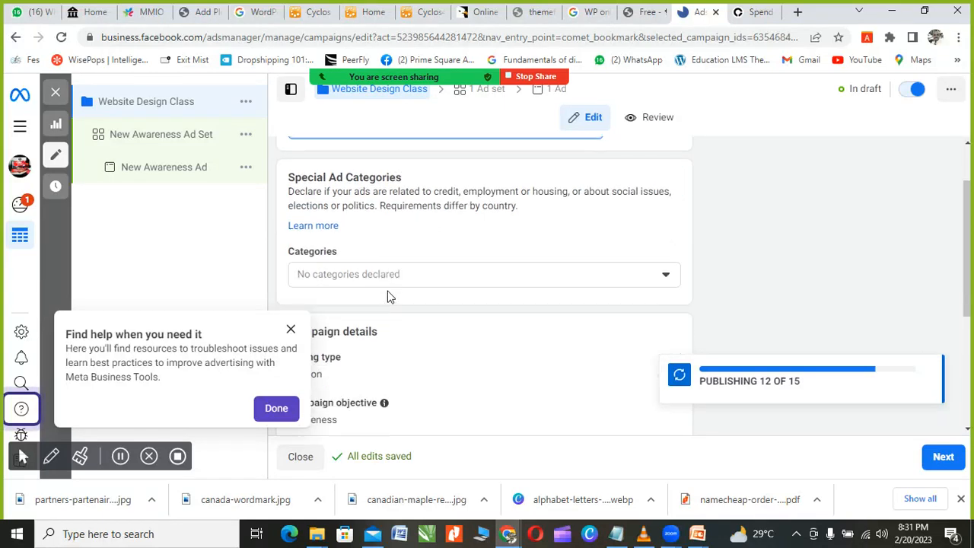
scroll(426, 259, up, 1)
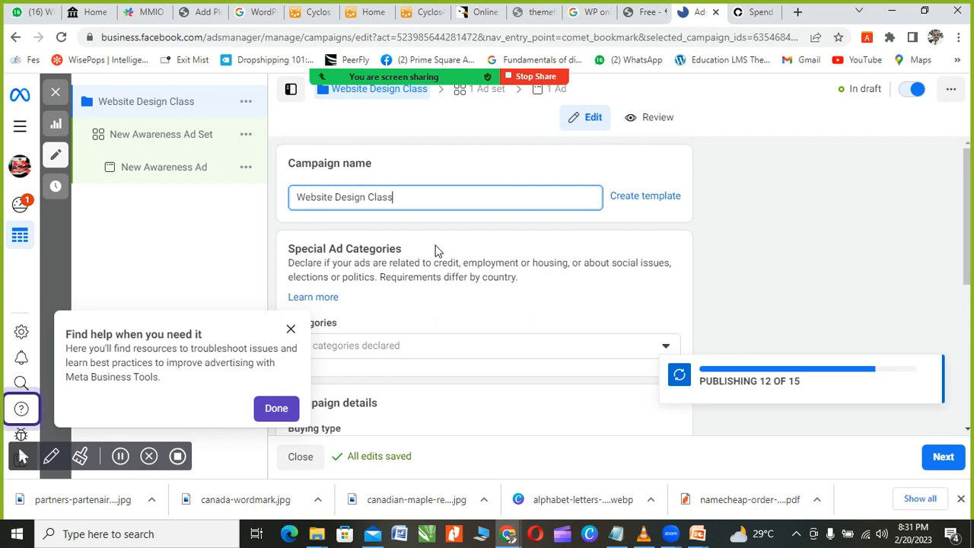
click(292, 330)
scroll(464, 298, down, 1)
click(410, 279)
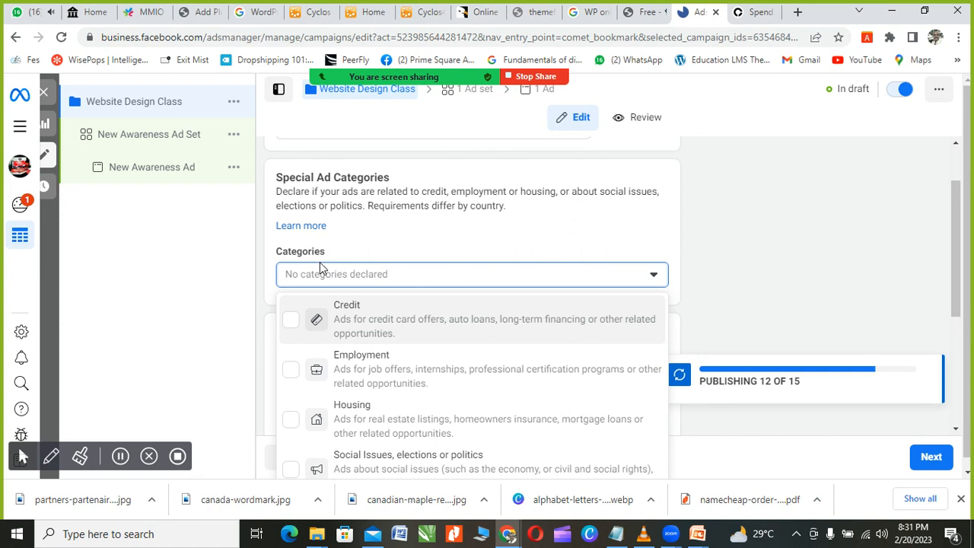
scroll(364, 311, down, 1)
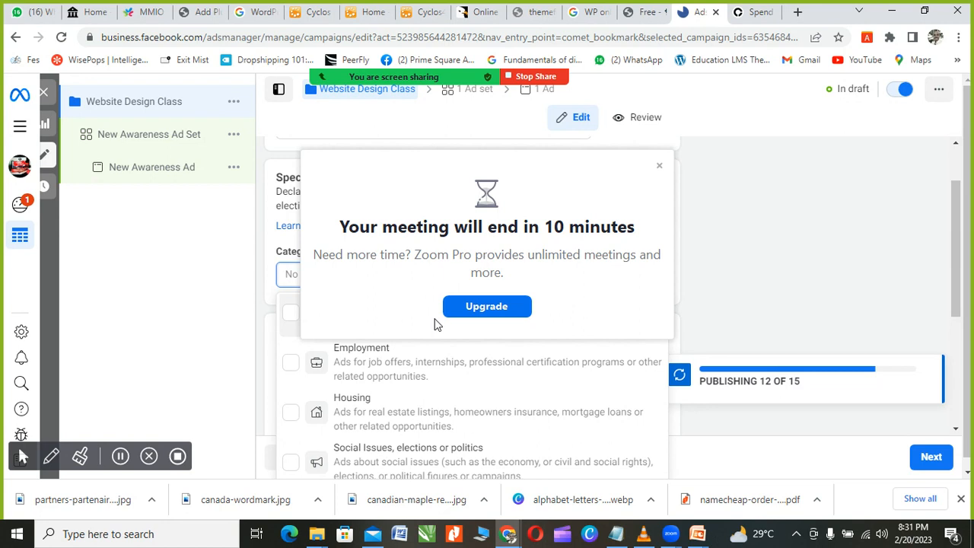
click(658, 167)
scroll(457, 274, down, 3)
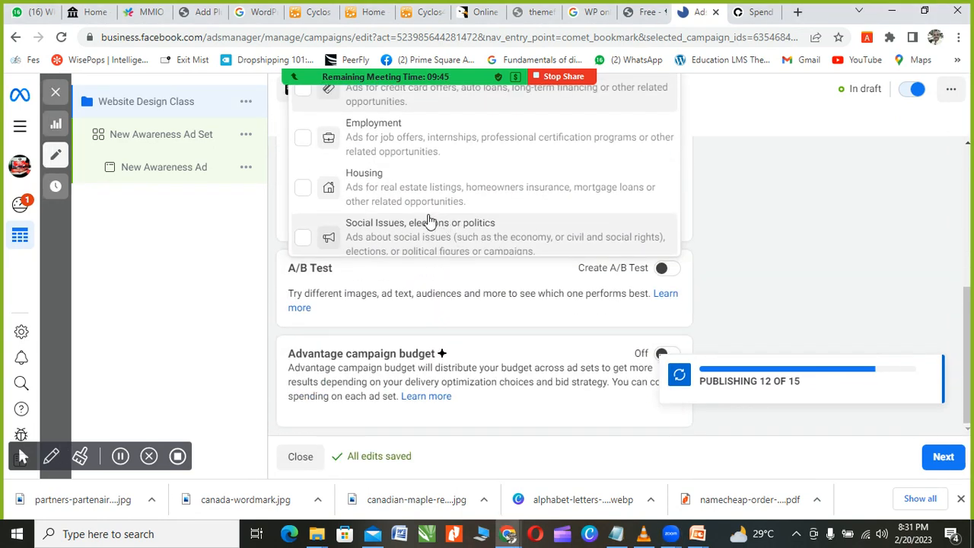
scroll(761, 219, up, 4)
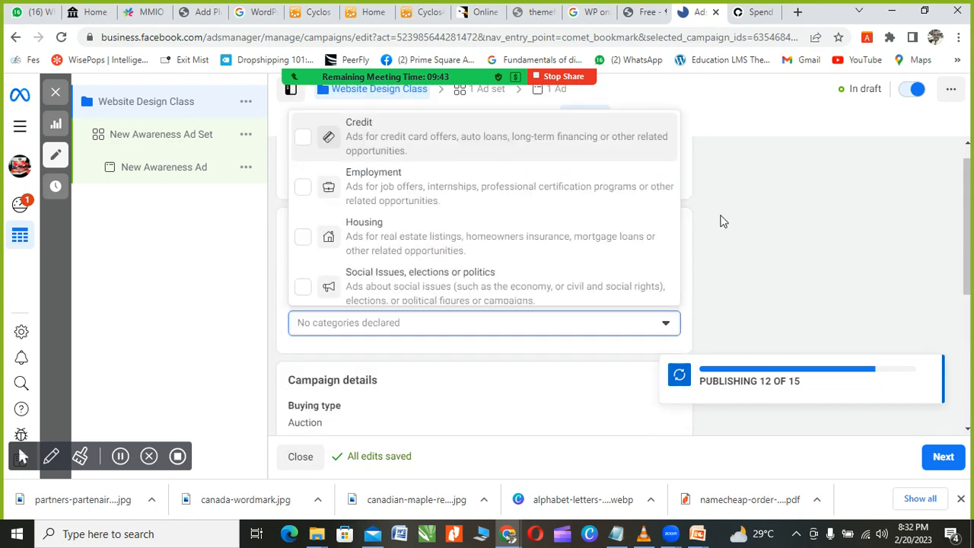
scroll(753, 250, down, 2)
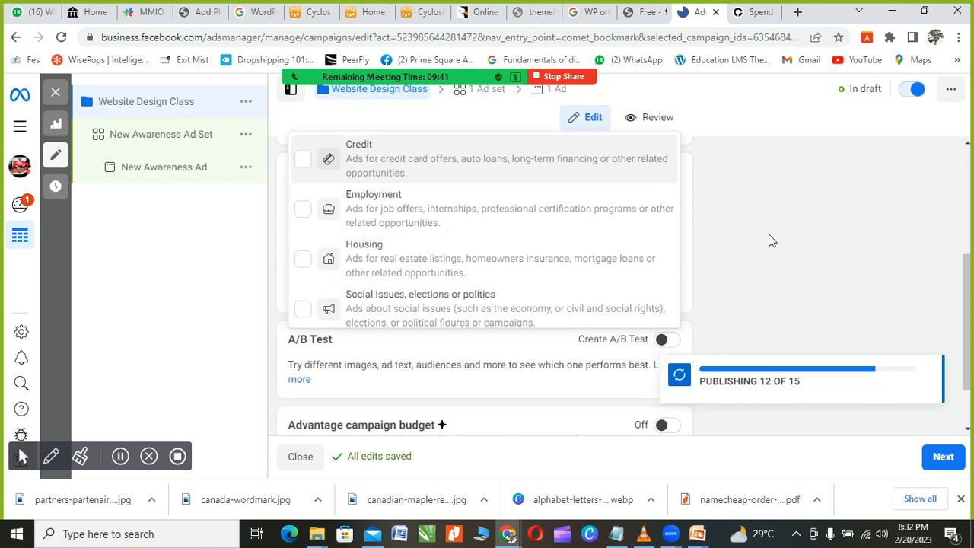
scroll(769, 242, up, 2)
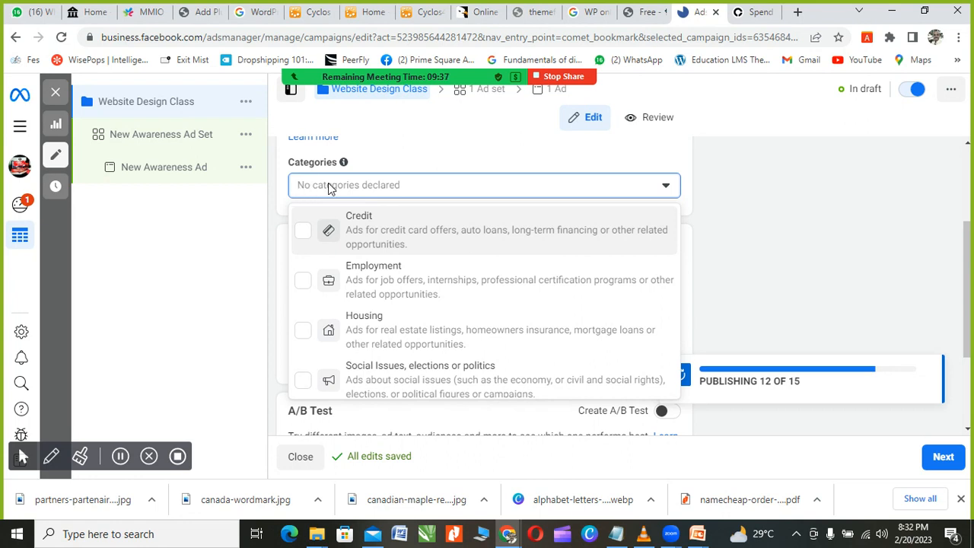
scroll(331, 192, up, 1)
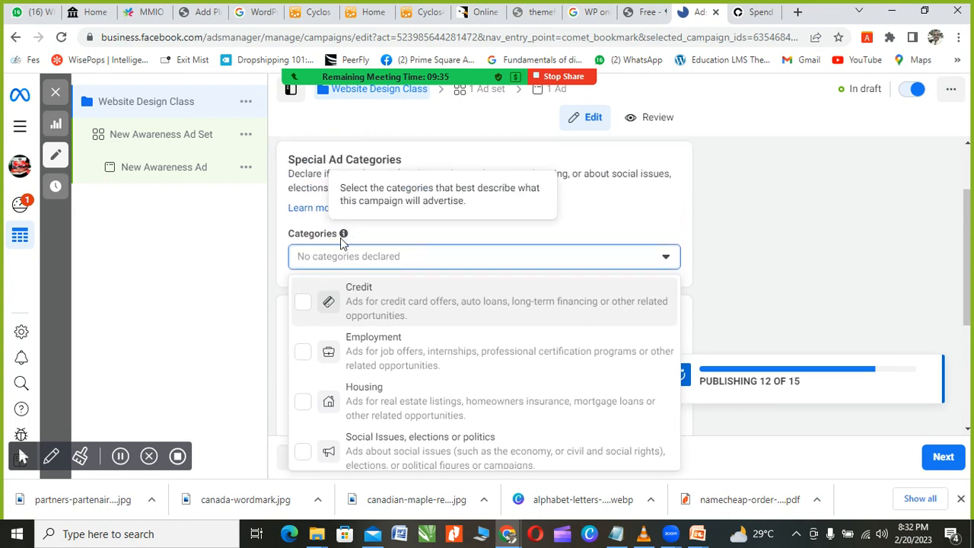
scroll(341, 242, down, 1)
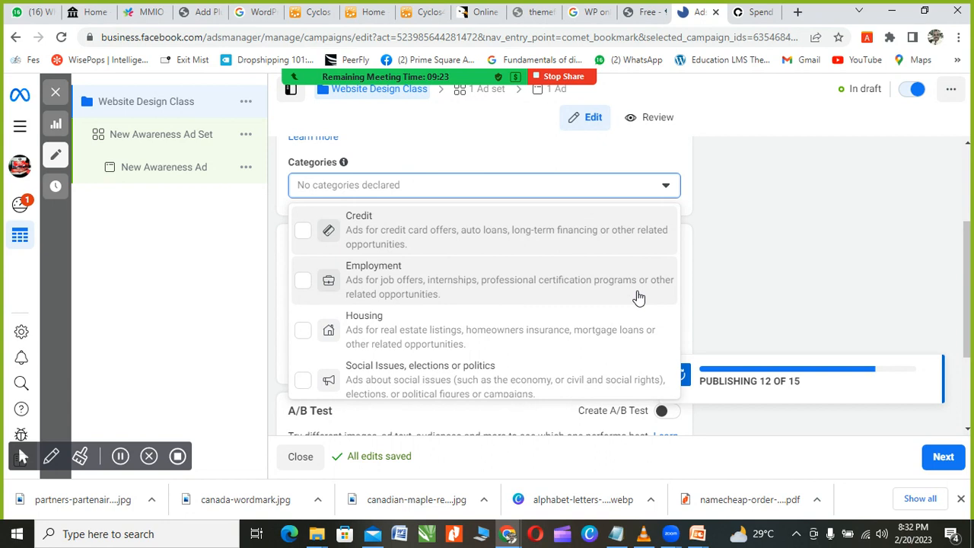
scroll(435, 282, down, 1)
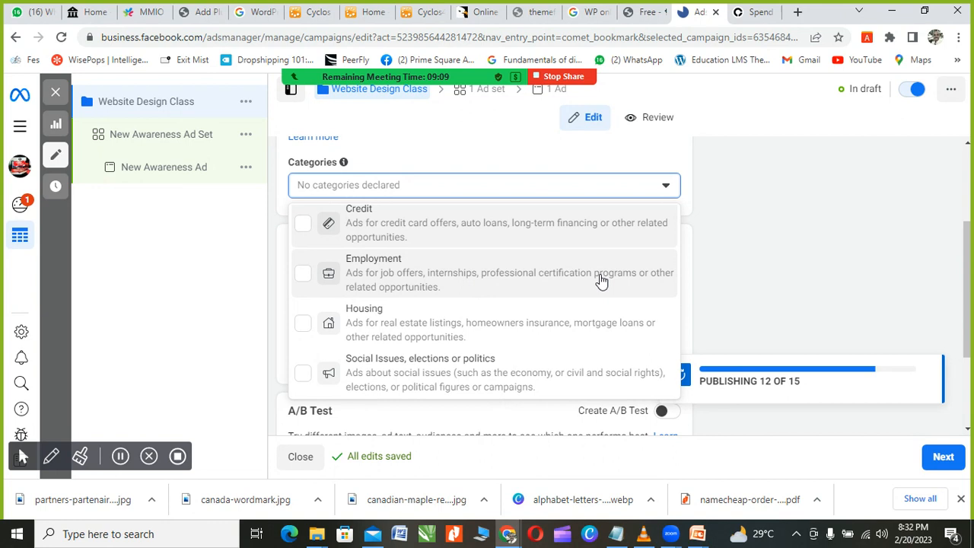
Step: Tick Employment as the special ad category and close the categories list
click(424, 284)
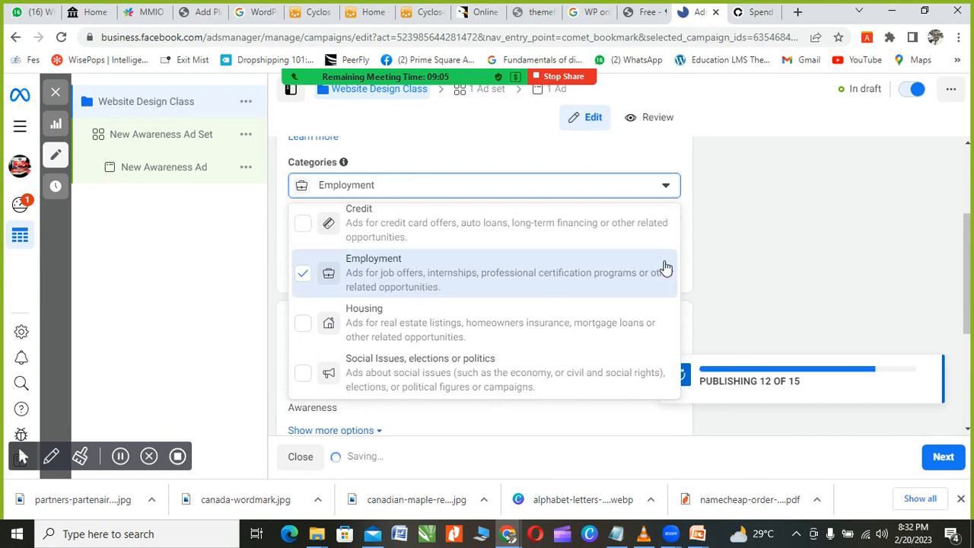
click(797, 265)
scroll(572, 231, down, 1)
scroll(385, 208, up, 1)
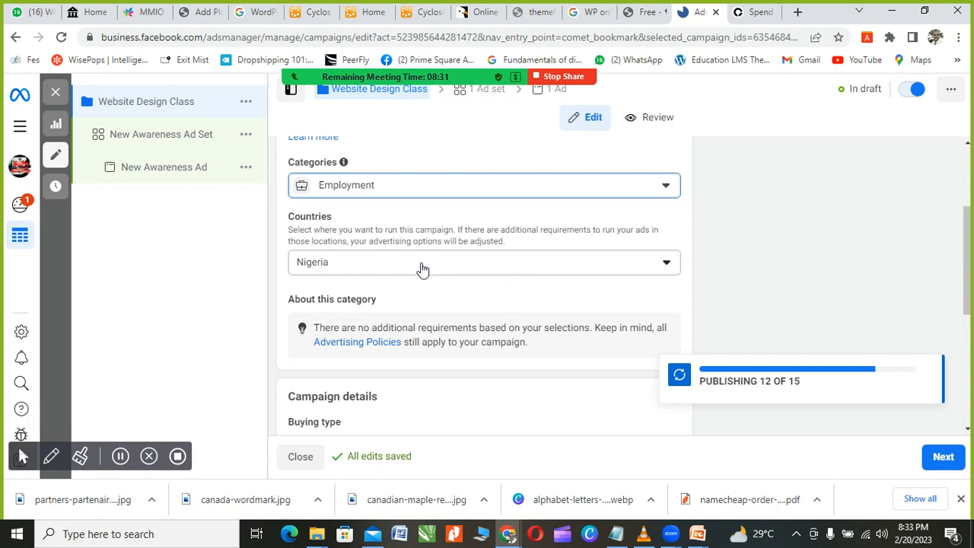
Step: Confirm Auction as the buying type and expand the additional campaign options
scroll(538, 278, down, 1)
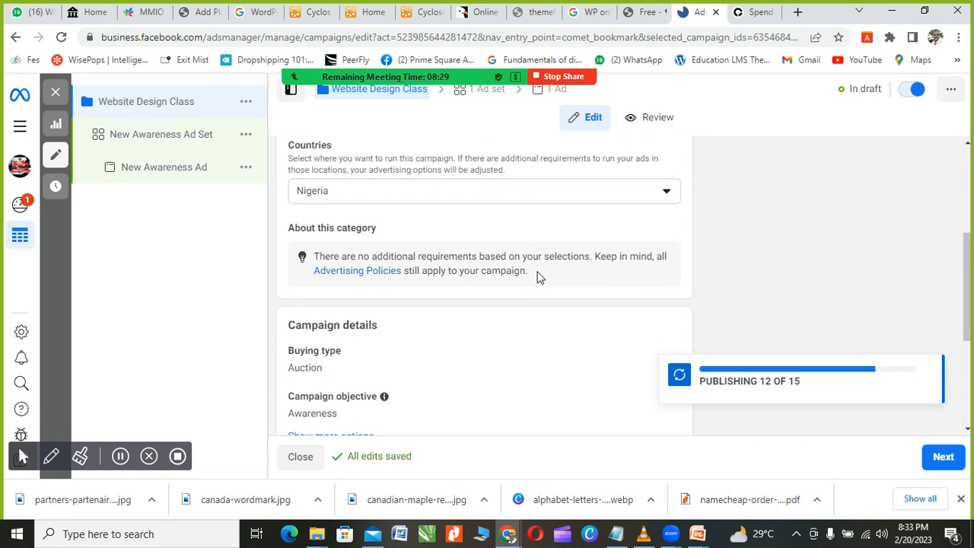
scroll(452, 260, down, 2)
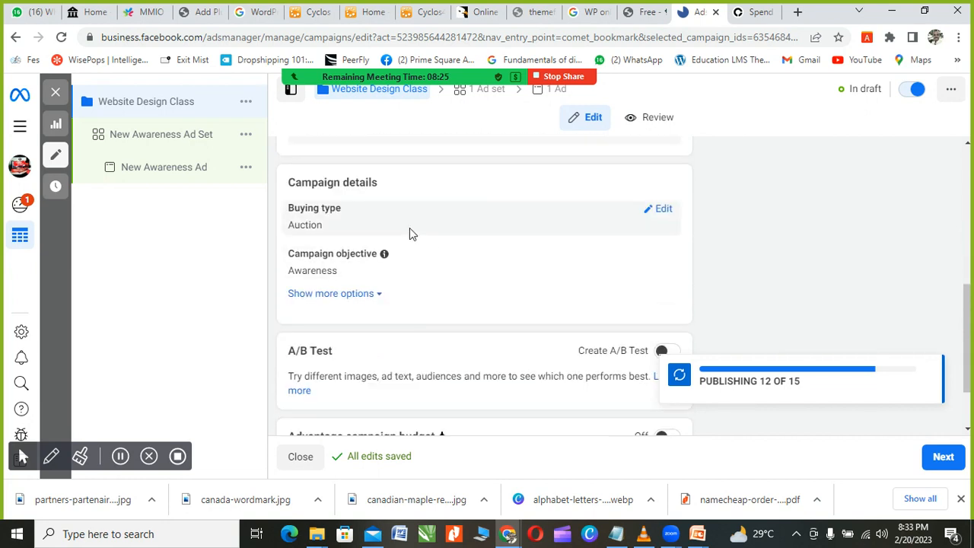
scroll(411, 233, down, 1)
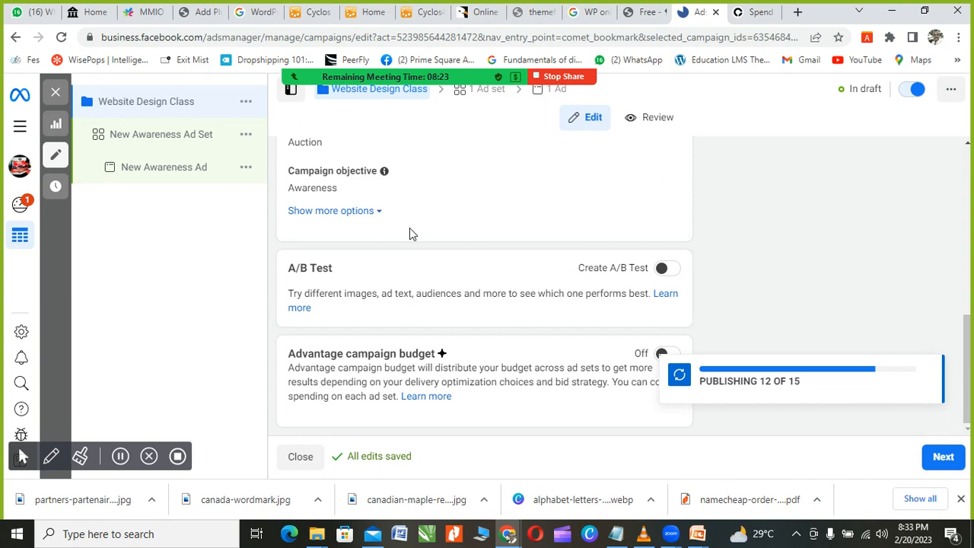
scroll(410, 228, up, 3)
scroll(414, 268, down, 1)
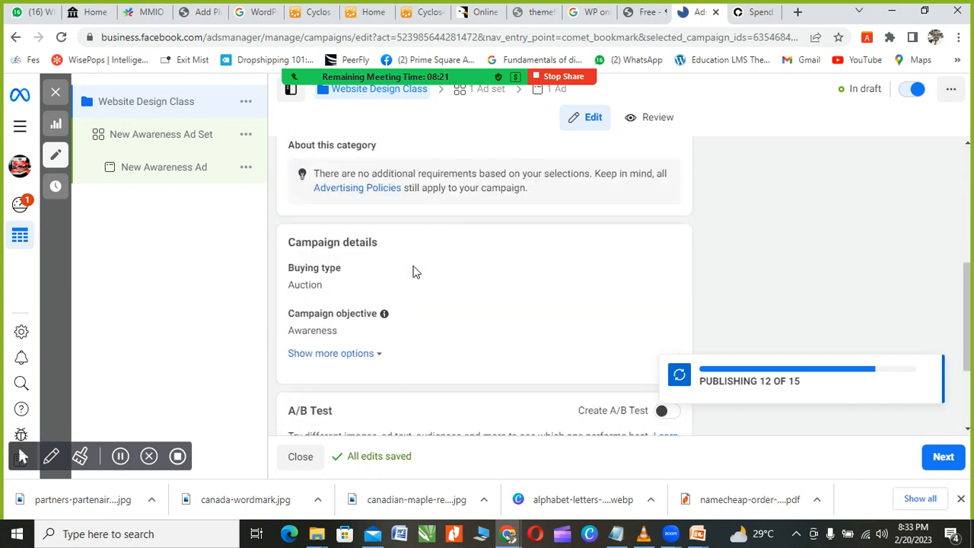
scroll(413, 271, down, 1)
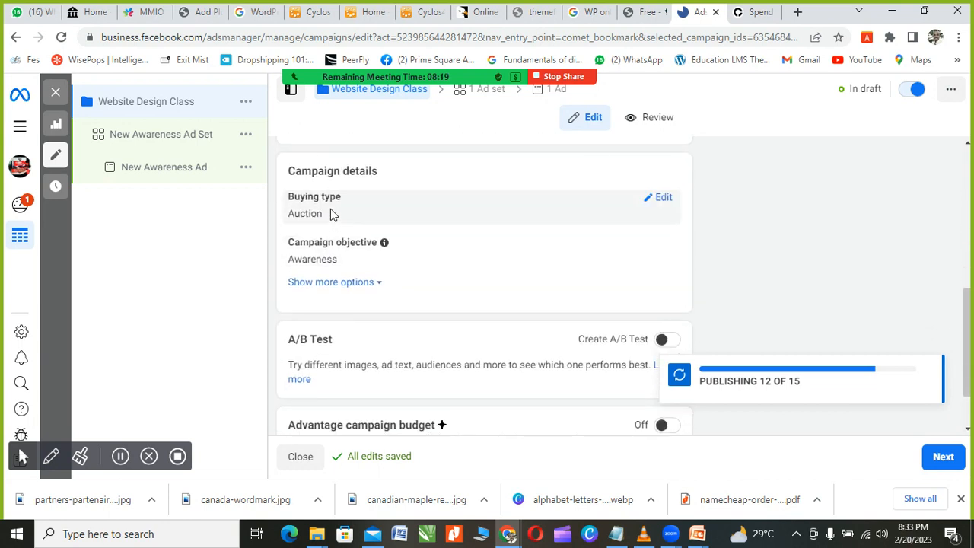
click(664, 198)
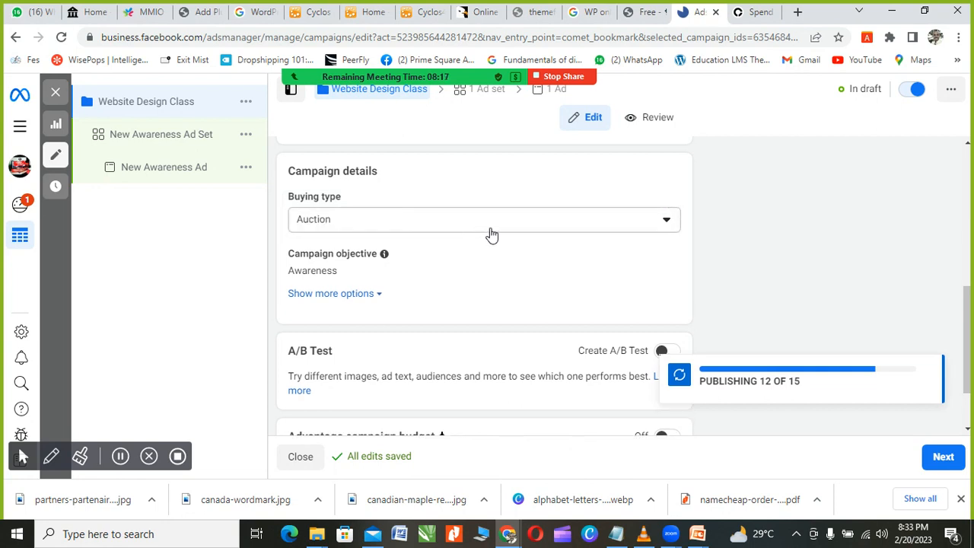
click(680, 222)
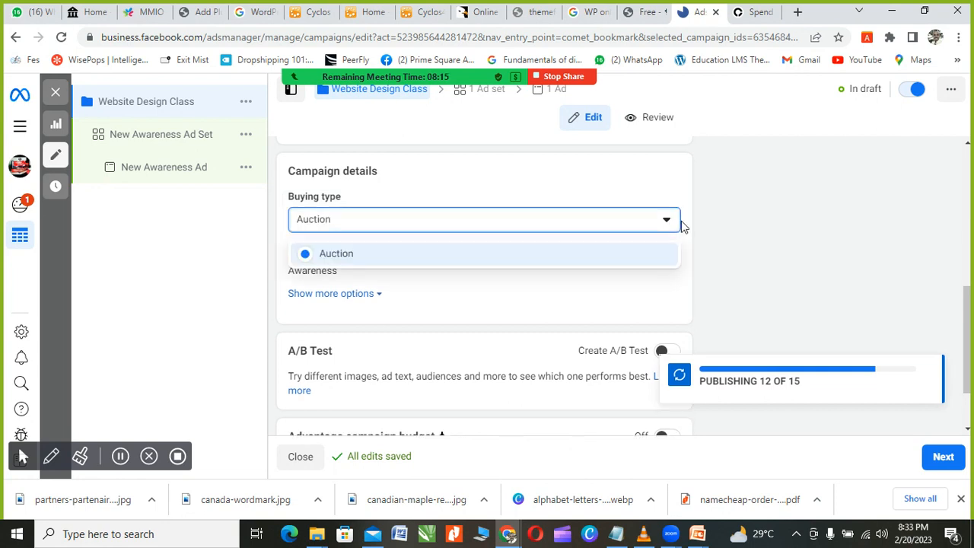
click(673, 225)
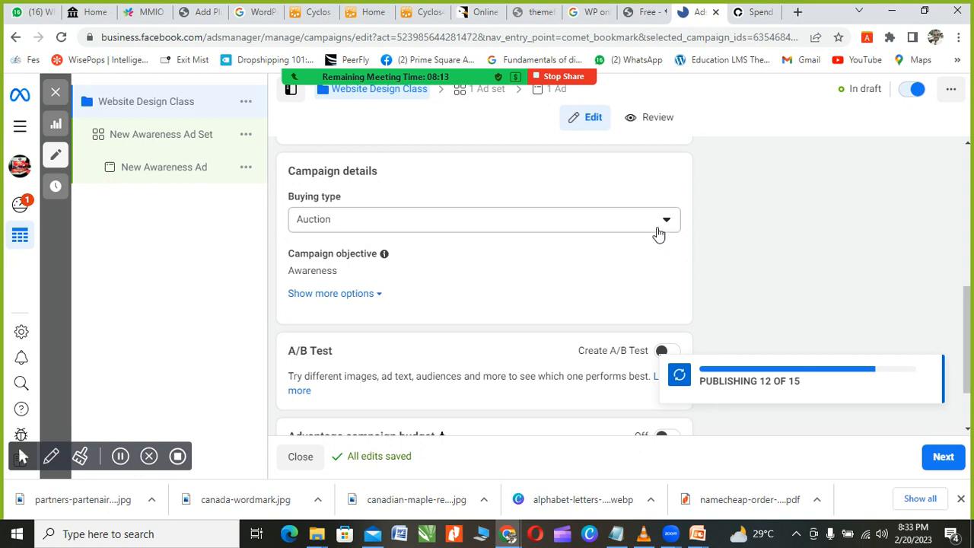
click(374, 295)
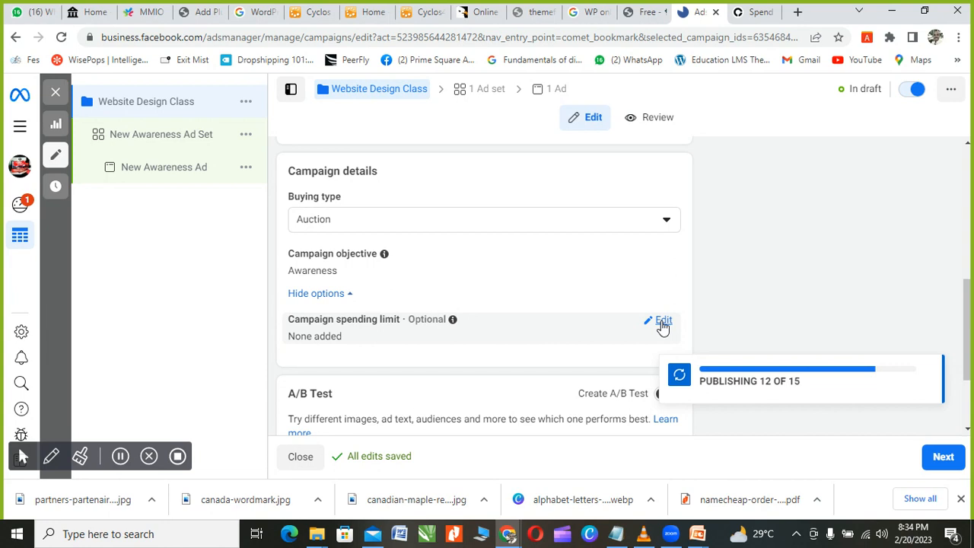
Step: Edit the campaign spending limit and tick Add campaign spending limit
click(663, 322)
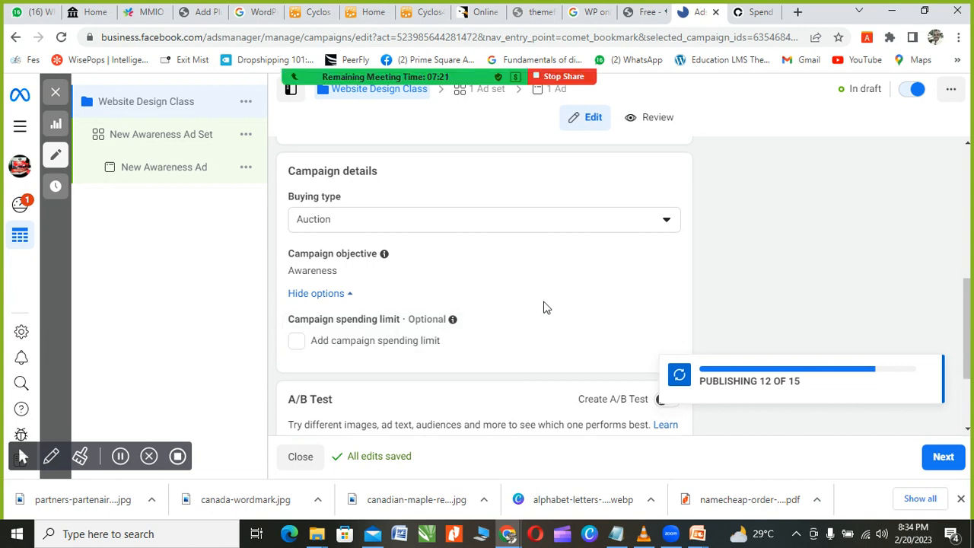
click(298, 343)
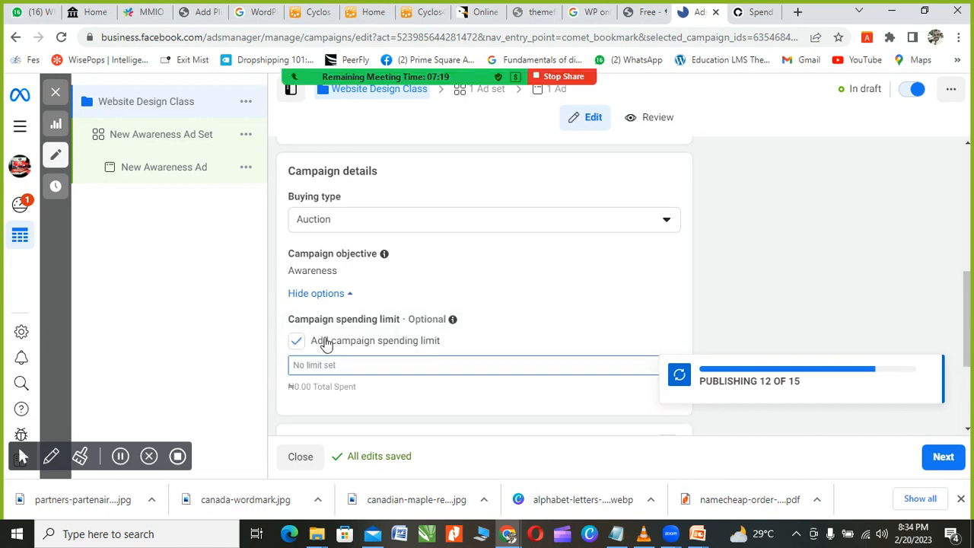
scroll(328, 346, down, 1)
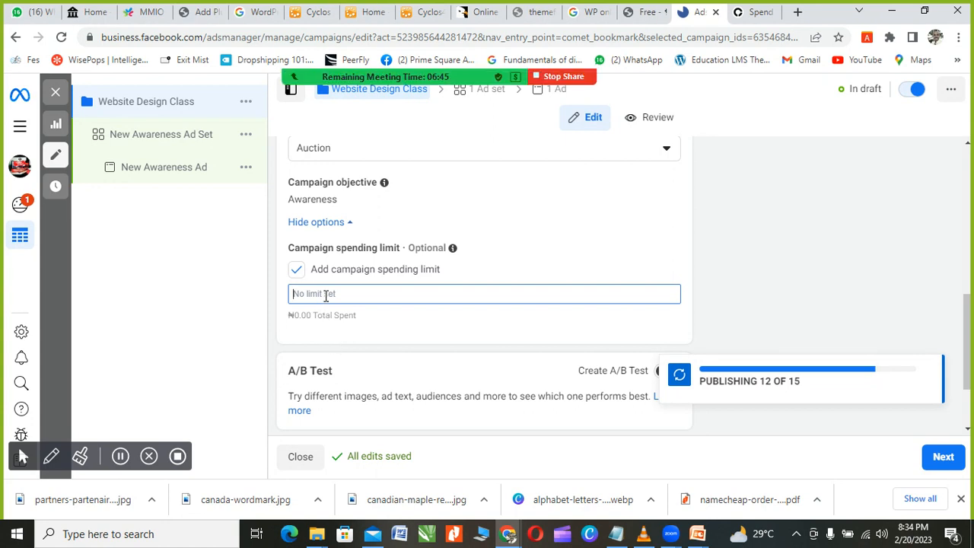
Step: Enter a 50000 campaign spending limit and switch on the A/B test
text(50)
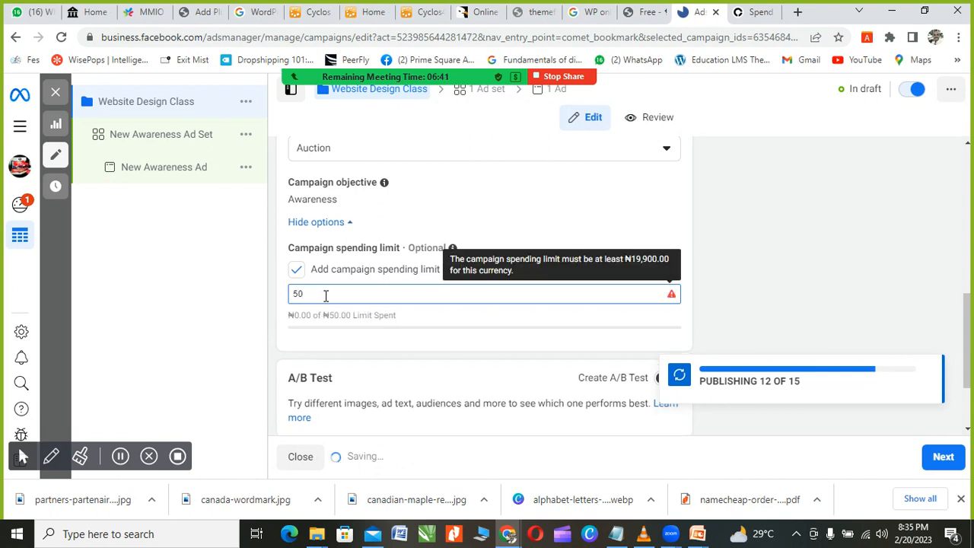
text(000)
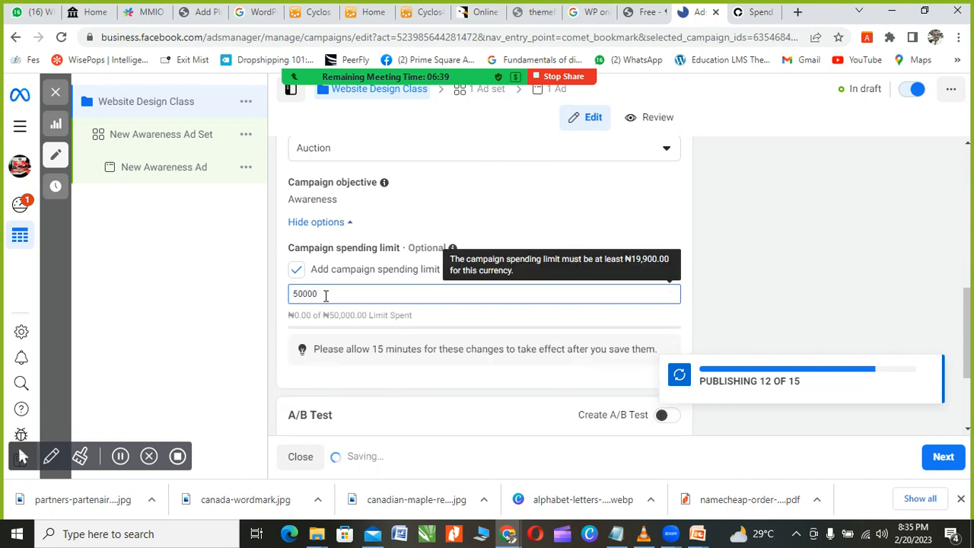
scroll(369, 280, down, 1)
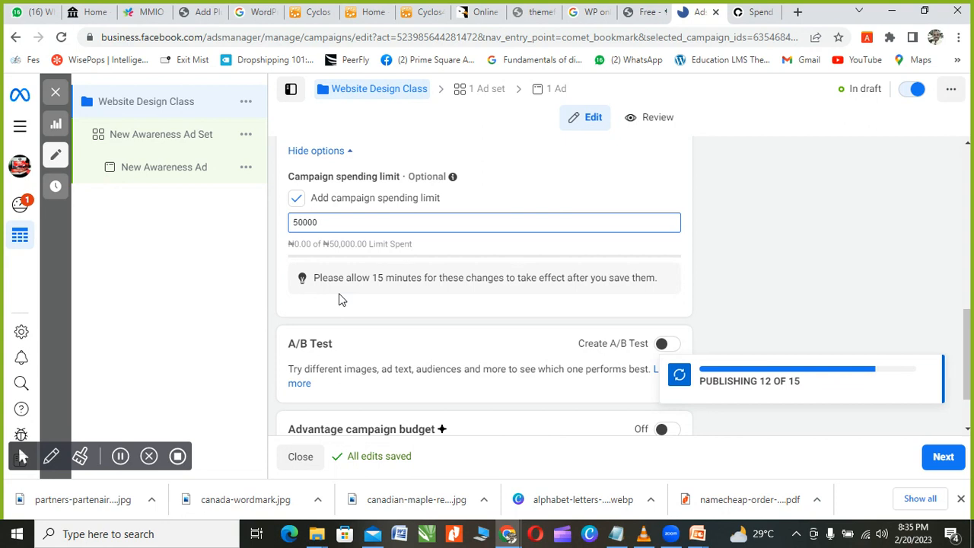
scroll(341, 299, down, 1)
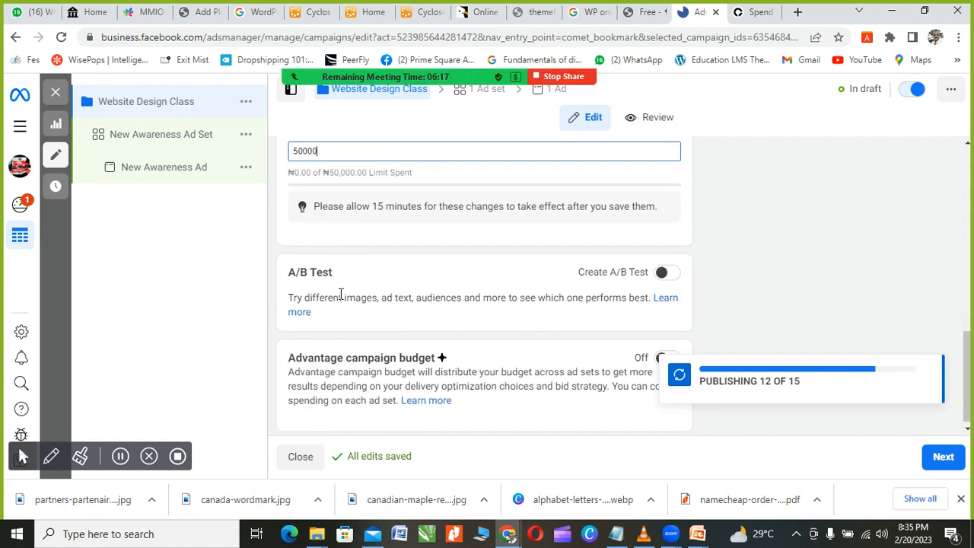
scroll(341, 294, down, 1)
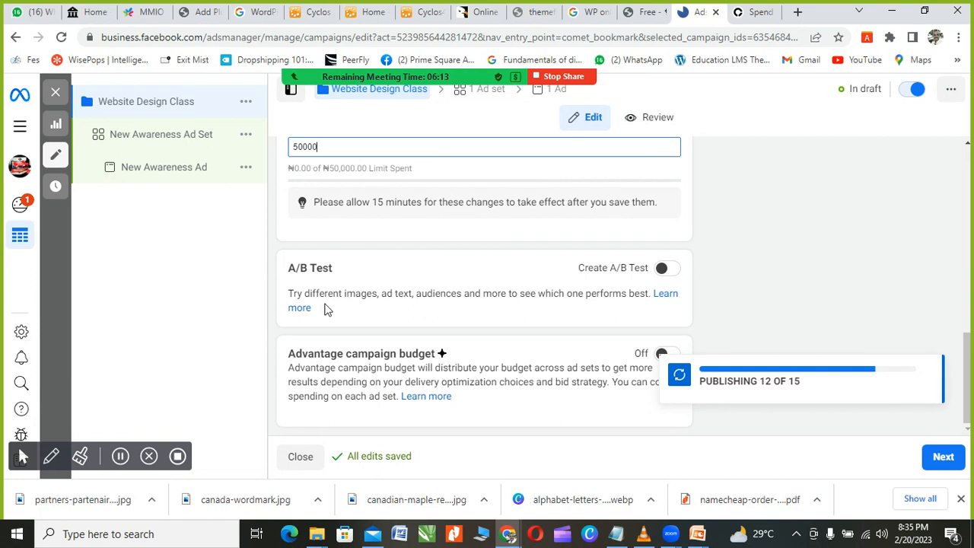
scroll(327, 309, up, 2)
scroll(319, 358, down, 2)
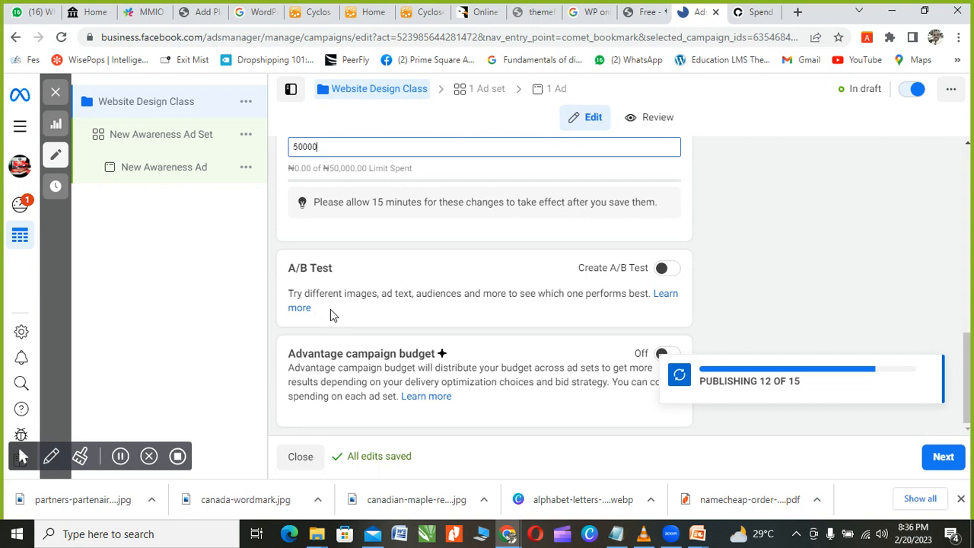
click(665, 267)
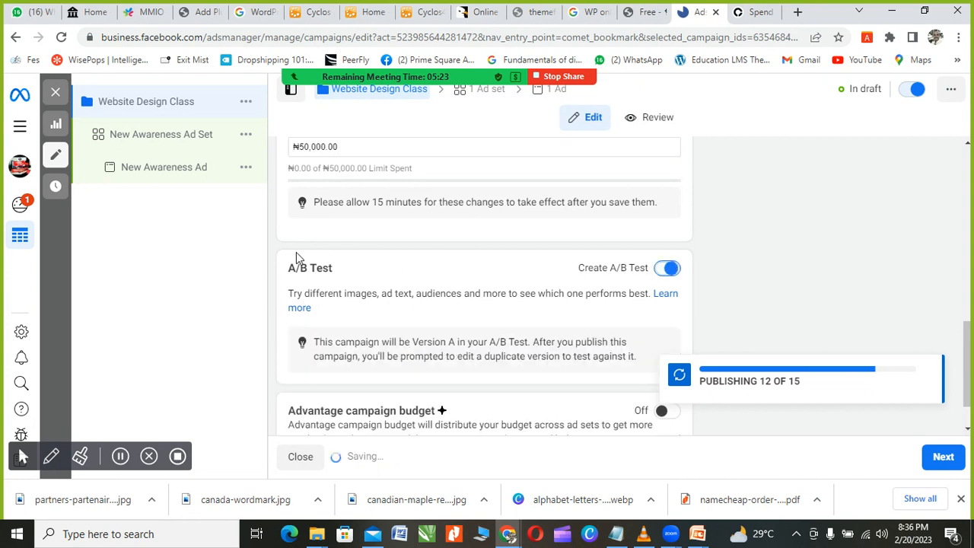
Step: Switch Advantage campaign budget on, showing a ₦995.00 daily budget
scroll(311, 291, down, 1)
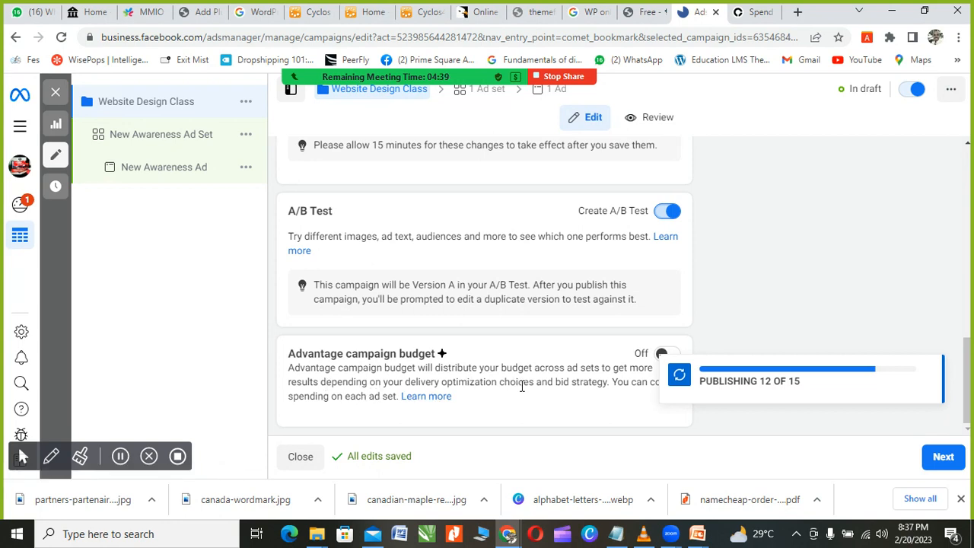
click(664, 355)
scroll(593, 362, down, 1)
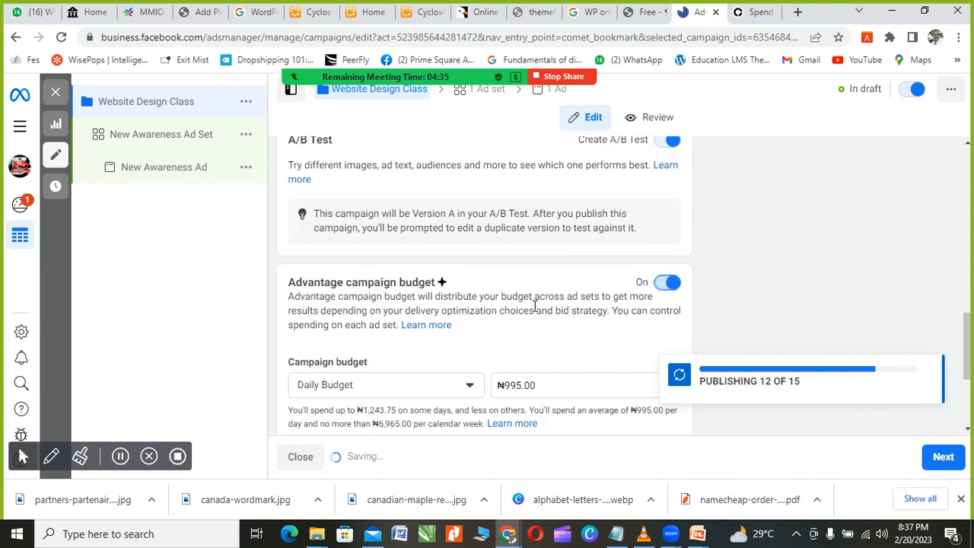
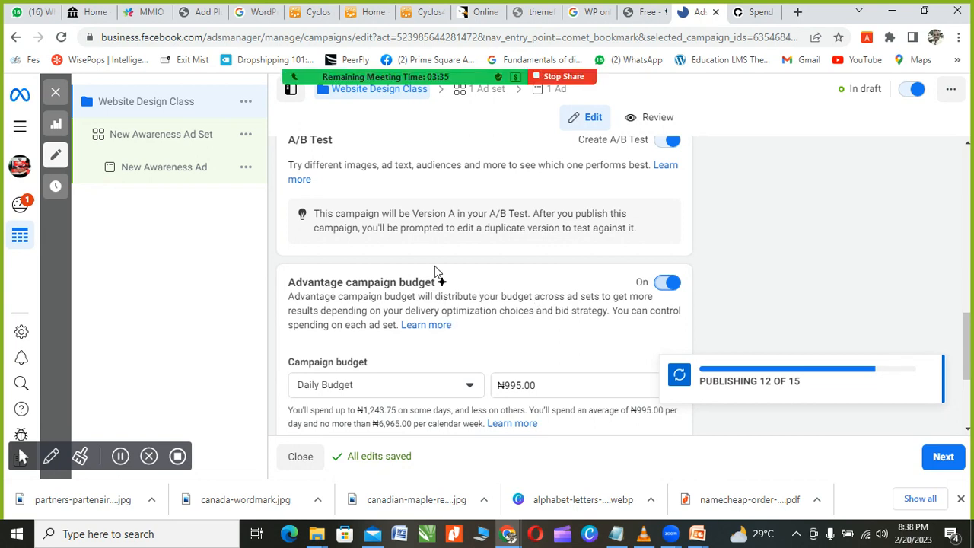
Step: Keep the campaign budget type set to Daily budget
scroll(435, 272, down, 2)
scroll(436, 271, down, 1)
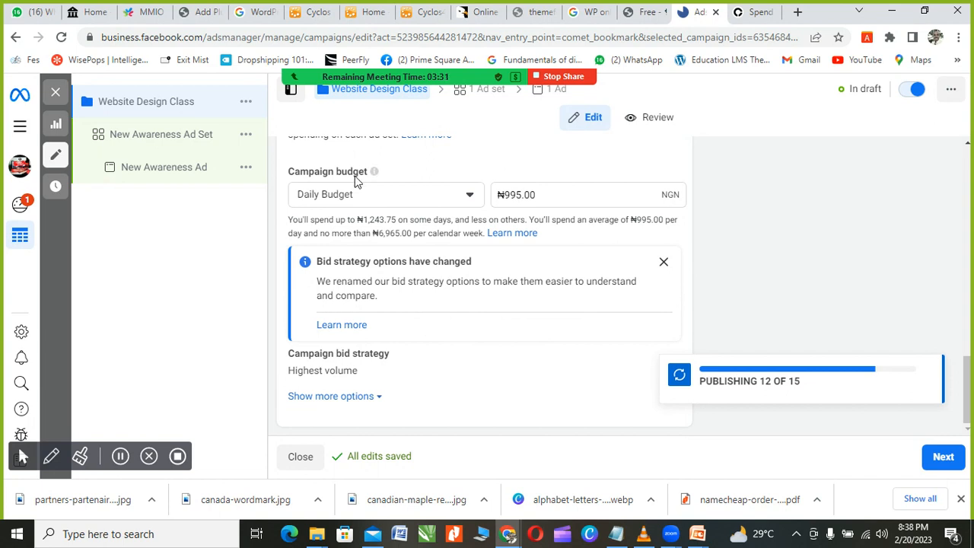
click(469, 197)
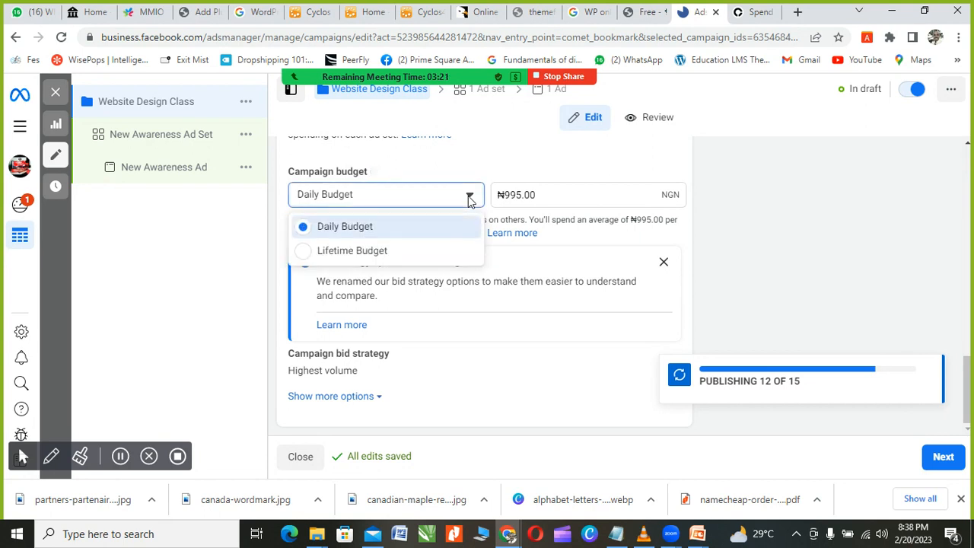
click(570, 196)
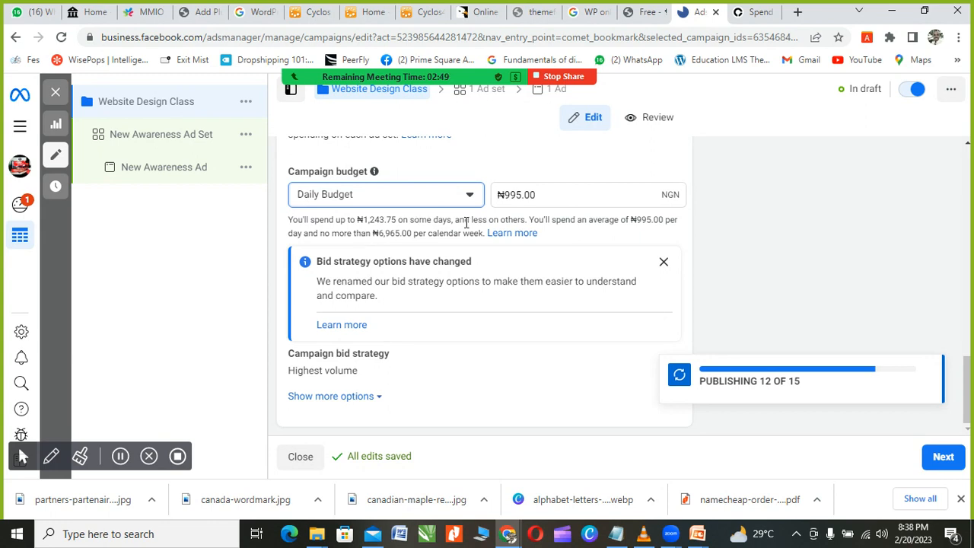
Step: Change the ₦995.00 daily budget to ₦3,000.00, then clear the amount field
click(548, 195)
drag(548, 196, 508, 194)
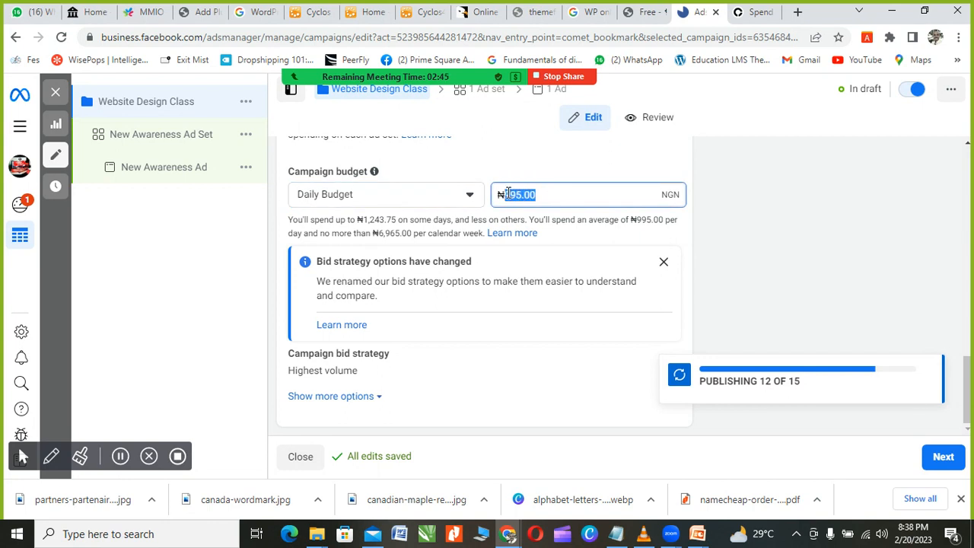
text(3000)
click(523, 330)
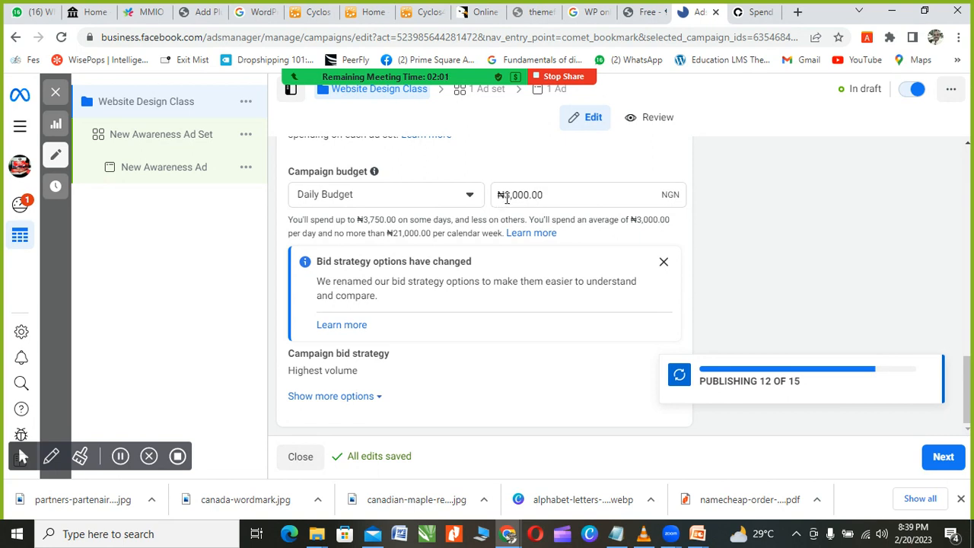
click(554, 194)
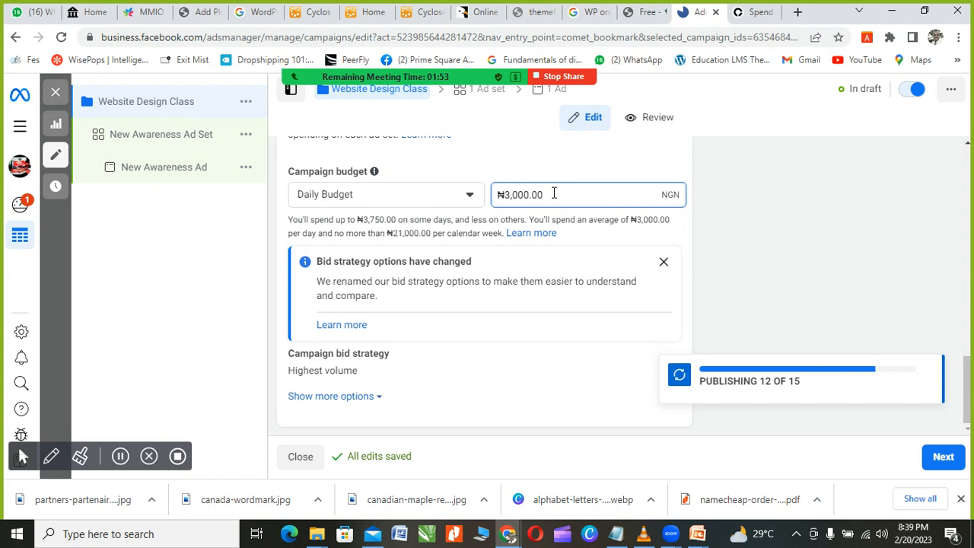
key(BackSpace)
key(BackSpace)
key(BackSpace)
key(BackSpace)
key(BackSpace)
key(BackSpace)
key(BackSpace)
Step: Enter a ₦900 daily budget and continue to the ad set settings
scroll(547, 283, up, 2)
scroll(548, 285, down, 2)
text(900)
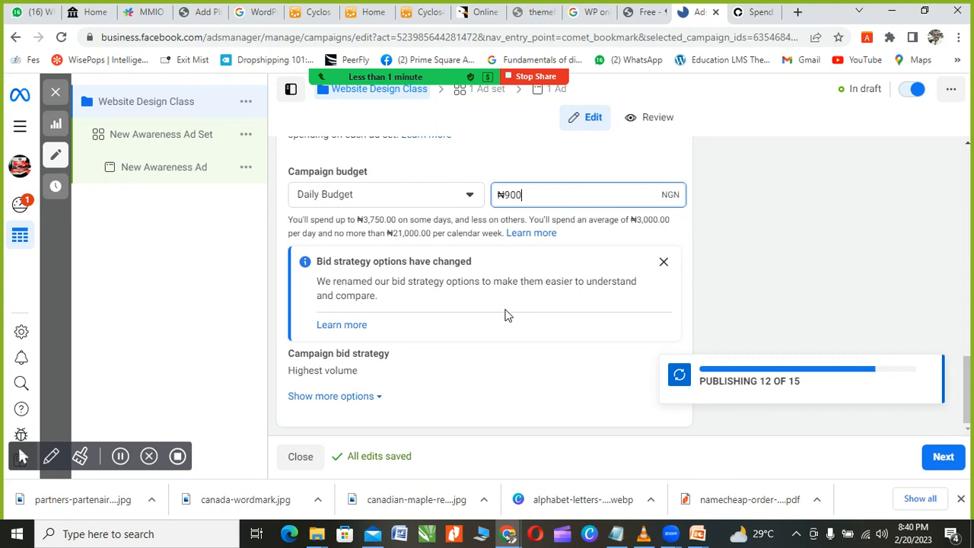
scroll(505, 312, up, 4)
scroll(505, 310, down, 4)
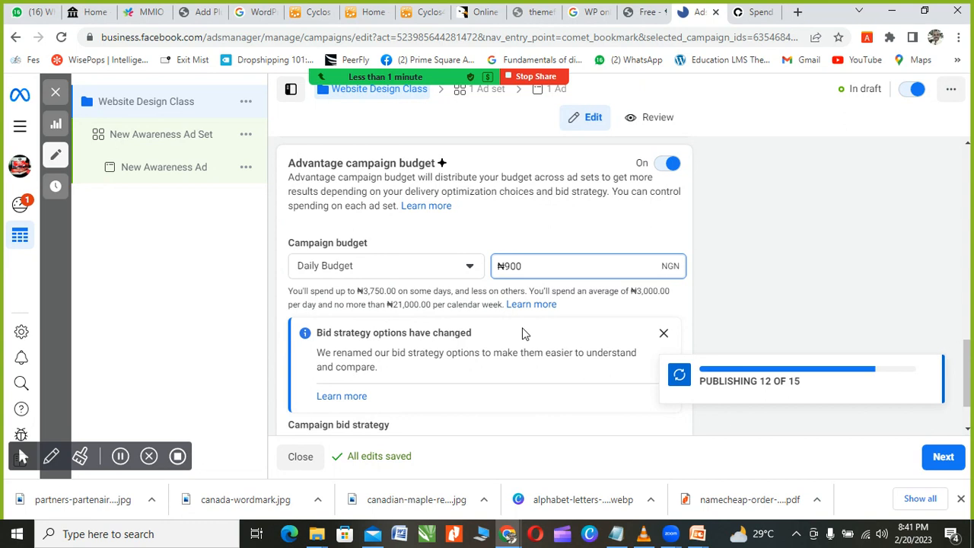
click(942, 458)
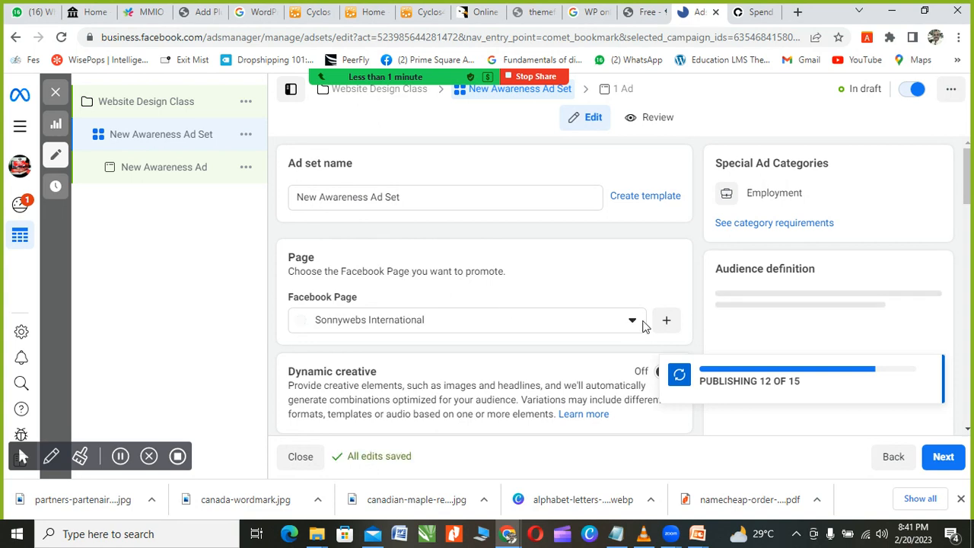
Step: Choose Creative Digital from the Personal pages as the promoted Facebook Page
click(631, 322)
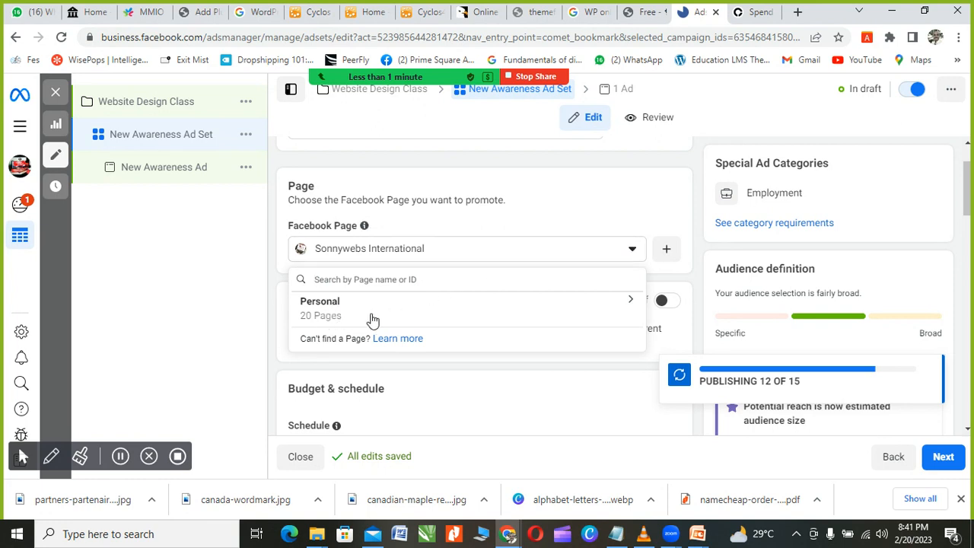
click(631, 306)
scroll(467, 342, down, 2)
scroll(469, 342, down, 5)
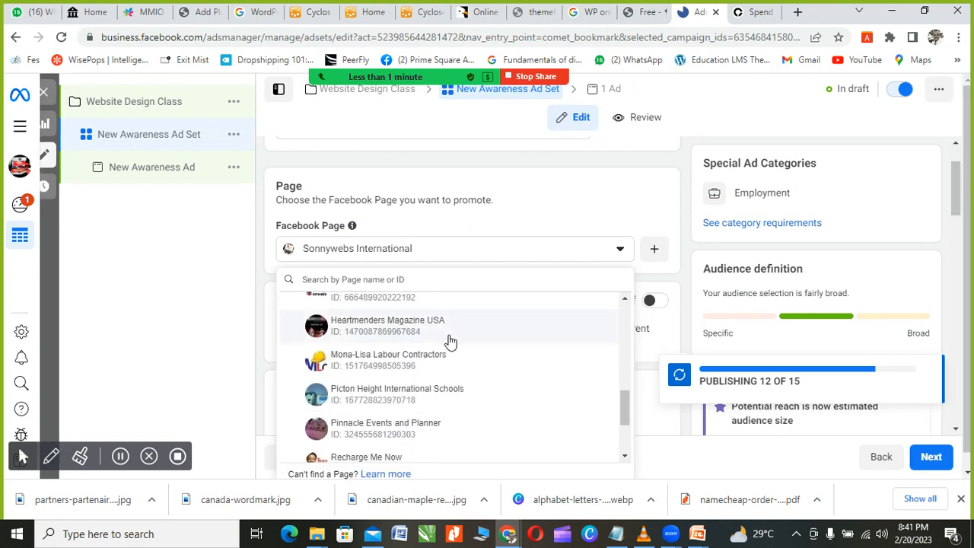
scroll(451, 342, down, 3)
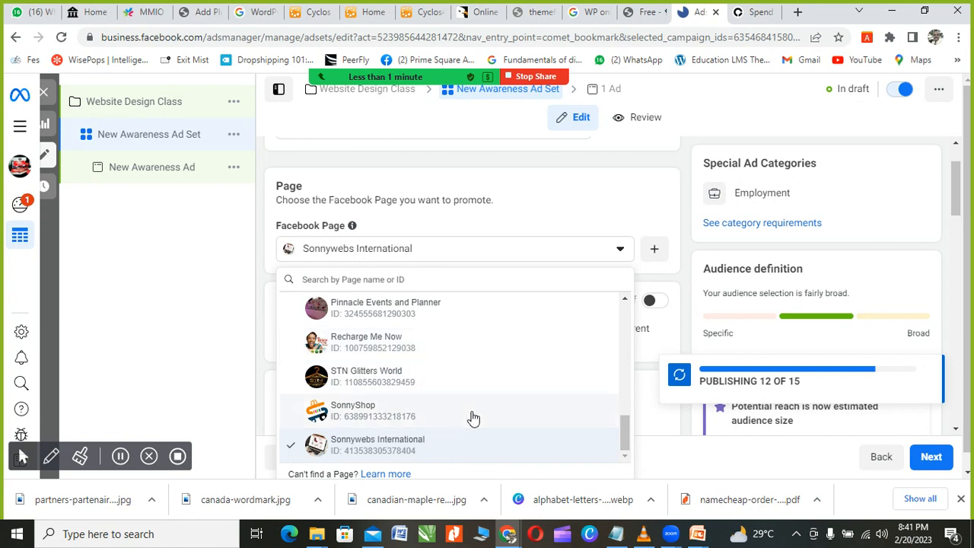
scroll(471, 415, up, 2)
scroll(469, 412, up, 3)
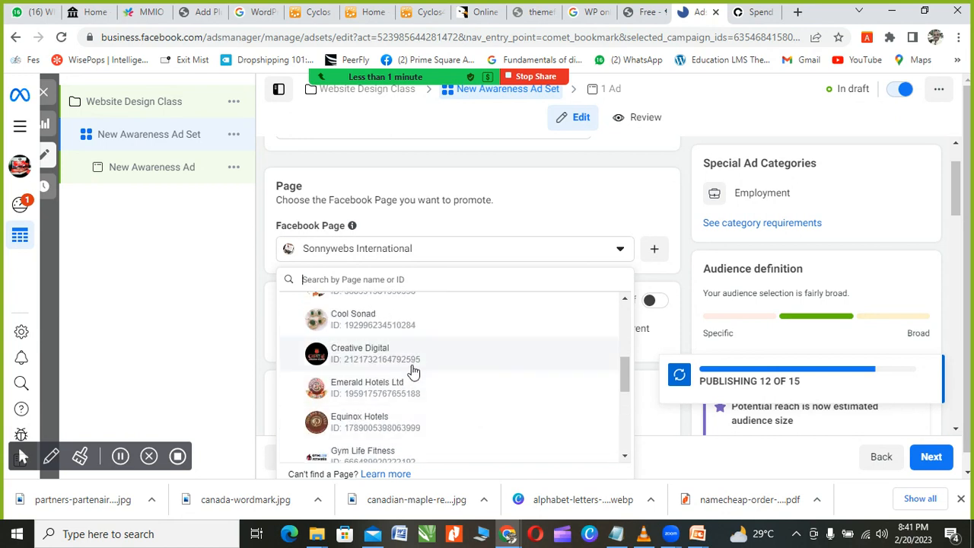
click(359, 356)
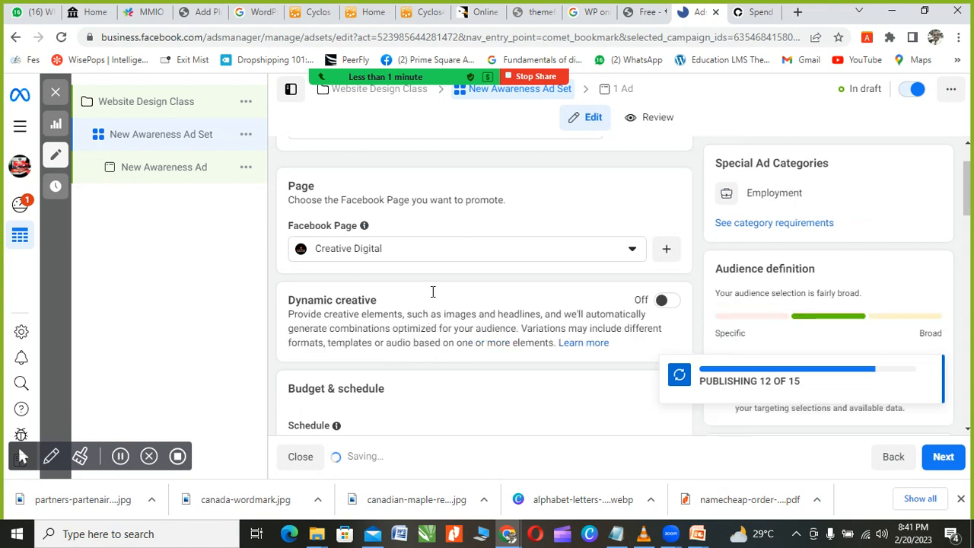
Step: Dismiss the Zoom meeting-ended notice and hide the Zoom window
scroll(398, 283, down, 2)
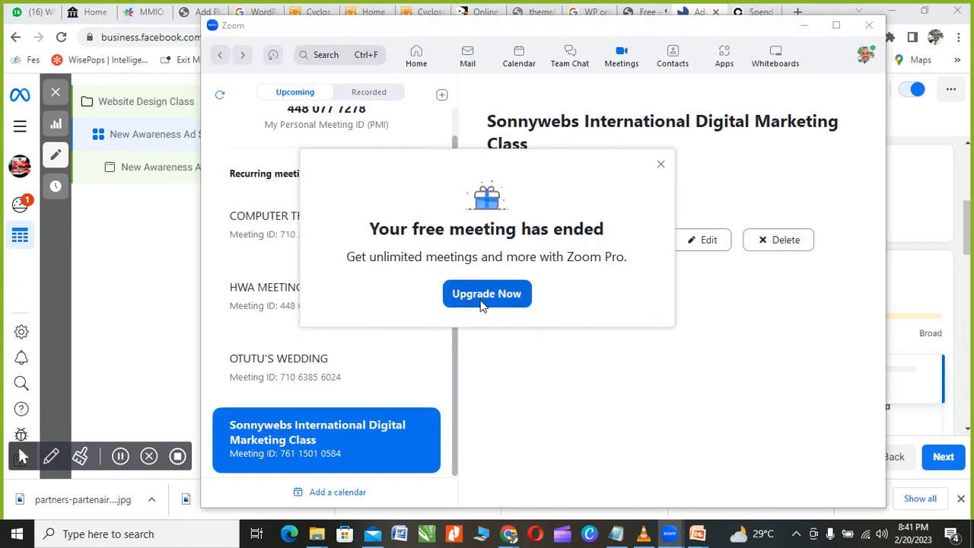
click(660, 165)
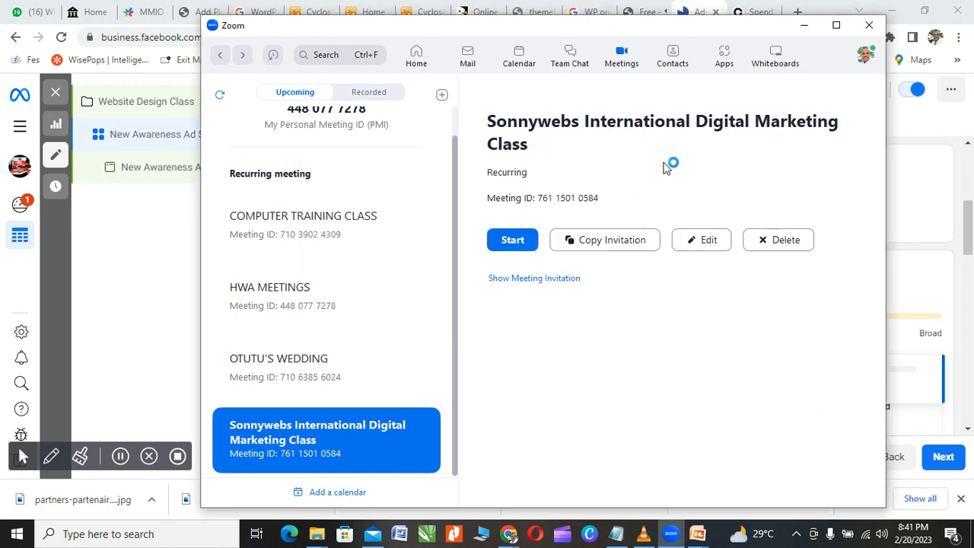
click(804, 25)
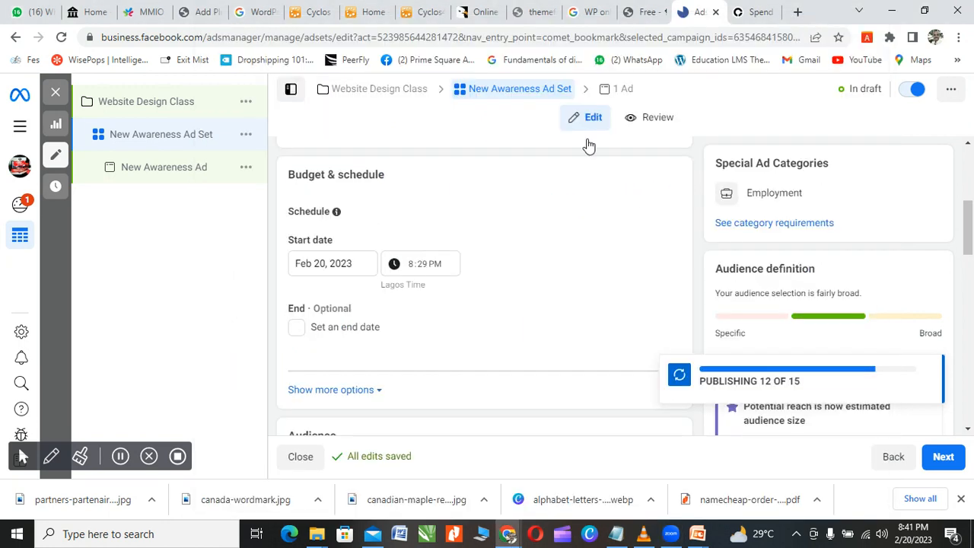
scroll(476, 274, up, 3)
scroll(467, 298, up, 1)
scroll(465, 298, down, 3)
scroll(434, 289, down, 2)
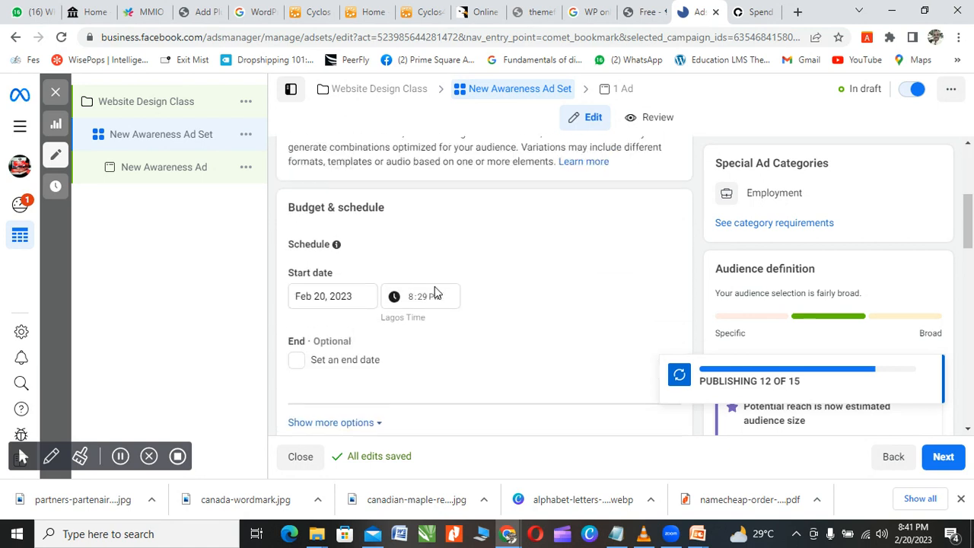
scroll(332, 265, up, 2)
scroll(331, 253, down, 1)
scroll(435, 274, down, 6)
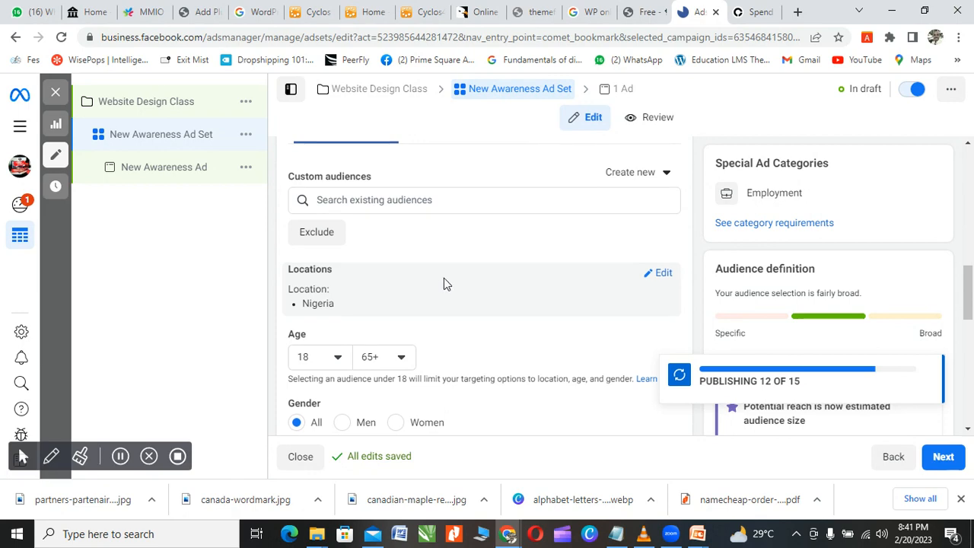
scroll(444, 279, down, 6)
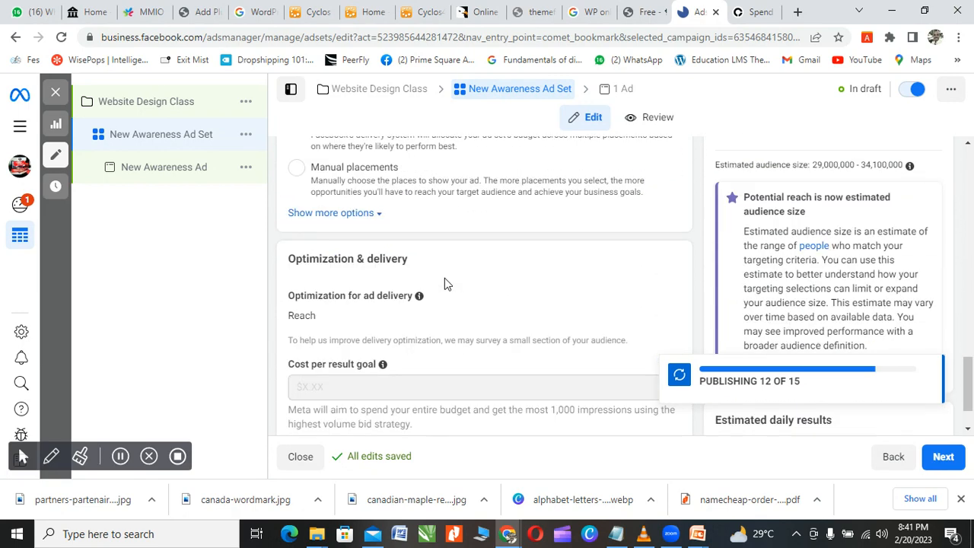
scroll(446, 282, down, 1)
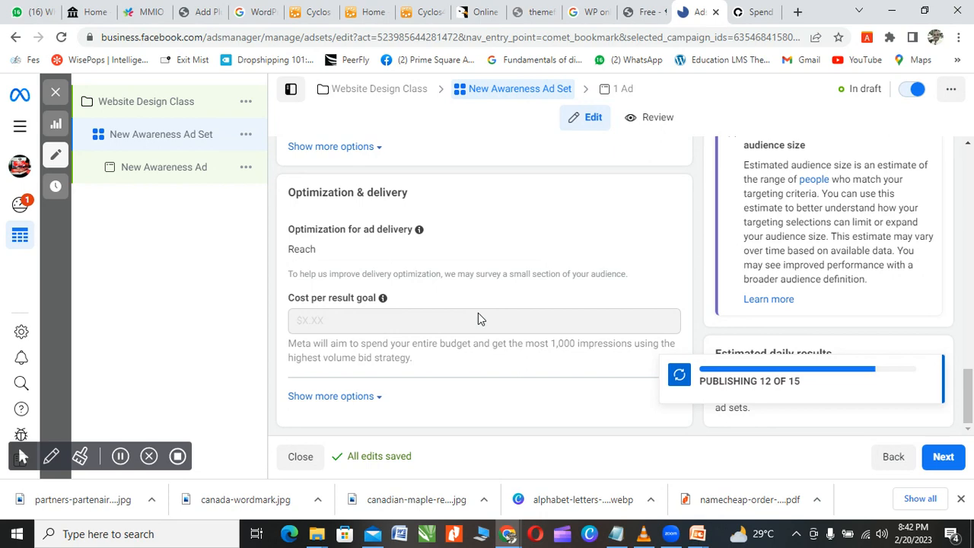
mouse_move(477, 313)
scroll(478, 312, up, 3)
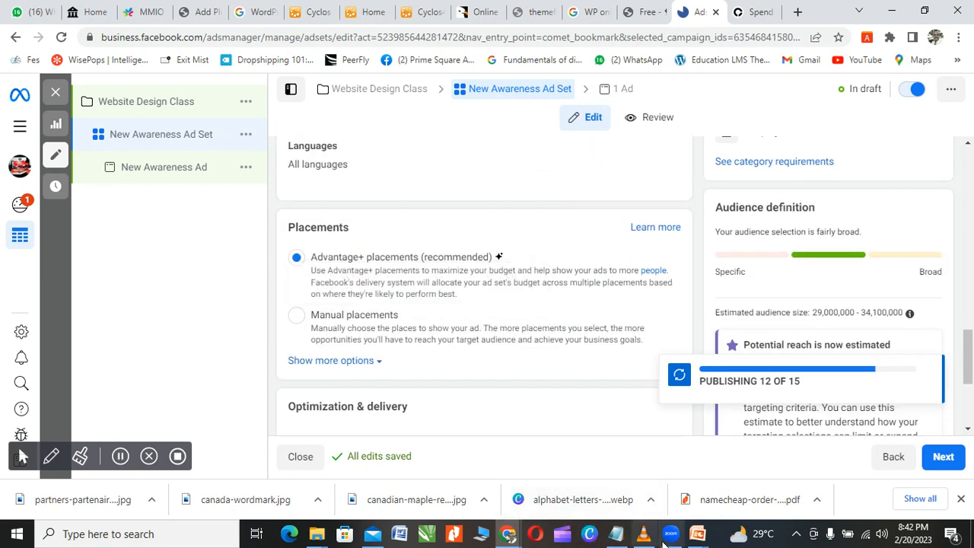
click(670, 533)
Step: Start the digital marketing class meeting full-screen and dismiss the camera failure notice
click(511, 240)
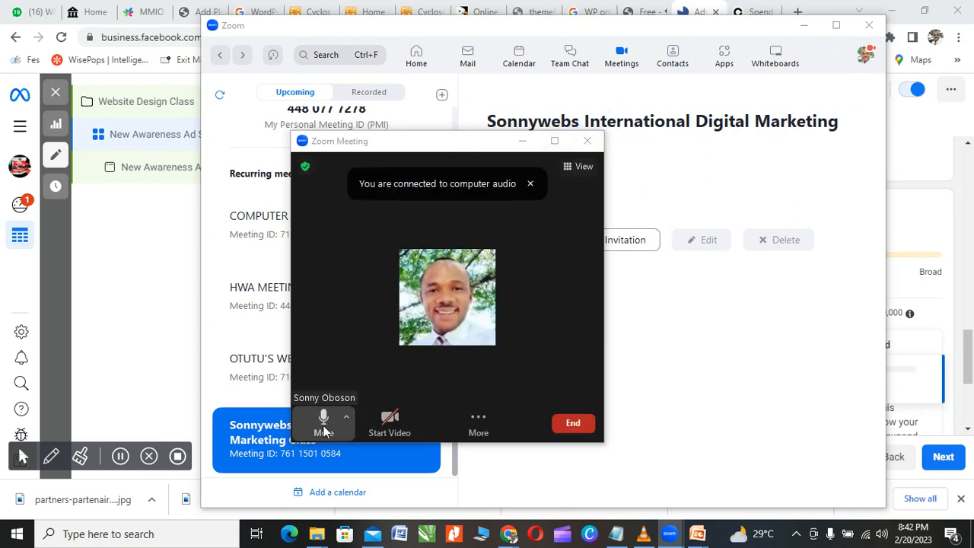
click(323, 430)
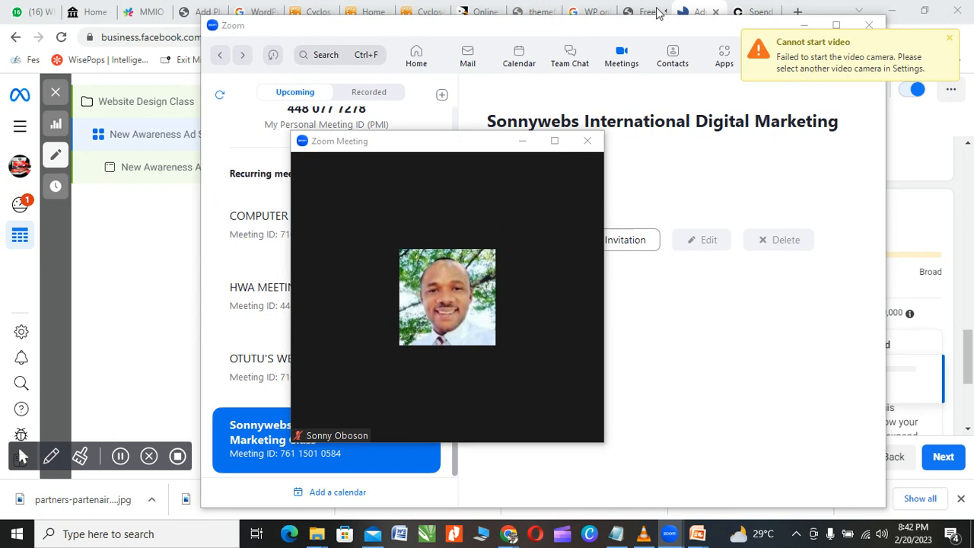
click(555, 140)
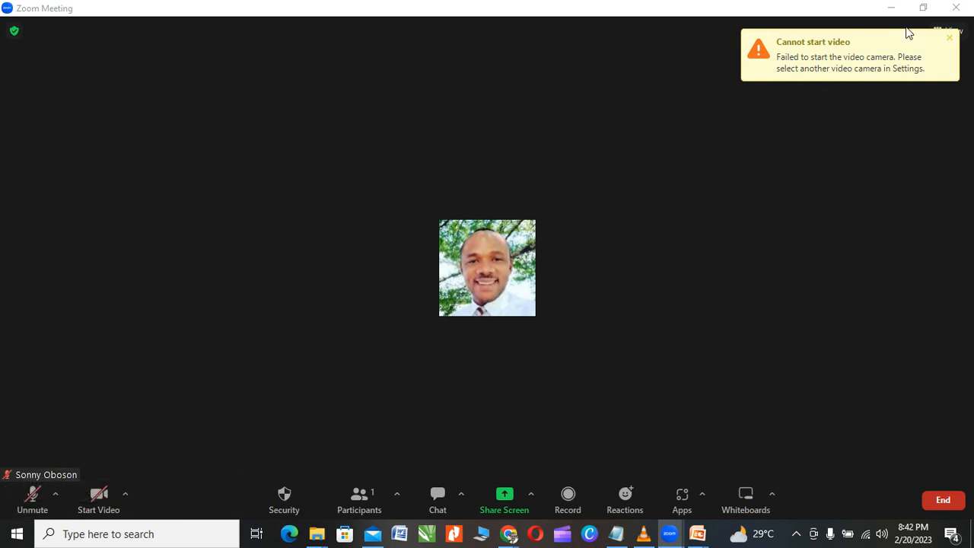
click(949, 38)
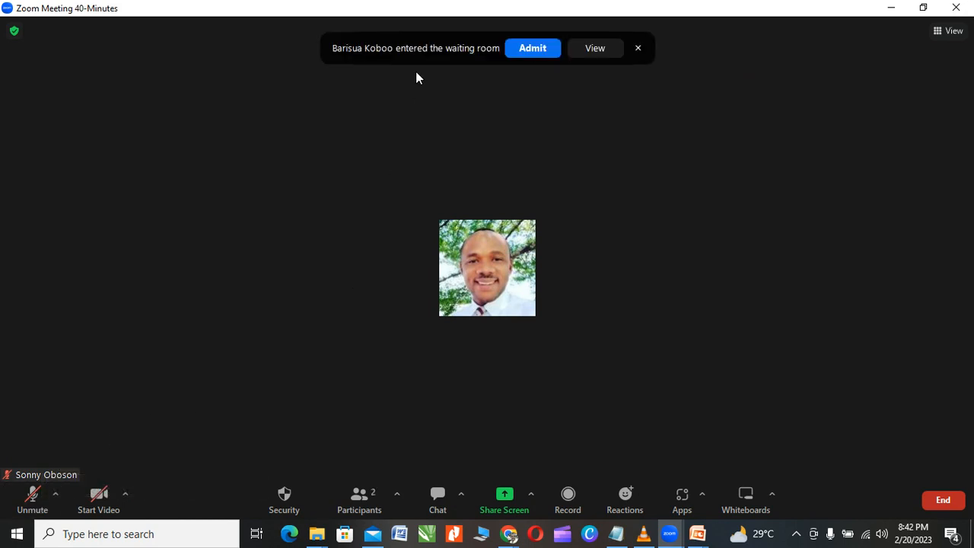
Step: Admit the waiting participant, show the participants list, and leave the host muted
click(532, 49)
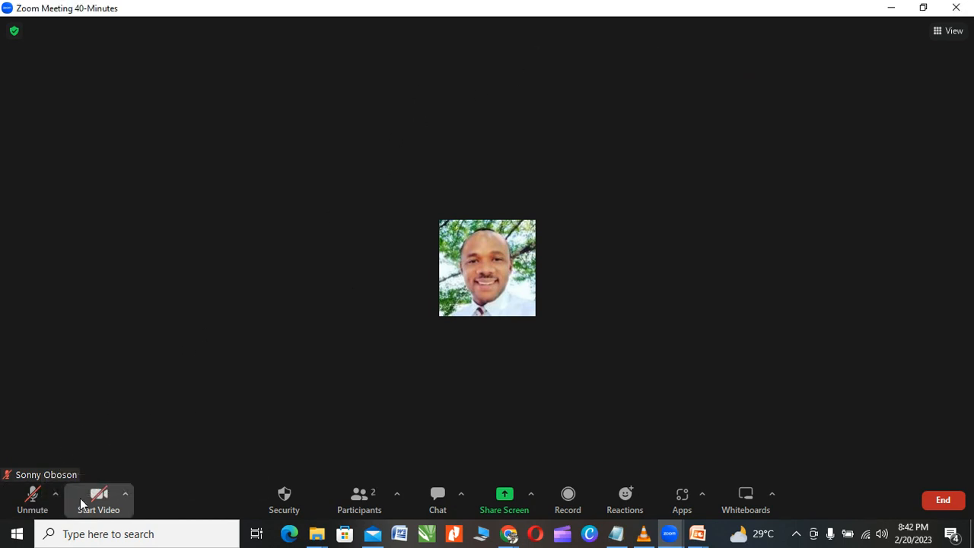
click(28, 504)
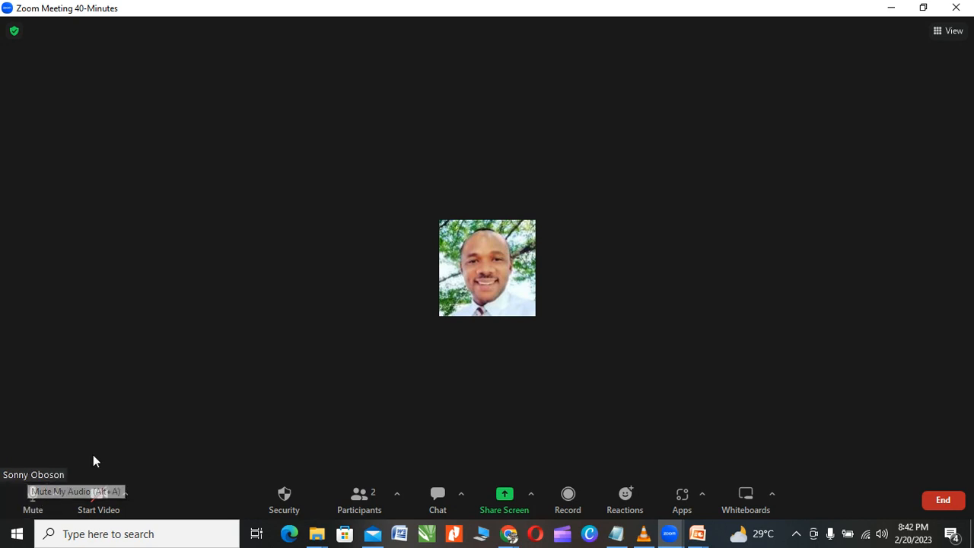
click(367, 499)
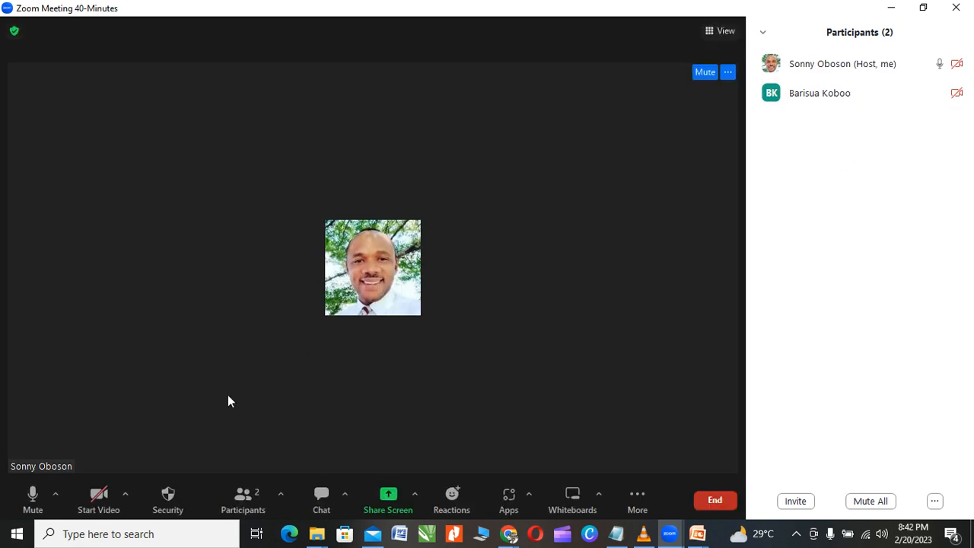
click(29, 504)
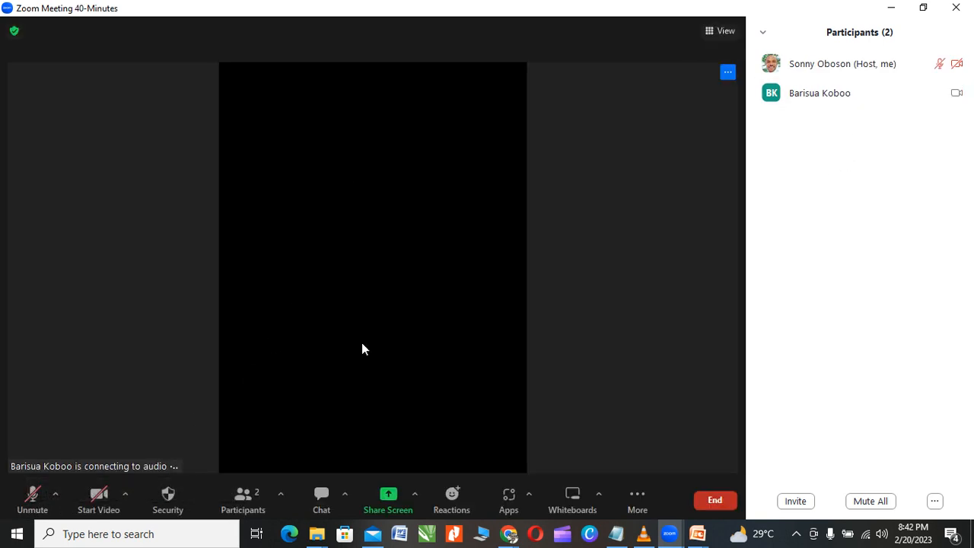
Step: Close the picture-in-picture video window and unmute the microphone
mouse_move(509, 537)
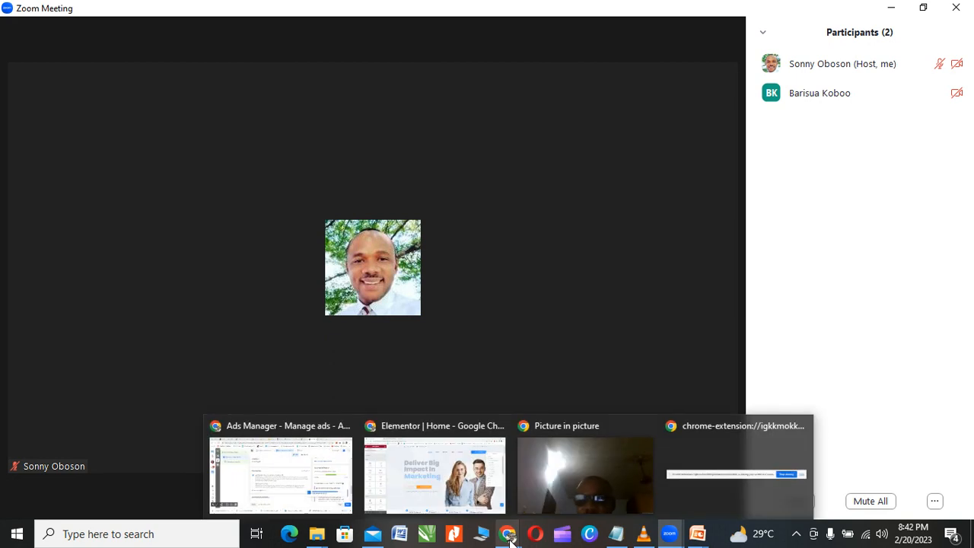
click(560, 477)
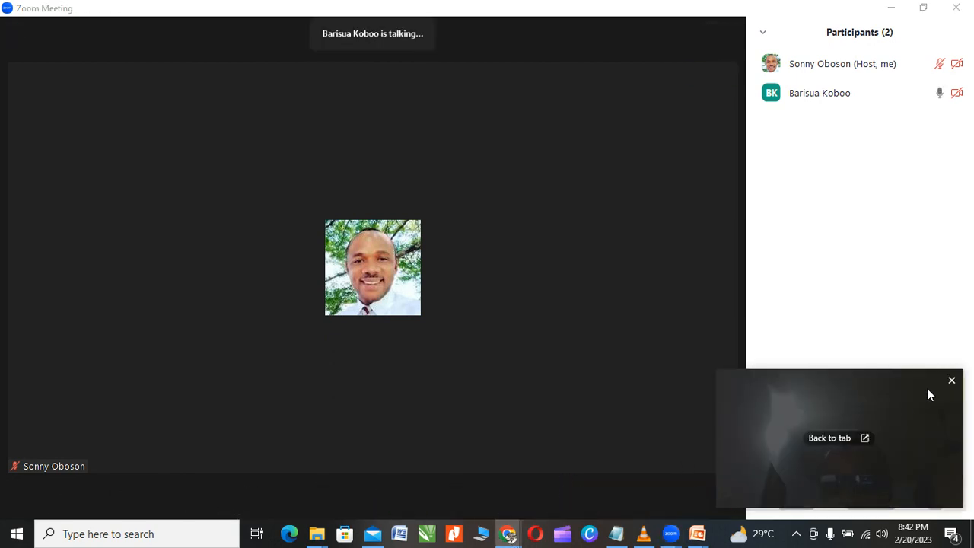
click(951, 382)
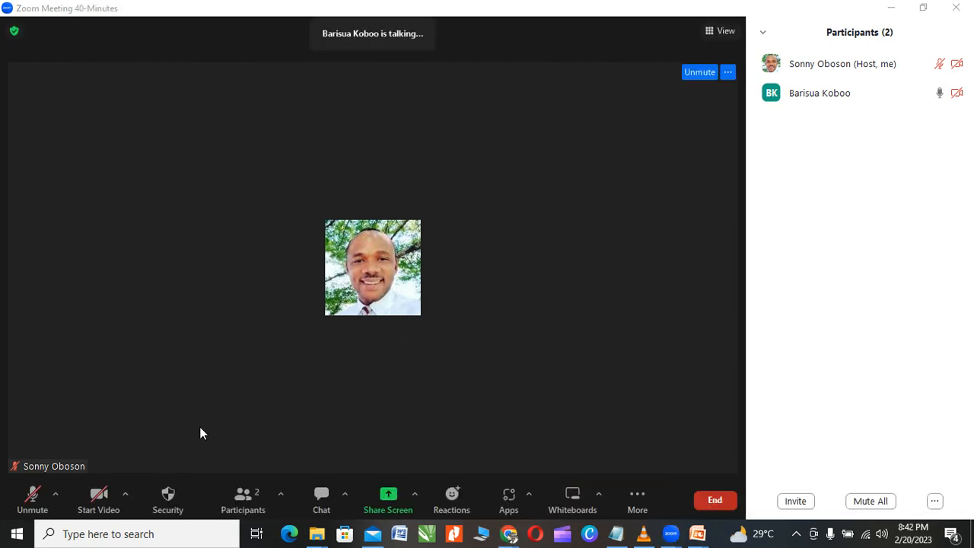
click(30, 496)
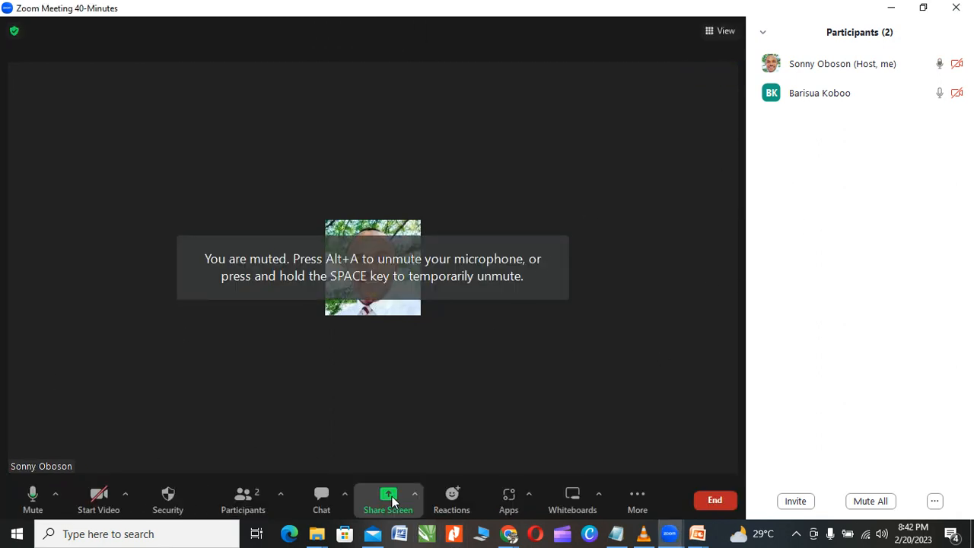
Step: Share Screen 1 with Share sound and Optimize for video clip turned on
click(388, 501)
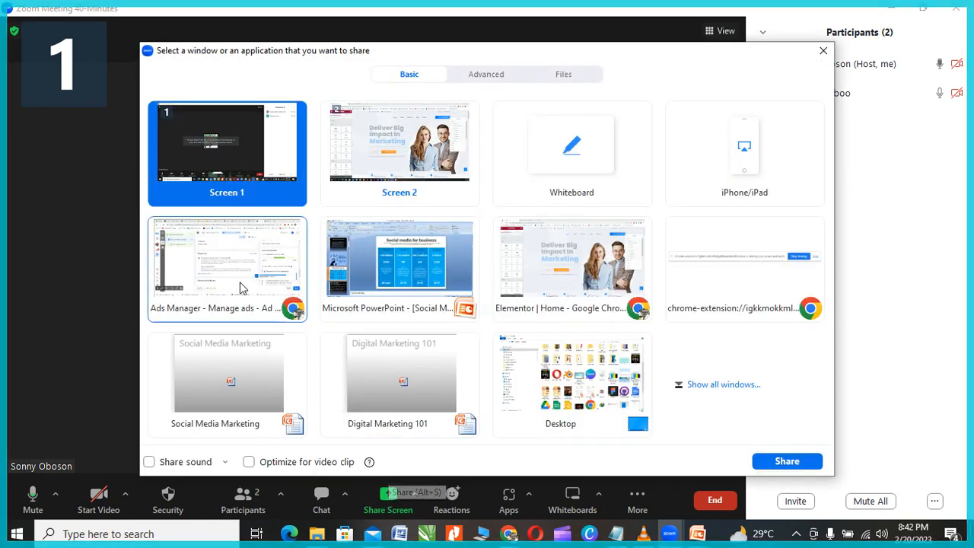
click(149, 462)
click(249, 461)
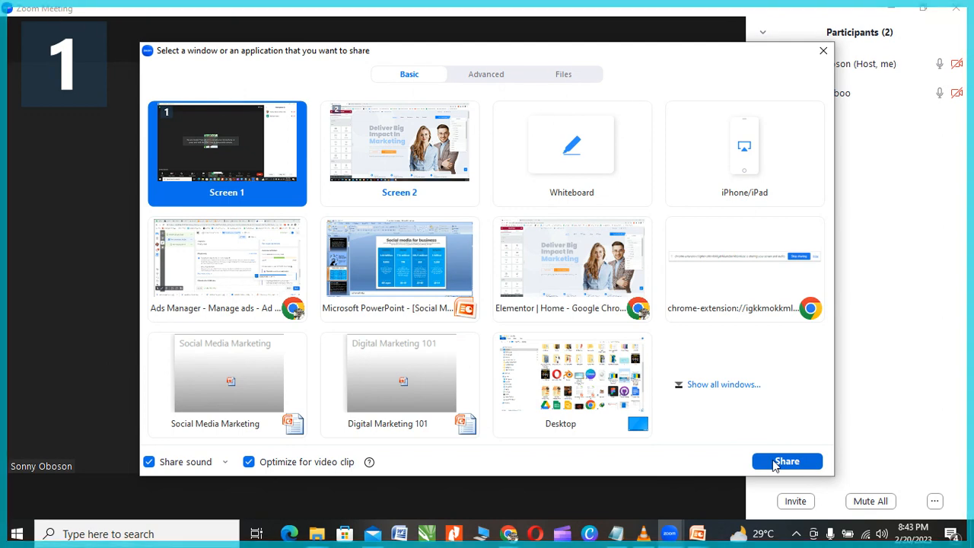
click(773, 461)
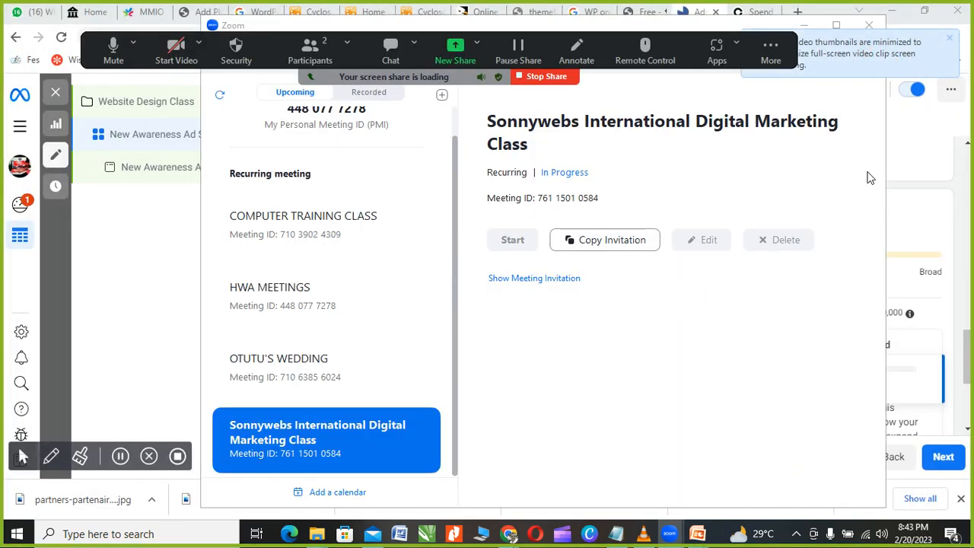
Step: Move the Zoom sharing controls aside and hide Zoom to reveal the ad set's Budget & schedule
click(244, 115)
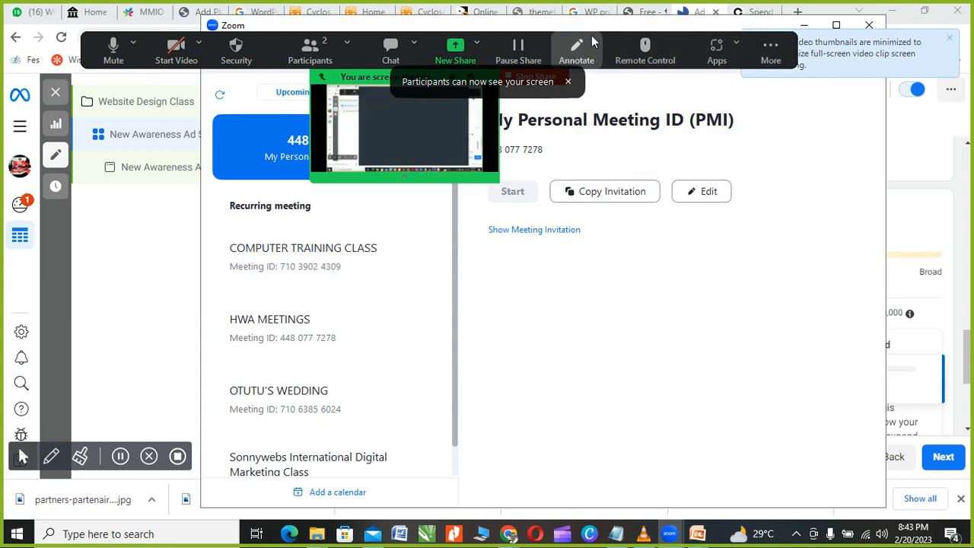
drag(594, 39, 603, 369)
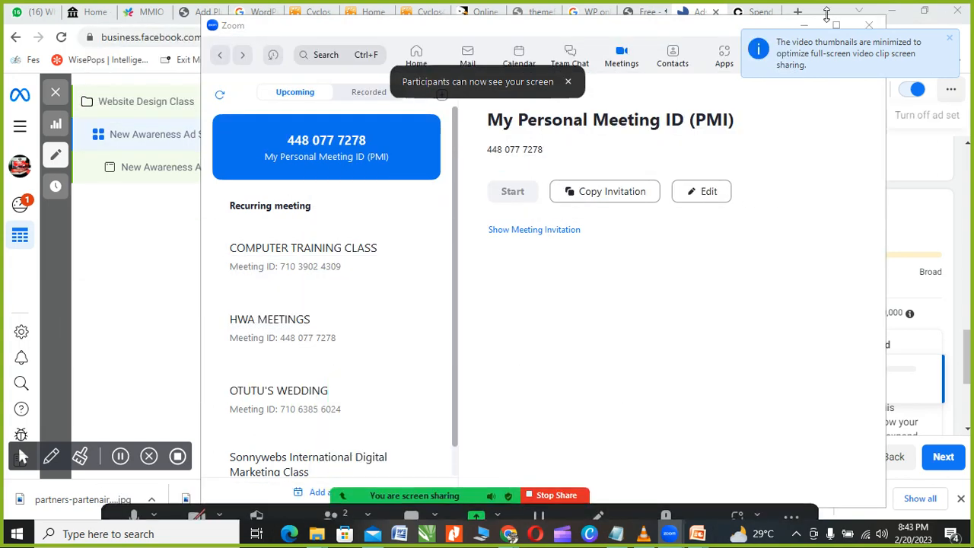
click(803, 26)
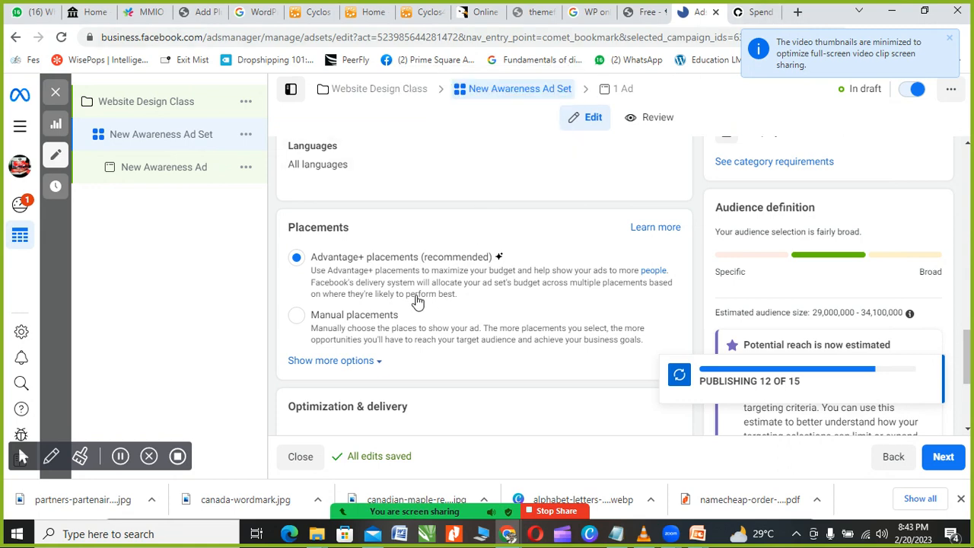
scroll(414, 300, up, 3)
scroll(417, 301, up, 10)
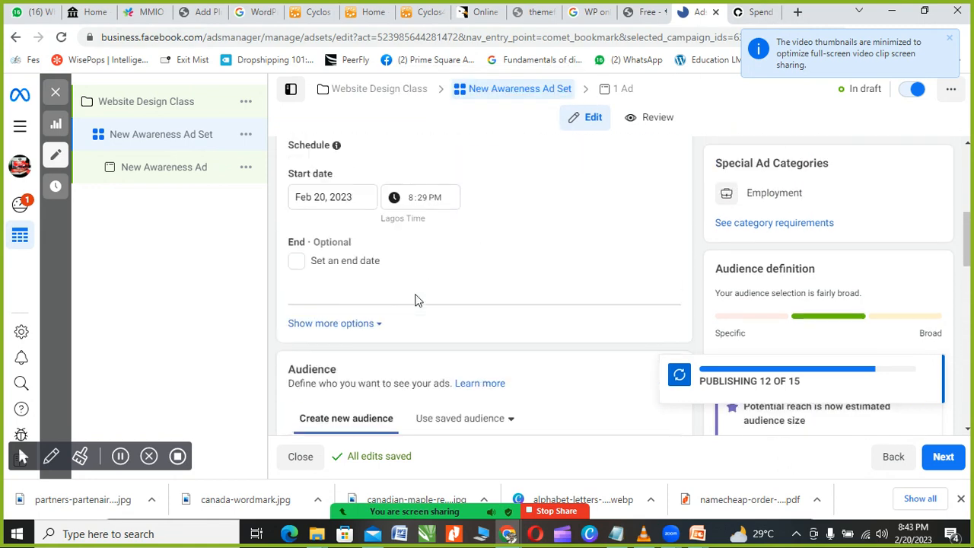
scroll(414, 322, down, 2)
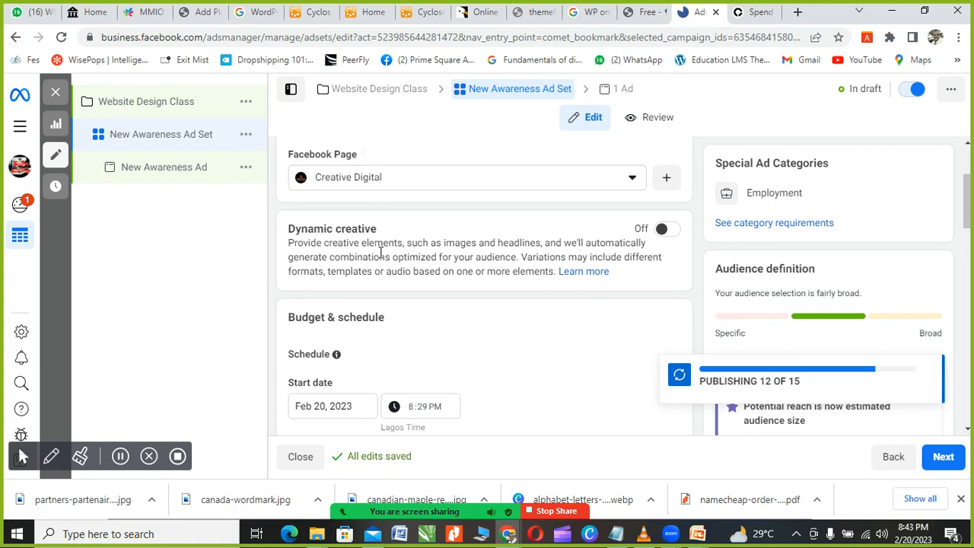
scroll(380, 254, down, 2)
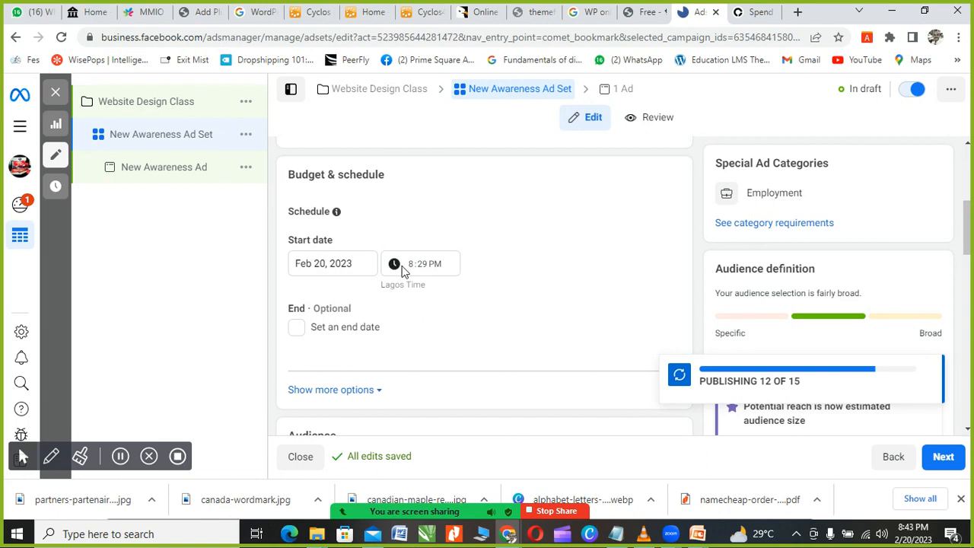
Step: Add an ad set end date of Feb 26, 2023
click(299, 333)
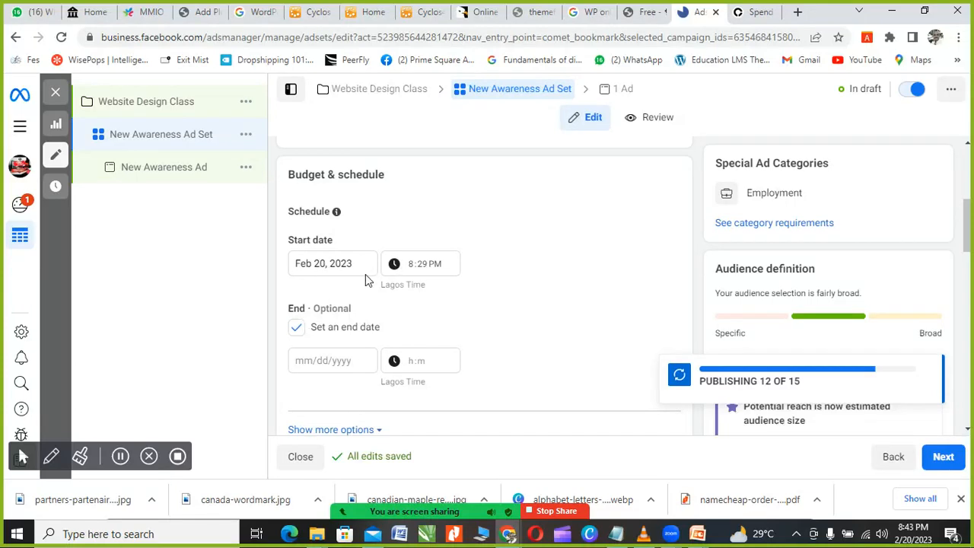
click(323, 362)
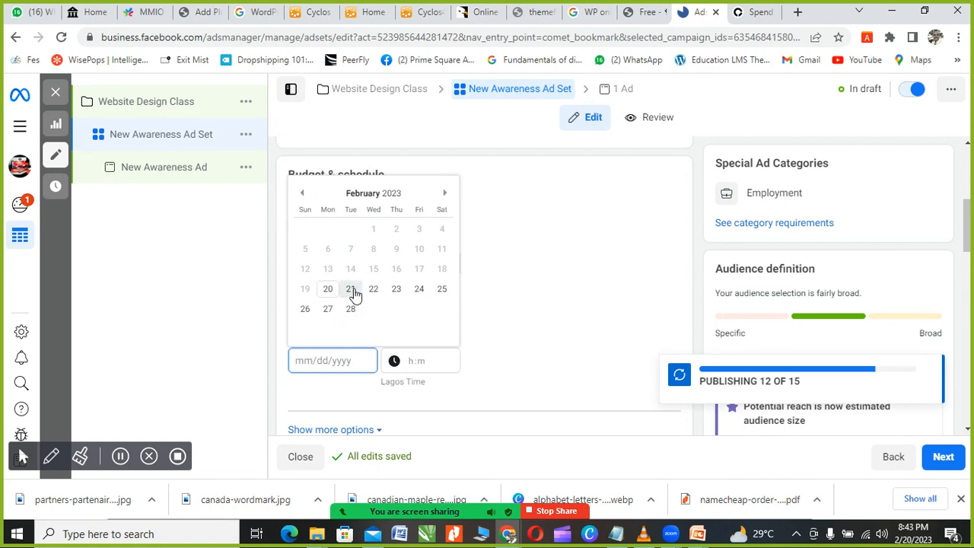
click(305, 308)
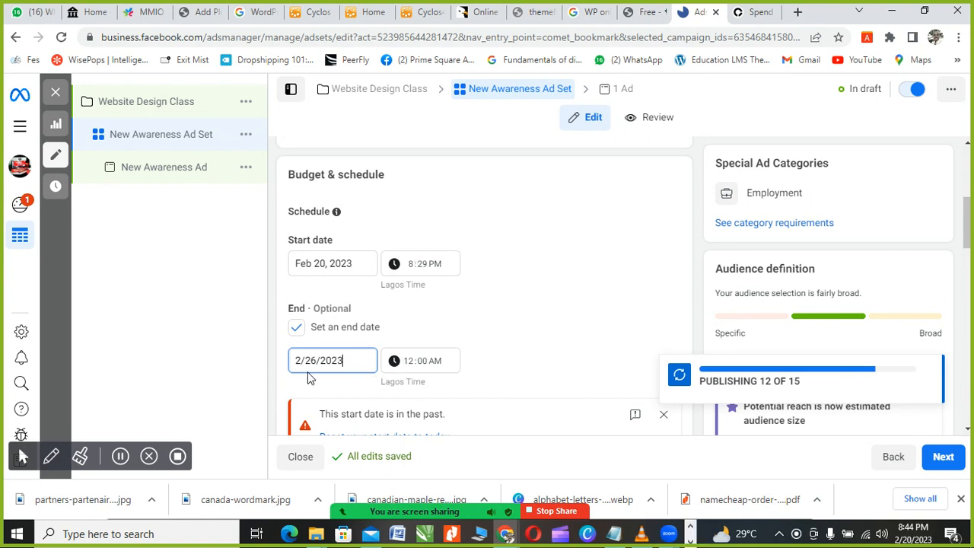
scroll(316, 385, down, 1)
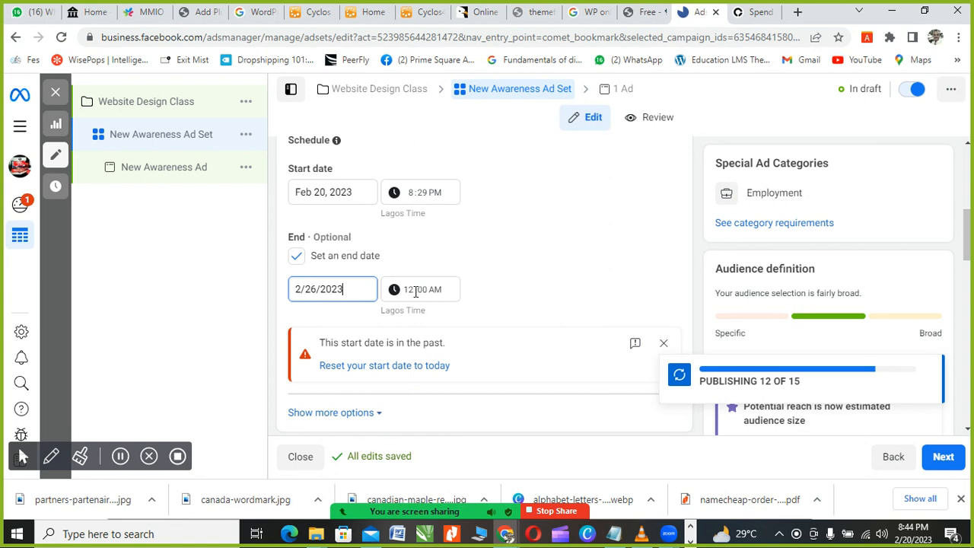
scroll(422, 308, down, 2)
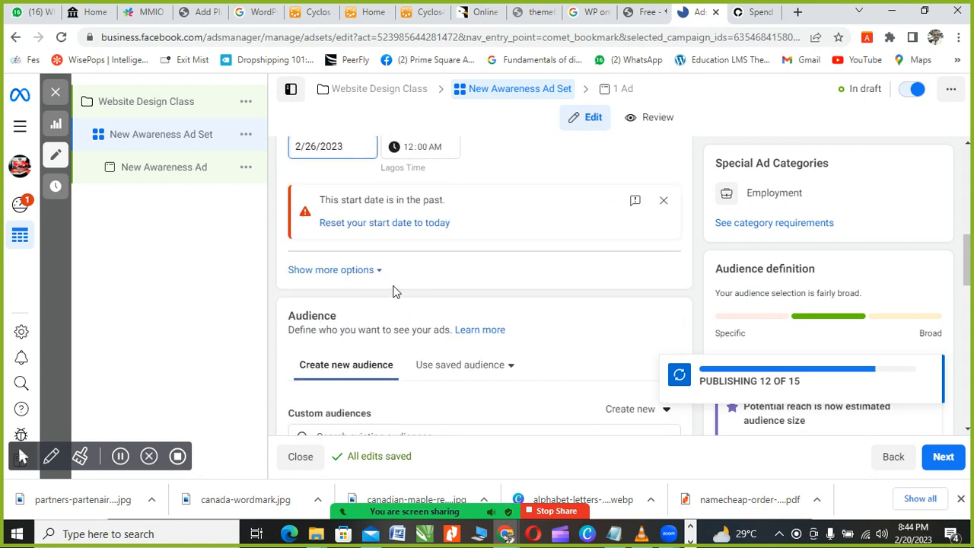
scroll(384, 218, up, 1)
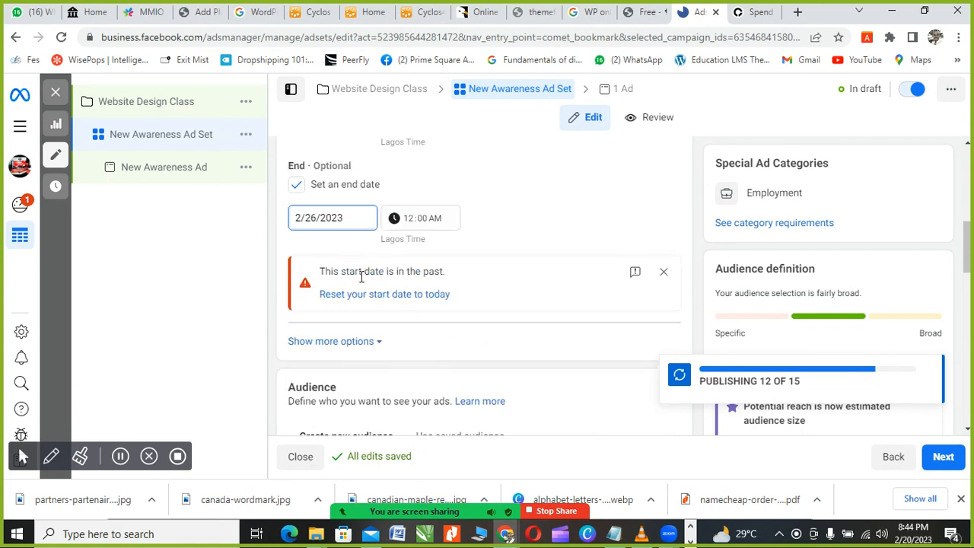
scroll(399, 284, up, 2)
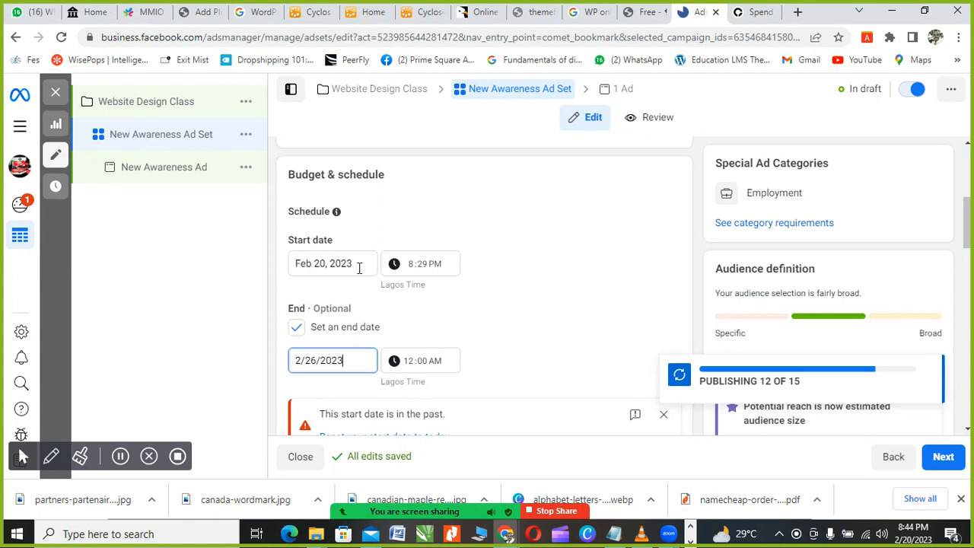
Step: Change the ad set start time to 9:30 PM
click(419, 266)
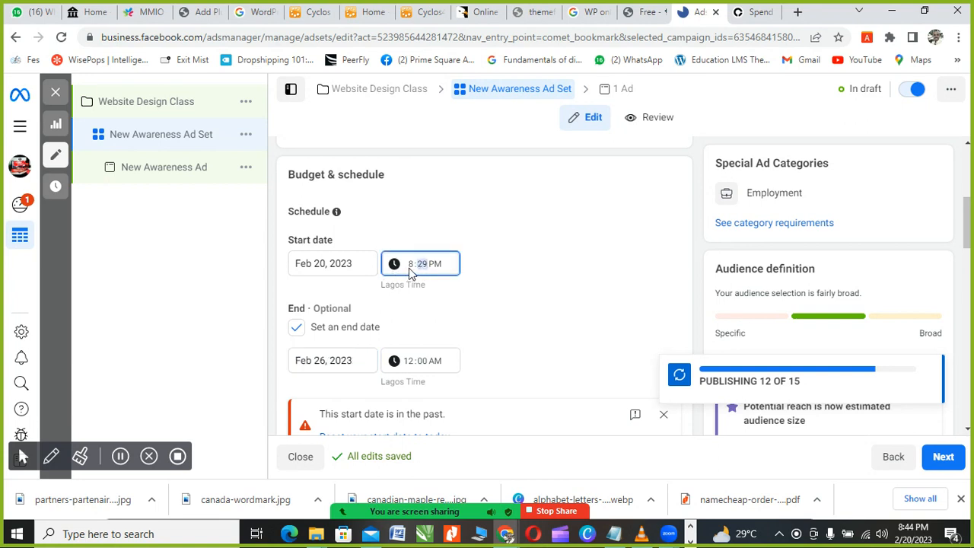
click(412, 265)
text(9:0)
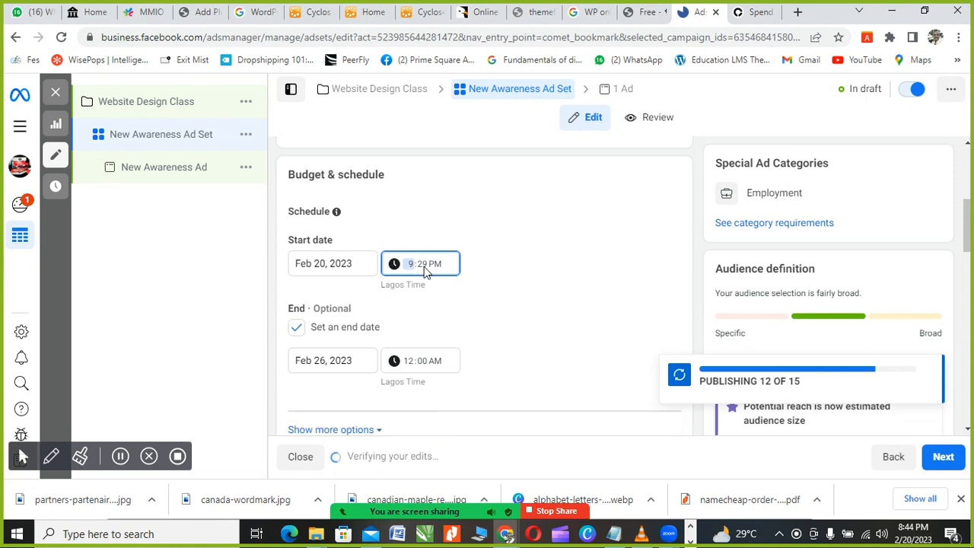
text(30)
click(529, 317)
Step: Scroll the ad set form to the Audience section with Custom audiences and the Nigeria location
scroll(502, 319, down, 2)
scroll(472, 318, down, 2)
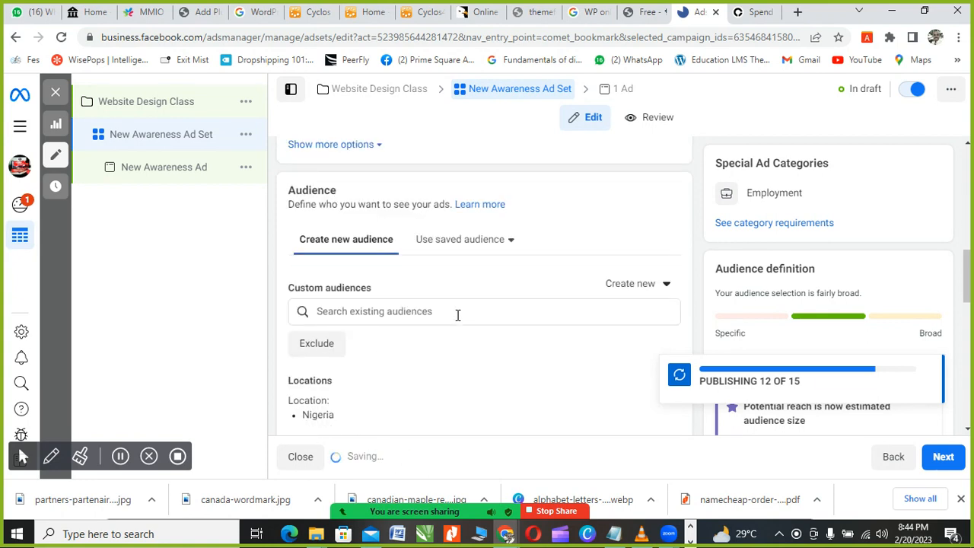
scroll(457, 316, up, 3)
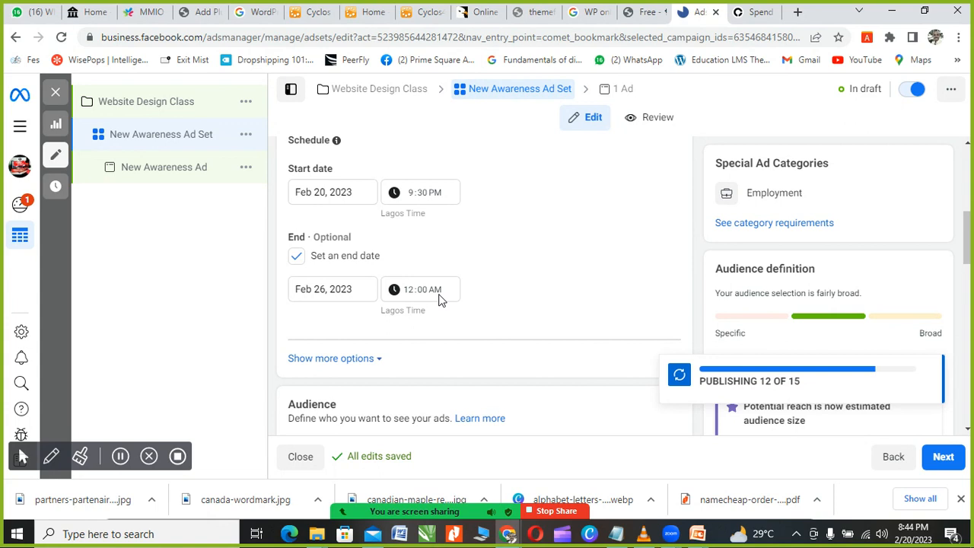
scroll(426, 301, down, 3)
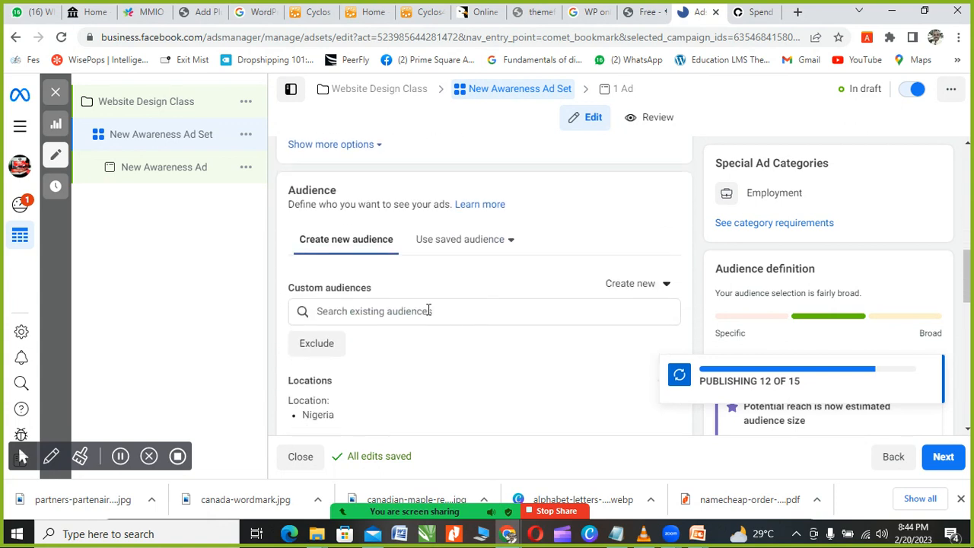
scroll(428, 307, down, 1)
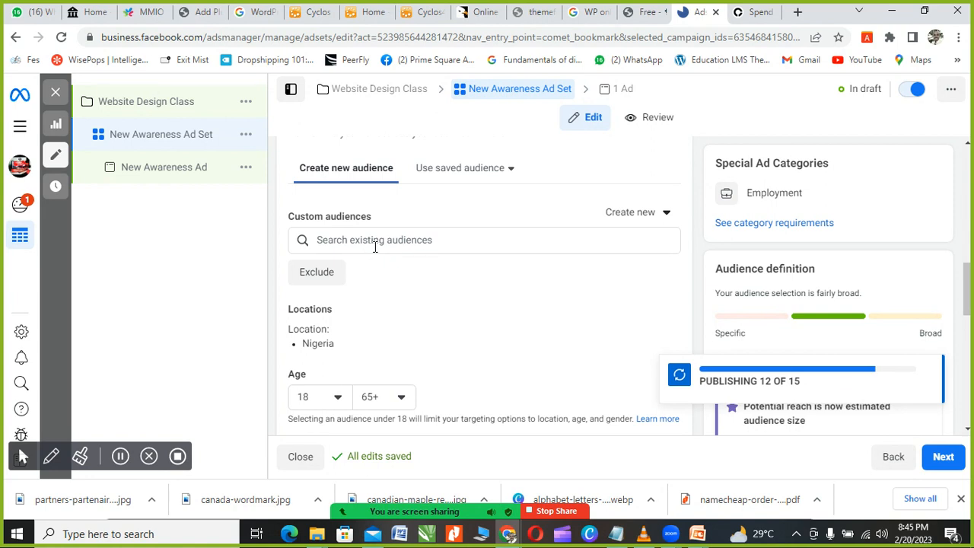
scroll(375, 247, down, 2)
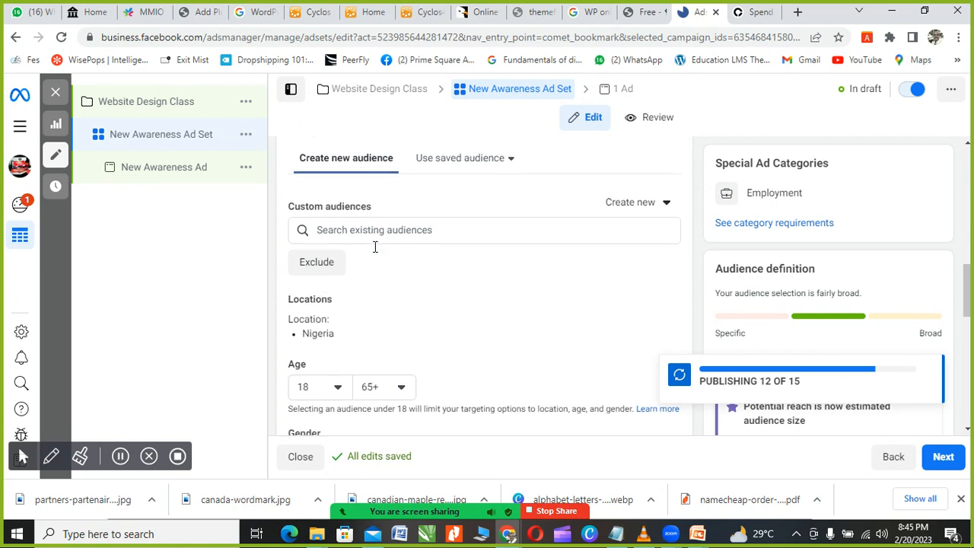
scroll(374, 251, up, 1)
scroll(374, 251, up, 2)
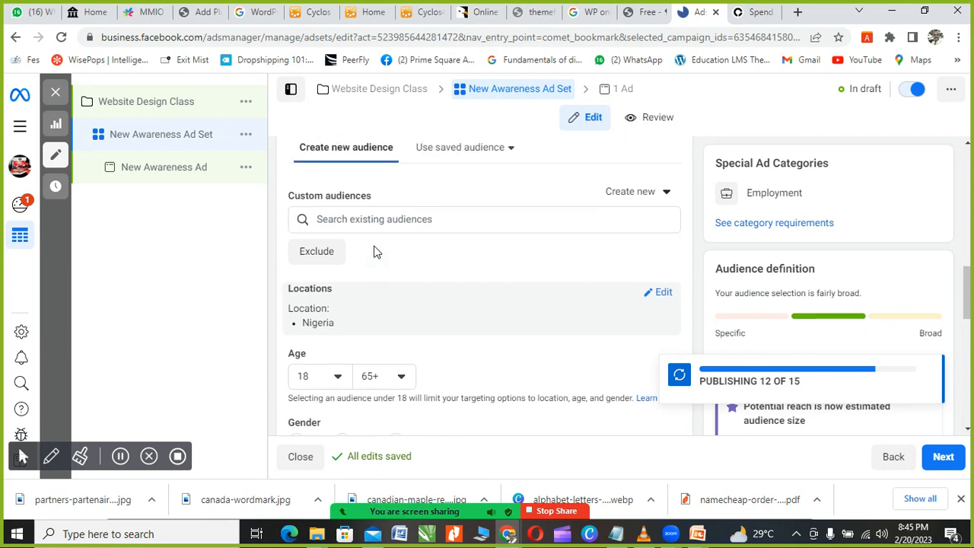
scroll(386, 319, down, 1)
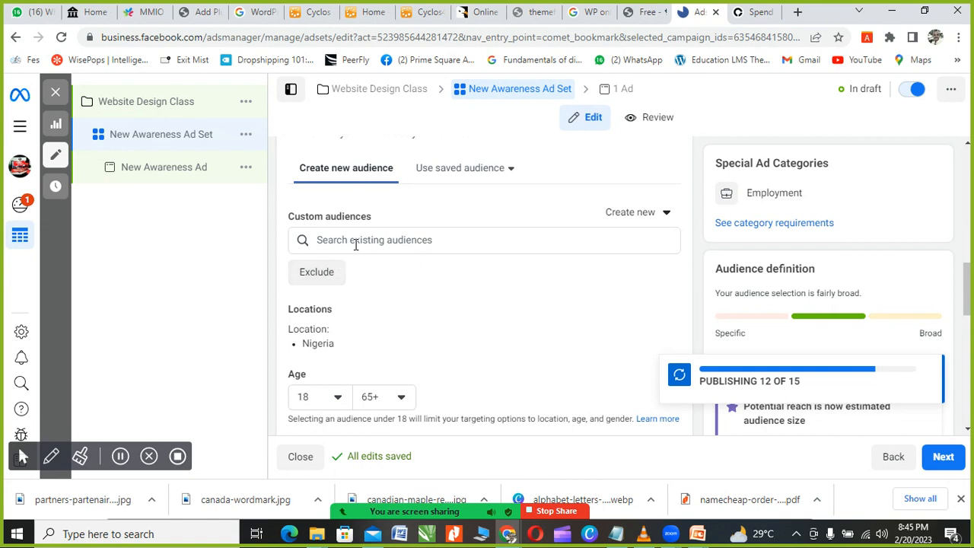
scroll(316, 282, down, 1)
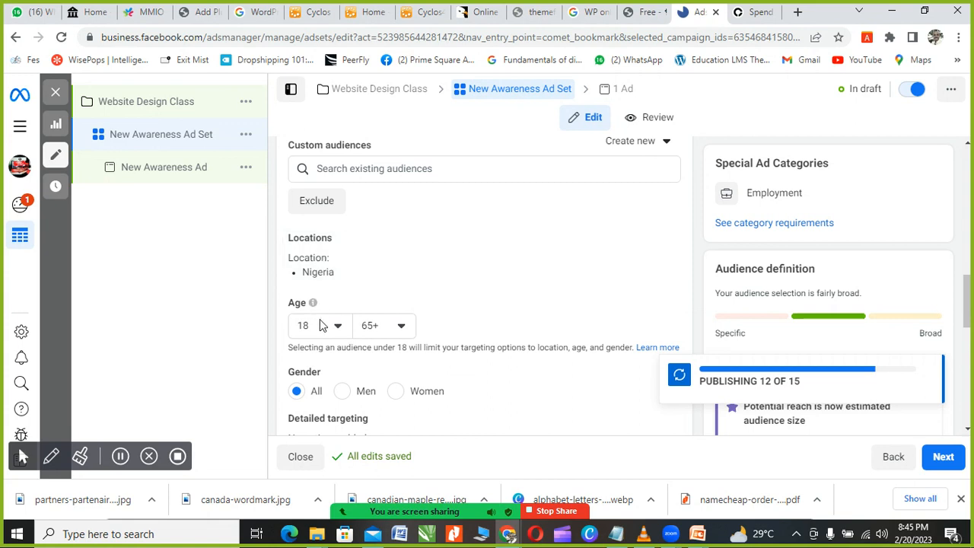
scroll(276, 309, down, 1)
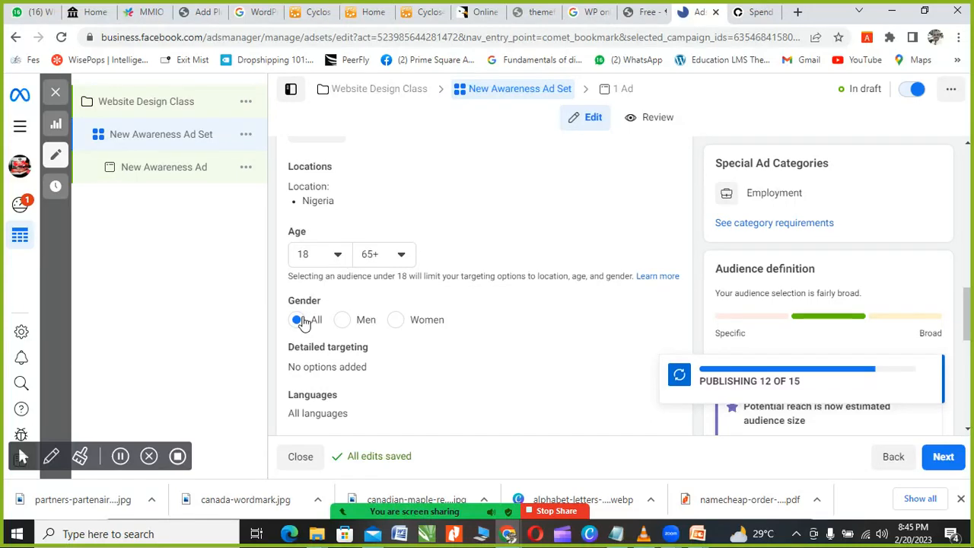
scroll(309, 319, up, 2)
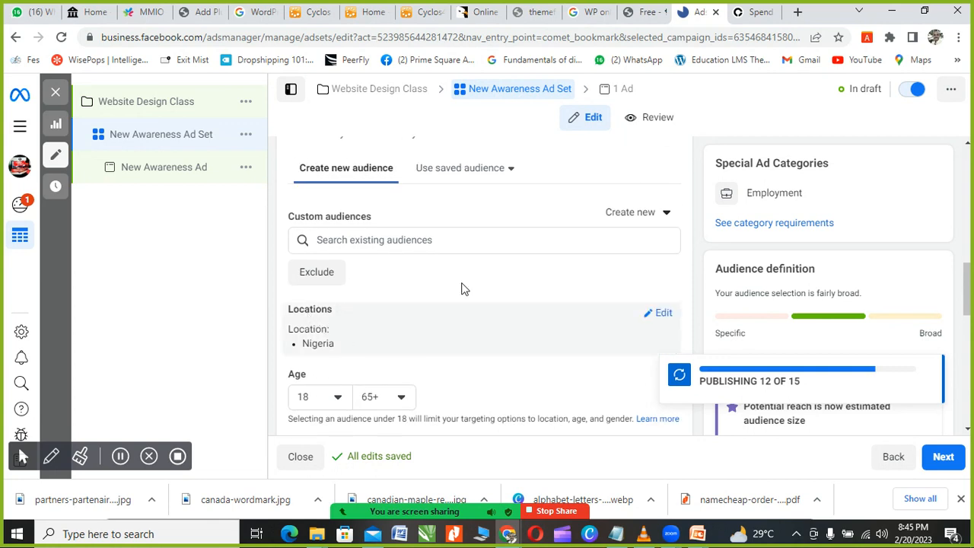
click(643, 216)
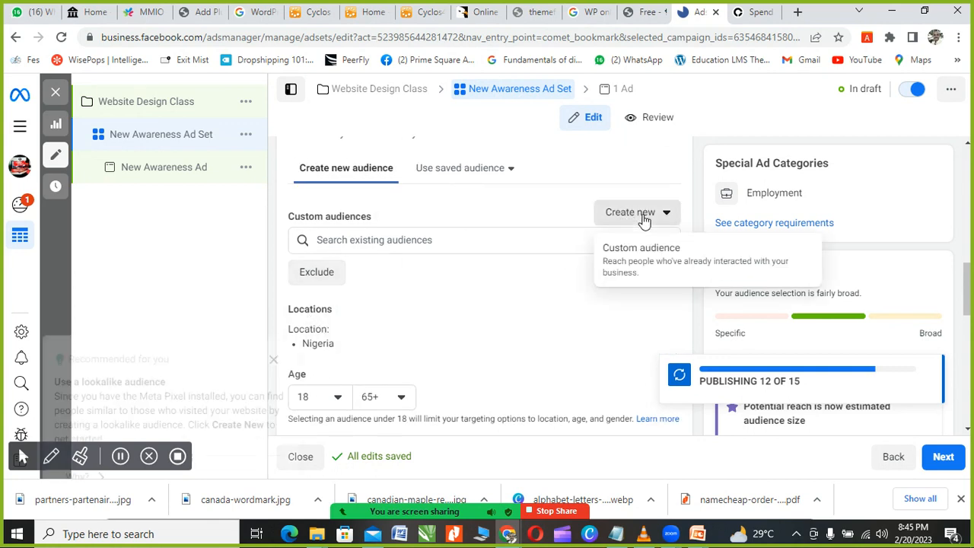
click(628, 255)
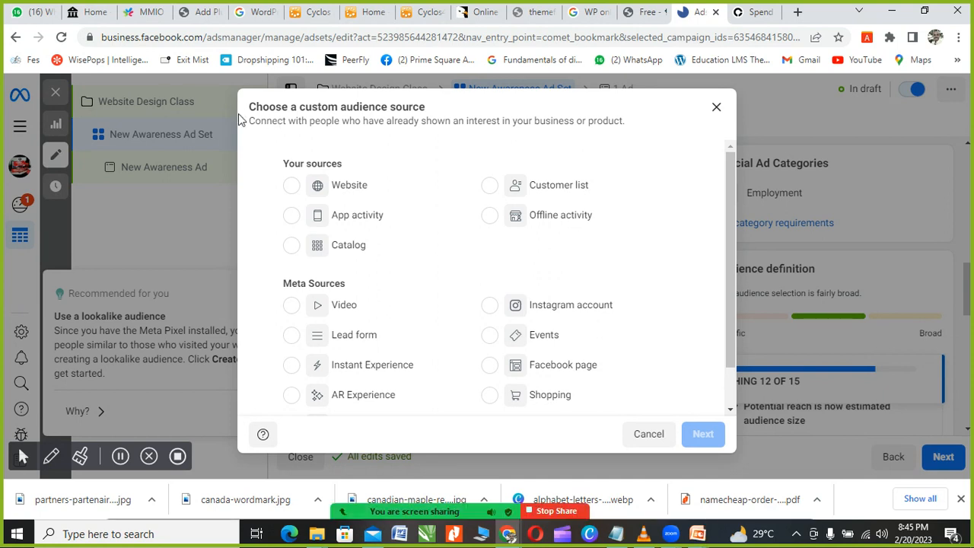
click(292, 186)
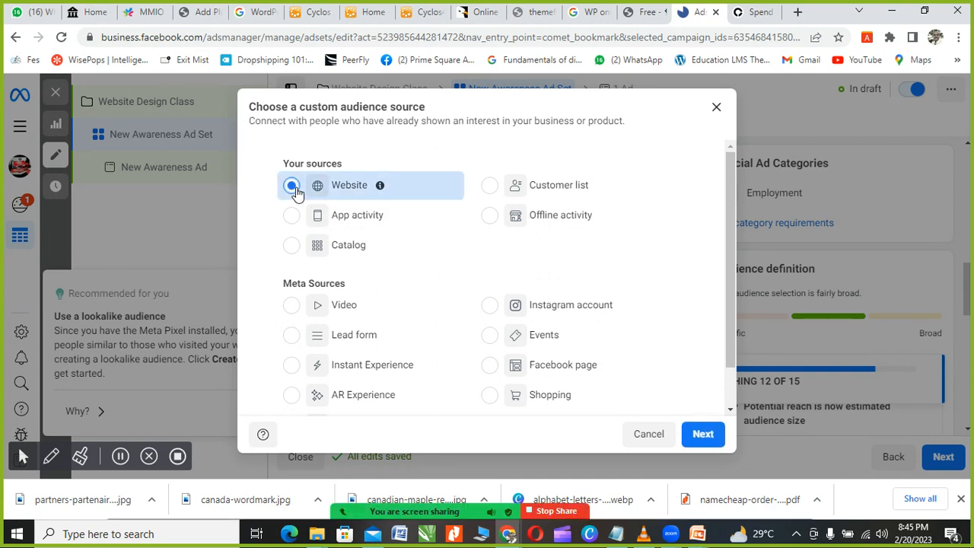
click(490, 190)
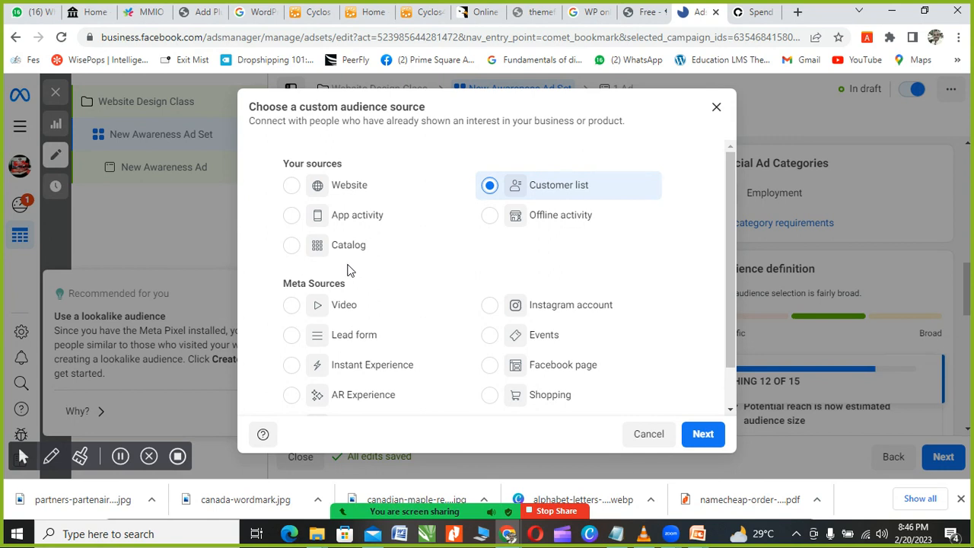
click(291, 189)
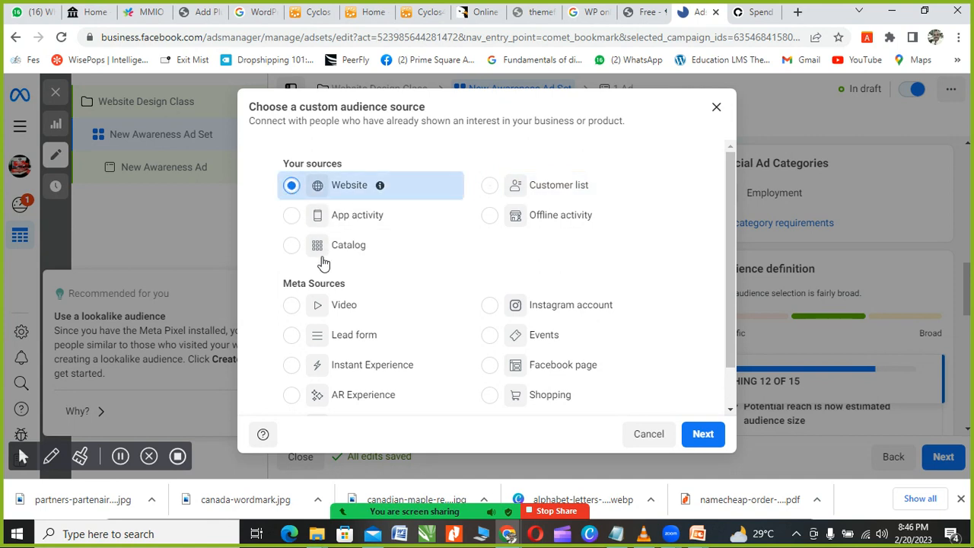
scroll(626, 333, down, 1)
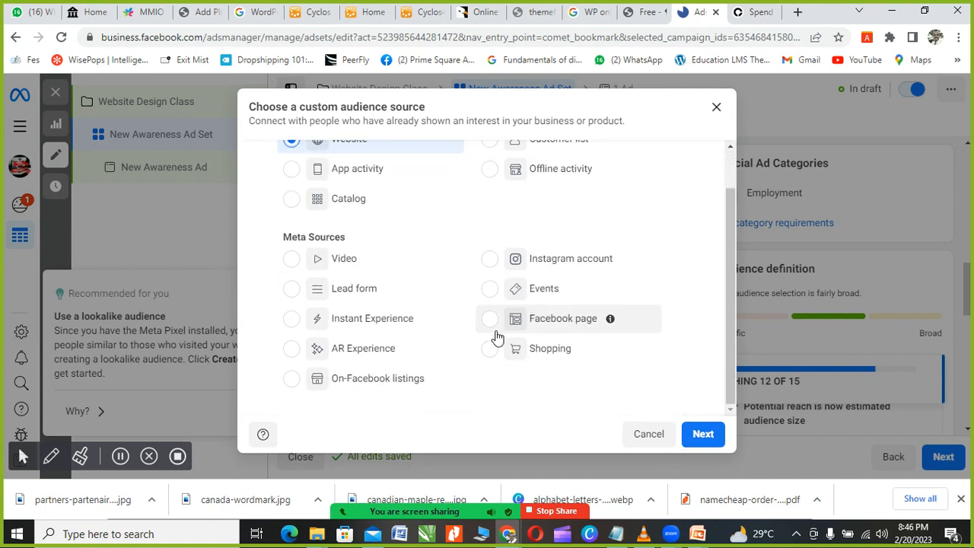
scroll(496, 337, up, 1)
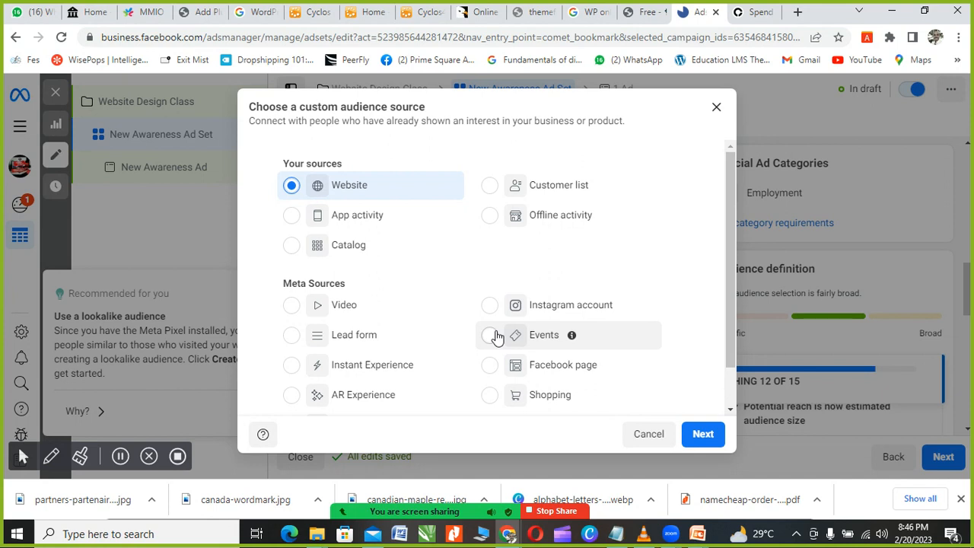
click(491, 188)
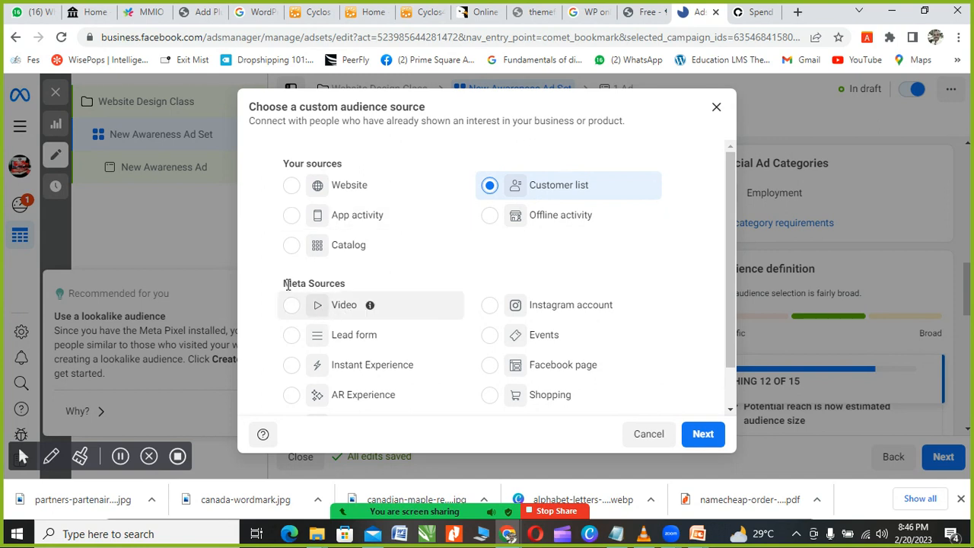
click(491, 307)
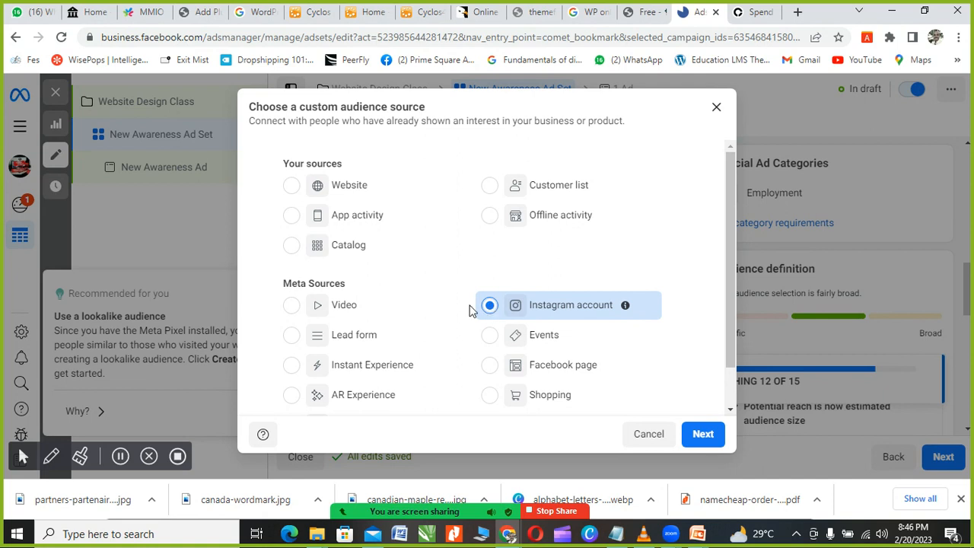
click(291, 338)
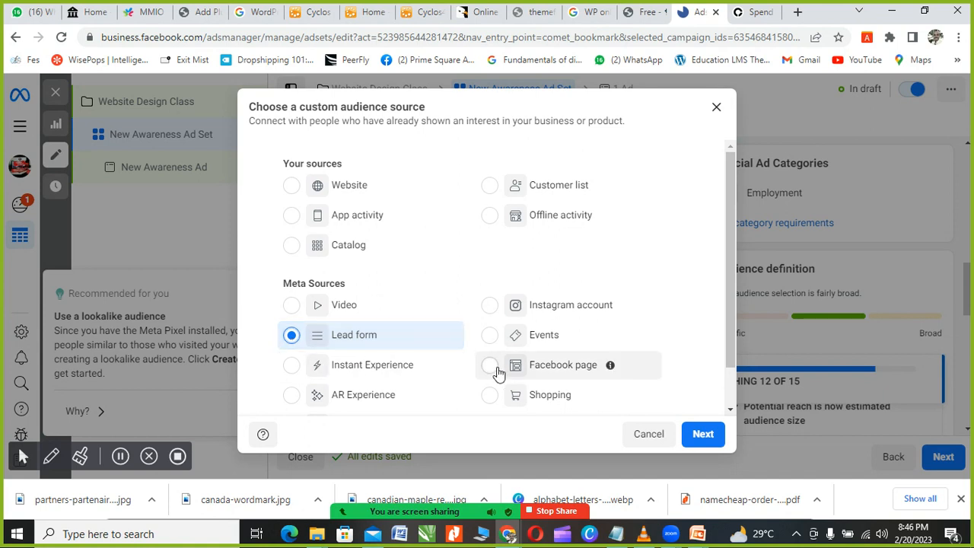
scroll(498, 373, down, 1)
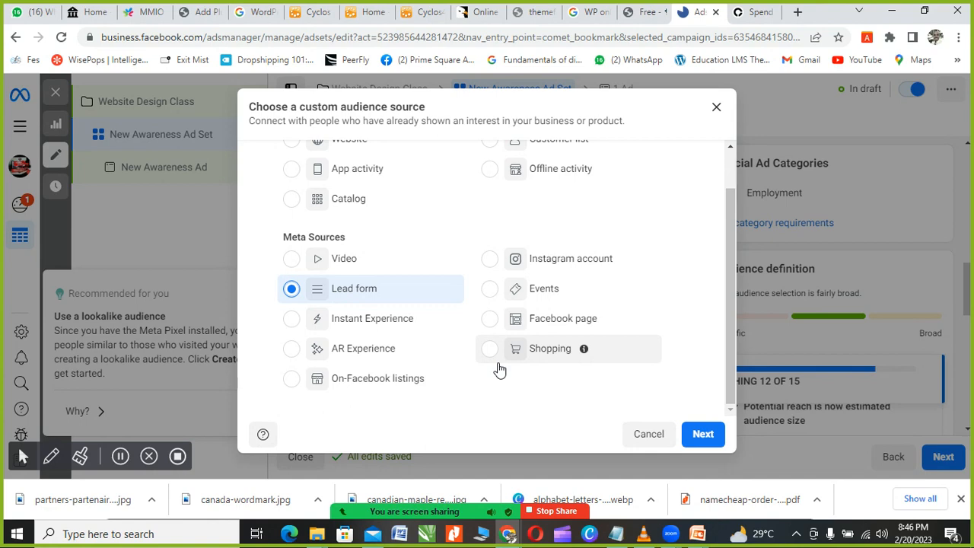
scroll(498, 369, up, 1)
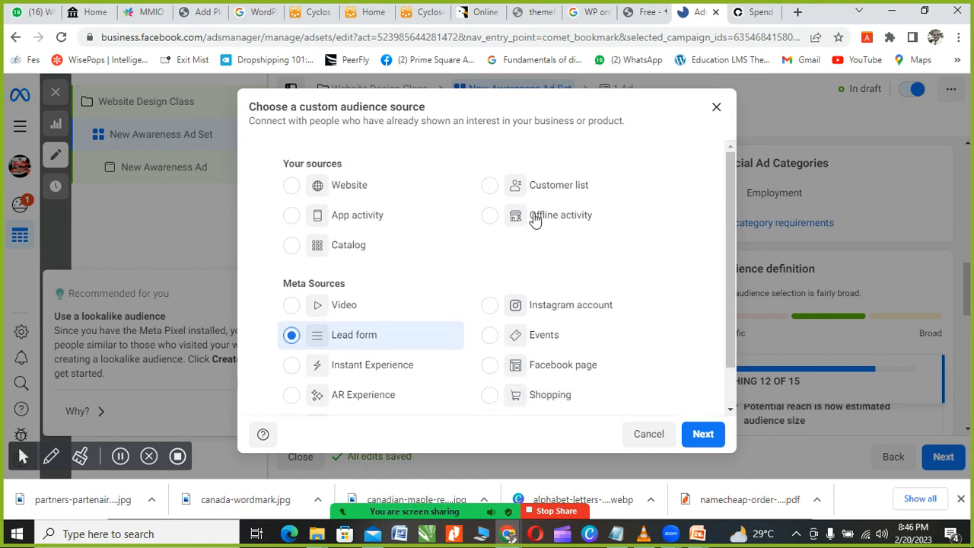
click(718, 109)
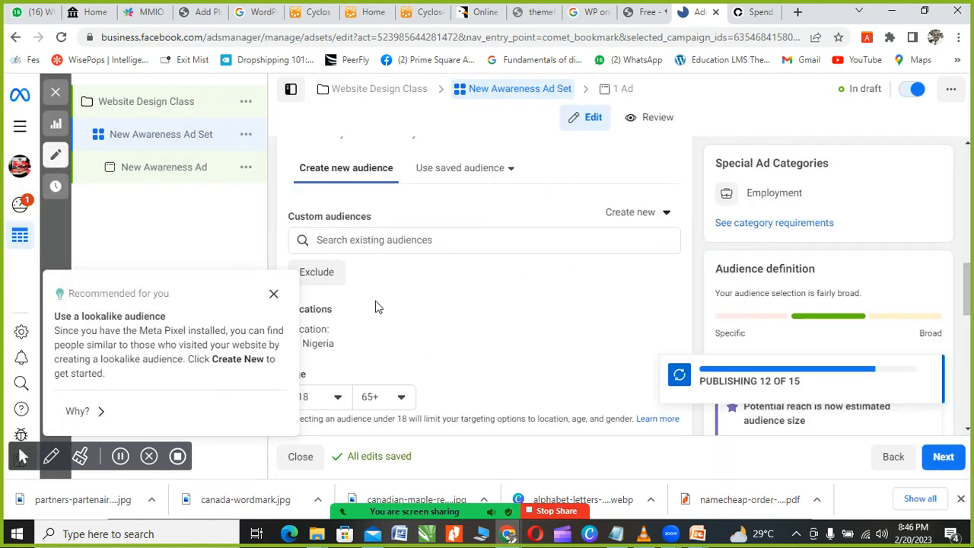
Step: Close the Recommended for you lookalike audience card
click(274, 295)
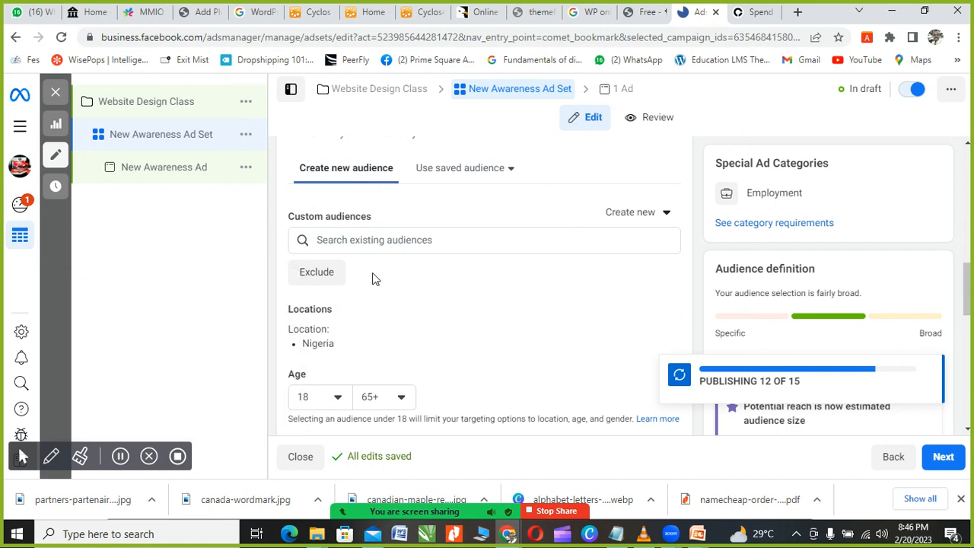
scroll(335, 293, down, 1)
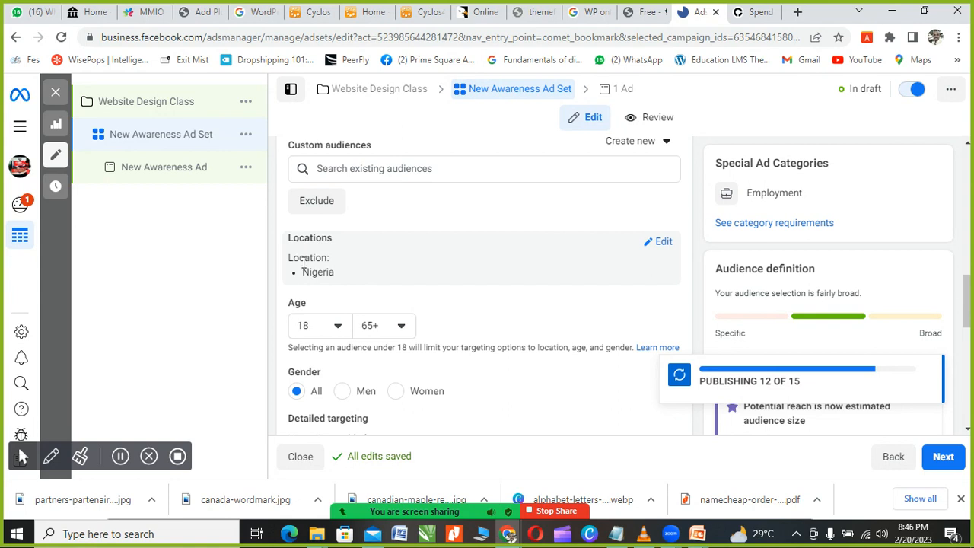
Step: Replace Nigeria with Calabar and Abuja, each at a 25-mile radius, as target locations
click(658, 245)
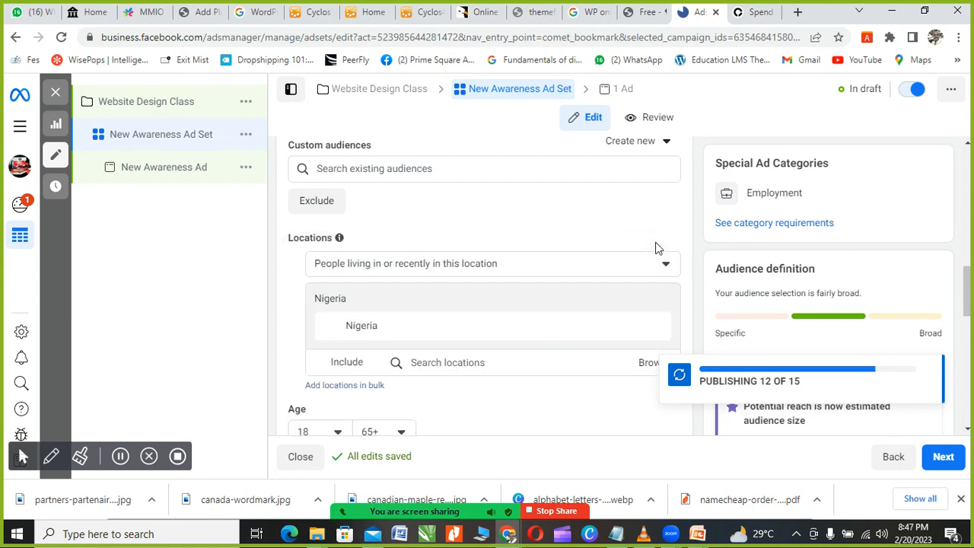
scroll(509, 294, down, 1)
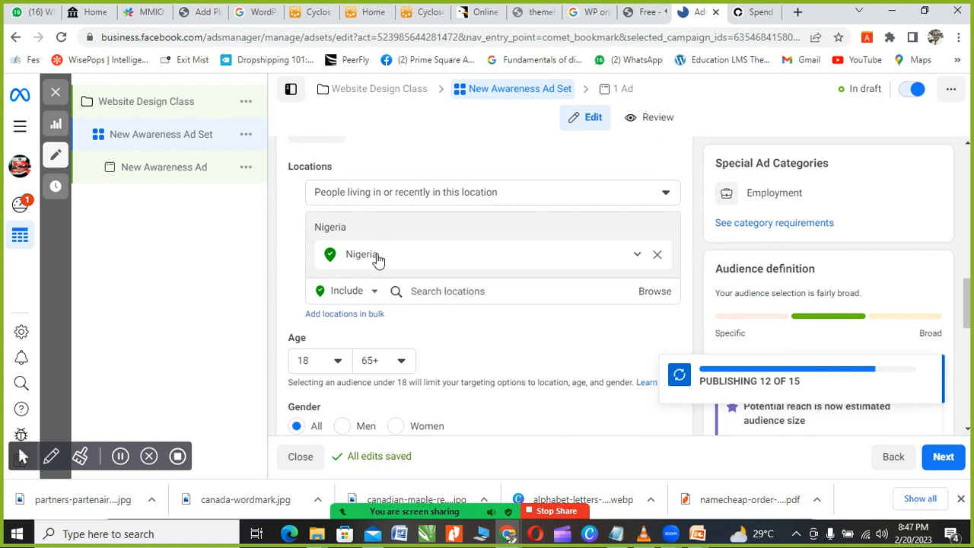
click(430, 290)
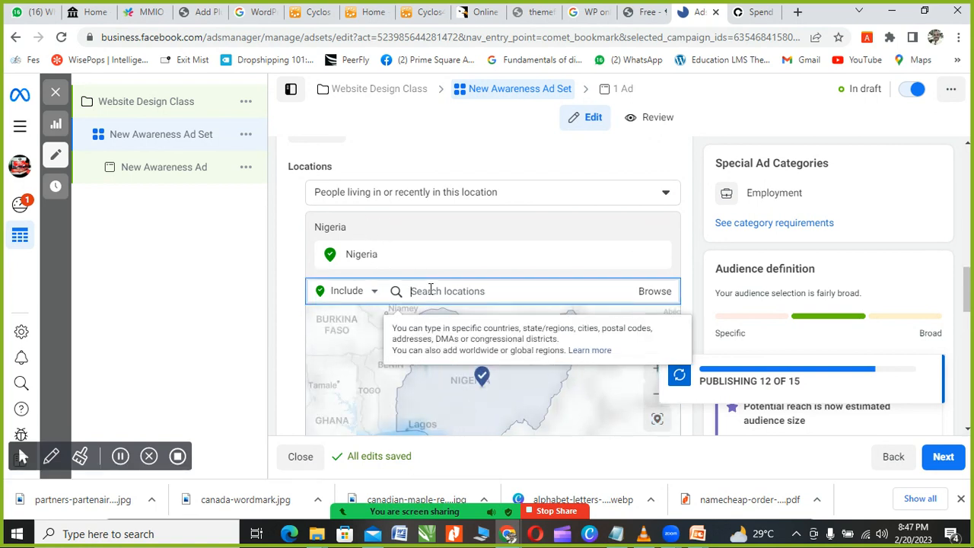
text(cala)
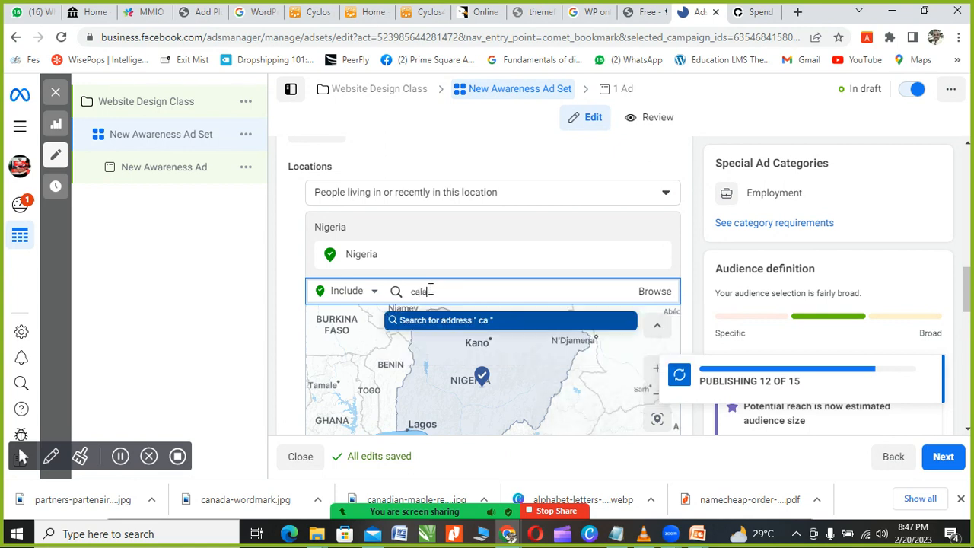
text(bar)
key(Return)
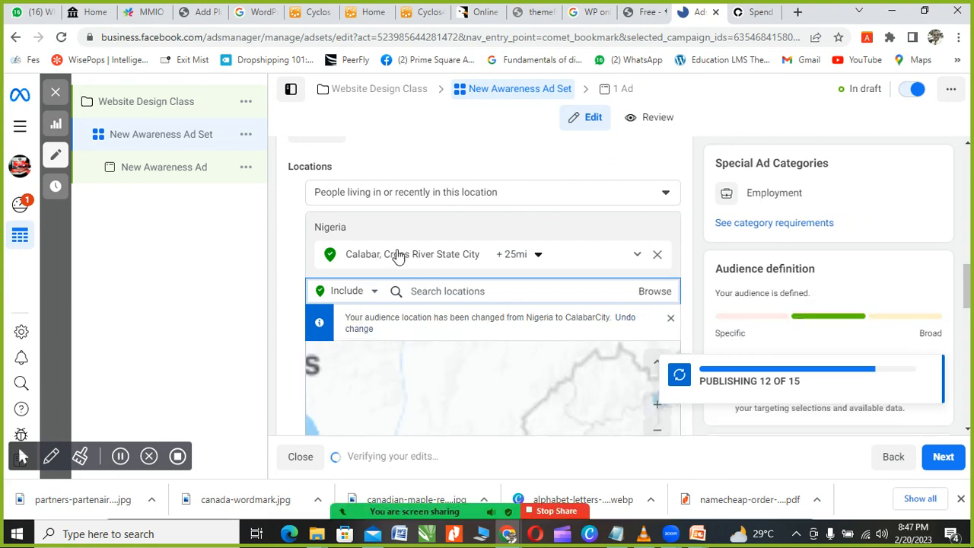
scroll(399, 254, down, 1)
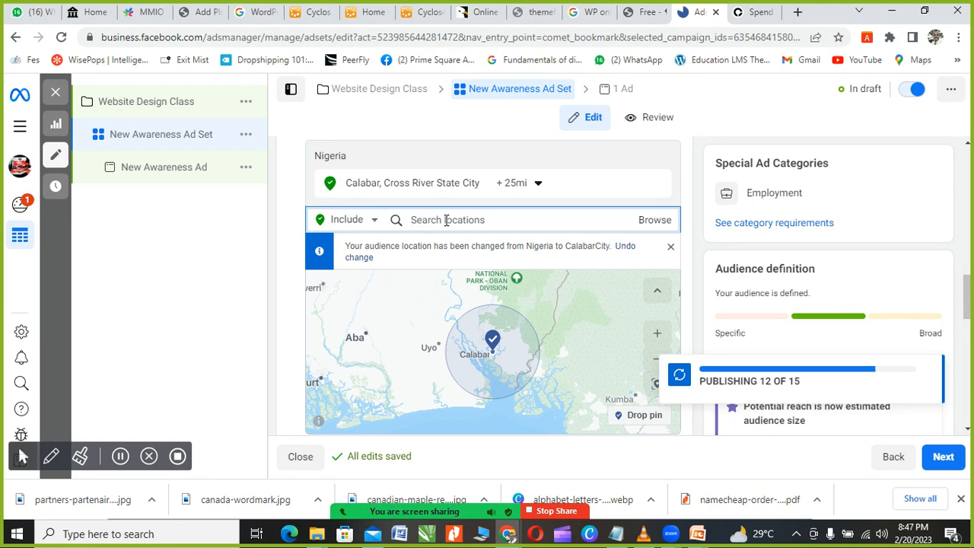
text(Abuja)
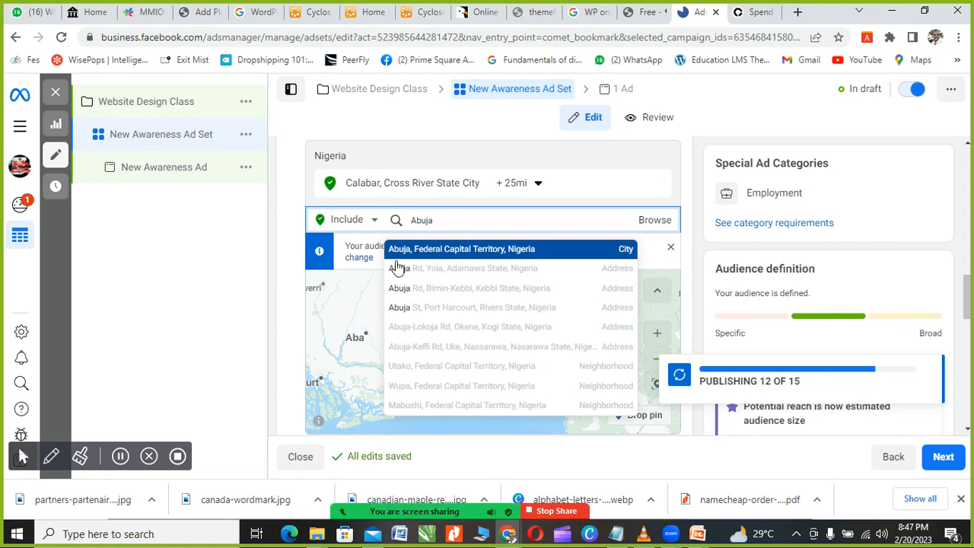
click(431, 253)
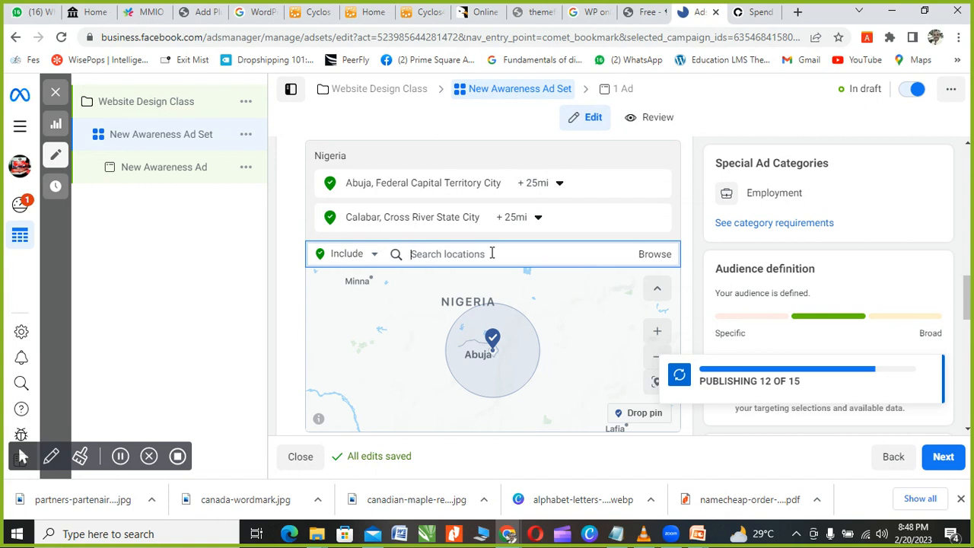
text(imo)
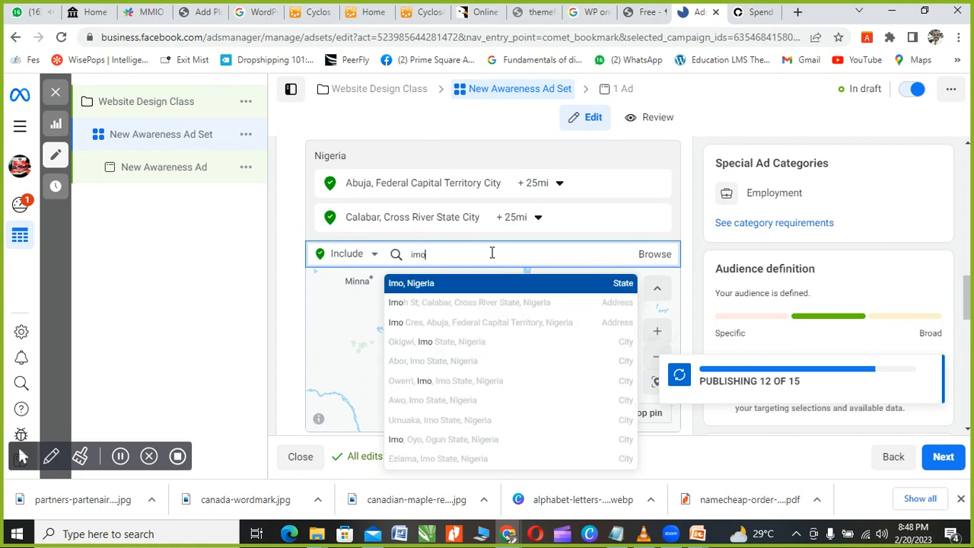
click(444, 280)
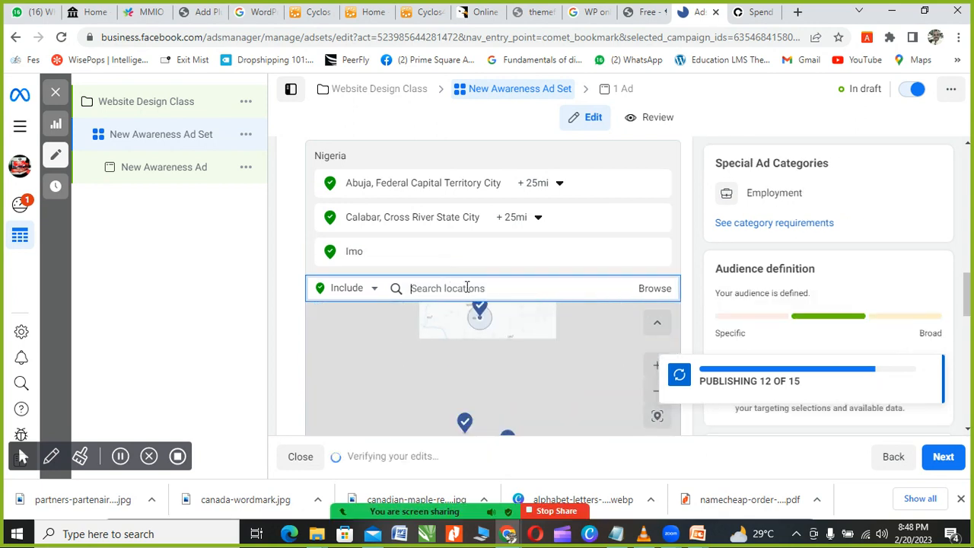
text(bana)
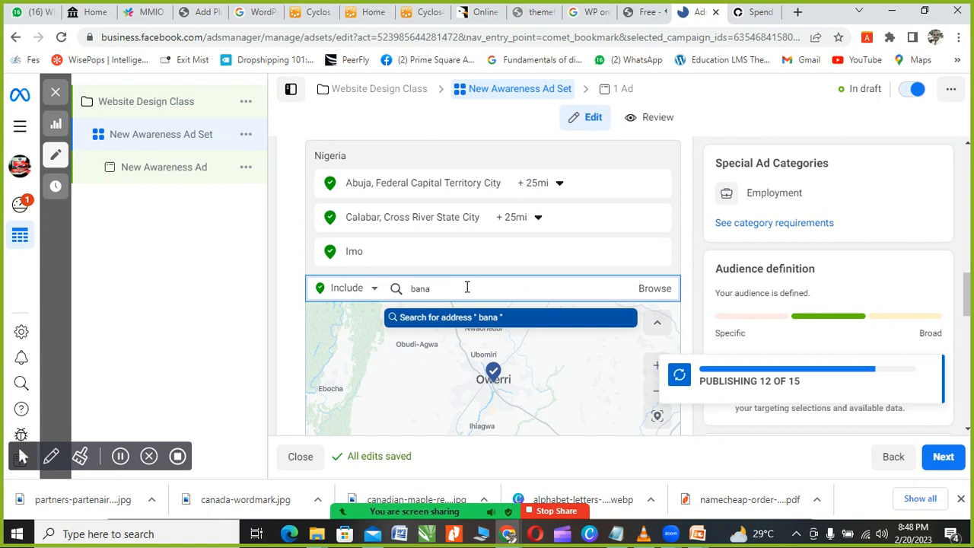
text(na )
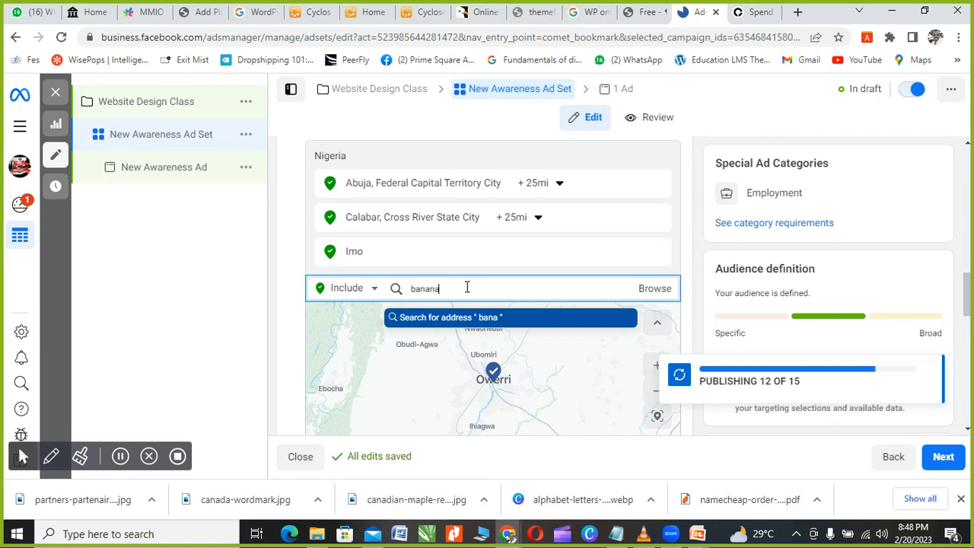
text(is)
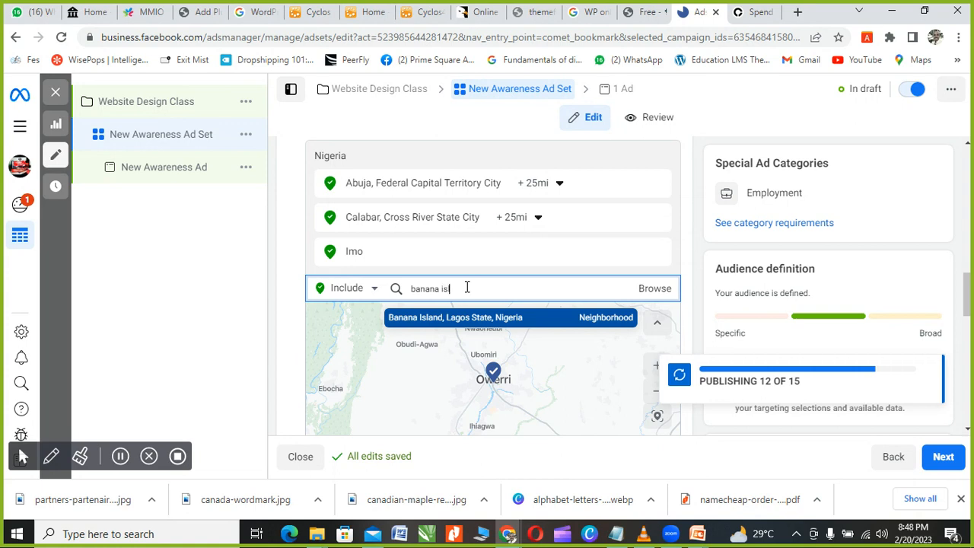
text(land)
click(429, 320)
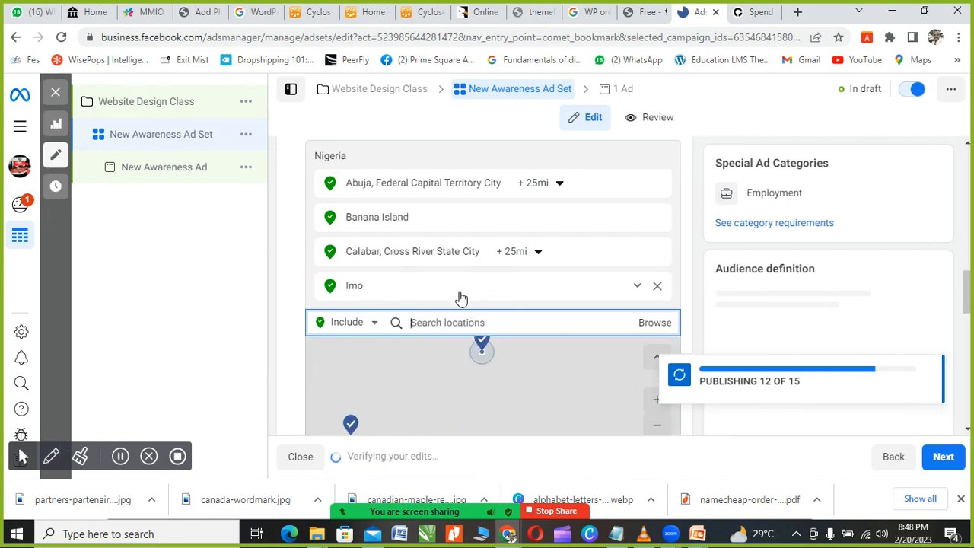
scroll(472, 293, down, 1)
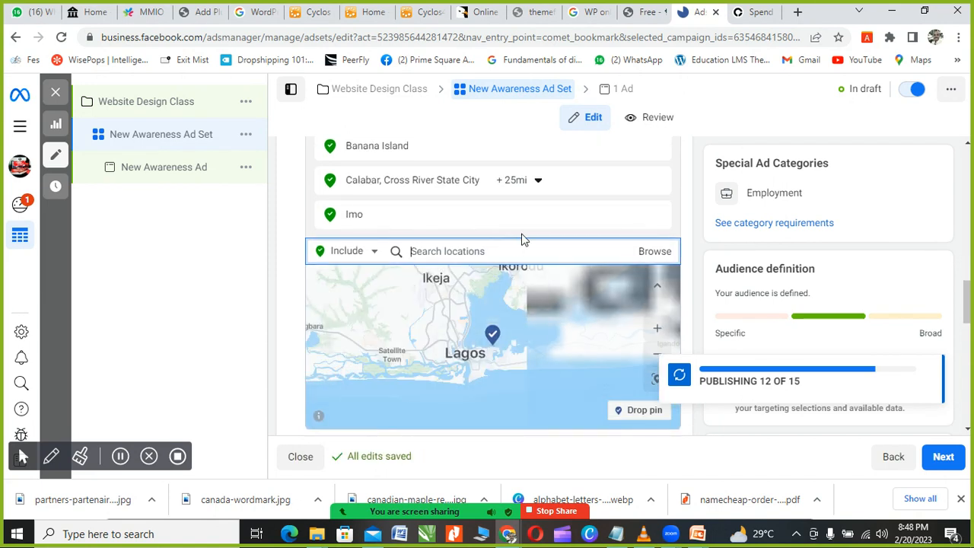
scroll(503, 215, down, 1)
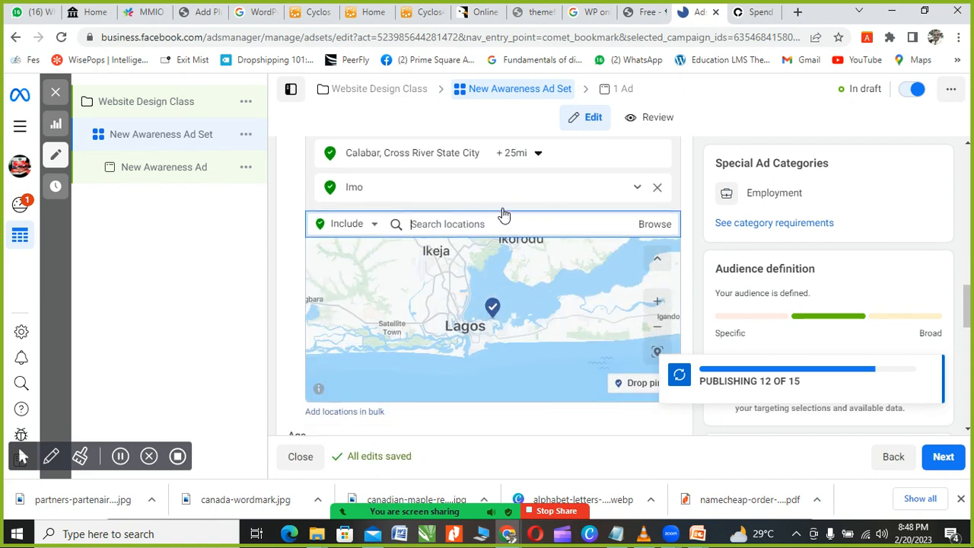
scroll(501, 193, up, 1)
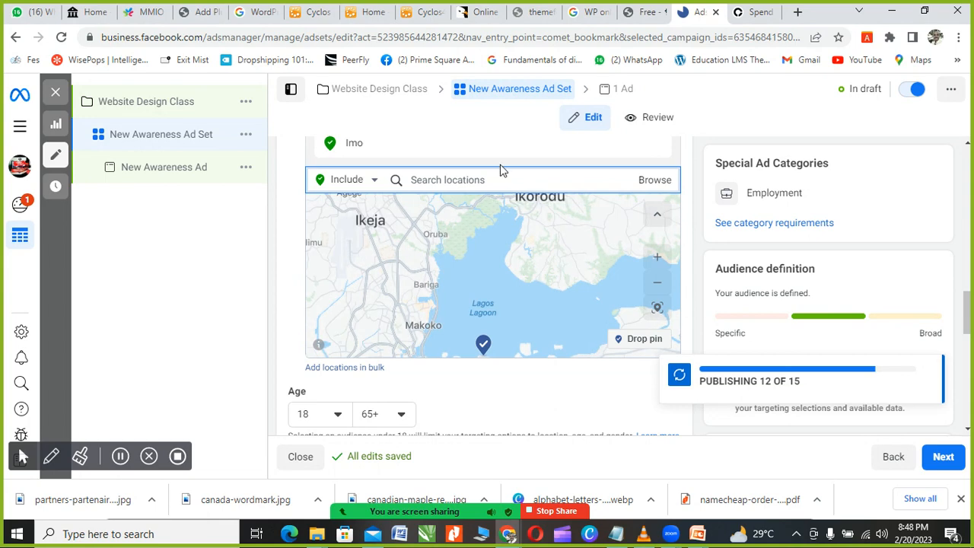
scroll(501, 193, up, 3)
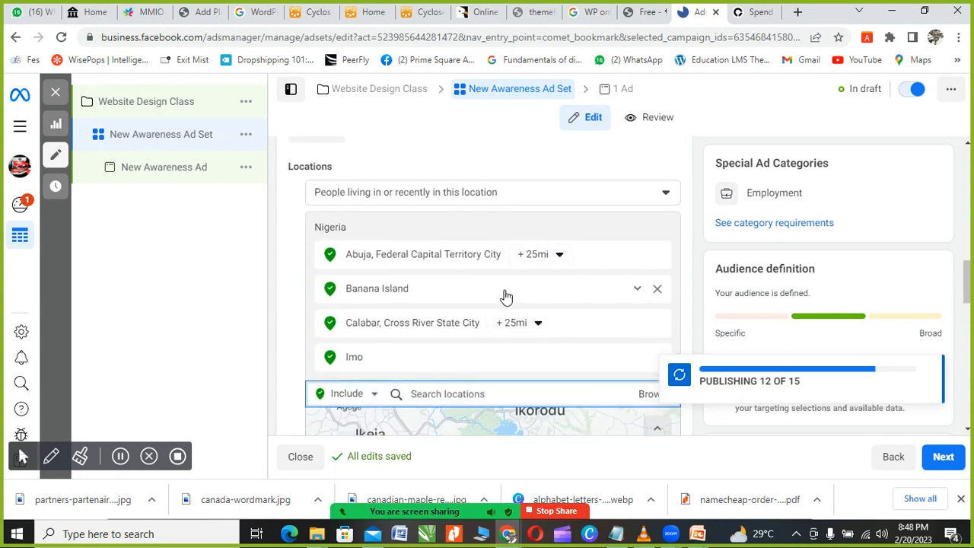
scroll(505, 293, down, 1)
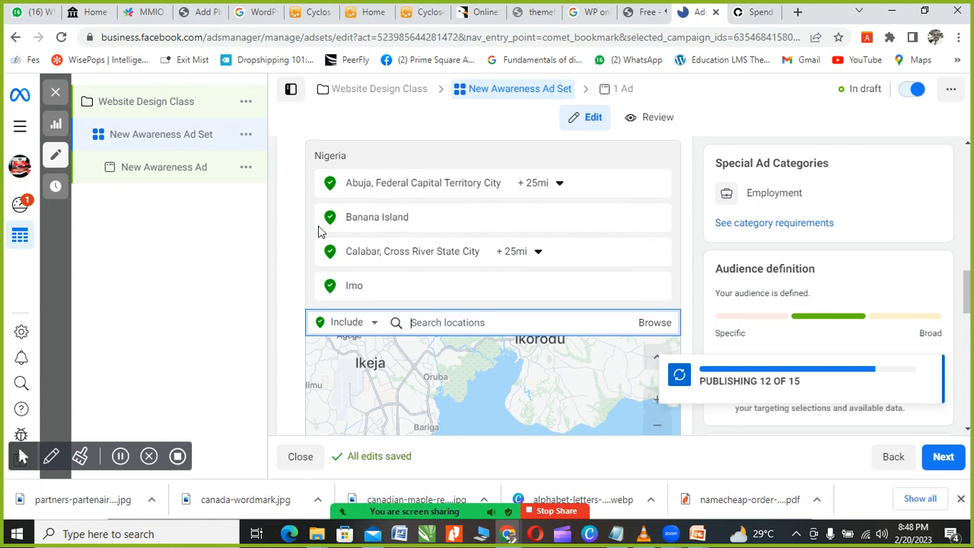
scroll(286, 250, down, 2)
scroll(294, 277, up, 3)
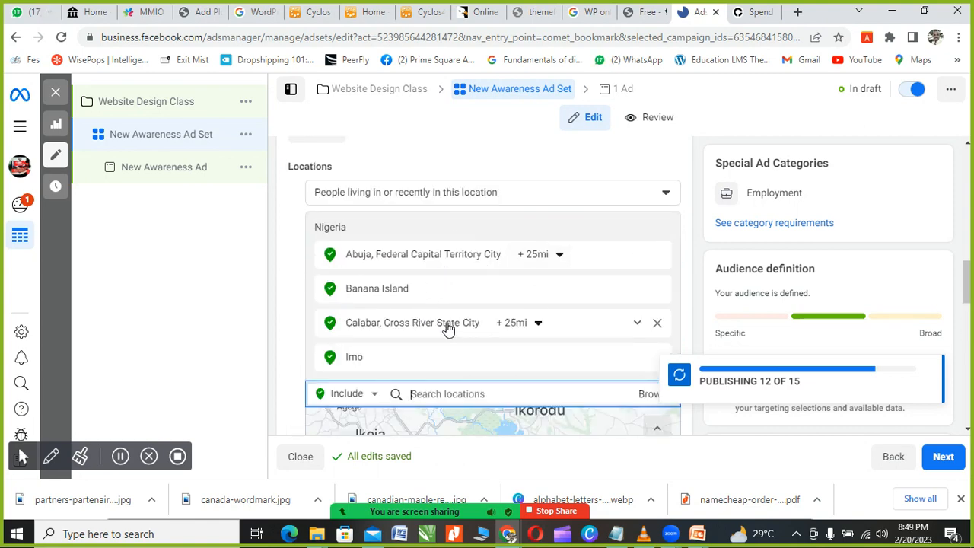
scroll(277, 295, down, 4)
scroll(278, 297, down, 2)
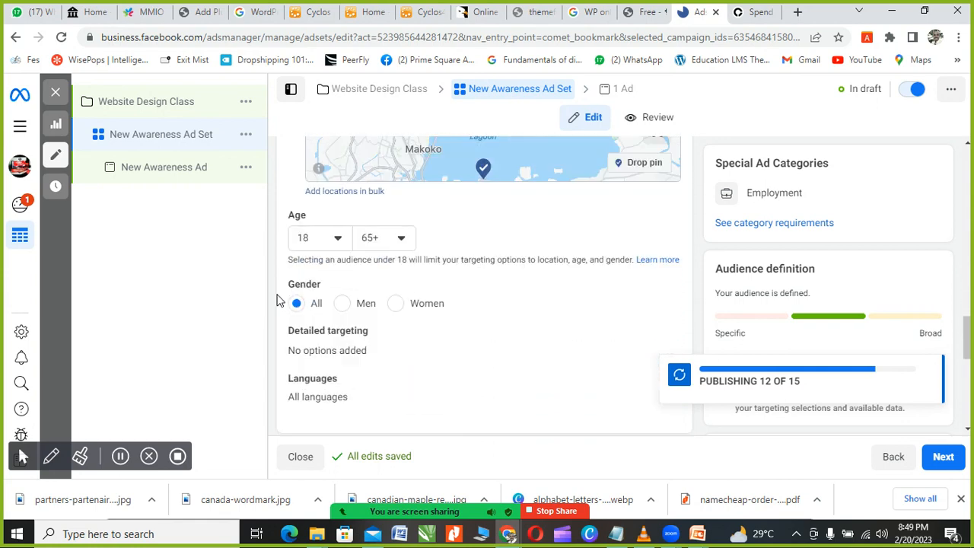
scroll(332, 289, up, 1)
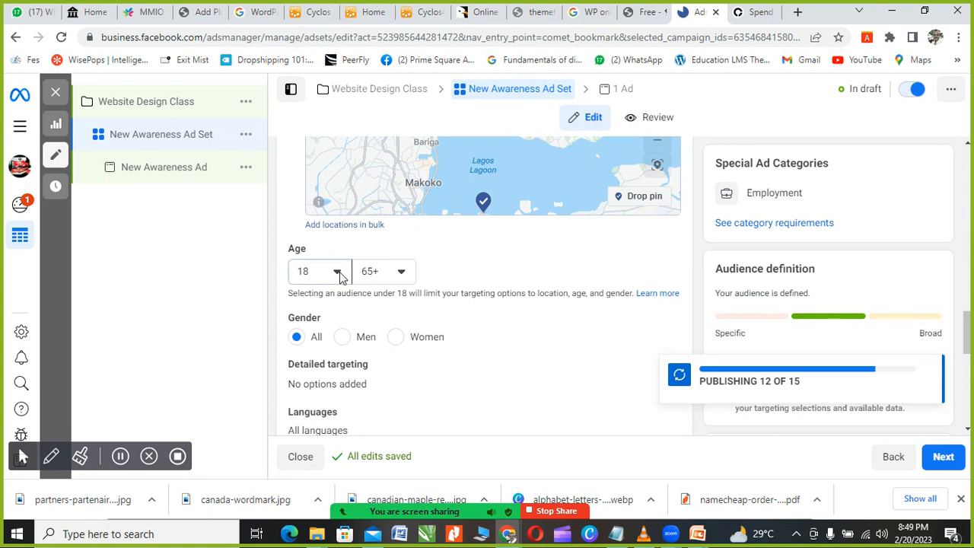
Step: Change the audience minimum age from 18 to 35, keeping the range 35 to 65+
click(340, 277)
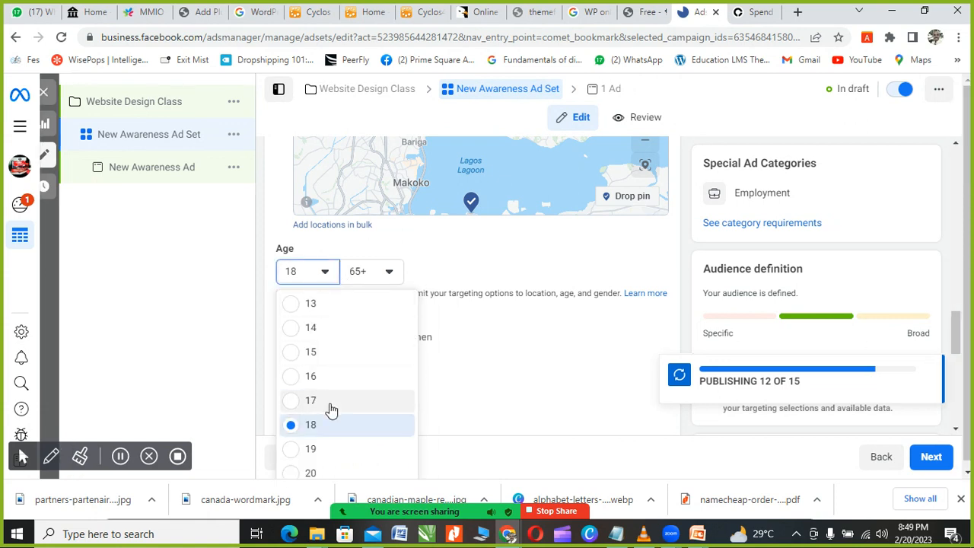
scroll(329, 408, down, 1)
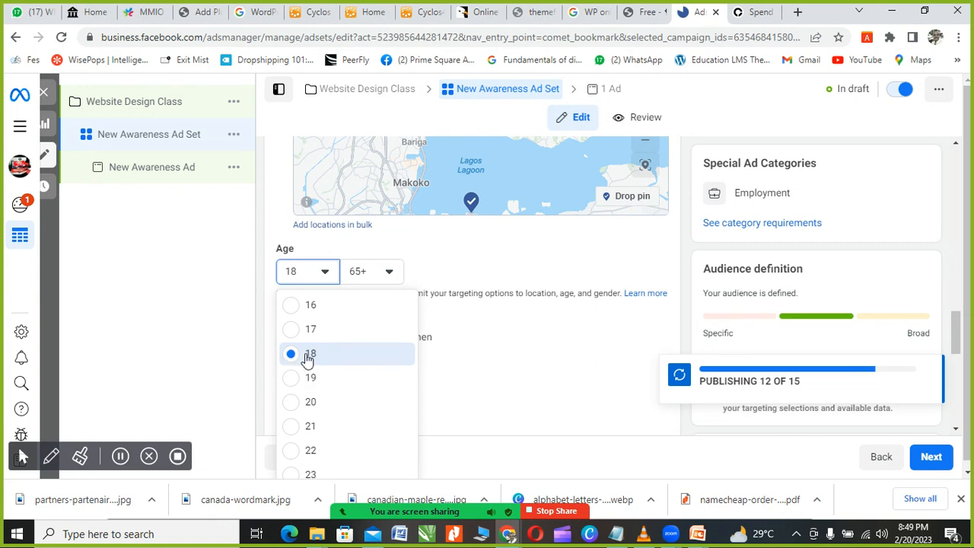
scroll(318, 362, down, 2)
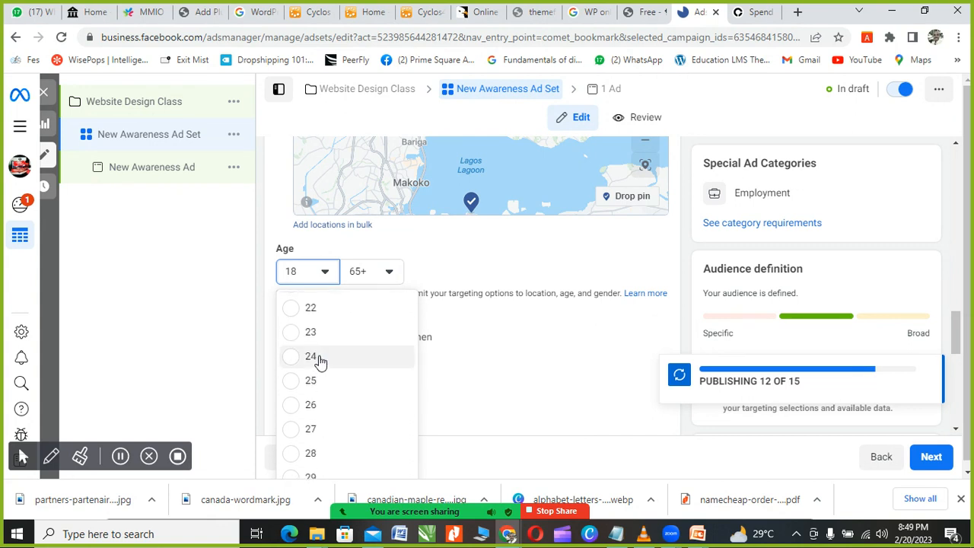
scroll(328, 390, down, 3)
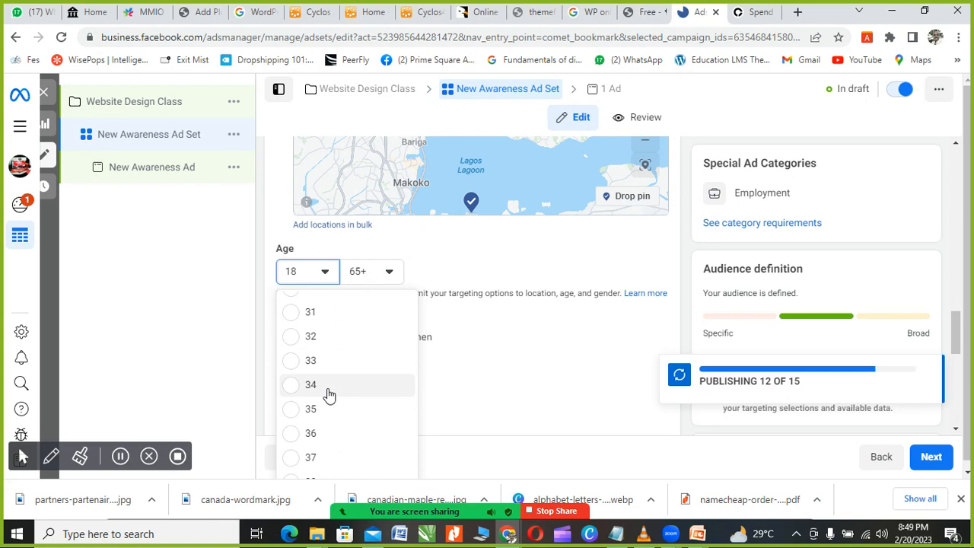
scroll(304, 388, up, 2)
scroll(316, 411, down, 1)
scroll(320, 415, down, 4)
scroll(324, 414, up, 2)
scroll(323, 414, up, 6)
scroll(320, 411, down, 5)
scroll(315, 411, down, 2)
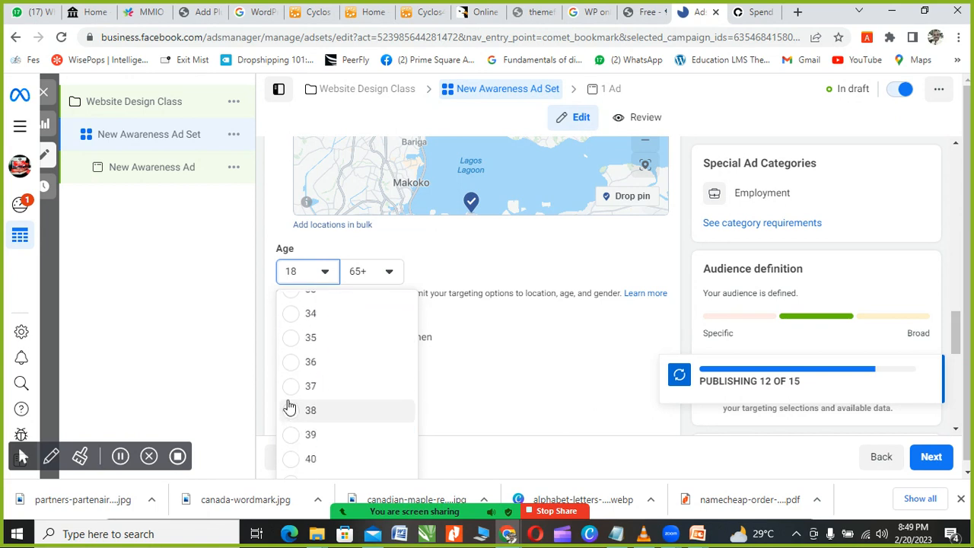
click(290, 343)
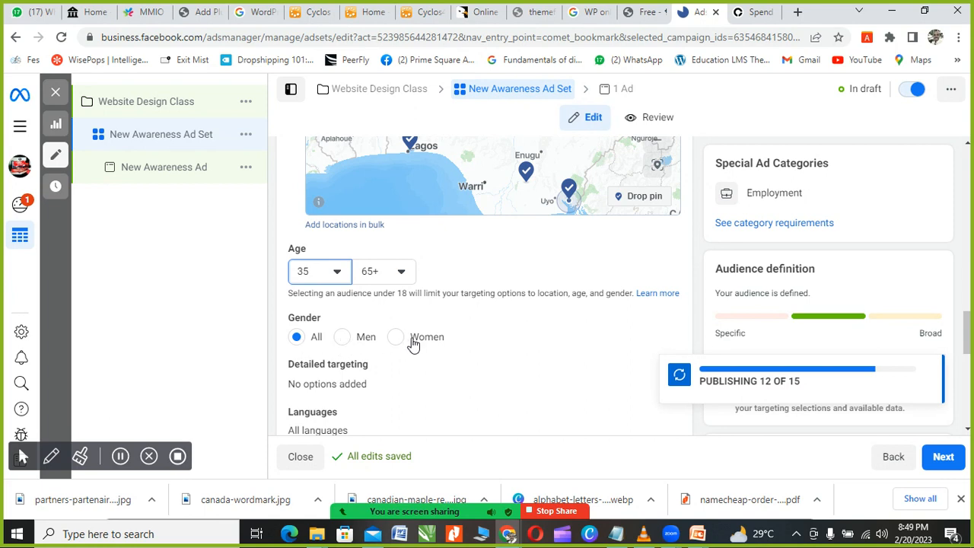
click(343, 337)
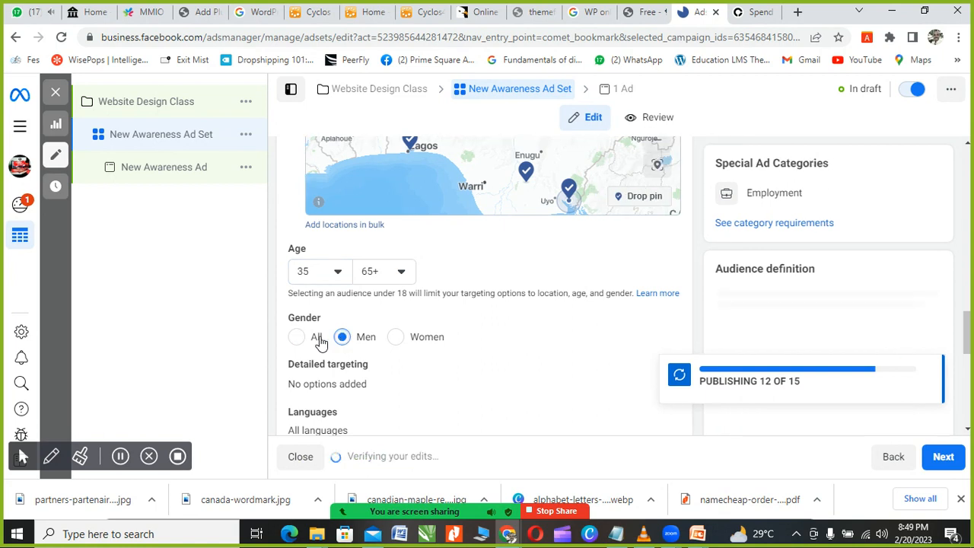
click(299, 339)
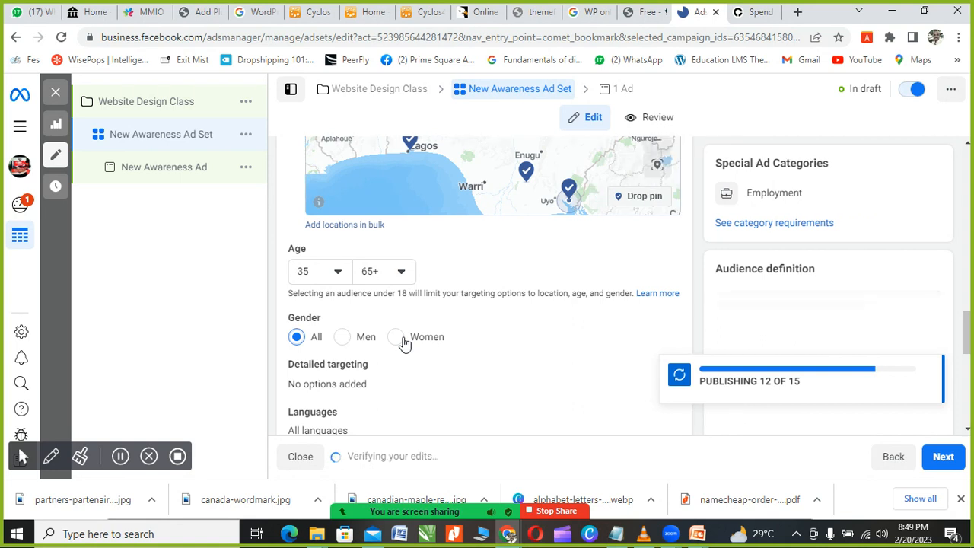
click(341, 344)
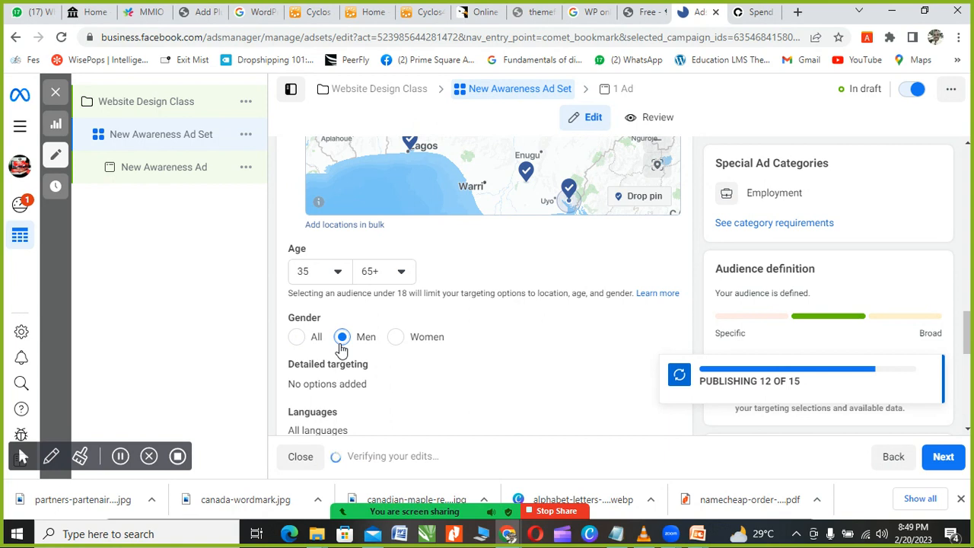
click(395, 341)
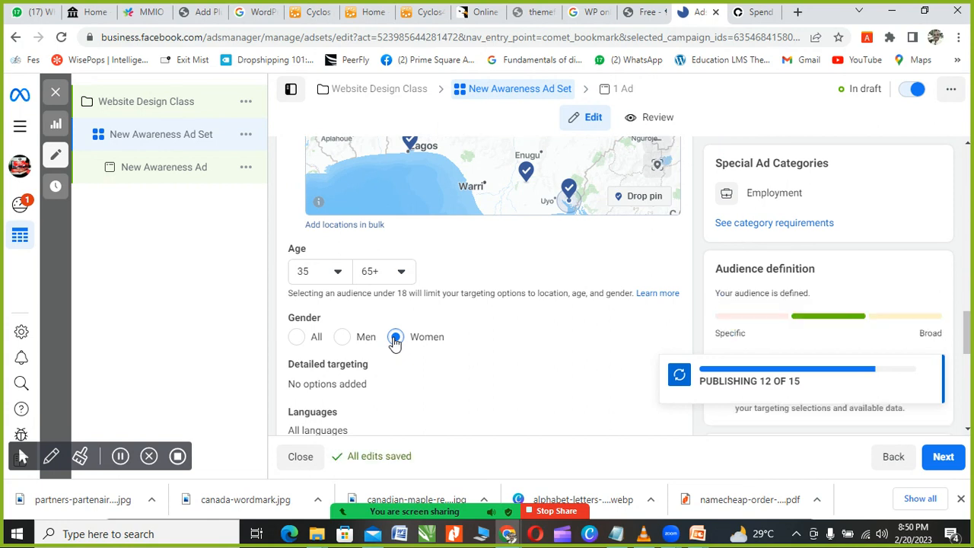
click(299, 339)
scroll(320, 344, down, 2)
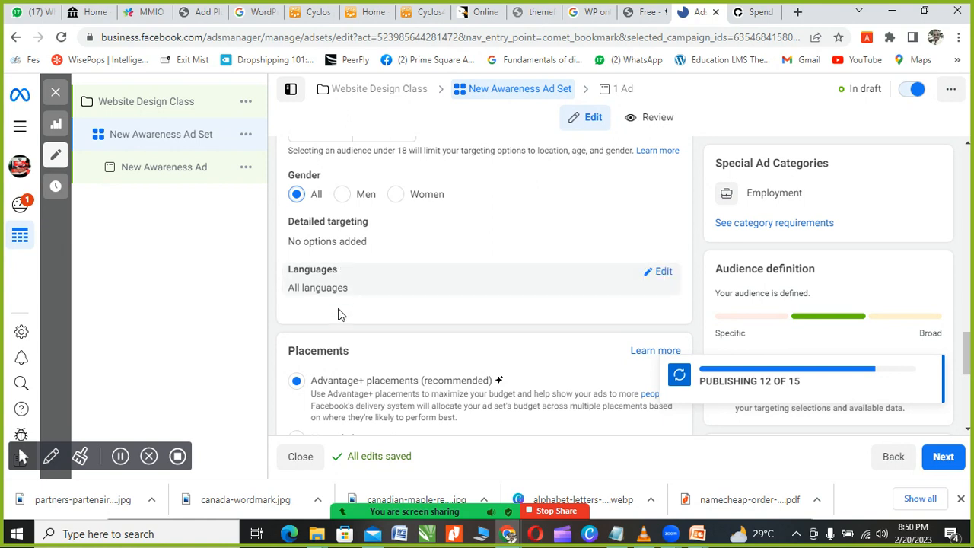
click(661, 275)
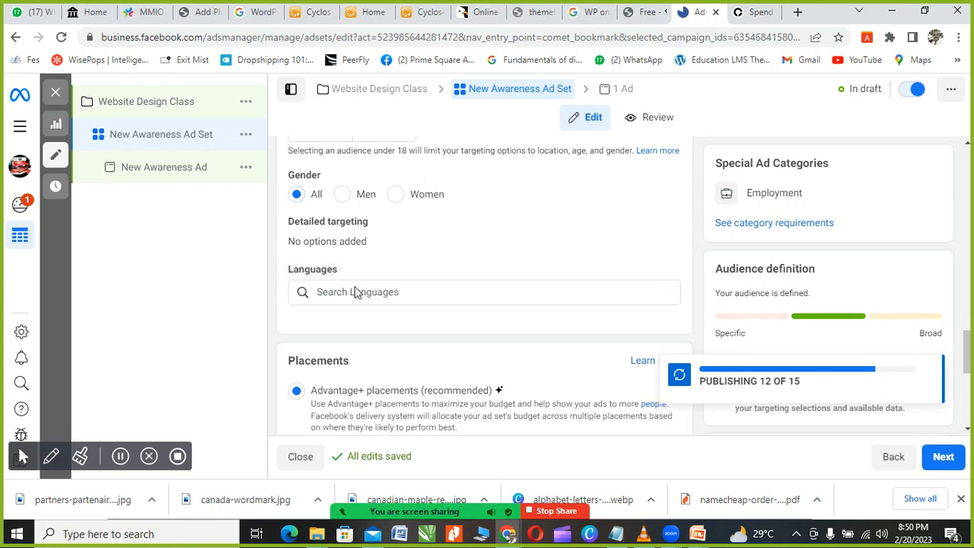
Step: Show more placement options so Brand Safety and Inventory Filter settings appear
scroll(358, 331, down, 3)
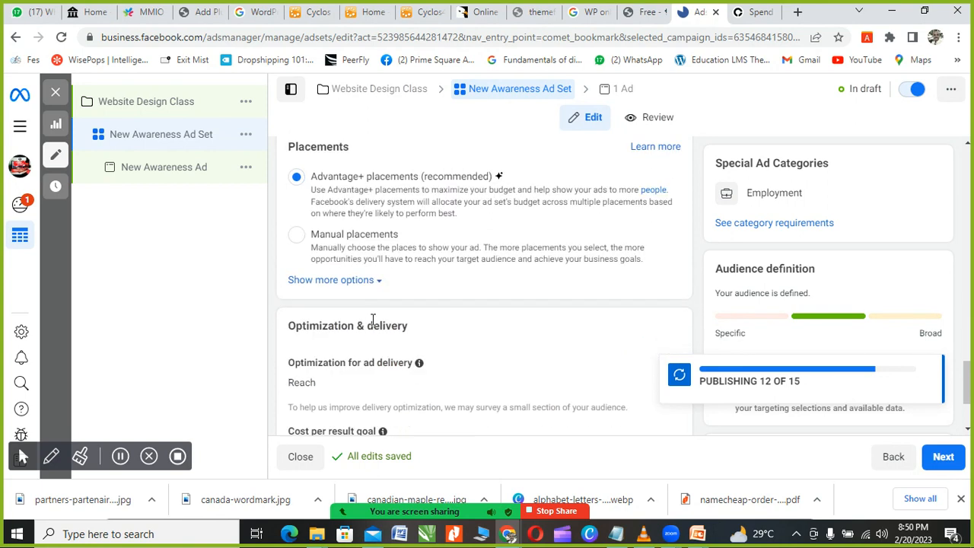
scroll(378, 291, up, 1)
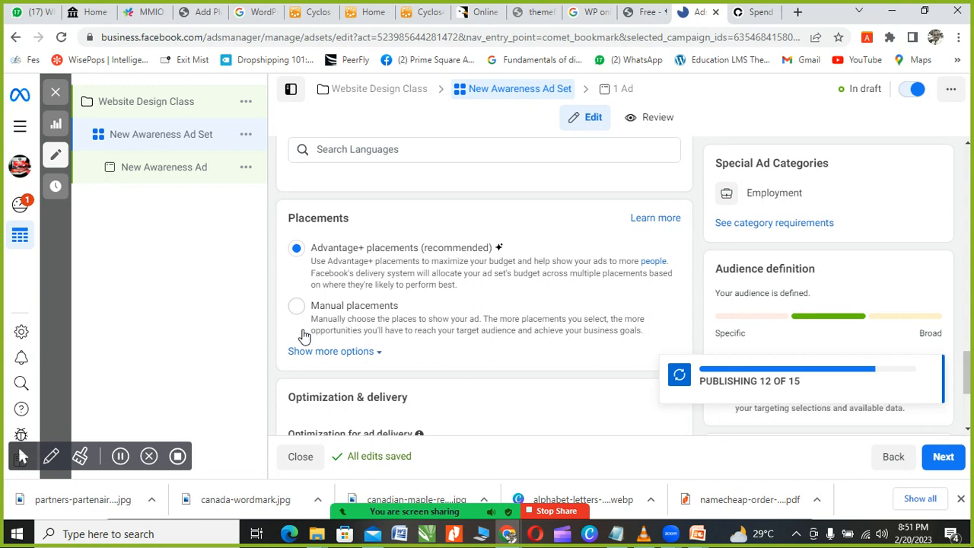
click(381, 353)
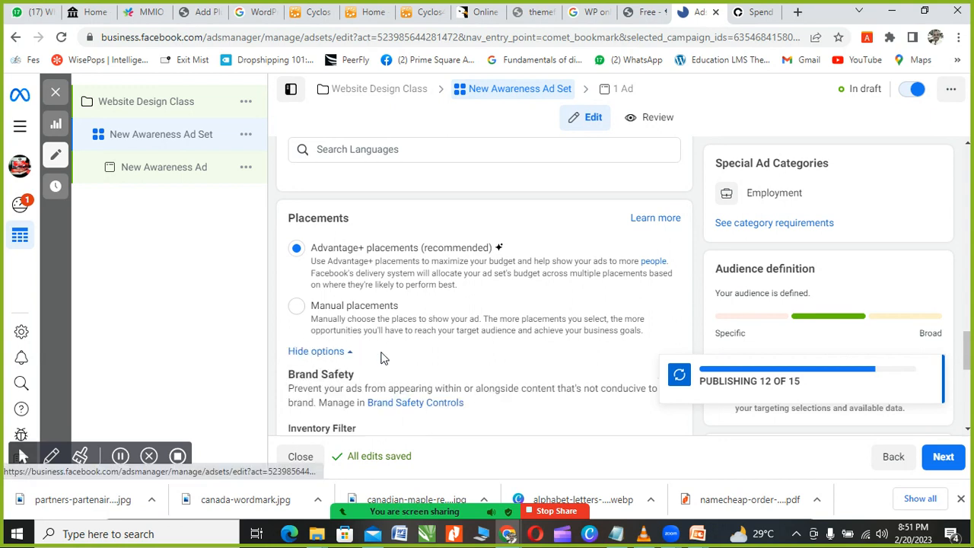
Step: Open the Brand Safety Controls link under Brand Safety in a new browser tab
scroll(380, 356, down, 1)
scroll(376, 347, down, 1)
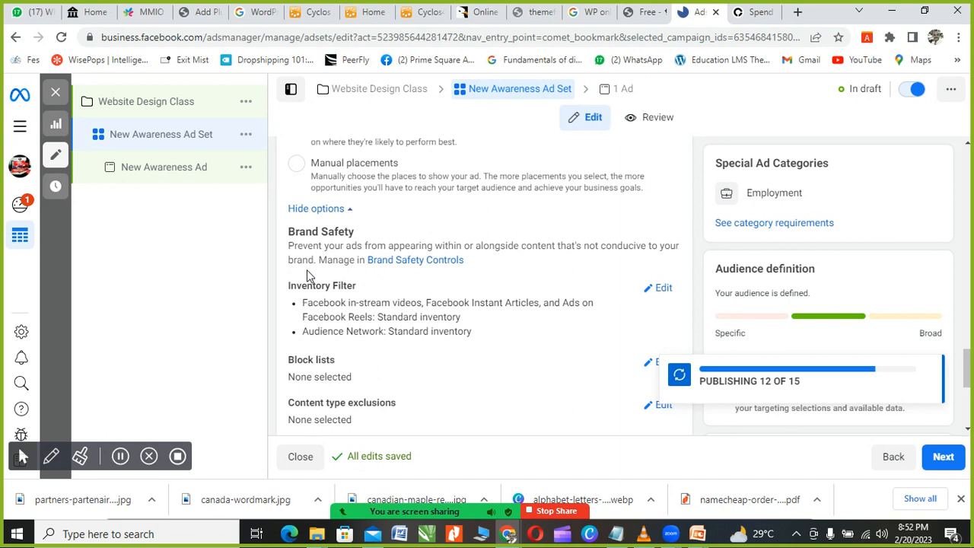
click(408, 260)
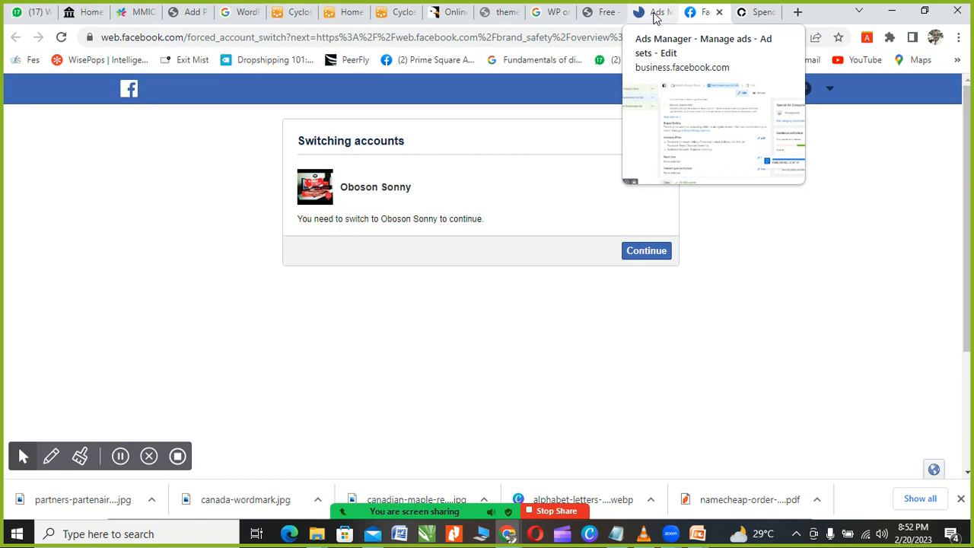
Step: Return to the Ads Manager ad set page showing Standard inventory filtering
click(654, 14)
scroll(358, 289, down, 2)
scroll(337, 254, up, 1)
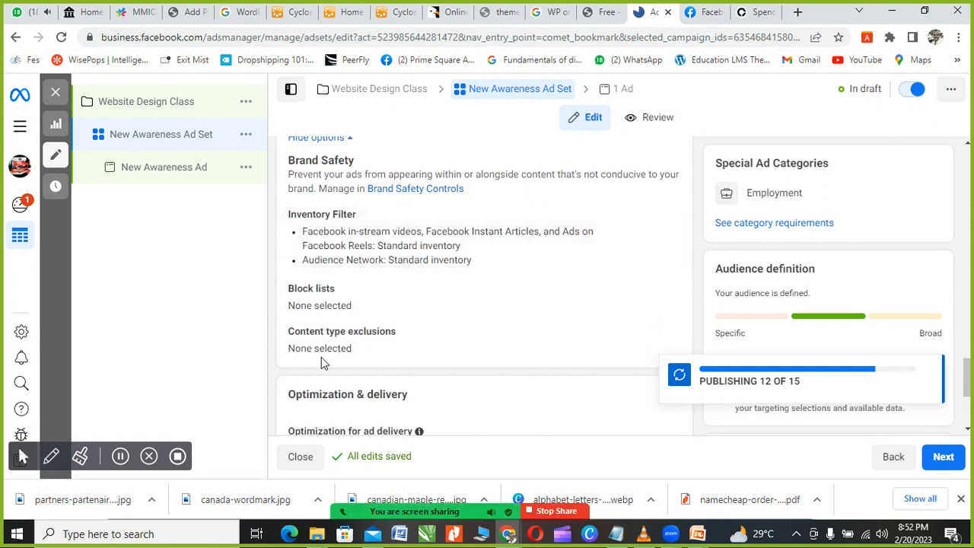
Step: Expand Block lists and start a new block list, then close the account-switching page
click(661, 293)
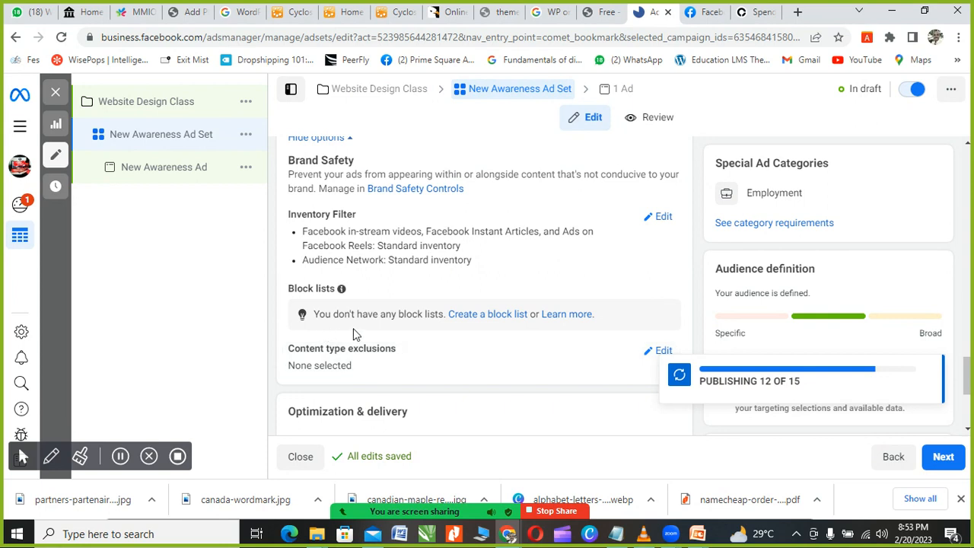
click(481, 323)
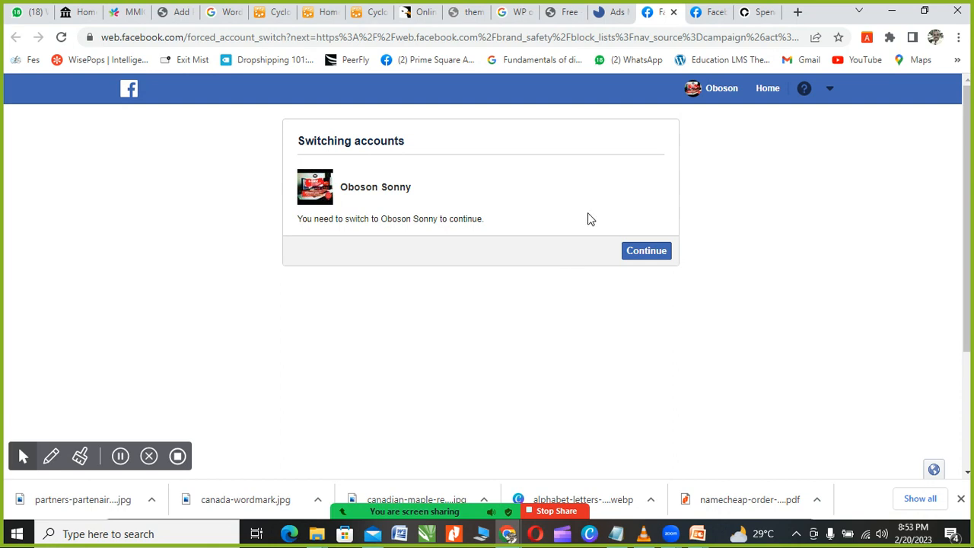
click(673, 13)
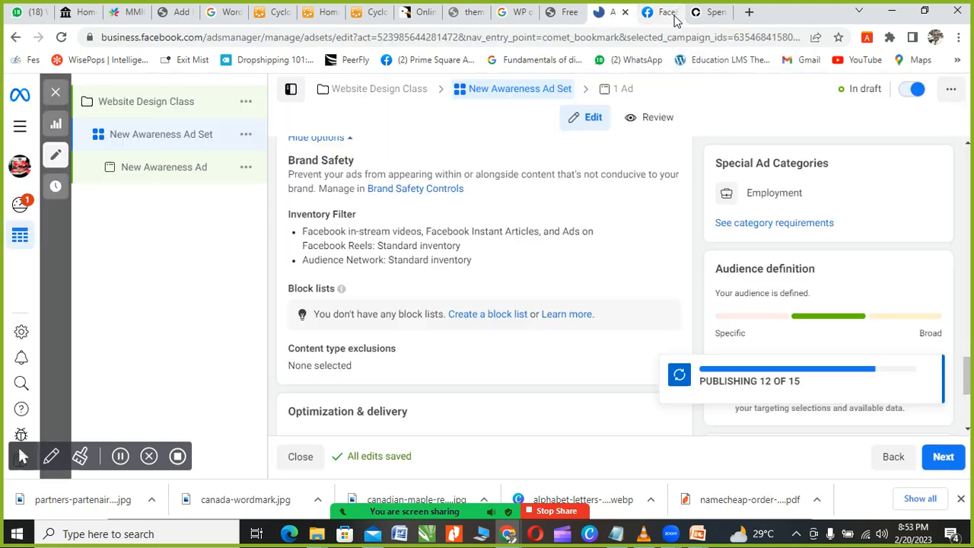
Step: Show more options under Optimization & delivery to reveal Frequency cap and When you get charged
scroll(406, 296, down, 2)
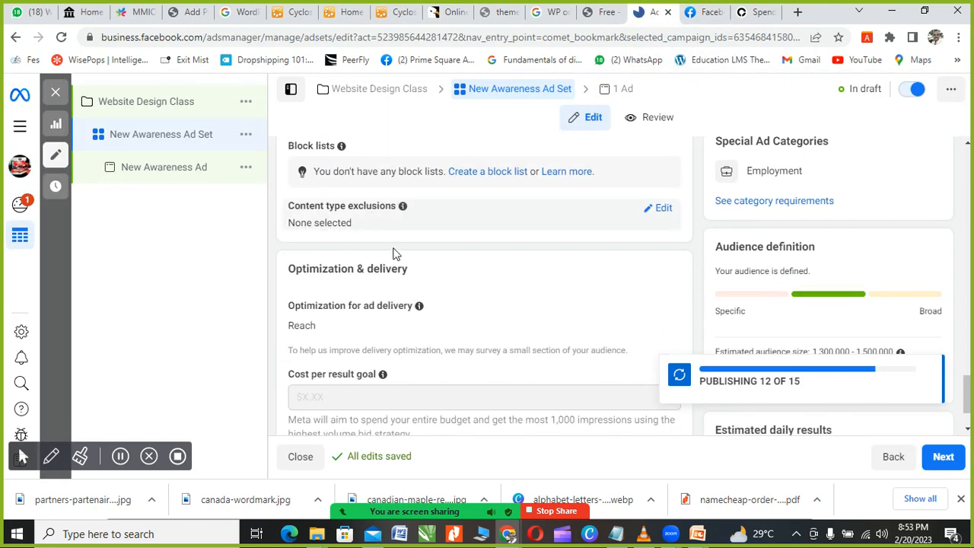
scroll(411, 297, up, 1)
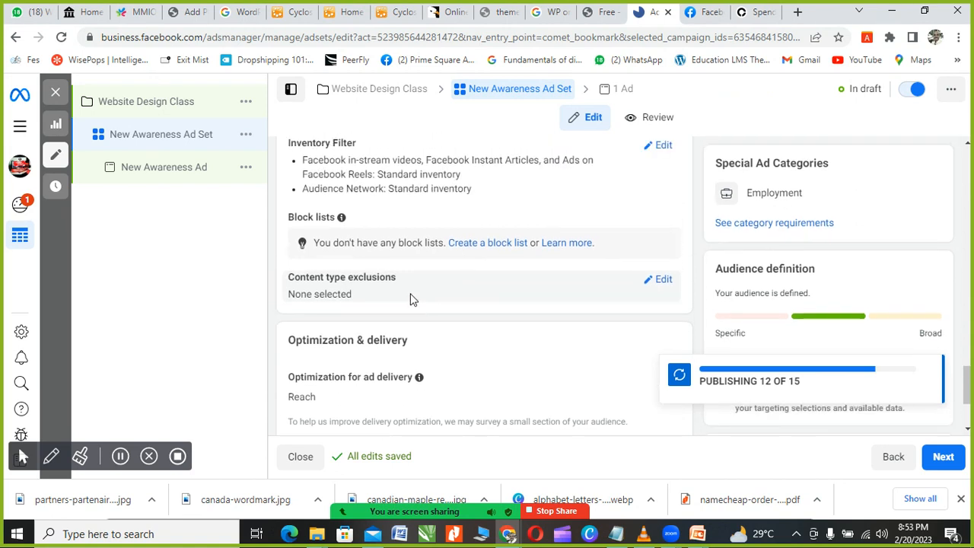
scroll(400, 305, down, 1)
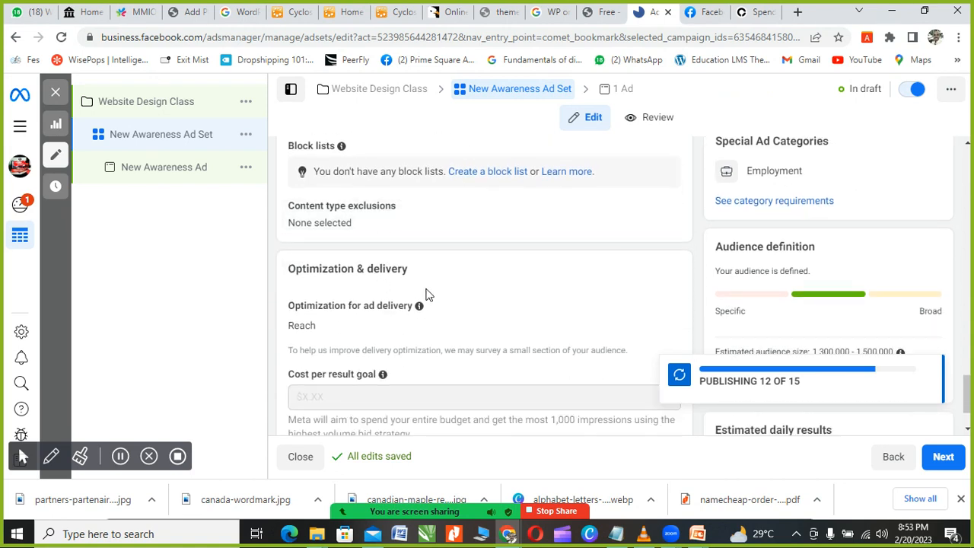
scroll(427, 295, down, 1)
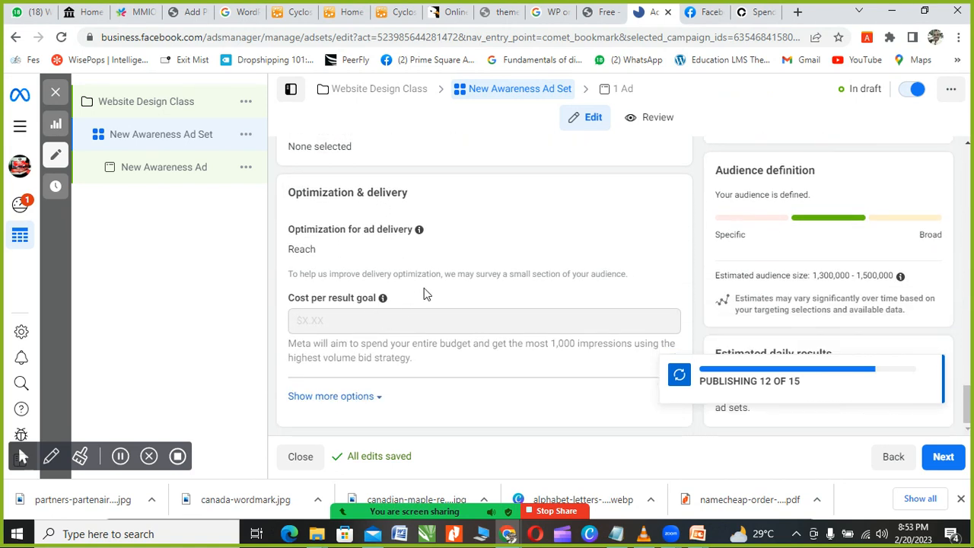
scroll(426, 295, up, 6)
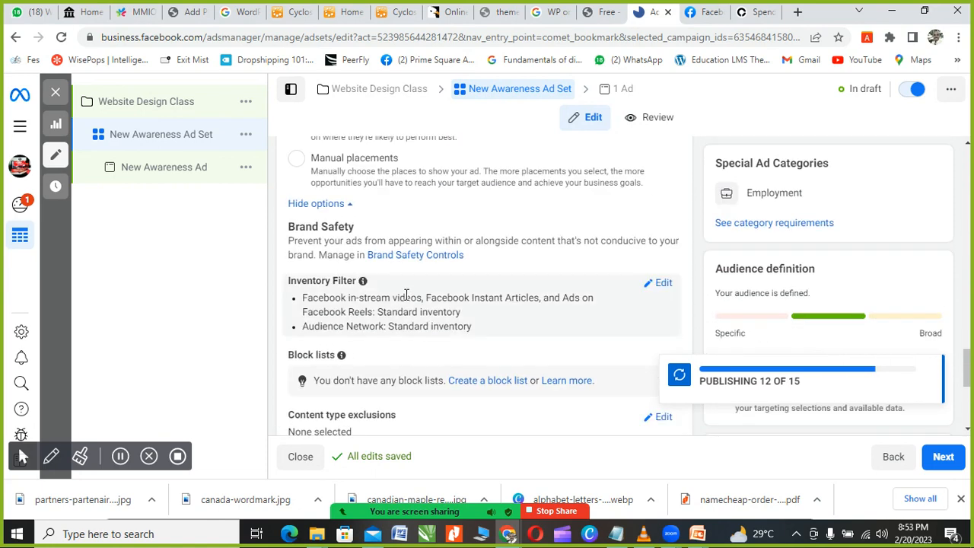
scroll(332, 344, down, 1)
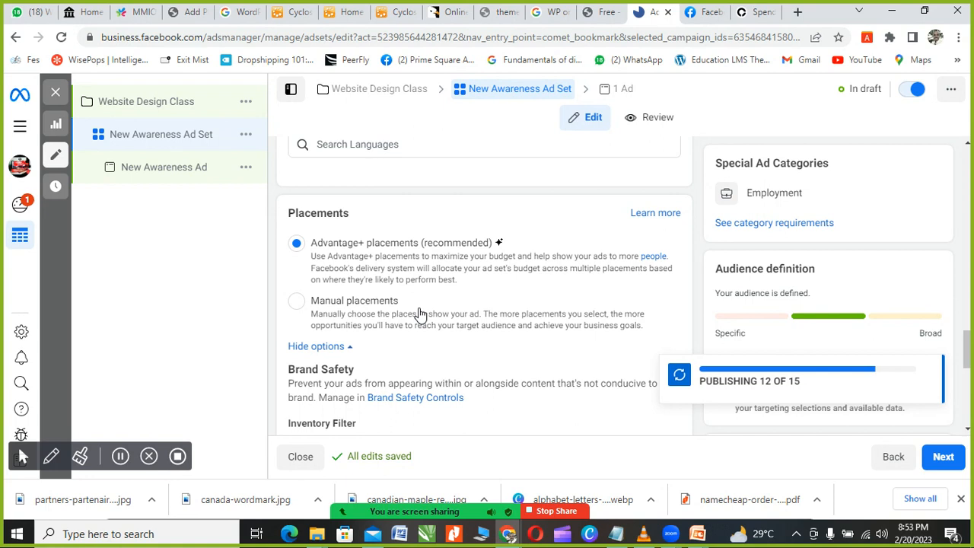
scroll(419, 314, down, 3)
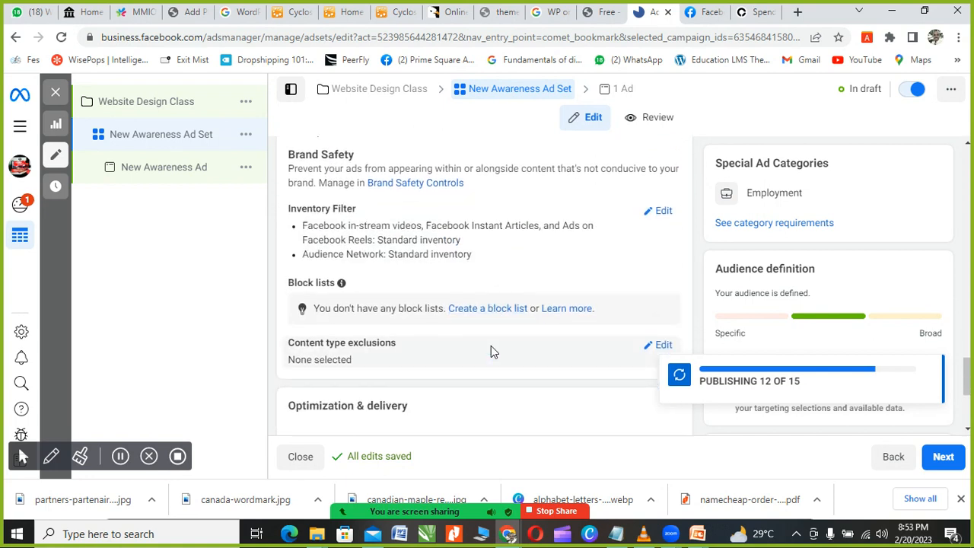
scroll(490, 346, down, 3)
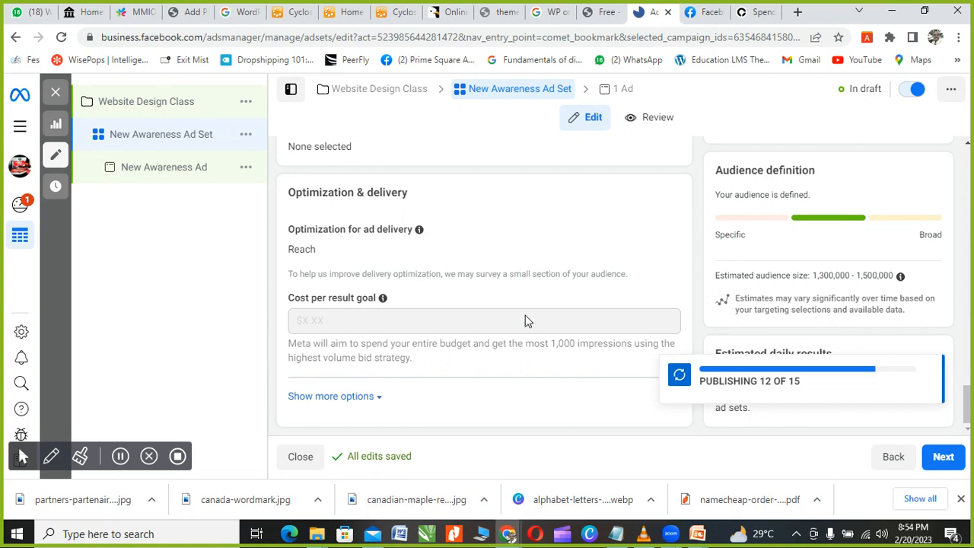
scroll(465, 297, up, 5)
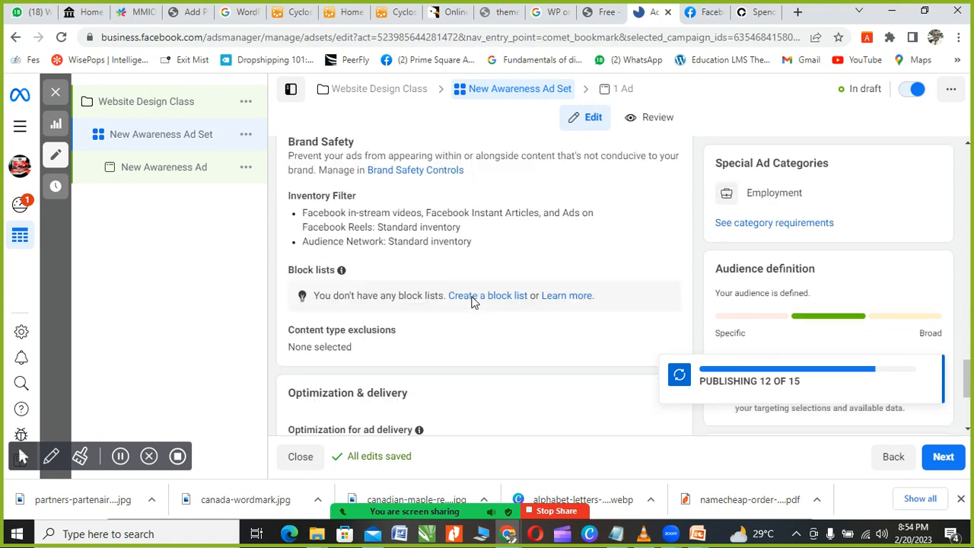
scroll(467, 303, up, 2)
scroll(403, 327, down, 5)
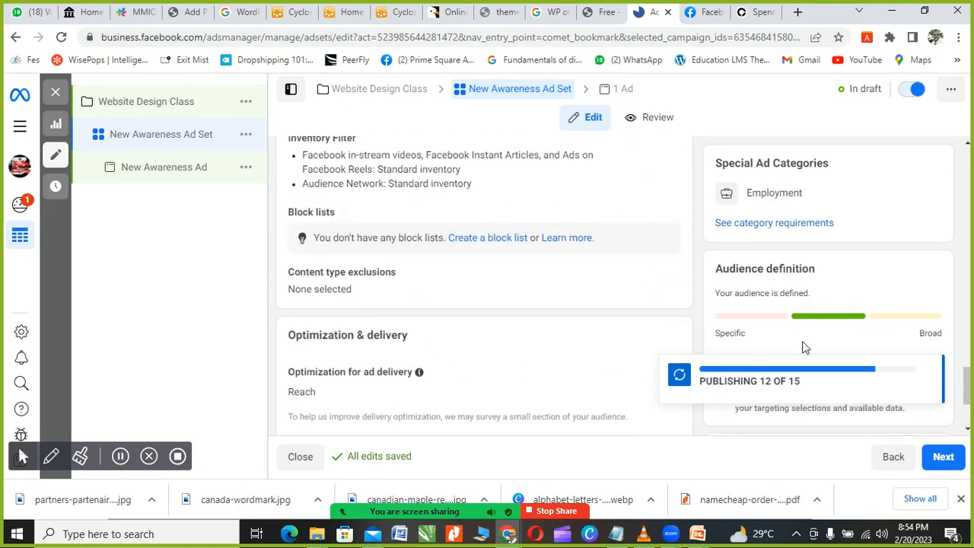
drag(802, 344, 633, 322)
scroll(487, 341, down, 2)
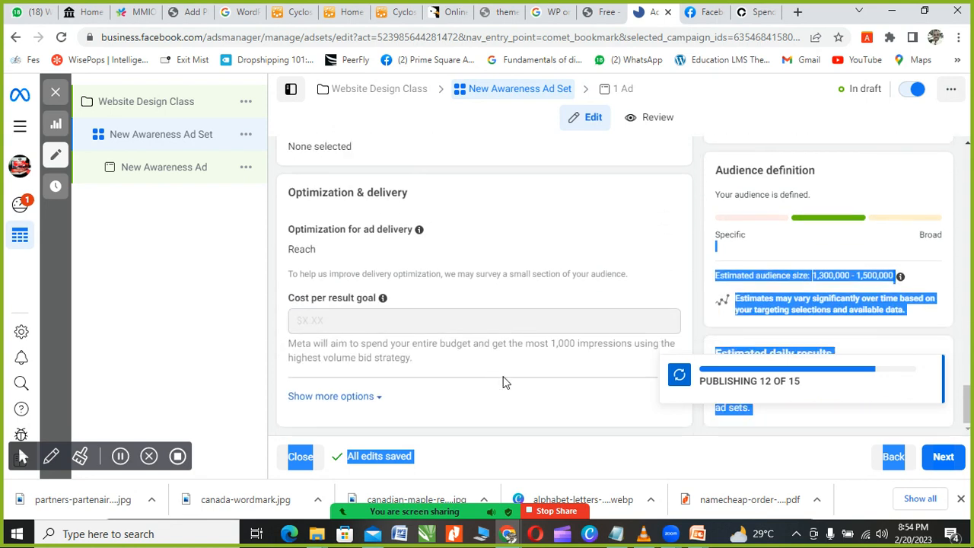
click(370, 397)
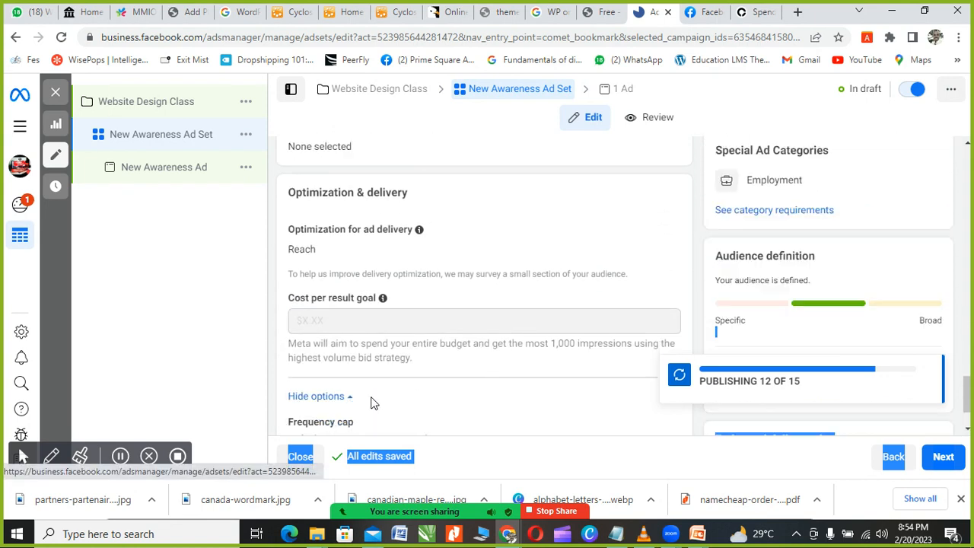
Step: Make the Frequency cap (1 impression every 7 days) editable via its Edit pencil
scroll(379, 402, down, 1)
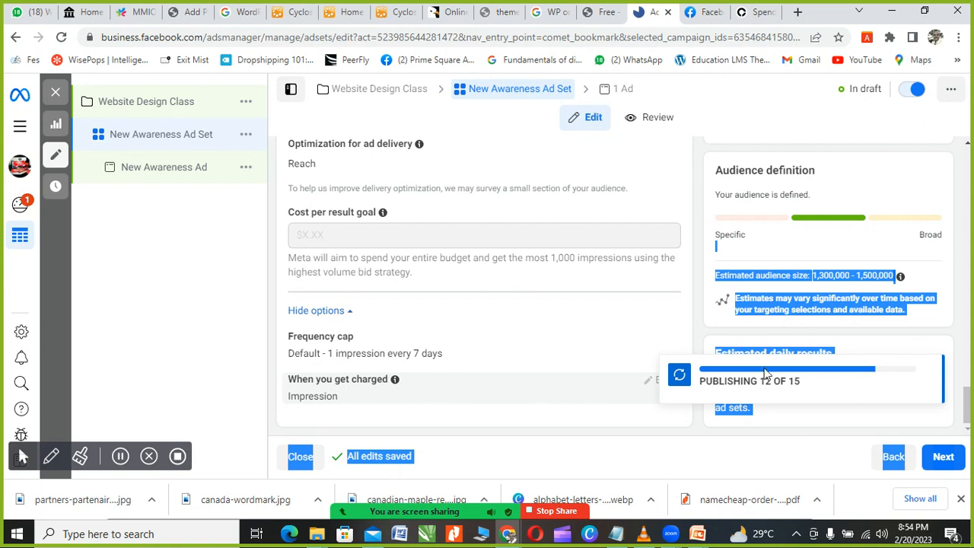
scroll(502, 355, up, 1)
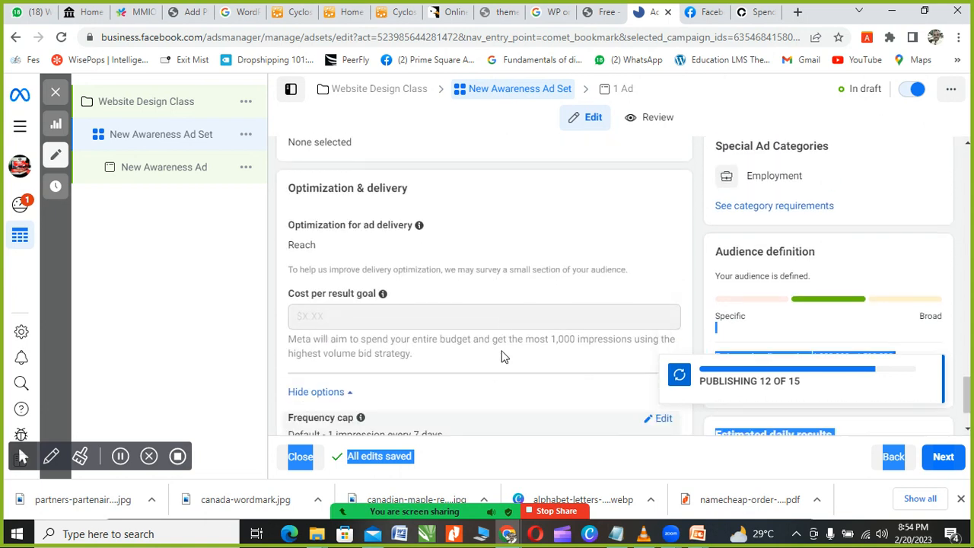
scroll(502, 357, down, 1)
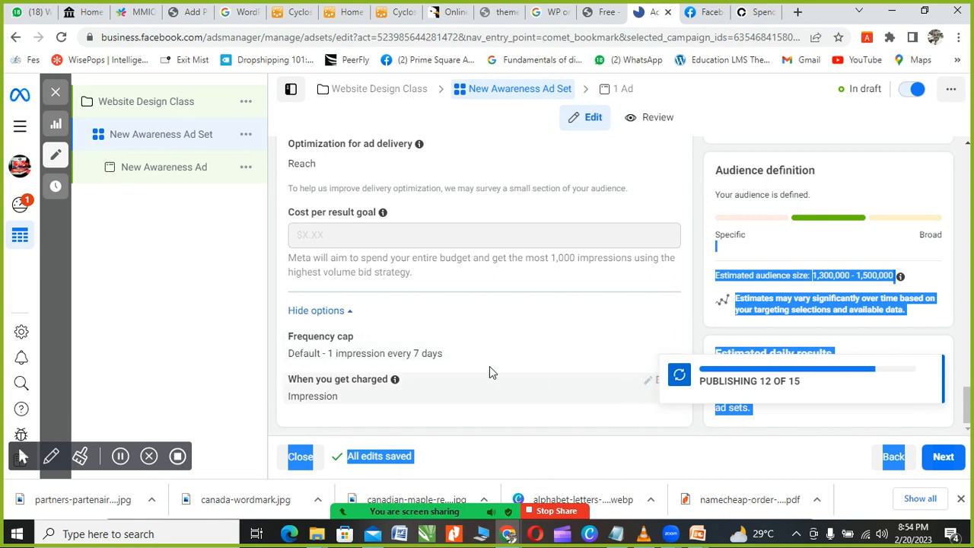
scroll(495, 385, up, 1)
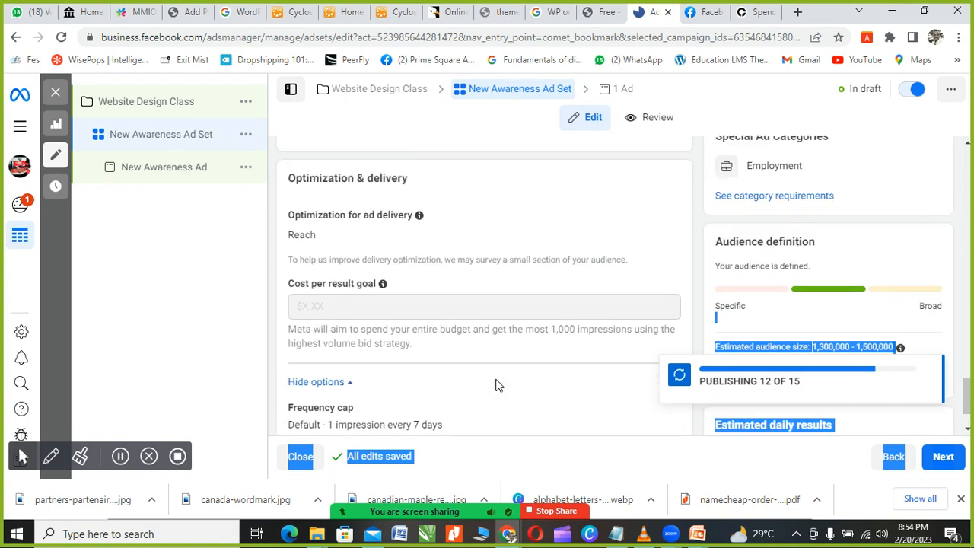
scroll(496, 385, down, 1)
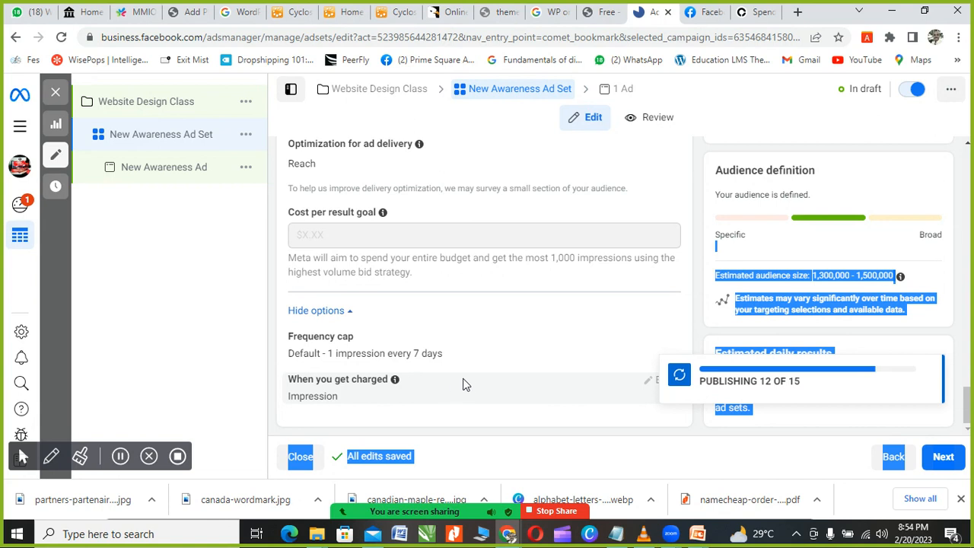
scroll(467, 378, up, 1)
scroll(466, 378, down, 1)
click(550, 395)
scroll(643, 383, up, 1)
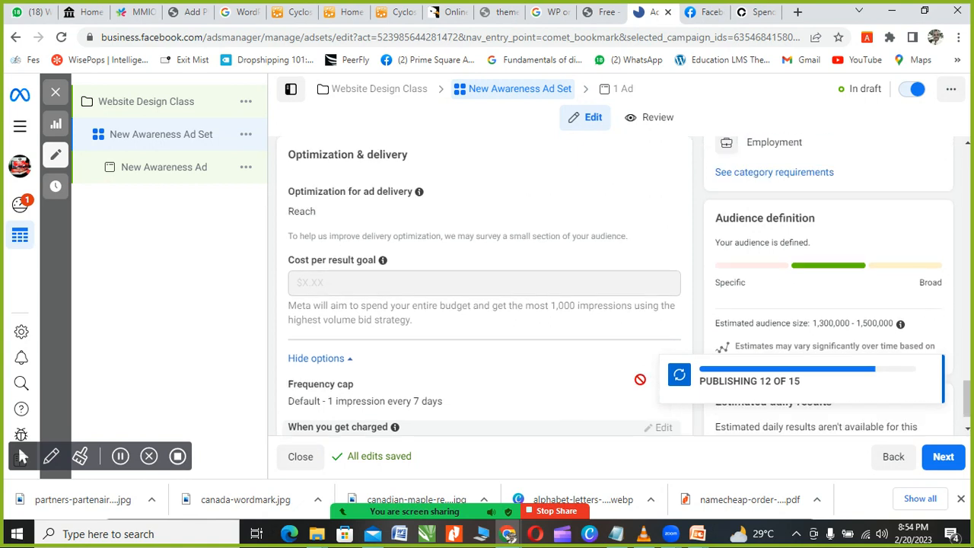
scroll(643, 386, down, 1)
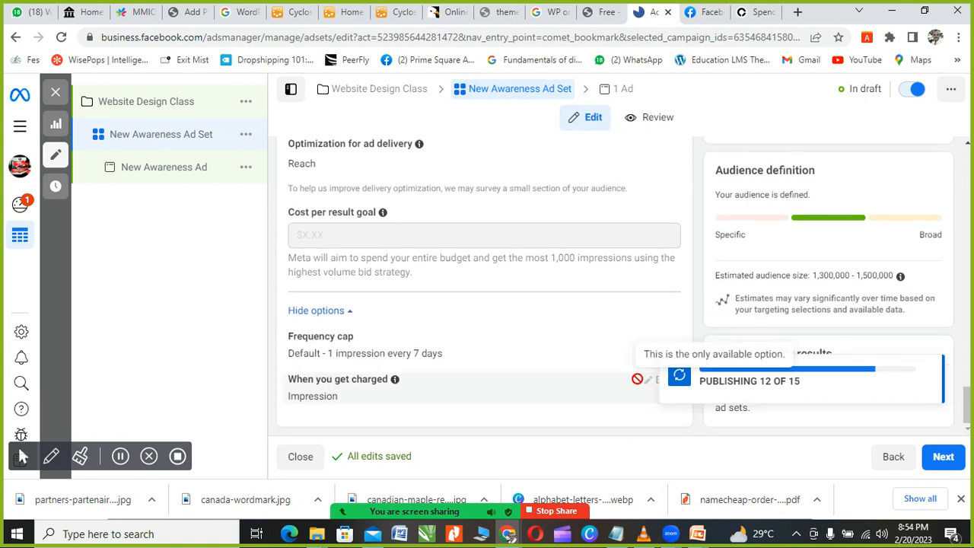
scroll(637, 378, up, 1)
scroll(637, 378, down, 1)
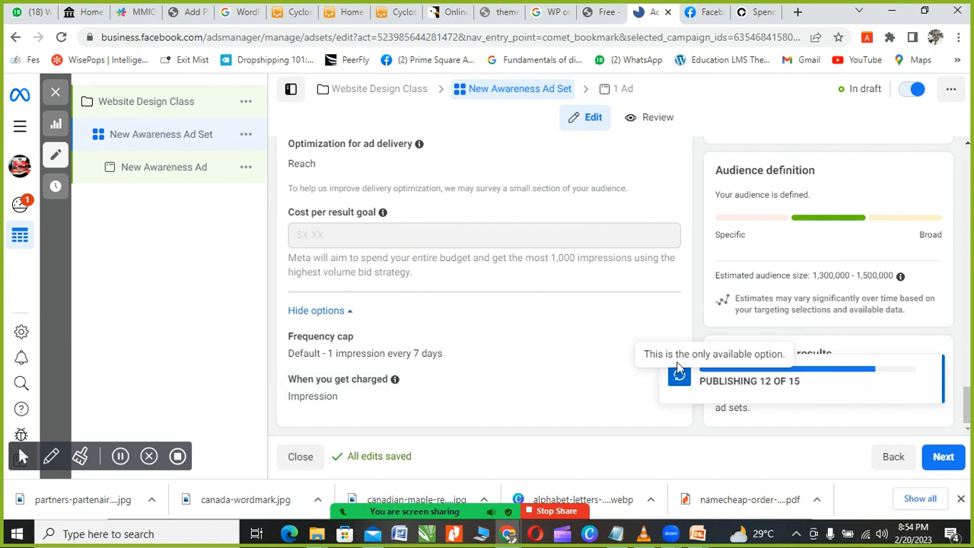
scroll(620, 369, up, 1)
scroll(621, 382, down, 1)
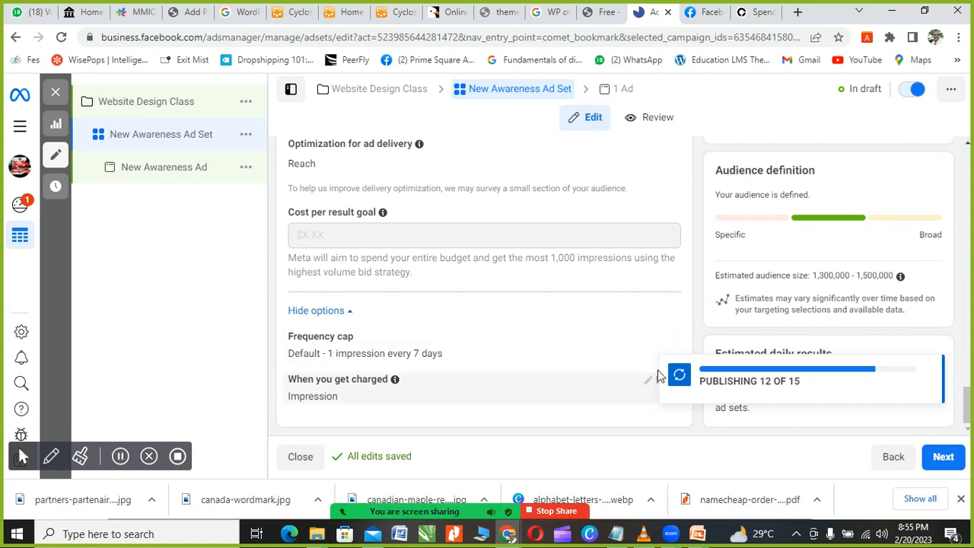
click(656, 341)
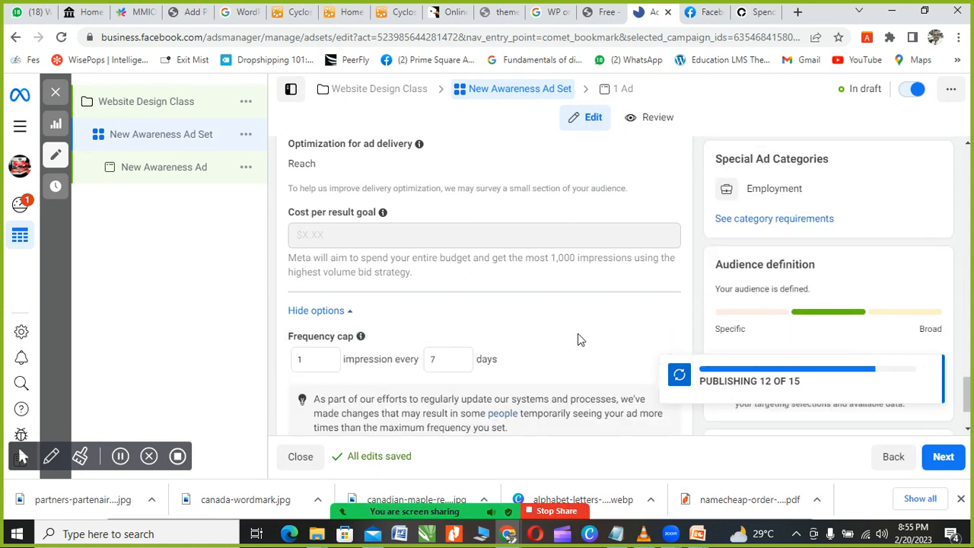
Step: Raise the frequency cap impressions from 1 to 7, keeping 7 days
scroll(515, 344, down, 2)
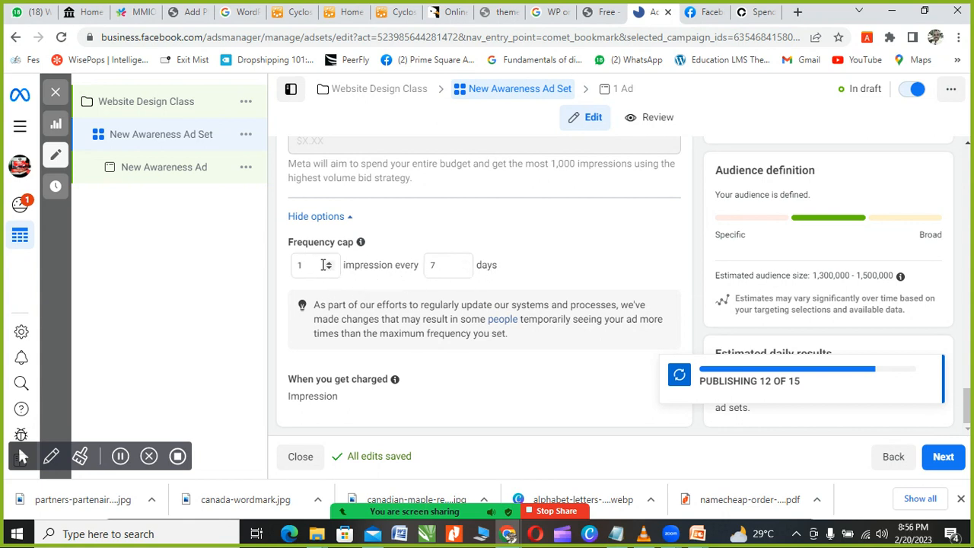
click(330, 263)
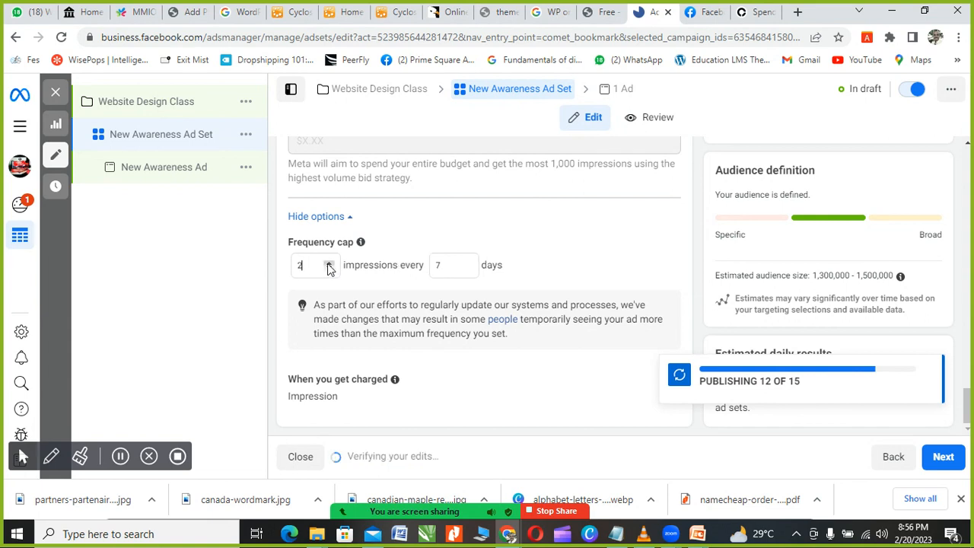
click(329, 263)
click(329, 263)
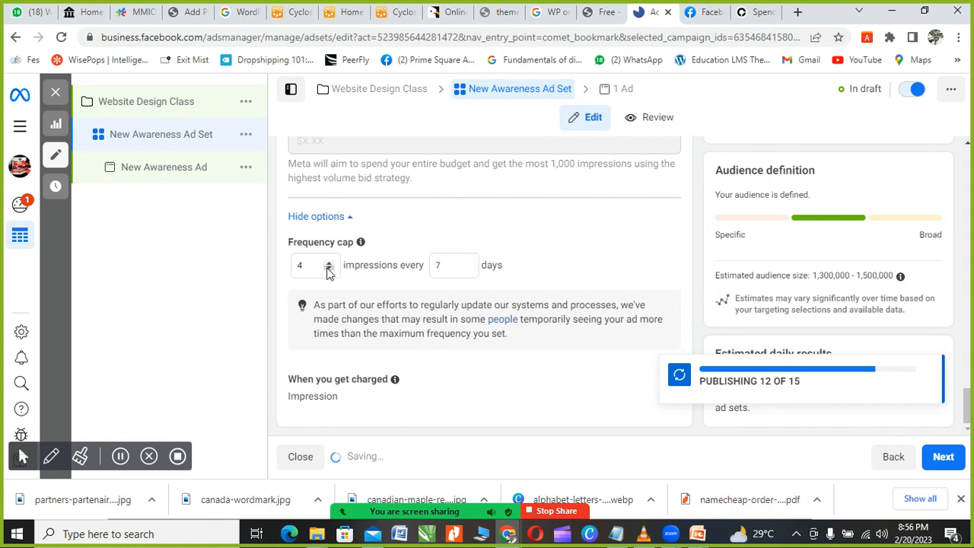
click(329, 264)
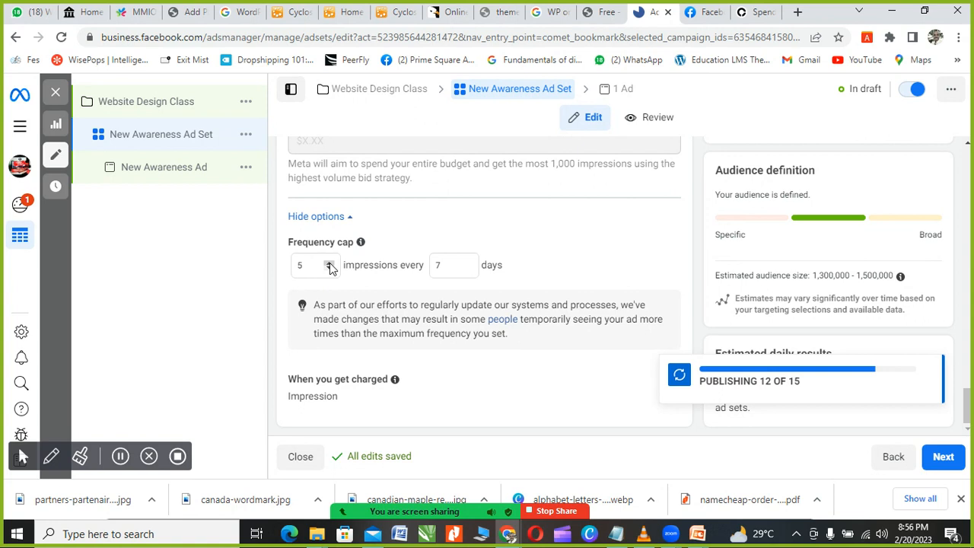
click(330, 265)
click(330, 264)
mouse_move(361, 242)
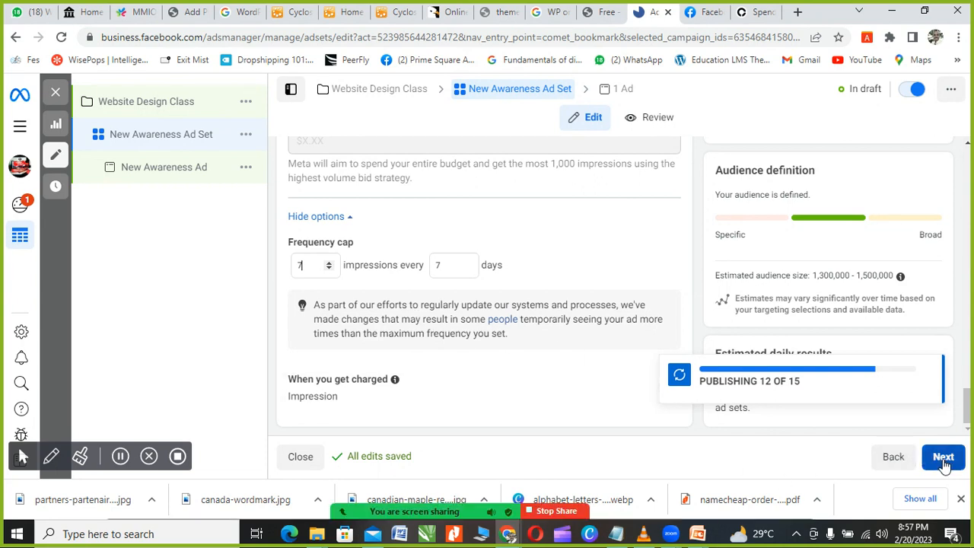
click(943, 463)
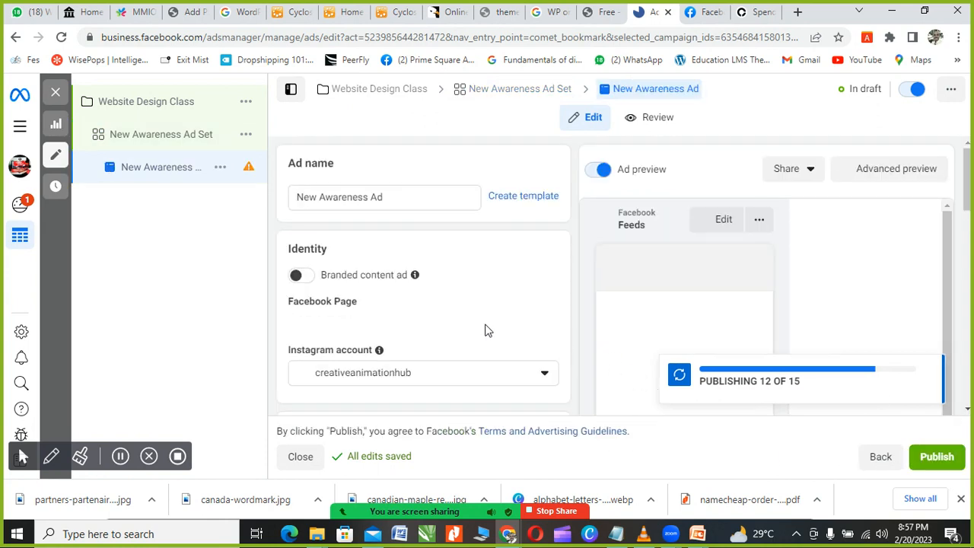
scroll(488, 330, down, 3)
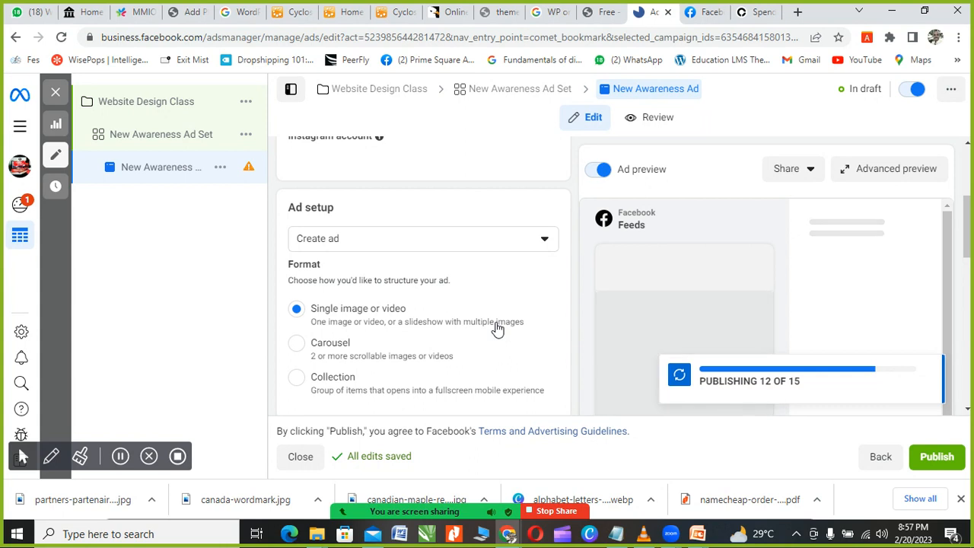
scroll(496, 324, down, 2)
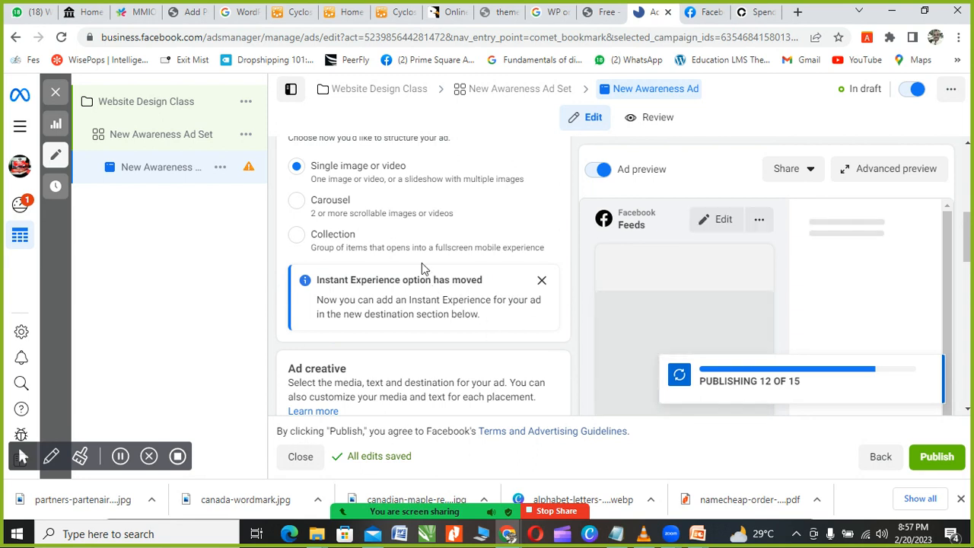
scroll(421, 268, up, 2)
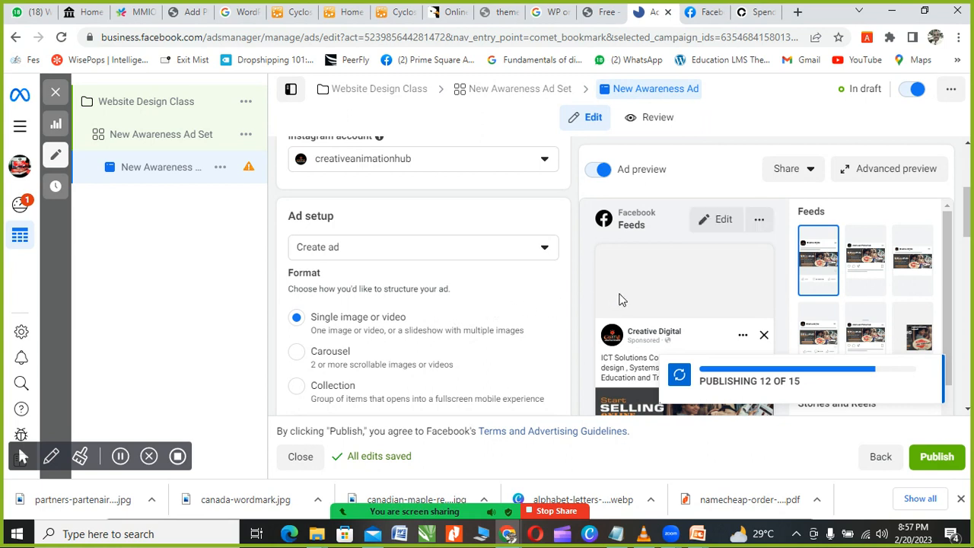
scroll(753, 334, down, 2)
scroll(754, 323, up, 2)
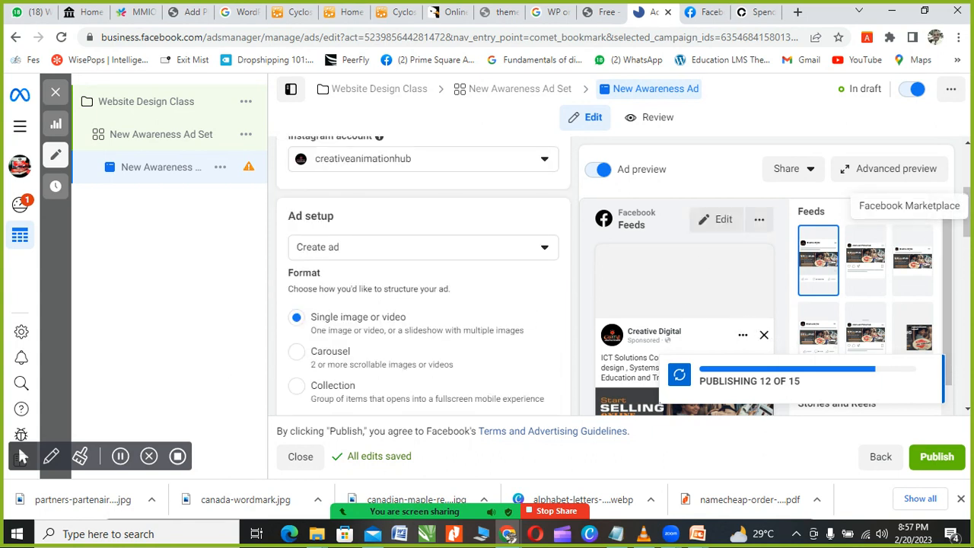
scroll(968, 228, down, 2)
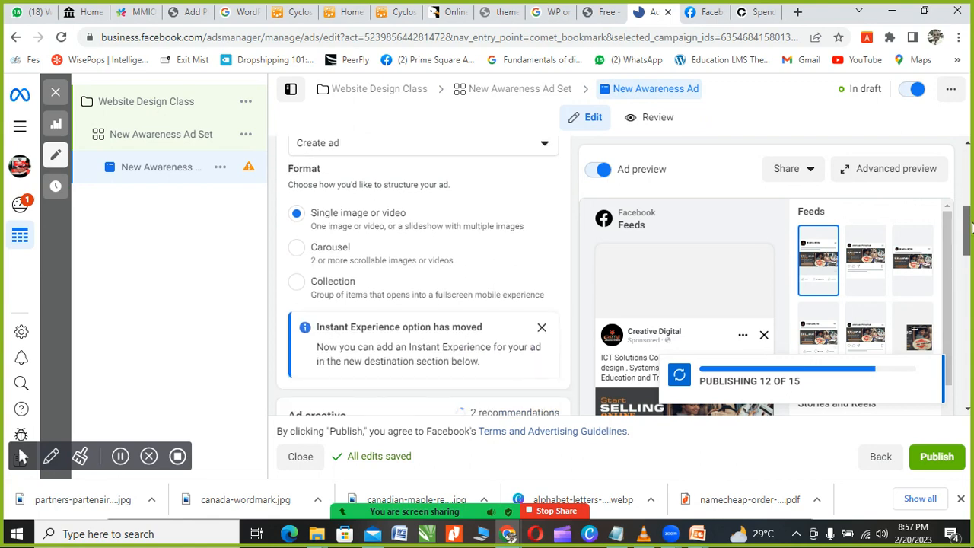
scroll(730, 313, down, 2)
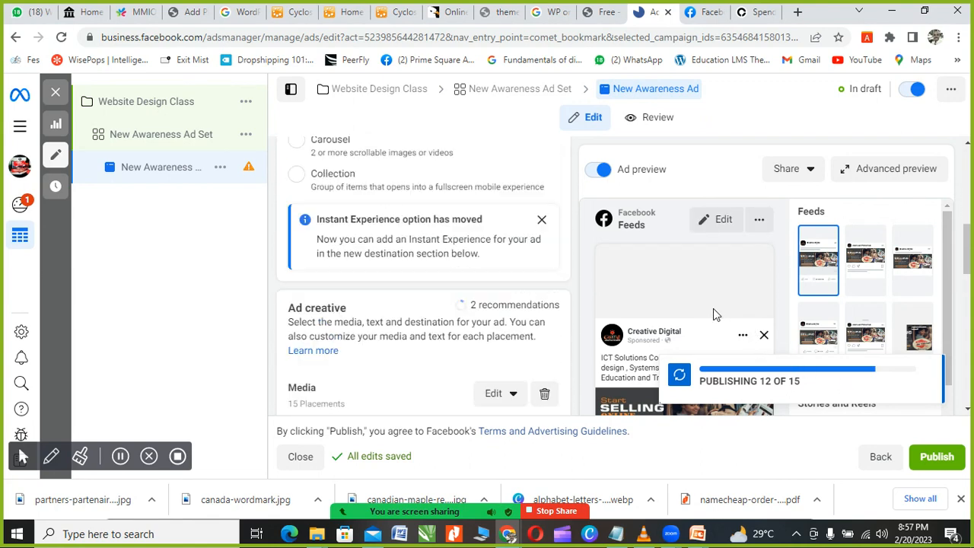
scroll(957, 304, down, 3)
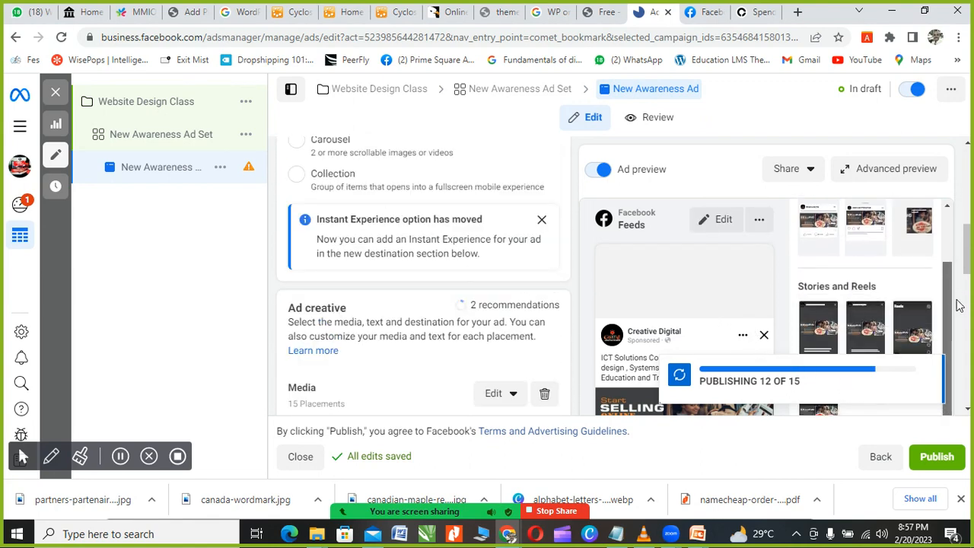
scroll(776, 281, down, 3)
scroll(761, 284, up, 6)
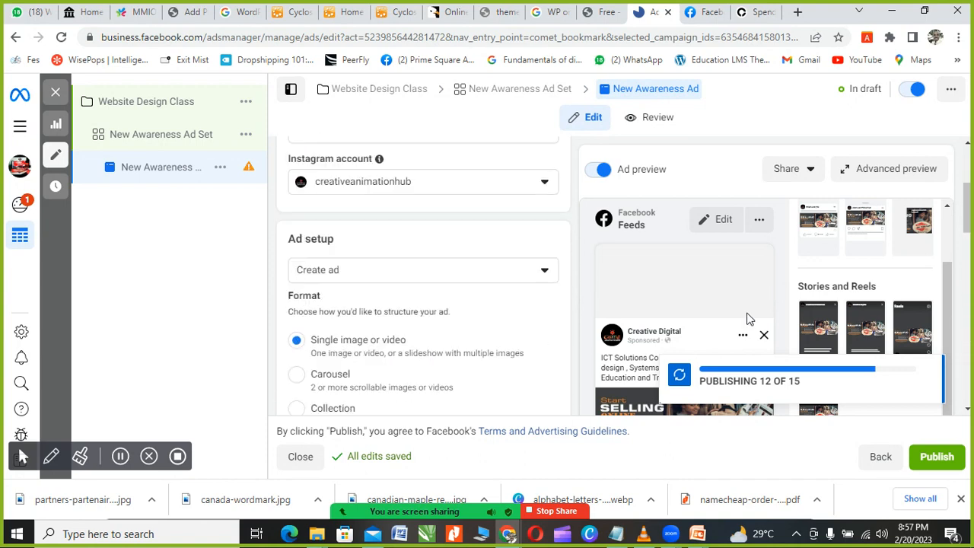
scroll(748, 319, up, 2)
scroll(667, 317, down, 2)
scroll(661, 312, up, 3)
scroll(662, 308, down, 8)
scroll(662, 305, down, 1)
scroll(662, 316, up, 10)
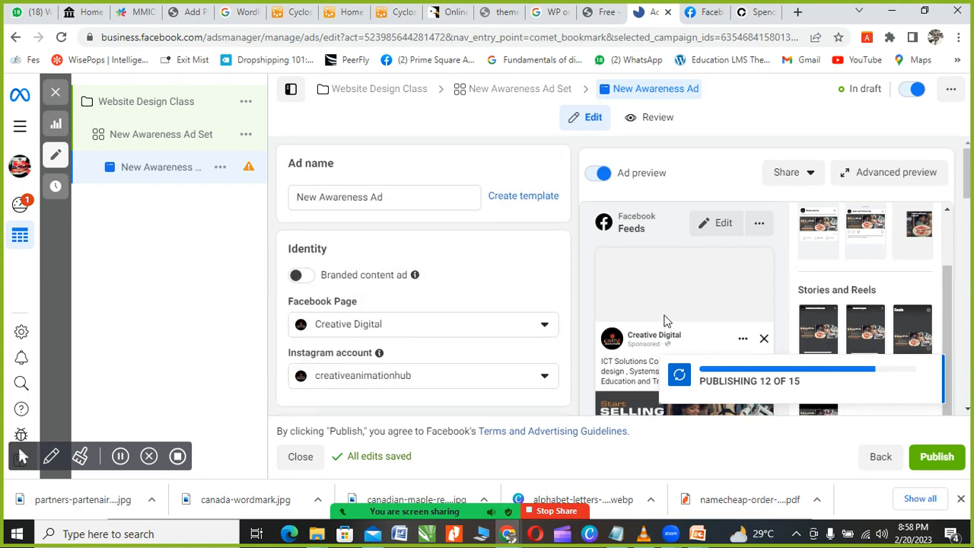
scroll(485, 297, down, 1)
scroll(377, 277, down, 2)
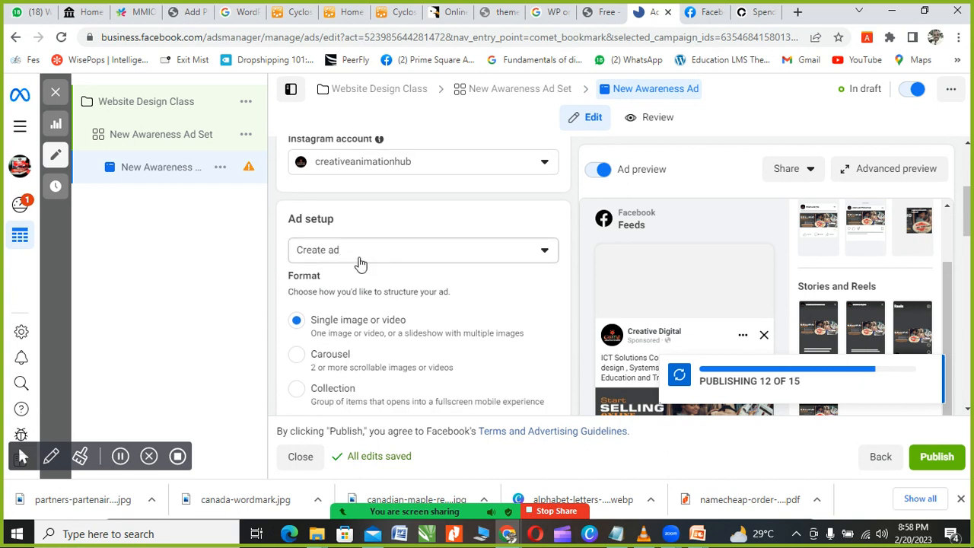
scroll(356, 262, down, 1)
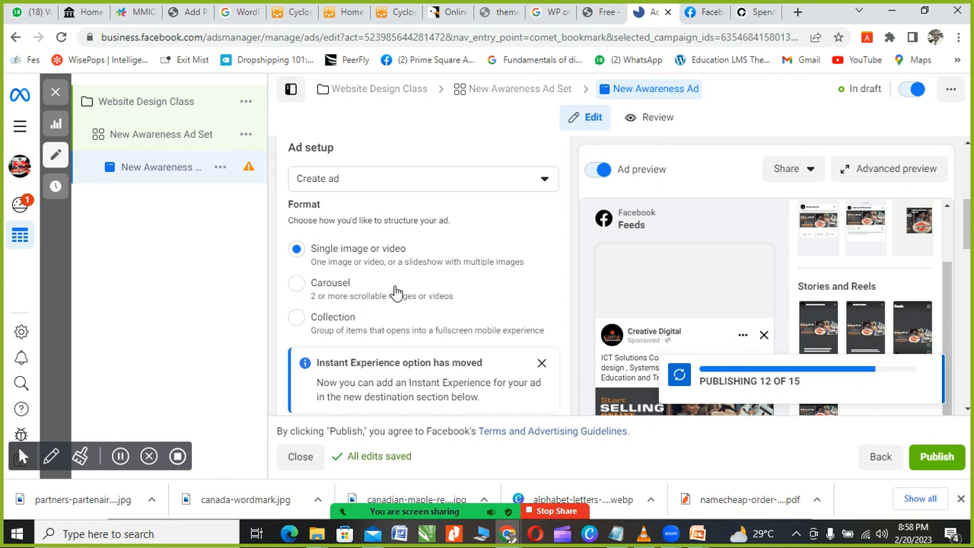
Step: Try the Carousel format, then switch the ad format to Collection
scroll(335, 267, down, 2)
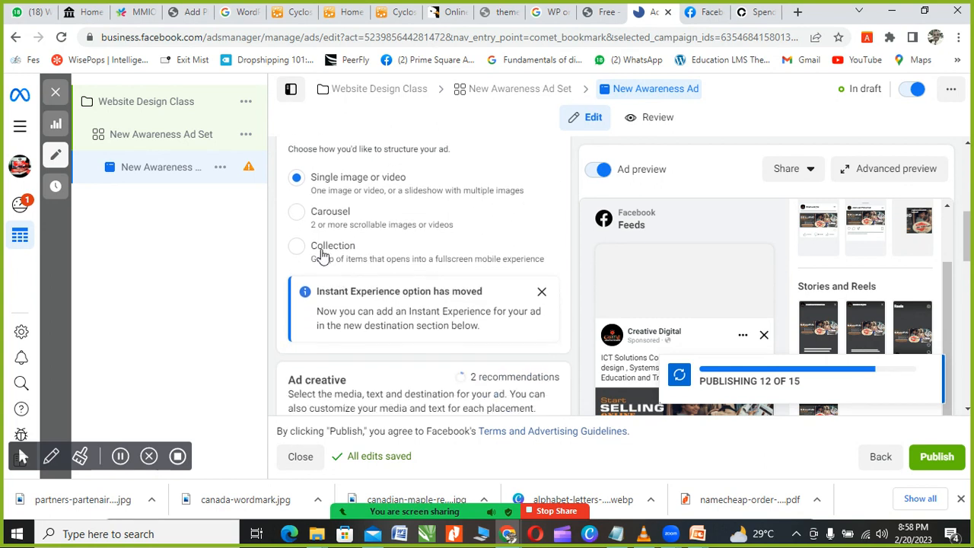
click(297, 216)
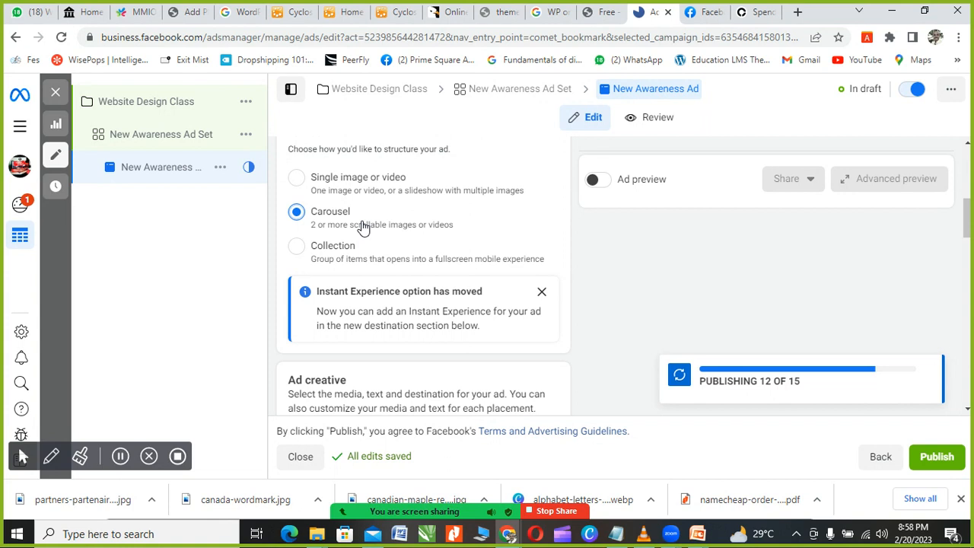
click(297, 246)
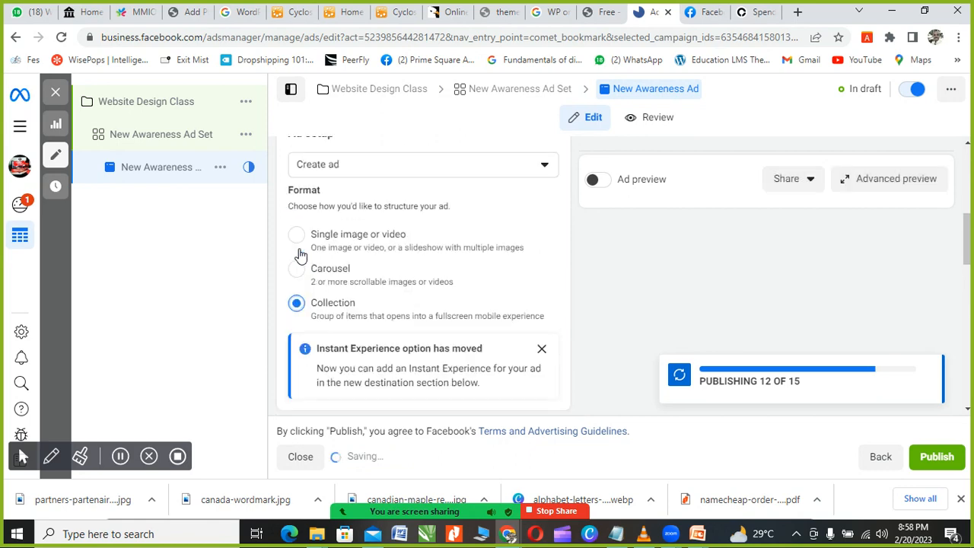
Step: Select the entire existing text in the Primary text field
scroll(326, 310, down, 2)
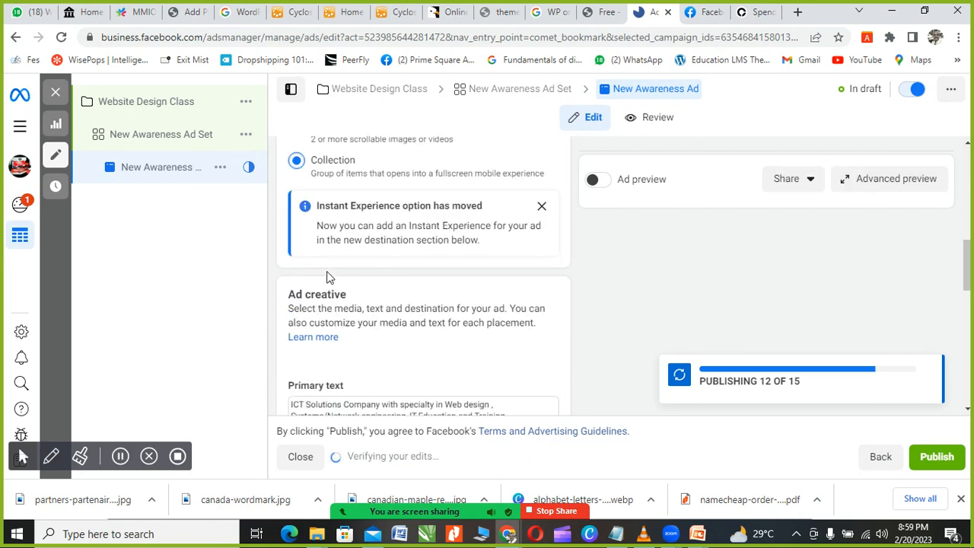
scroll(330, 275, up, 3)
scroll(344, 301, down, 2)
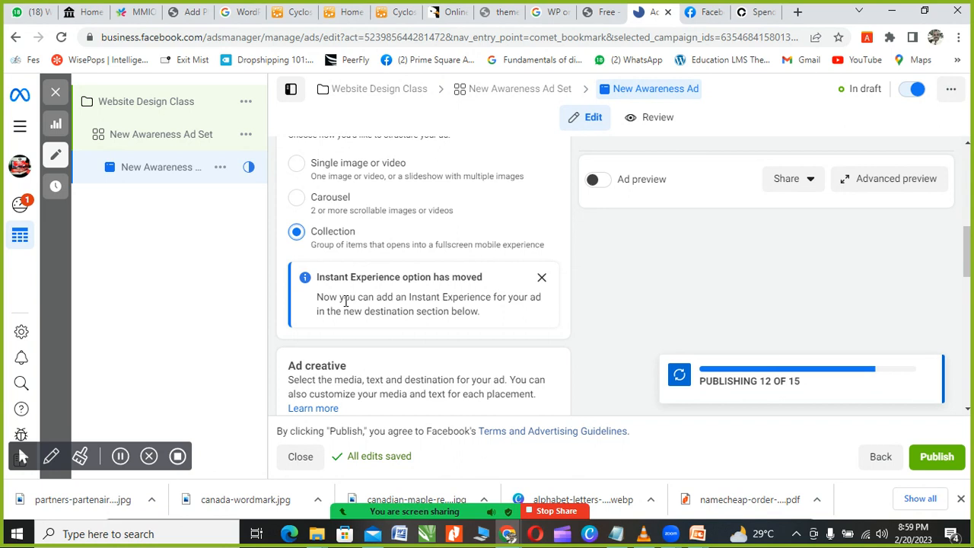
scroll(350, 302, down, 2)
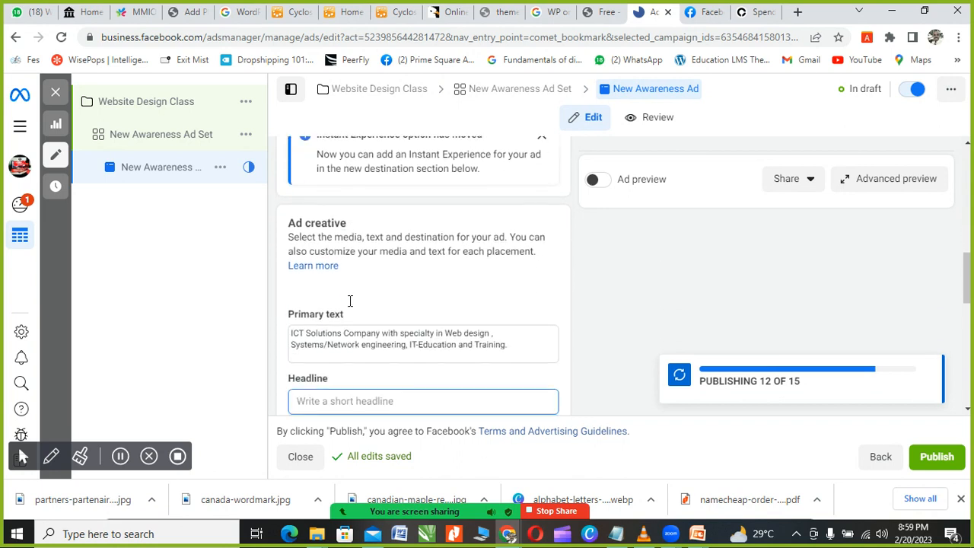
scroll(403, 304, down, 1)
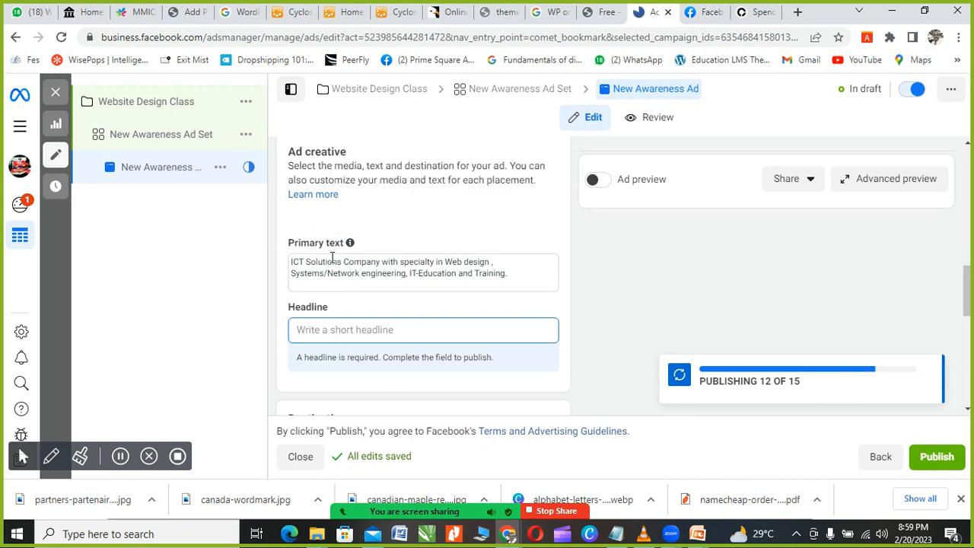
click(511, 274)
drag(511, 274, 292, 264)
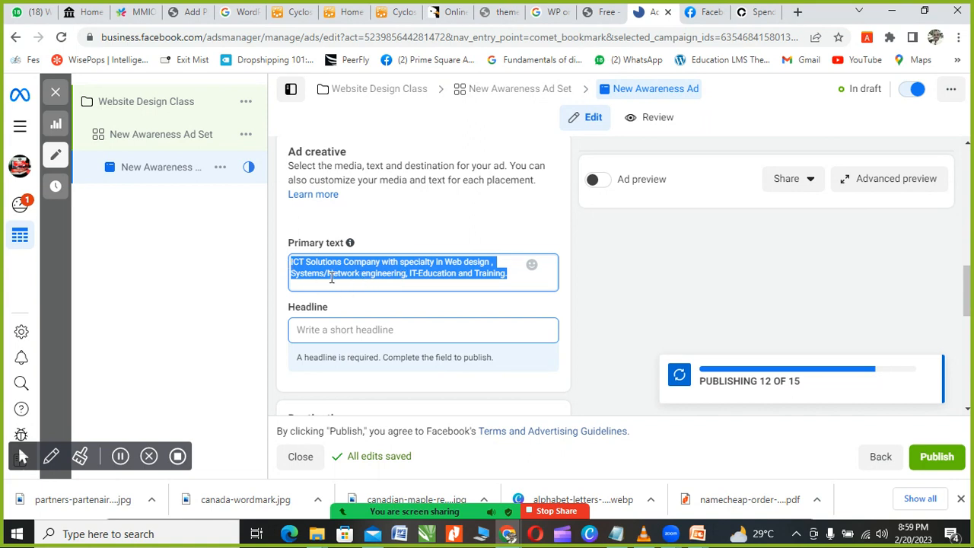
scroll(376, 276, up, 5)
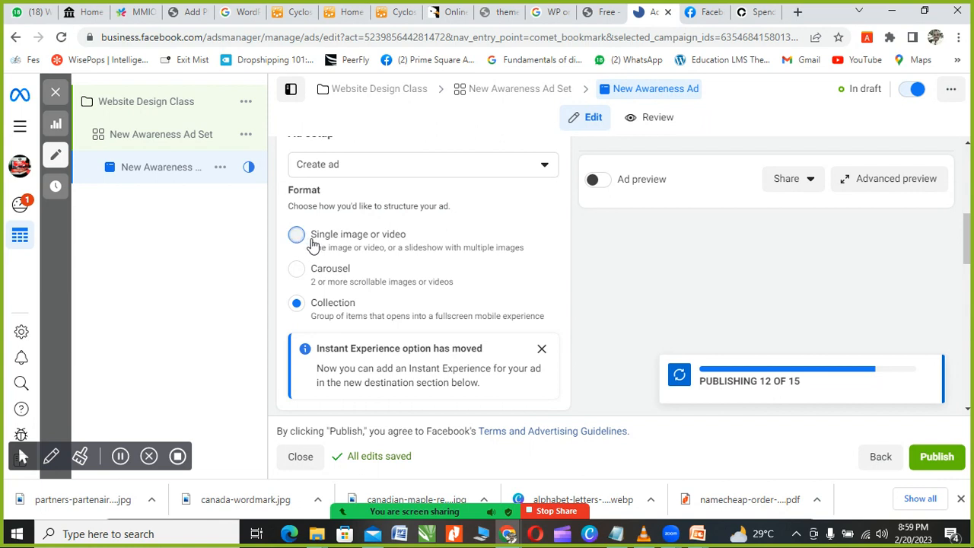
Step: Switch the ad format back to Single image or video
click(338, 251)
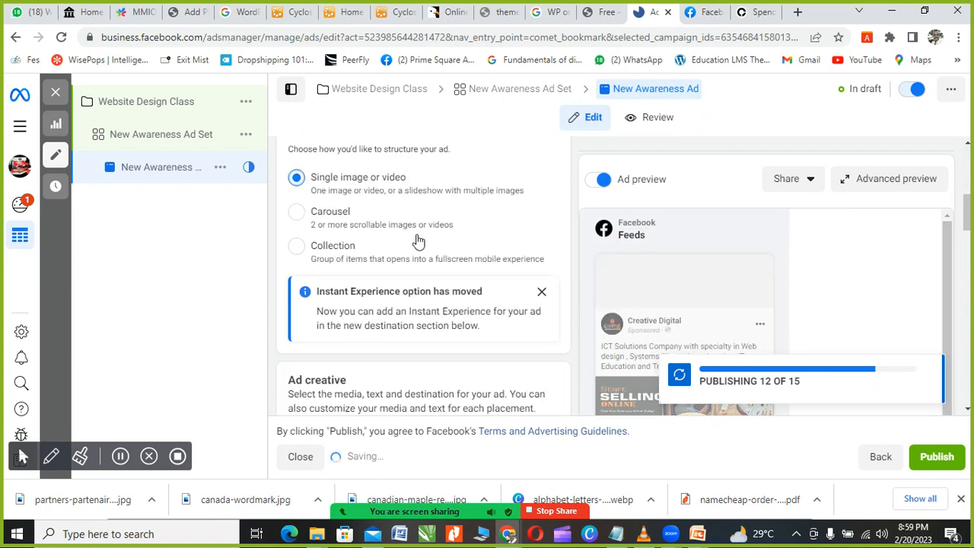
scroll(458, 273, down, 1)
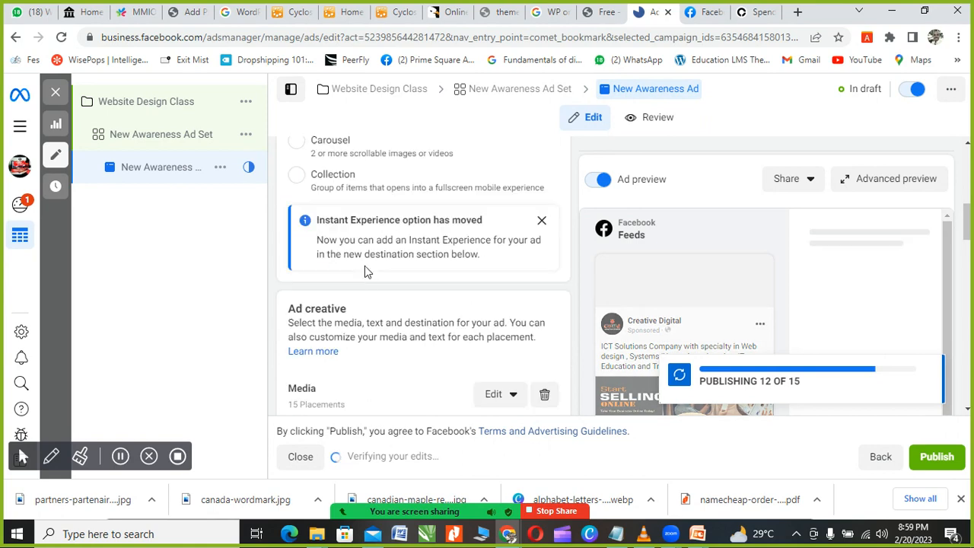
scroll(386, 275, down, 2)
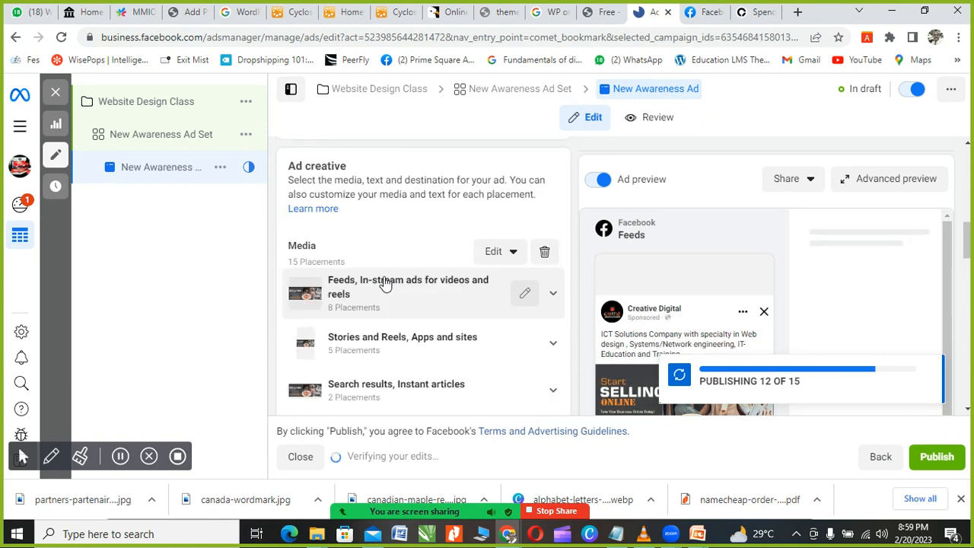
scroll(388, 301, down, 4)
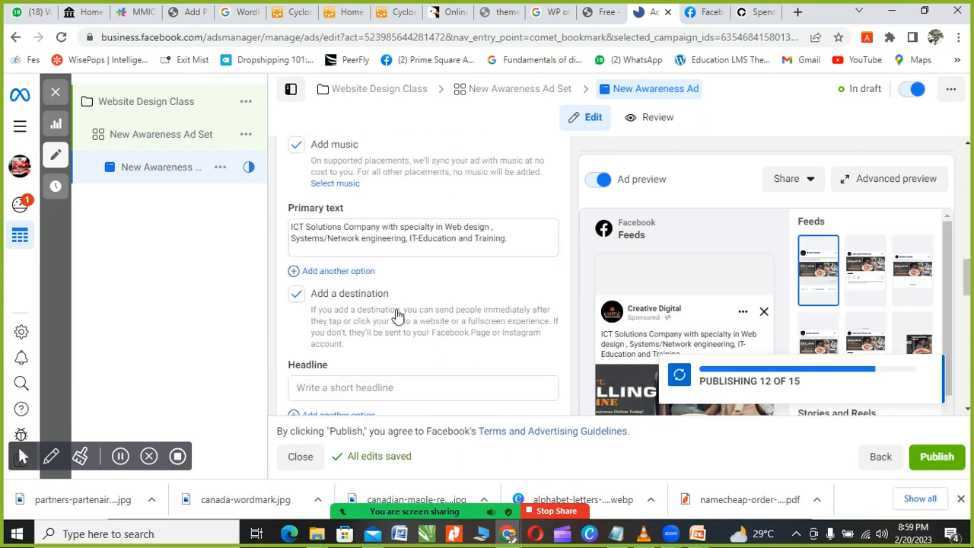
scroll(391, 306, down, 2)
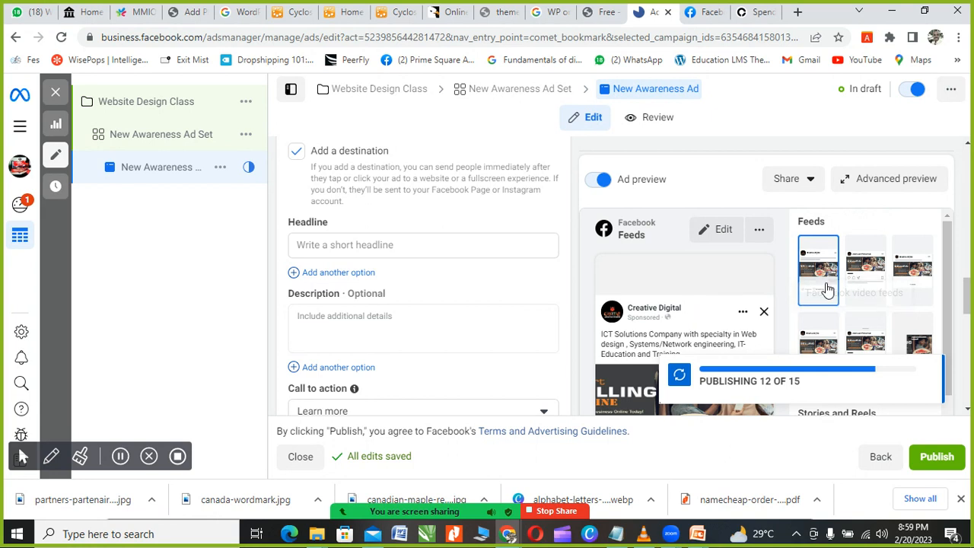
scroll(947, 242, down, 2)
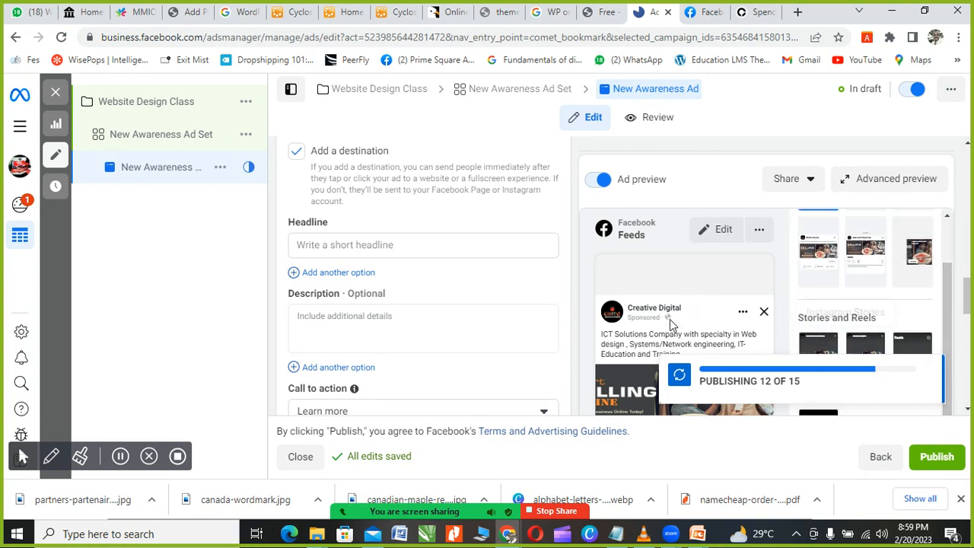
scroll(669, 319, down, 2)
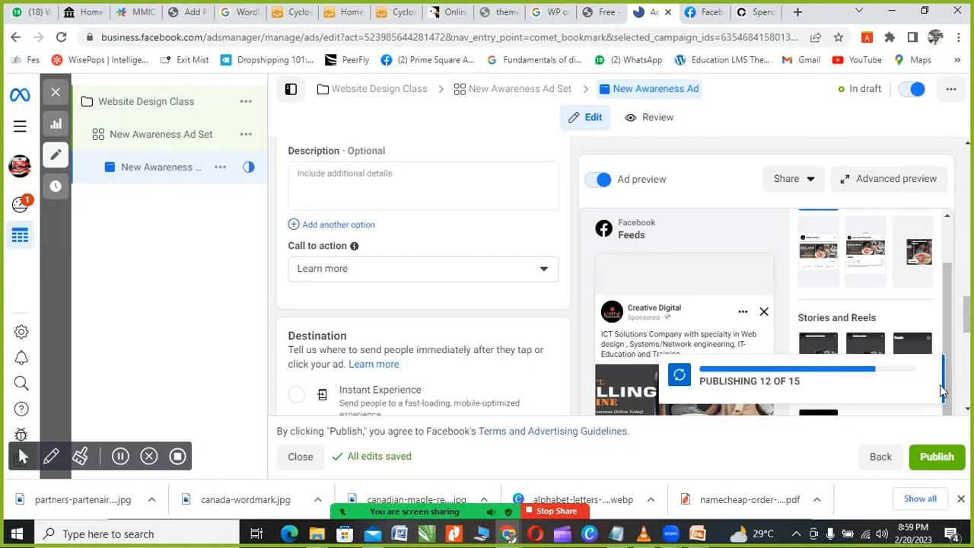
Step: Select all of the primary text promoting ICT Solutions Company's services
key(ctrl+a)
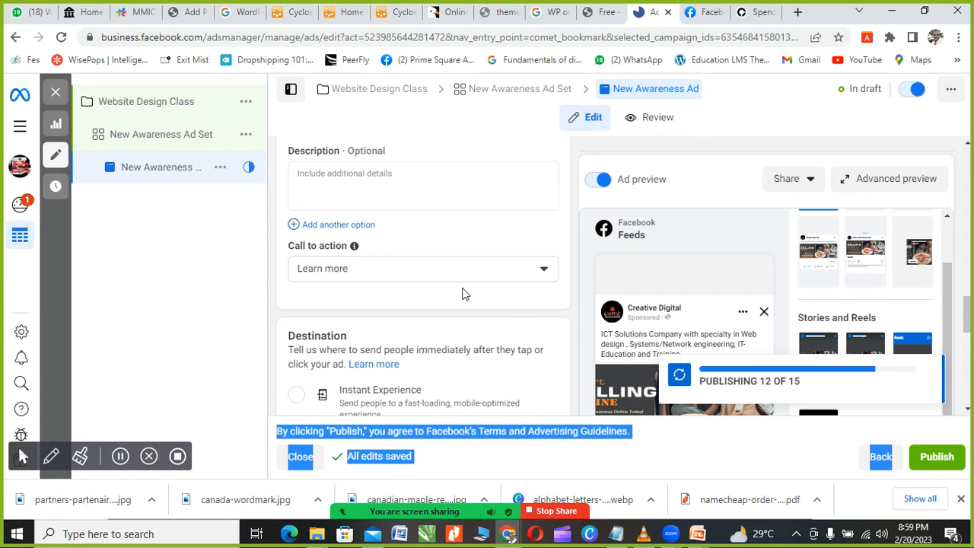
scroll(462, 293, down, 2)
scroll(442, 313, up, 5)
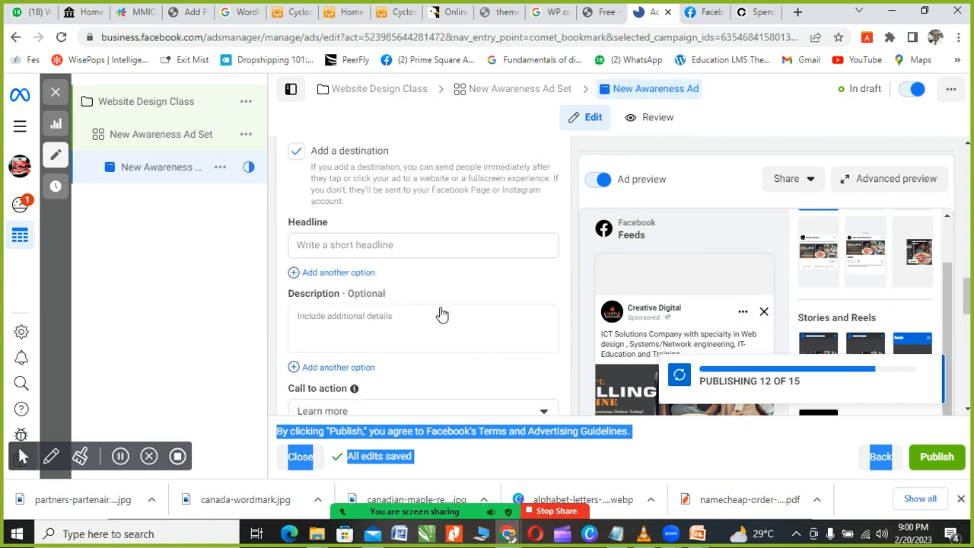
scroll(441, 314, up, 1)
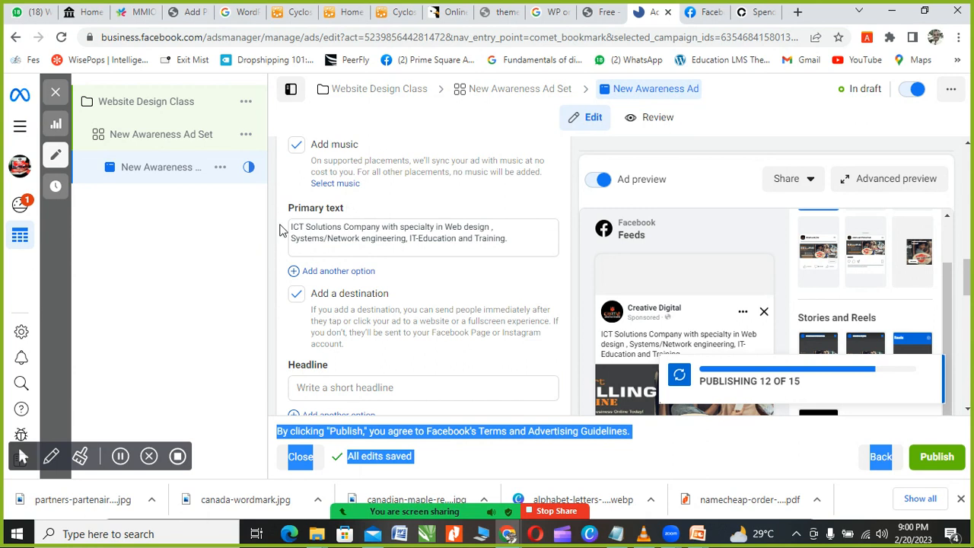
drag(514, 237, 285, 234)
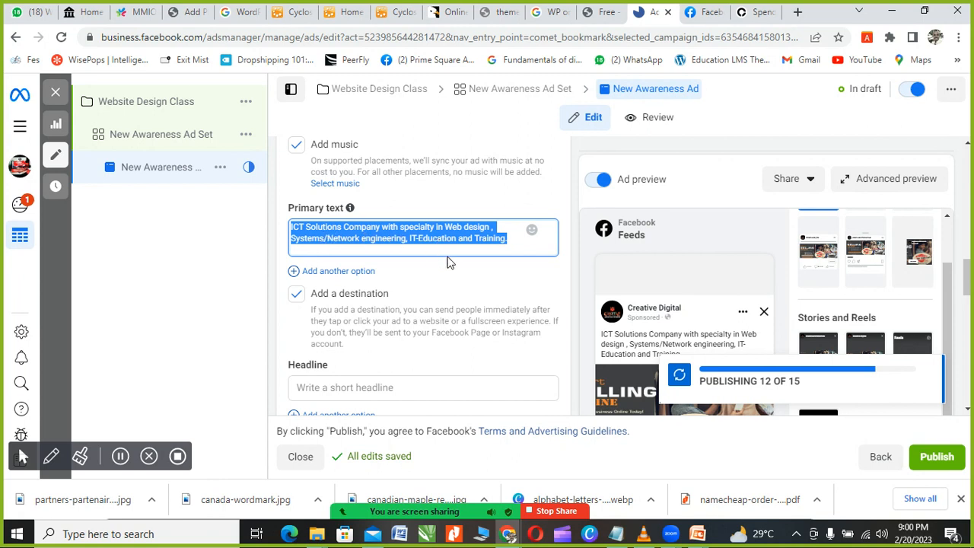
scroll(415, 273, down, 1)
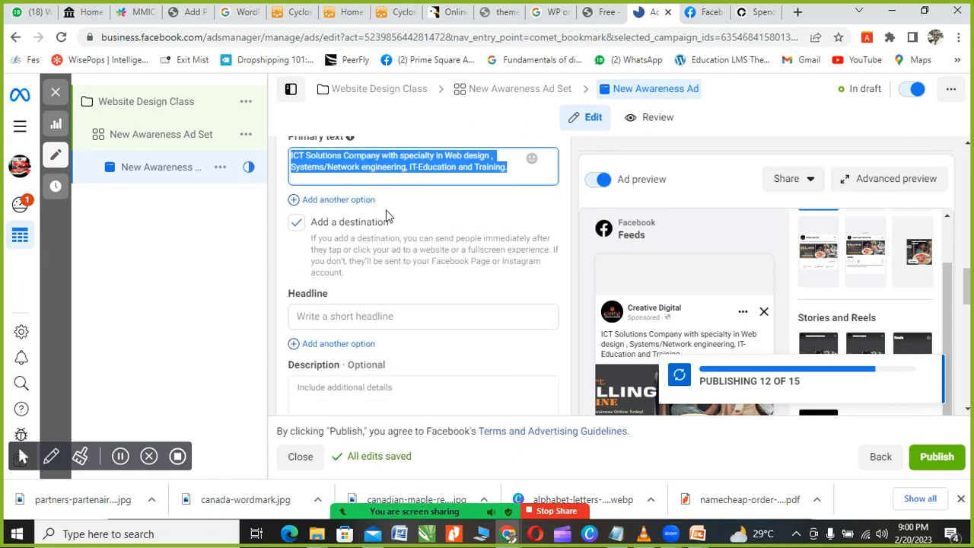
scroll(388, 220, up, 1)
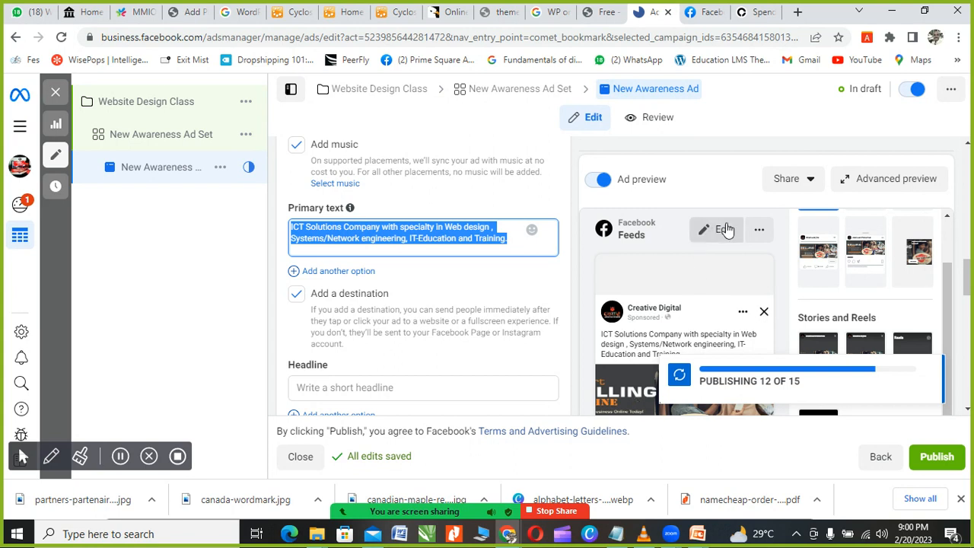
scroll(357, 358, down, 1)
click(324, 316)
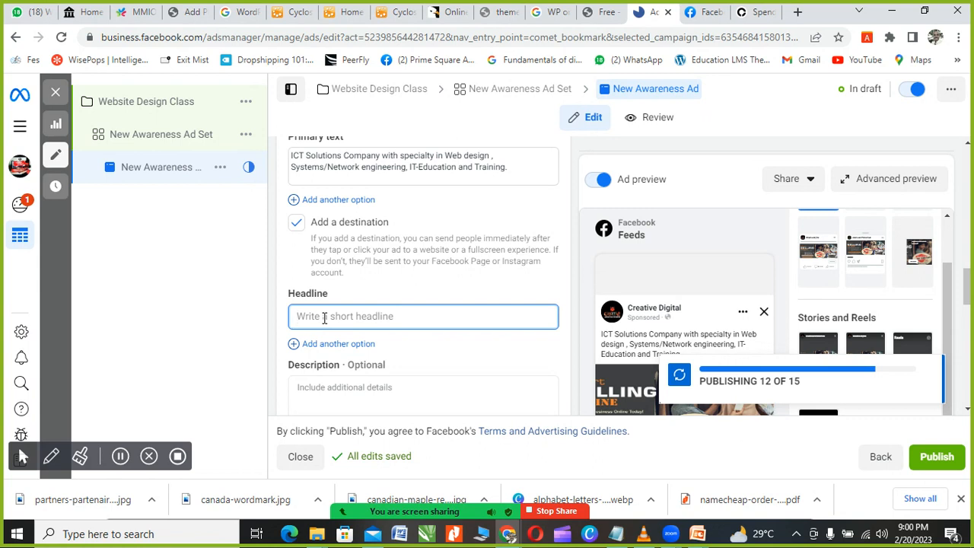
Step: Enter 'IT Training' as the ad headline
text(IT Training)
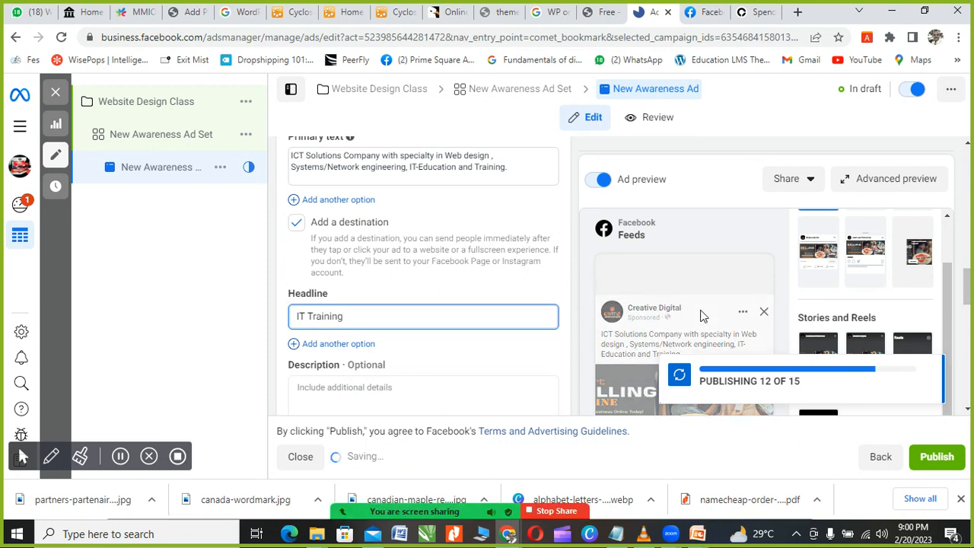
scroll(577, 283, down, 1)
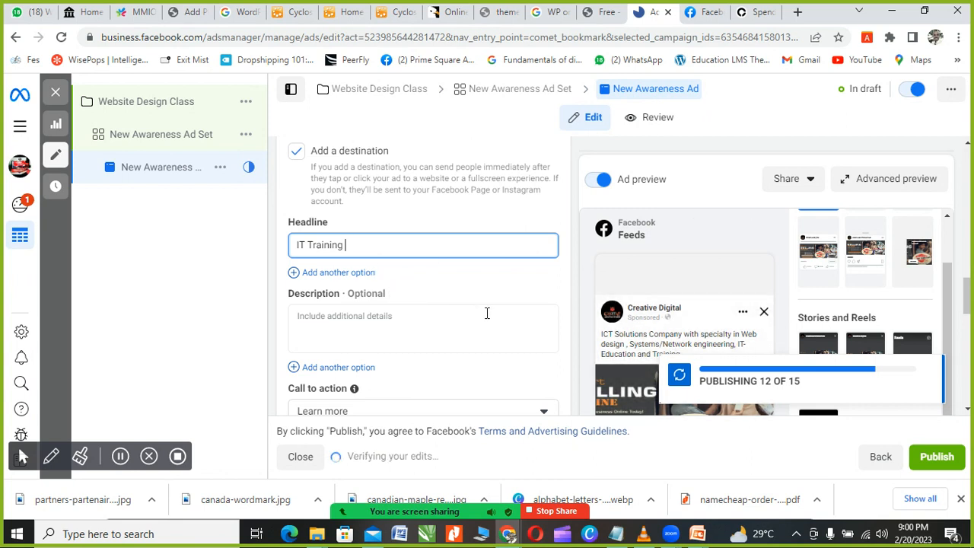
scroll(487, 312, down, 1)
scroll(494, 304, down, 1)
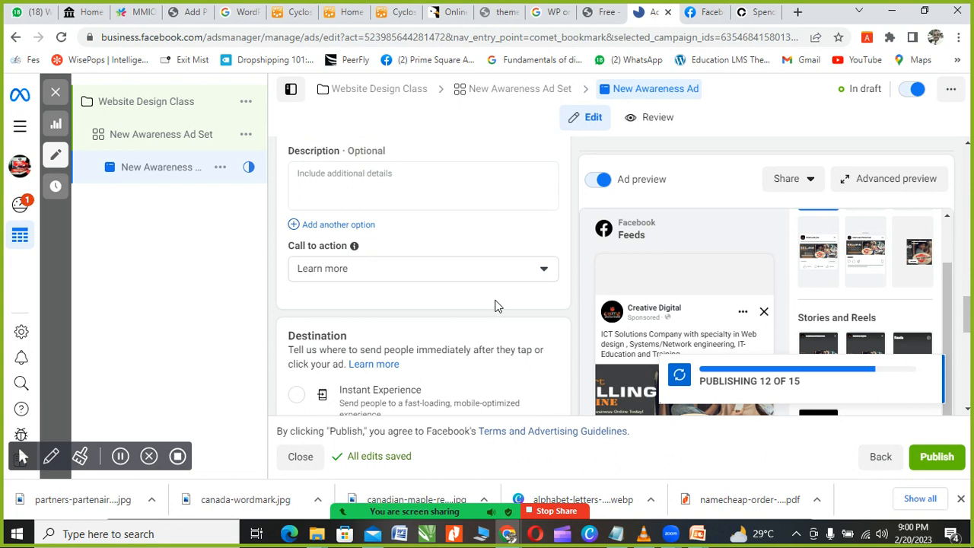
scroll(494, 304, up, 1)
click(394, 266)
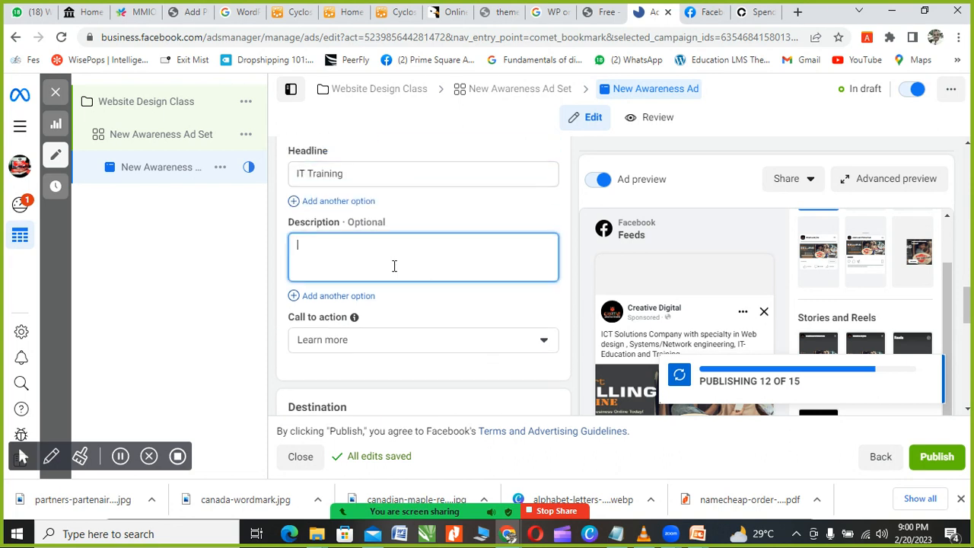
click(365, 343)
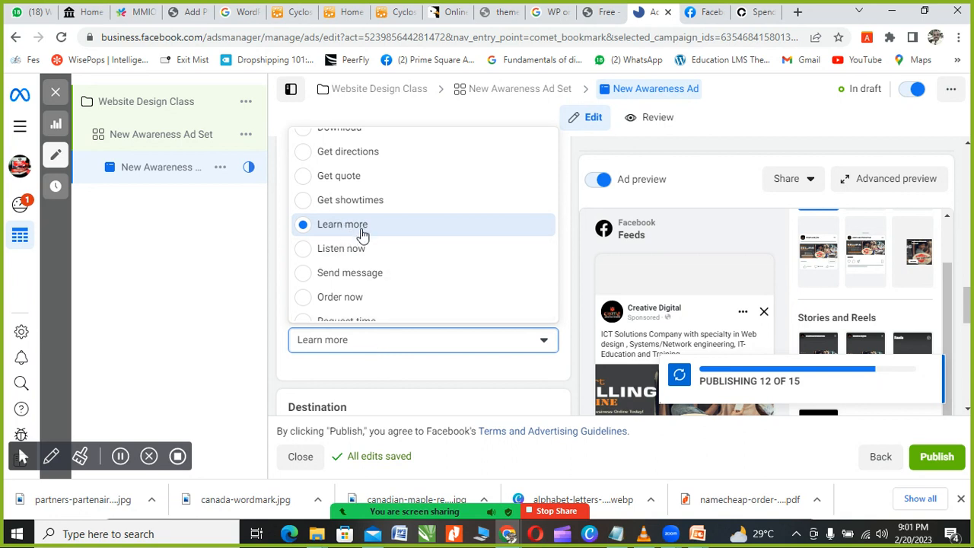
scroll(363, 236, up, 2)
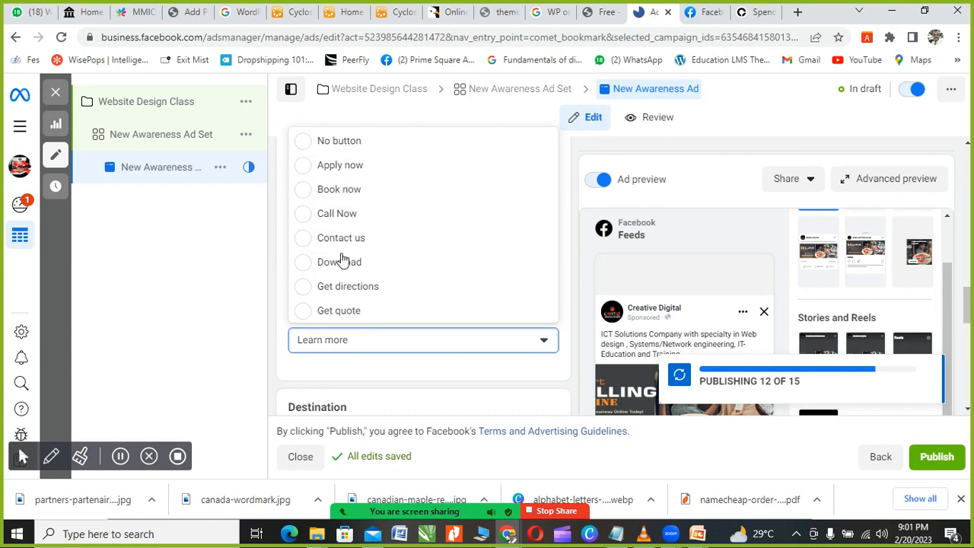
scroll(358, 258, down, 1)
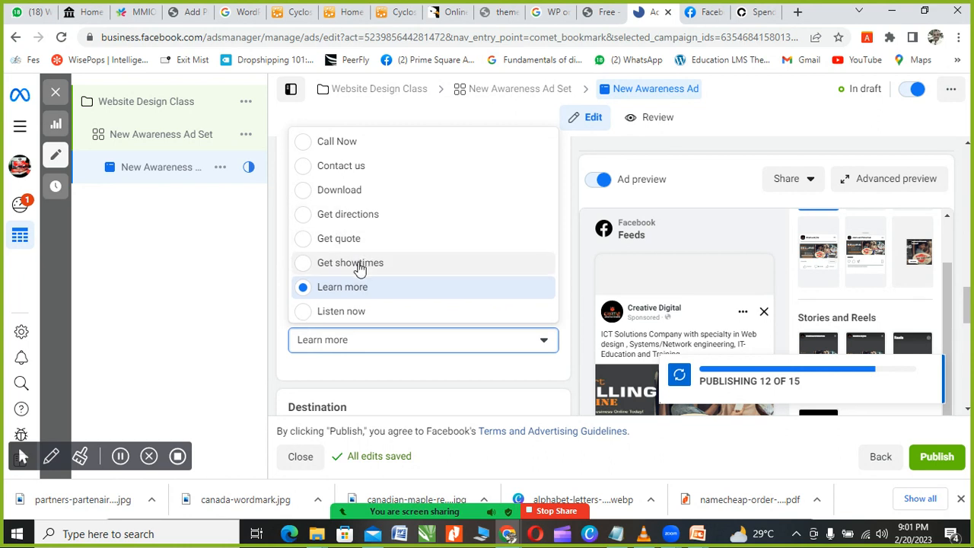
scroll(363, 263, down, 1)
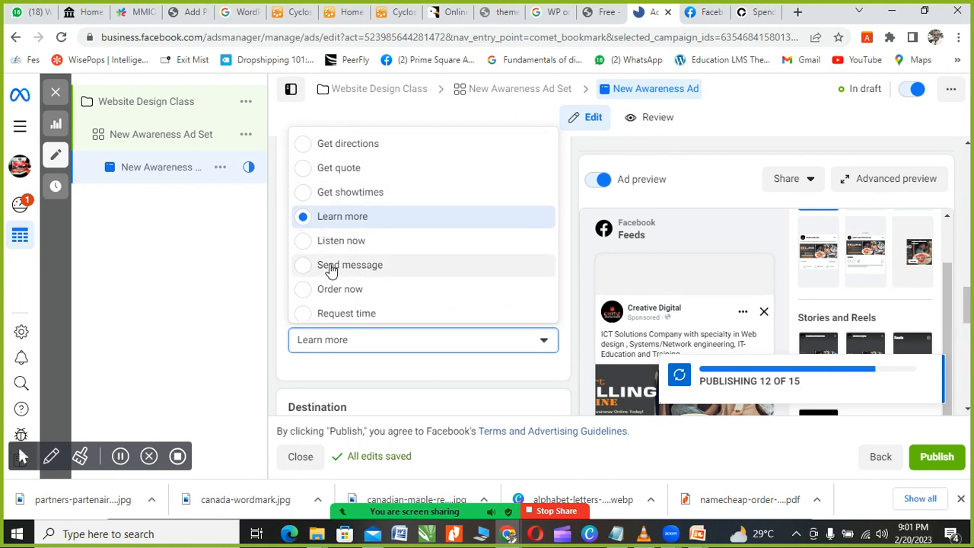
scroll(349, 296, down, 1)
scroll(349, 295, down, 3)
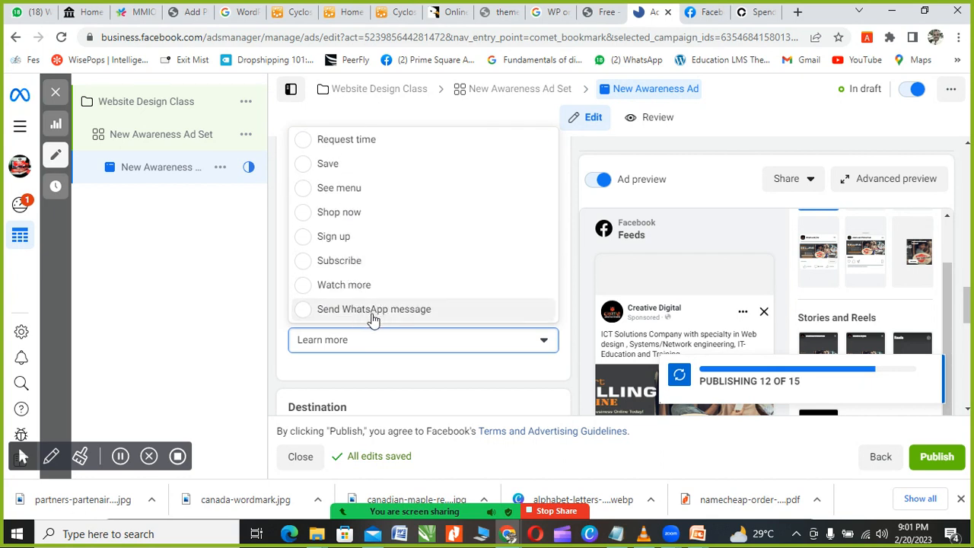
scroll(363, 285, up, 5)
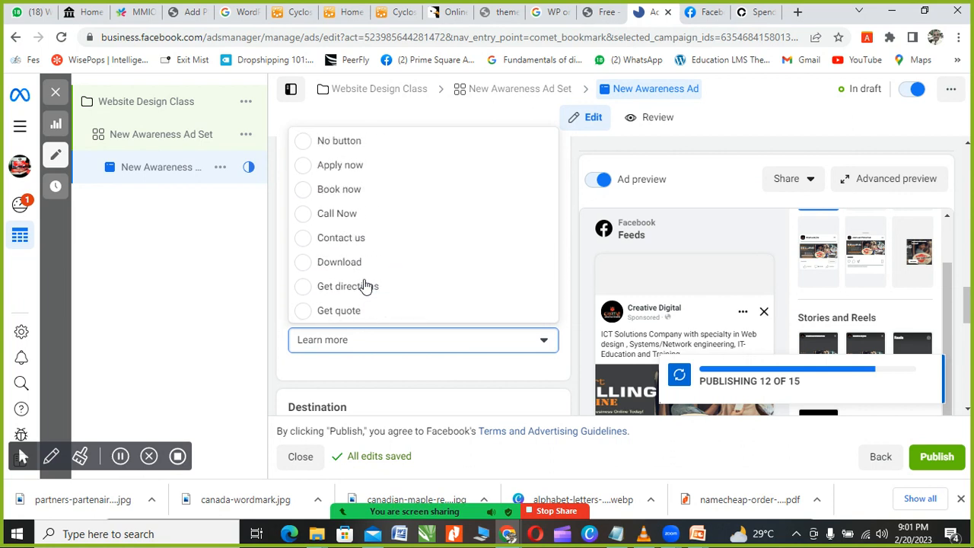
scroll(367, 281, down, 2)
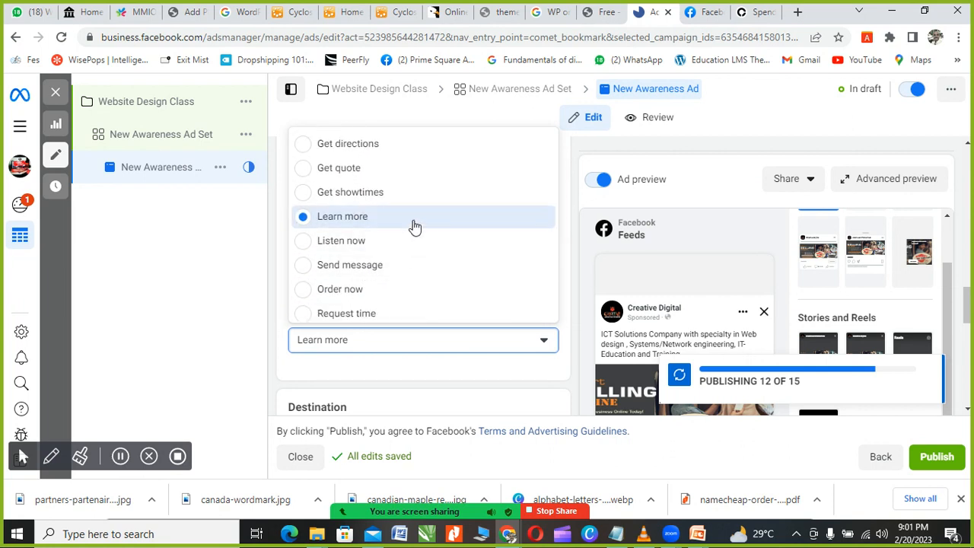
click(317, 221)
scroll(411, 284, down, 2)
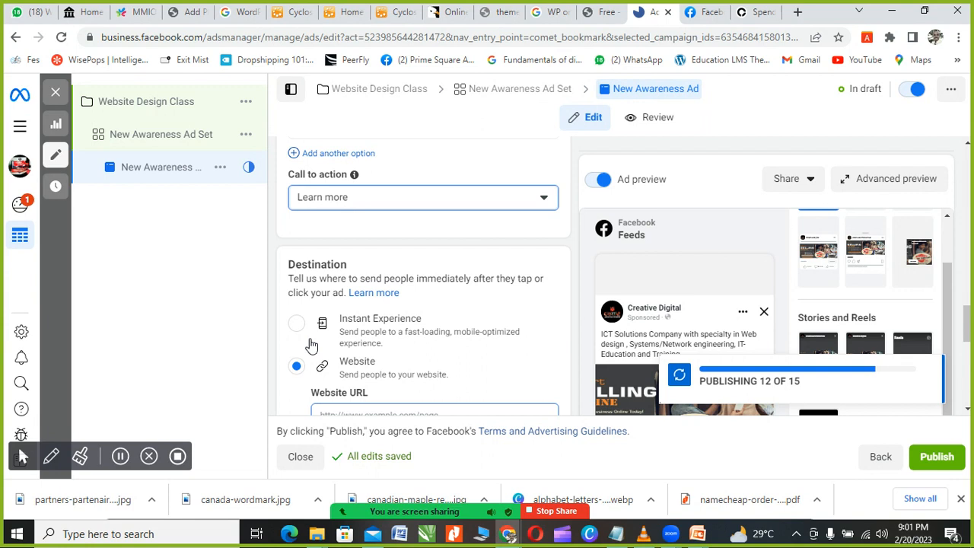
scroll(346, 335, down, 1)
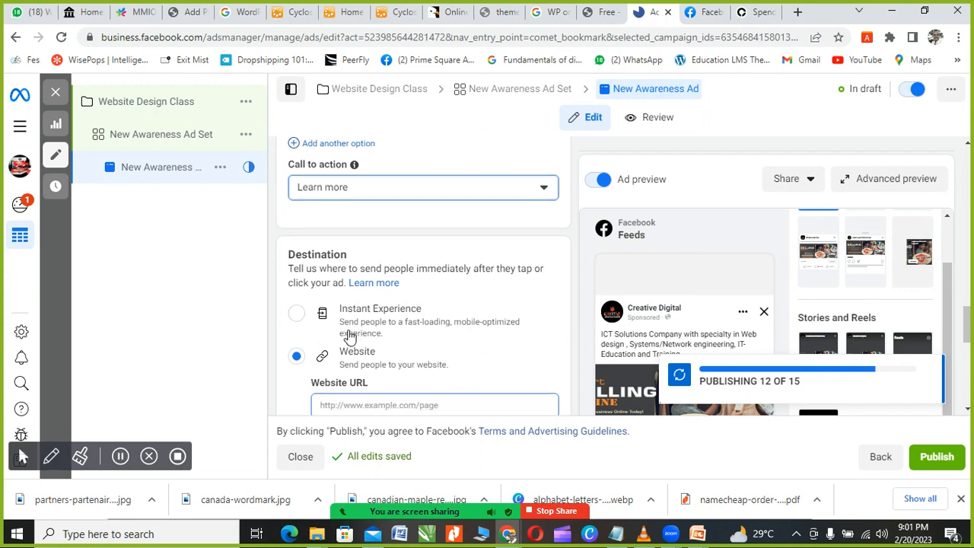
click(455, 345)
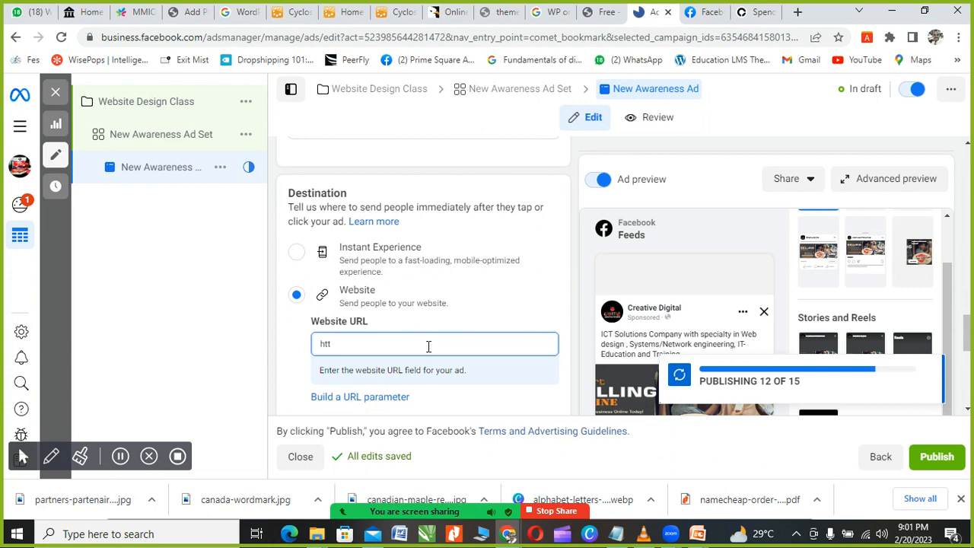
text(ps)
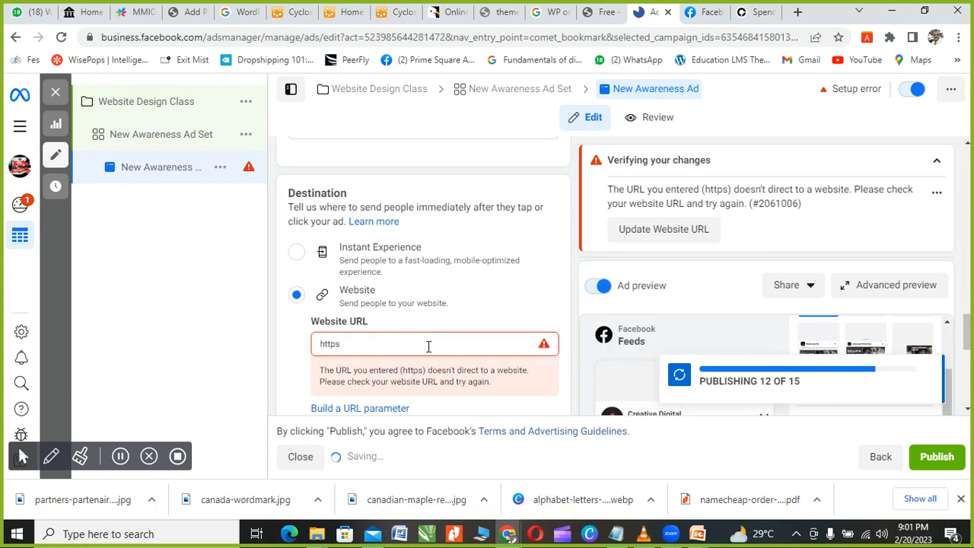
text(:/)
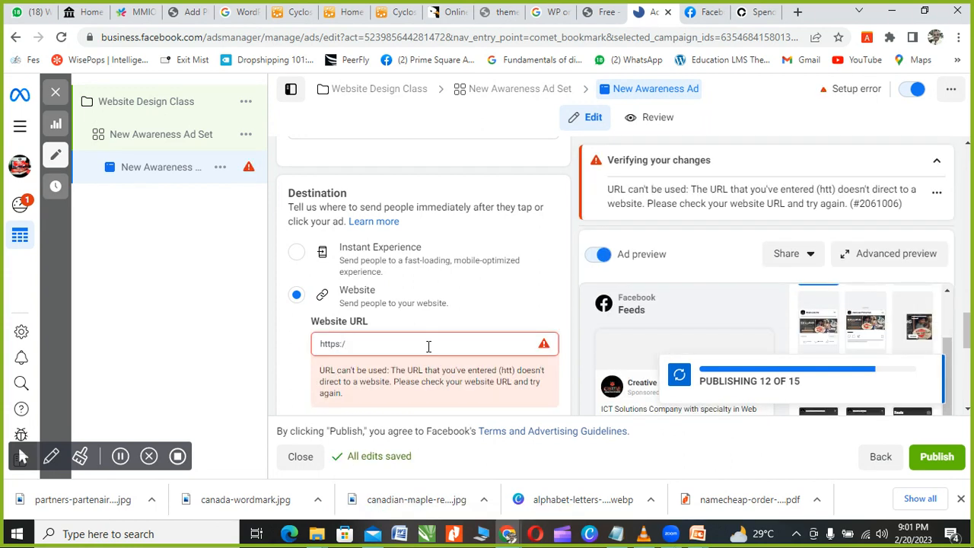
text(/s)
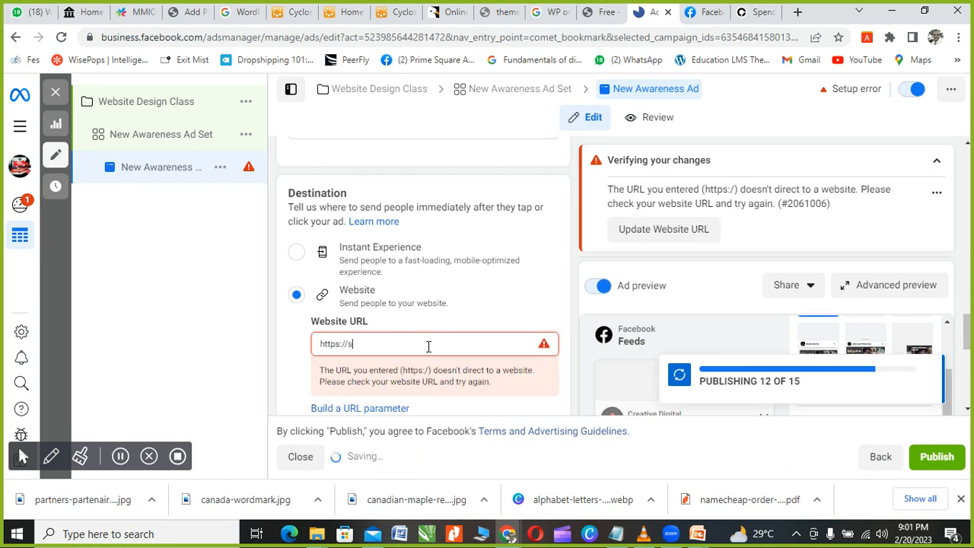
text(onnywebs.com)
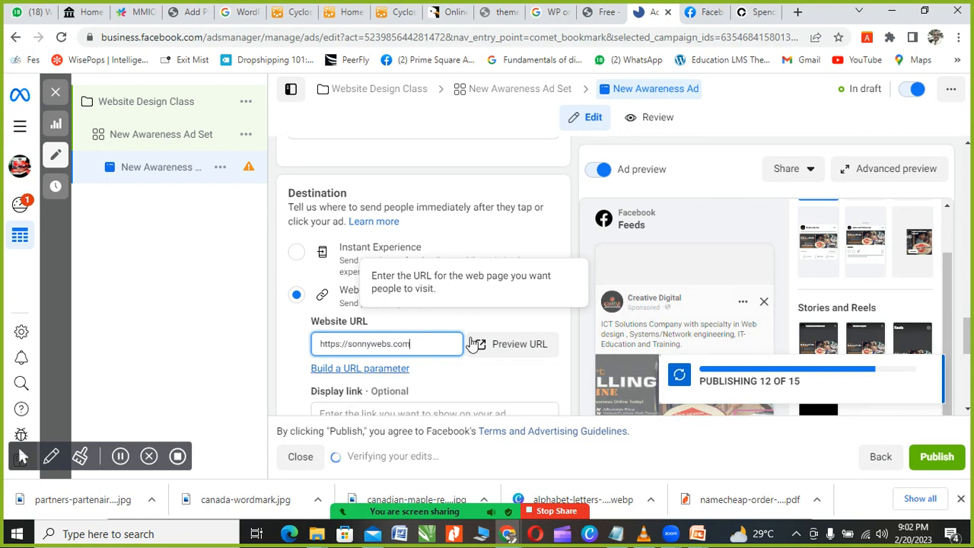
scroll(411, 365, down, 4)
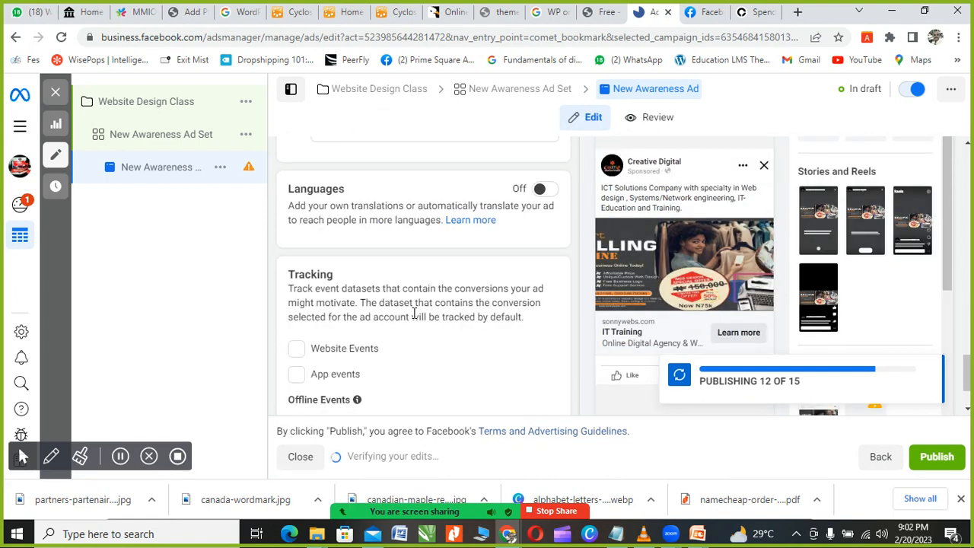
scroll(614, 251, down, 1)
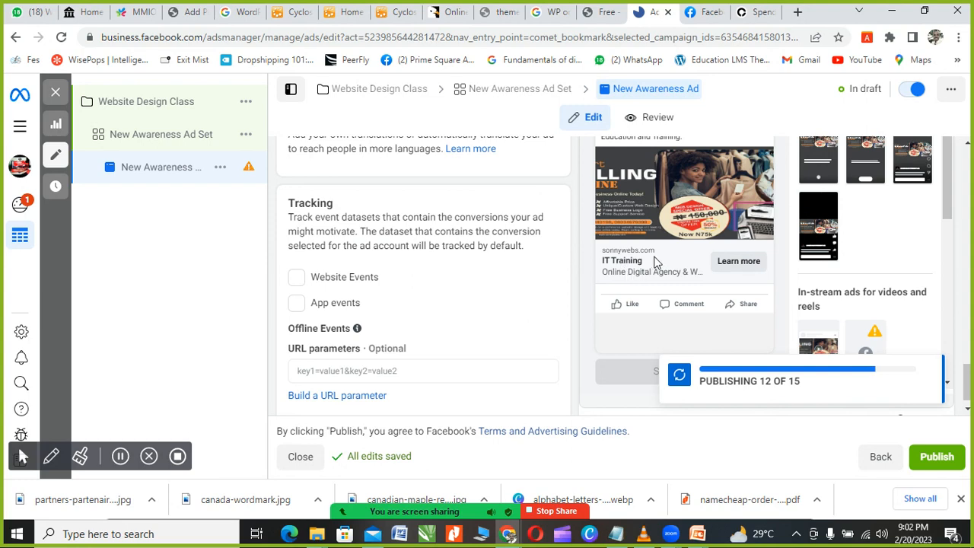
scroll(681, 276, up, 1)
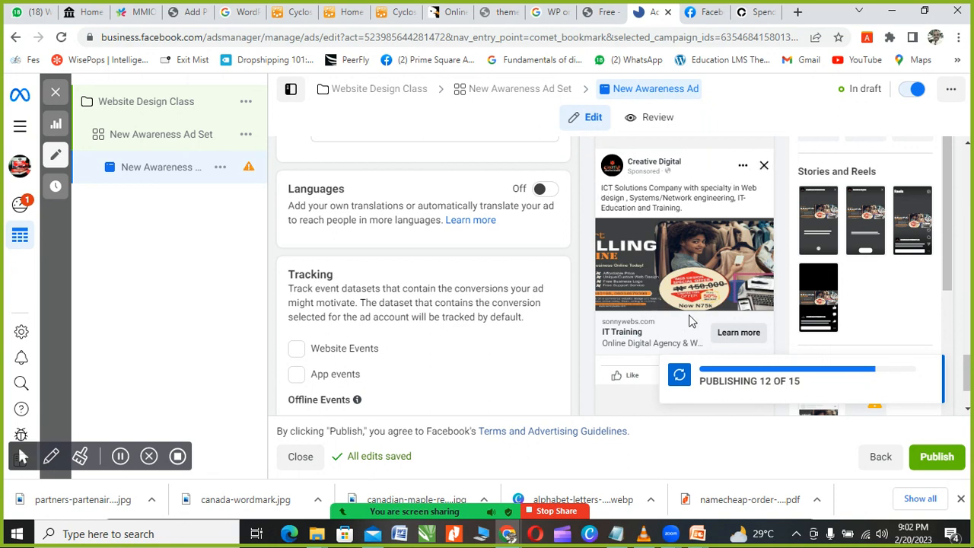
scroll(429, 315, up, 3)
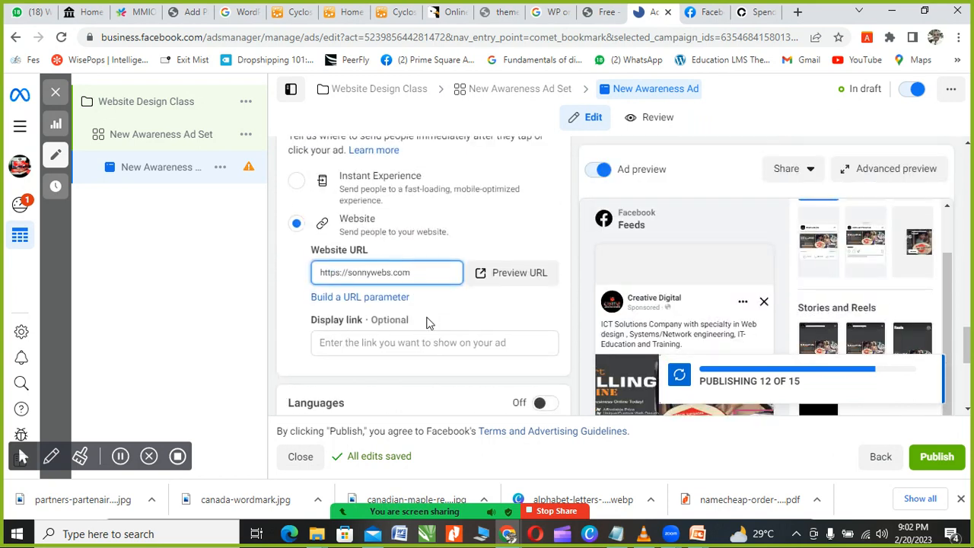
scroll(389, 283, up, 3)
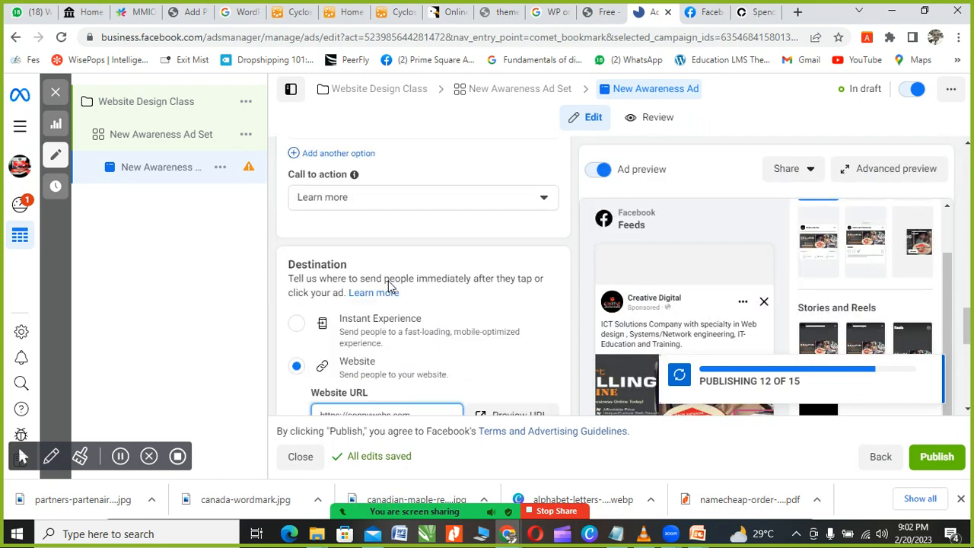
Step: Switch the ad's call to action to Send WhatsApp message using the connected WhatsApp number
scroll(388, 283, up, 1)
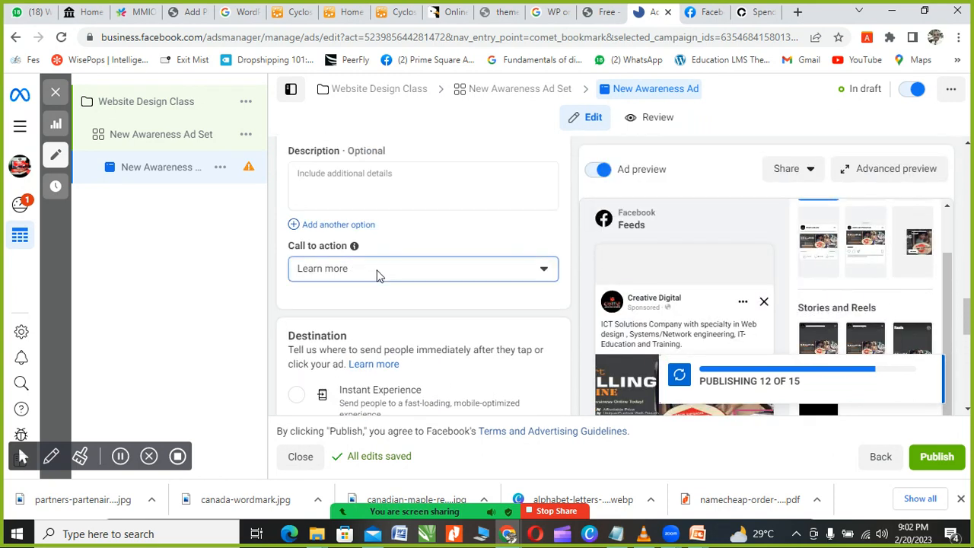
click(379, 274)
scroll(358, 333, down, 3)
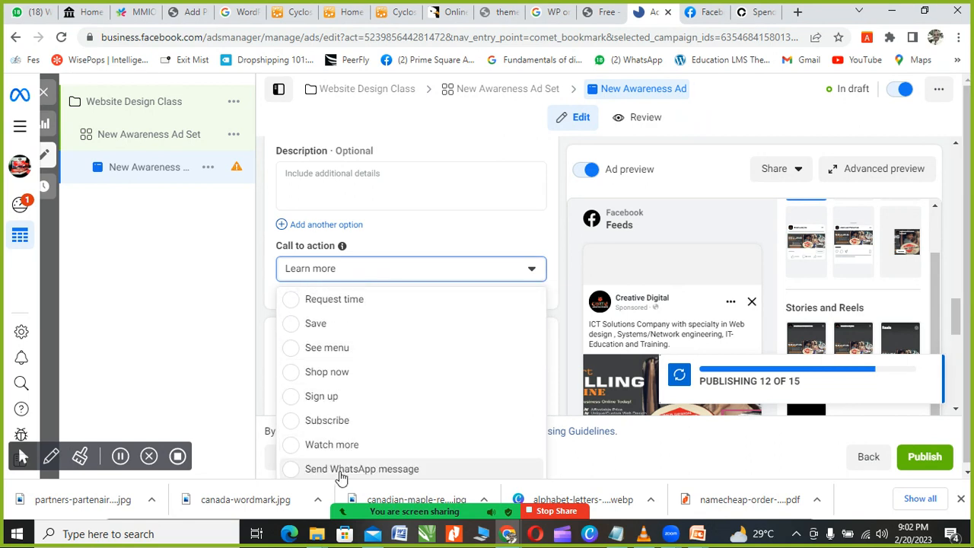
click(339, 469)
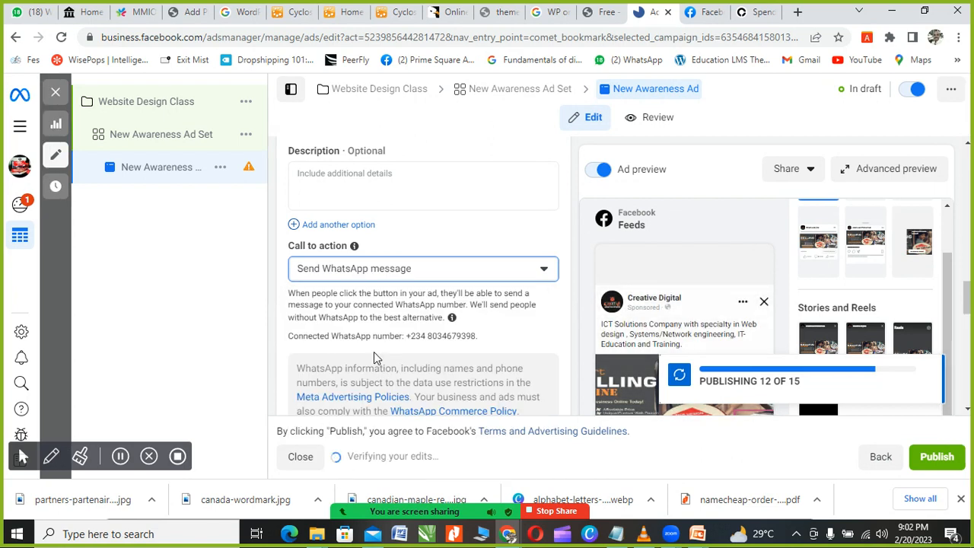
scroll(374, 351, down, 2)
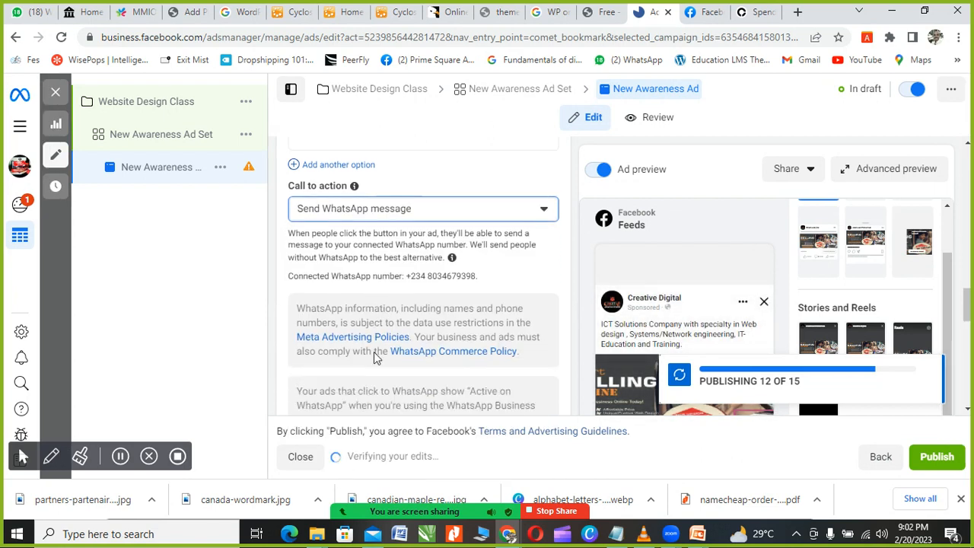
scroll(373, 351, down, 4)
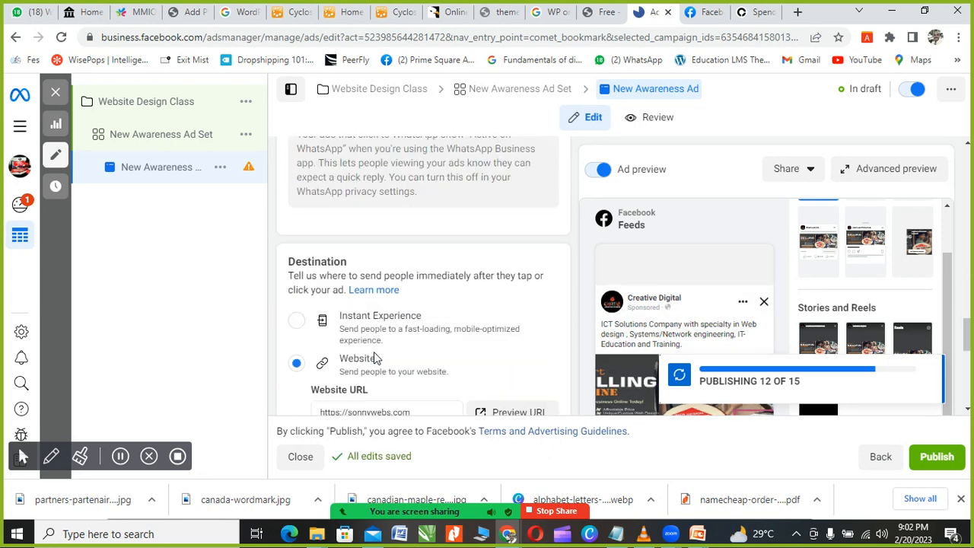
scroll(413, 359, down, 2)
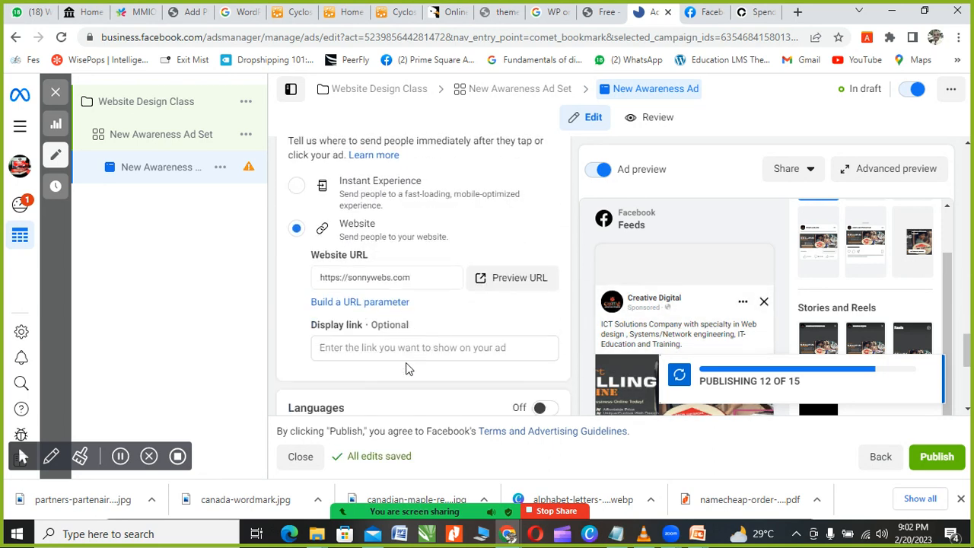
scroll(421, 339, down, 4)
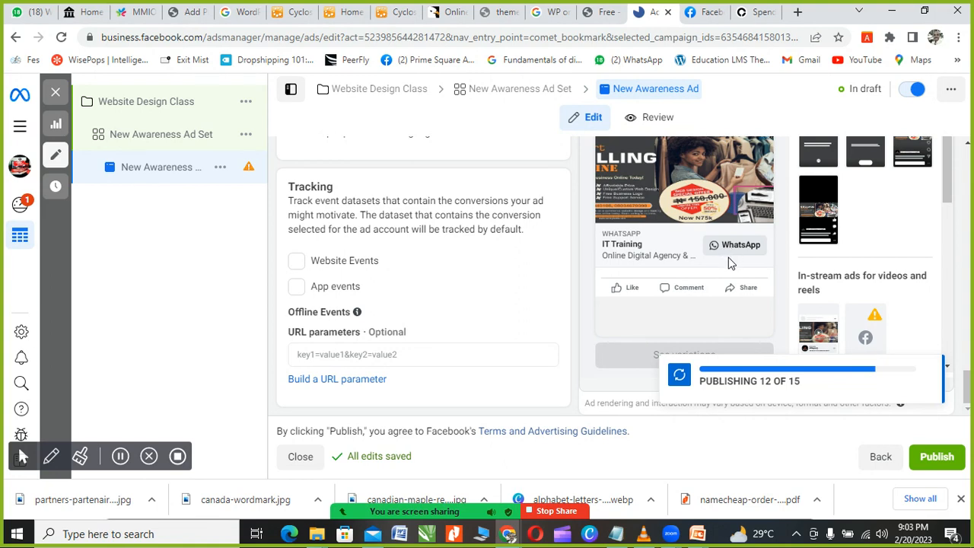
scroll(729, 263, up, 1)
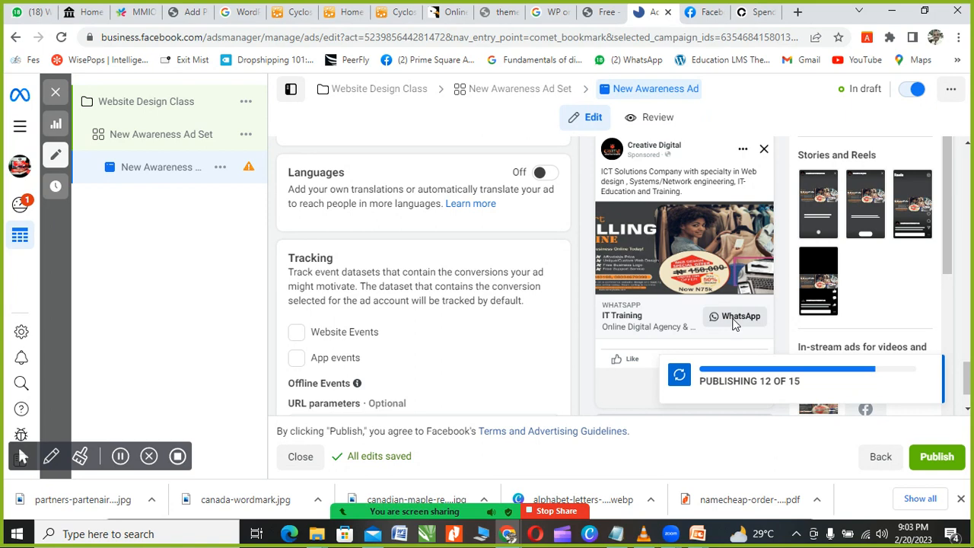
scroll(447, 332, up, 2)
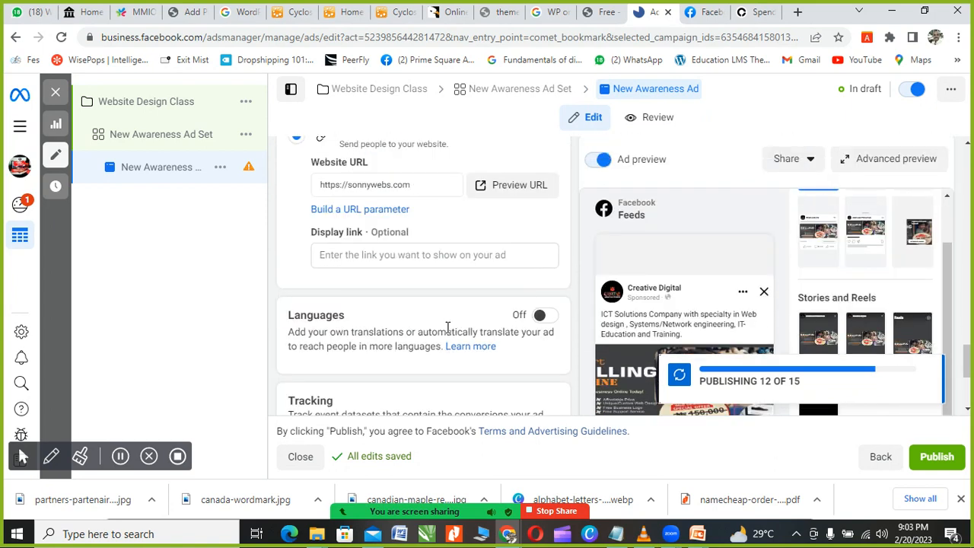
scroll(448, 328, up, 1)
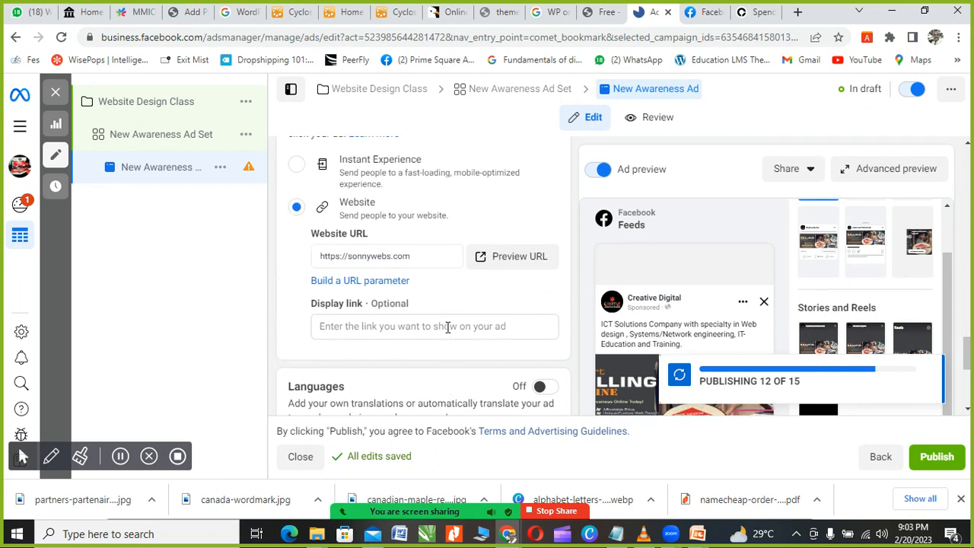
scroll(447, 327, up, 1)
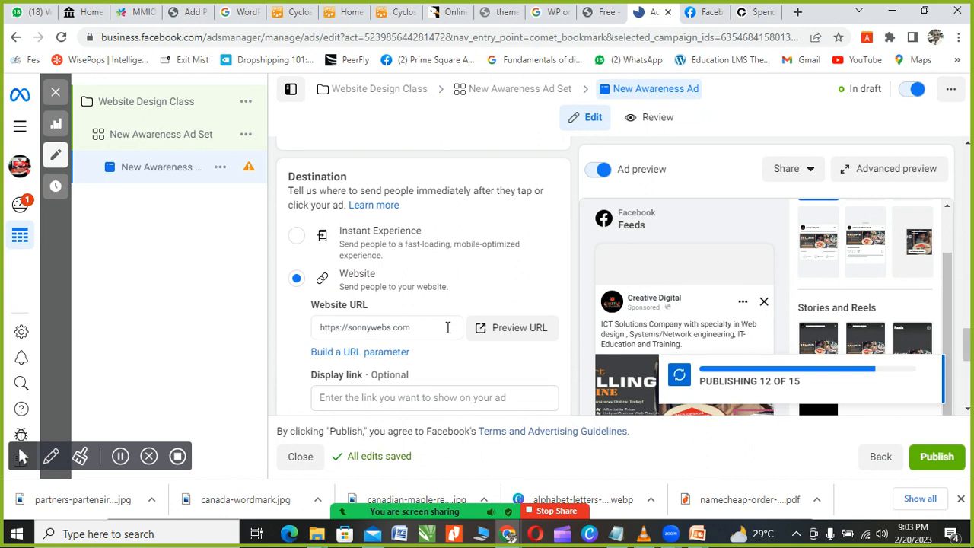
scroll(447, 328, down, 1)
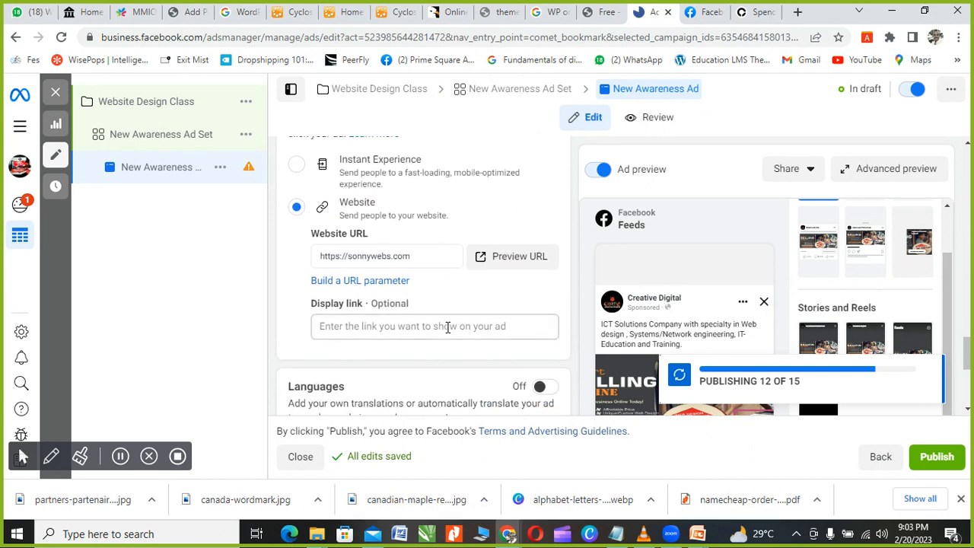
scroll(448, 327, up, 5)
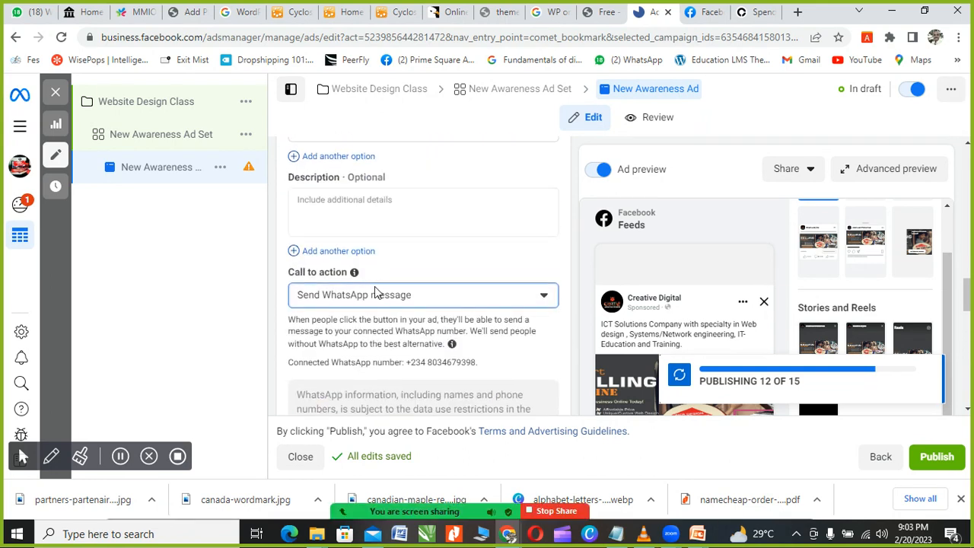
Step: Replace Send WhatsApp message with Shop now as the ad's call to action
click(378, 296)
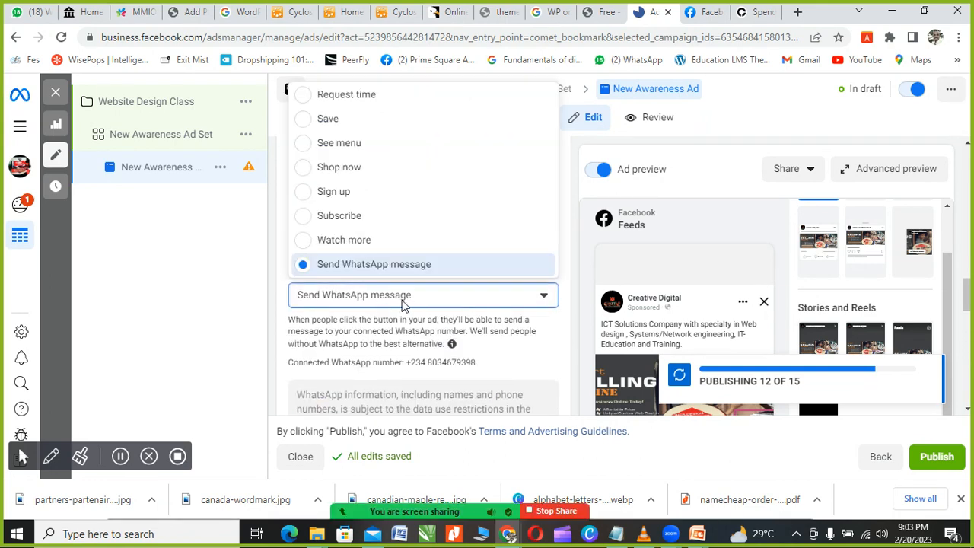
click(347, 176)
scroll(430, 301, down, 2)
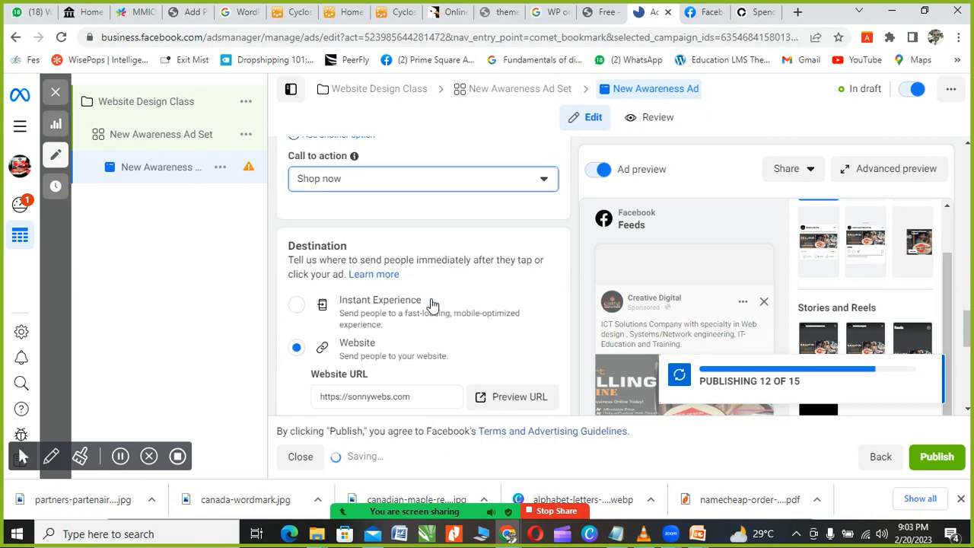
scroll(431, 302, down, 3)
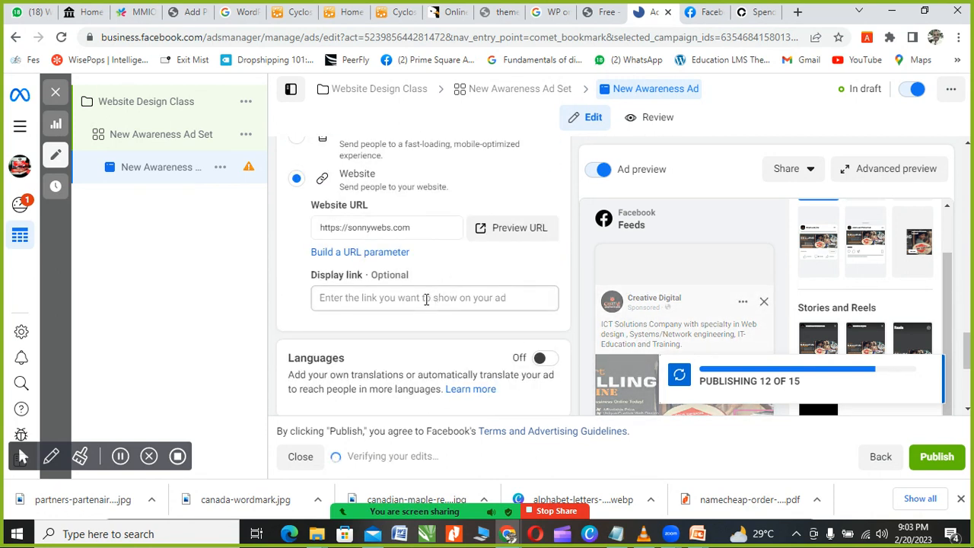
click(413, 228)
scroll(423, 266, up, 2)
scroll(426, 271, up, 7)
scroll(426, 270, up, 2)
scroll(426, 270, down, 5)
scroll(426, 270, down, 7)
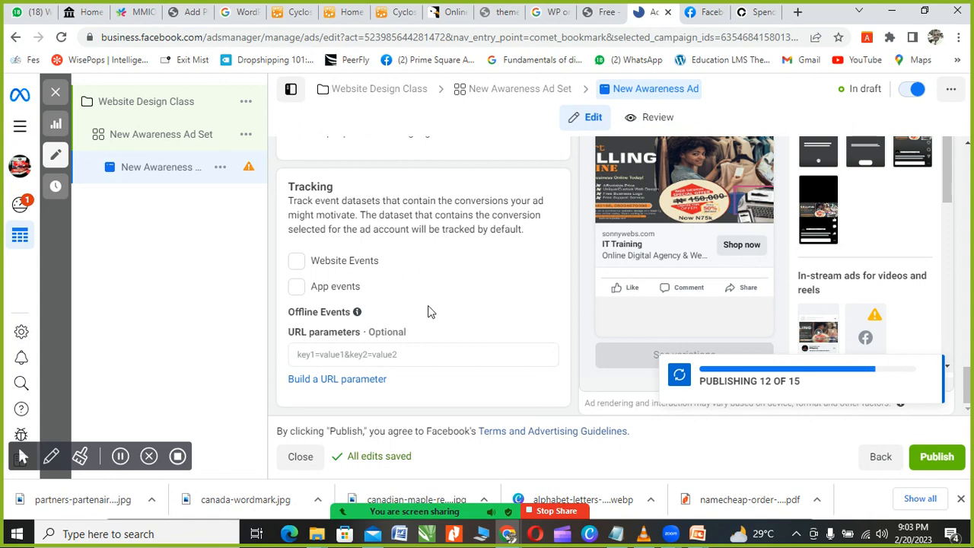
scroll(429, 311, up, 3)
scroll(348, 322, down, 1)
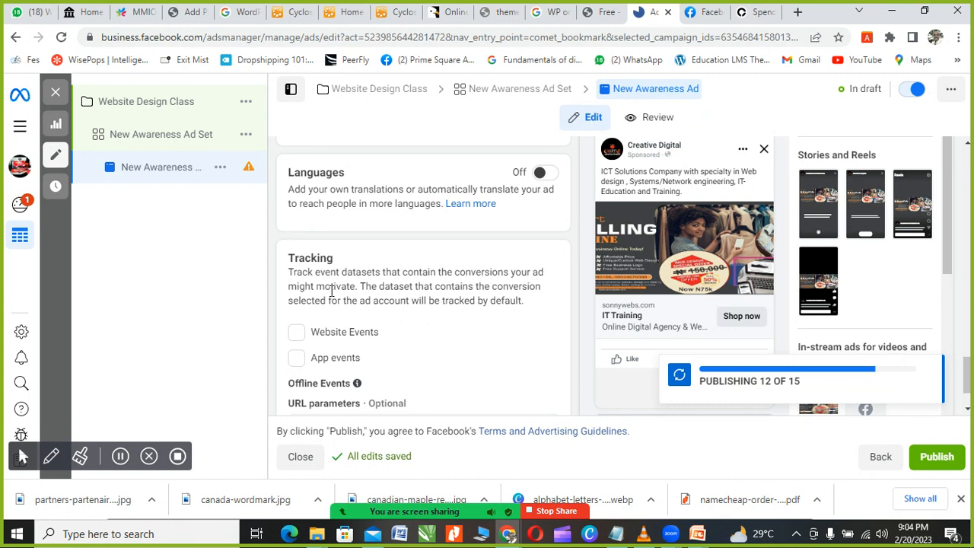
Step: Enable Website Events tracking through the Facebook Pixel, leaving URL parameters empty
click(297, 335)
scroll(365, 318, down, 1)
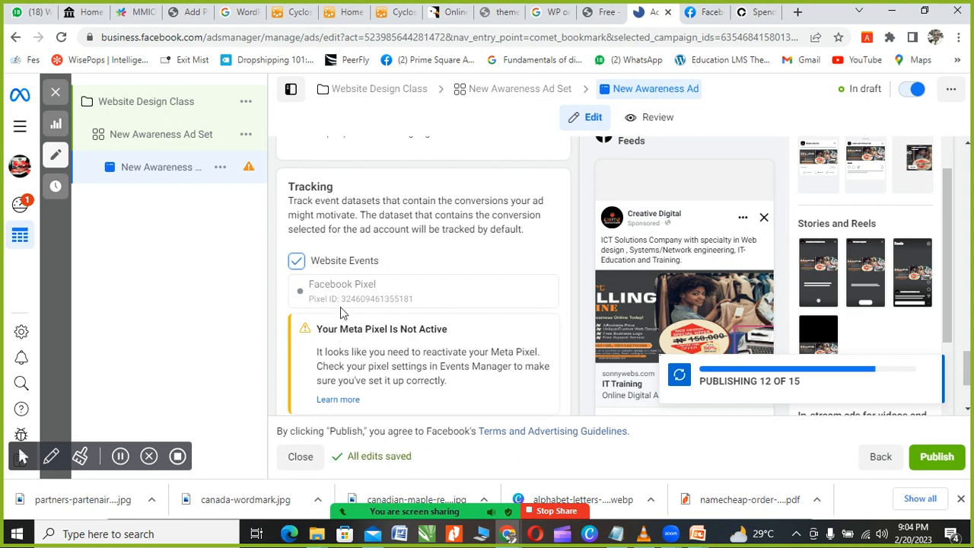
scroll(341, 307, down, 1)
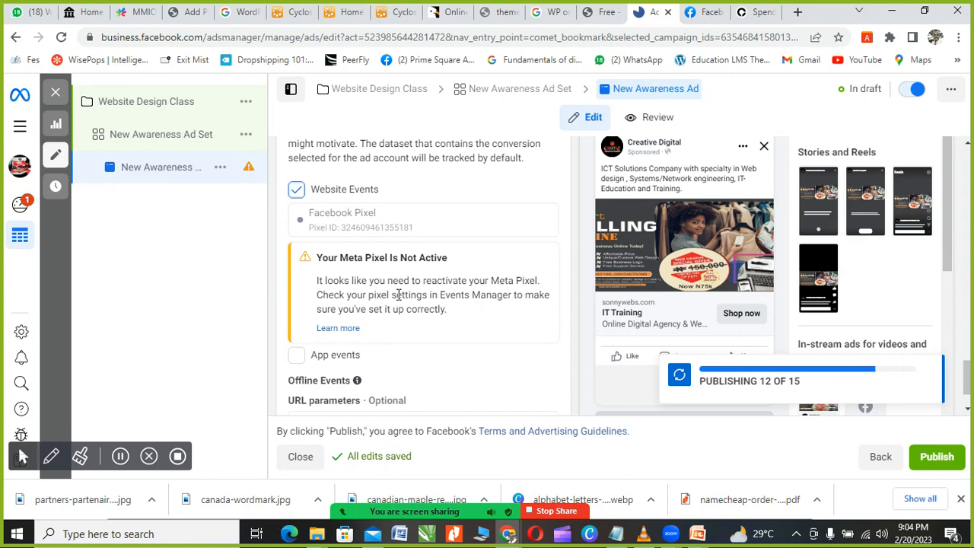
scroll(399, 295, down, 1)
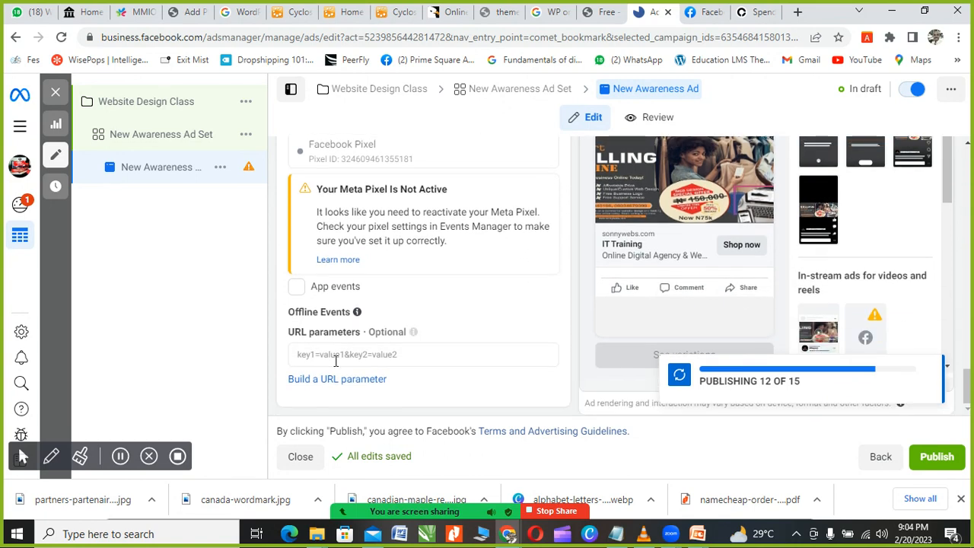
click(405, 353)
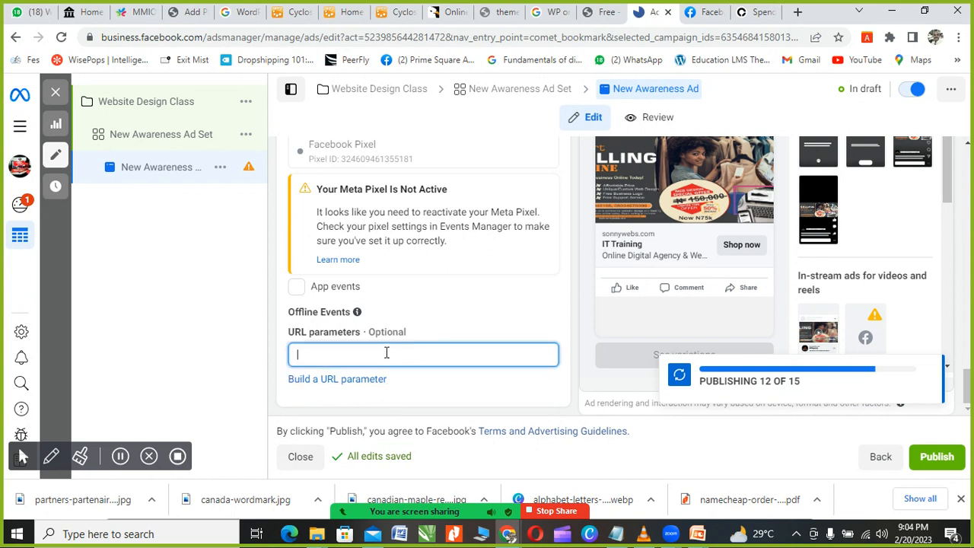
click(257, 389)
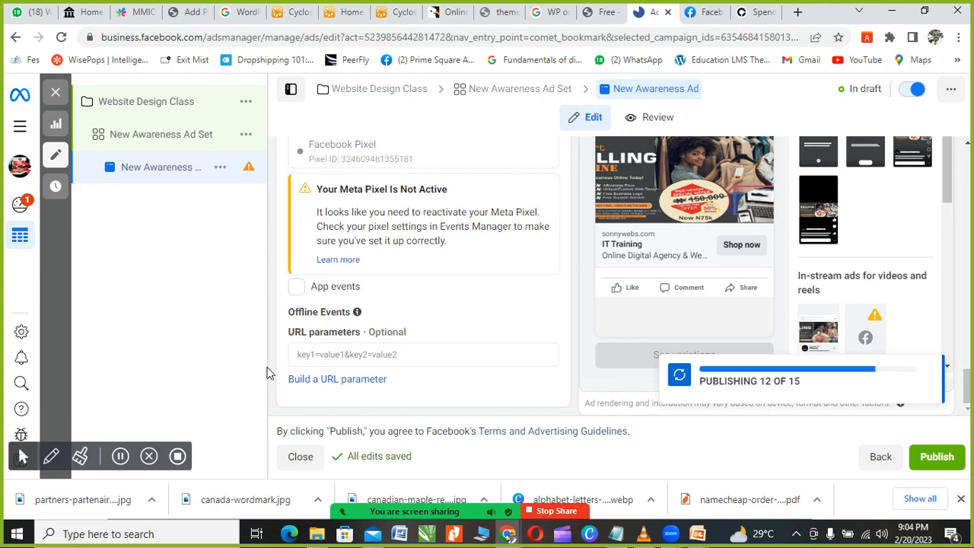
scroll(342, 274, up, 2)
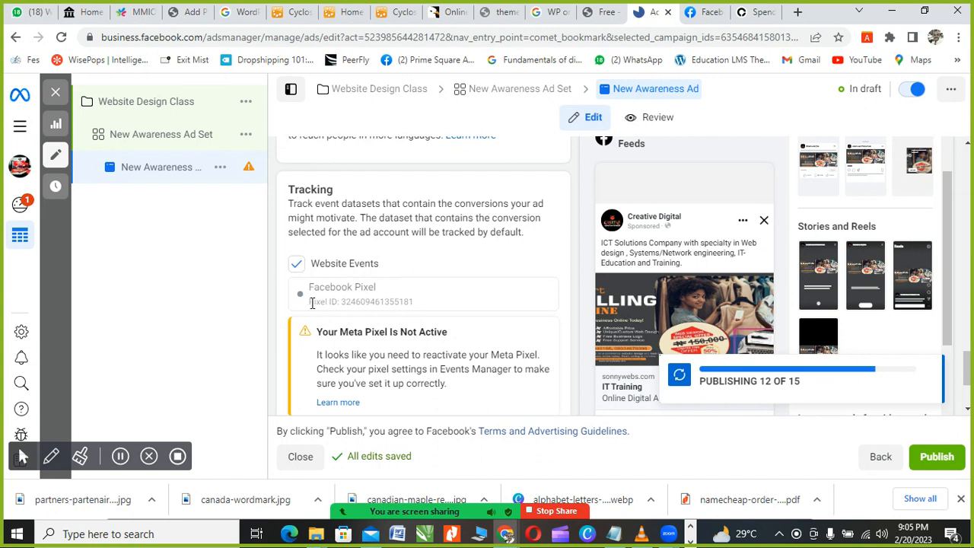
Step: Copy the Facebook Pixel ID text from the Tracking settings
drag(310, 302, 425, 304)
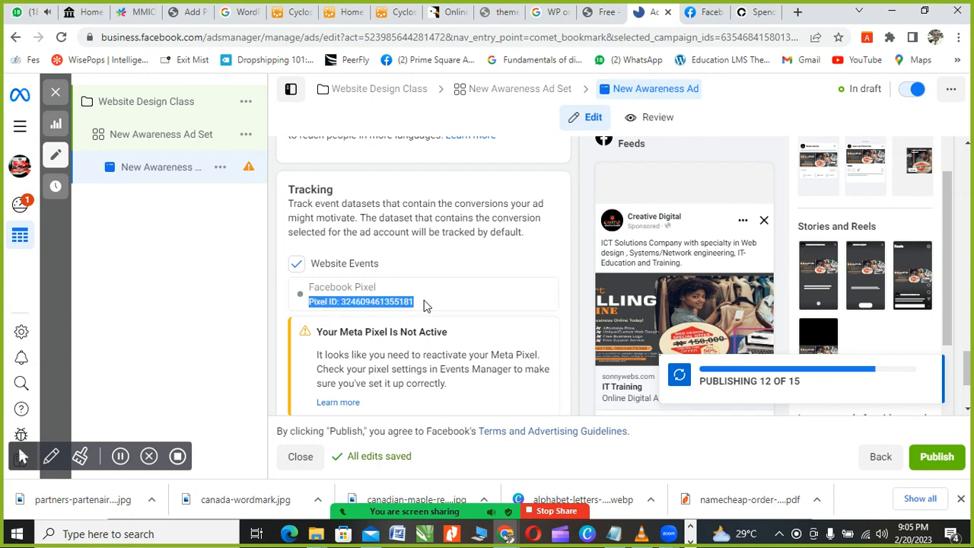
right_click(361, 308)
click(366, 312)
click(353, 192)
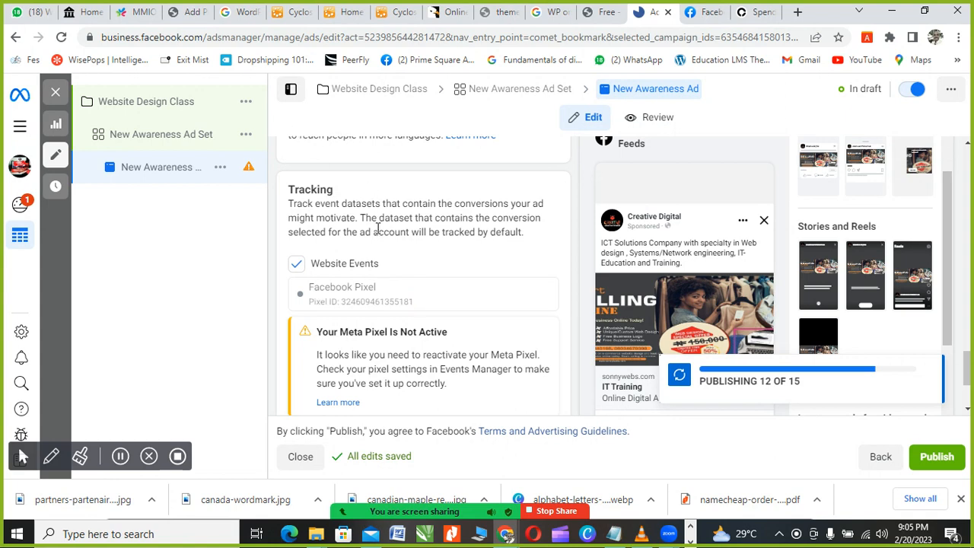
scroll(379, 230, up, 3)
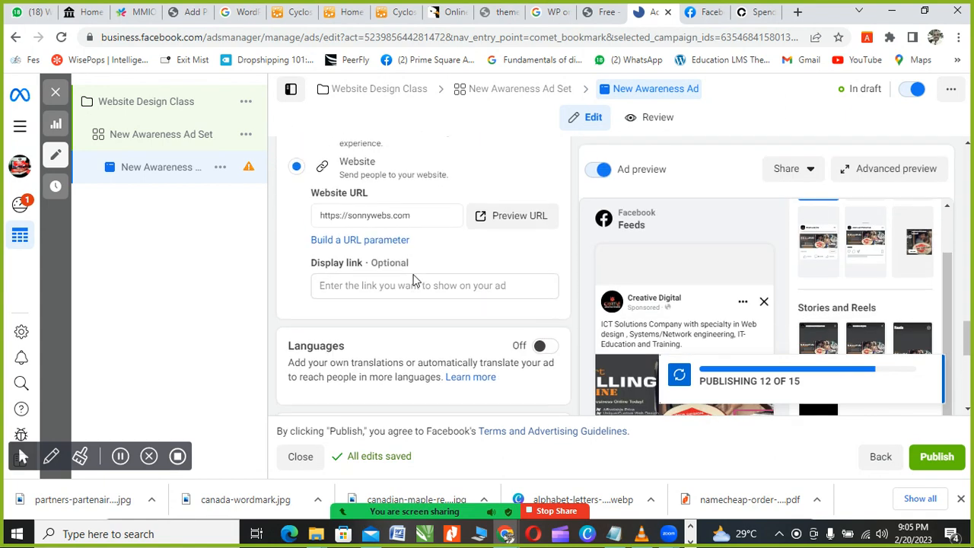
scroll(411, 285, down, 5)
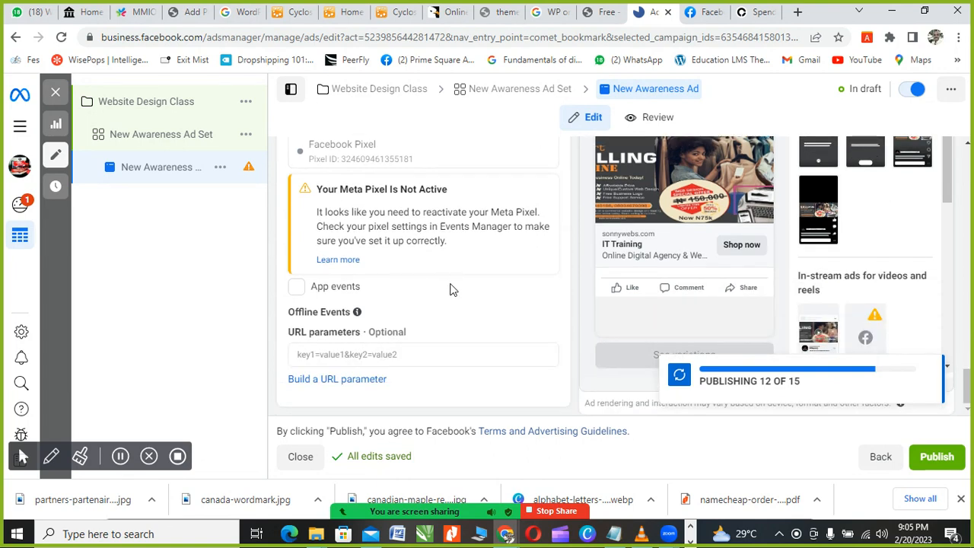
scroll(487, 281, up, 2)
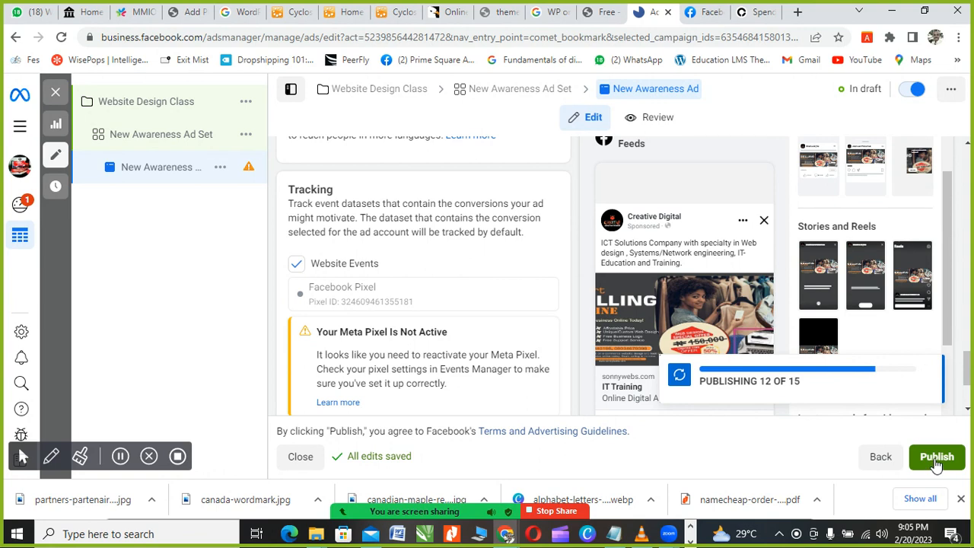
scroll(449, 305, up, 2)
scroll(442, 300, up, 6)
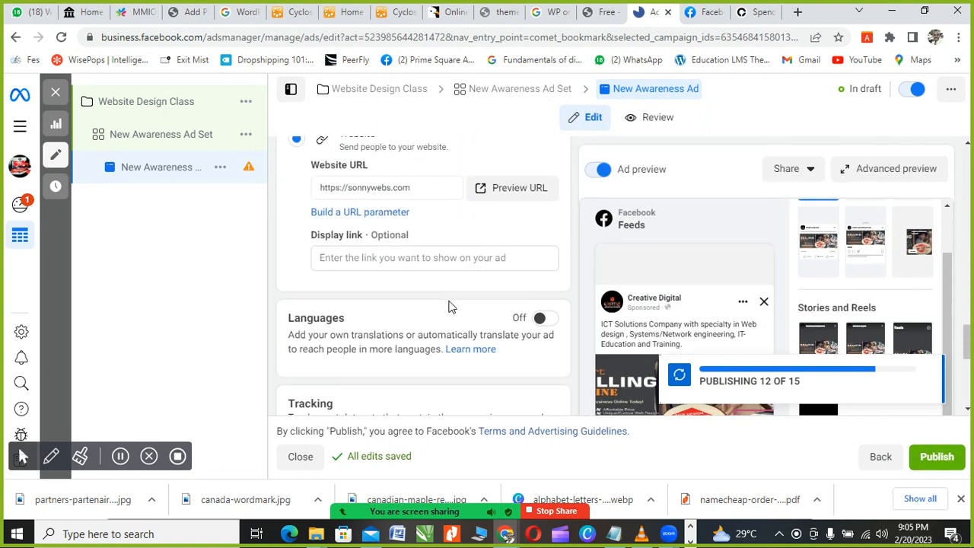
scroll(434, 301, up, 8)
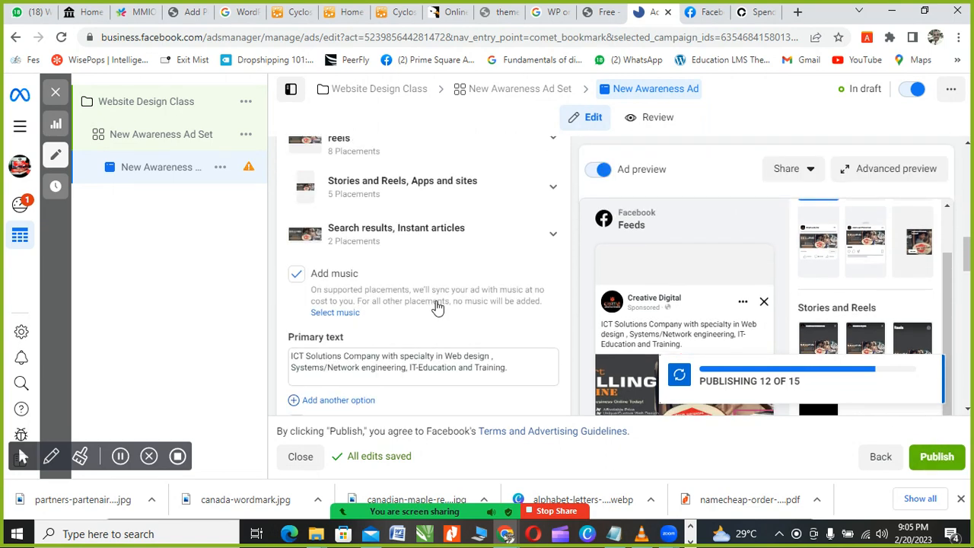
scroll(451, 312, up, 2)
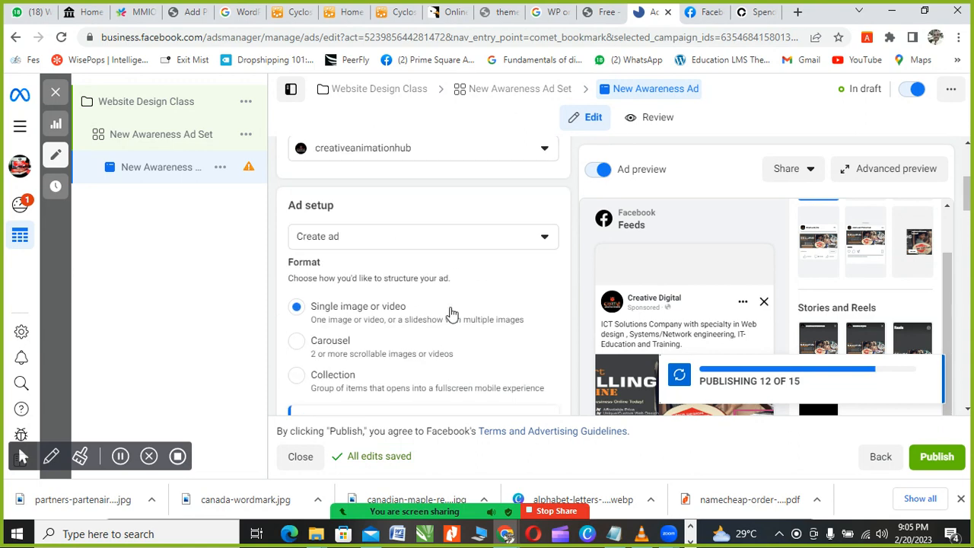
scroll(452, 314, up, 3)
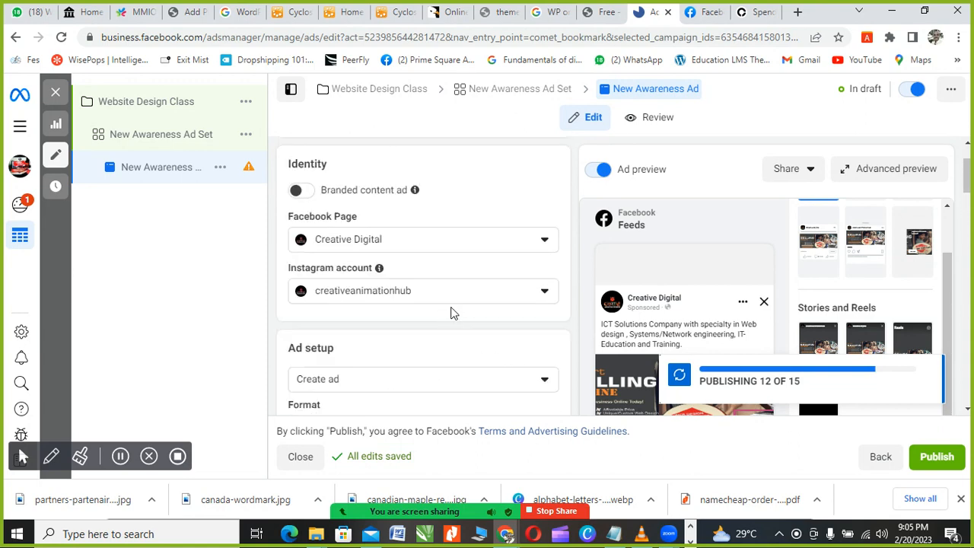
scroll(452, 313, down, 5)
scroll(452, 312, down, 3)
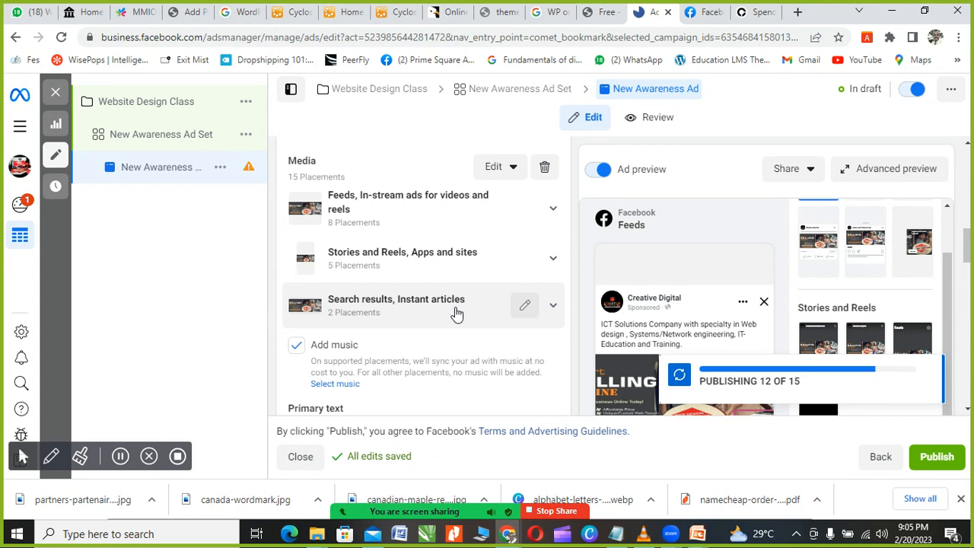
scroll(455, 312, down, 4)
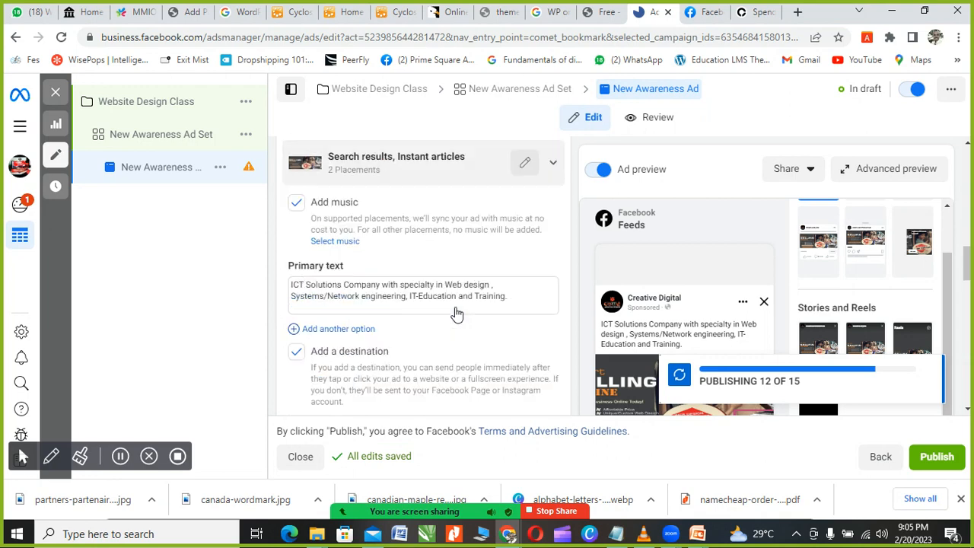
scroll(476, 319, up, 10)
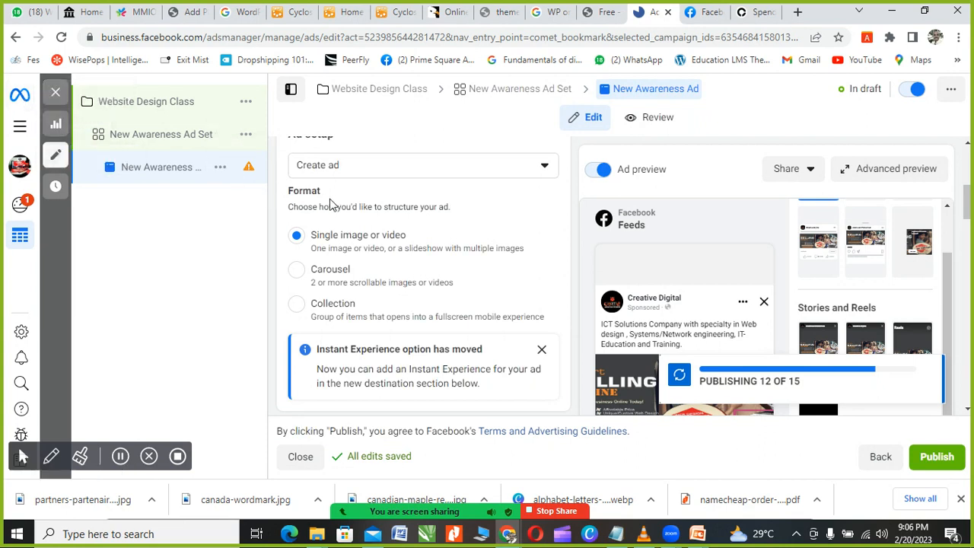
scroll(470, 249, up, 1)
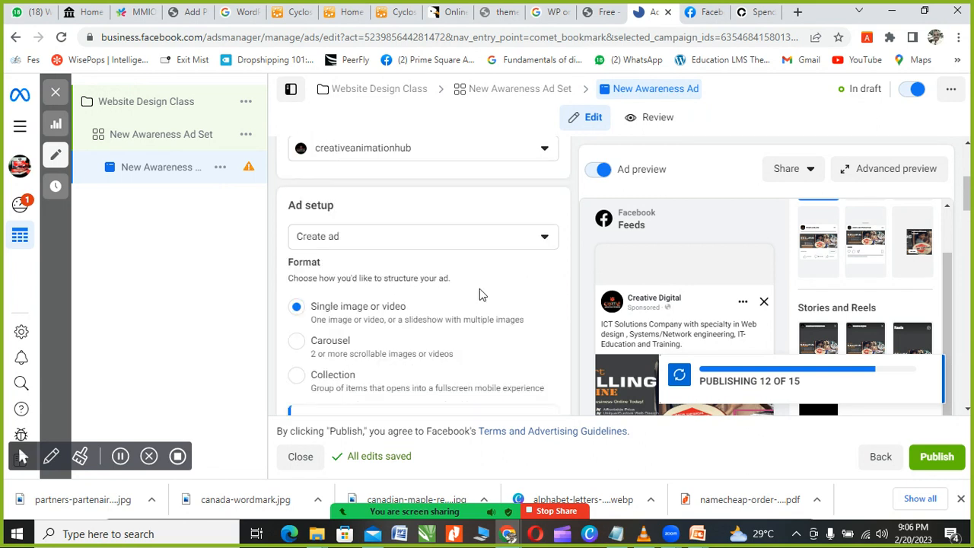
scroll(482, 296, up, 3)
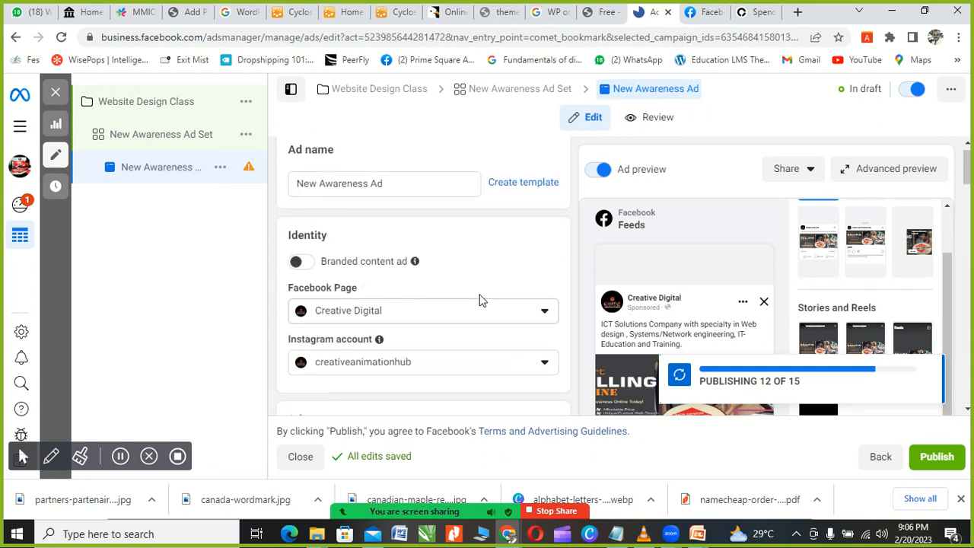
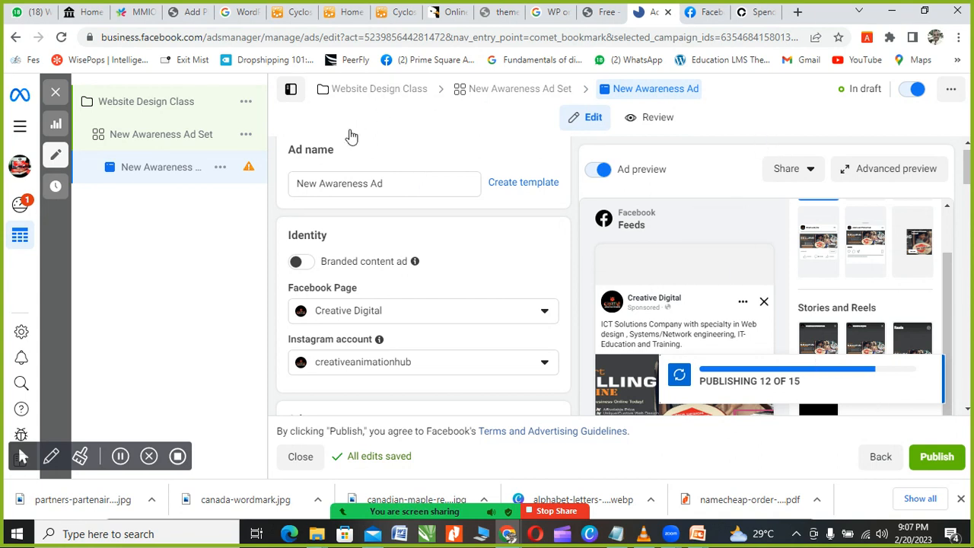
Step: Leave the ad draft for the Facebook tab, which shows the Switching accounts page
scroll(449, 187, up, 1)
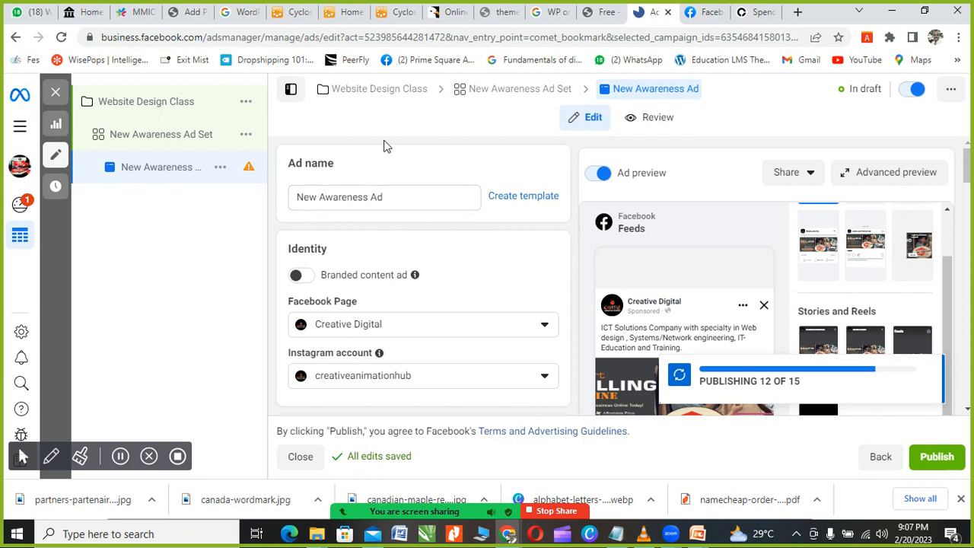
click(701, 20)
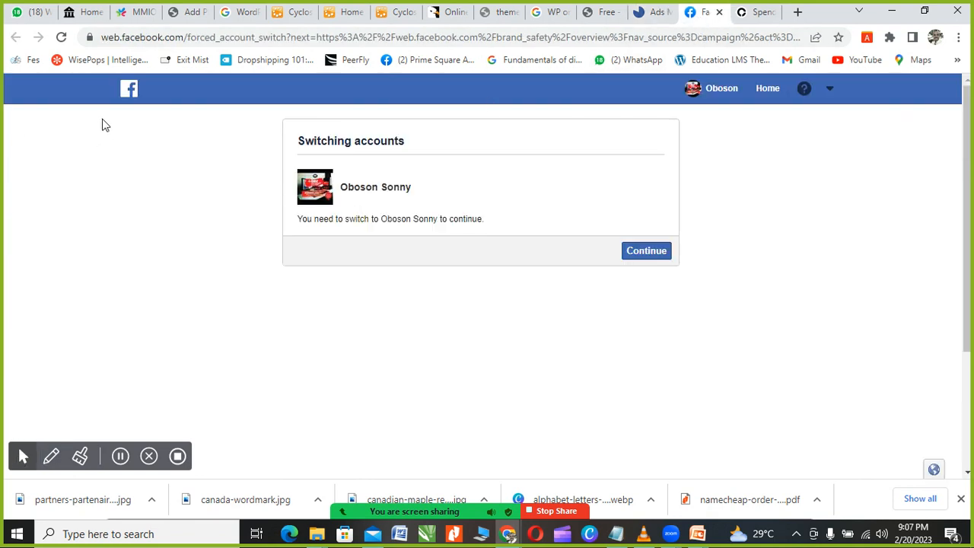
Step: Return to the Facebook home feed by loading facebook.com
click(131, 93)
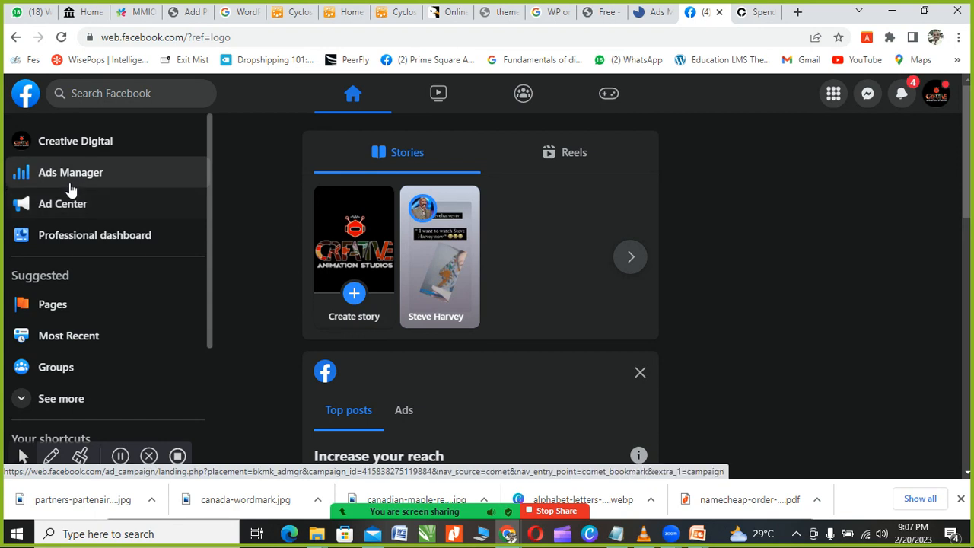
scroll(376, 285, down, 3)
scroll(376, 285, up, 3)
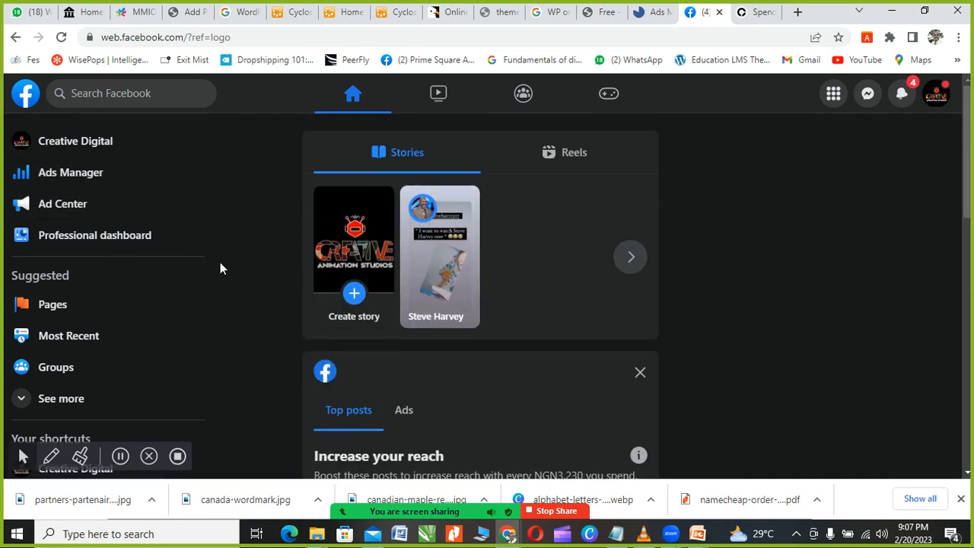
click(52, 174)
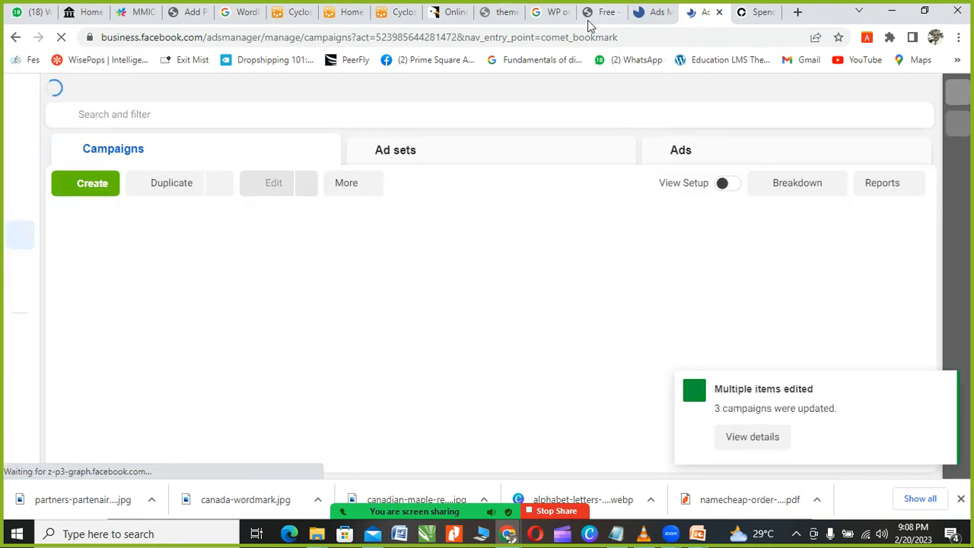
click(539, 38)
text(face)
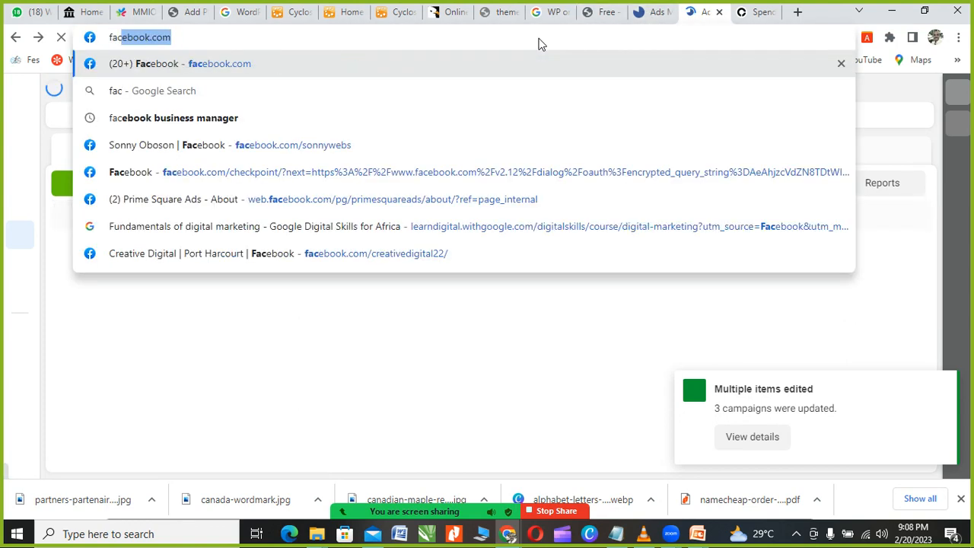
key(Return)
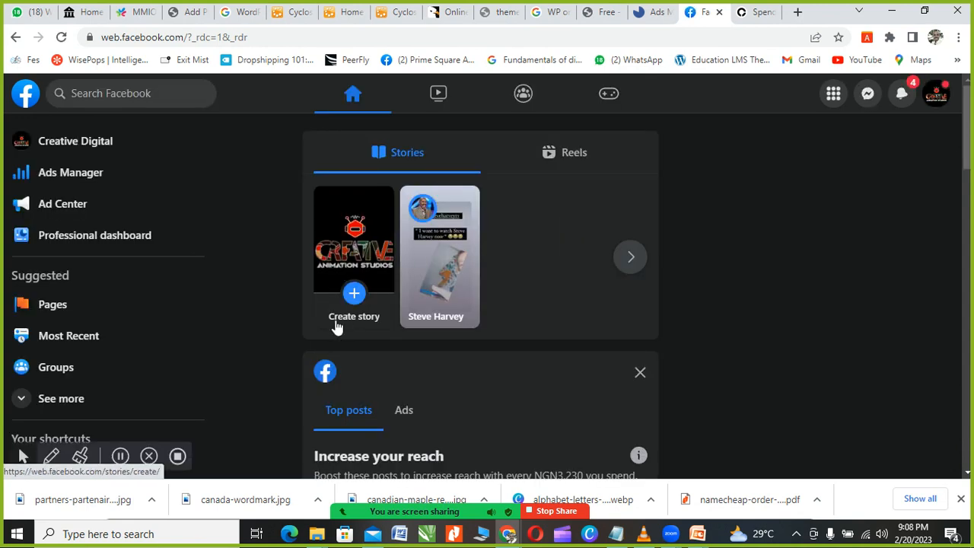
Step: Open the Creative Digital post 'Get certified in 2 weeks' suggested for boosting
scroll(337, 327, down, 2)
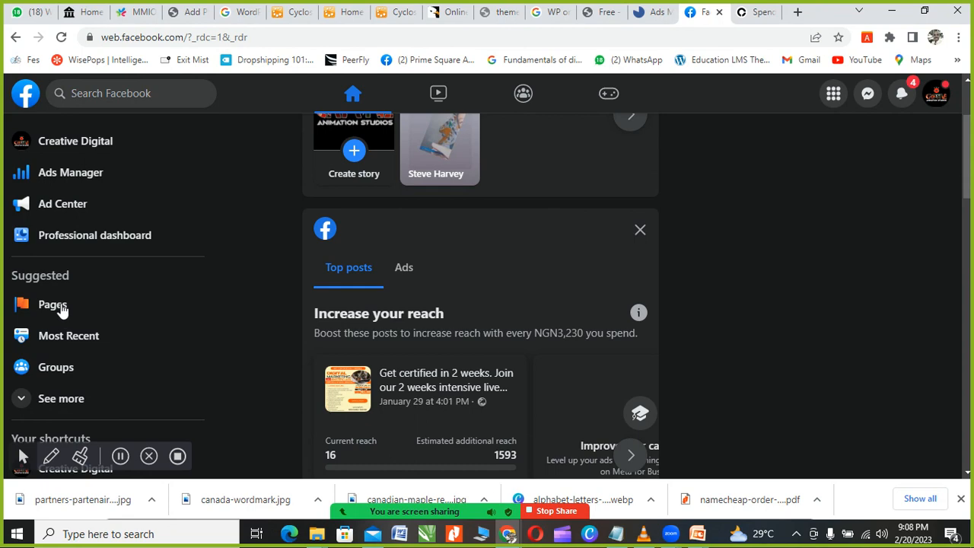
scroll(373, 312, down, 7)
scroll(400, 310, down, 5)
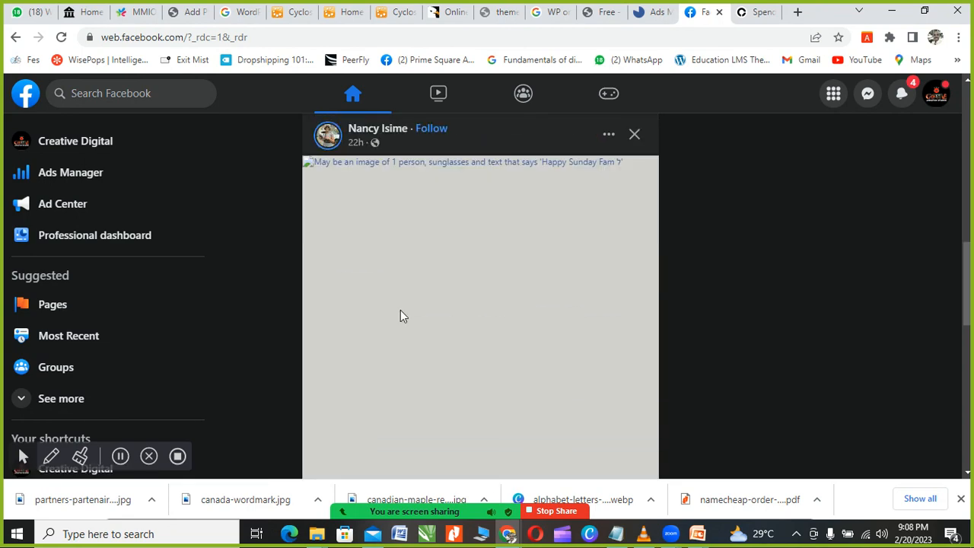
scroll(400, 309, up, 7)
scroll(401, 309, up, 2)
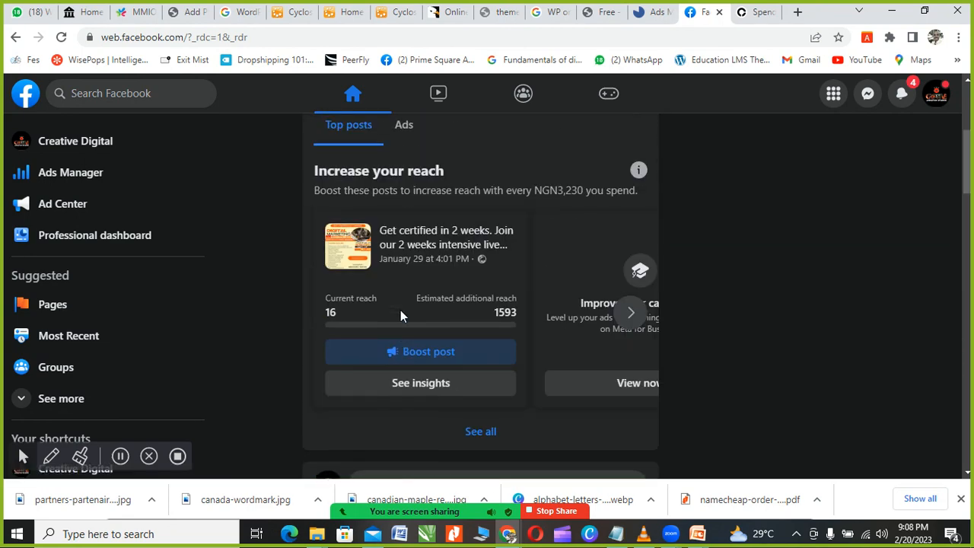
click(397, 238)
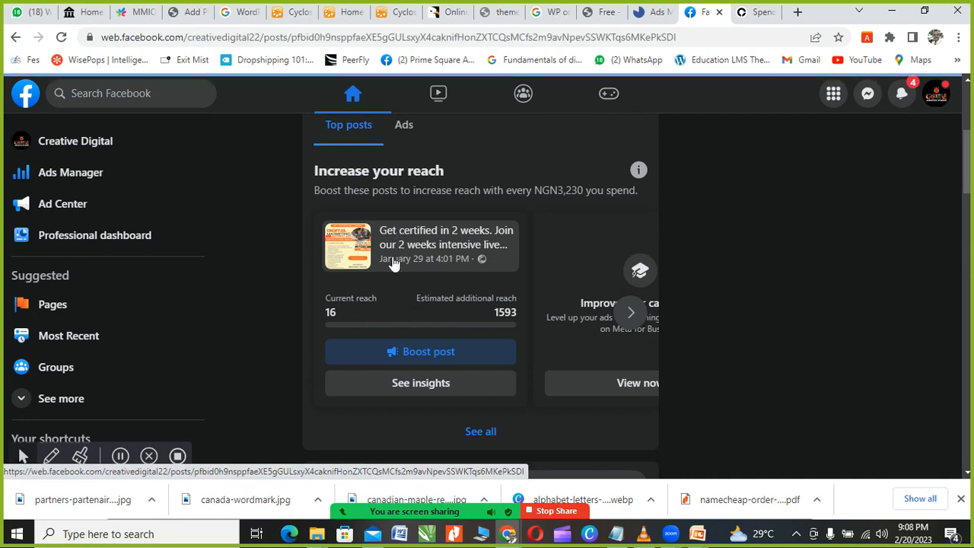
scroll(393, 263, down, 1)
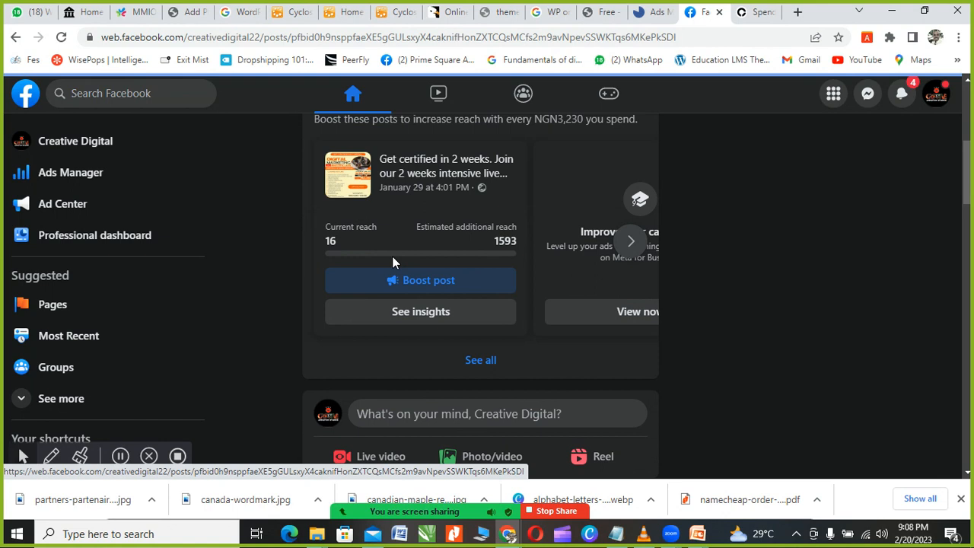
scroll(391, 261, down, 2)
scroll(393, 262, up, 3)
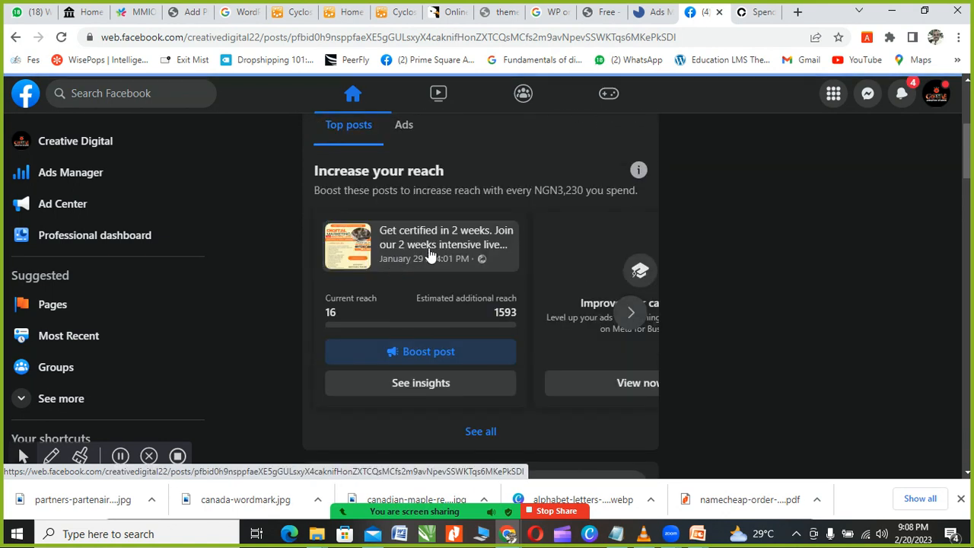
click(418, 253)
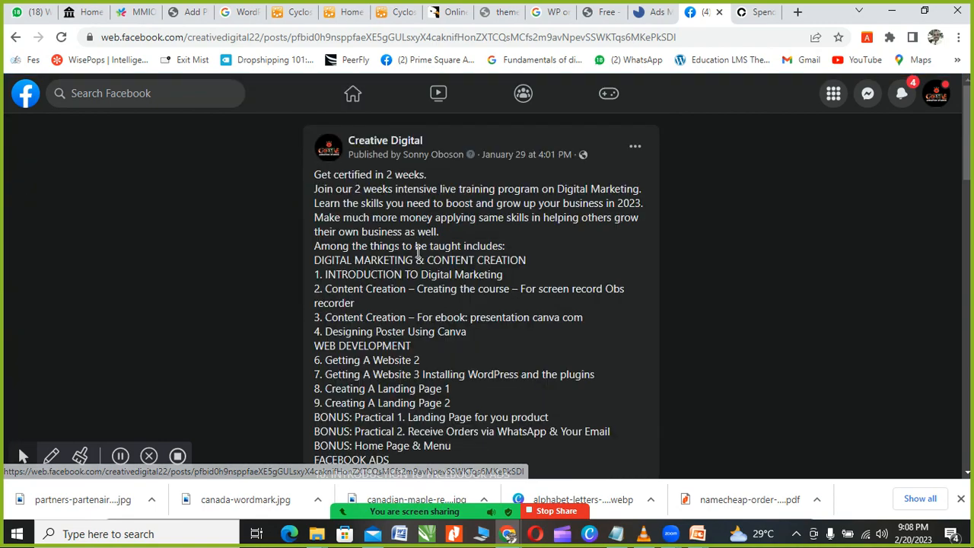
scroll(418, 253, down, 6)
scroll(418, 253, down, 7)
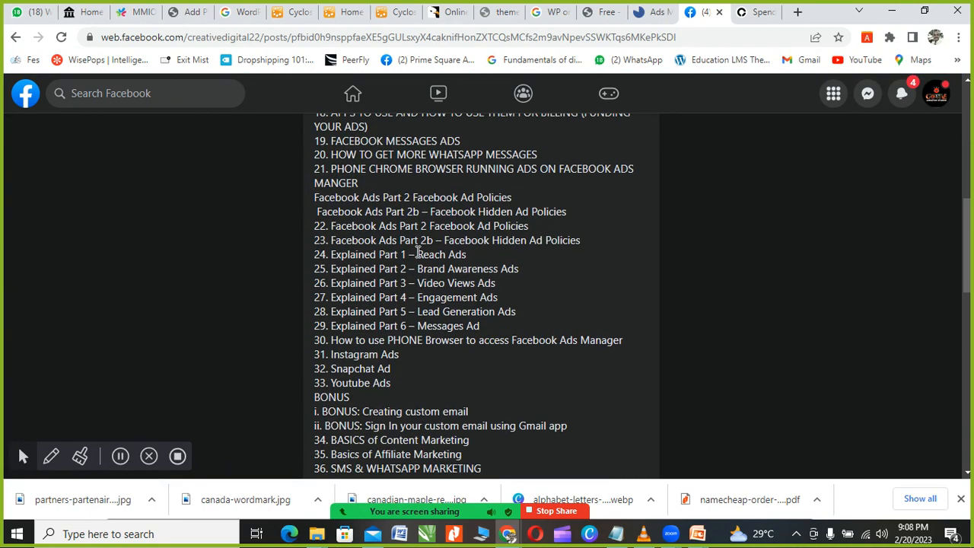
scroll(417, 258, down, 4)
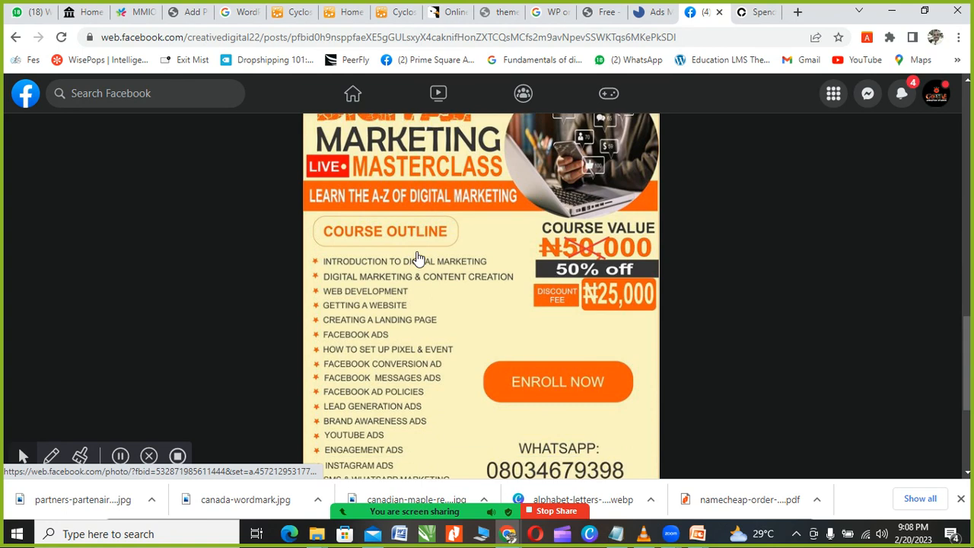
scroll(418, 259, up, 3)
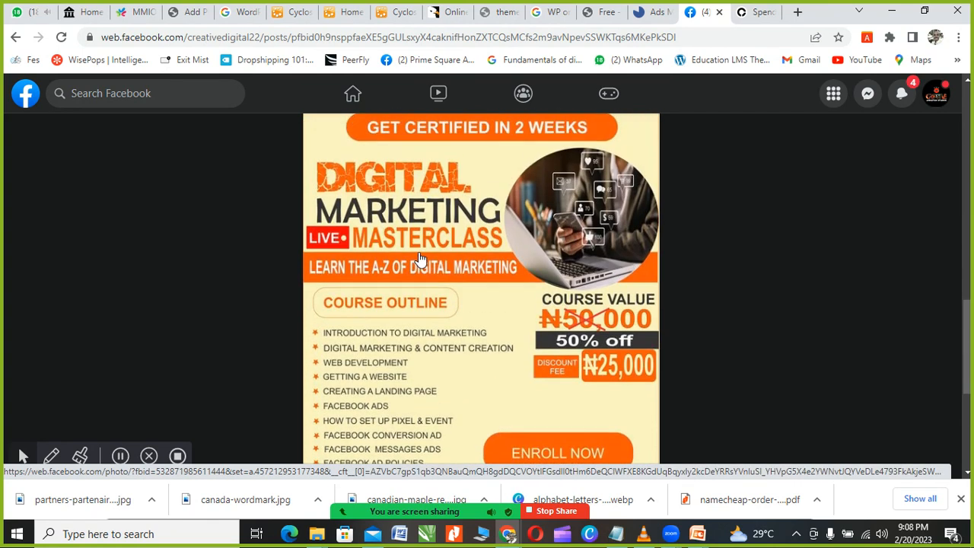
scroll(419, 260, down, 2)
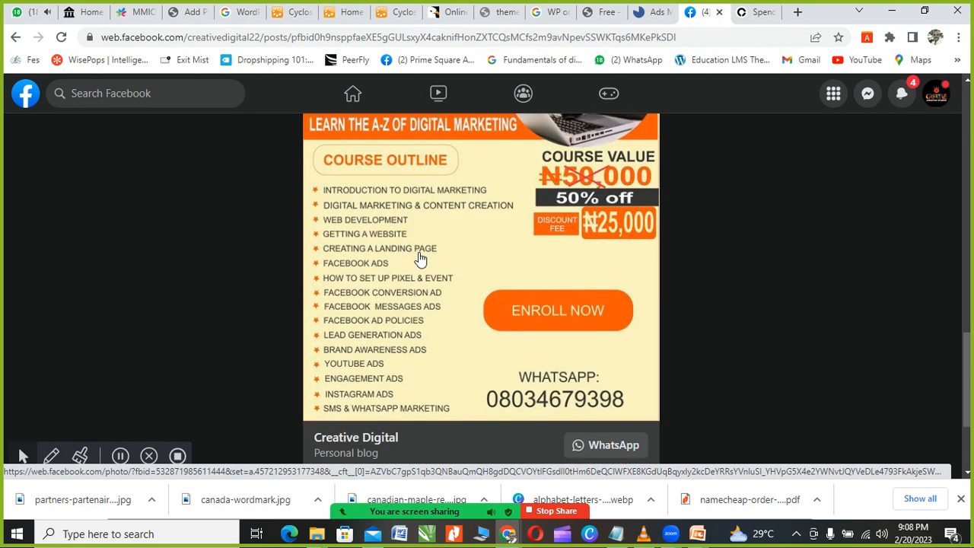
scroll(420, 259, down, 2)
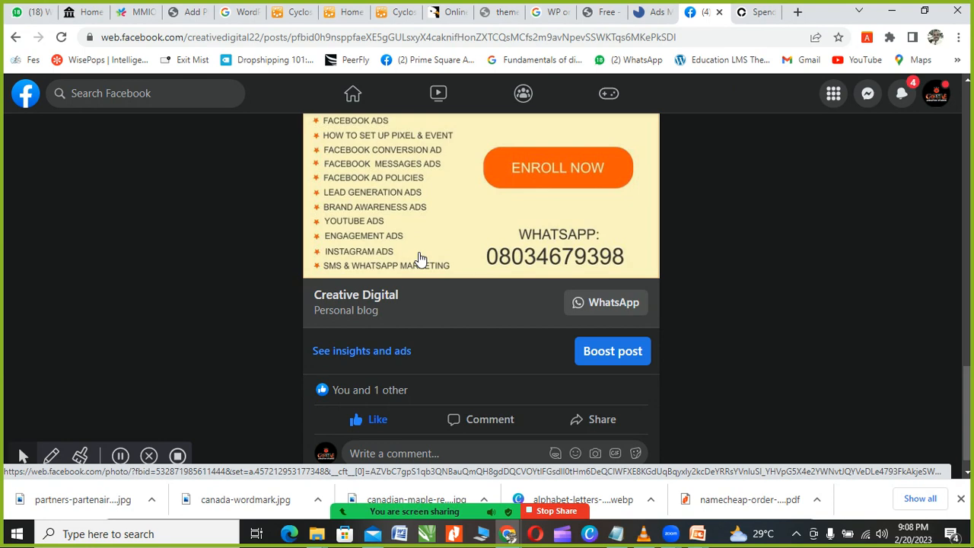
scroll(419, 259, up, 2)
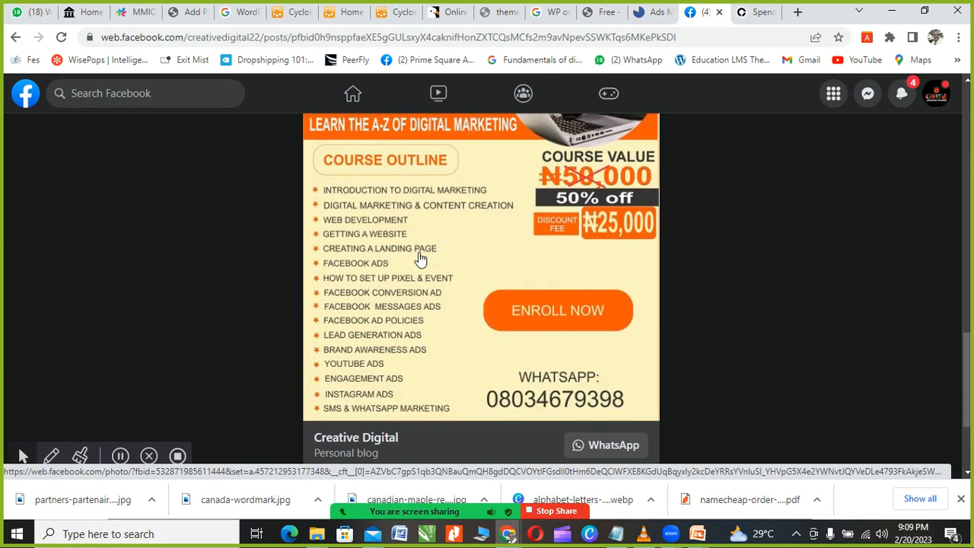
scroll(419, 259, down, 1)
scroll(419, 260, up, 2)
scroll(419, 259, down, 1)
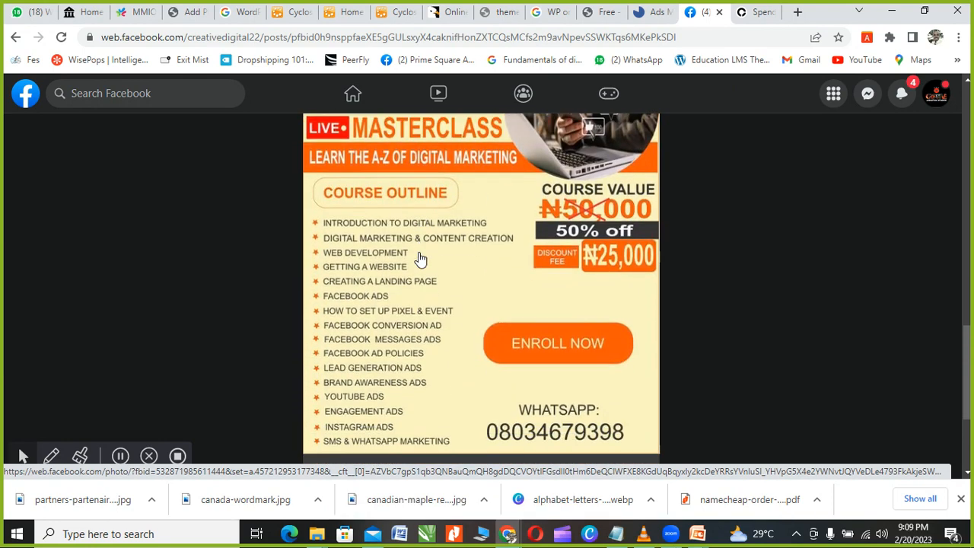
scroll(419, 259, up, 1)
scroll(419, 260, down, 3)
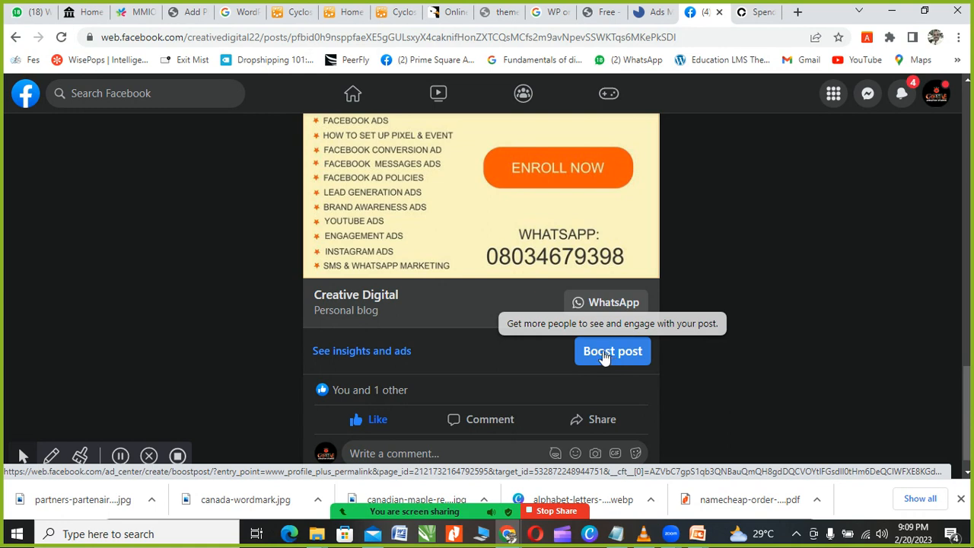
scroll(511, 327, up, 1)
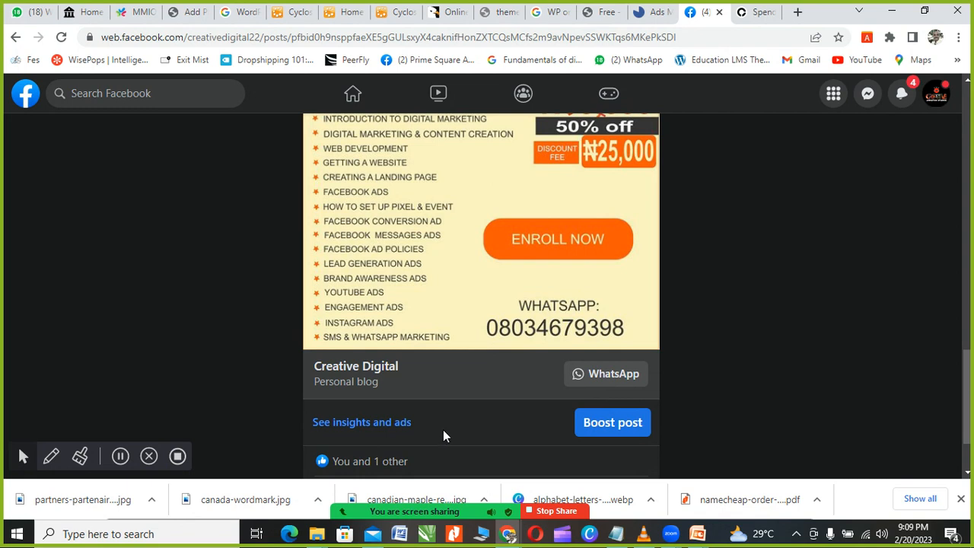
click(596, 424)
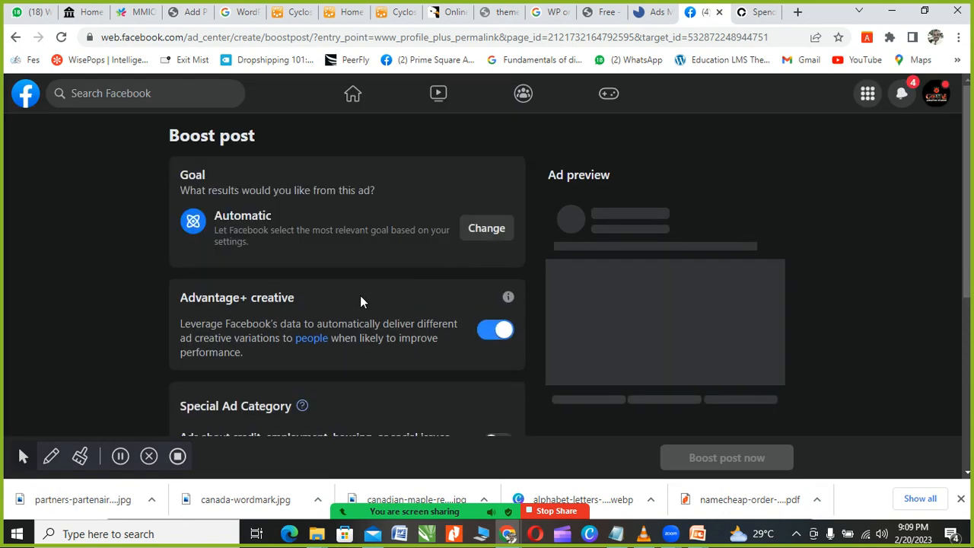
scroll(260, 268, down, 1)
scroll(308, 292, down, 2)
scroll(317, 293, down, 1)
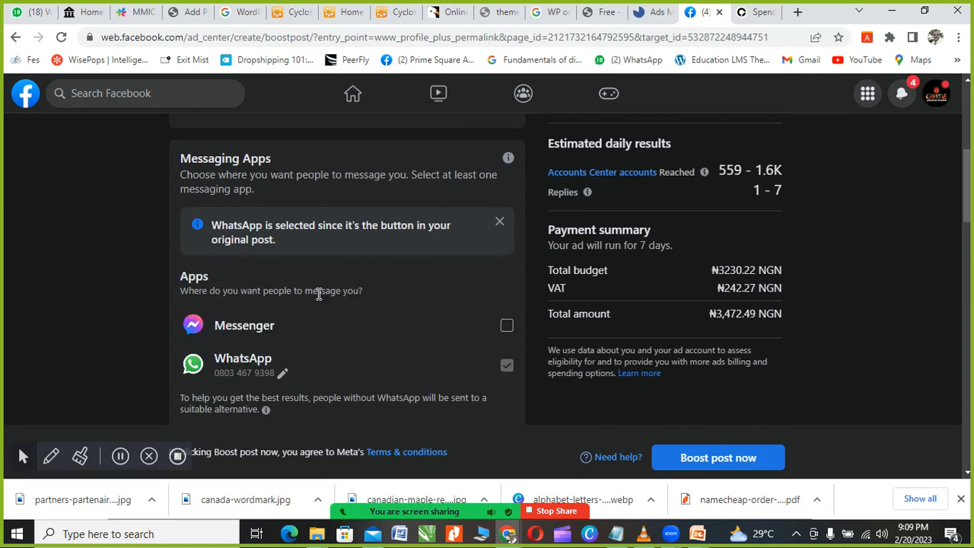
scroll(318, 295, down, 2)
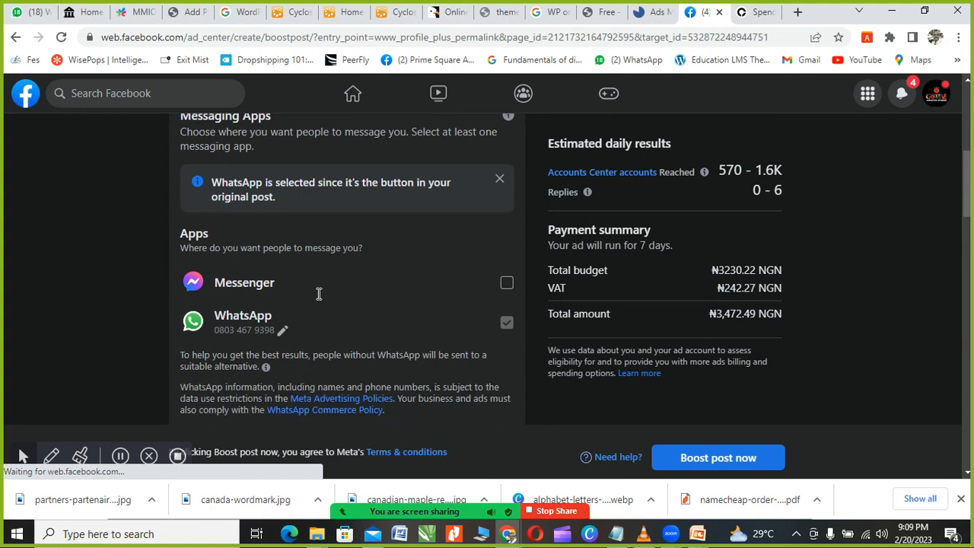
scroll(318, 297, up, 6)
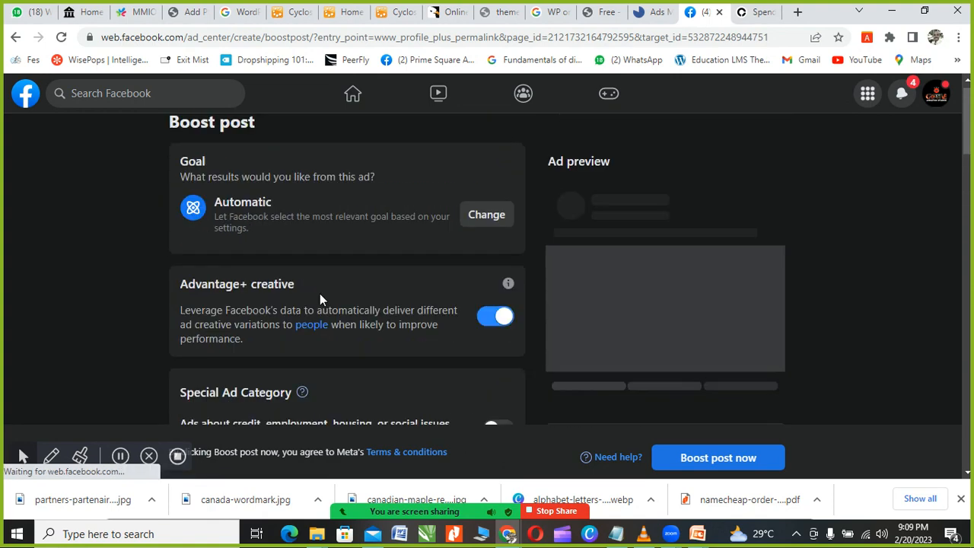
scroll(320, 299, down, 2)
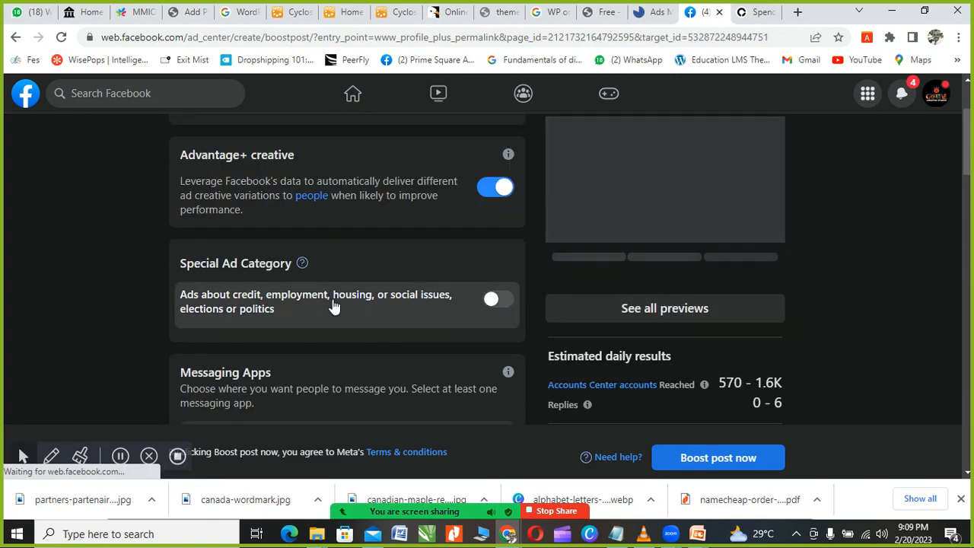
scroll(332, 304, up, 2)
scroll(333, 300, down, 4)
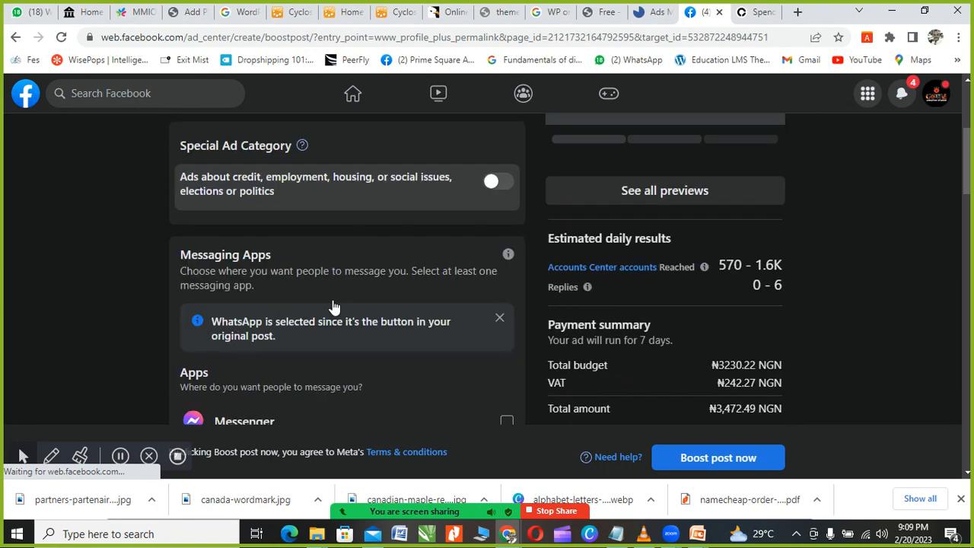
scroll(332, 303, down, 1)
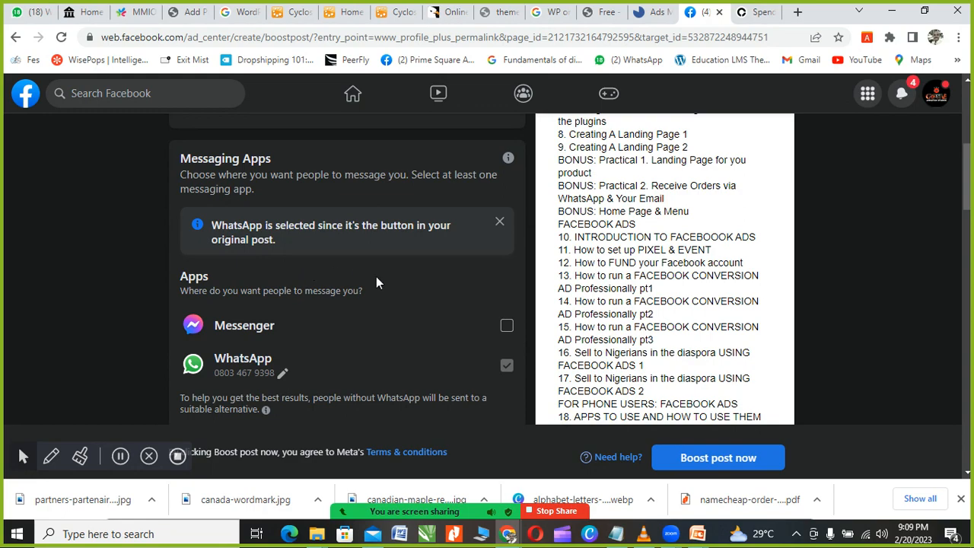
scroll(412, 283, down, 5)
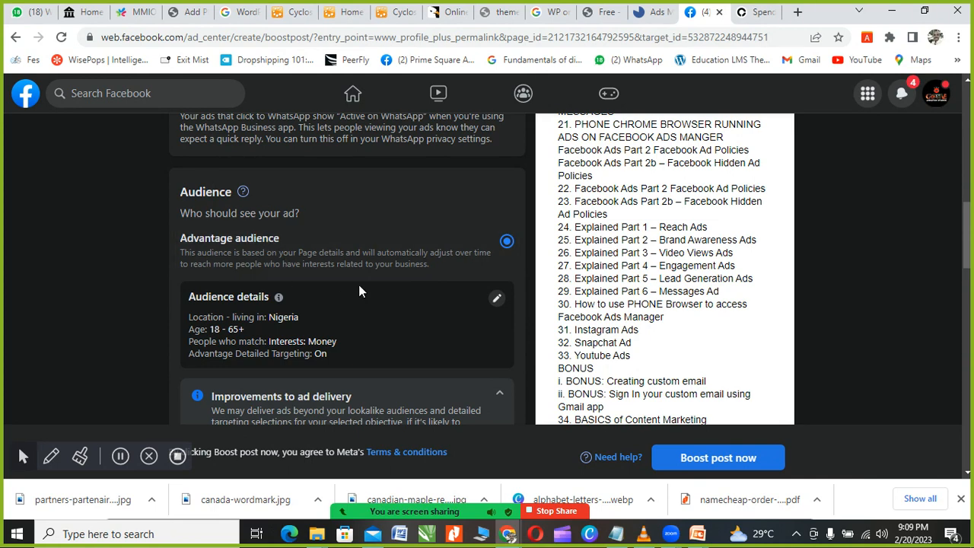
scroll(346, 291, down, 2)
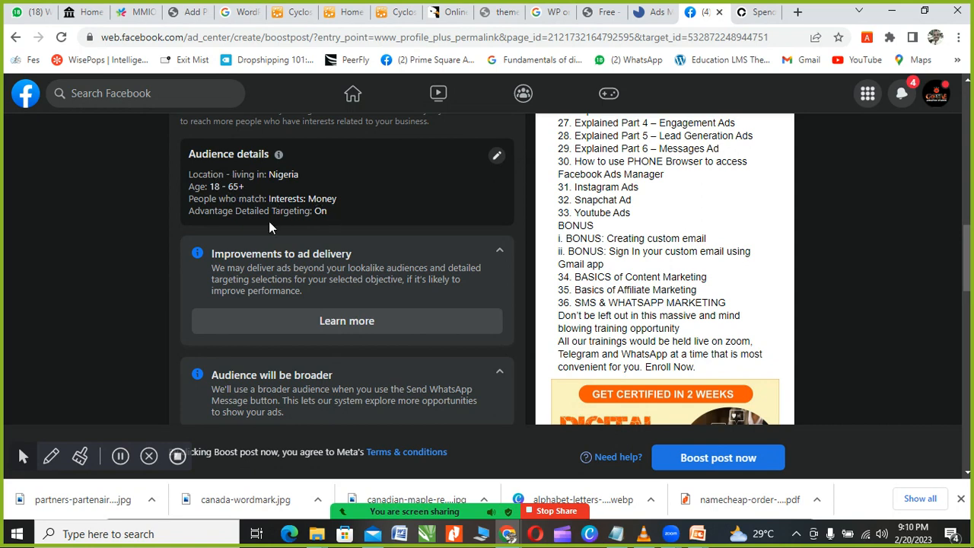
scroll(268, 221, up, 2)
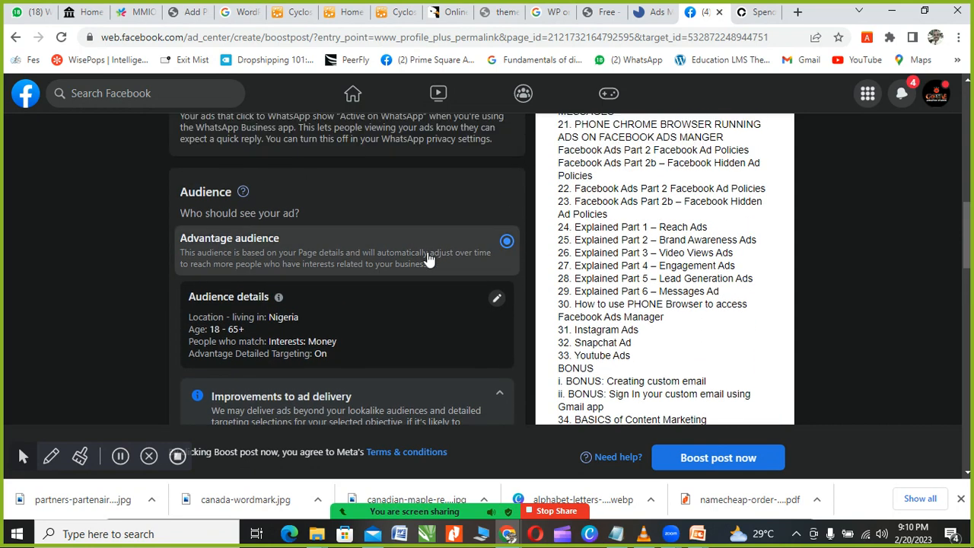
Step: Edit the audience and replace Nigeria with Abuja, Federal Capital Territory as the location
click(496, 299)
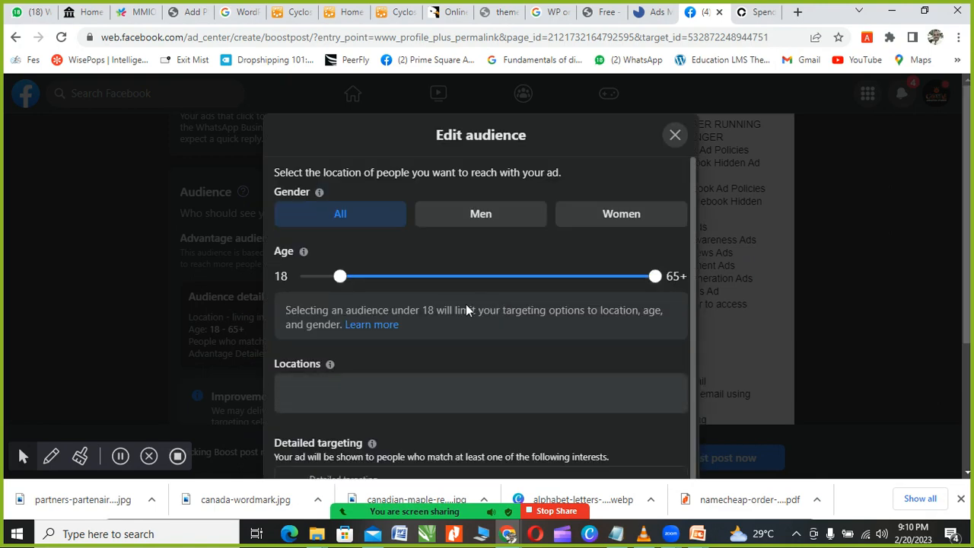
scroll(430, 320, down, 2)
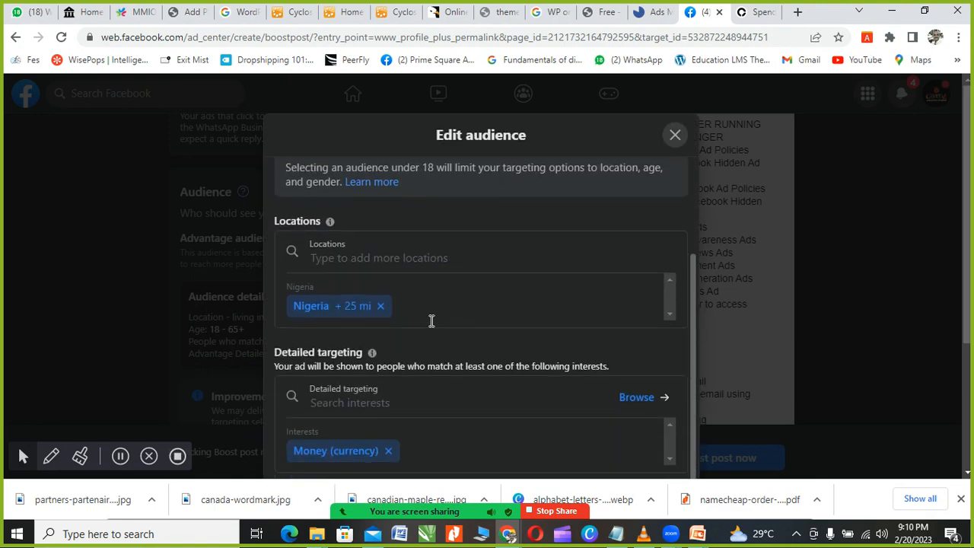
click(369, 257)
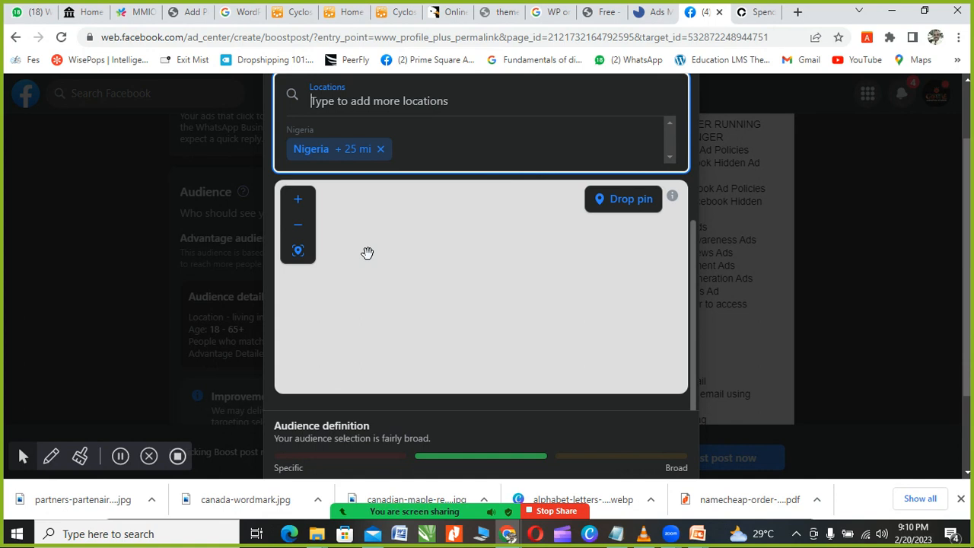
scroll(416, 144, up, 2)
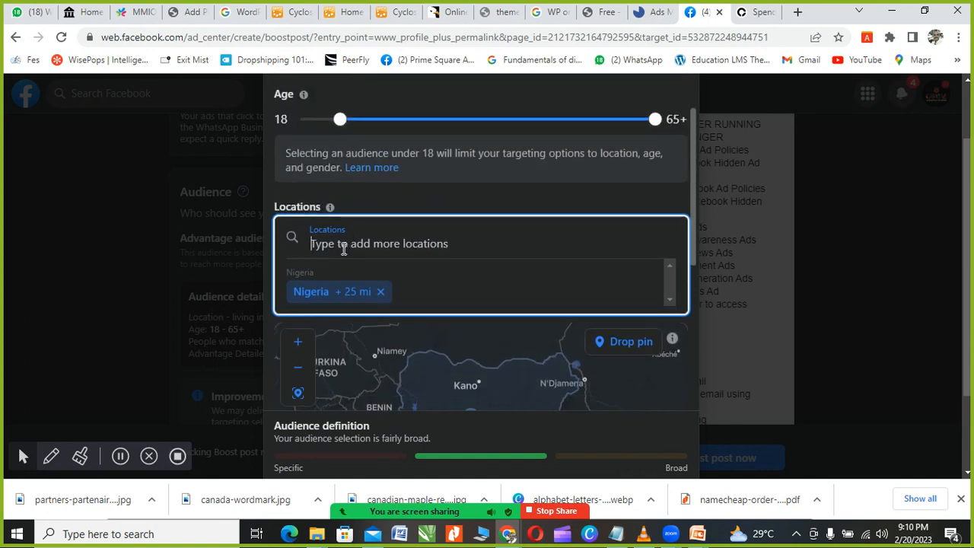
text(abu)
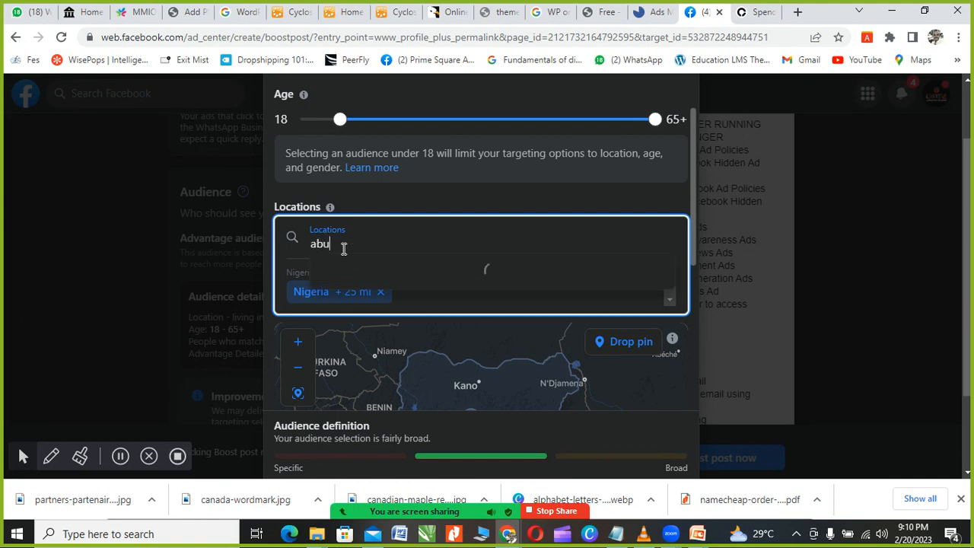
text(ja)
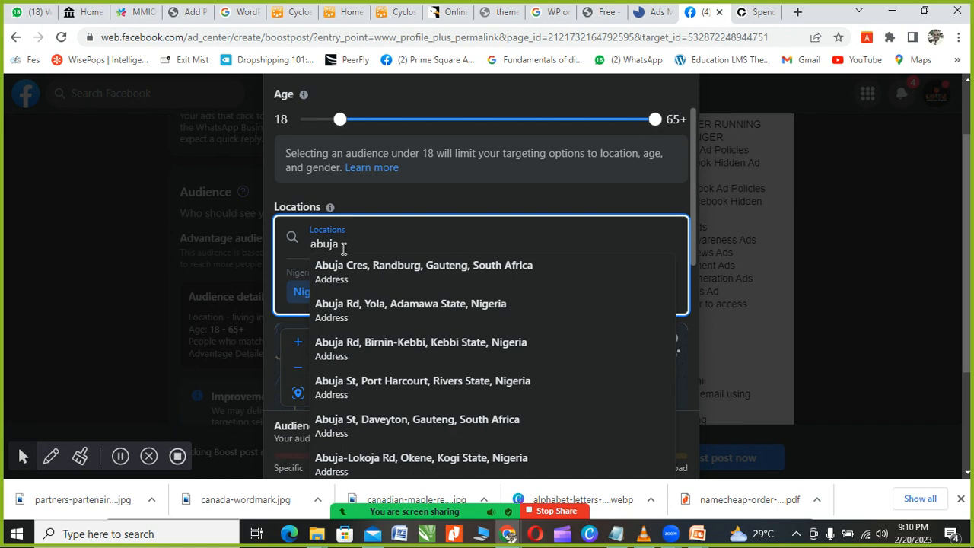
text( n)
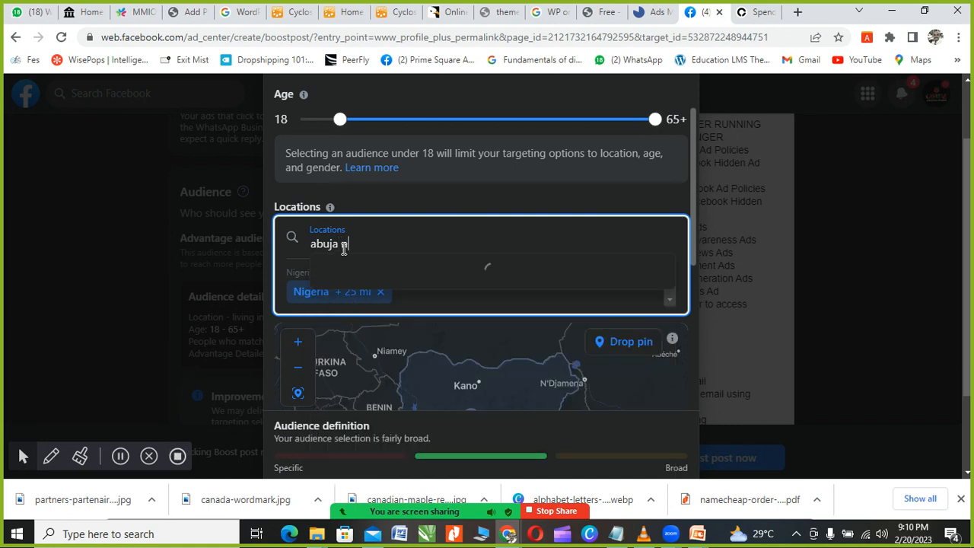
text(igeria)
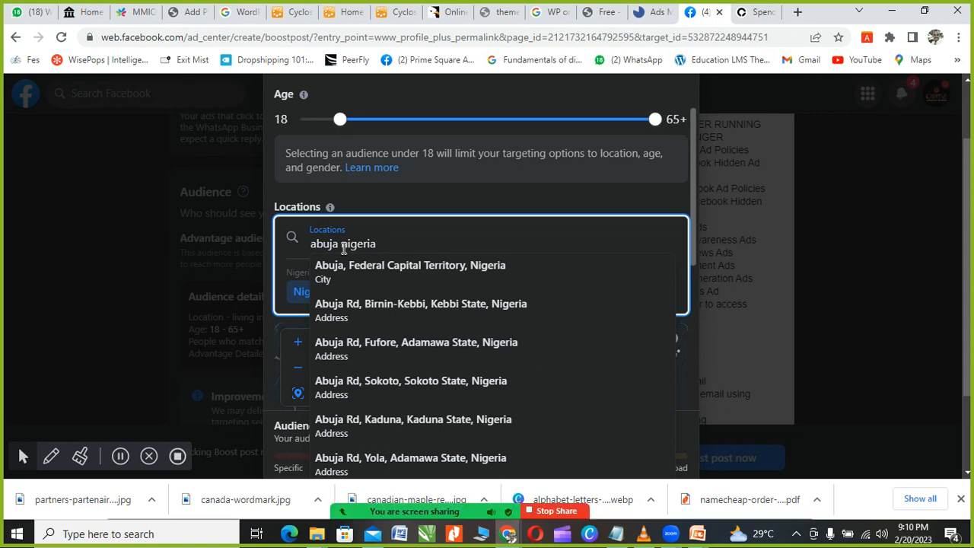
click(358, 274)
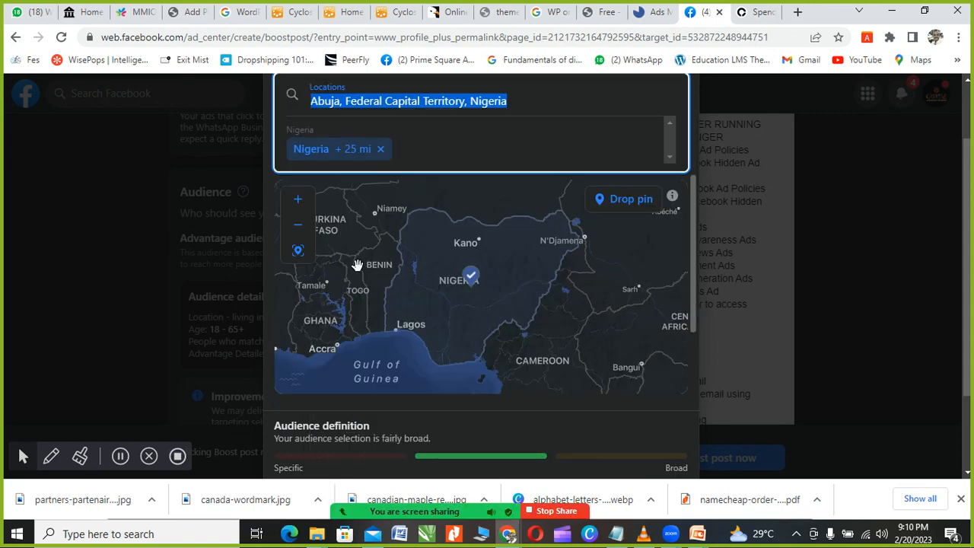
Step: Add Lagos State and Imo State as further target locations
scroll(480, 194, up, 3)
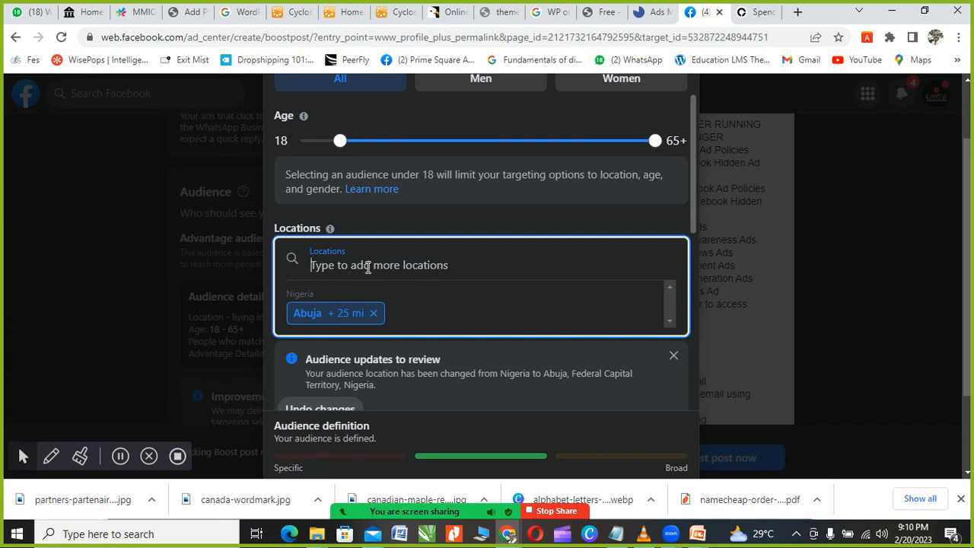
text(lagos)
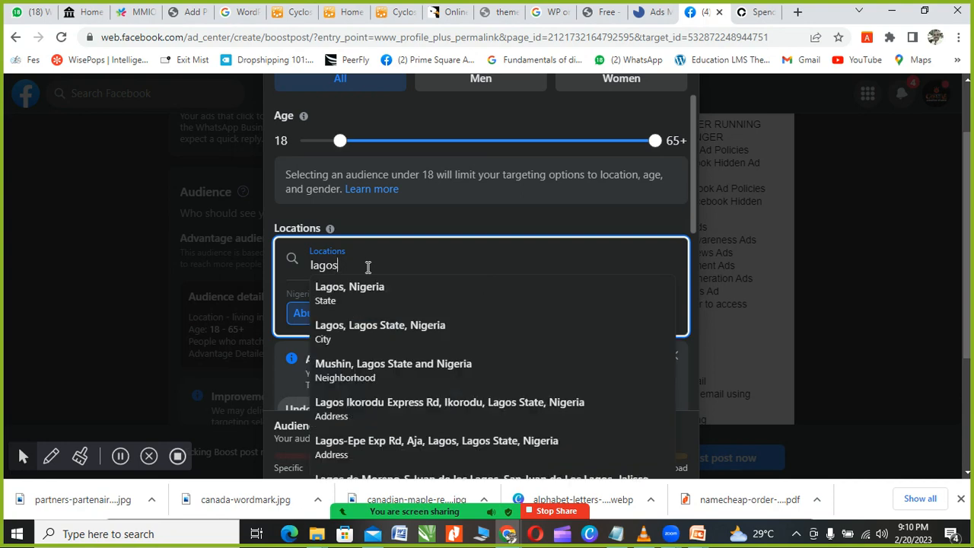
click(354, 292)
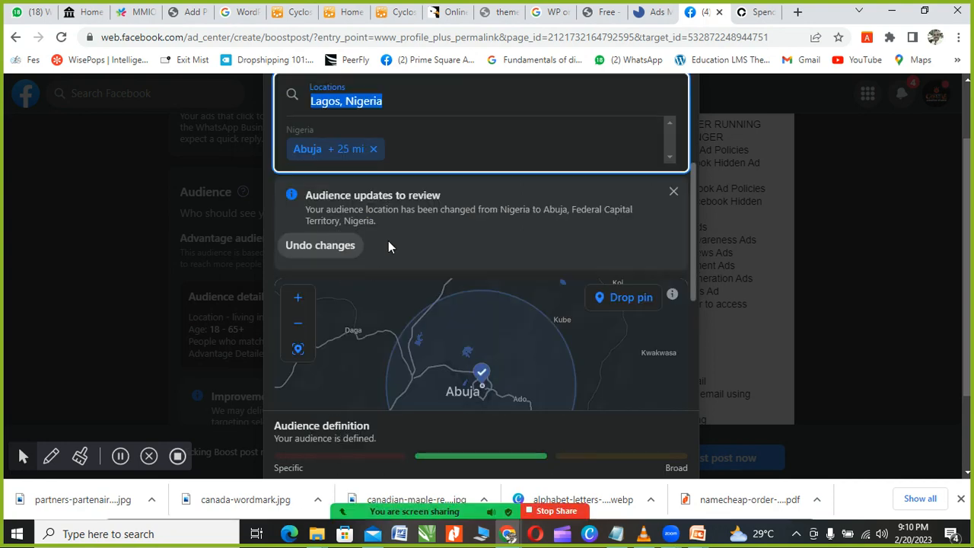
scroll(388, 240, down, 1)
scroll(406, 191, up, 2)
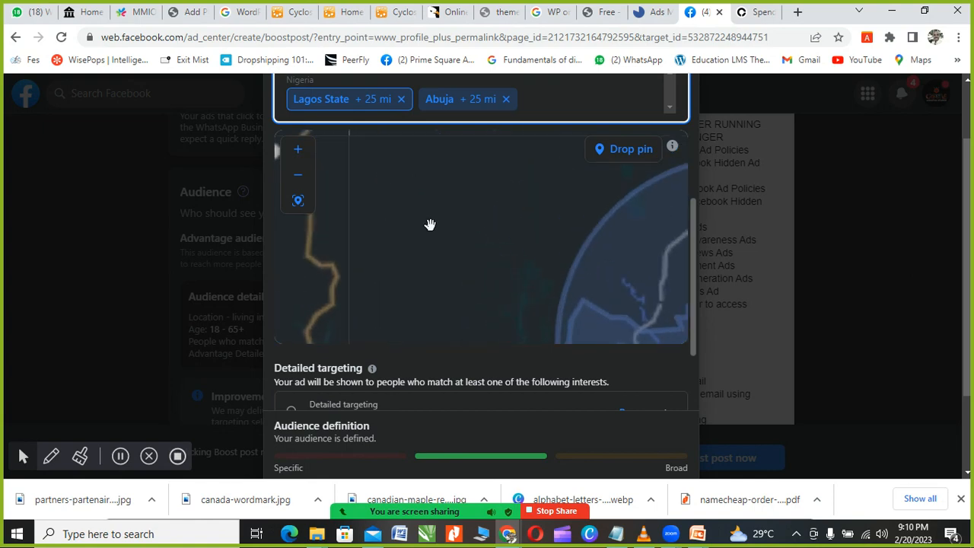
scroll(502, 129, up, 3)
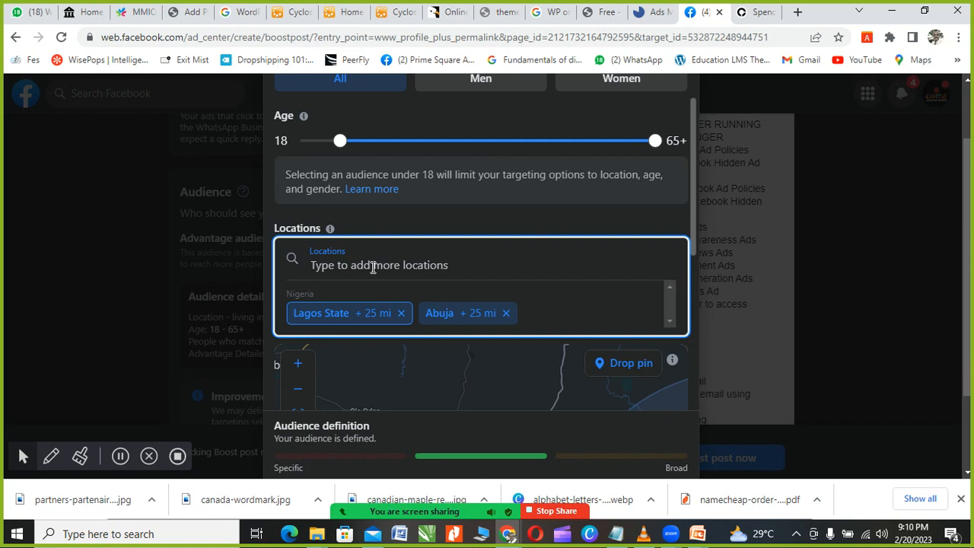
text(imo)
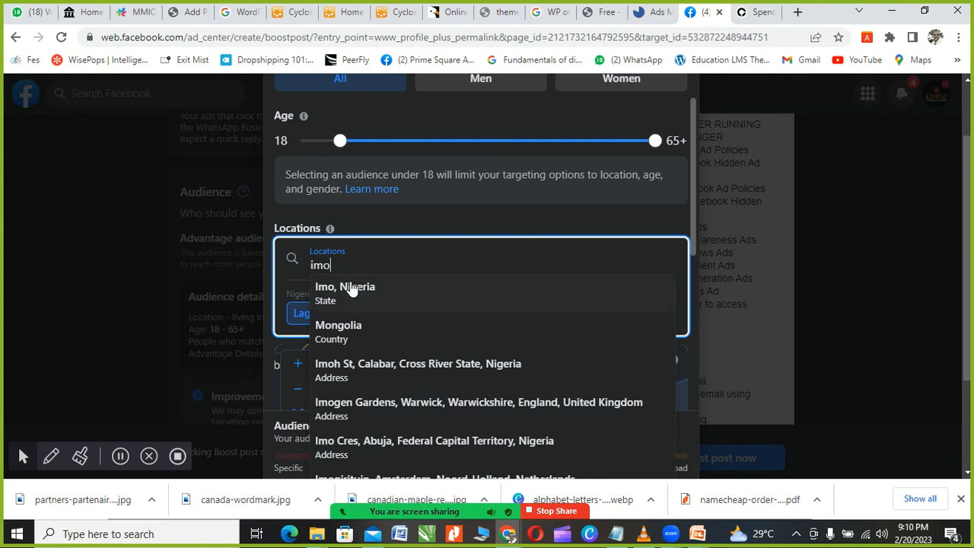
click(351, 290)
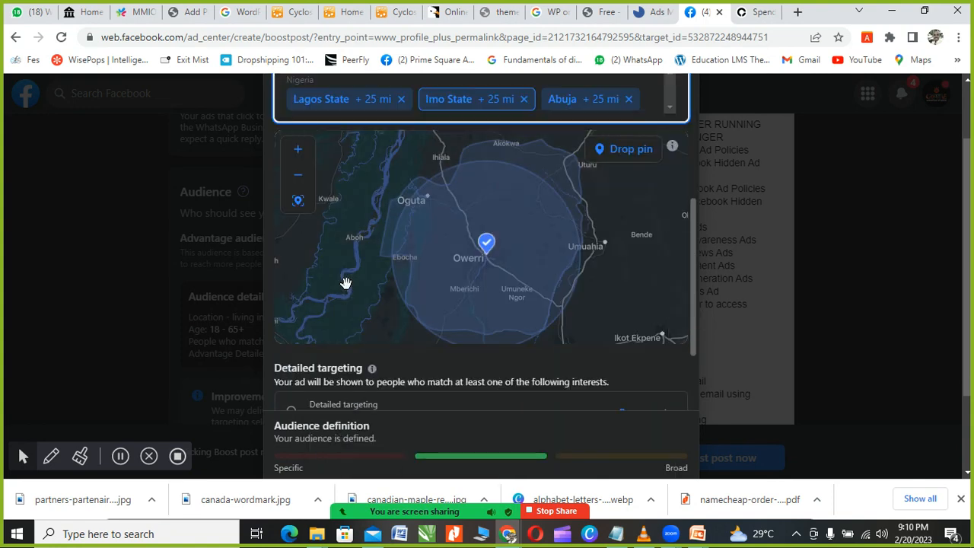
scroll(448, 102, up, 4)
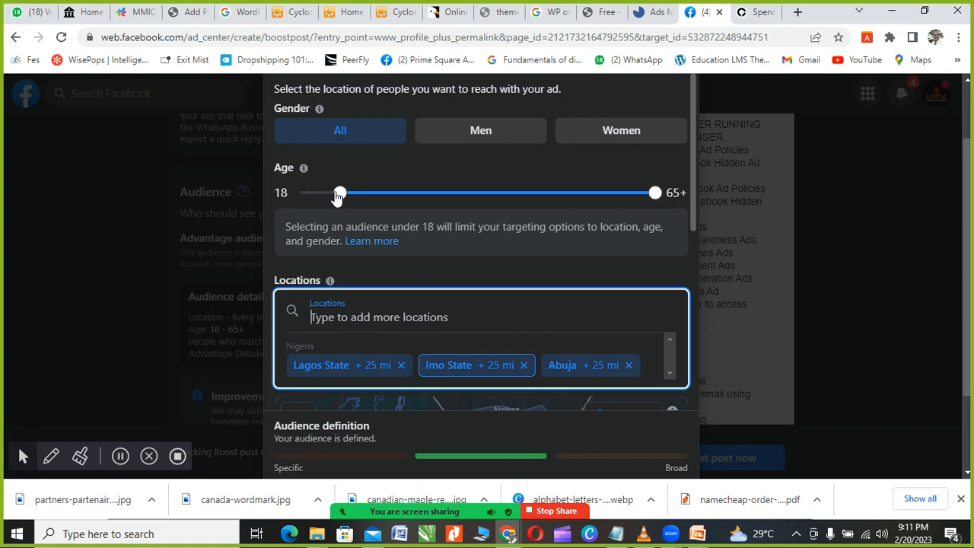
Step: Raise the audience's minimum age to 30, giving an age range of 30–65+
drag(340, 195, 419, 194)
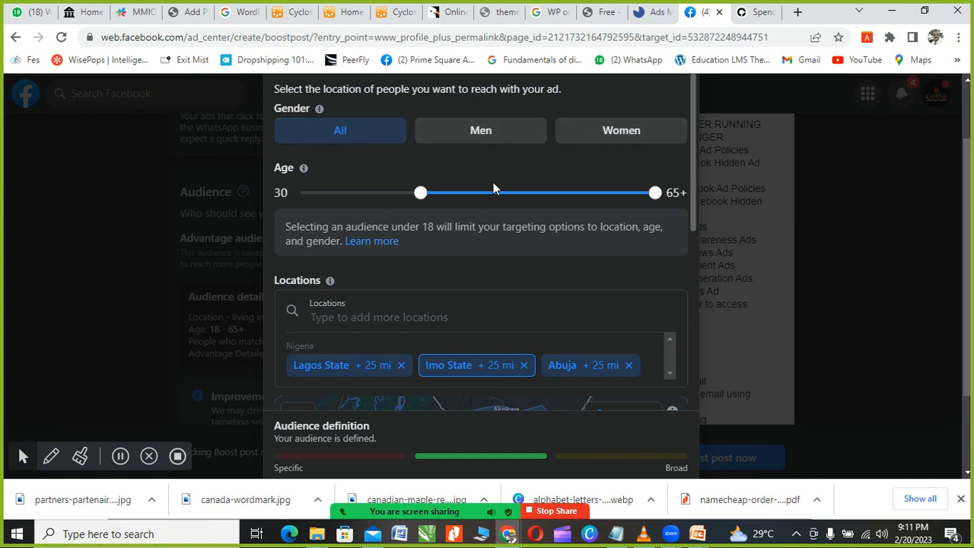
scroll(418, 161, down, 6)
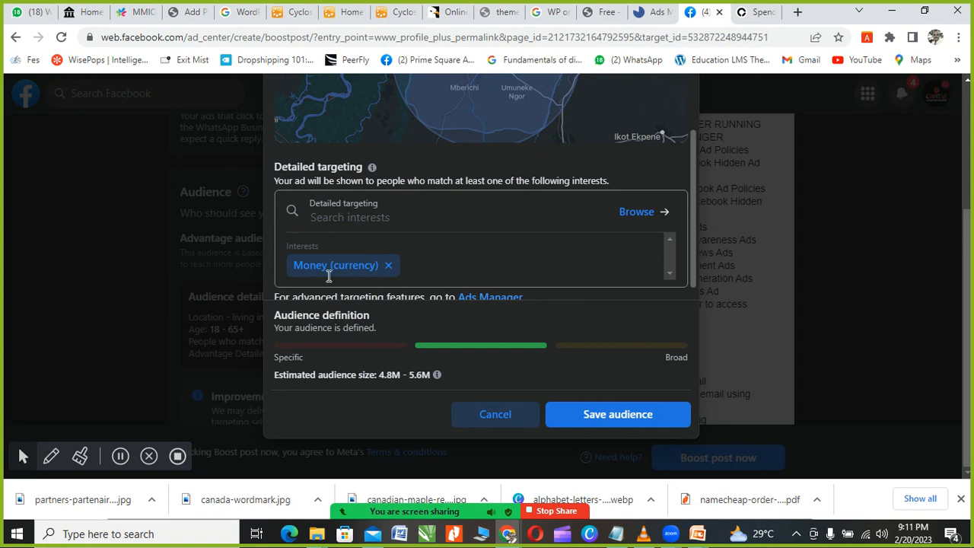
mouse_move(489, 516)
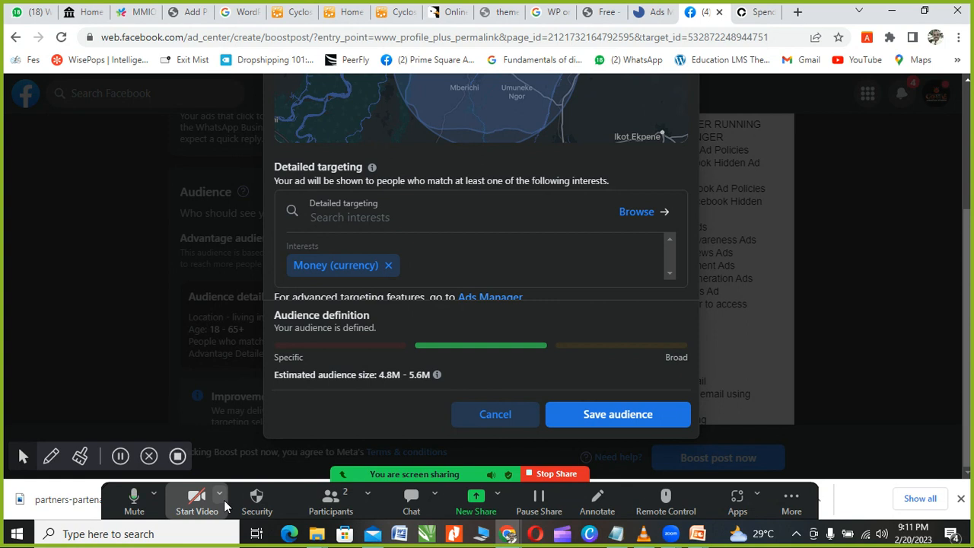
click(134, 506)
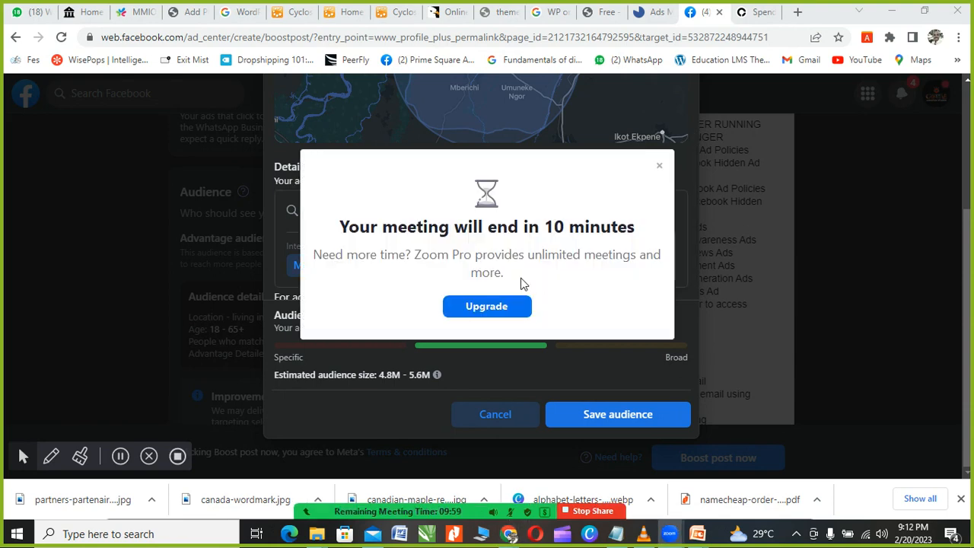
click(659, 165)
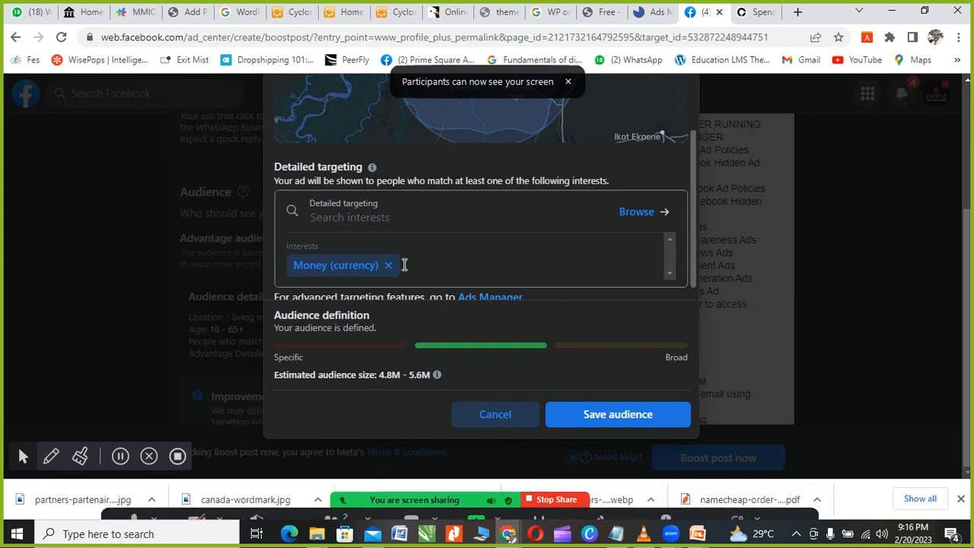
click(374, 221)
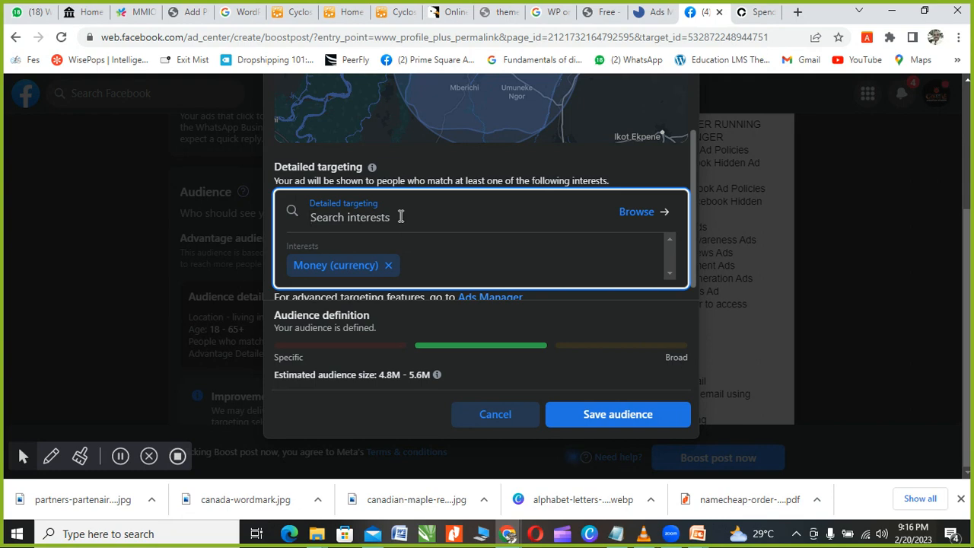
Step: Add Education and Information technology as detailed targeting interests
text(educa)
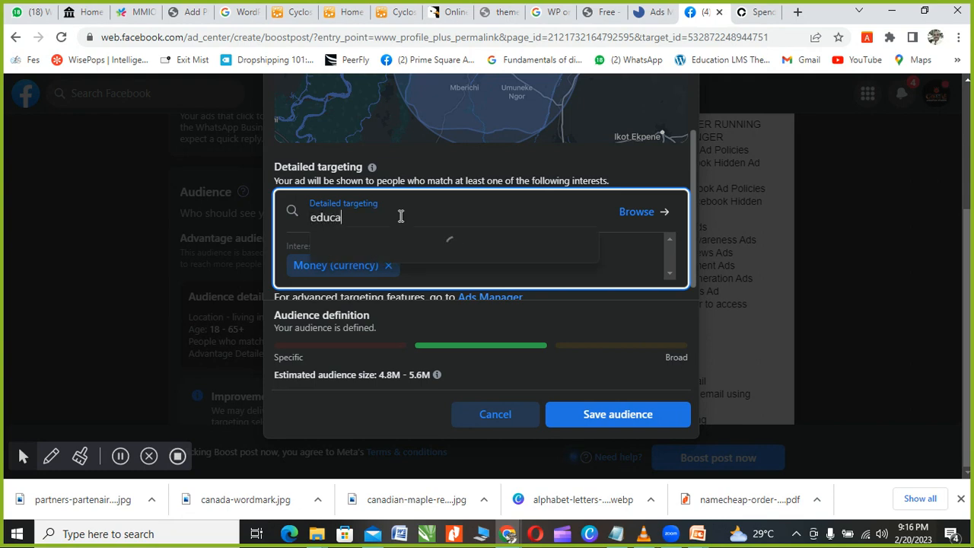
text(tion)
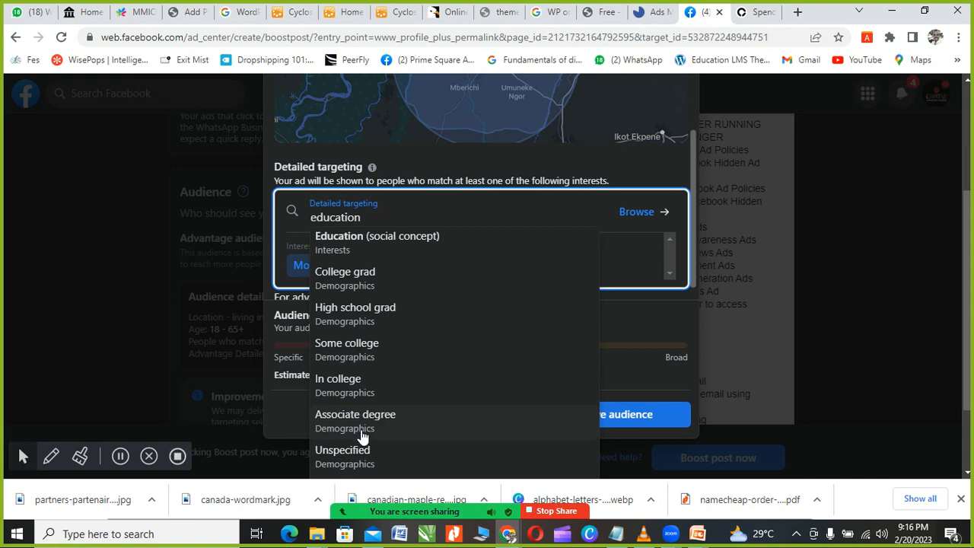
click(338, 239)
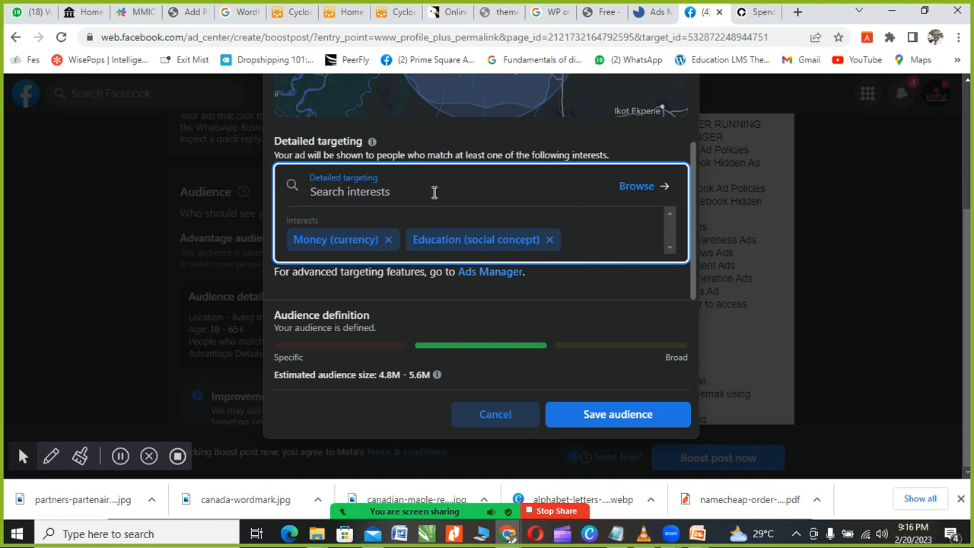
click(436, 195)
click(436, 196)
text(ict)
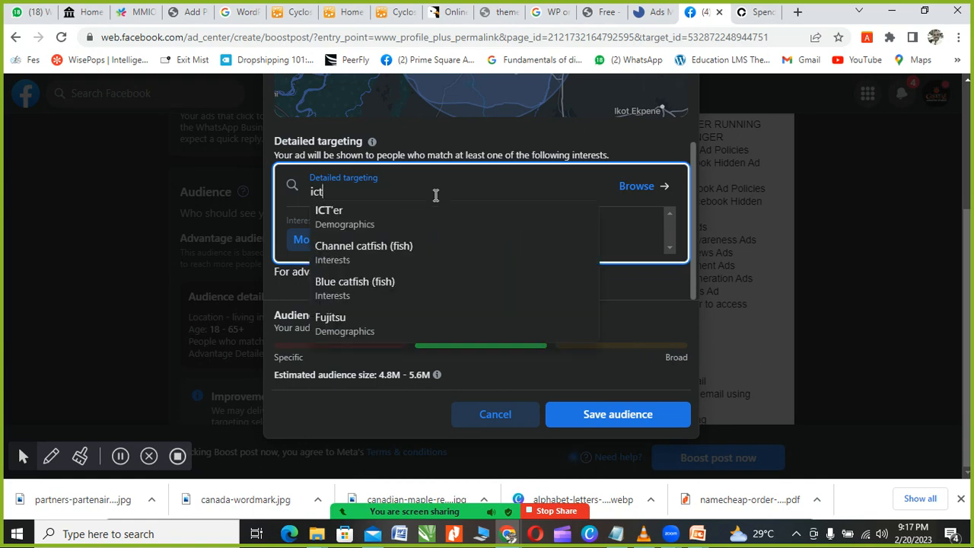
key(BackSpace)
key(BackSpace)
text(nfor)
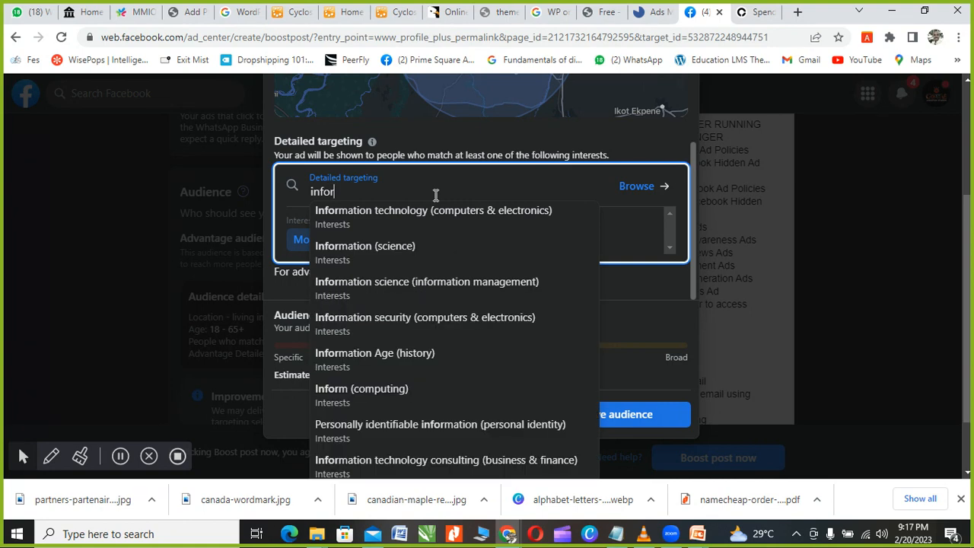
click(361, 217)
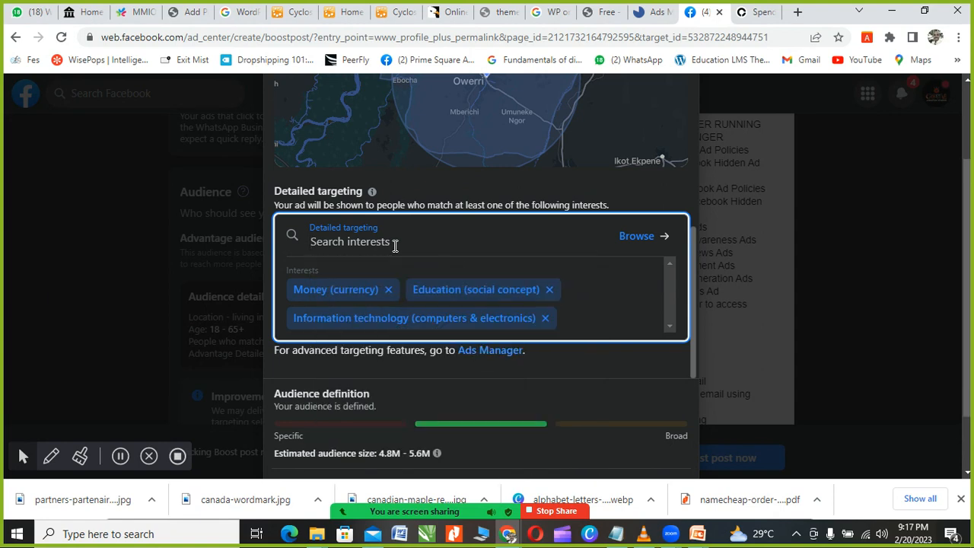
Step: Add Web design and Computer Graphic Designer as targeting interests, then close the editor
text(we)
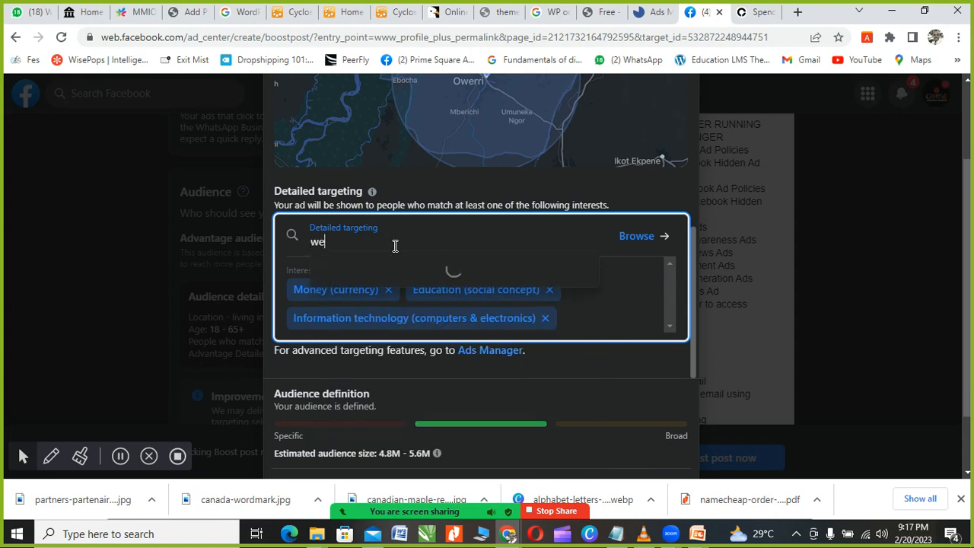
text(bsite design)
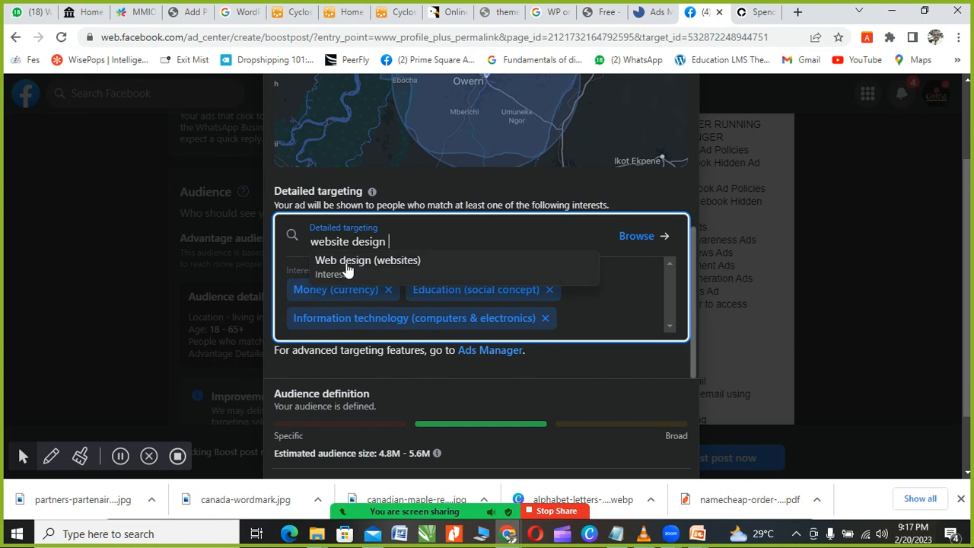
click(346, 265)
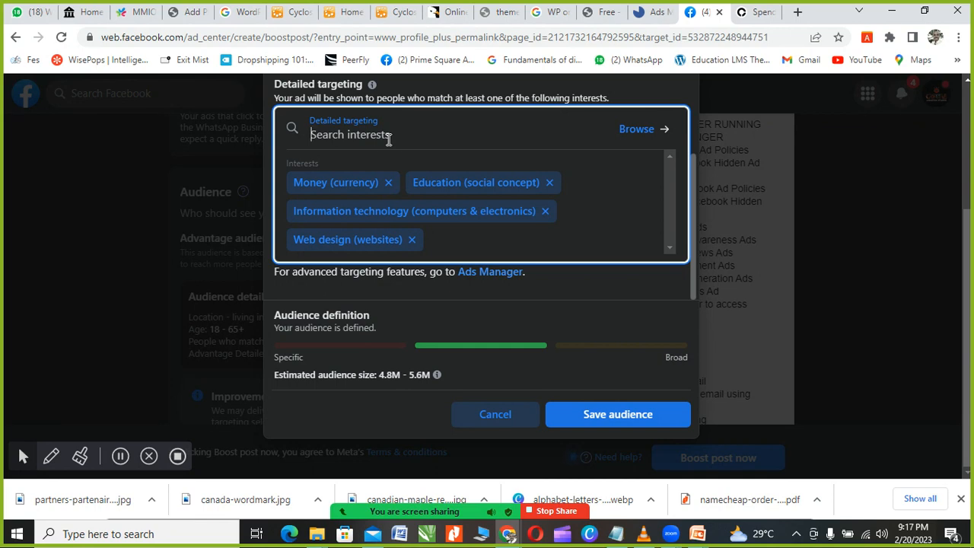
text(gr)
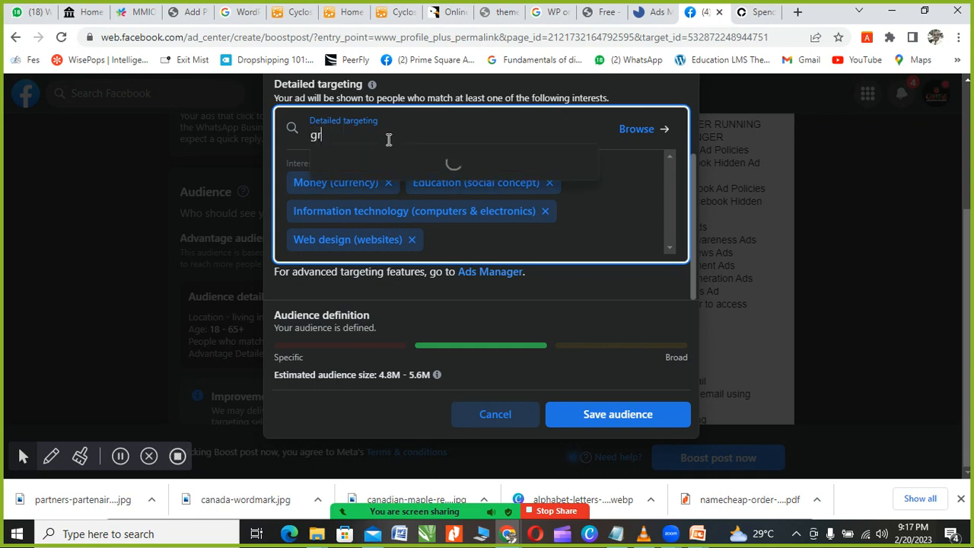
text(aphics design)
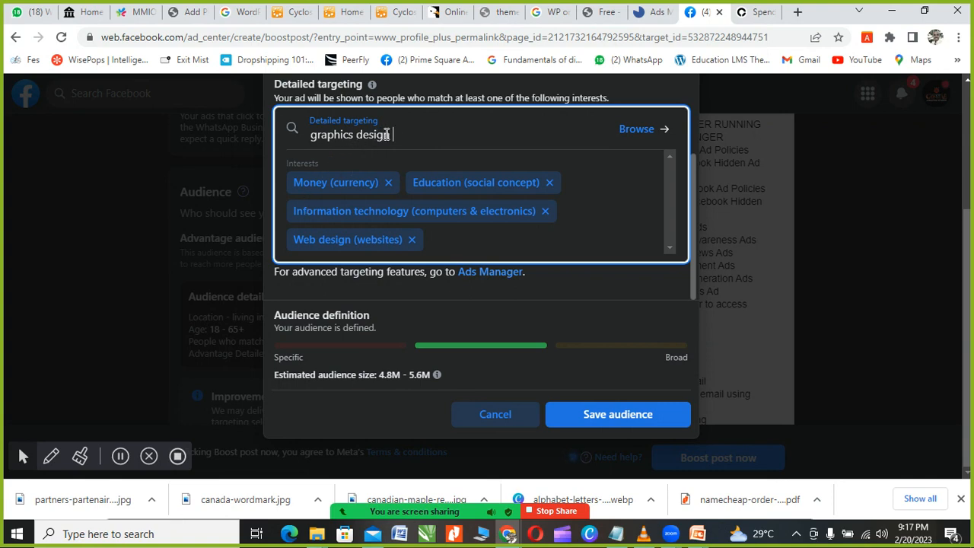
key(BackSpace)
key(BackSpace)
key(BackSpace)
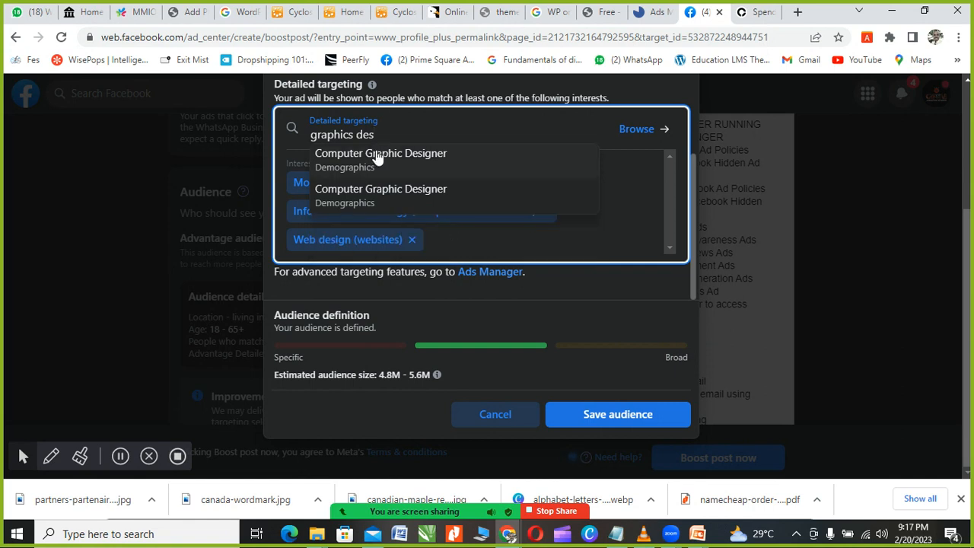
click(379, 153)
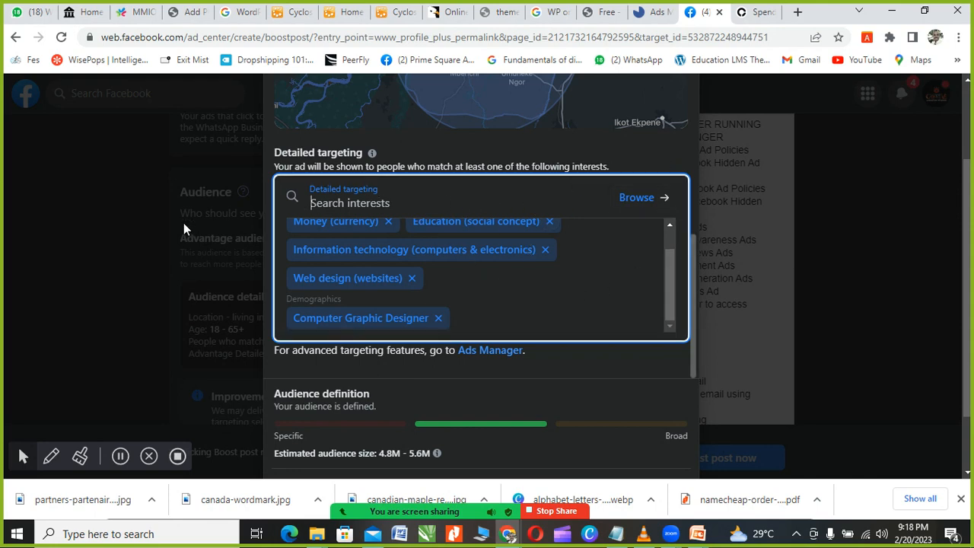
click(114, 251)
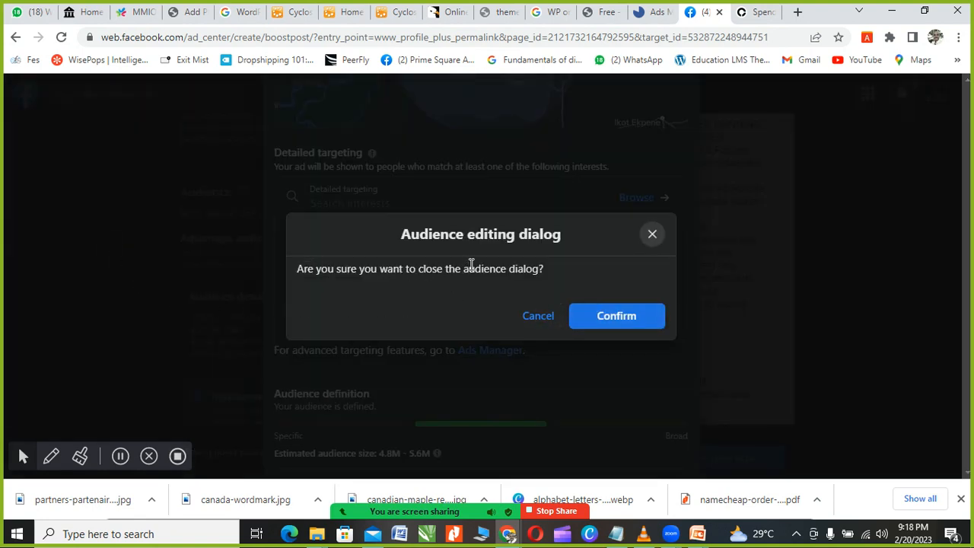
Step: Cancel the close prompt and save the audience with its new locations, ages and interests
click(537, 316)
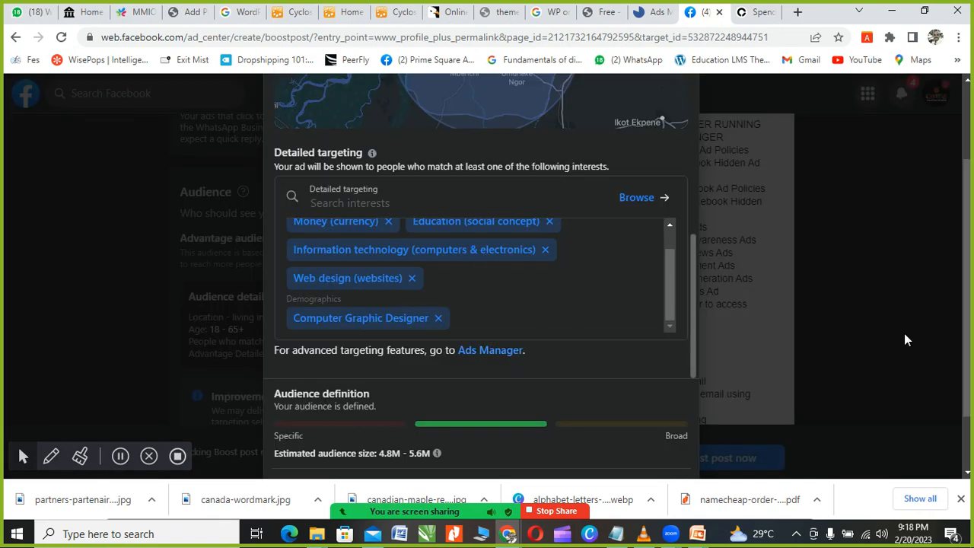
scroll(783, 282, down, 1)
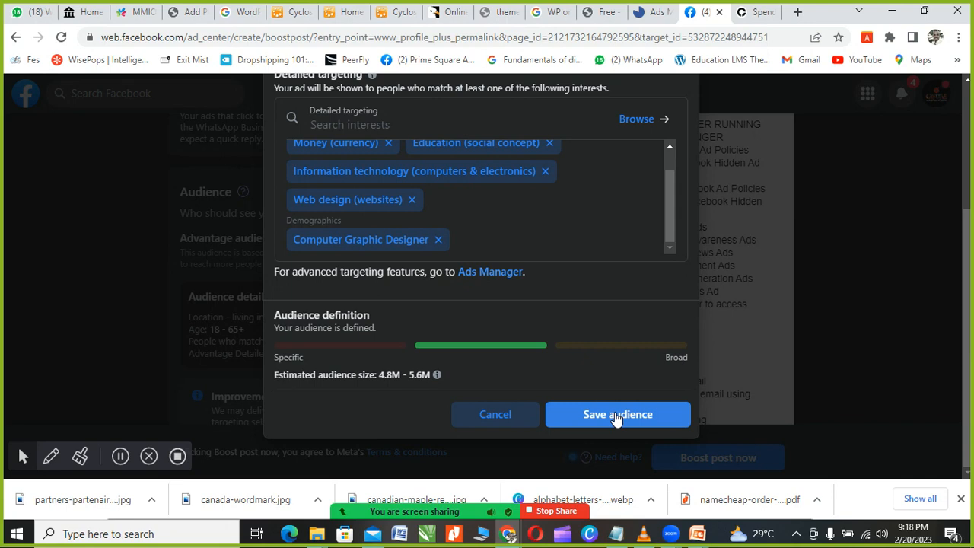
click(617, 416)
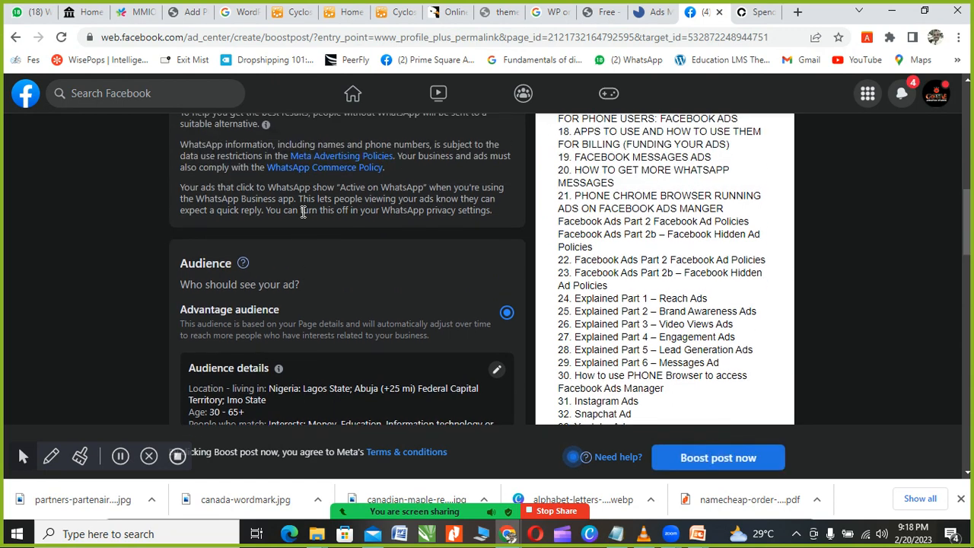
scroll(319, 319, down, 3)
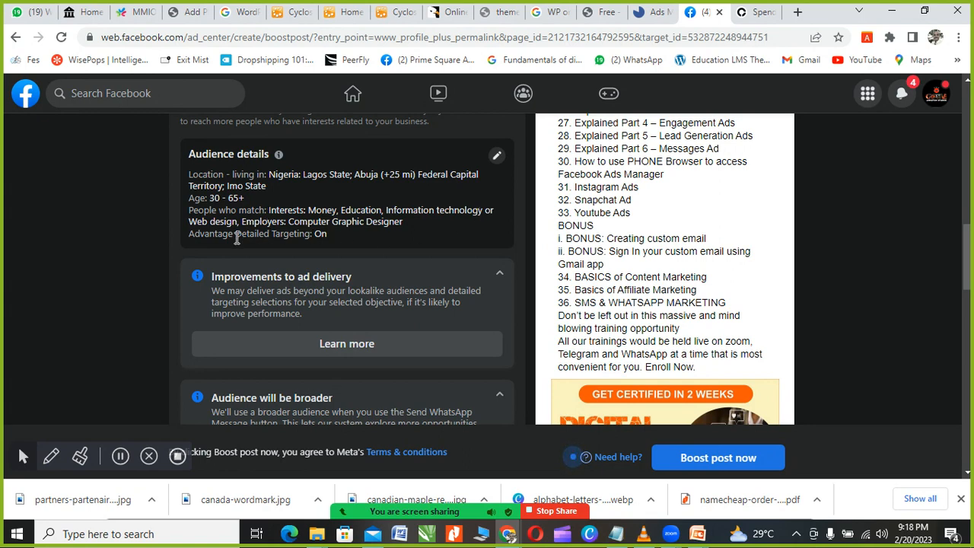
scroll(265, 224, down, 1)
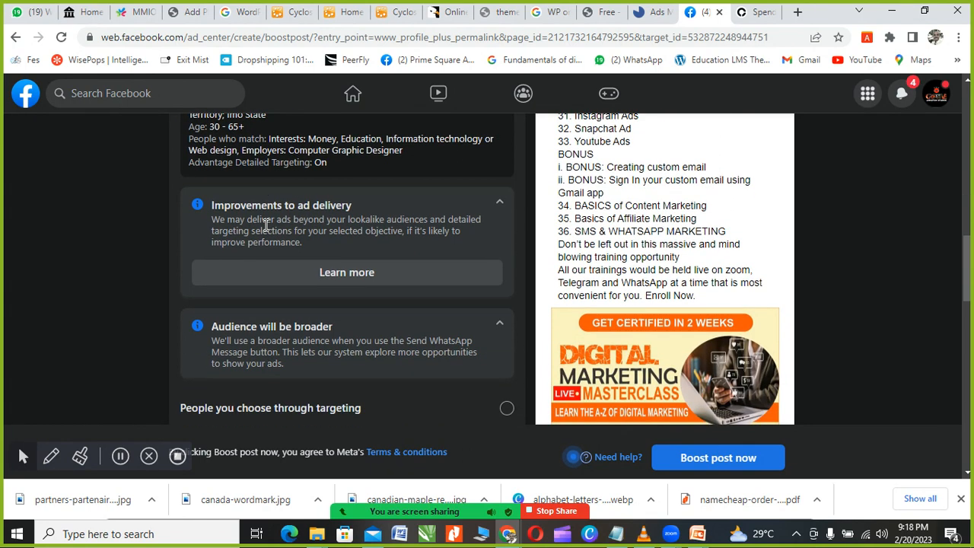
scroll(265, 225, down, 5)
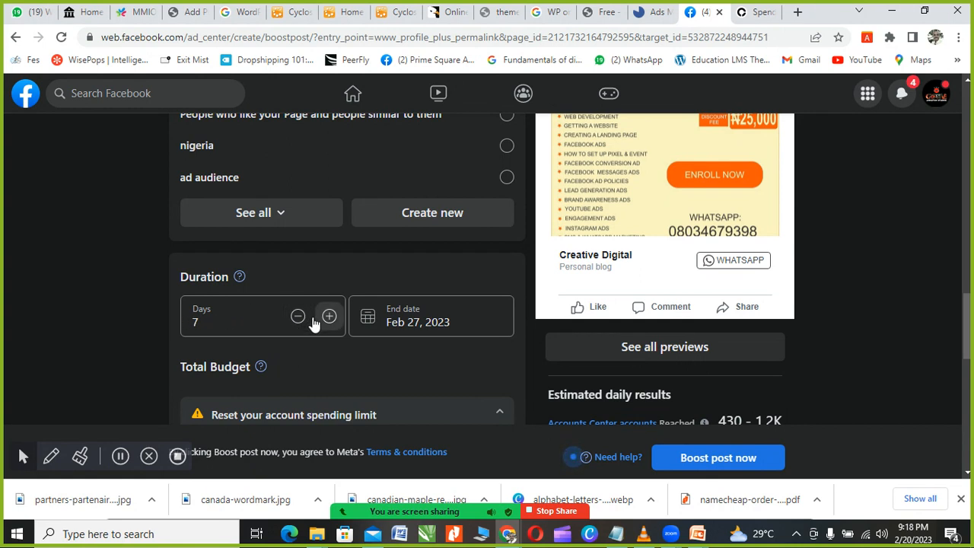
Step: Set the boost duration to 30 days, ending Mar 22, 2023
double_click(197, 322)
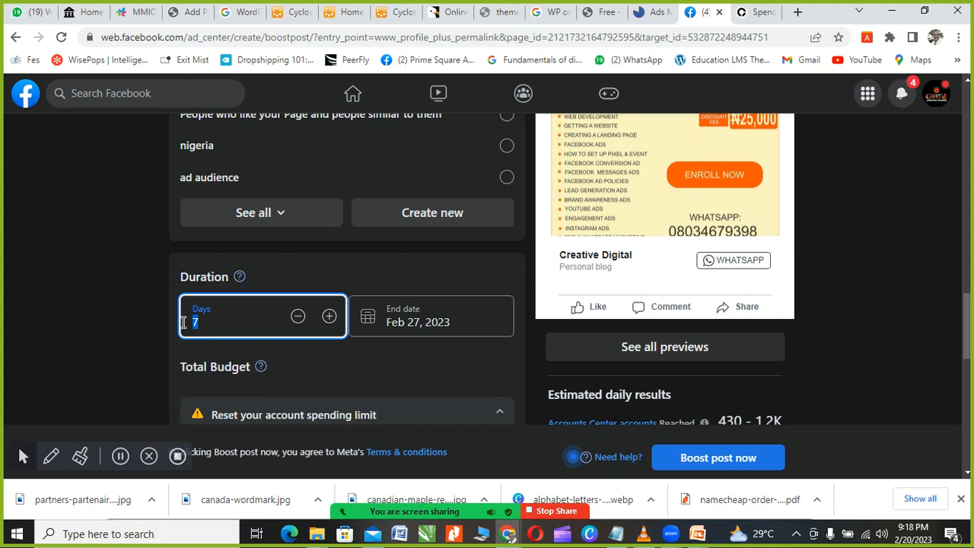
text(30)
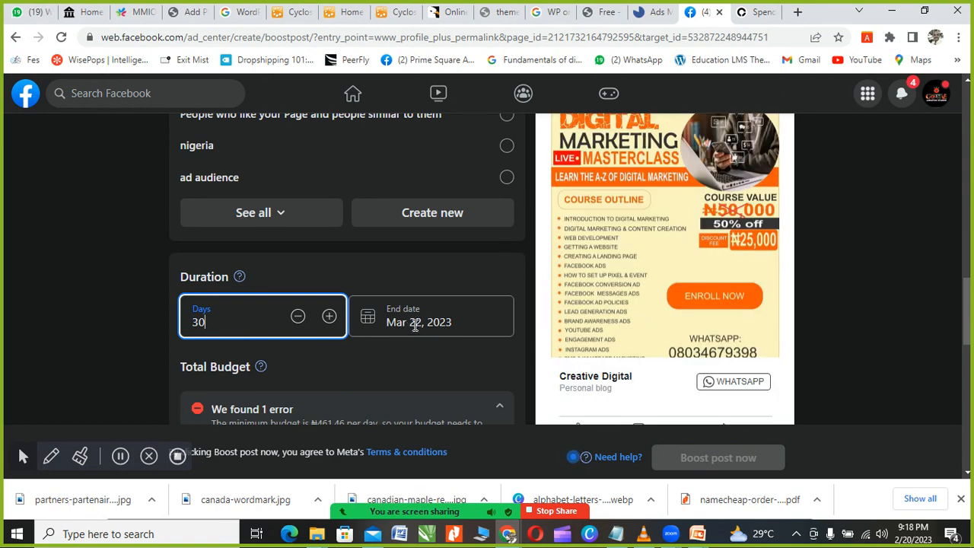
scroll(417, 325, down, 2)
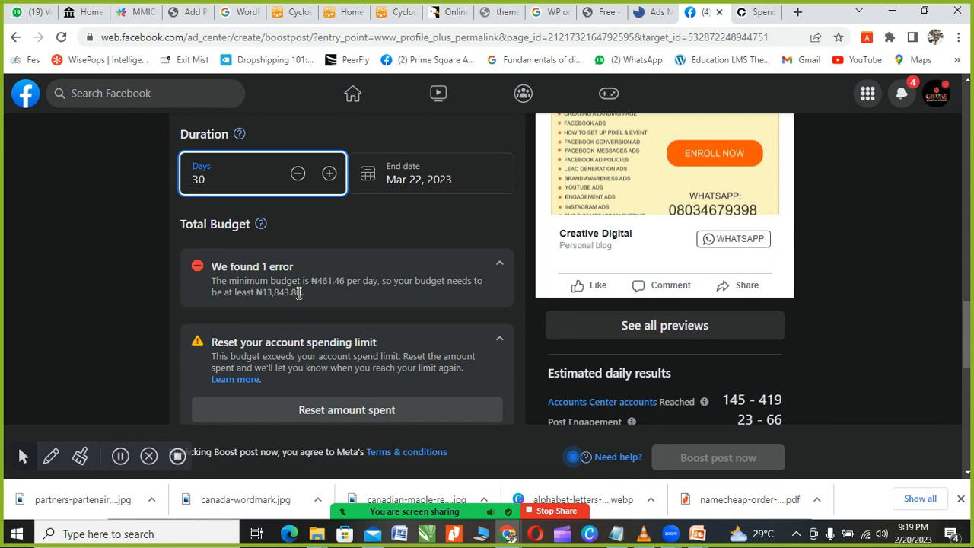
scroll(363, 287, down, 1)
scroll(363, 287, down, 1)
scroll(371, 278, down, 1)
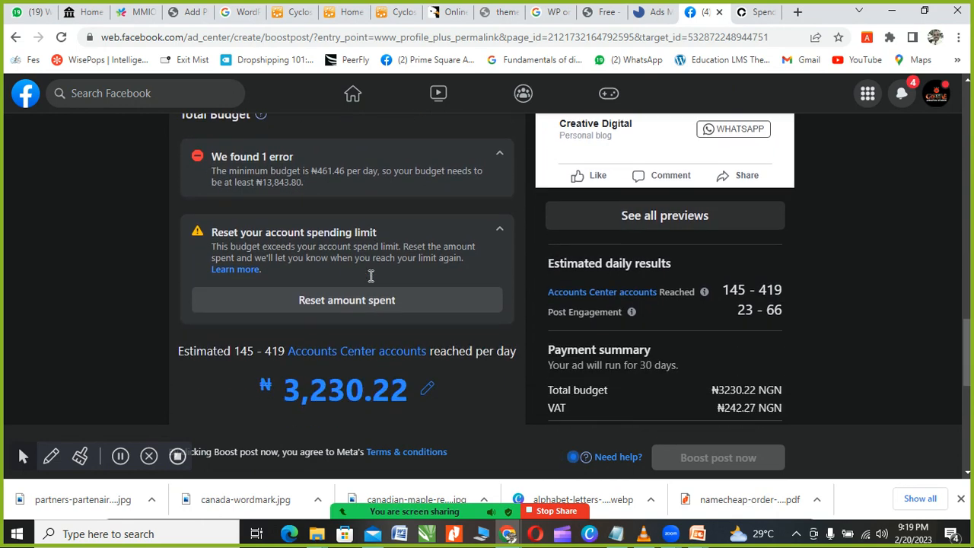
scroll(376, 294, down, 1)
scroll(376, 294, up, 3)
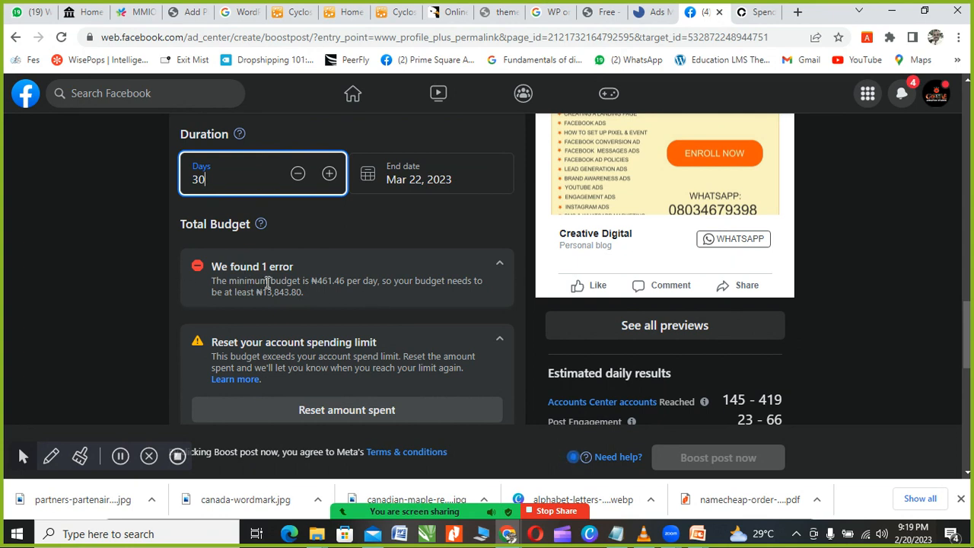
scroll(304, 281, down, 2)
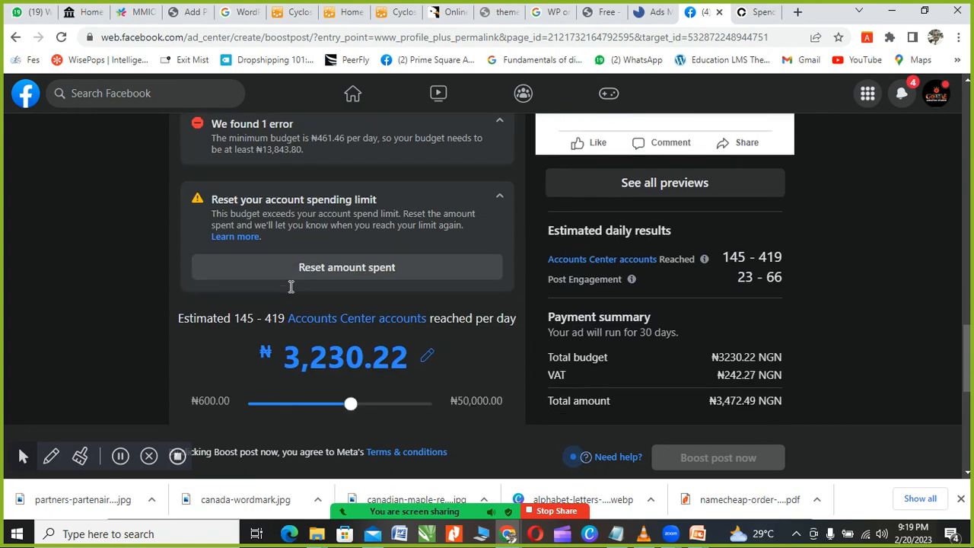
scroll(292, 289, up, 3)
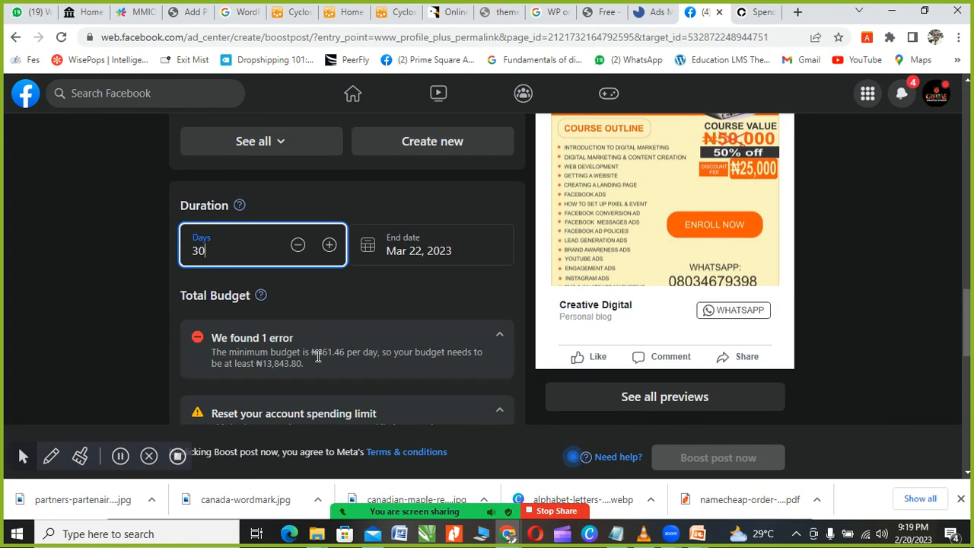
scroll(315, 355, down, 1)
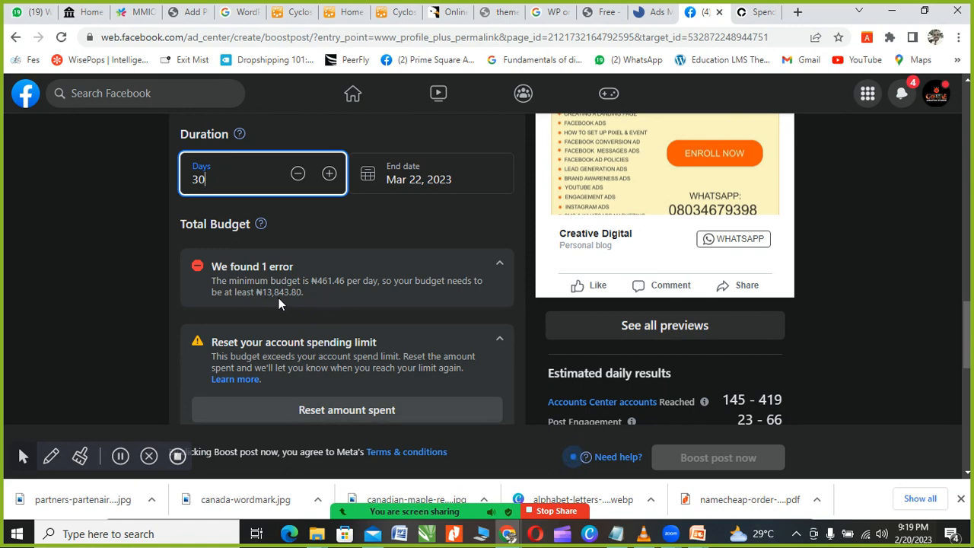
scroll(286, 297, down, 2)
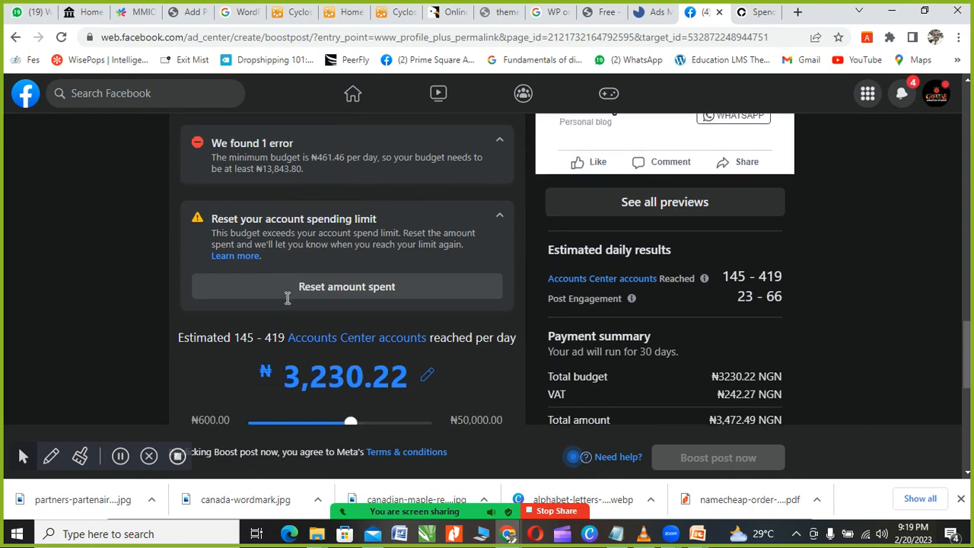
scroll(311, 358, down, 1)
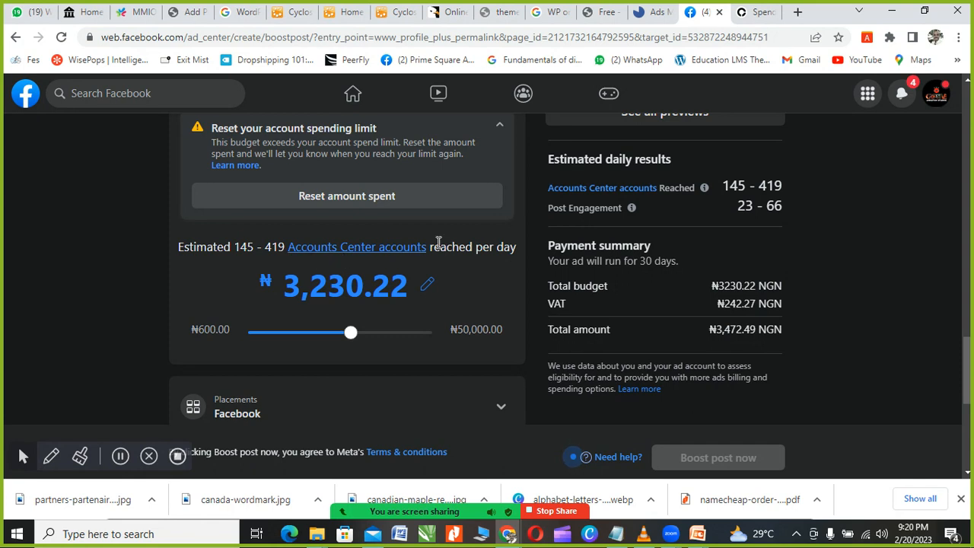
Step: Slide the boost budget down from ₦50,000 to ₦800.00, totalling ₦860.00
drag(351, 337, 449, 336)
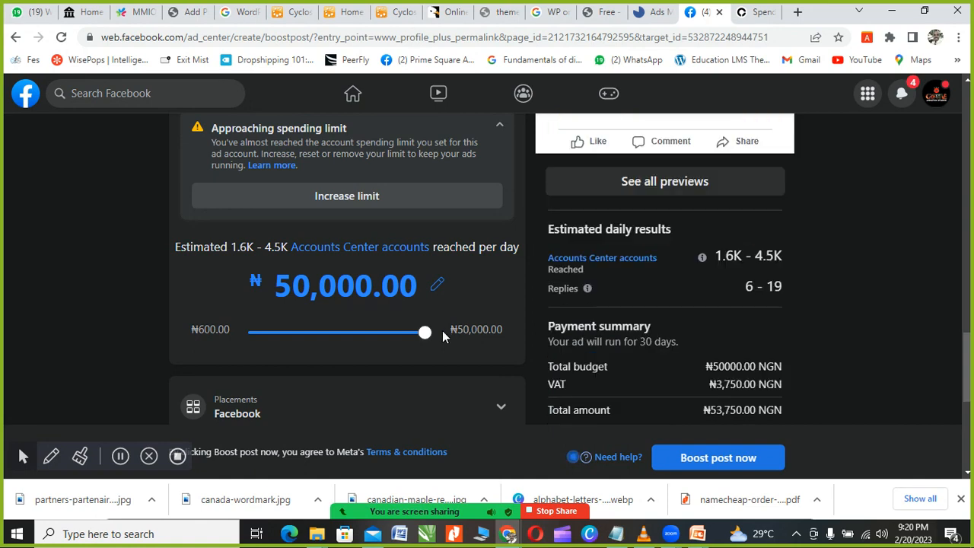
drag(427, 336, 439, 335)
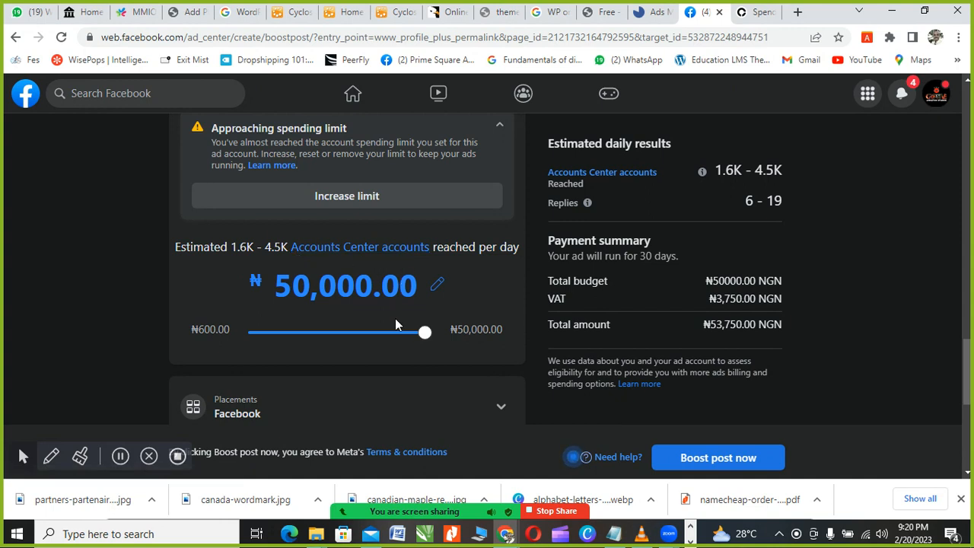
drag(425, 339, 345, 342)
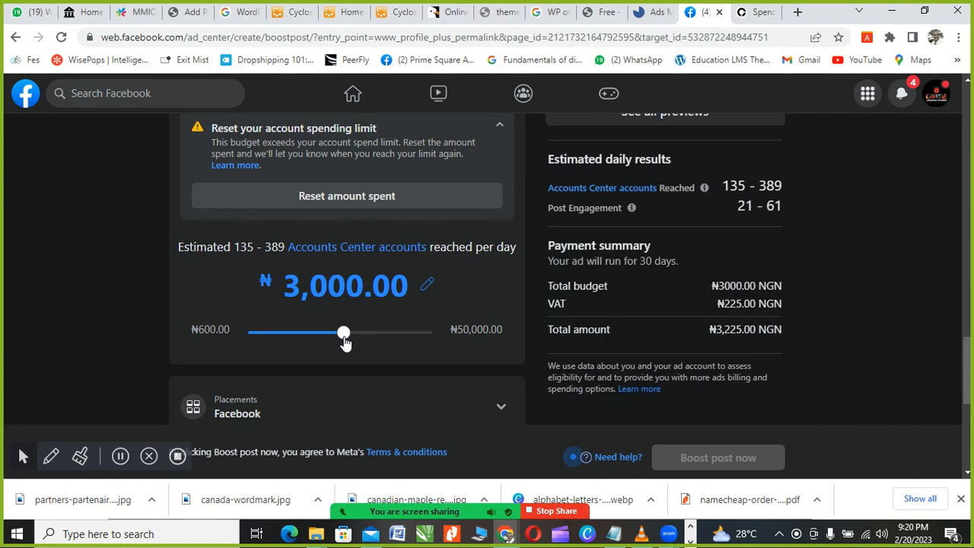
drag(344, 342, 285, 343)
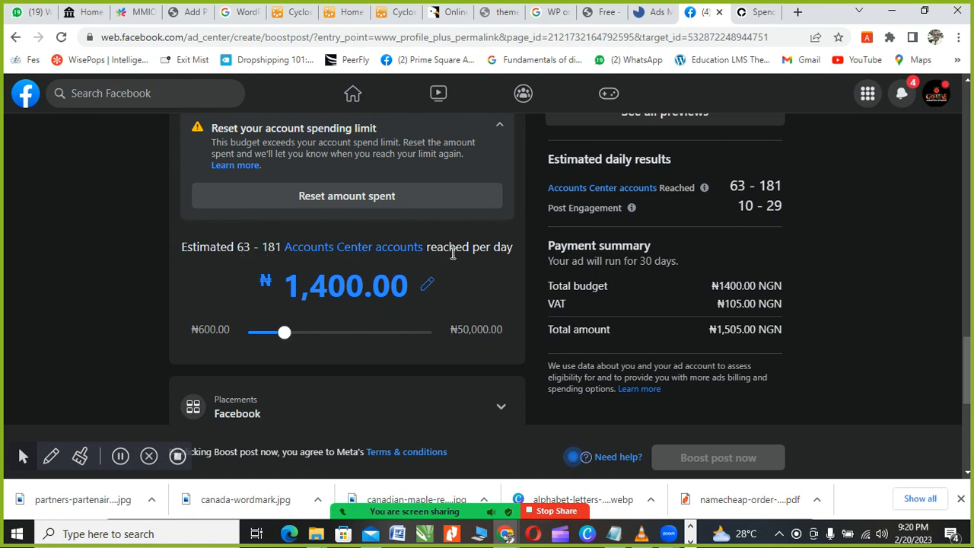
click(287, 335)
drag(277, 339, 265, 337)
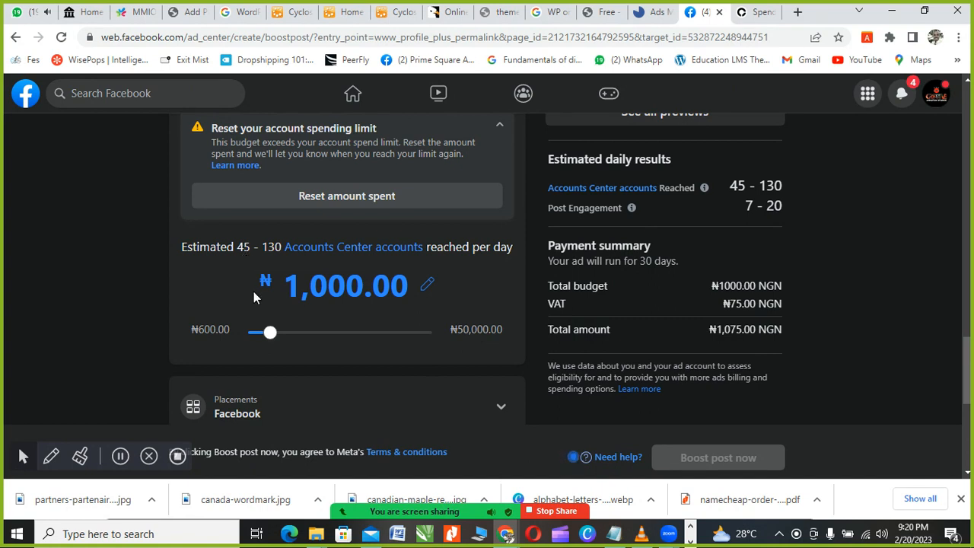
drag(262, 336, 258, 336)
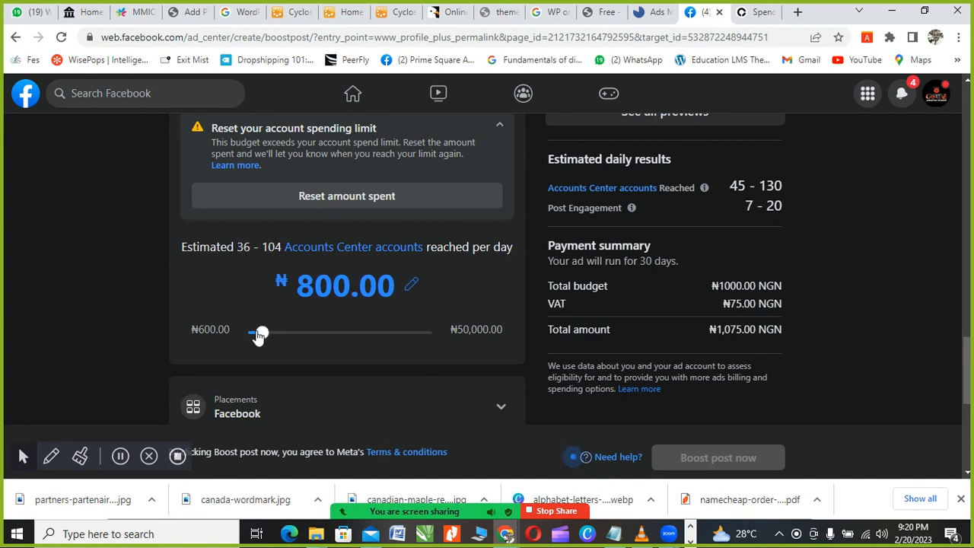
click(410, 285)
Step: Type 50000 as the budget, making the total ₦53,750.00 with VAT
key(BackSpace)
key(BackSpace)
key(BackSpace)
key(BackSpace)
key(BackSpace)
key(BackSpace)
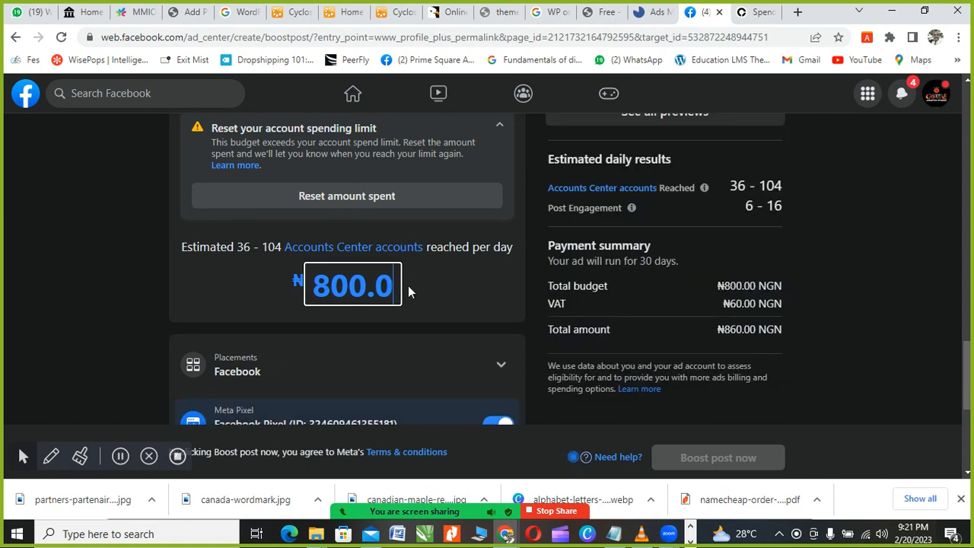
text(500)
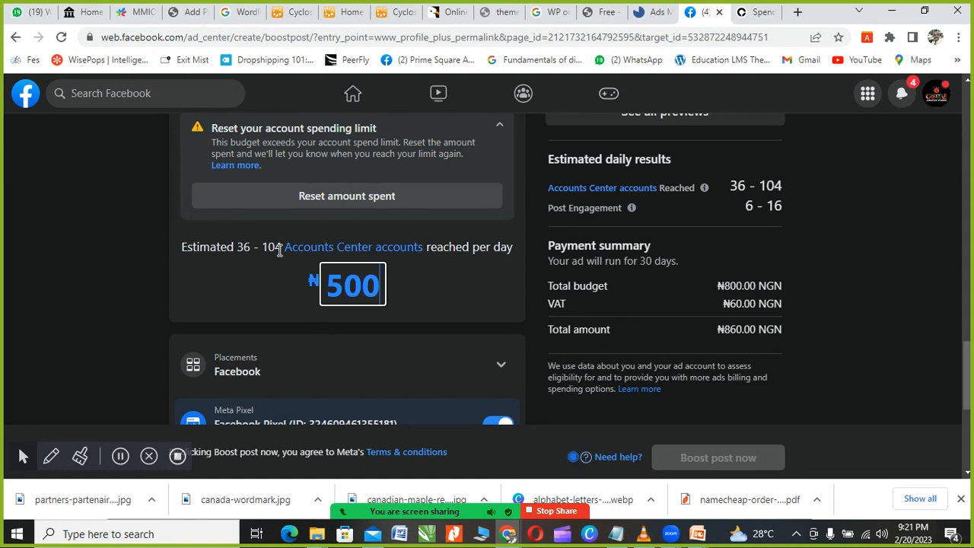
scroll(498, 260, down, 1)
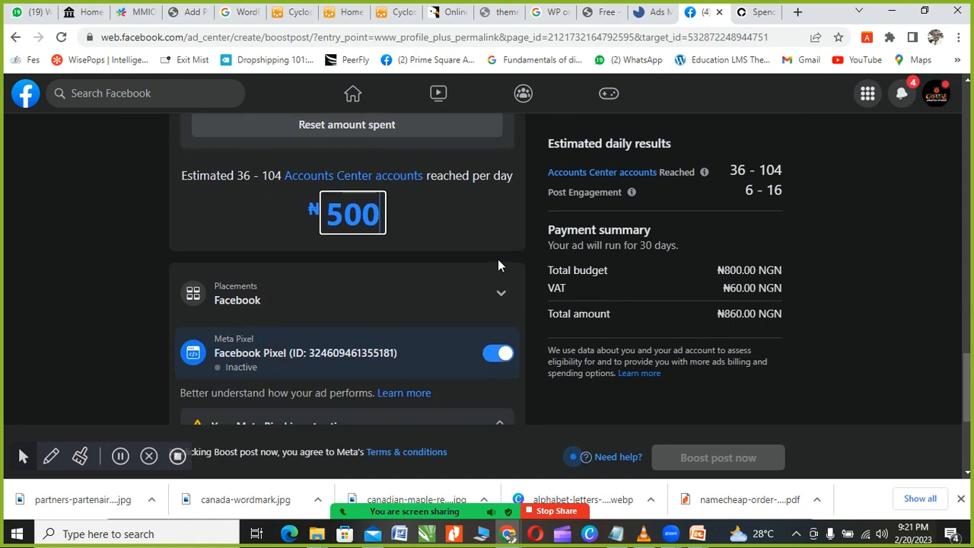
scroll(371, 239, down, 4)
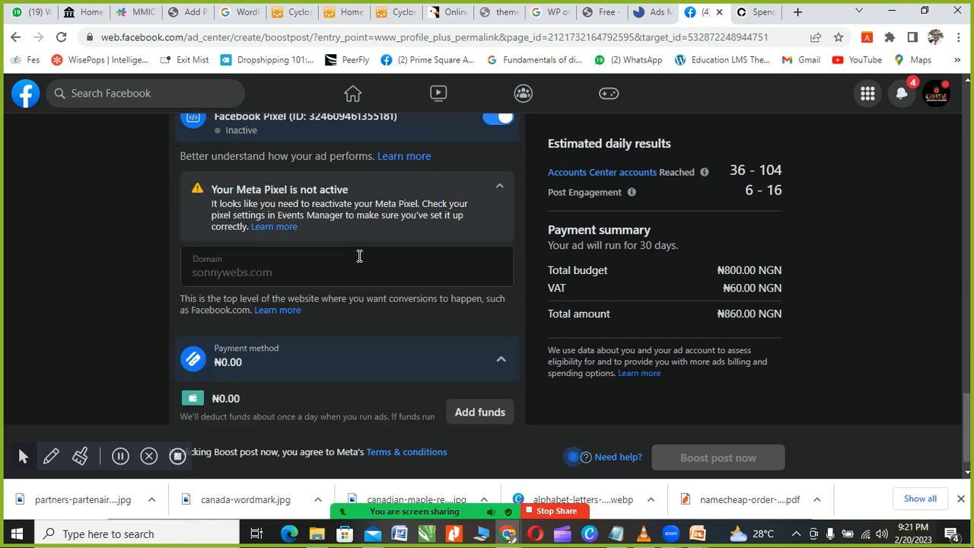
scroll(369, 295, up, 6)
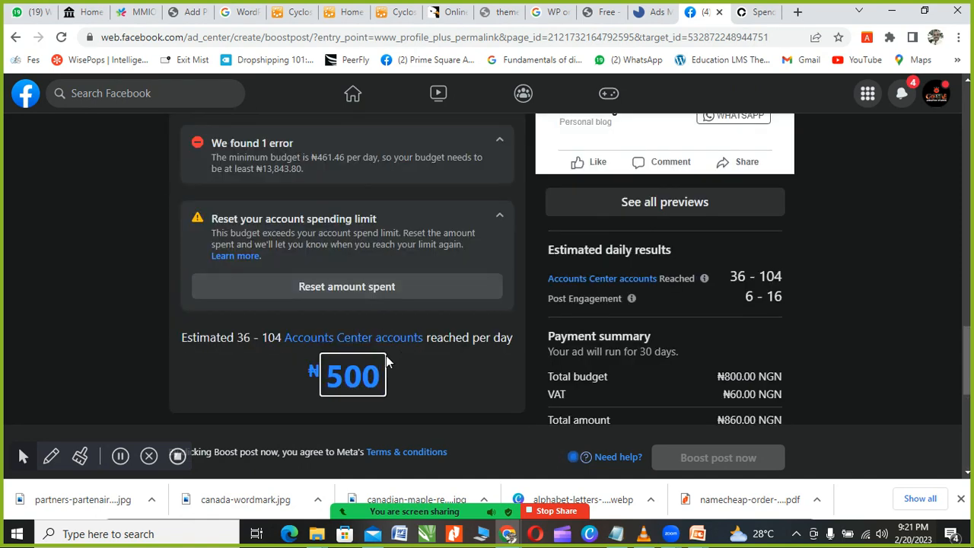
scroll(400, 355, down, 2)
key(BackSpace)
key(BackSpace)
key(BackSpace)
text(50000)
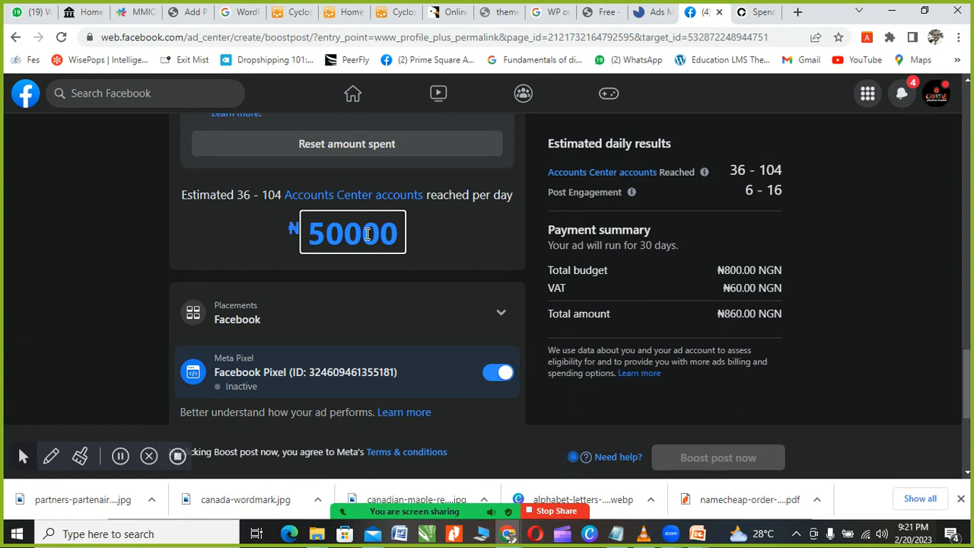
click(187, 259)
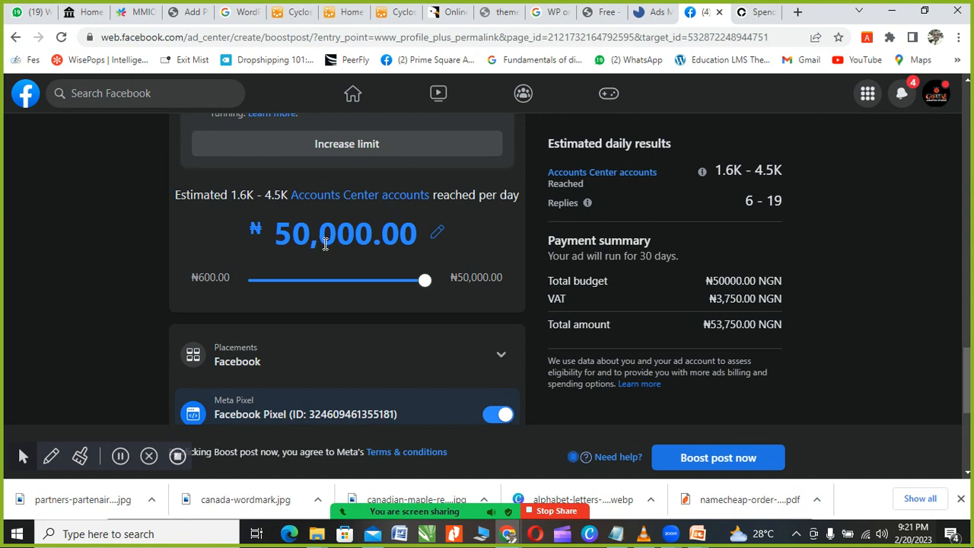
Step: Scroll down to the Payment method section showing a ₦0.00 balance
scroll(349, 266, down, 3)
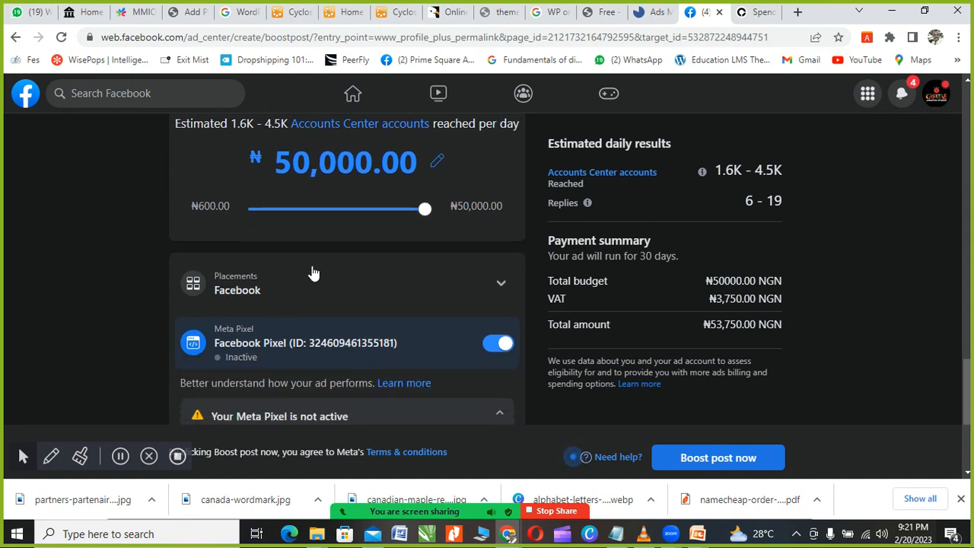
scroll(360, 281, down, 1)
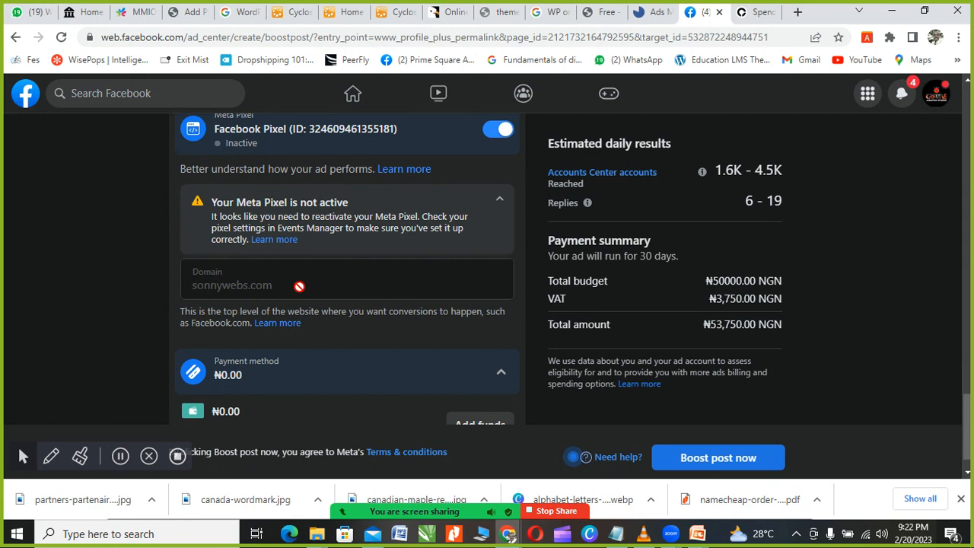
scroll(298, 304, down, 1)
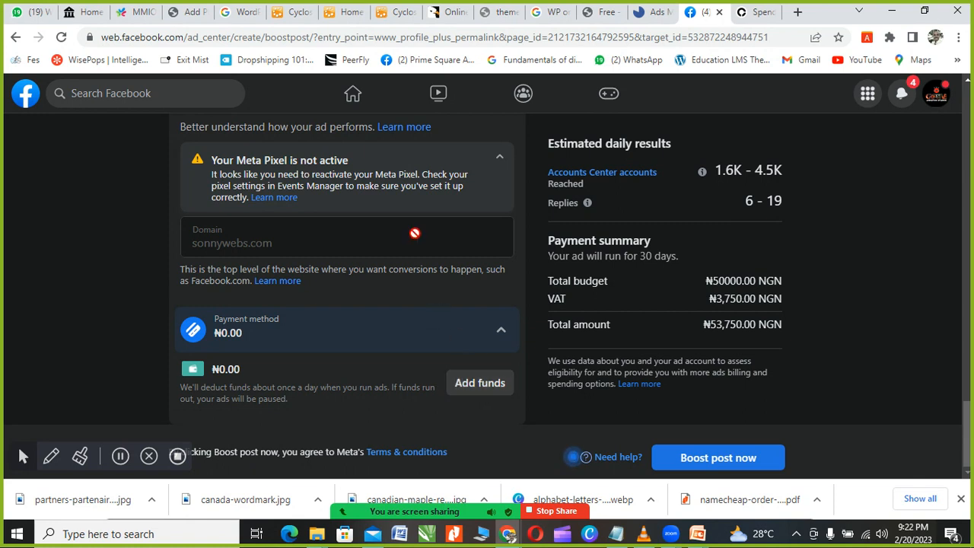
Step: Start adding funds and replace the suggested amount with 50000 (₦50,000.00)
click(471, 385)
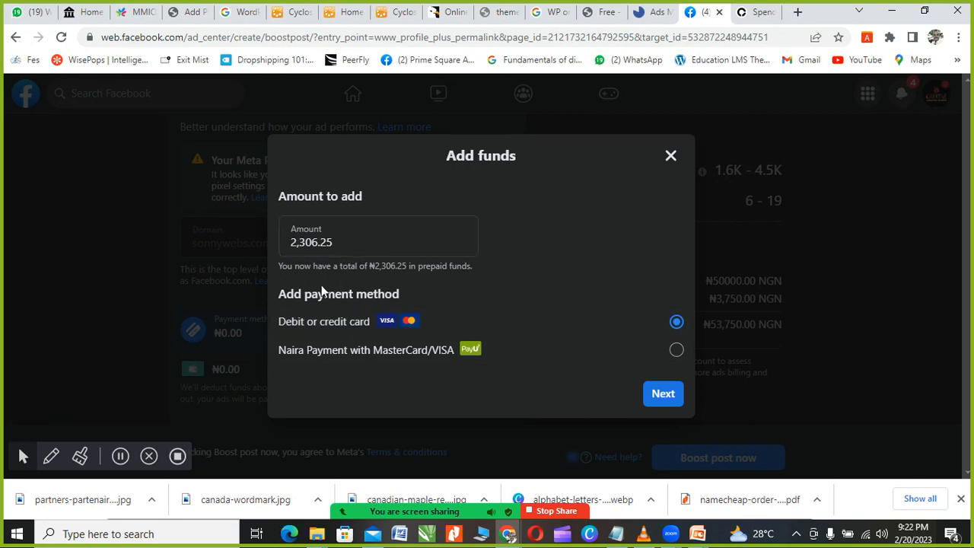
drag(348, 243, 292, 244)
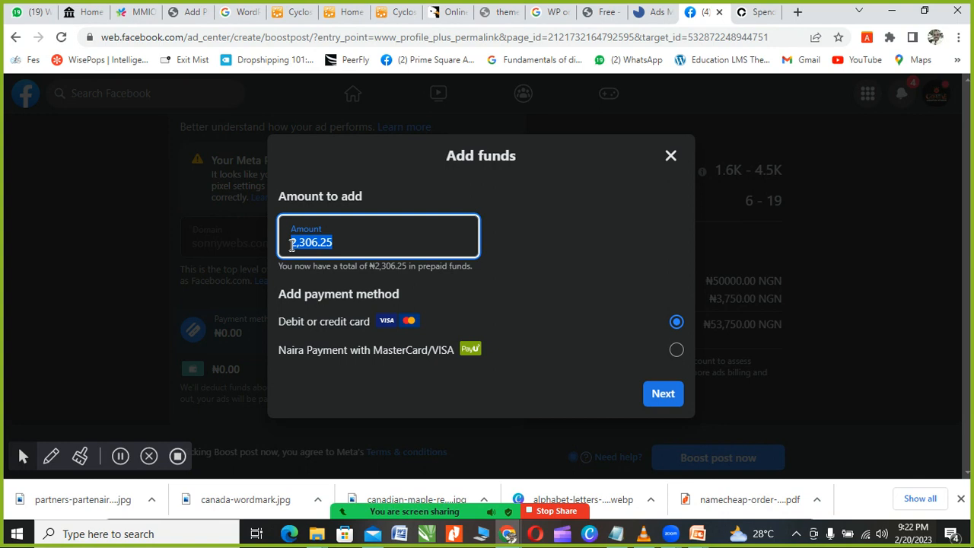
text(50000)
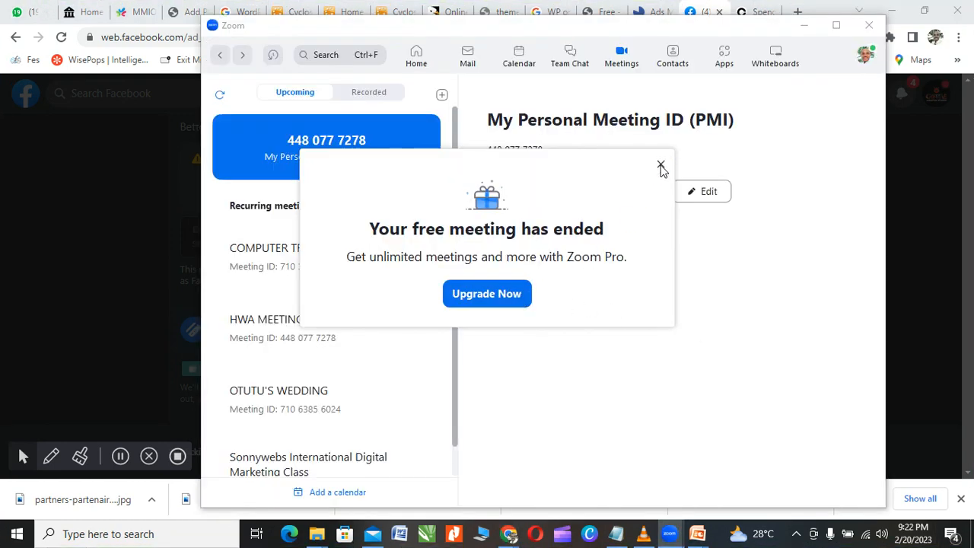
Step: Dismiss Zoom's notice and start the personal meeting full screen with video off
click(663, 165)
click(512, 194)
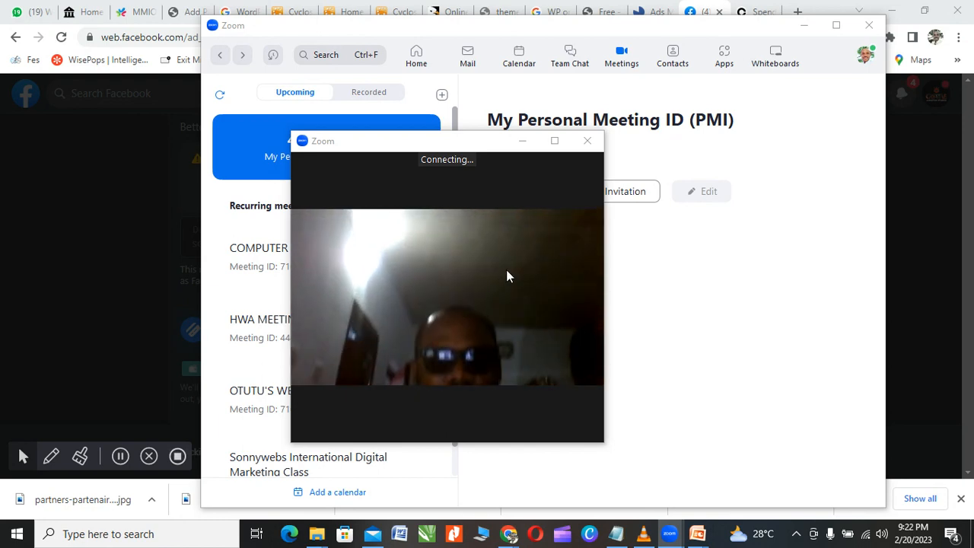
click(555, 141)
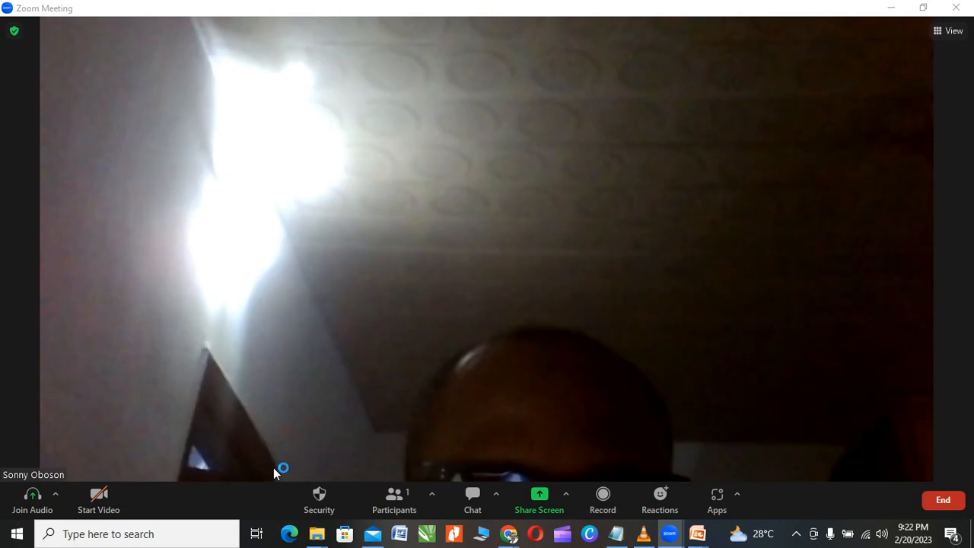
click(98, 500)
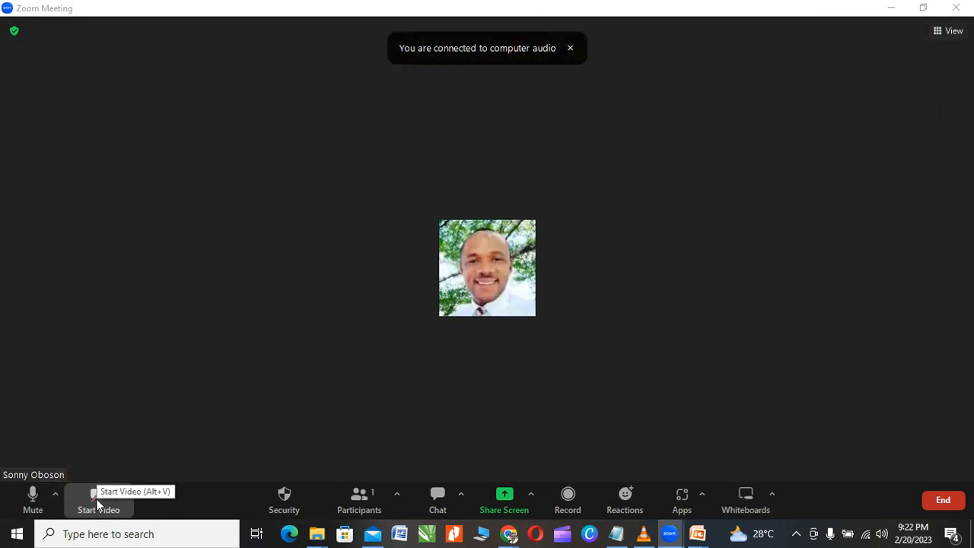
click(289, 503)
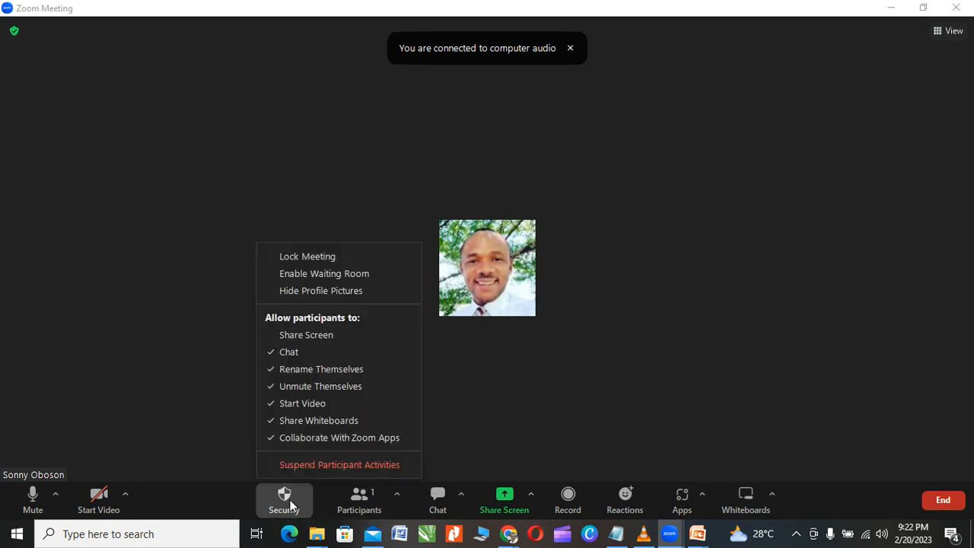
click(185, 378)
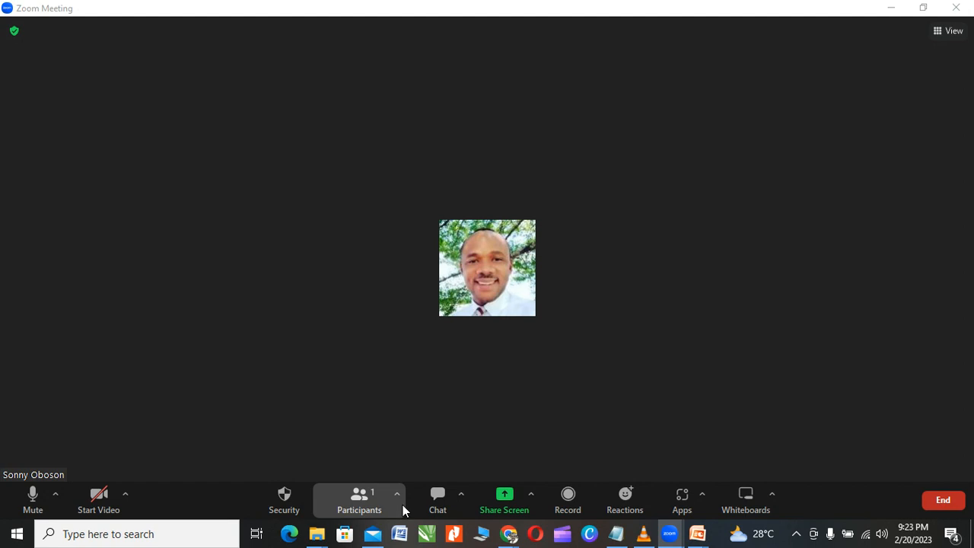
Step: Share Screen 1 with sound and video-clip optimization, then minimize Zoom
click(508, 495)
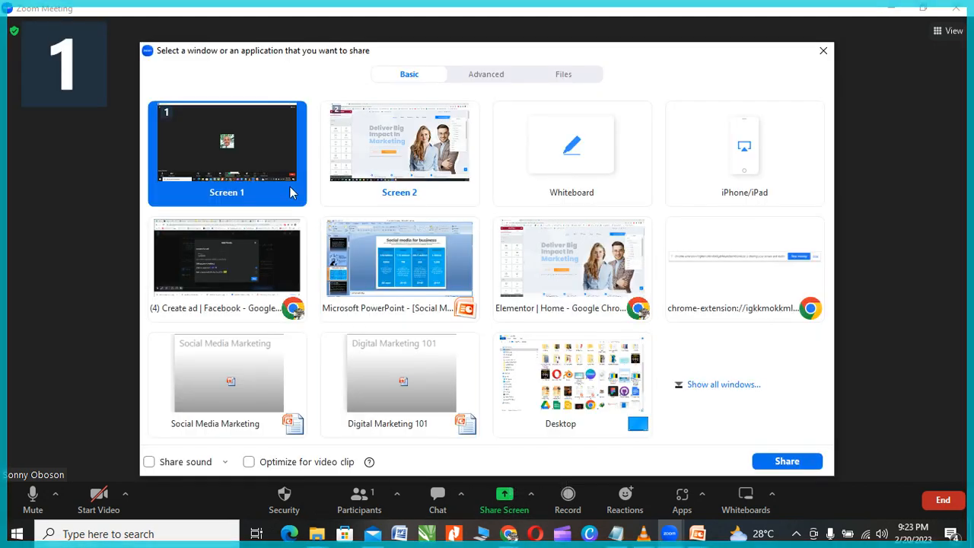
click(149, 462)
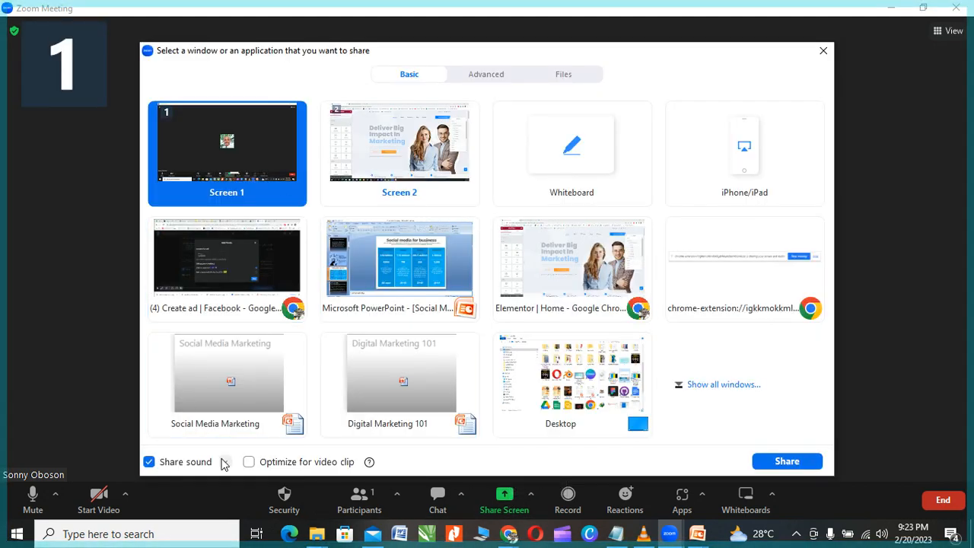
click(249, 462)
click(790, 462)
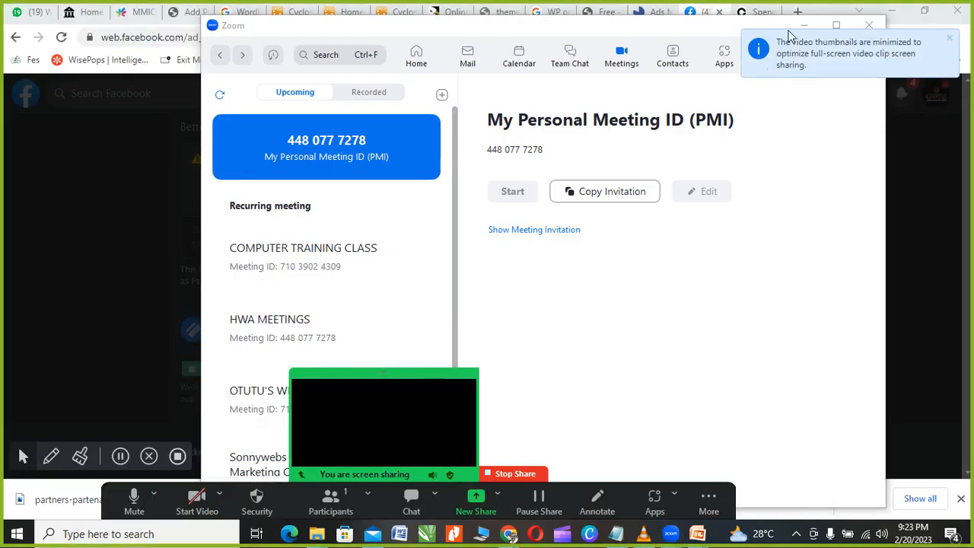
click(802, 26)
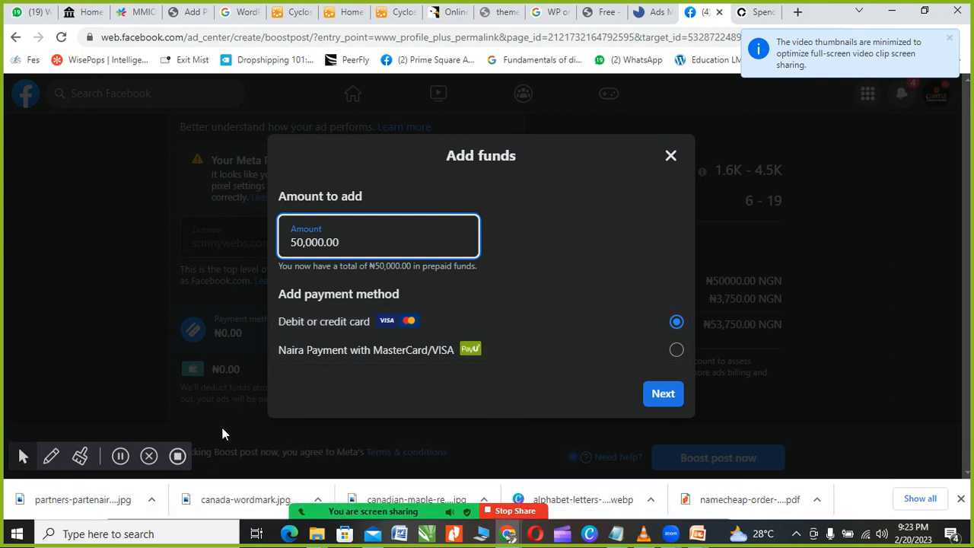
mouse_move(366, 510)
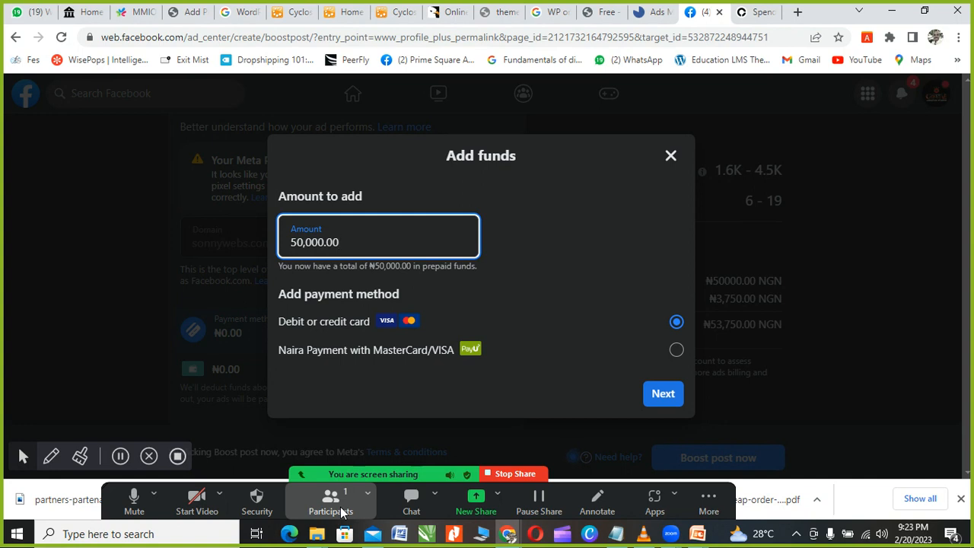
click(120, 457)
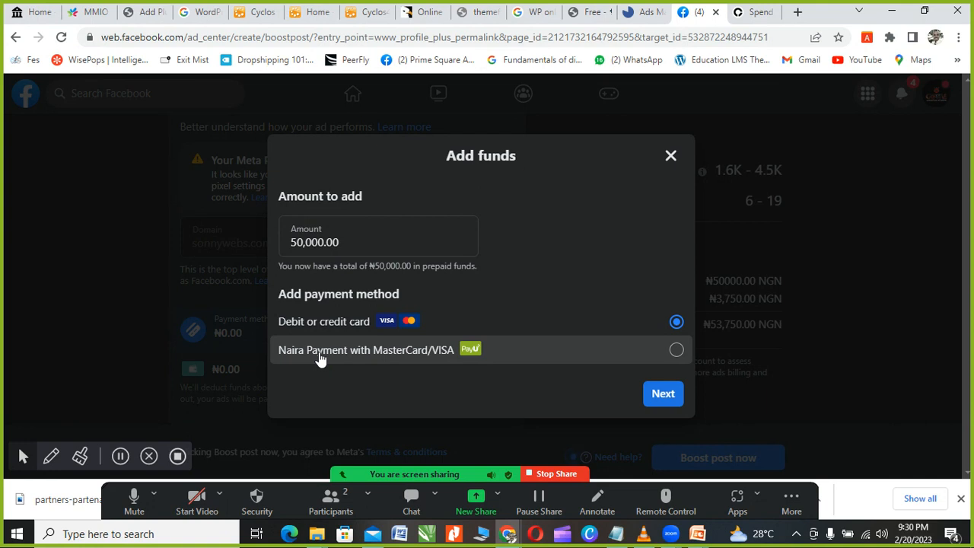
Step: Choose Naira Payment with MasterCard/VISA and continue to the tax information step
click(320, 358)
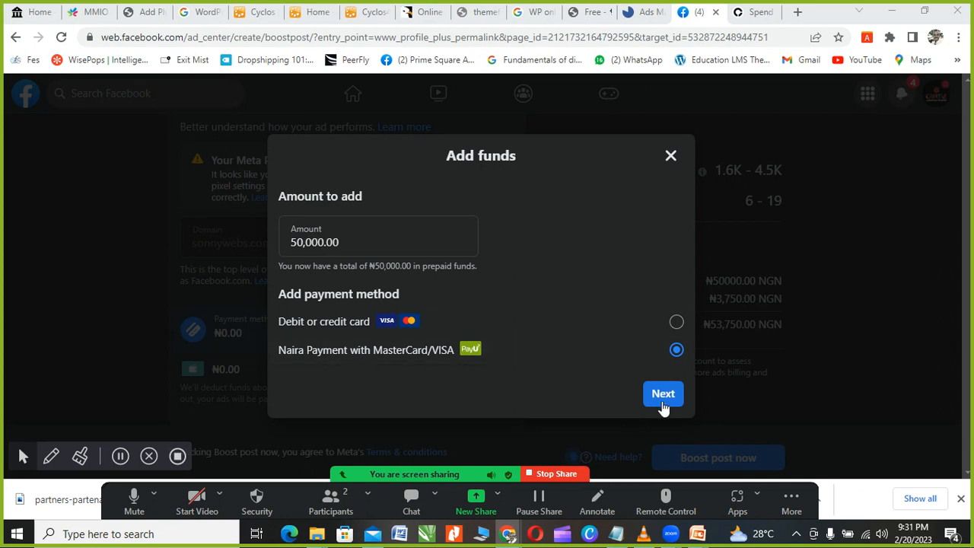
click(370, 328)
click(365, 352)
click(662, 394)
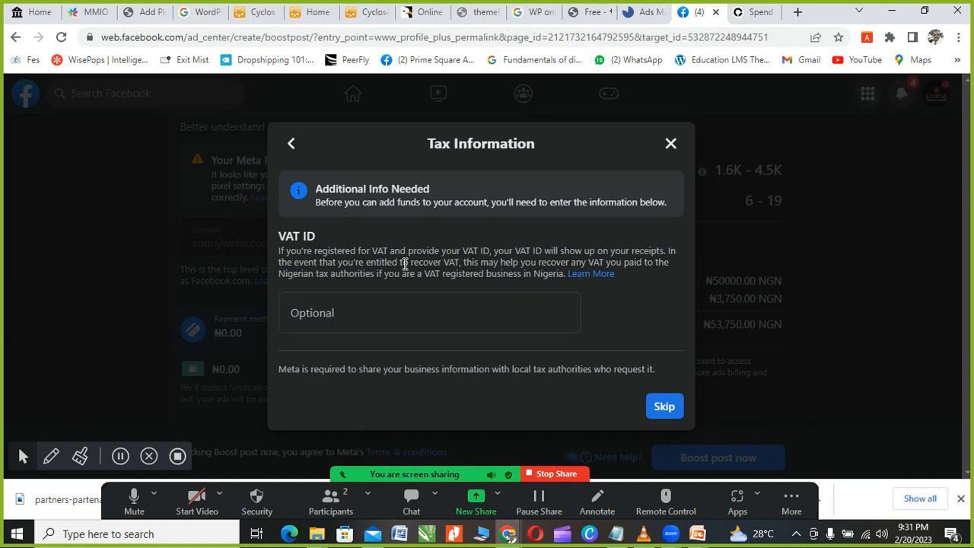
Step: Skip the optional VAT ID in the Tax Information dialog
click(665, 409)
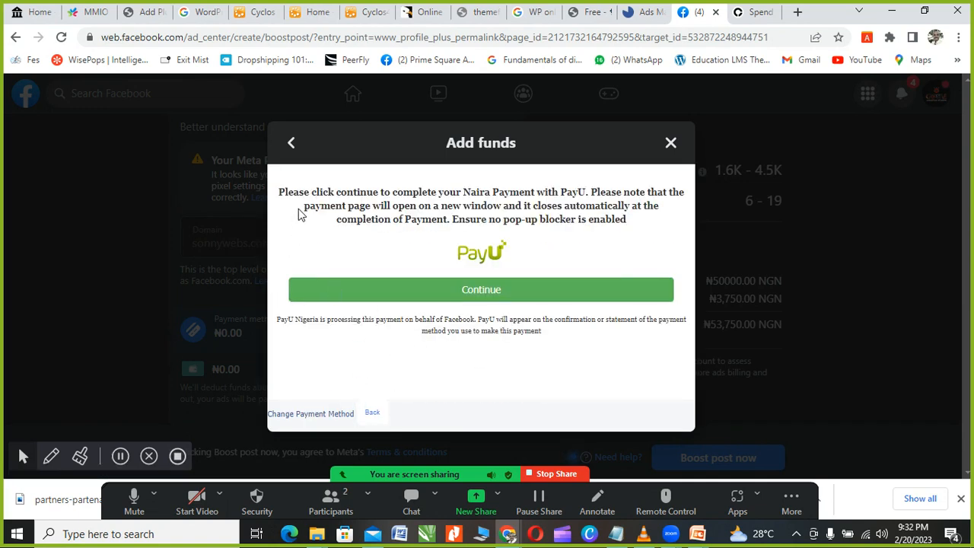
Step: Continue to open the PayU checkout for NGN50000.00
click(476, 295)
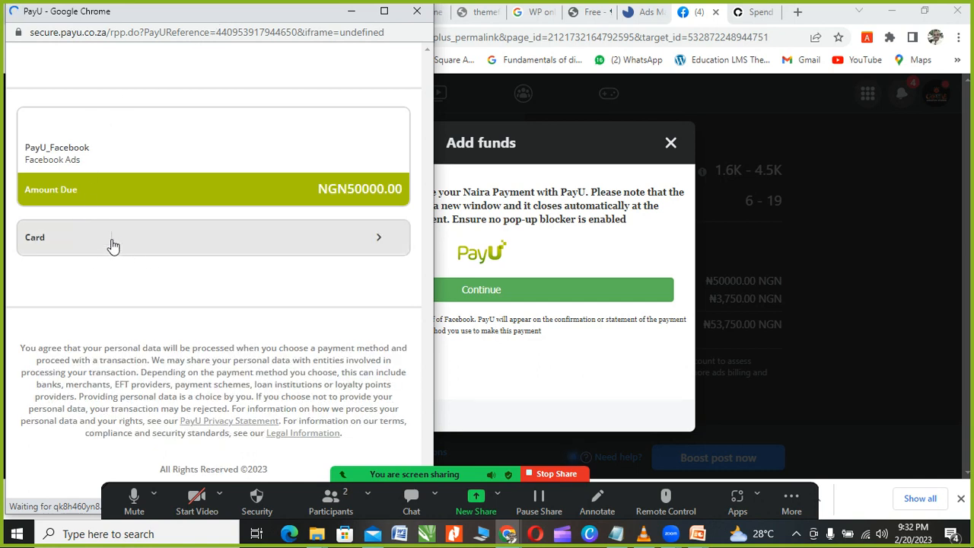
Step: Select Card in PayU and go through the card number, holder name and expiry fields without entering details
click(115, 246)
scroll(98, 293, down, 2)
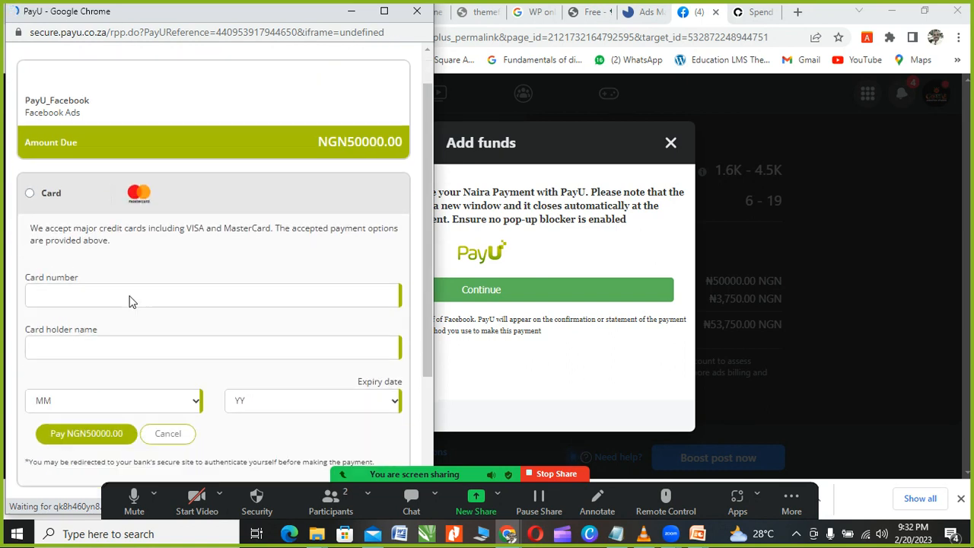
click(29, 99)
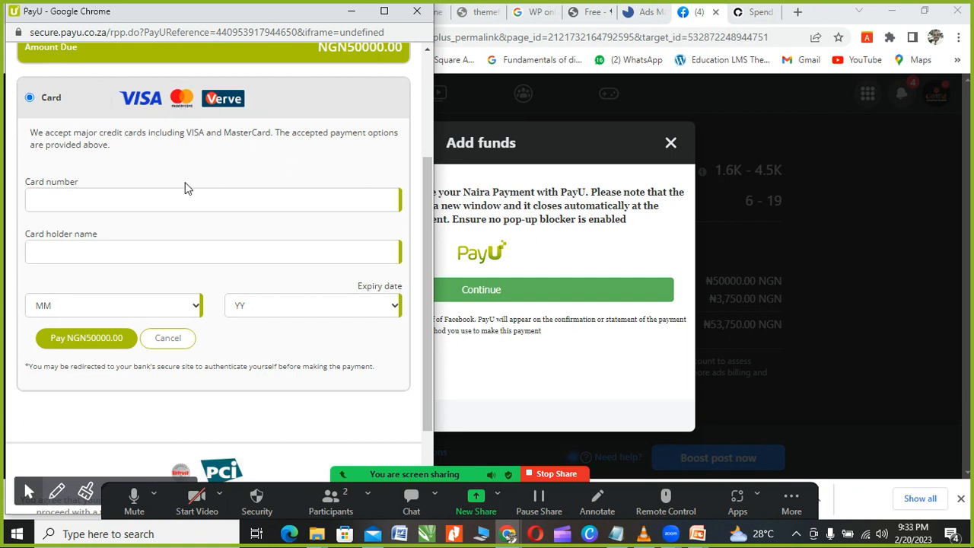
click(68, 200)
scroll(148, 320, down, 3)
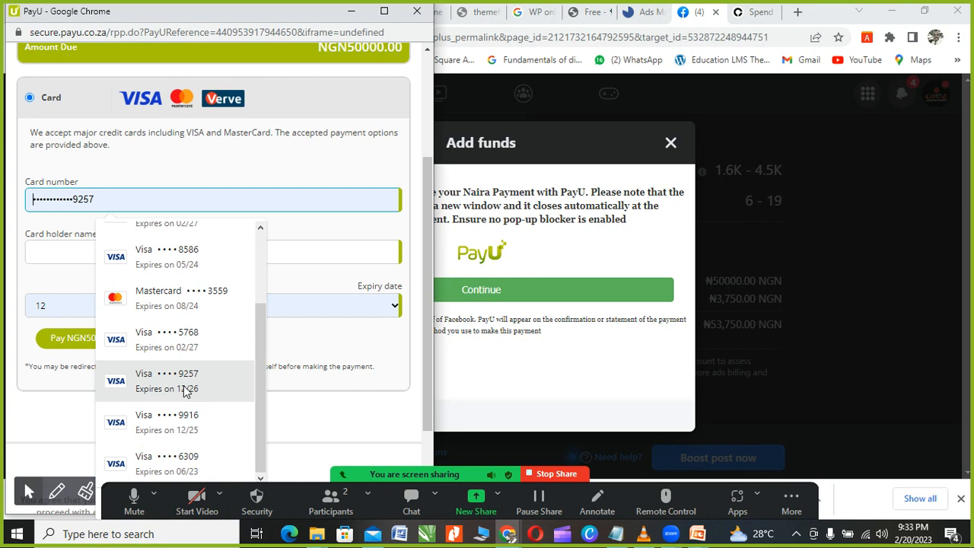
scroll(185, 391, up, 3)
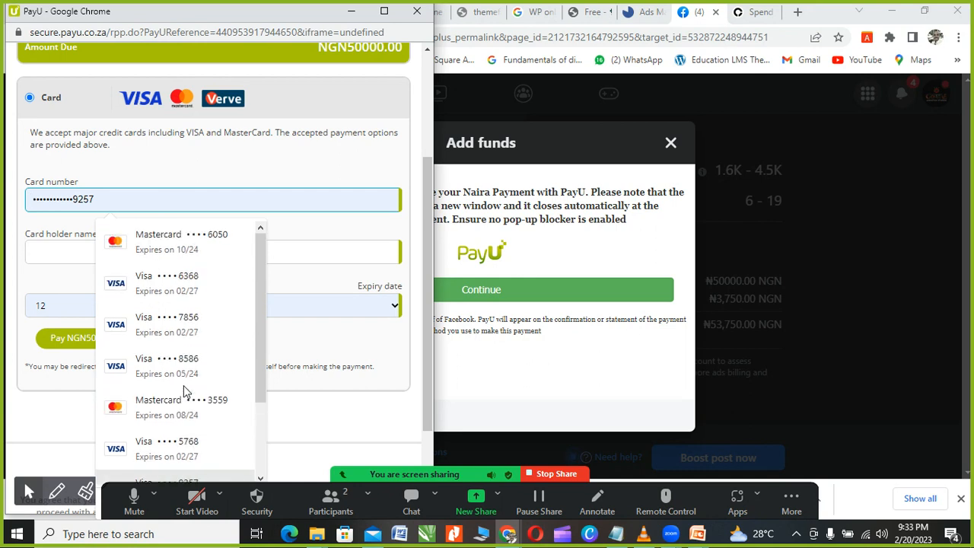
click(43, 251)
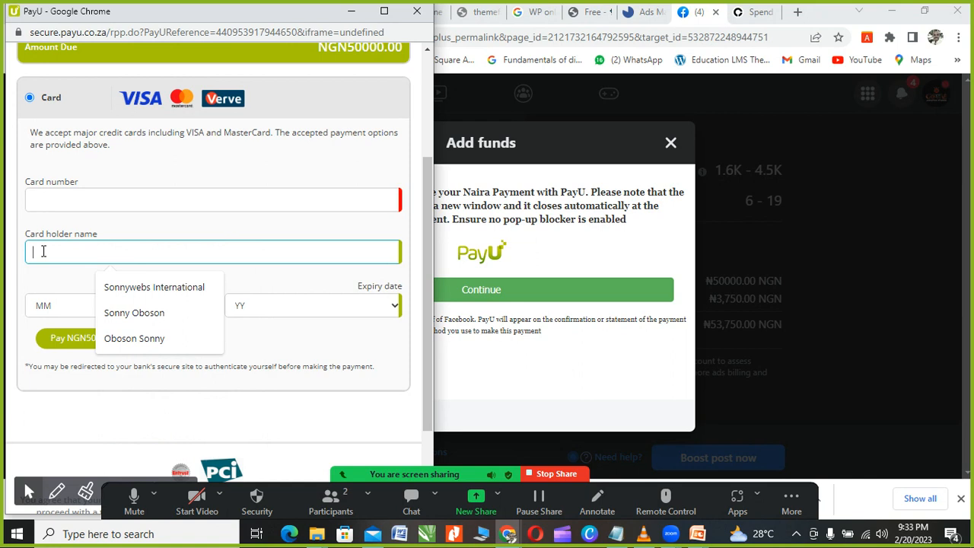
click(53, 308)
click(248, 283)
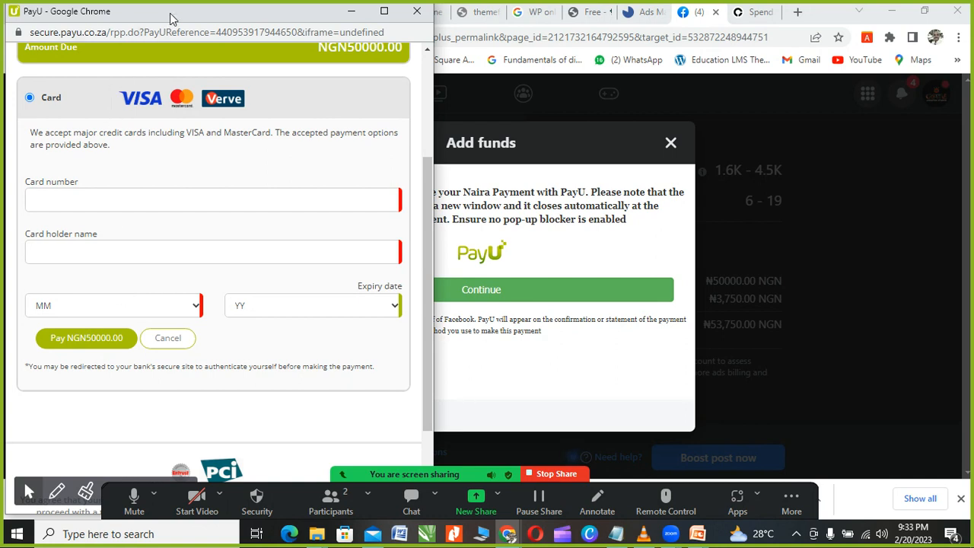
drag(169, 13, 229, 22)
scroll(289, 274, down, 3)
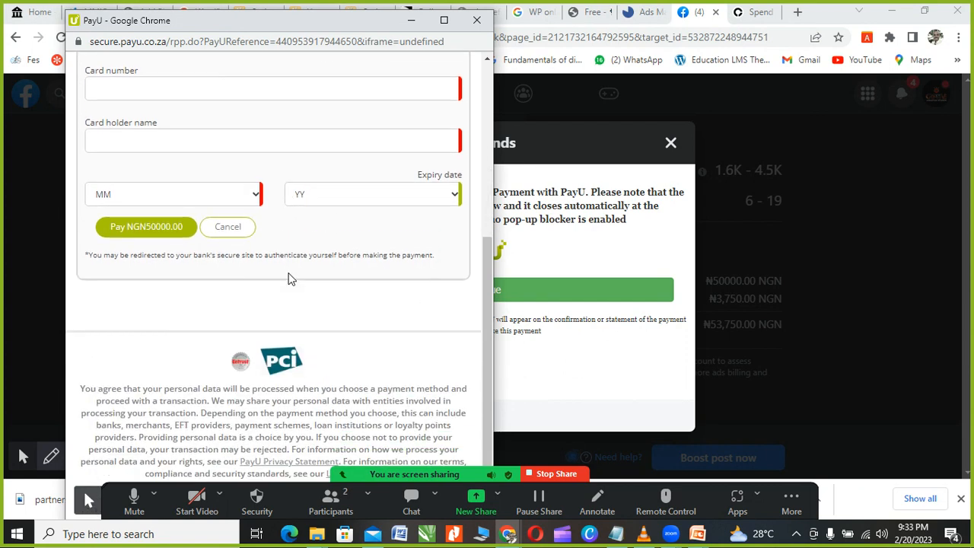
scroll(286, 304, up, 3)
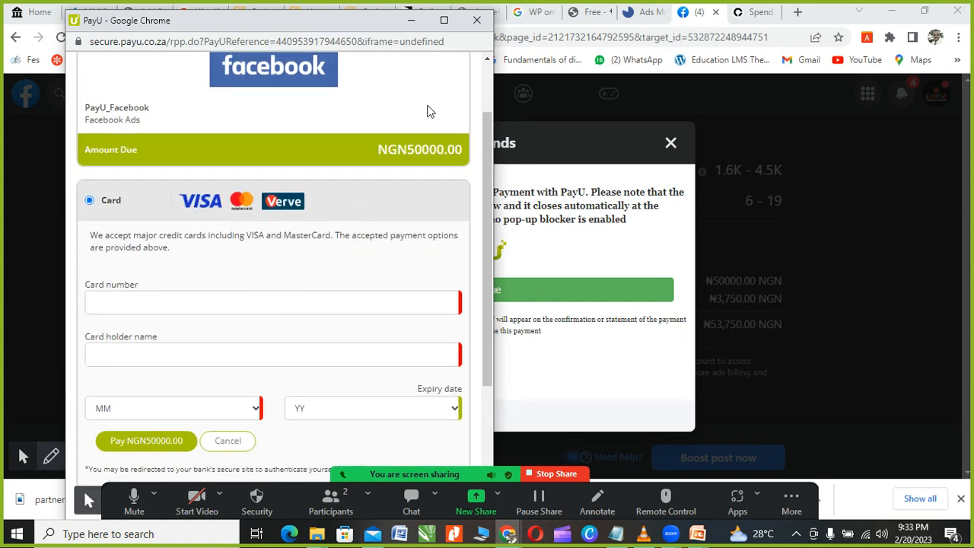
Step: Close the PayU window and the Add funds dialog, returning to the boost post form
click(476, 21)
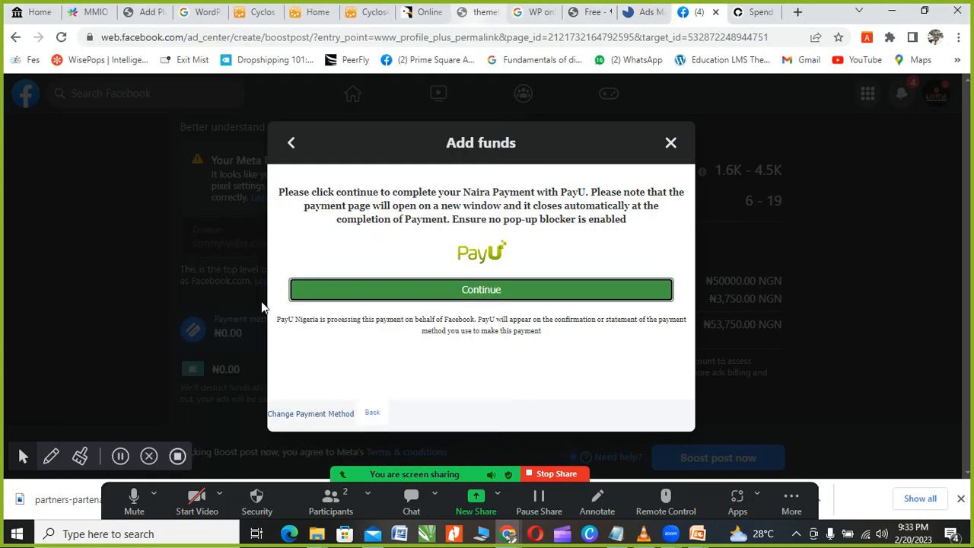
click(670, 145)
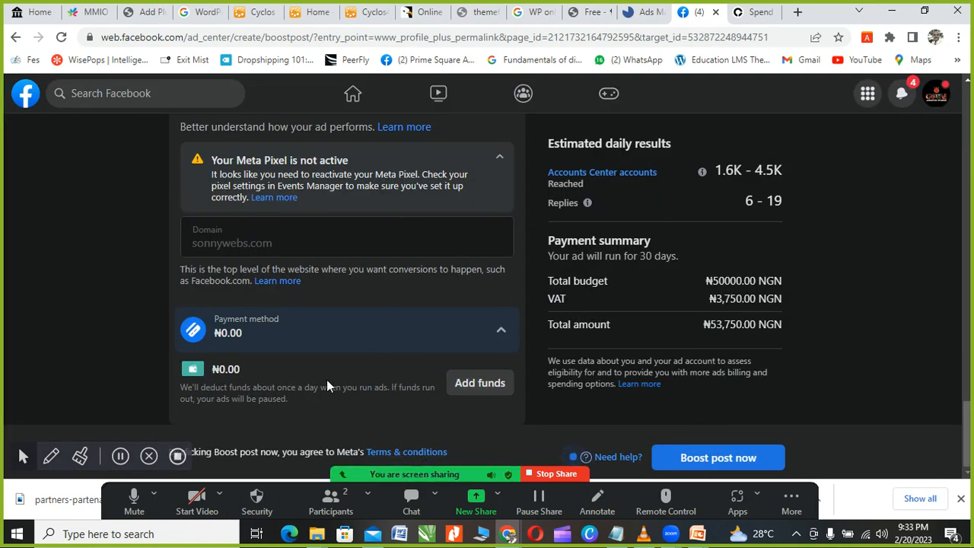
scroll(374, 265, up, 10)
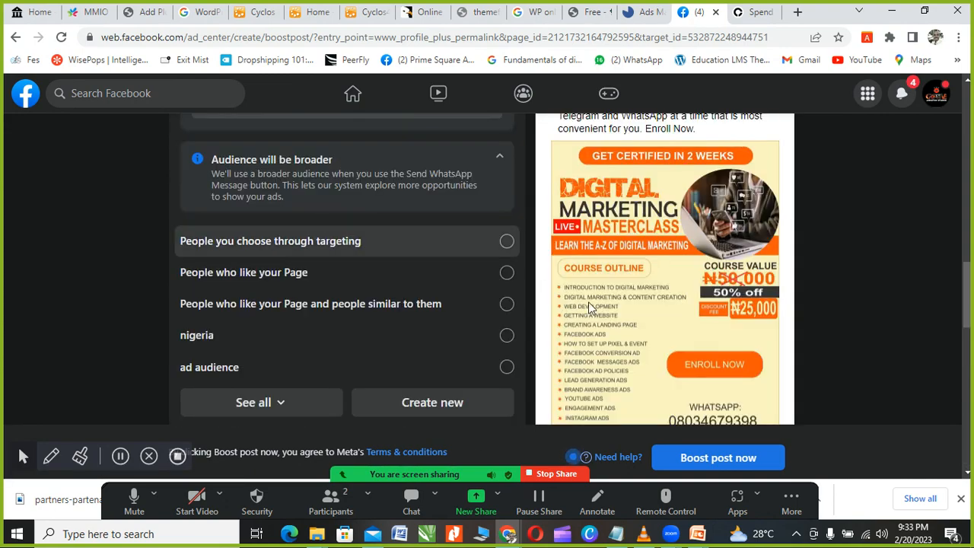
scroll(647, 291, up, 6)
scroll(647, 291, down, 7)
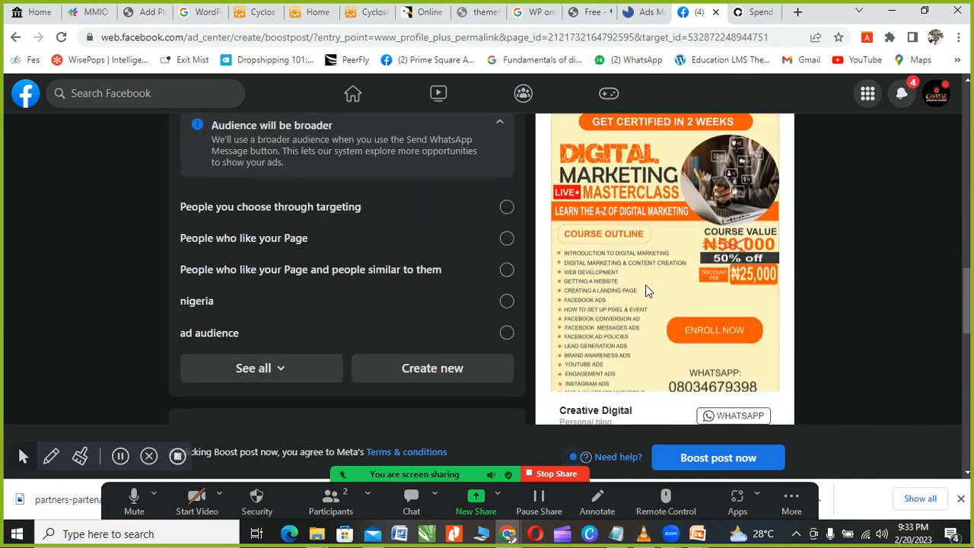
scroll(646, 291, up, 2)
scroll(647, 292, down, 2)
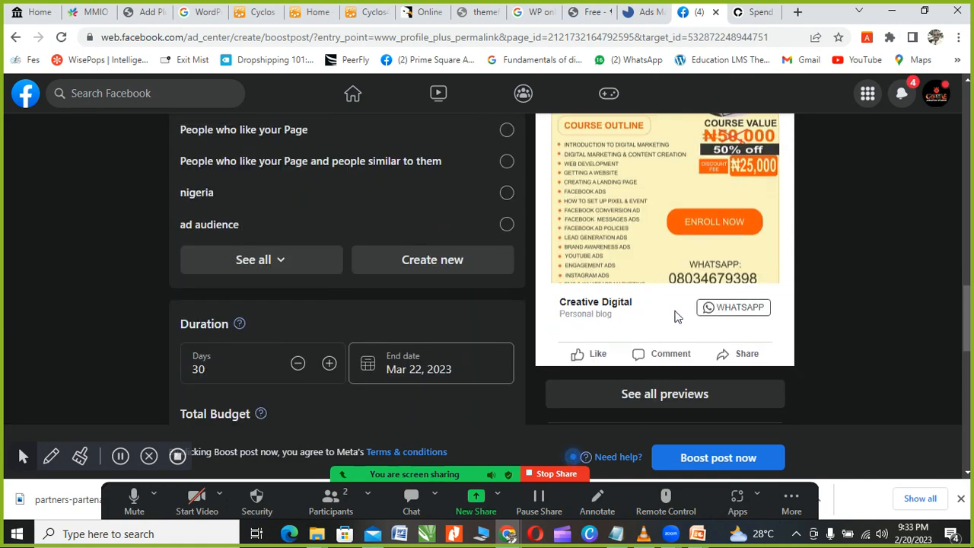
scroll(693, 251, up, 1)
scroll(694, 228, up, 1)
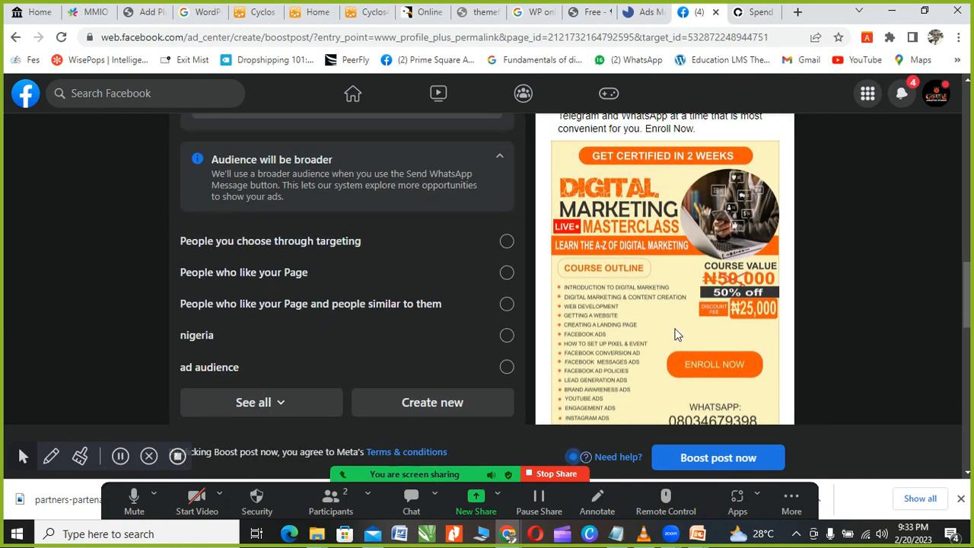
scroll(674, 325, down, 2)
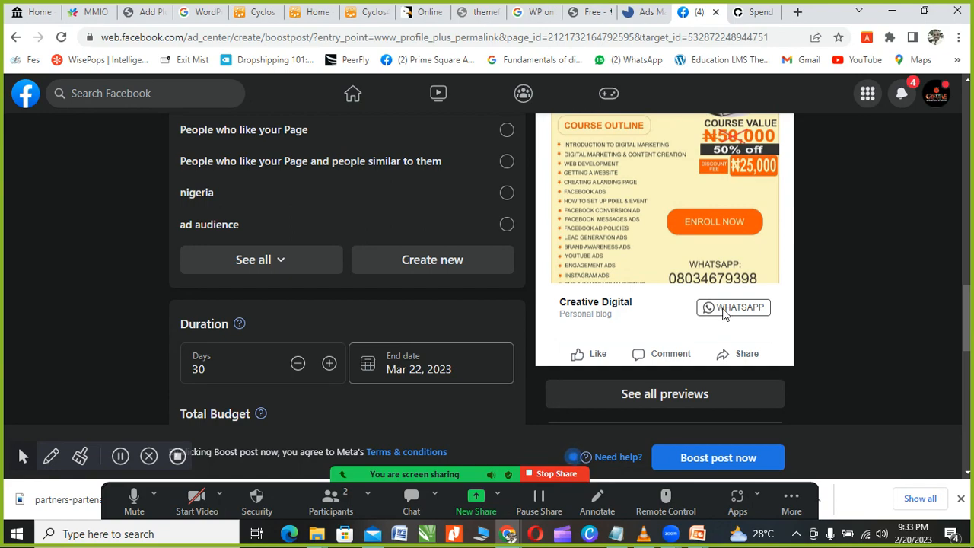
scroll(713, 311, up, 10)
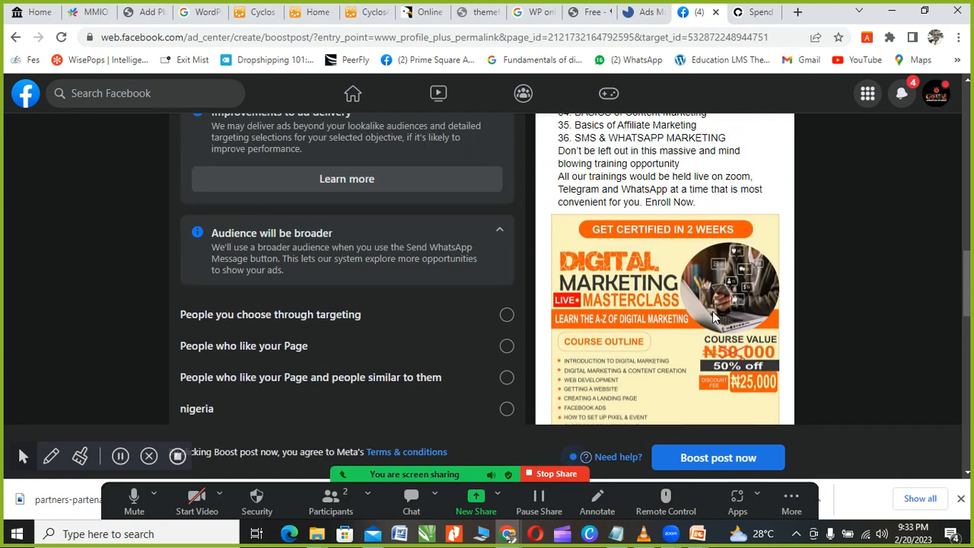
scroll(439, 319, up, 5)
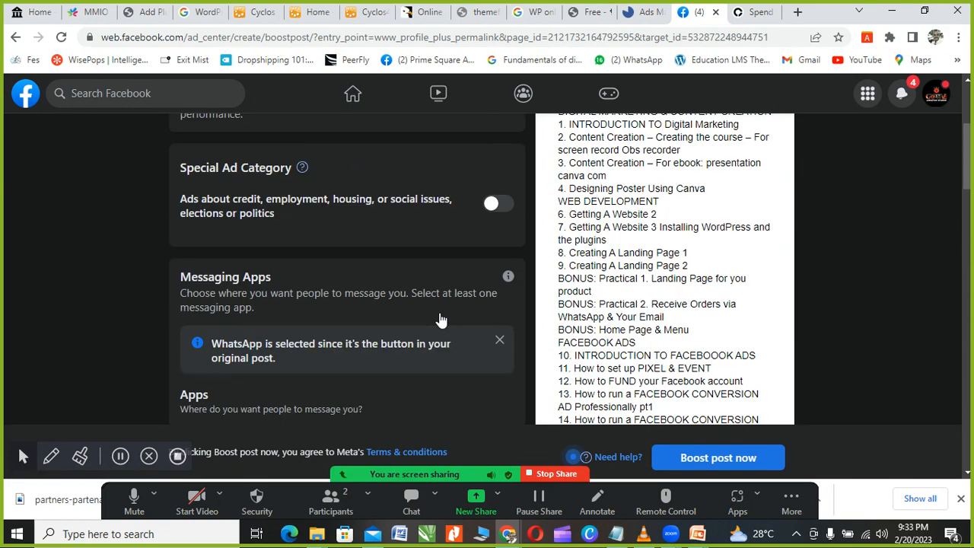
scroll(440, 320, down, 3)
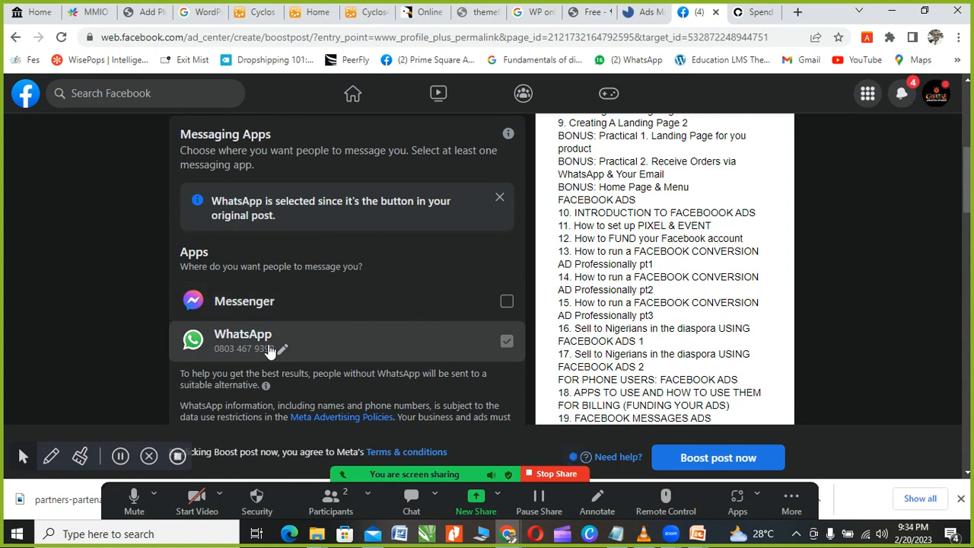
click(507, 304)
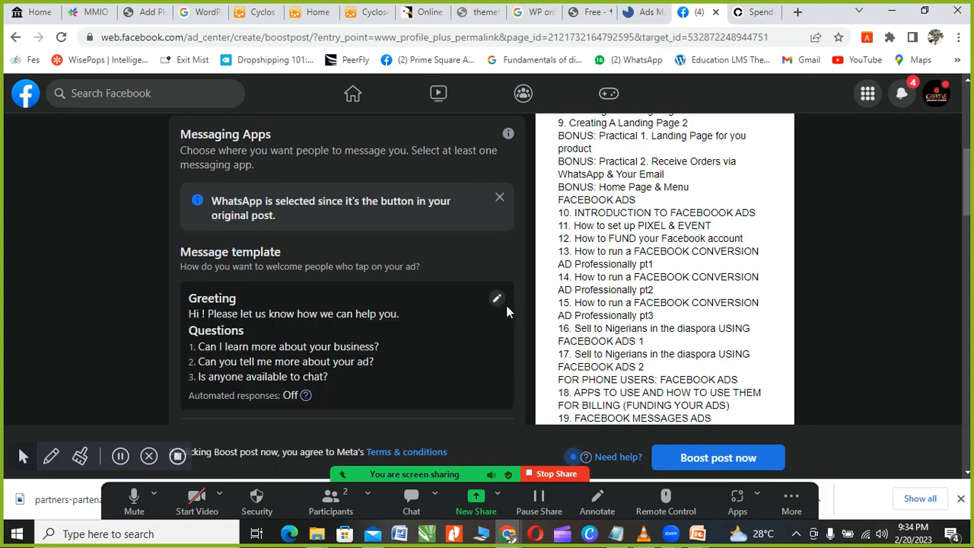
scroll(428, 325, down, 4)
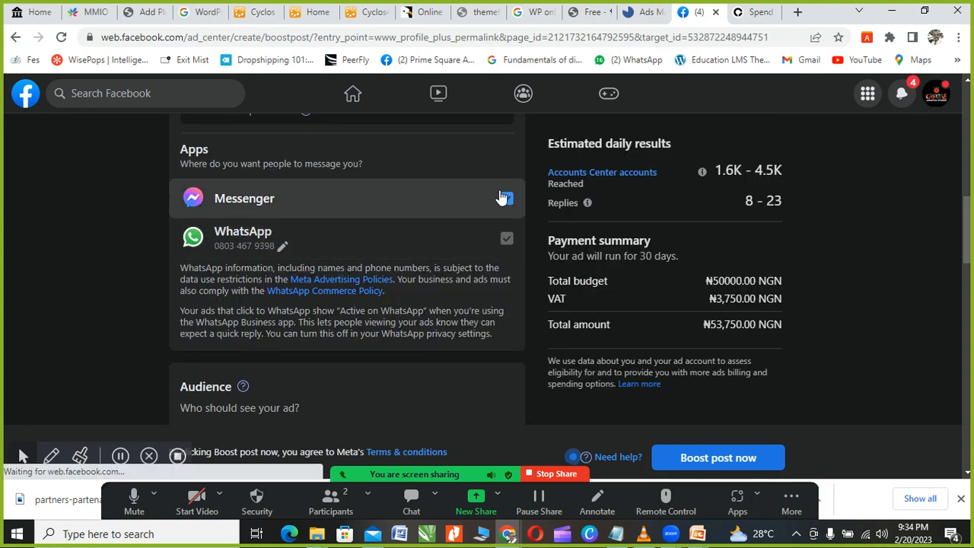
scroll(593, 300, down, 4)
scroll(644, 305, down, 10)
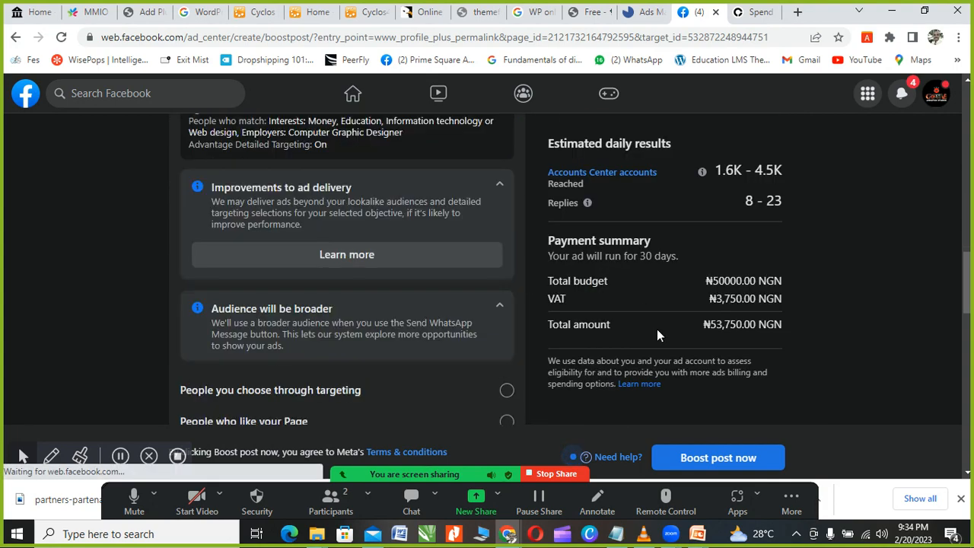
scroll(687, 363, up, 12)
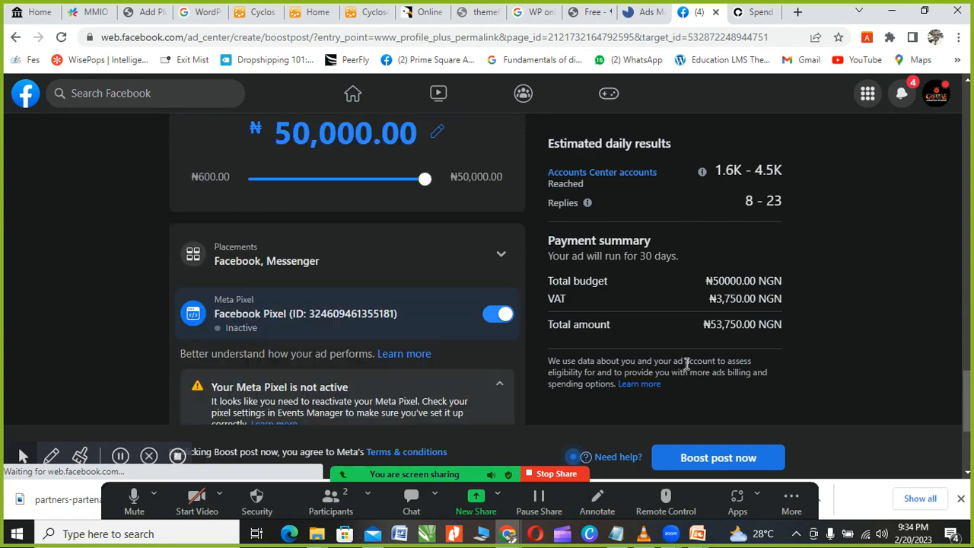
scroll(626, 310, up, 10)
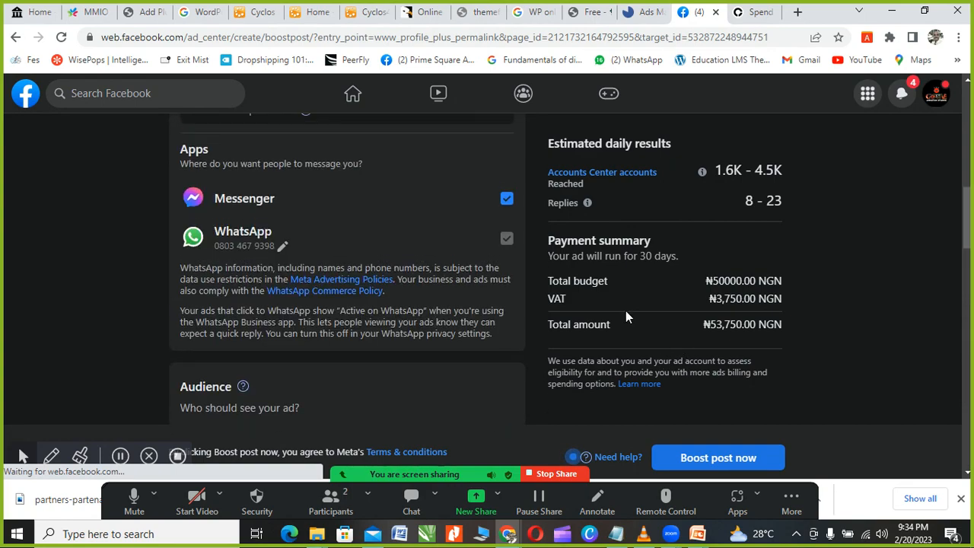
scroll(787, 280, down, 3)
scroll(787, 281, down, 10)
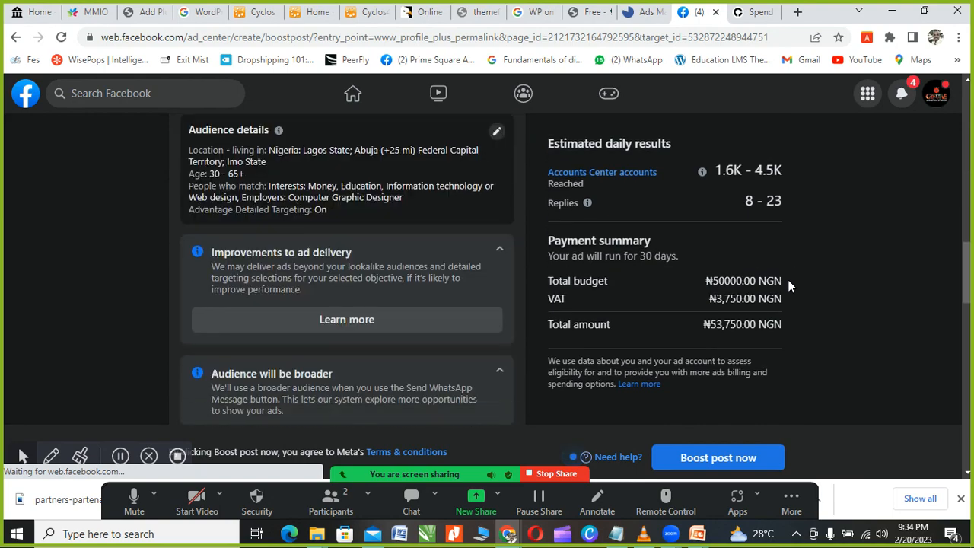
scroll(684, 325, down, 3)
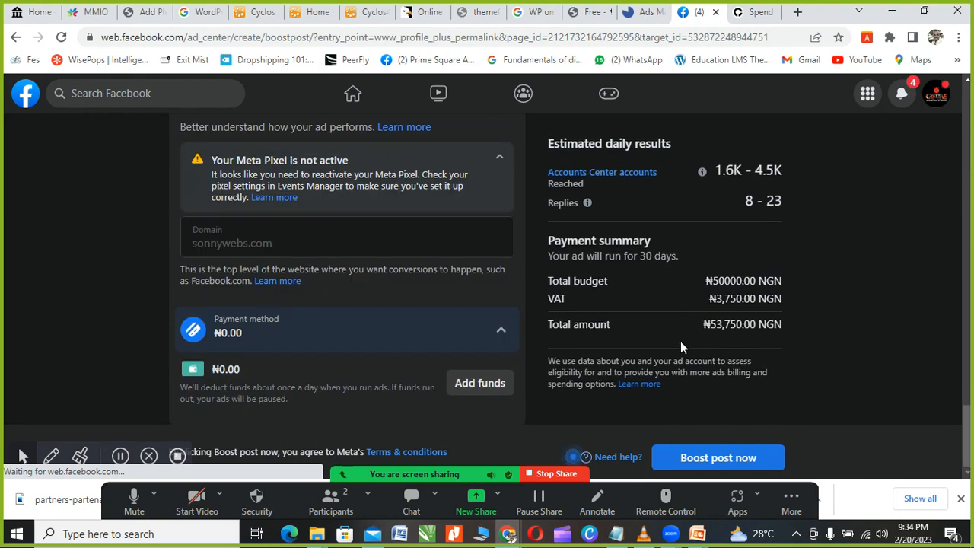
scroll(681, 344, up, 10)
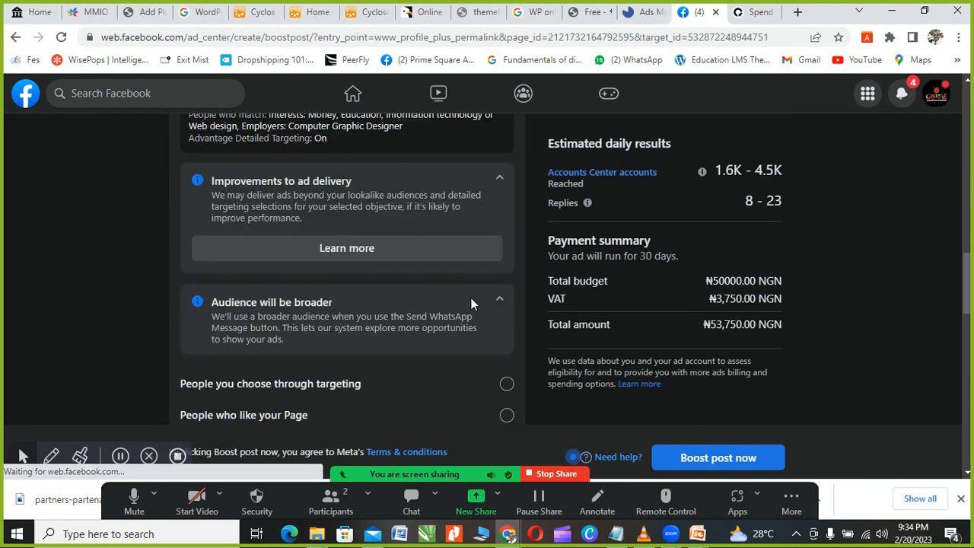
scroll(468, 300, up, 10)
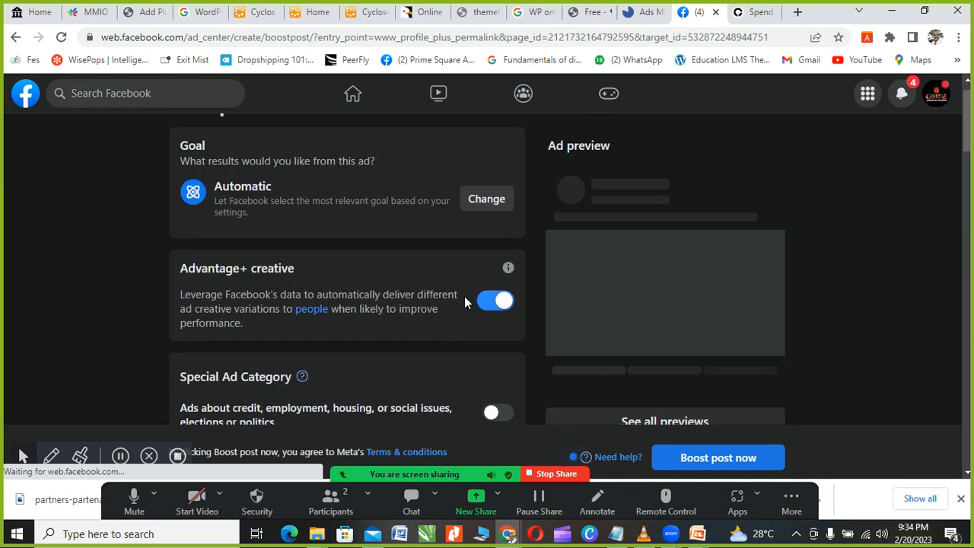
scroll(466, 302, up, 1)
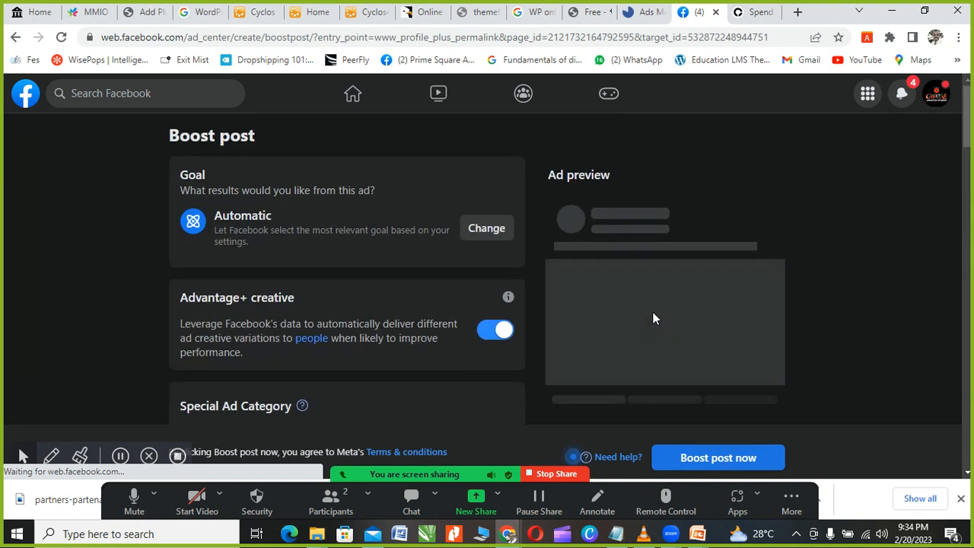
scroll(408, 369, down, 10)
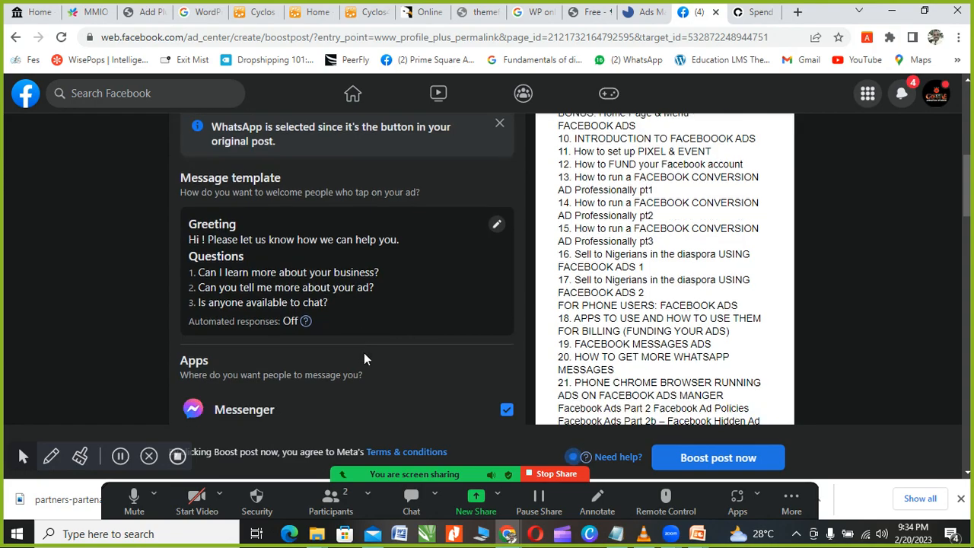
scroll(364, 352, up, 2)
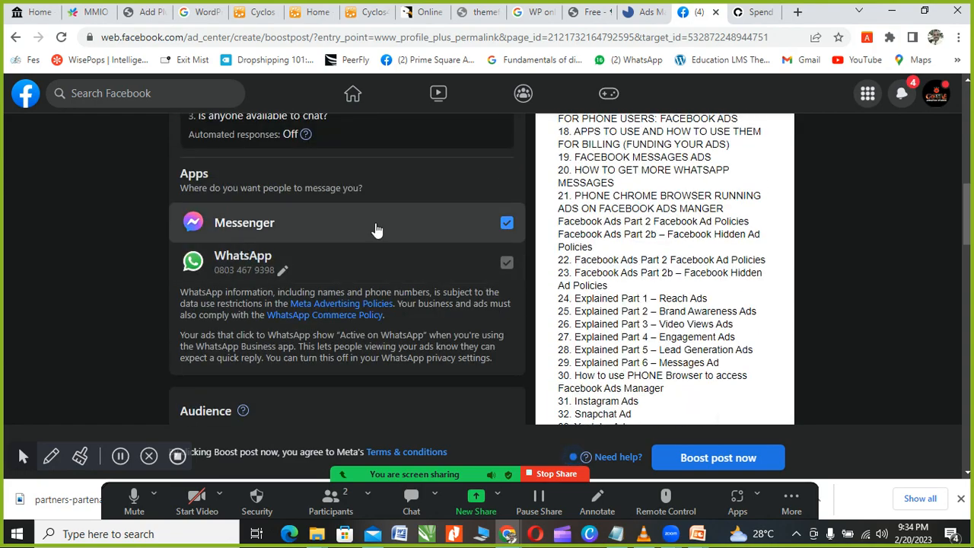
scroll(620, 228, up, 4)
scroll(623, 198, up, 3)
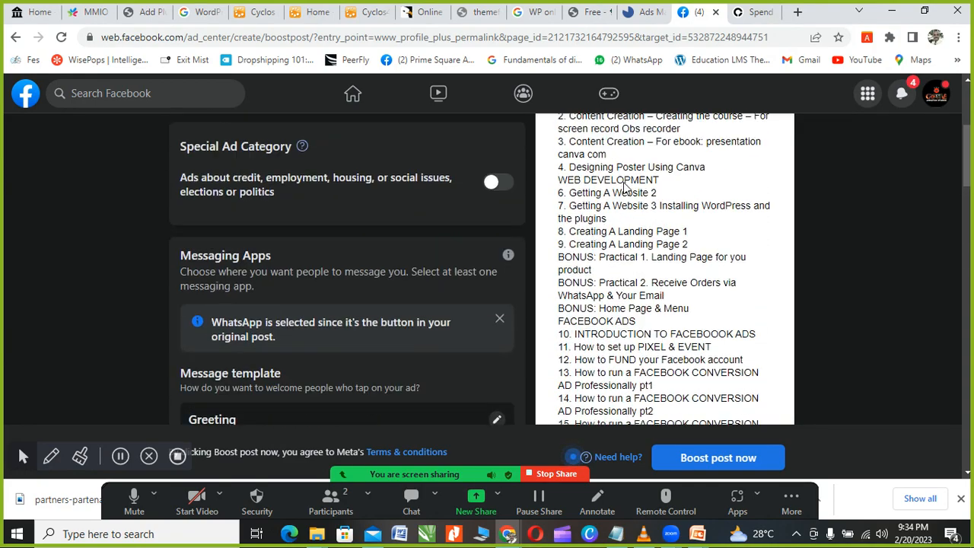
scroll(632, 221, down, 3)
scroll(633, 224, down, 10)
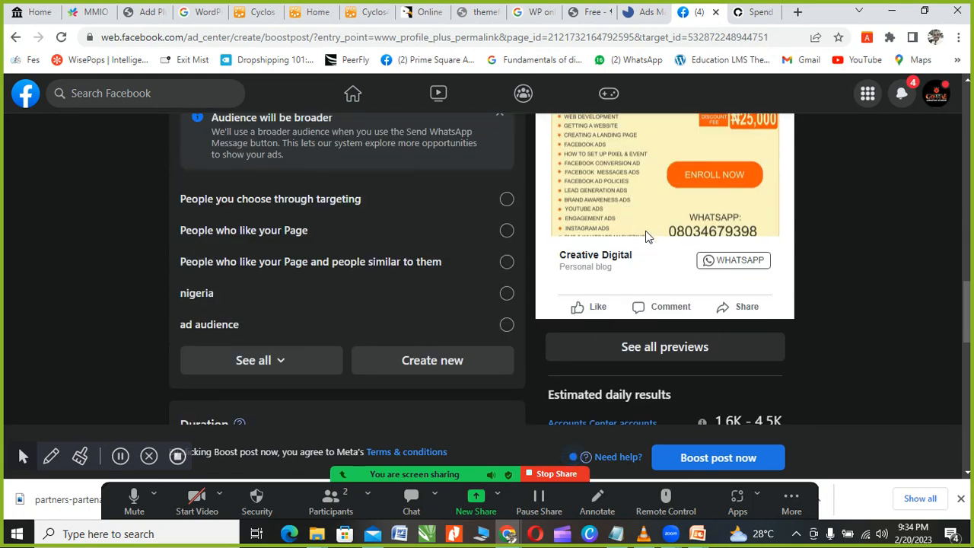
scroll(629, 287, down, 3)
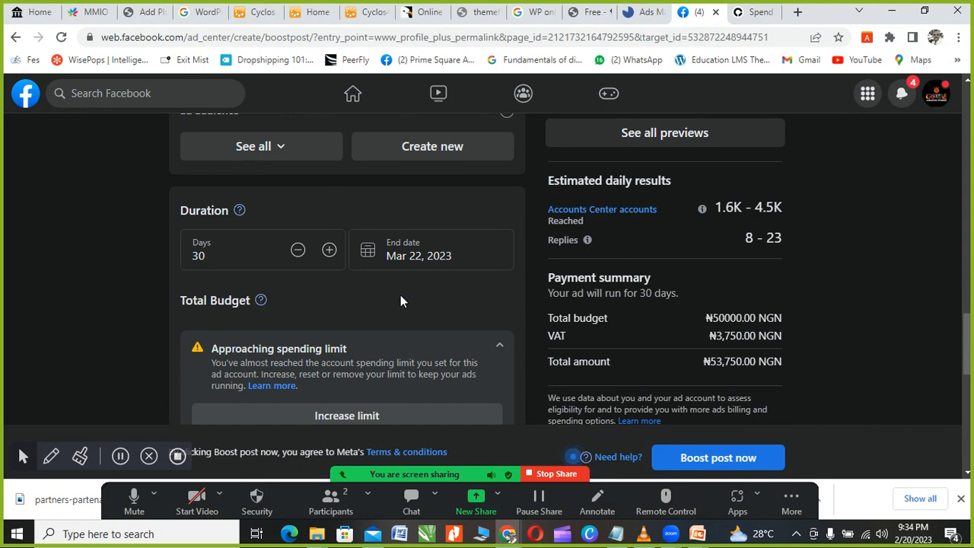
scroll(448, 301, up, 1)
scroll(448, 301, down, 6)
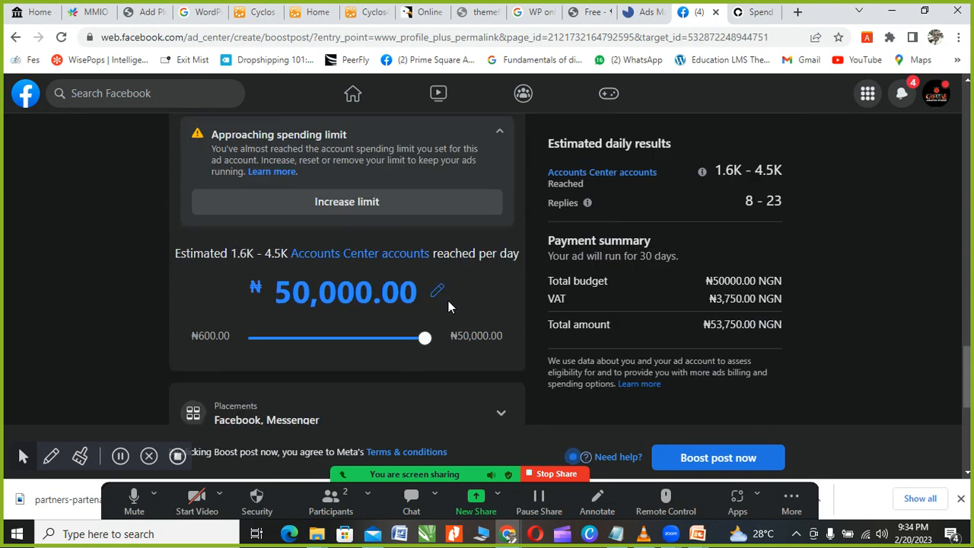
scroll(448, 305, down, 2)
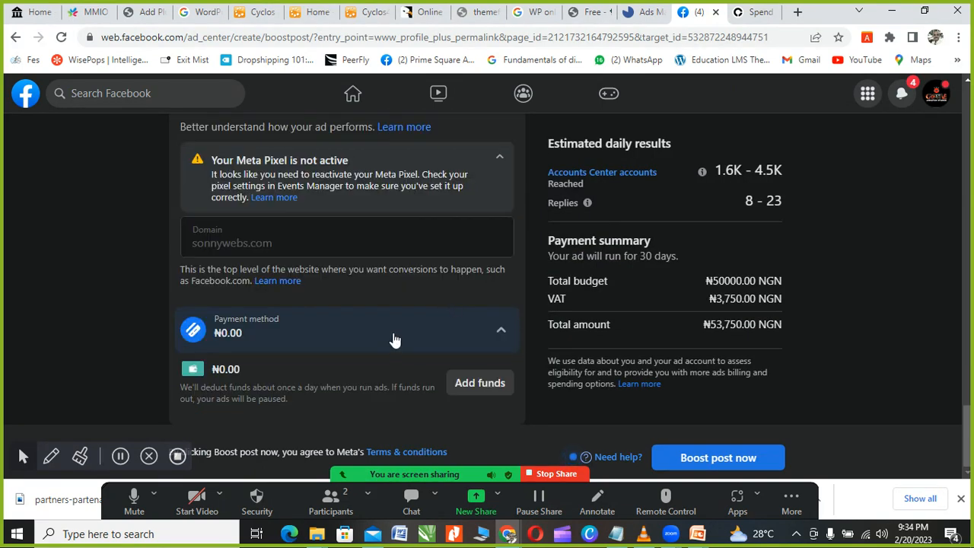
scroll(350, 344, up, 4)
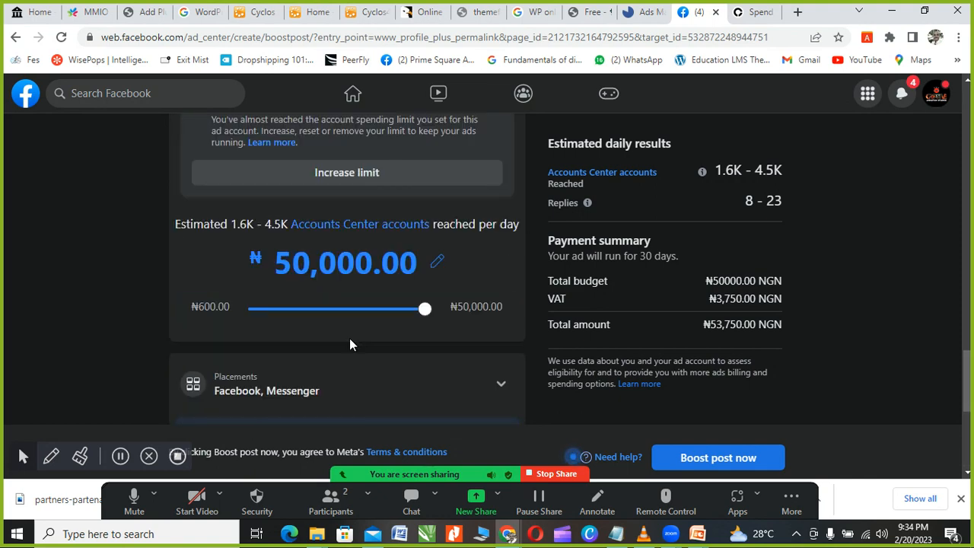
scroll(349, 345, up, 3)
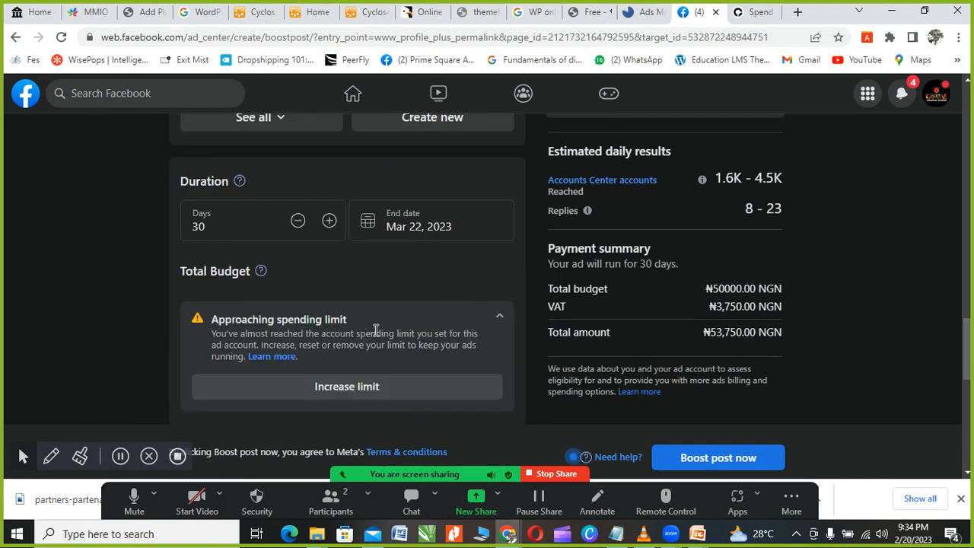
scroll(374, 332, up, 4)
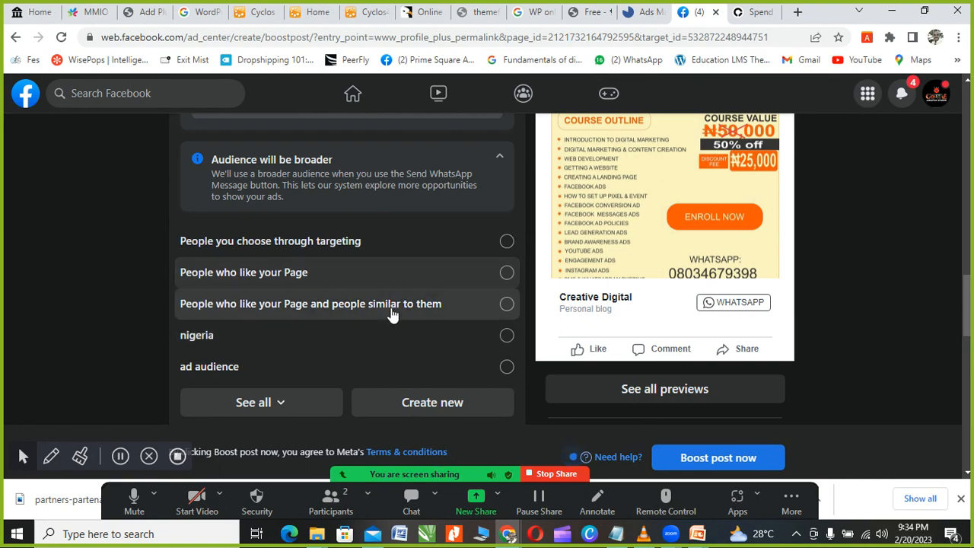
scroll(392, 314, up, 4)
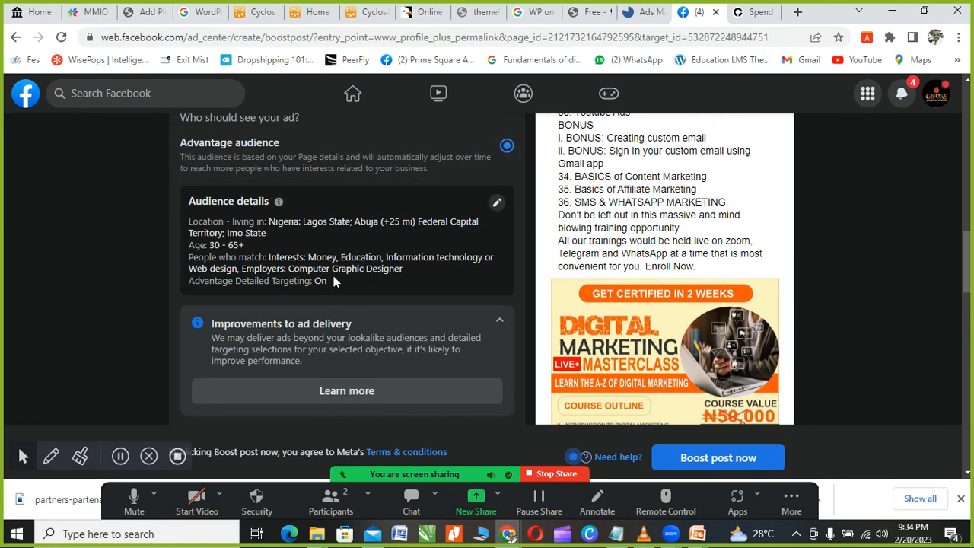
scroll(333, 275, up, 8)
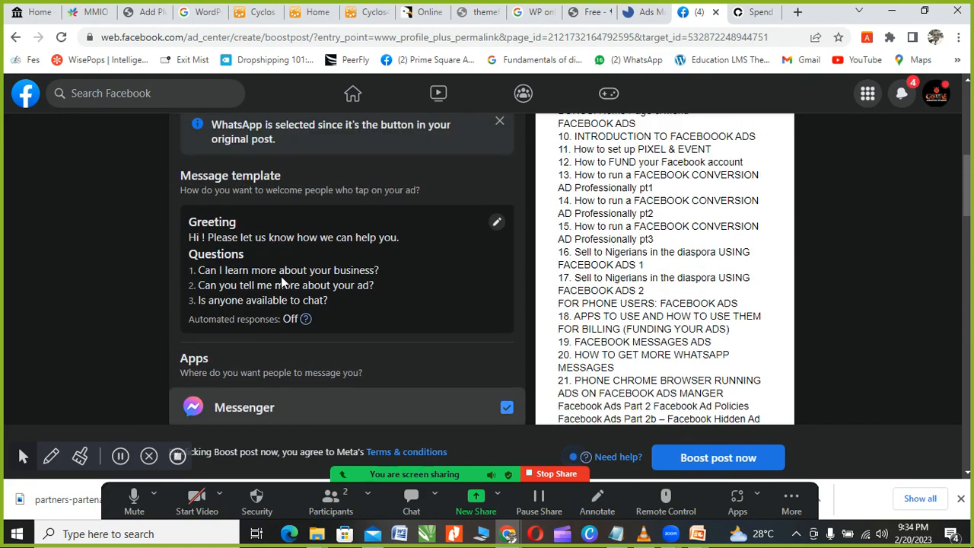
scroll(269, 277, up, 3)
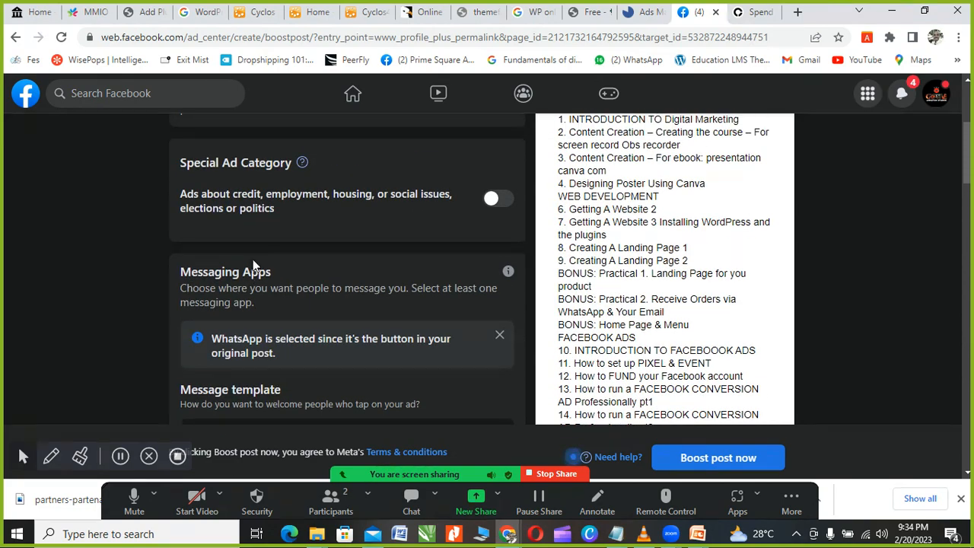
scroll(287, 251, down, 5)
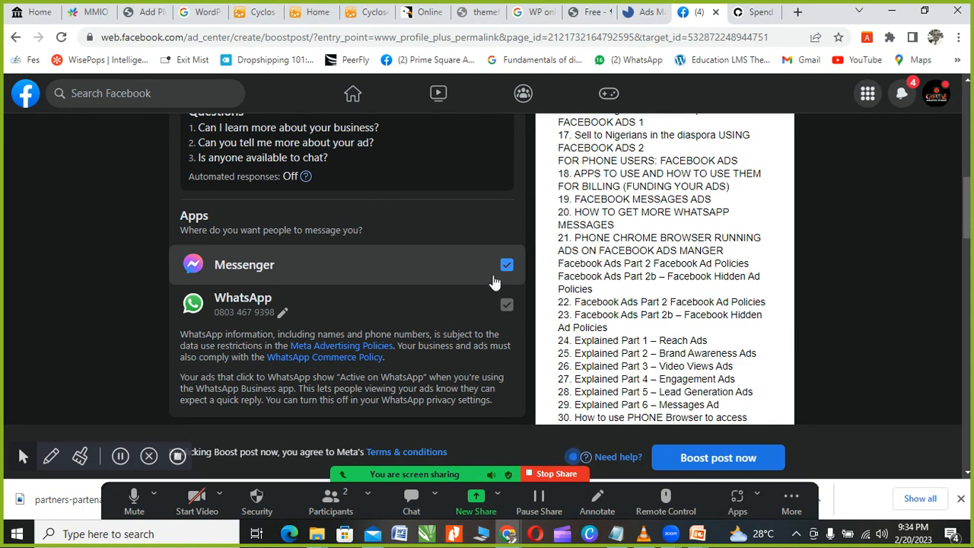
scroll(343, 265, up, 3)
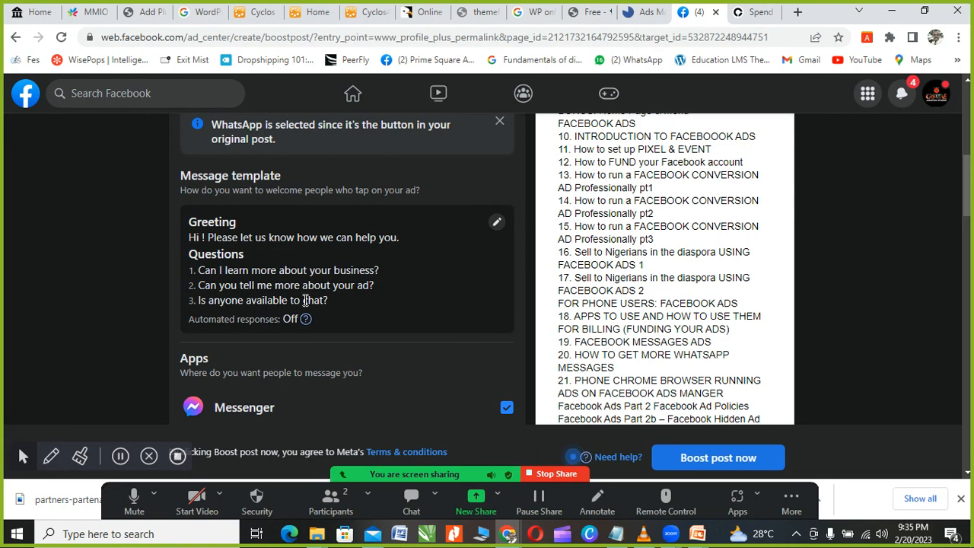
Step: Open the welcome message template for editing
click(497, 222)
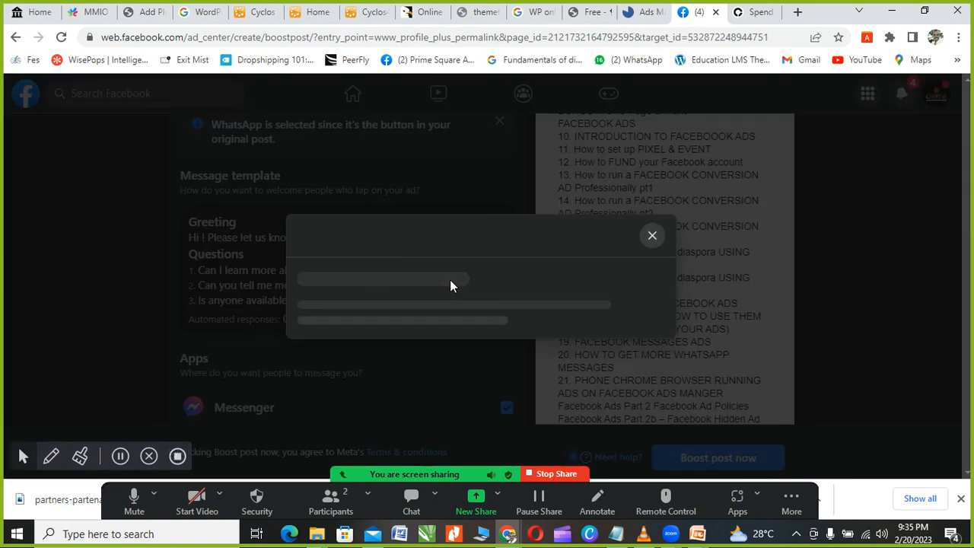
scroll(335, 335, down, 1)
scroll(335, 335, down, 2)
scroll(574, 325, down, 2)
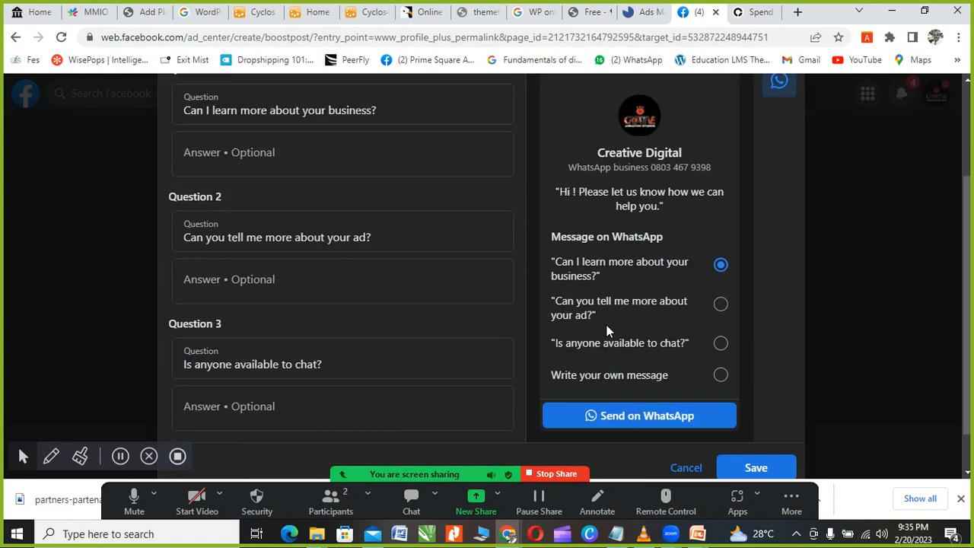
scroll(279, 288, up, 2)
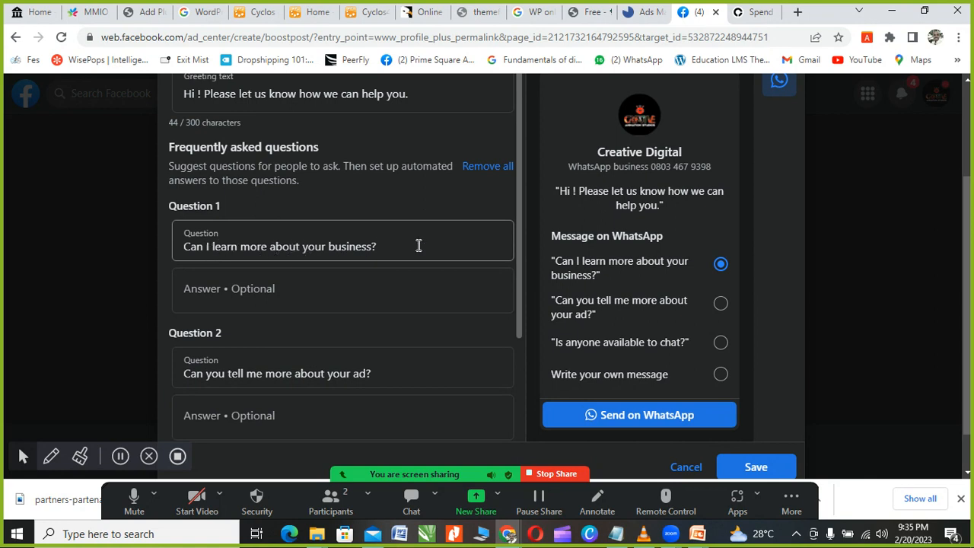
Step: Answer Question 1 with a welcome note about training people and helping them learn ICT
click(235, 290)
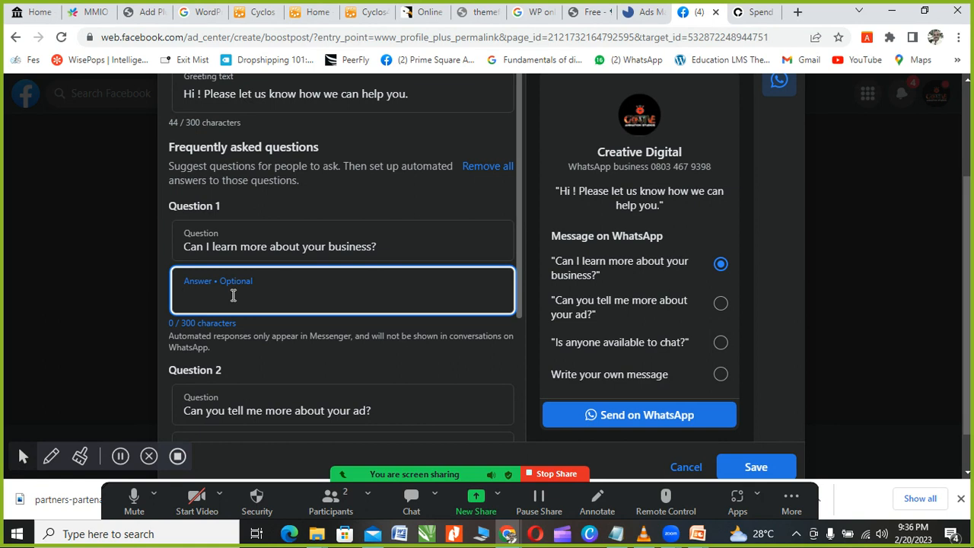
text(Y)
text(Welcome)
text(  to my ad)
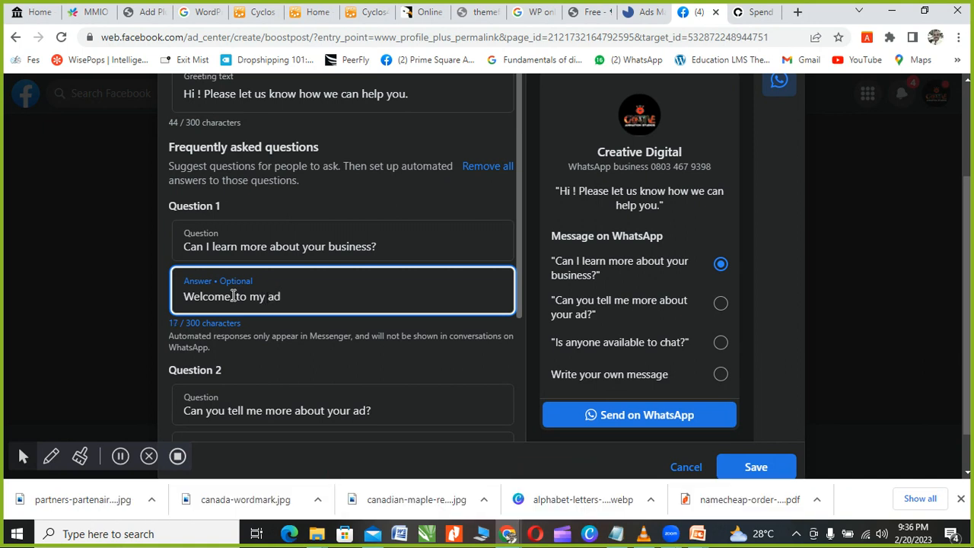
text(, we are in the busine)
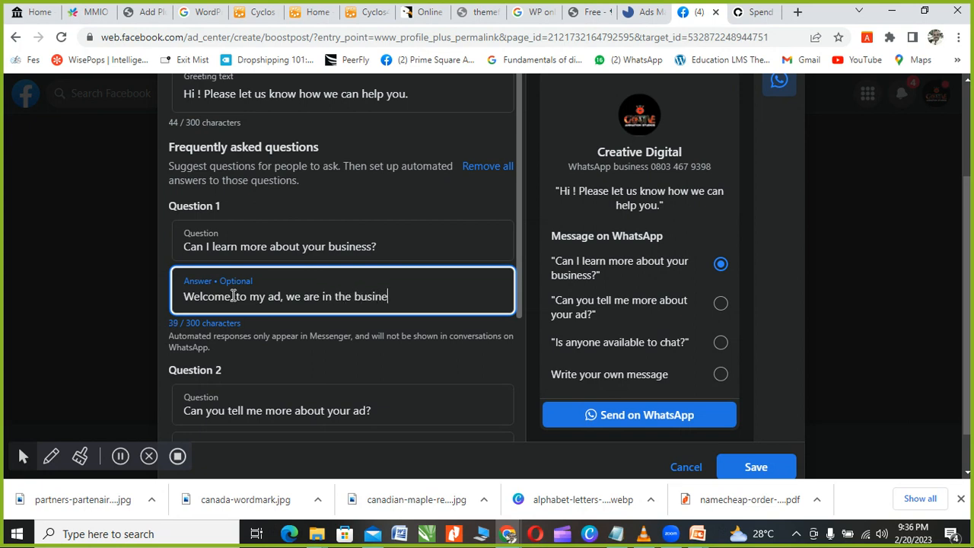
text(ss of training and )
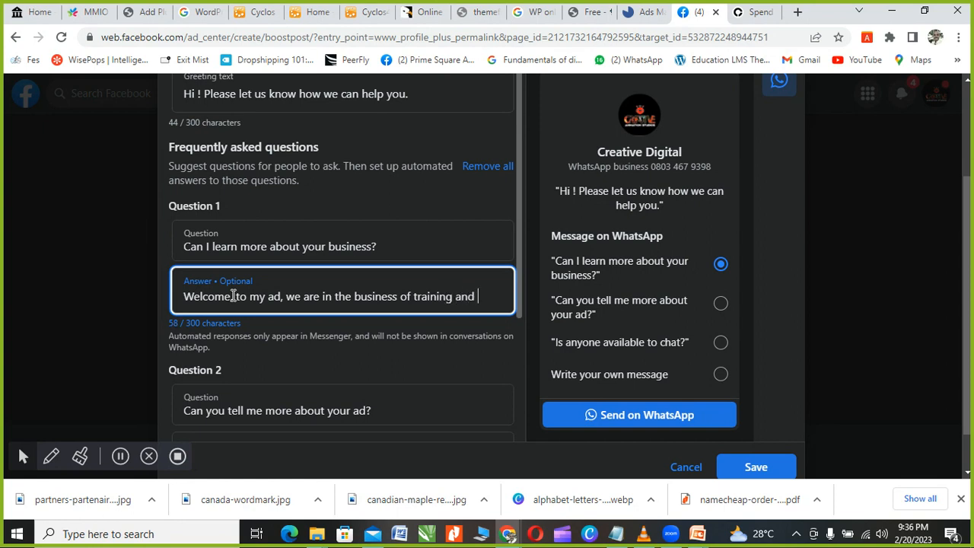
text(helping )
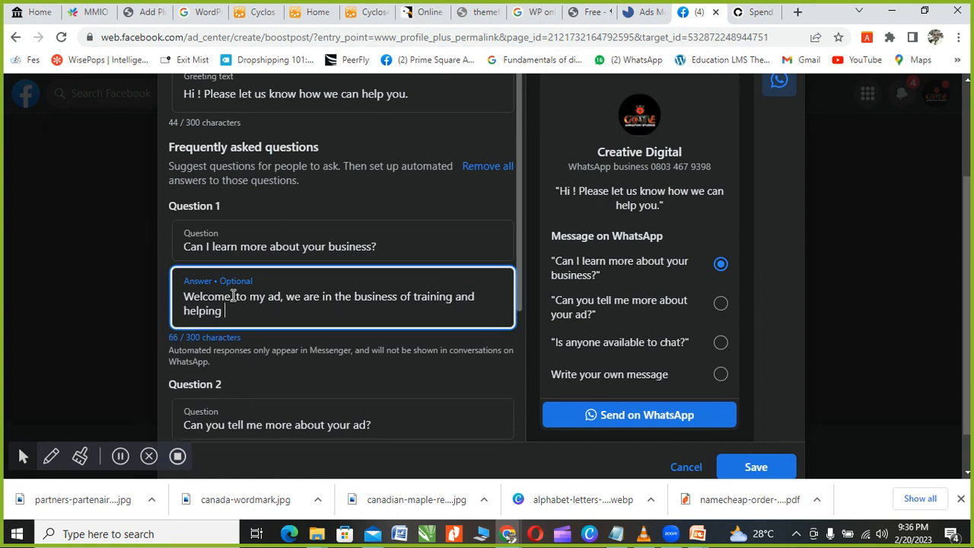
text(people learn more about ICT.)
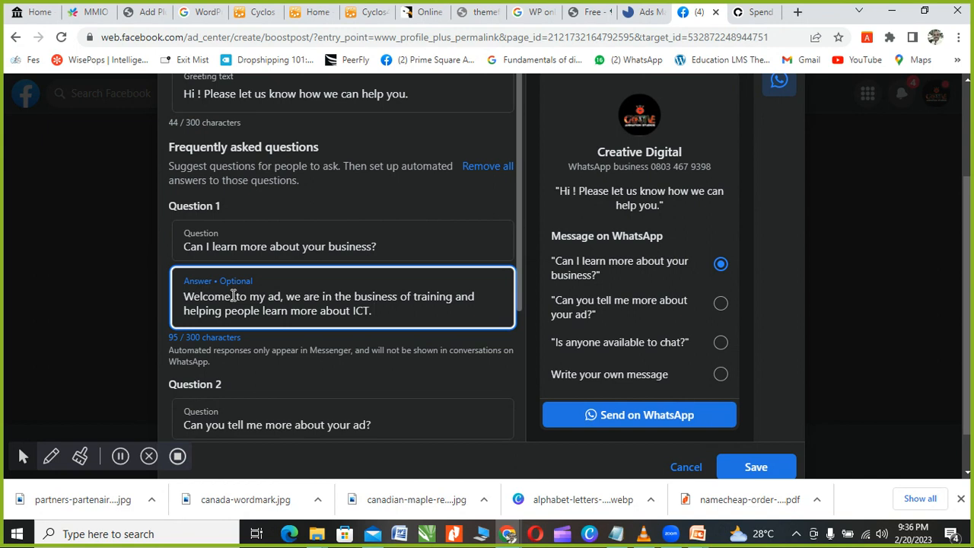
scroll(233, 296, down, 2)
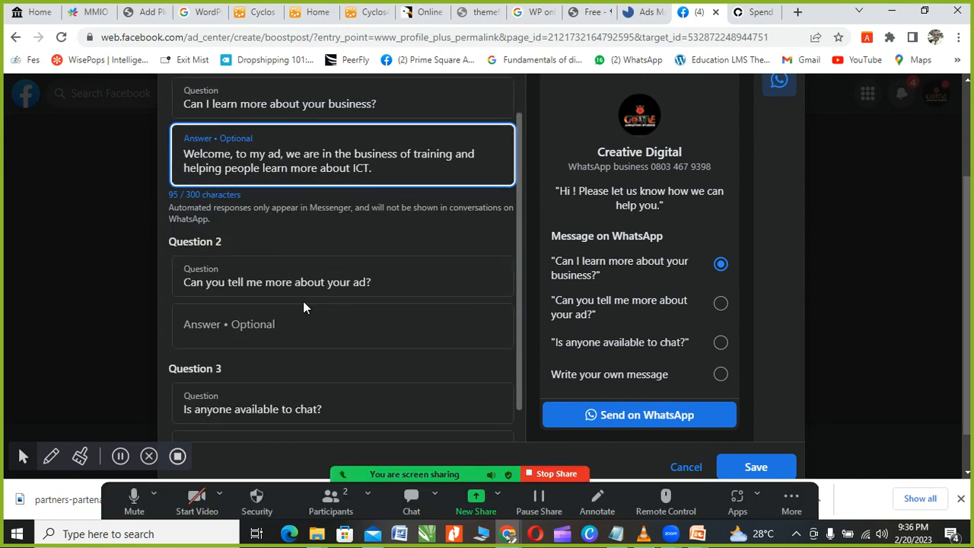
Step: Reword Question 2 to ask how to get started
click(365, 283)
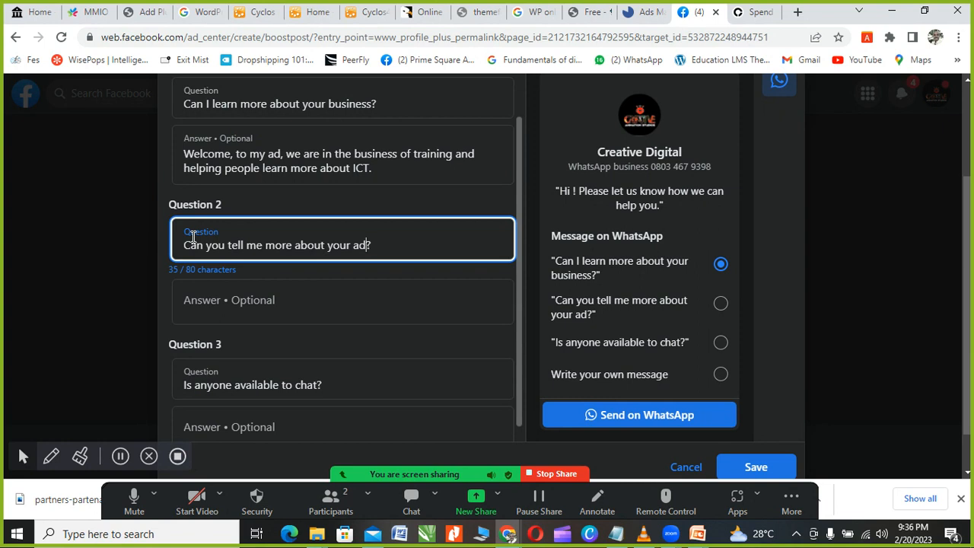
key(BackSpace)
key(BackSpace)
key(BackSpace)
key(BackSpace)
key(BackSpace)
key(BackSpace)
key(BackSpace)
key(BackSpace)
key(BackSpace)
key(BackSpace)
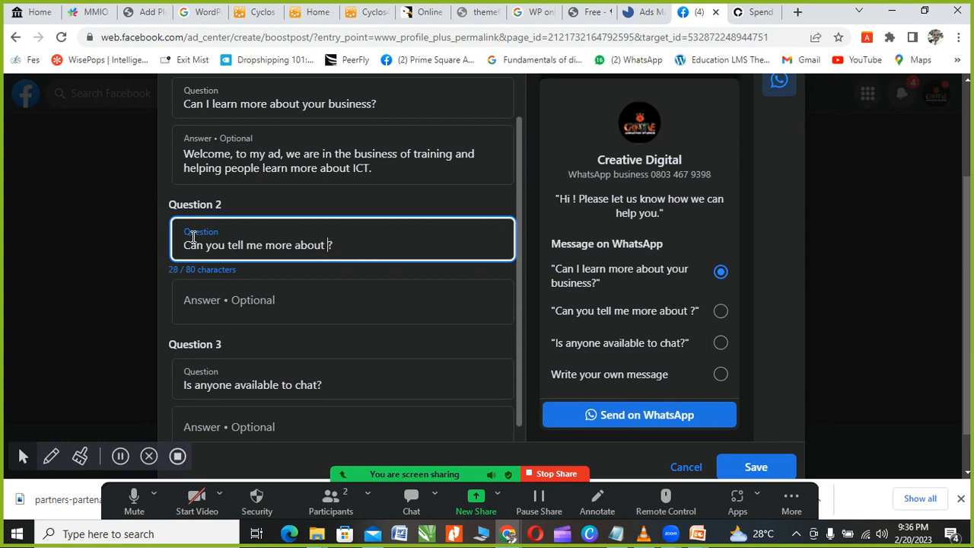
key(BackSpace)
key(BackSpace)
key(BackSpace)
key(BackSpace)
key(BackSpace)
key(BackSpace)
key(BackSpace)
key(BackSpace)
key(BackSpace)
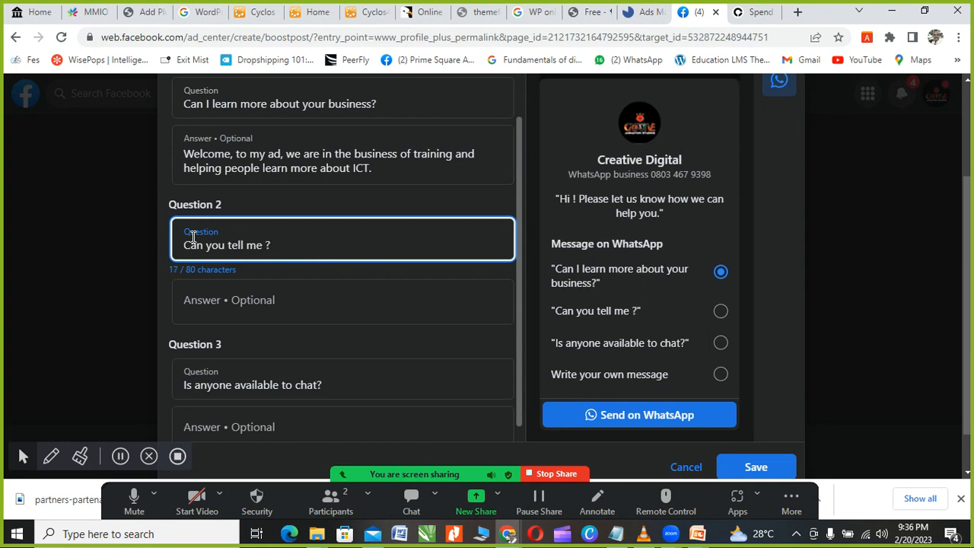
text(how t)
text(o g)
key(BackSpace)
text(get statr)
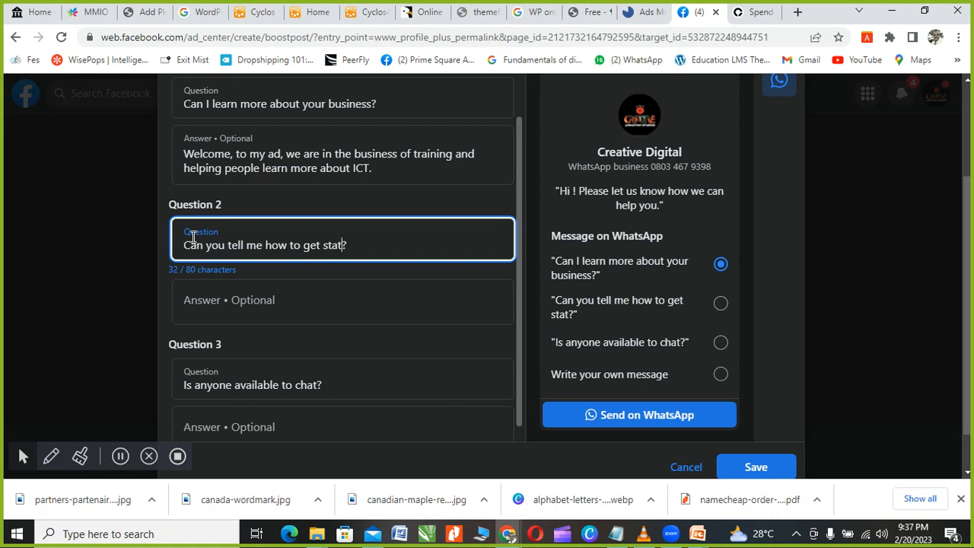
key(BackSpace)
key(BackSpace)
text(rted)
Step: Answer Question 2: pay the N25,000 registration fee to the Firstbank account number
click(213, 304)
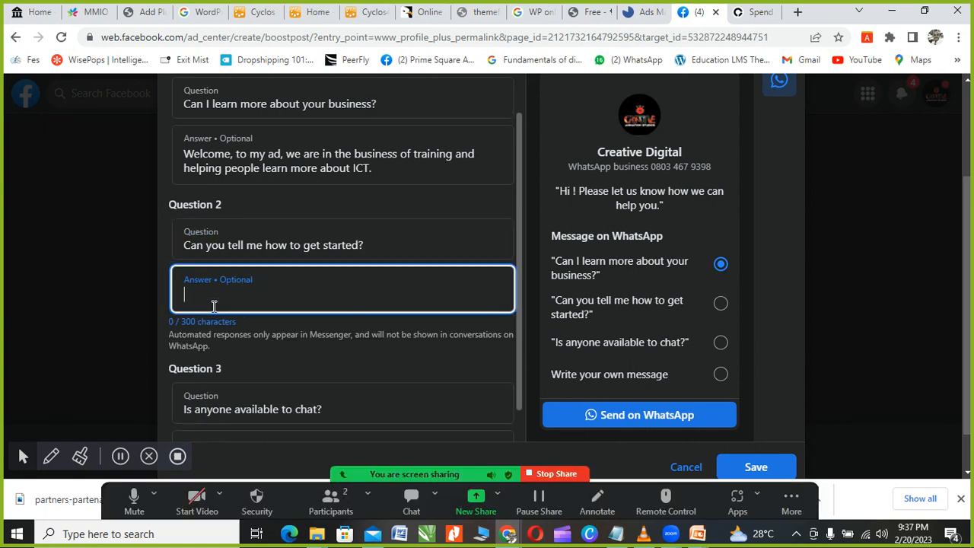
text(Yes, kindly start by )
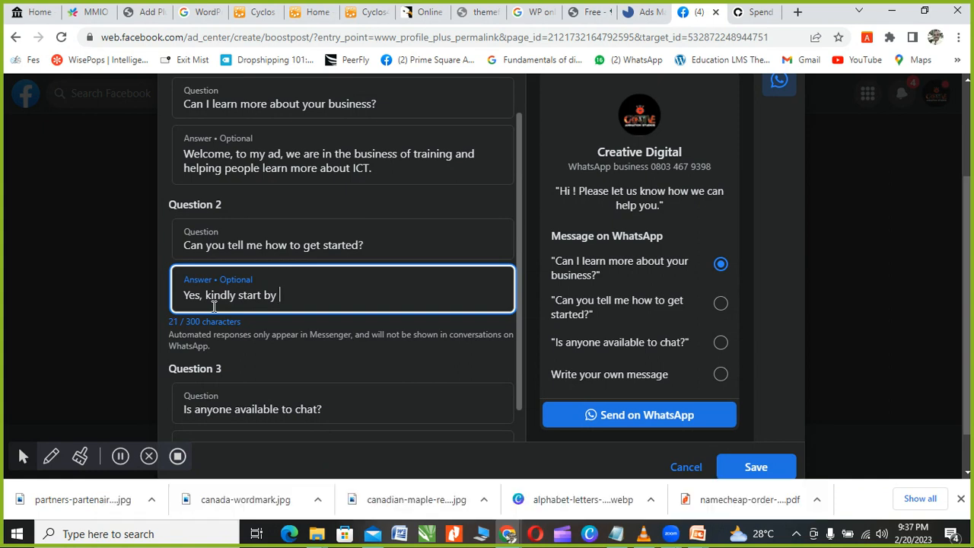
text(paying the registr)
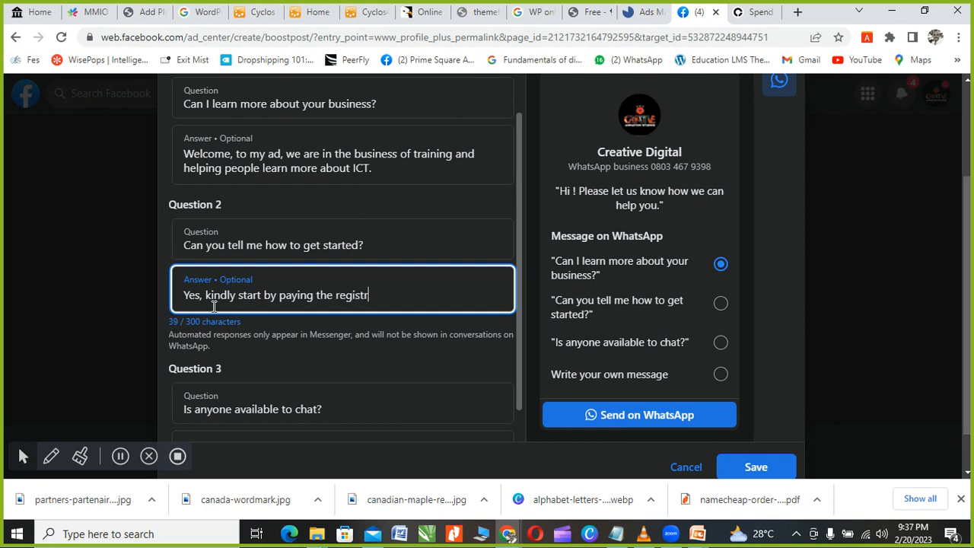
text(tion cfee)
key(BackSpace)
key(BackSpace)
key(BackSpace)
key(BackSpace)
key(BackSpace)
key(BackSpace)
key(BackSpace)
key(BackSpace)
text(ration fee of N25,000)
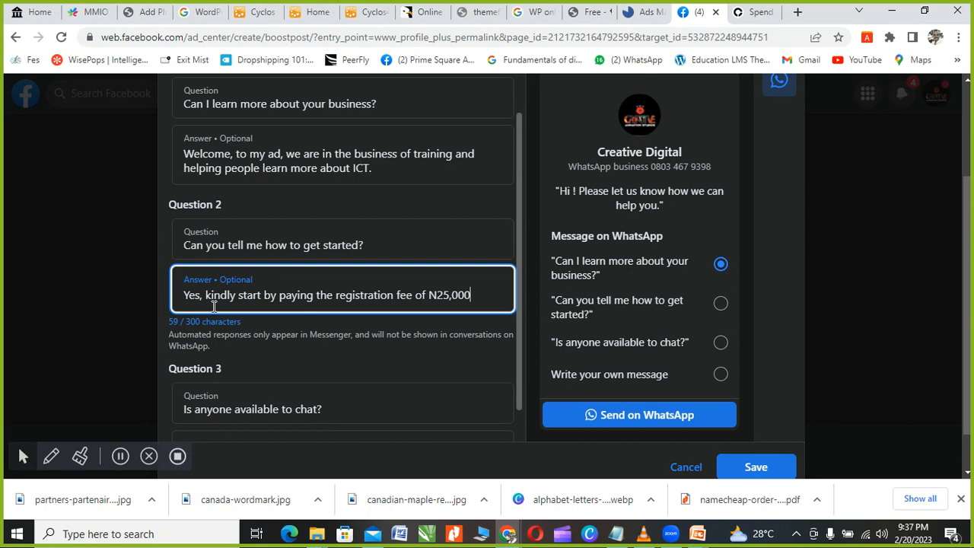
text(. Pay to Fi)
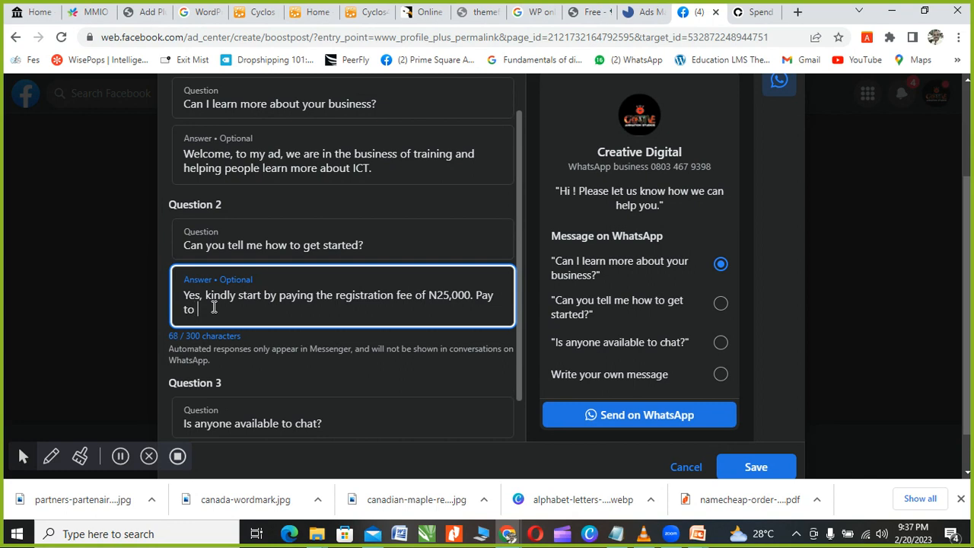
text(ay)
text(bank)
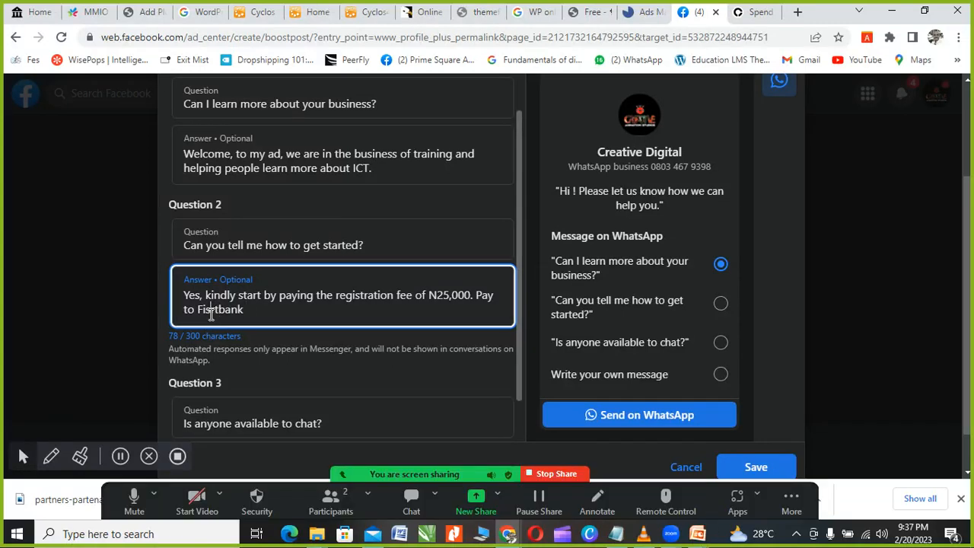
click(211, 313)
key(BackSpace)
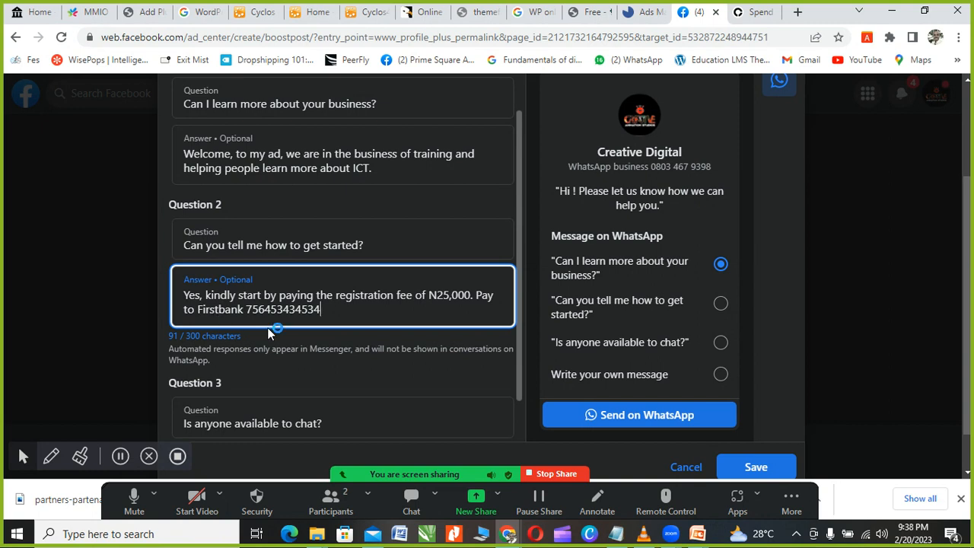
scroll(297, 335, down, 1)
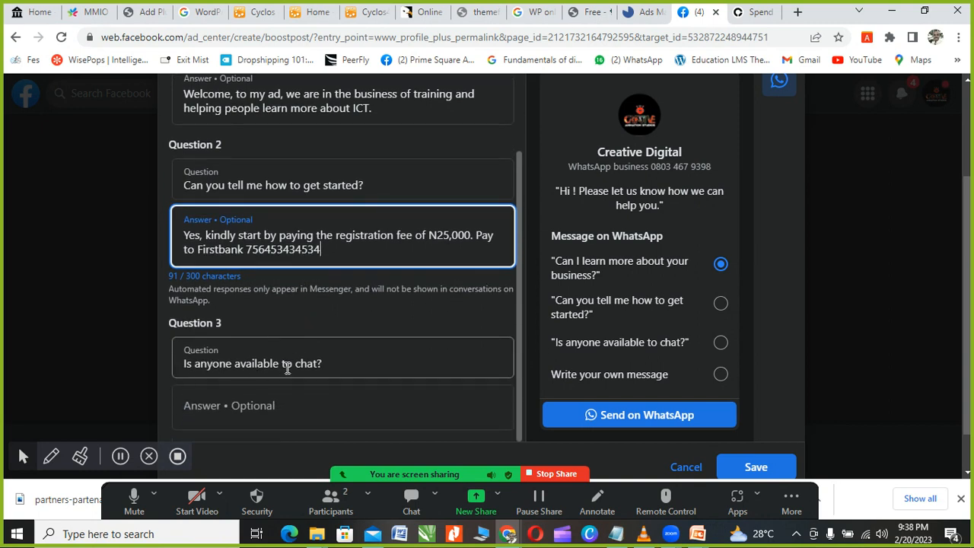
Step: Answer Question 3 with 'To talk to someone pls call us on' plus the business phone number
click(235, 402)
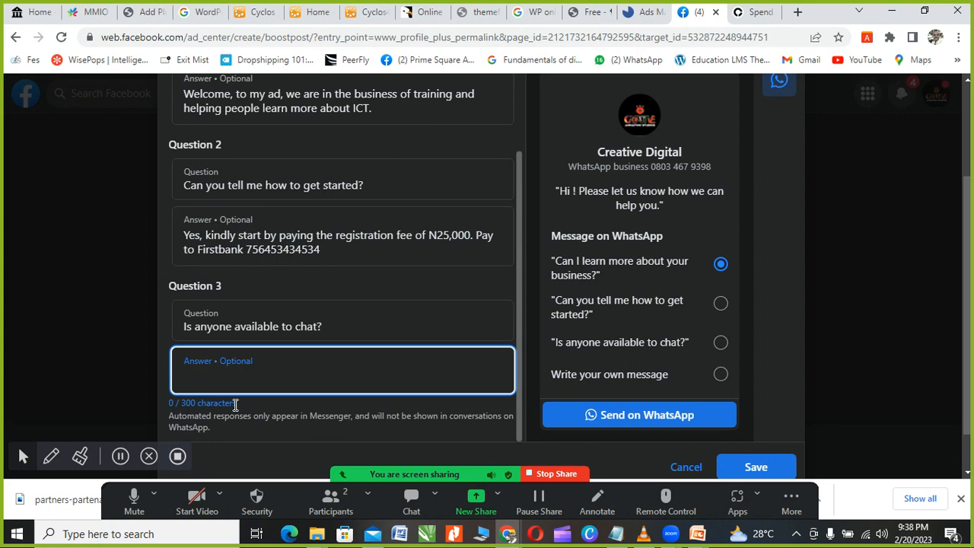
text(To talk to someo)
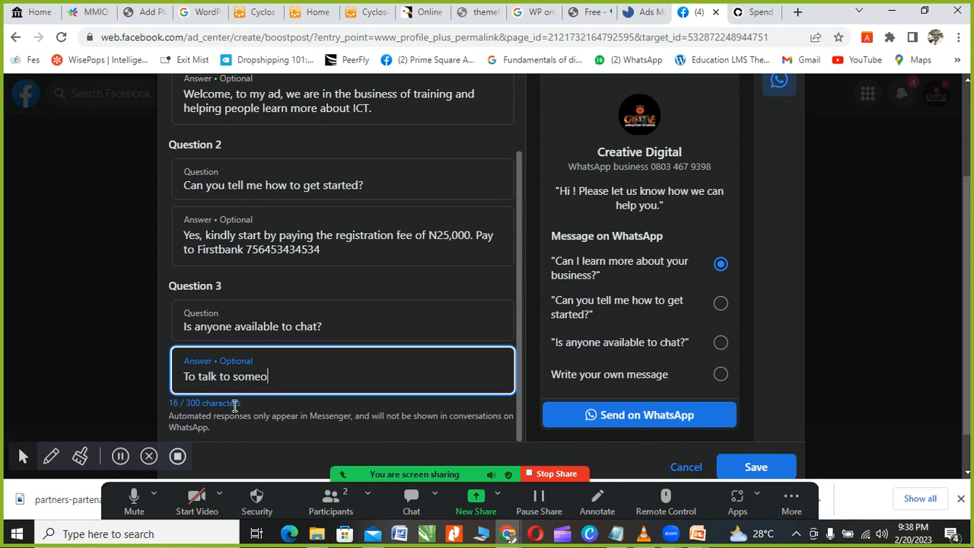
text(ne pls call us on)
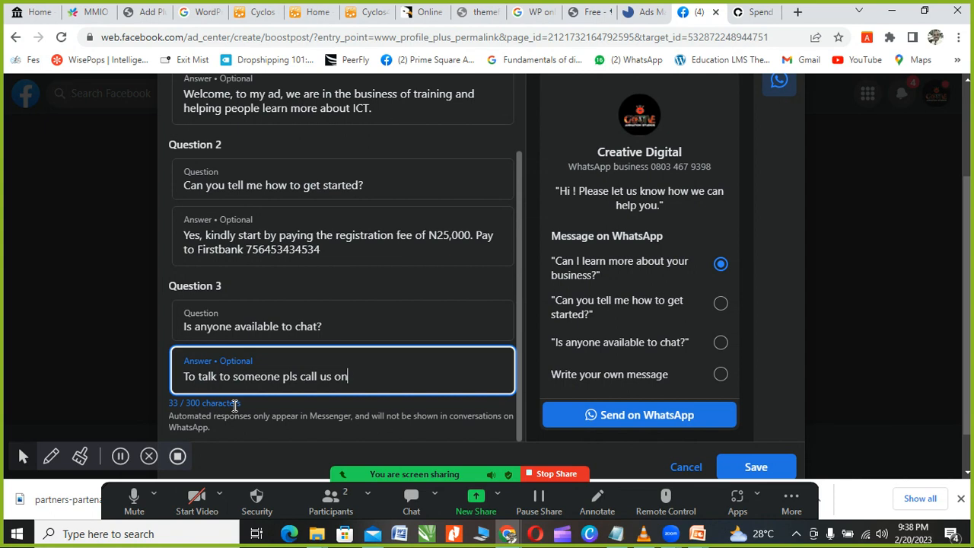
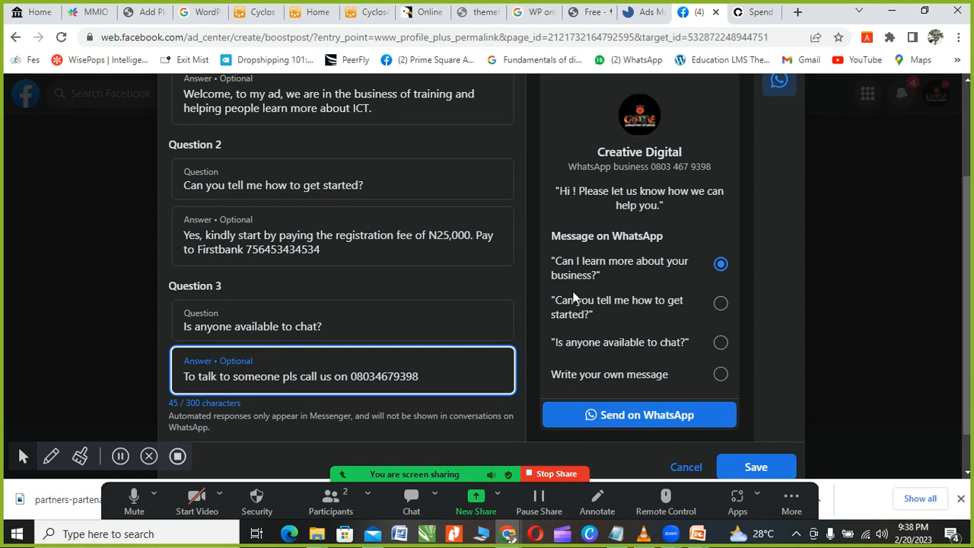
scroll(370, 255, up, 3)
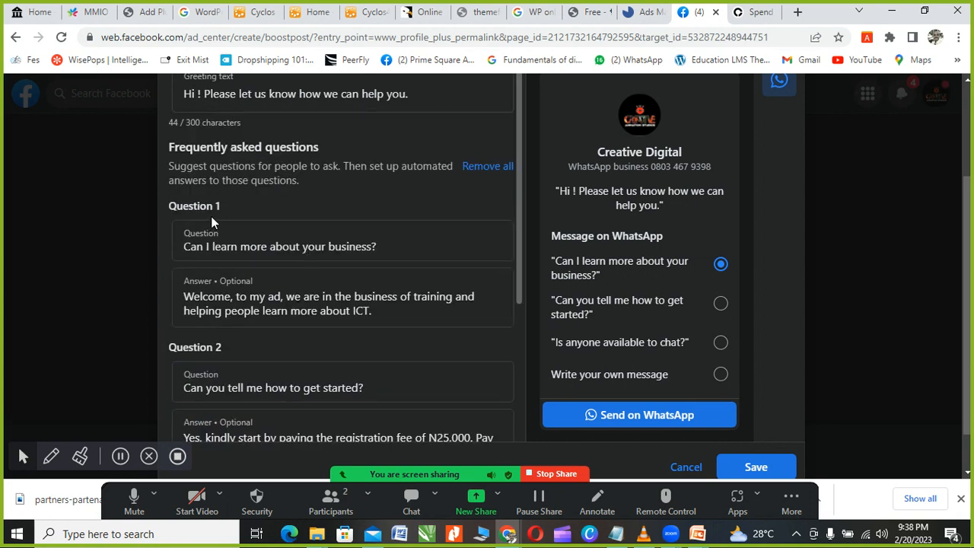
scroll(218, 255, down, 1)
scroll(229, 289, down, 3)
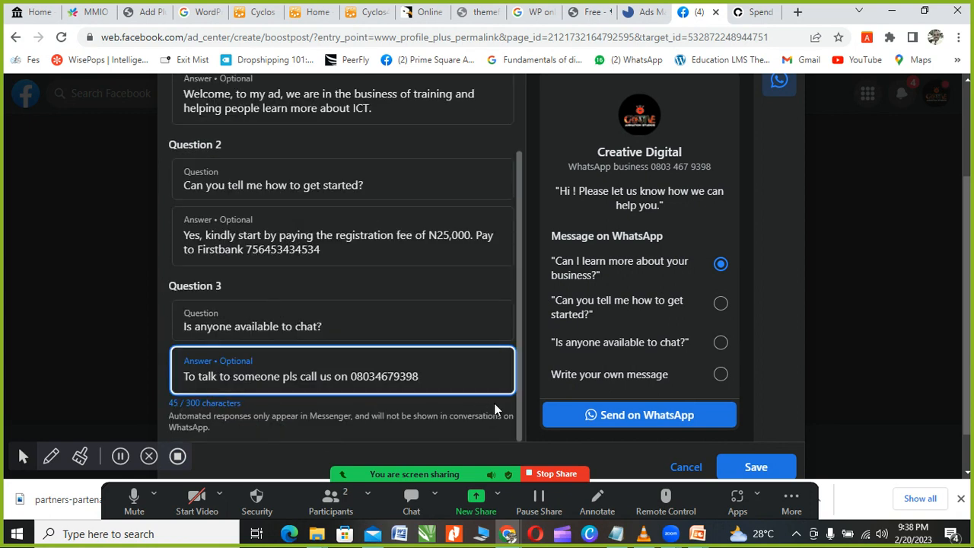
scroll(824, 286, down, 1)
scroll(829, 297, down, 1)
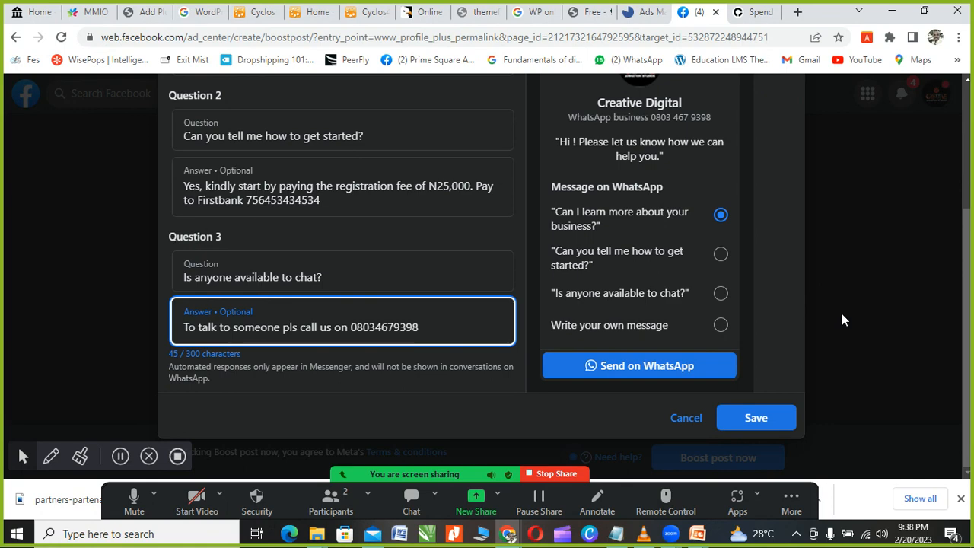
Step: Save the message template and confirm the greeting, three FAQs and automated responses On
click(758, 423)
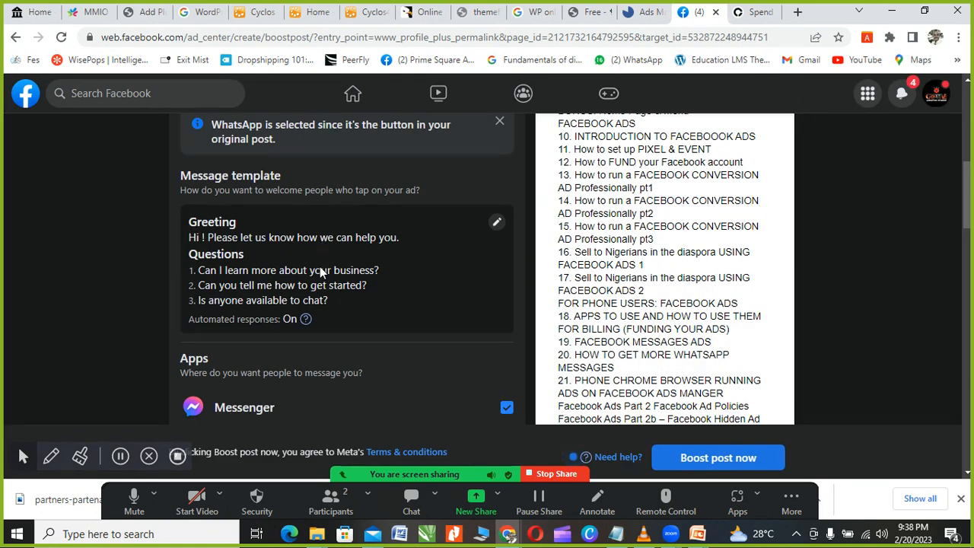
scroll(403, 283, down, 3)
scroll(346, 284, up, 1)
scroll(346, 284, up, 3)
scroll(327, 329, down, 3)
scroll(327, 329, up, 2)
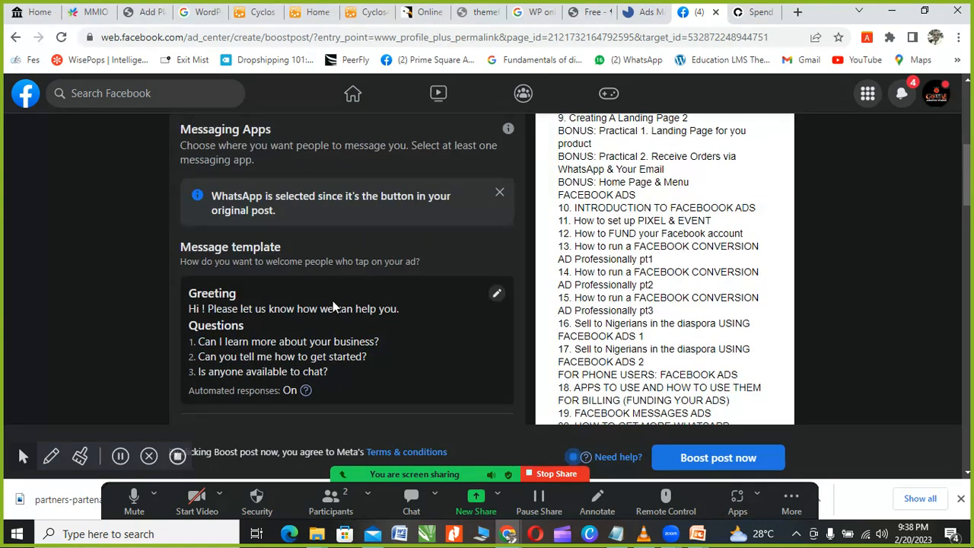
scroll(316, 258, up, 1)
scroll(312, 289, down, 1)
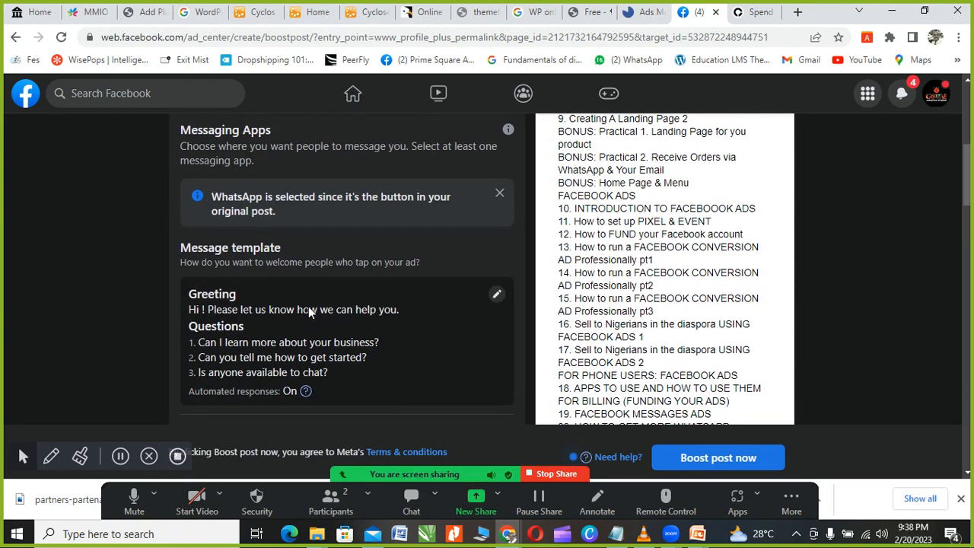
scroll(319, 289, down, 2)
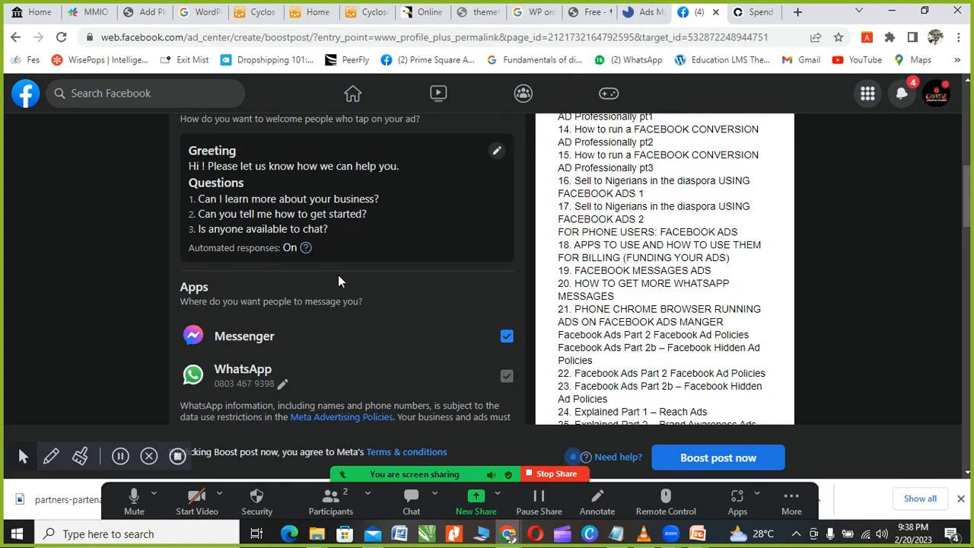
scroll(338, 275, down, 2)
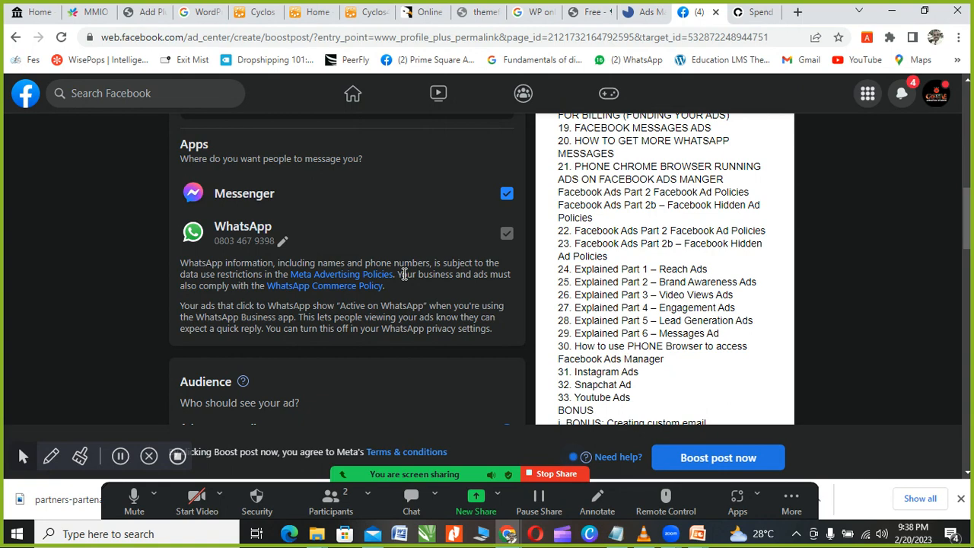
Step: Review the boost form's apps, audience, ₦53,750.00 30-day total and ₦0.00 payment balance
scroll(401, 274, up, 2)
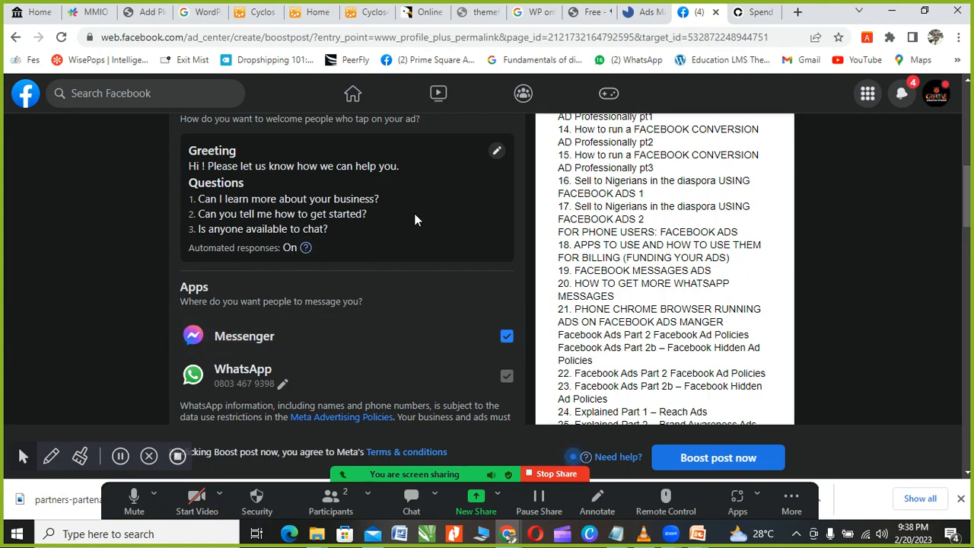
scroll(415, 220, up, 2)
scroll(413, 264, down, 6)
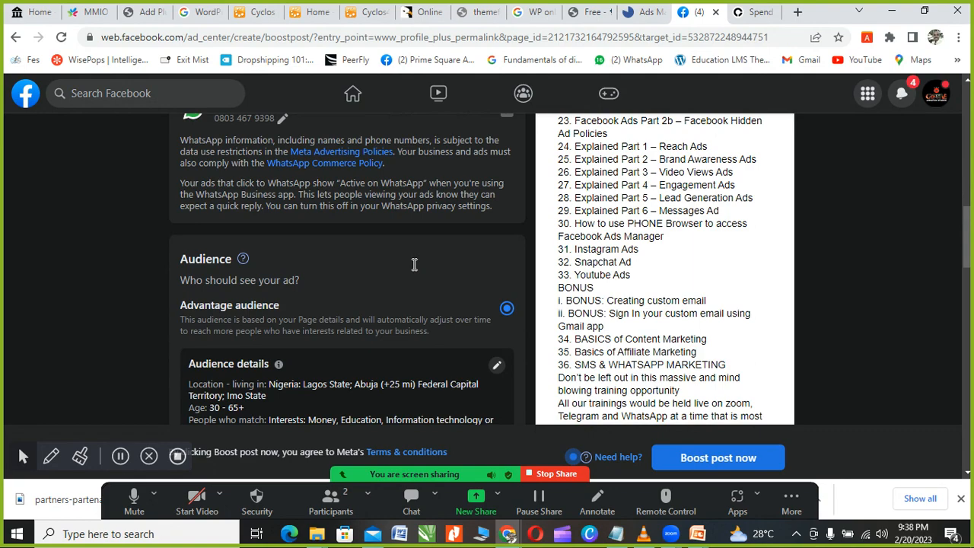
scroll(414, 266, down, 1)
scroll(414, 270, up, 2)
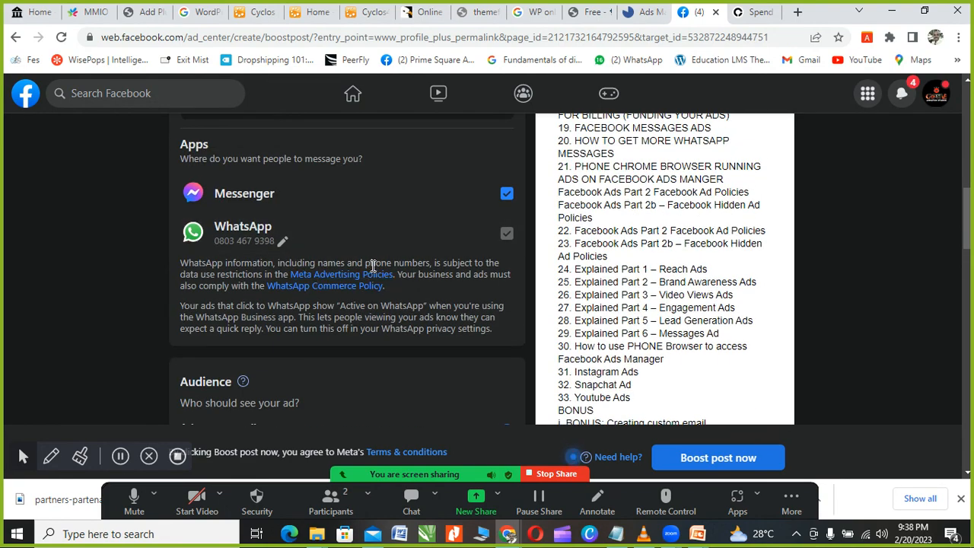
scroll(411, 272, down, 3)
scroll(419, 301, down, 2)
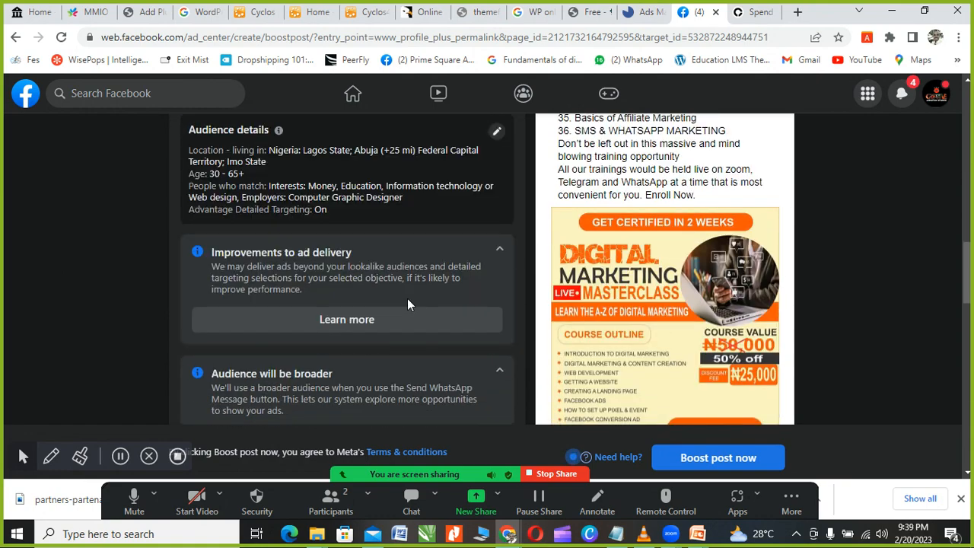
scroll(423, 302, down, 5)
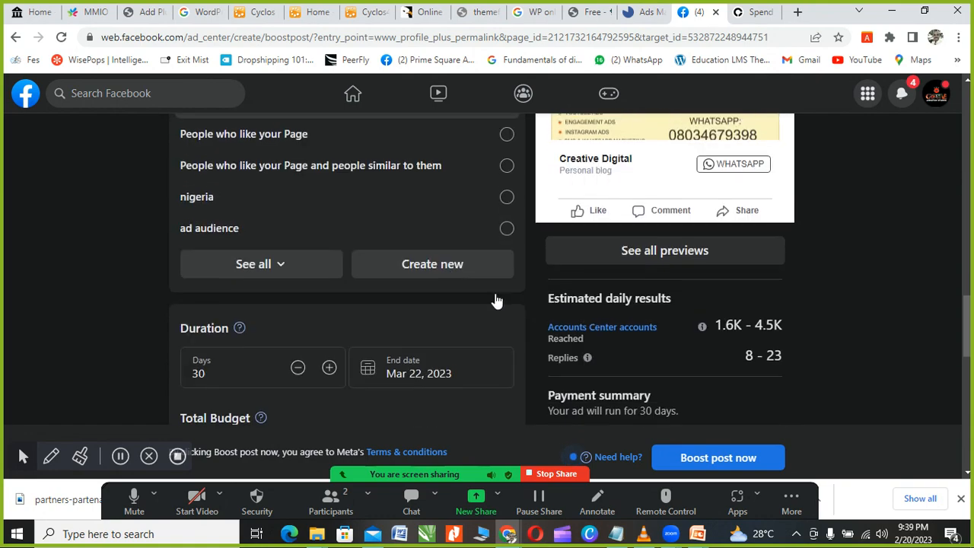
scroll(392, 274, down, 6)
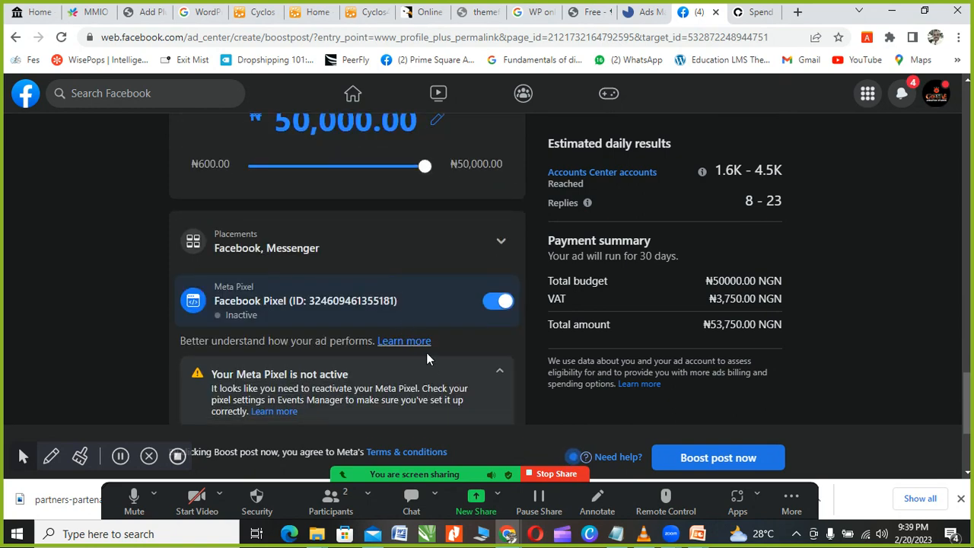
scroll(440, 358, down, 5)
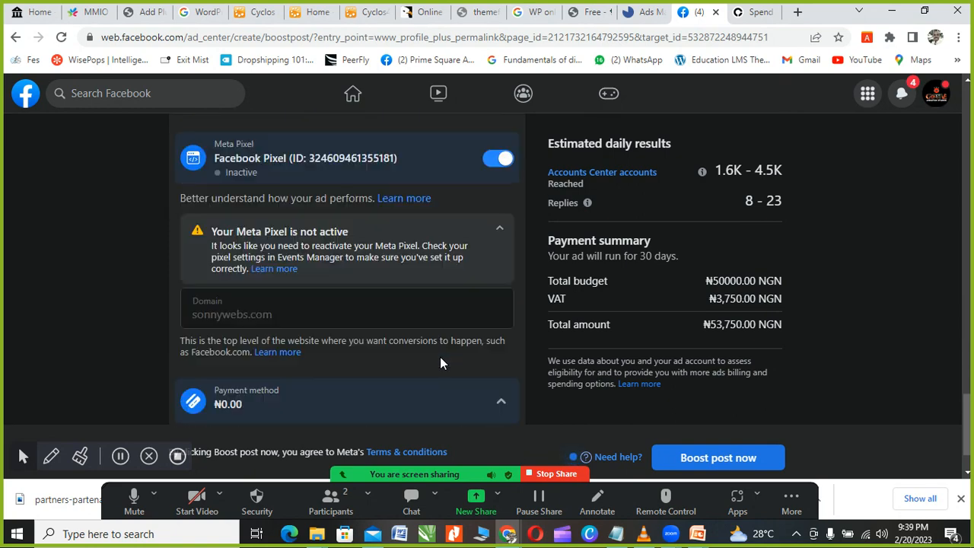
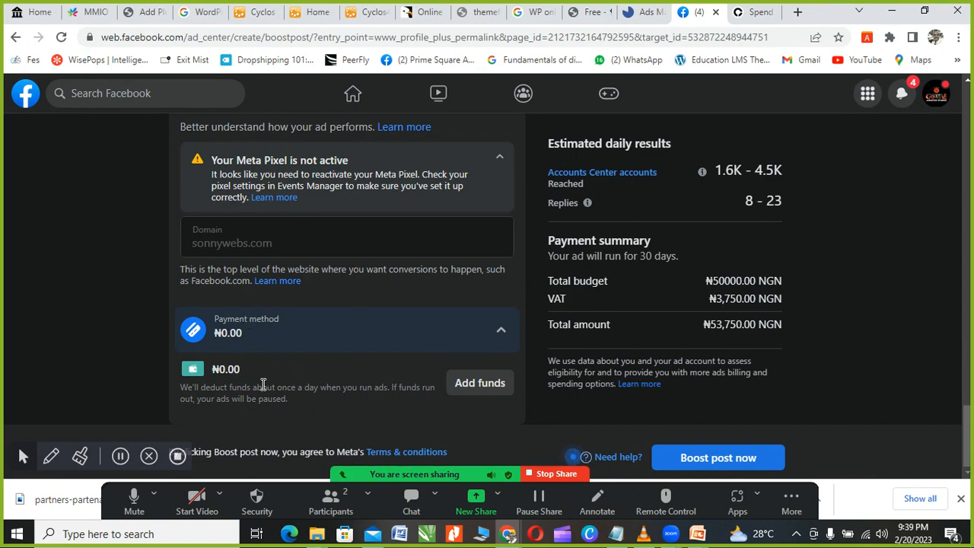
Step: Leave the draft New Awareness Ad in Ads Manager for the Pinnacle Events and Planner Business Suite home
scroll(262, 384, up, 7)
scroll(267, 384, up, 8)
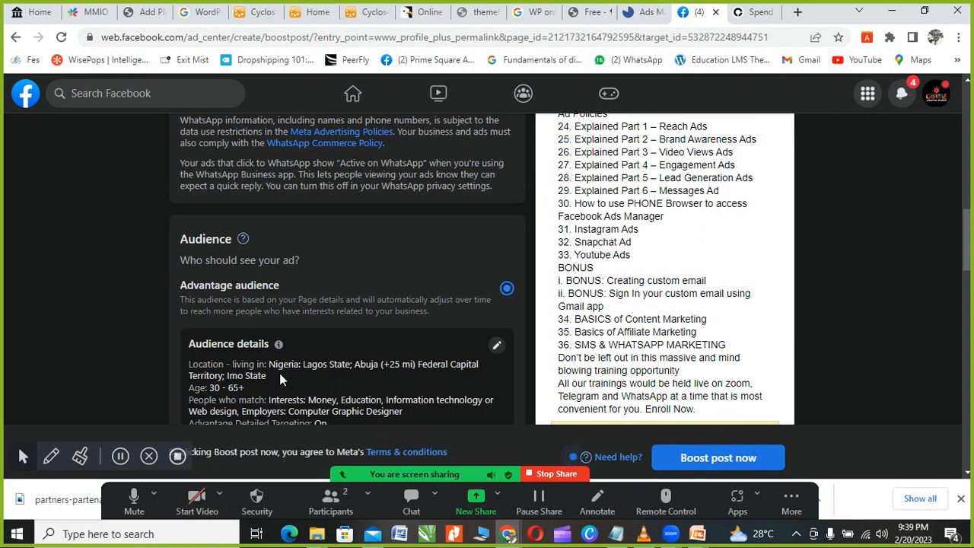
scroll(280, 373, up, 10)
scroll(279, 379, up, 1)
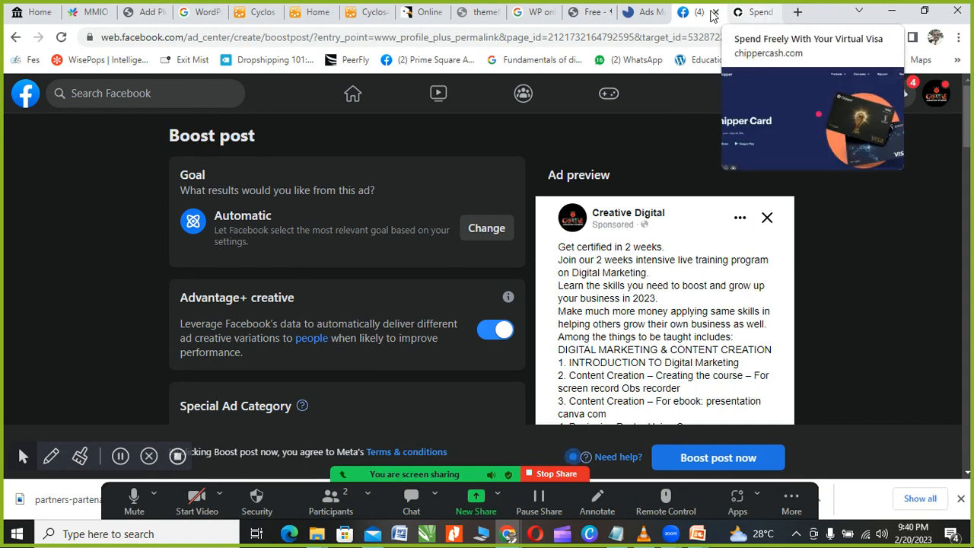
click(647, 14)
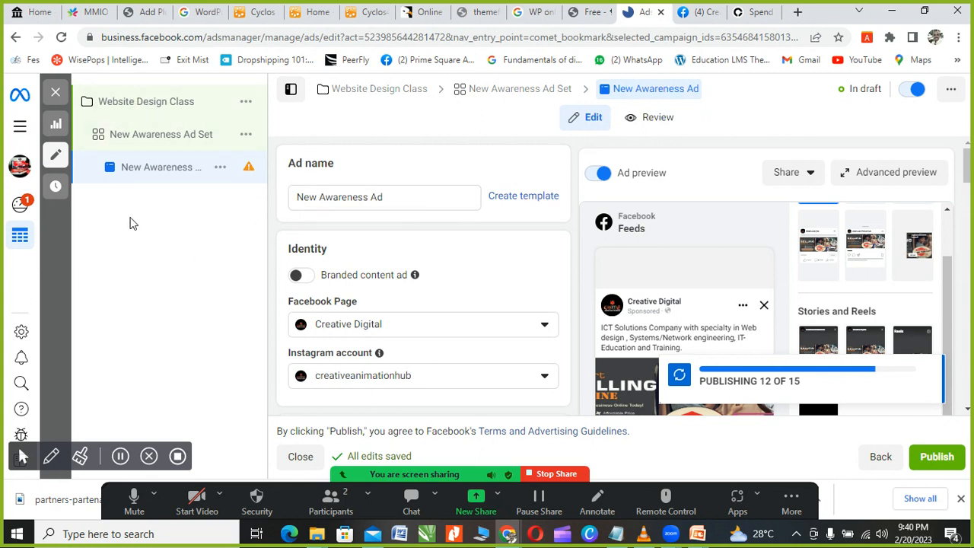
click(21, 101)
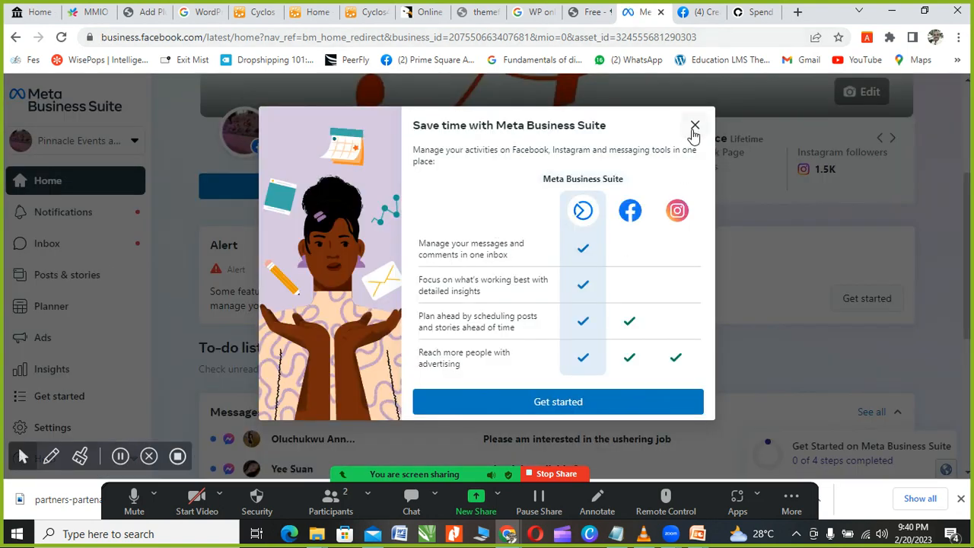
Step: Close the 'Save time with Meta Business Suite' welcome dialog and return to the Facebook tab
click(694, 128)
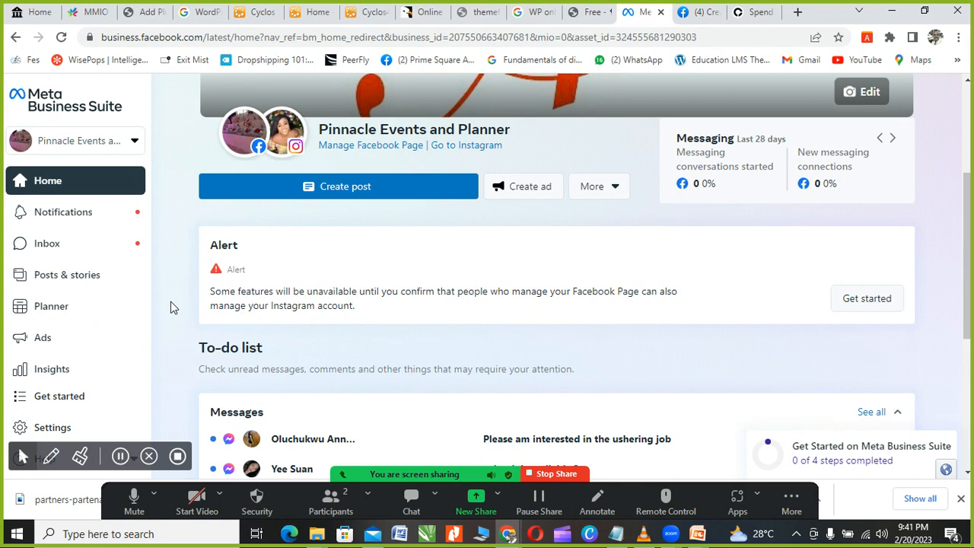
click(699, 14)
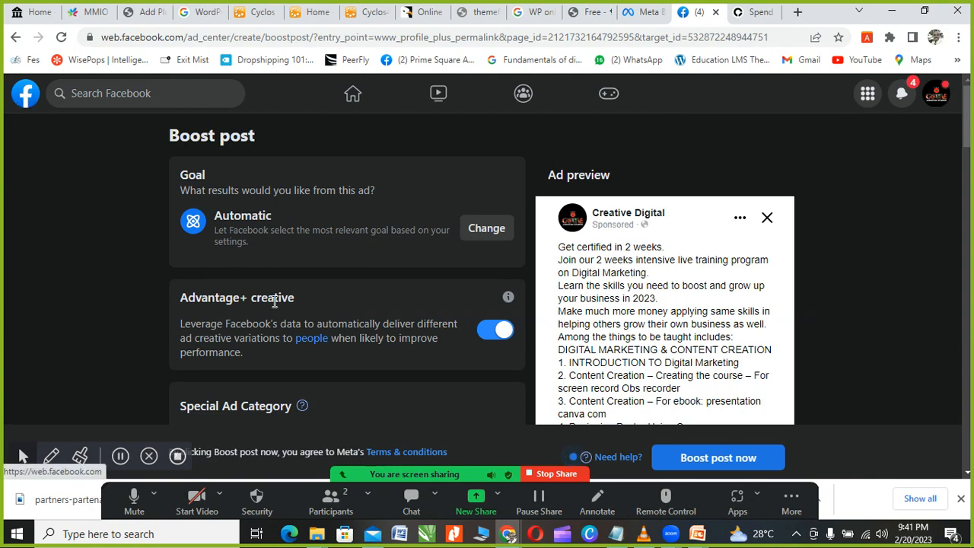
Step: Leave the unfinished boost, open Ads Manager, then go back to the Meta Business Suite home
scroll(350, 338, down, 3)
scroll(311, 351, up, 3)
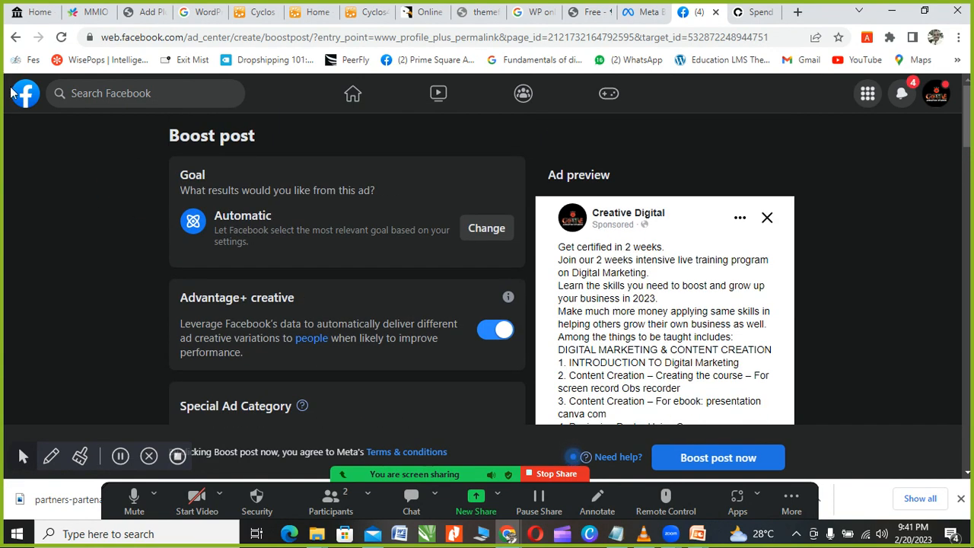
click(24, 97)
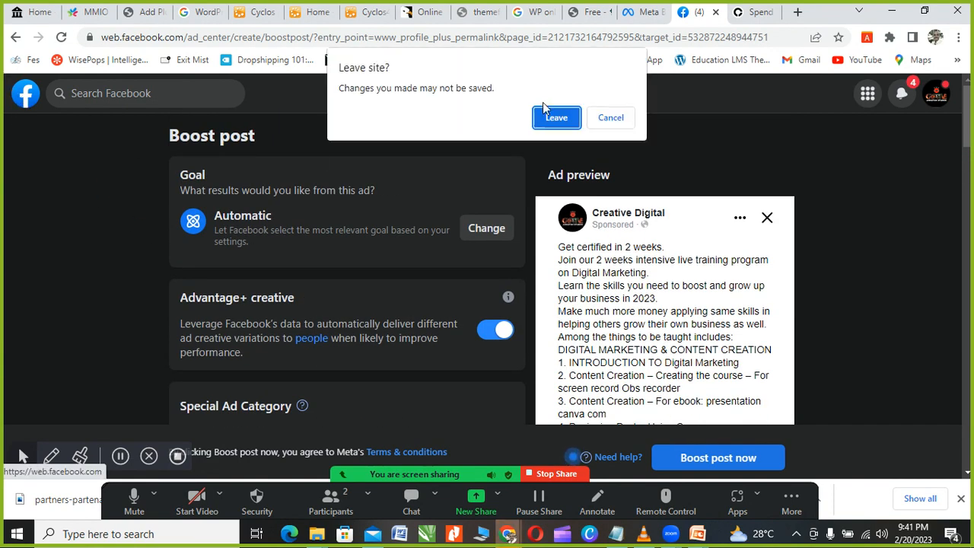
click(558, 118)
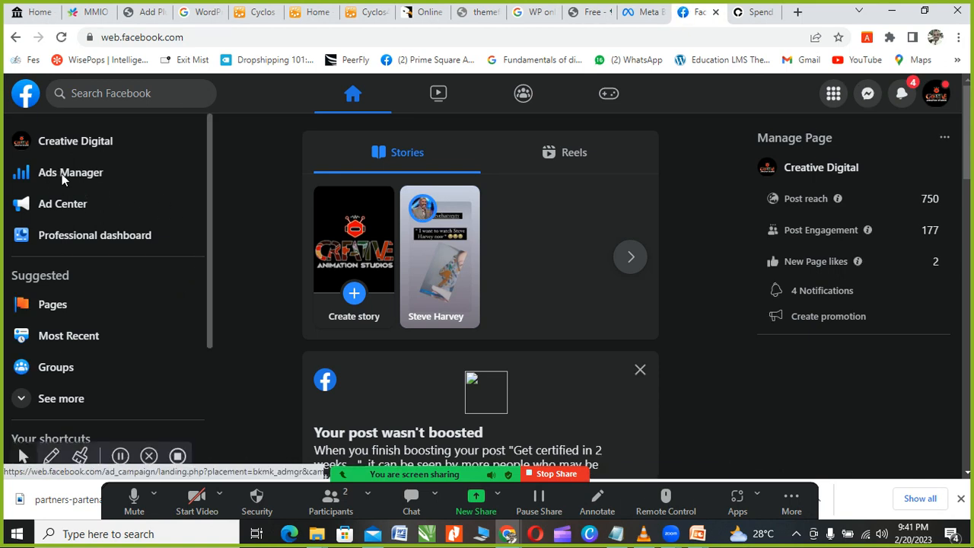
click(64, 177)
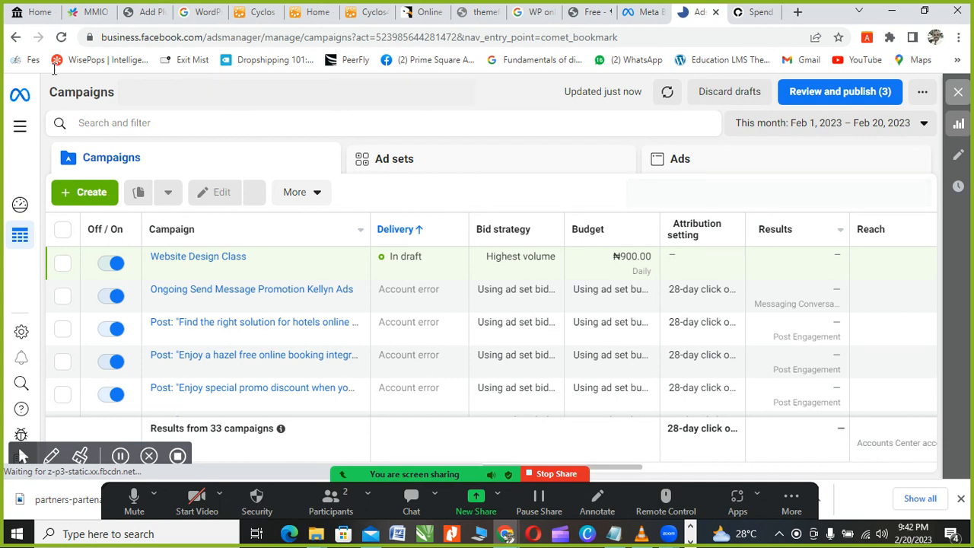
click(21, 105)
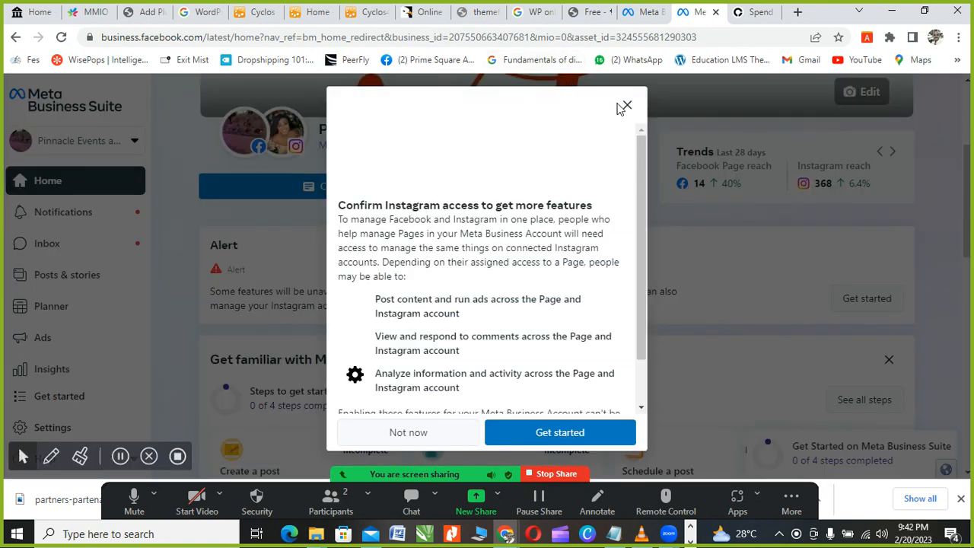
Step: Dismiss the 'Confirm Instagram access' prompt and open the All tools panel from the sidebar
click(627, 106)
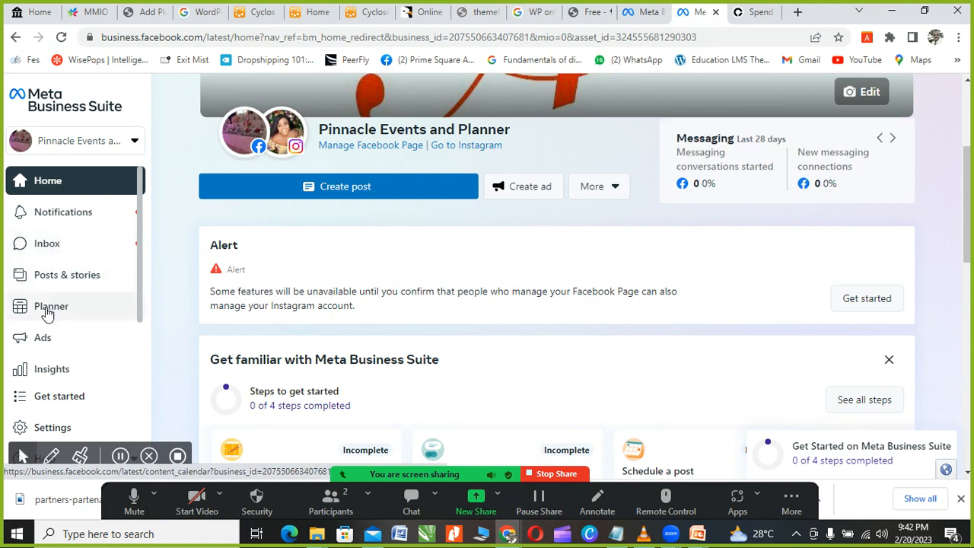
scroll(47, 312, down, 1)
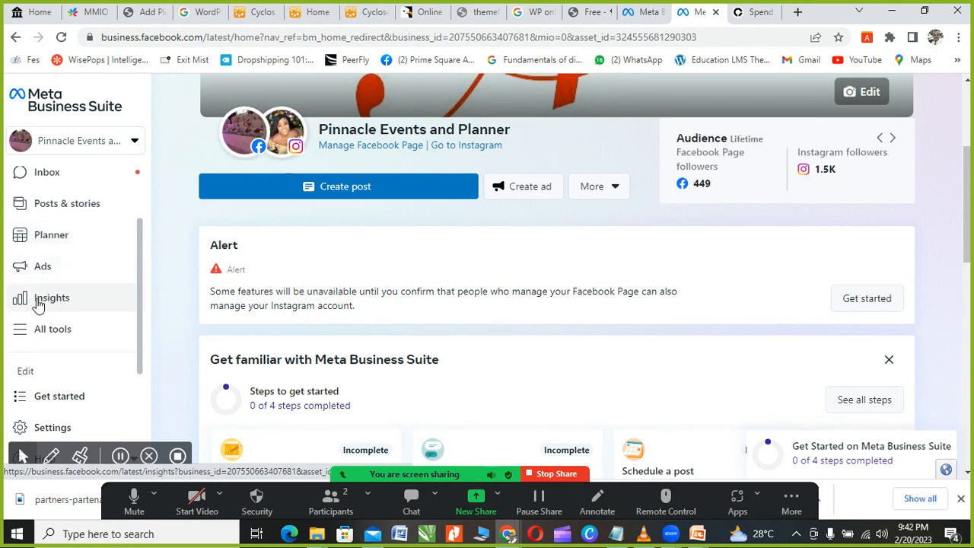
scroll(53, 306, down, 1)
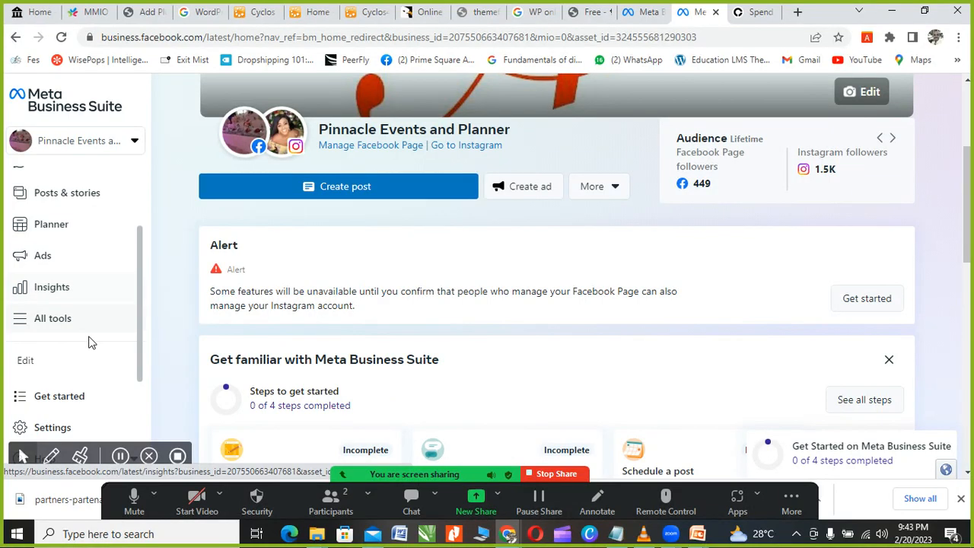
click(23, 322)
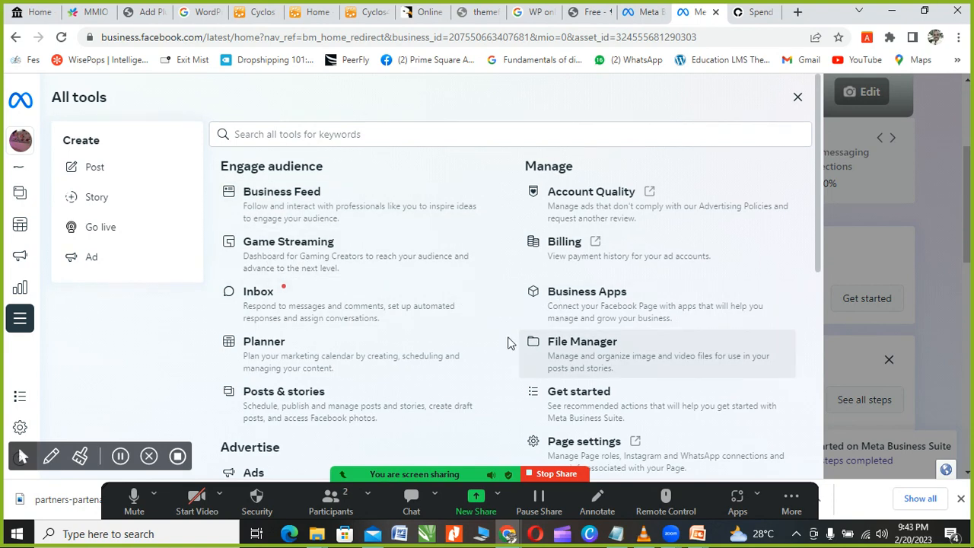
Step: Browse the Create, Engage audience, Manage and Advertise tools, then close the Business Suite tab
scroll(507, 342, down, 2)
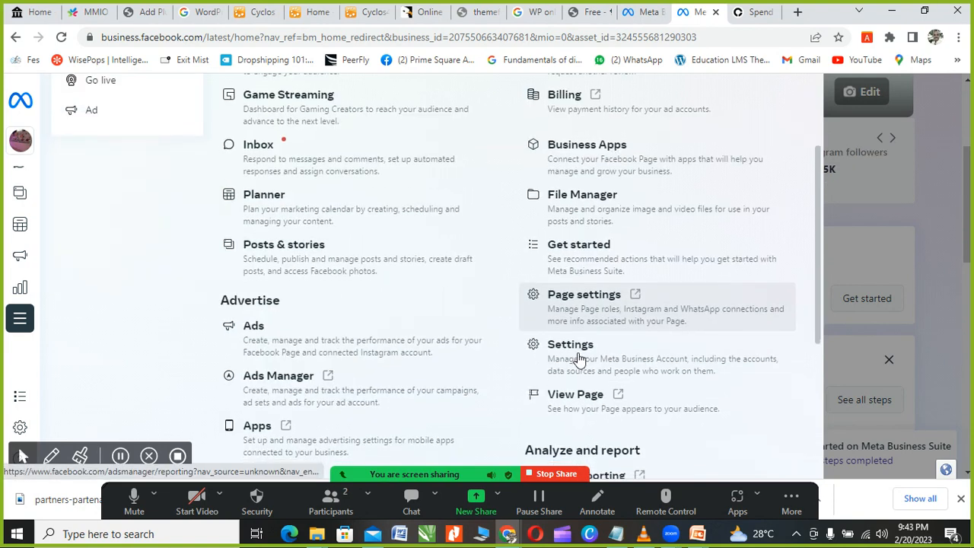
scroll(567, 351, down, 4)
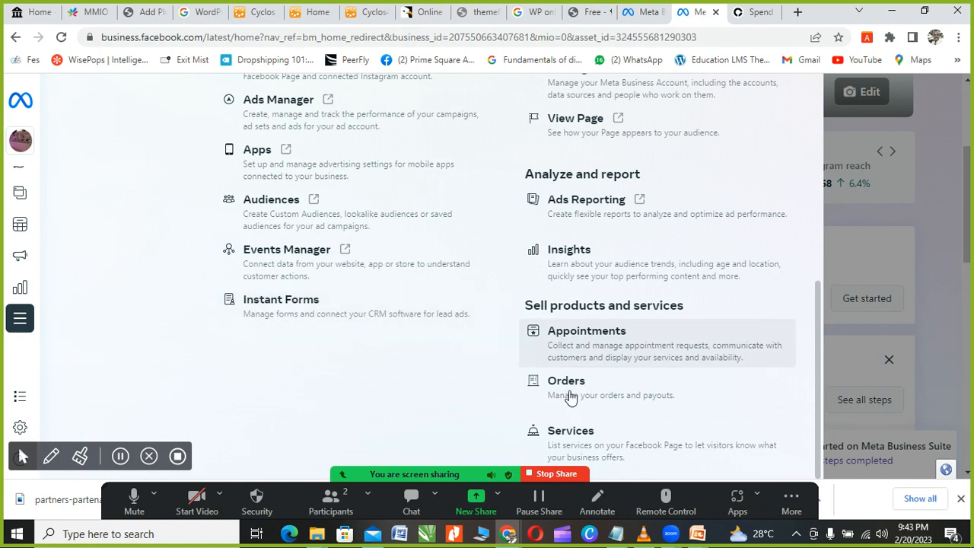
scroll(358, 322, up, 3)
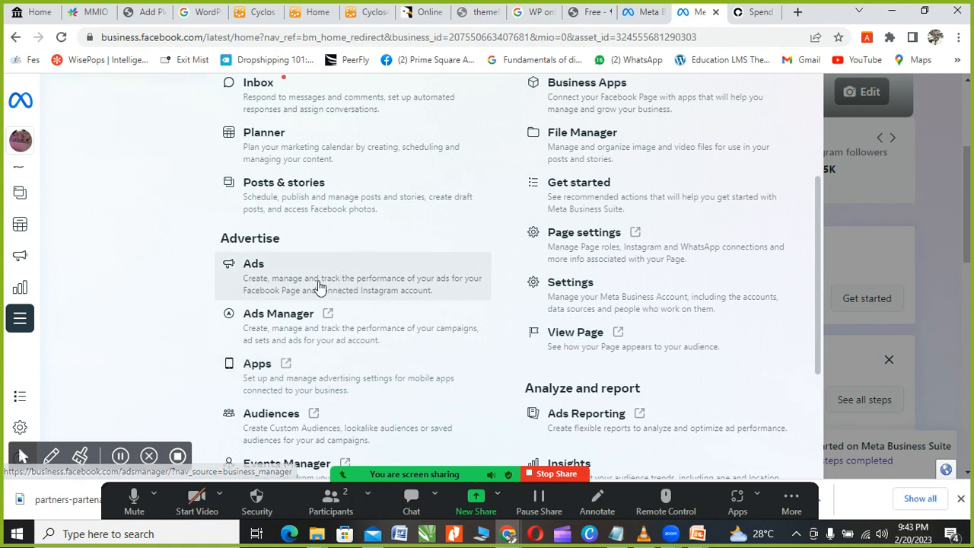
scroll(298, 269, up, 3)
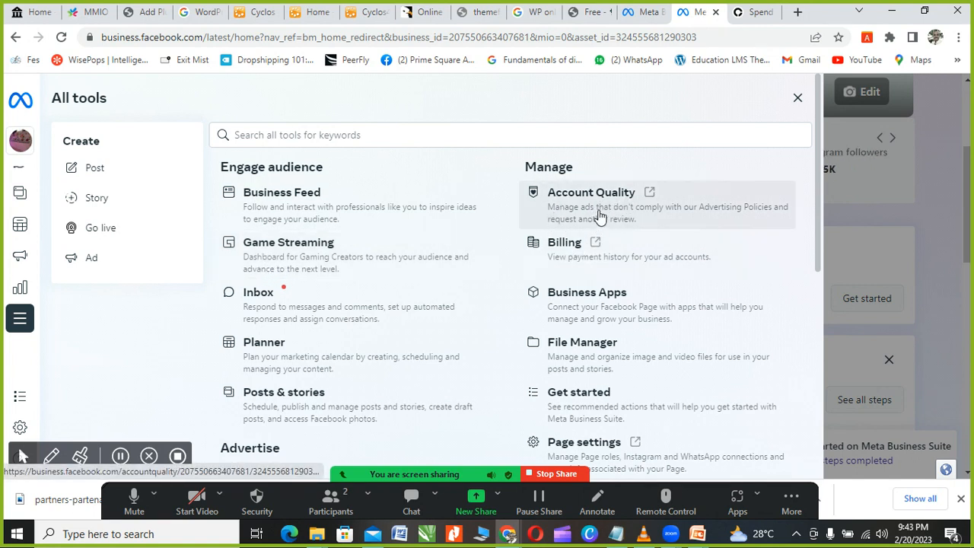
scroll(346, 293, down, 1)
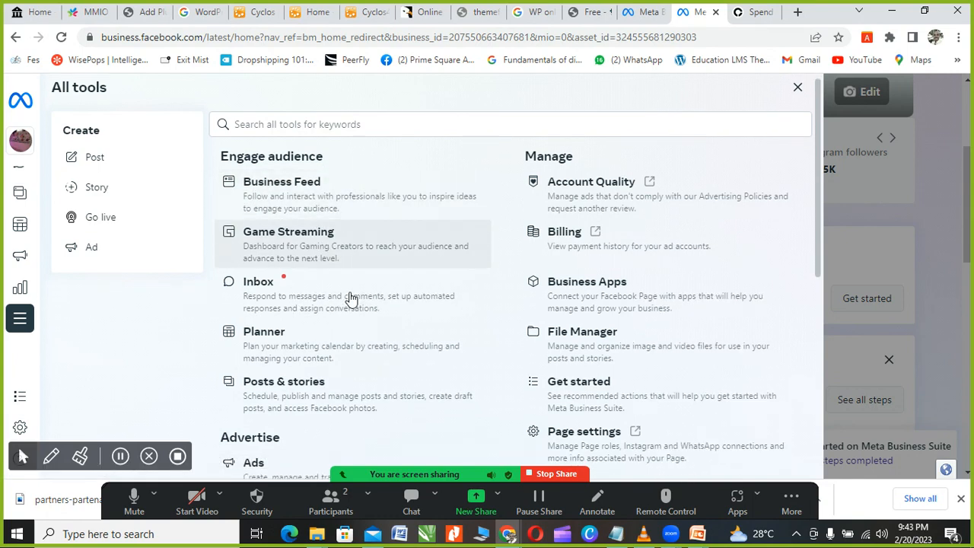
scroll(350, 298, down, 5)
scroll(709, 14, up, 5)
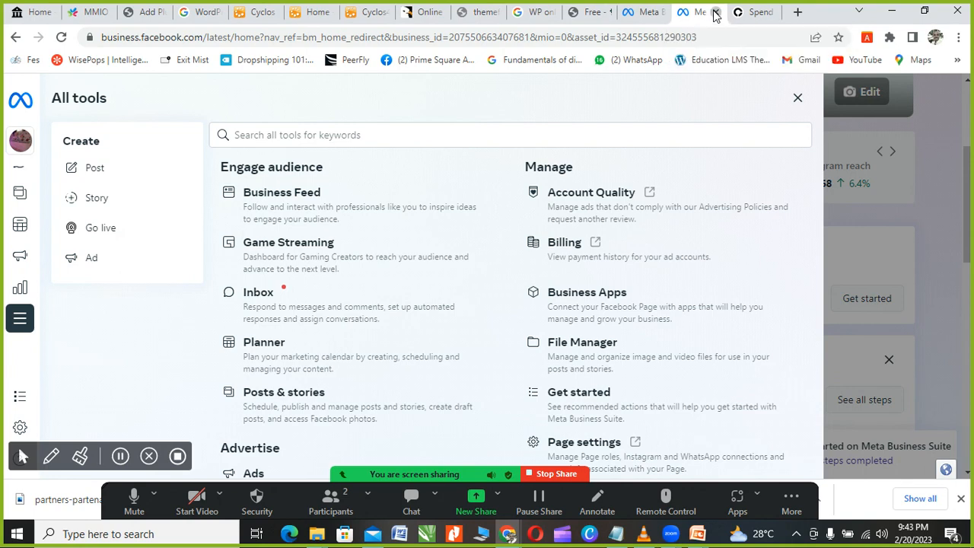
click(715, 12)
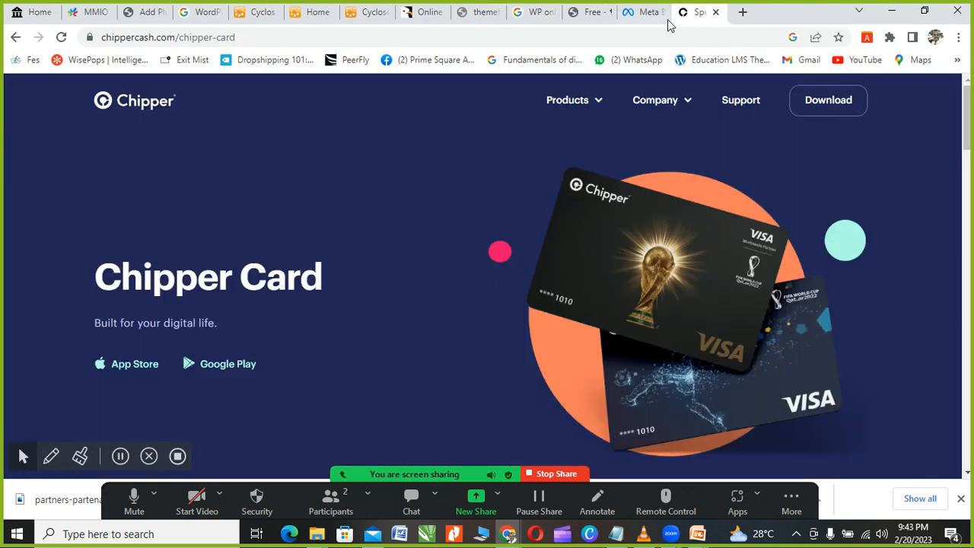
Step: Load facebook.com by entering 'face' in the address bar, then open the Steve Harvey story
click(575, 42)
text(face)
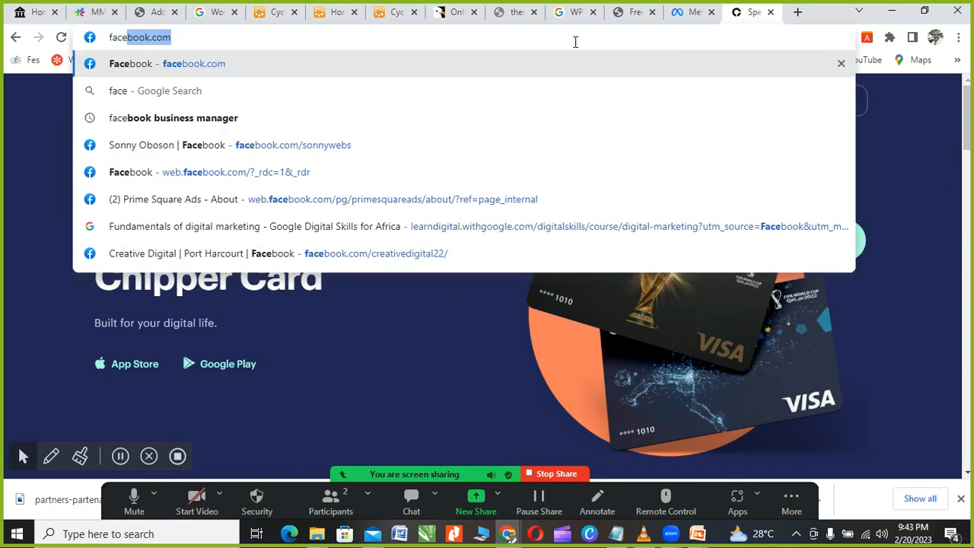
key(Return)
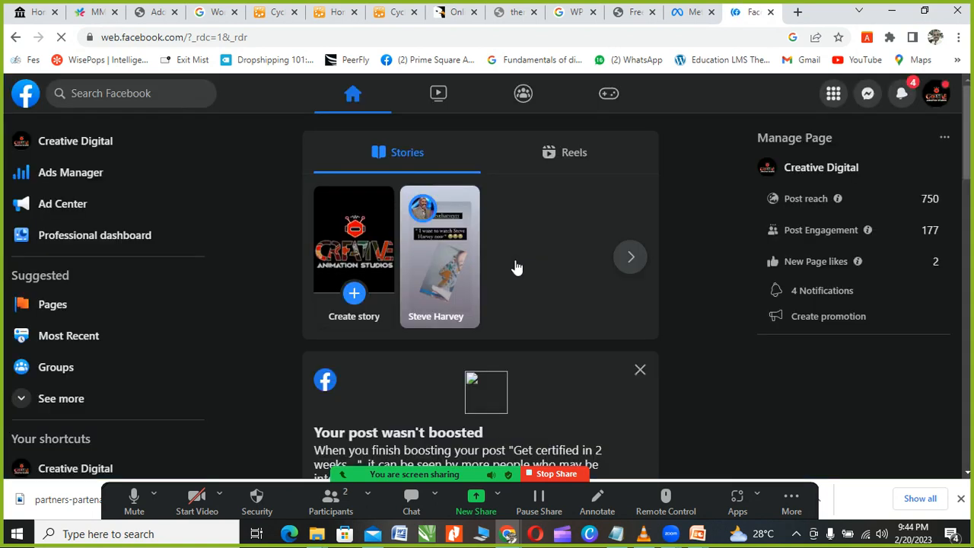
scroll(344, 289, down, 3)
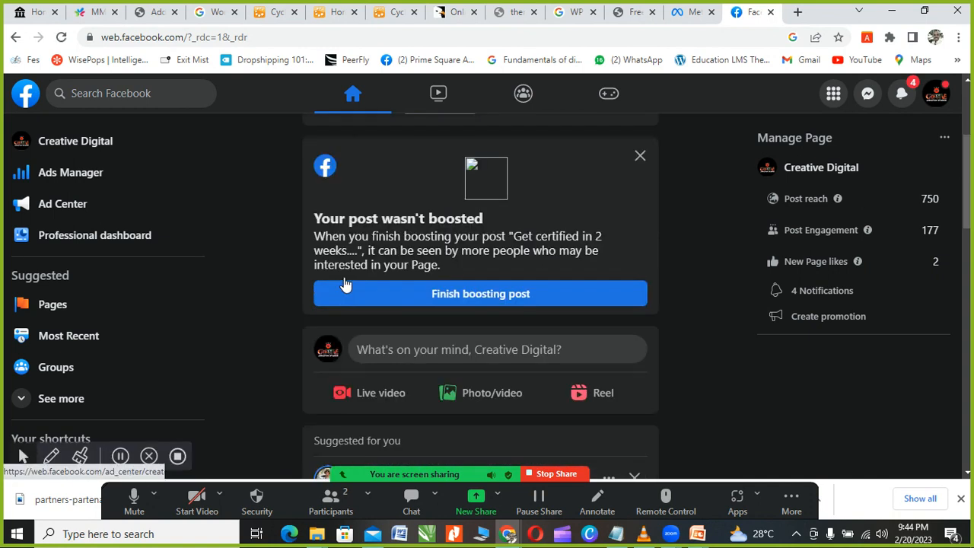
scroll(344, 283, up, 3)
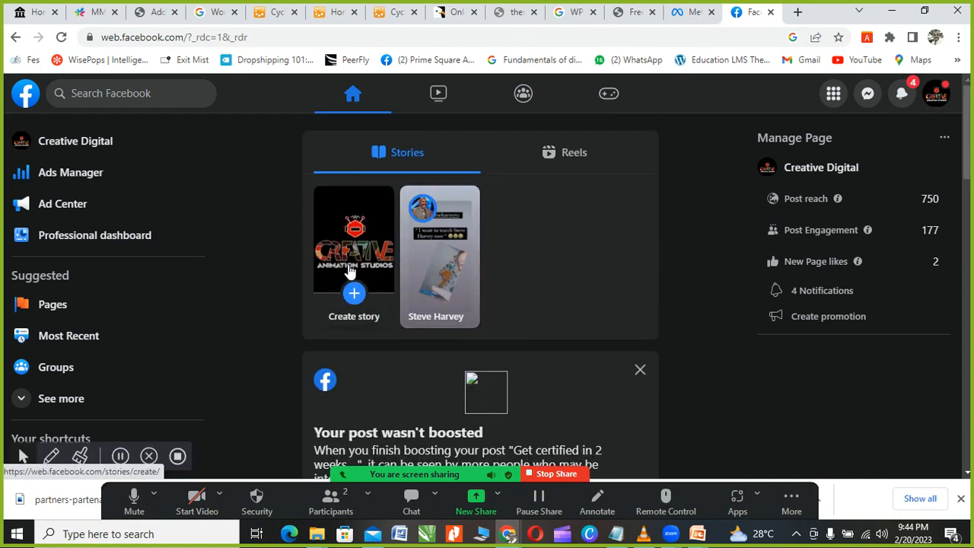
click(412, 284)
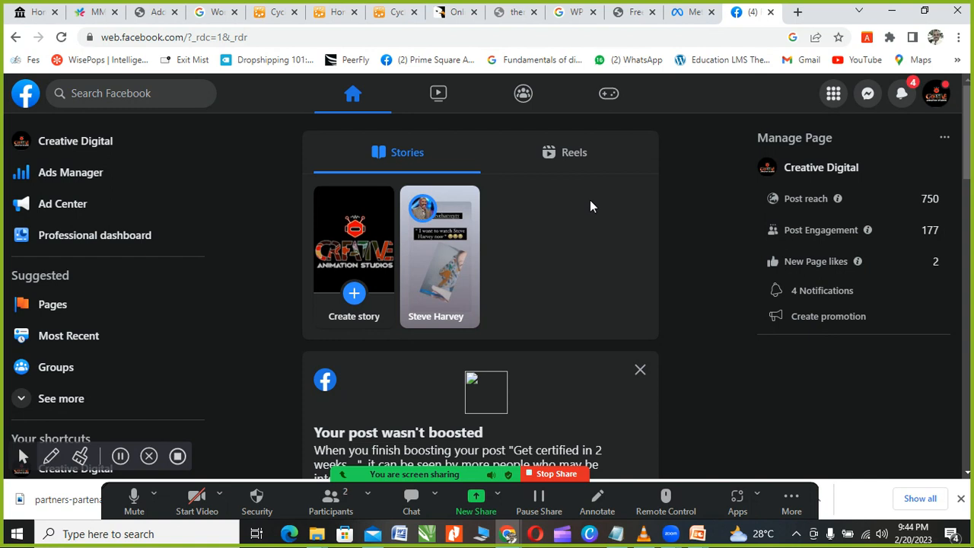
Step: Show the list of managed Pages in the Facebook sidebar
click(53, 305)
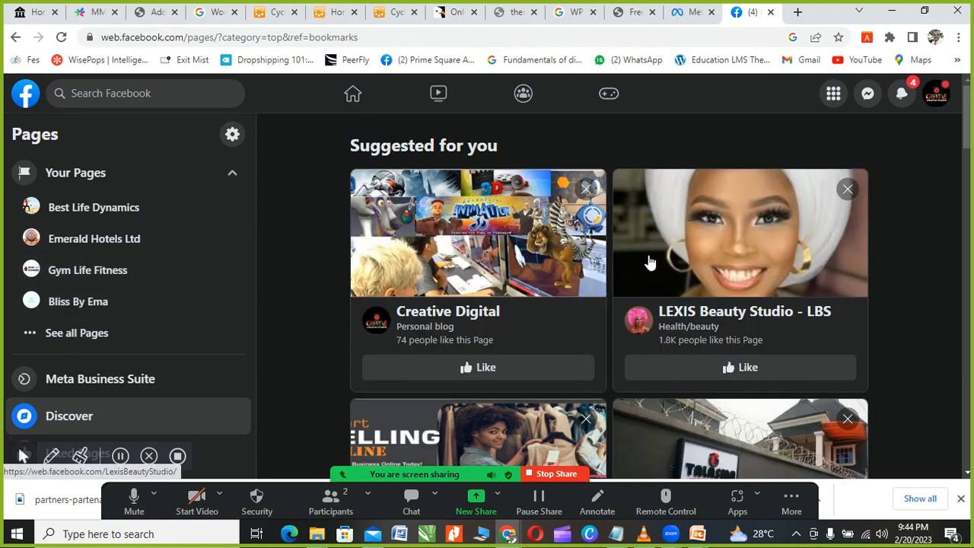
scroll(639, 274, down, 2)
scroll(593, 282, down, 2)
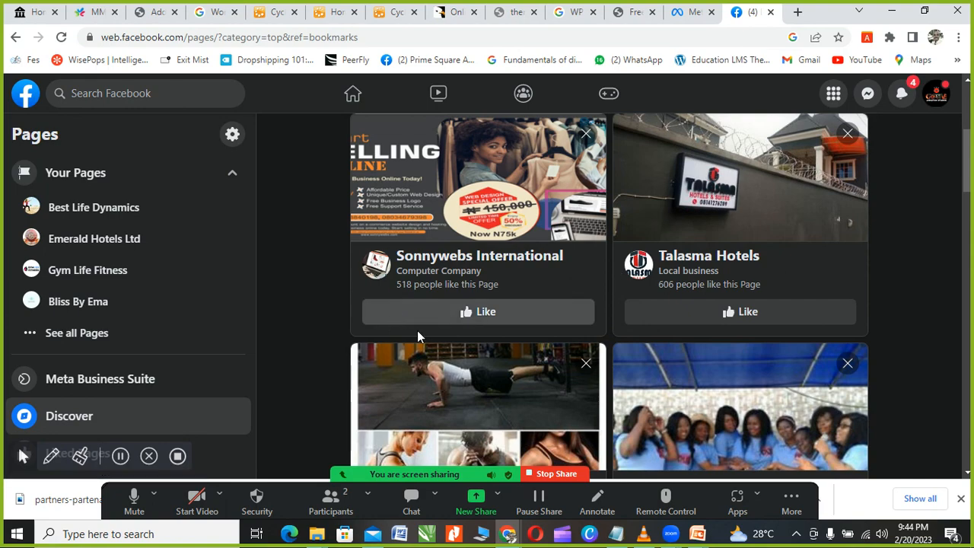
scroll(533, 320, down, 3)
scroll(684, 316, down, 2)
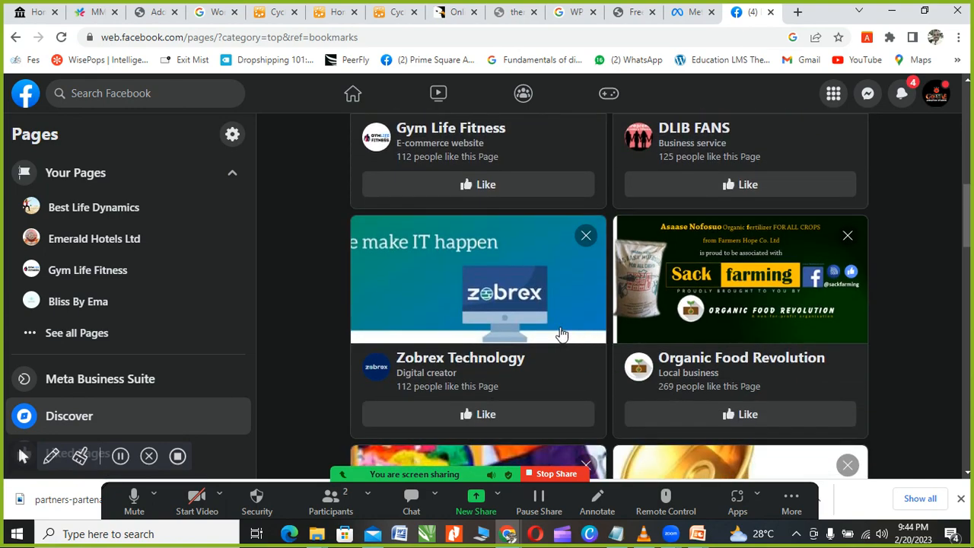
scroll(542, 331, up, 4)
scroll(542, 331, up, 2)
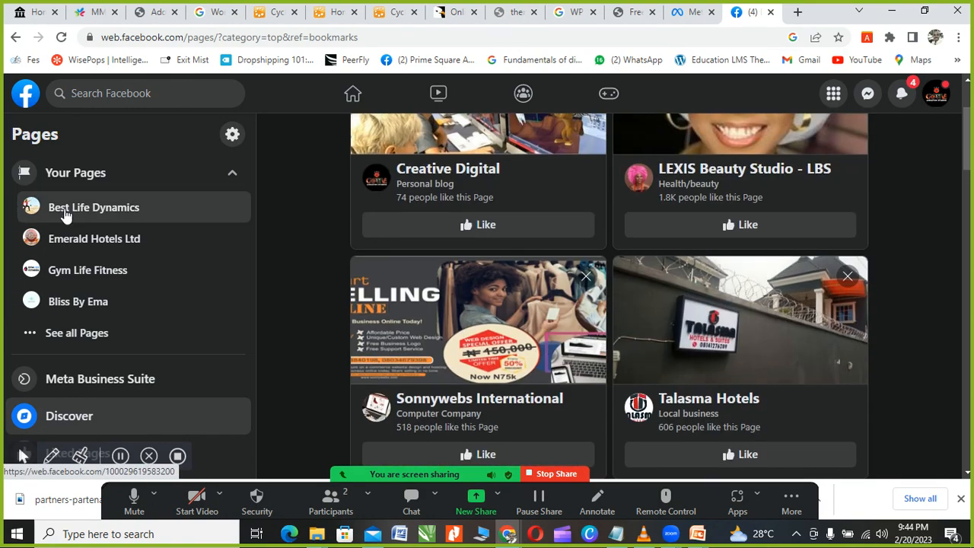
Step: Expand all Pages, Best Life Dynamics through Phase2ict, and open the Creative Digital Page
click(90, 334)
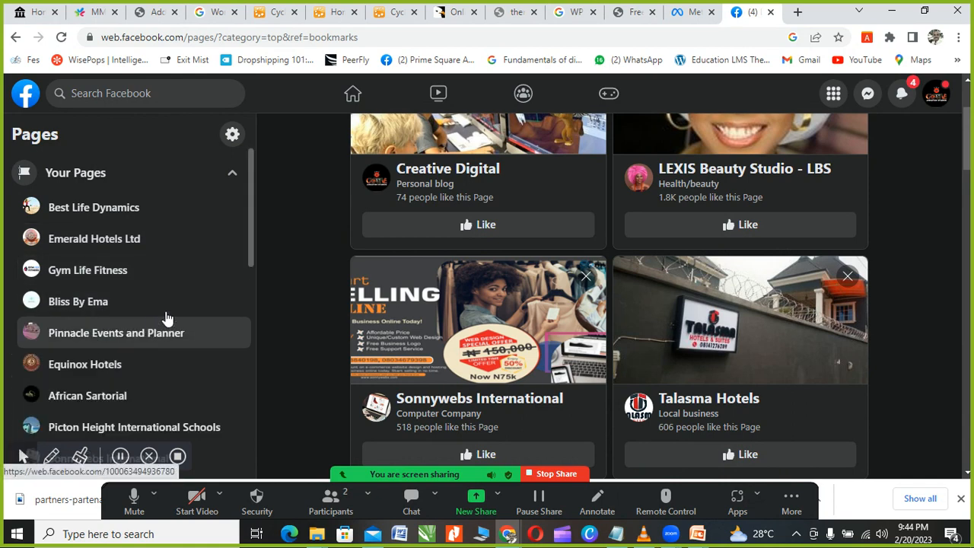
scroll(167, 315, down, 2)
scroll(176, 302, down, 4)
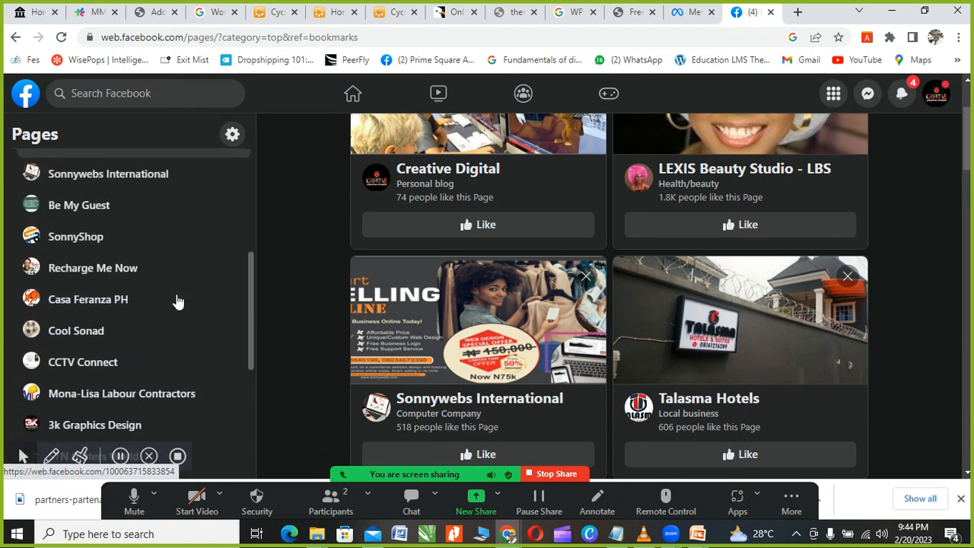
scroll(126, 326, down, 2)
scroll(133, 327, up, 3)
scroll(134, 326, up, 4)
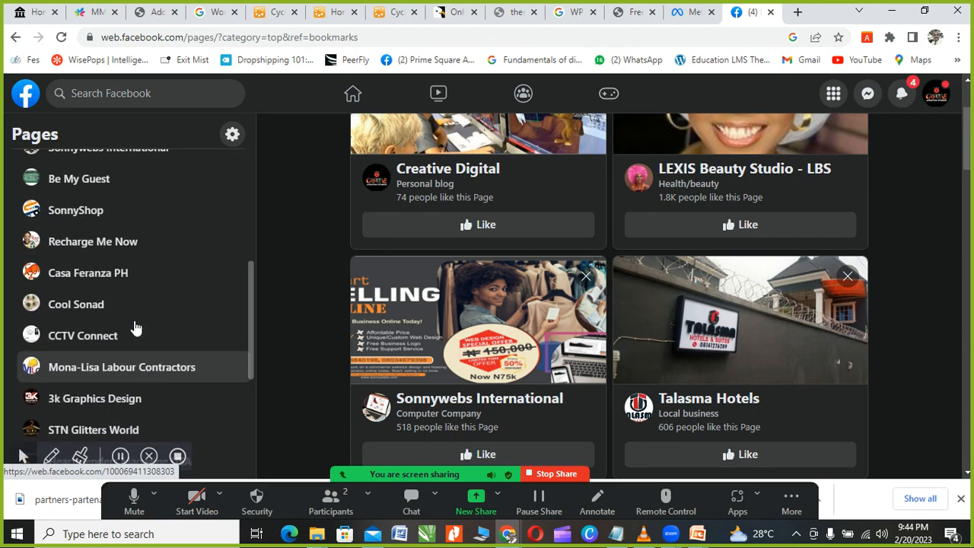
scroll(134, 326, up, 1)
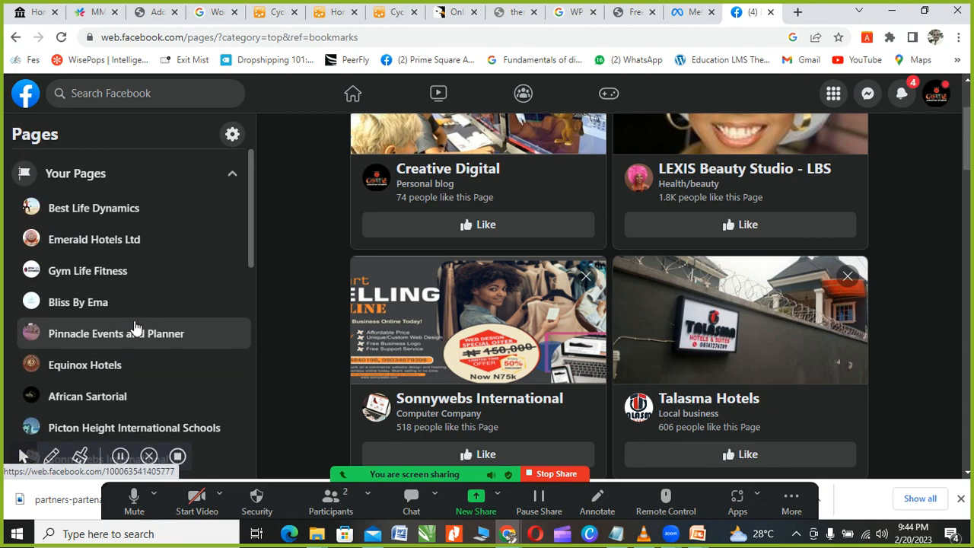
scroll(134, 327, down, 5)
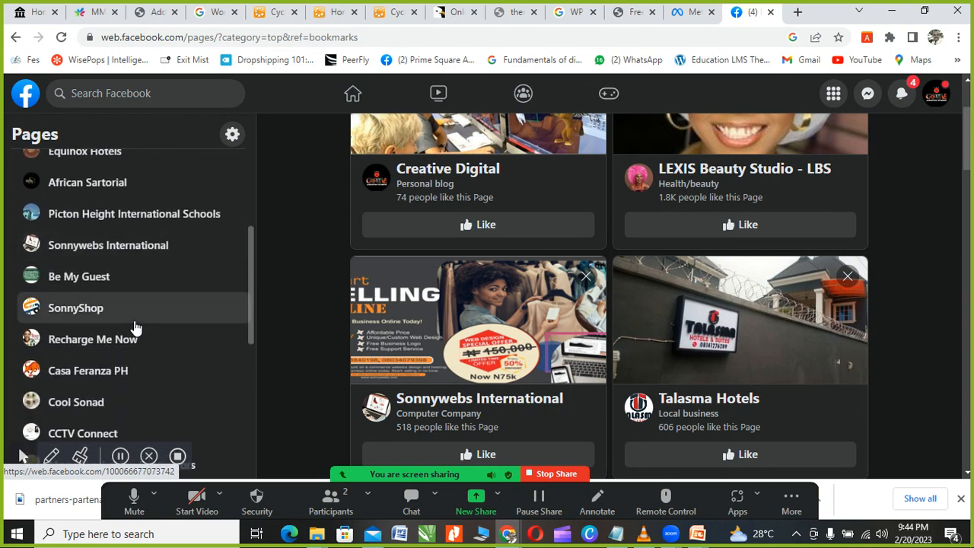
scroll(134, 327, down, 3)
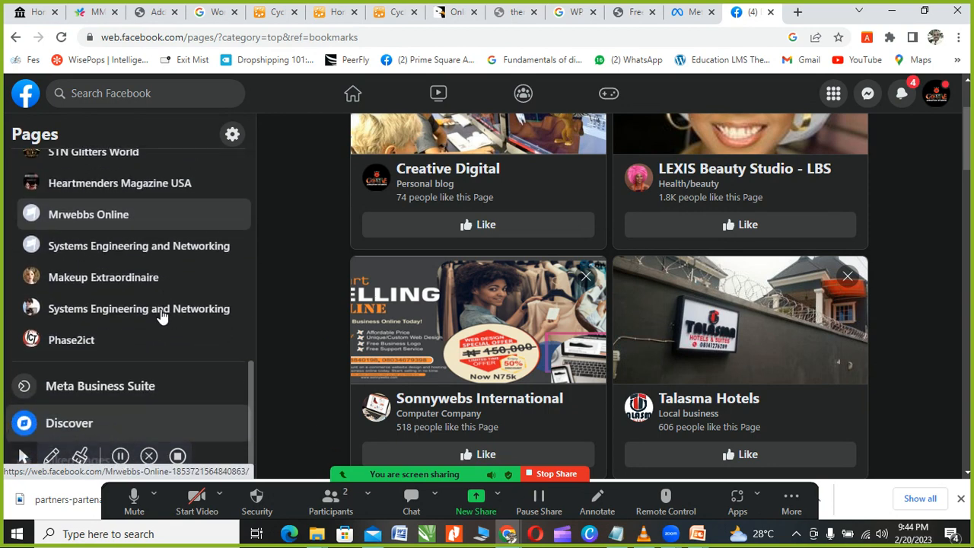
scroll(200, 355, up, 5)
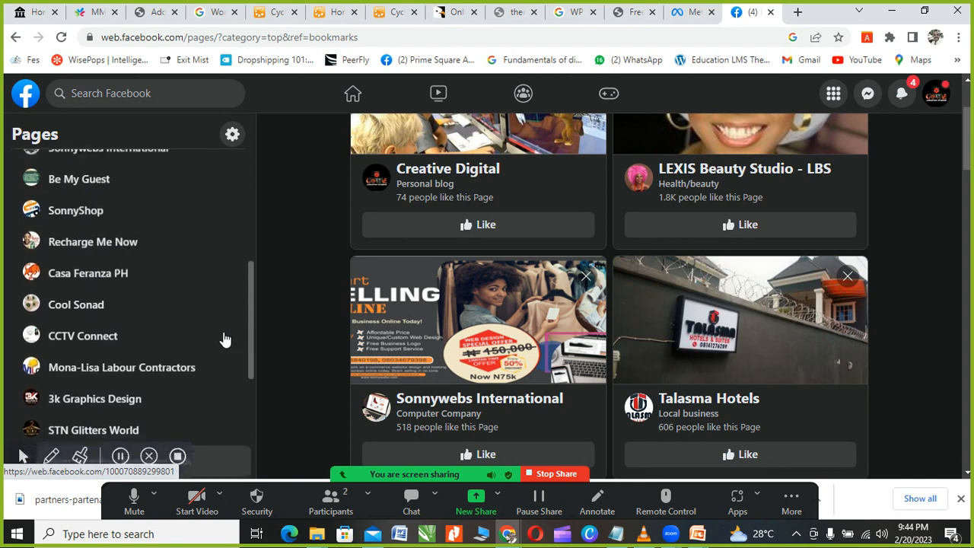
scroll(229, 335, up, 3)
scroll(426, 259, up, 2)
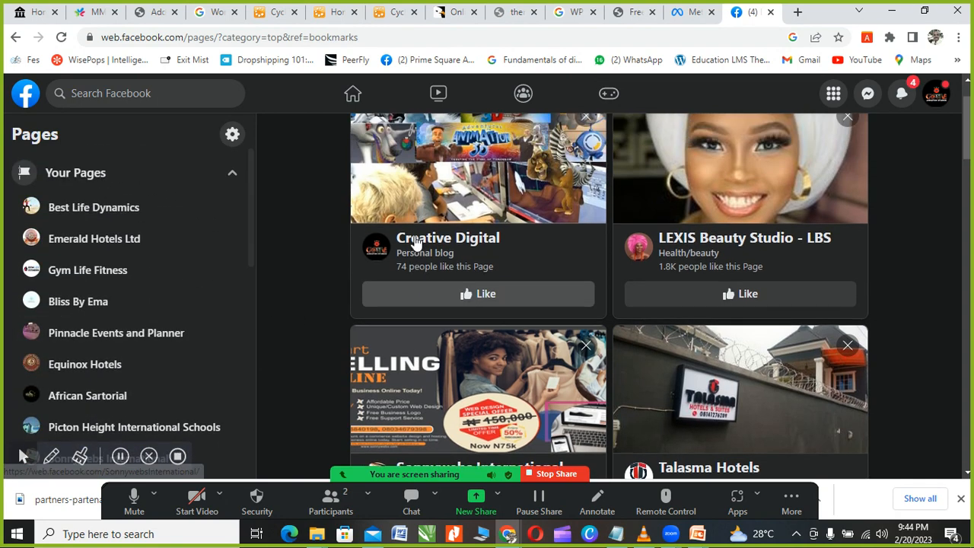
click(446, 316)
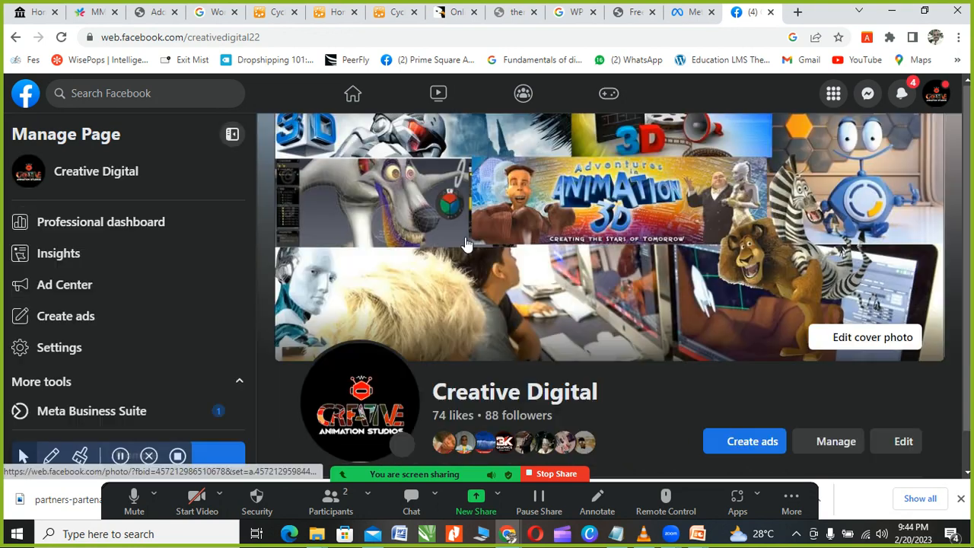
Step: Scroll Creative Digital's page down to Photos and show all its uploaded photos
scroll(525, 244, down, 1)
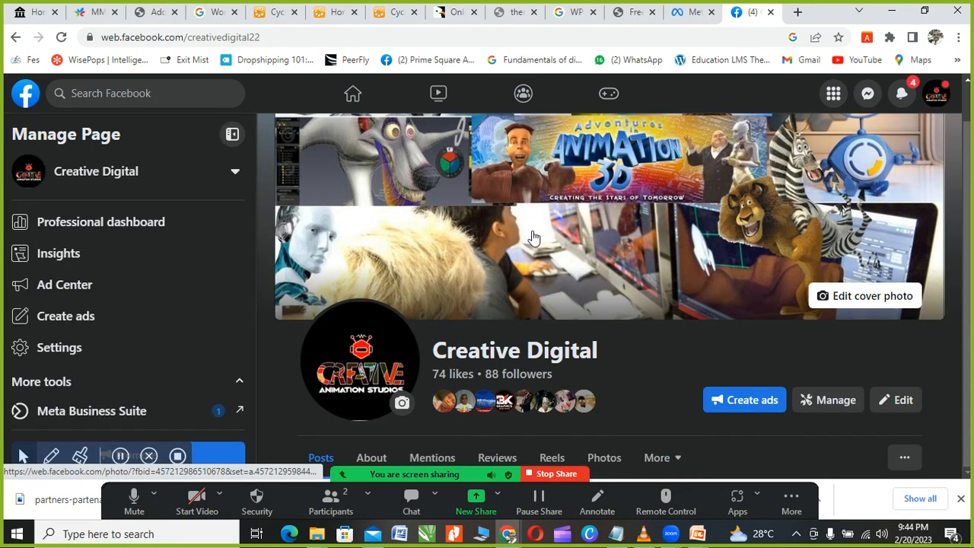
scroll(441, 267, down, 3)
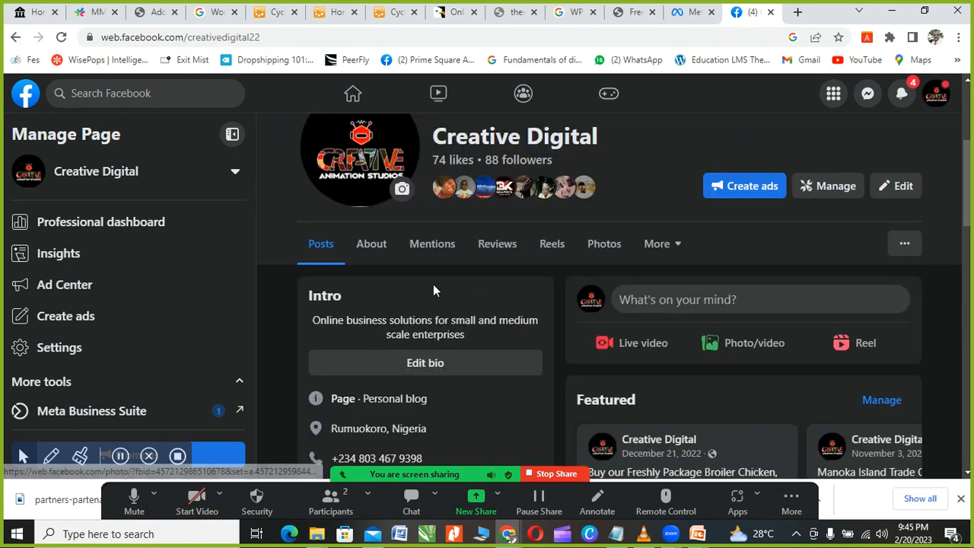
scroll(432, 285, down, 5)
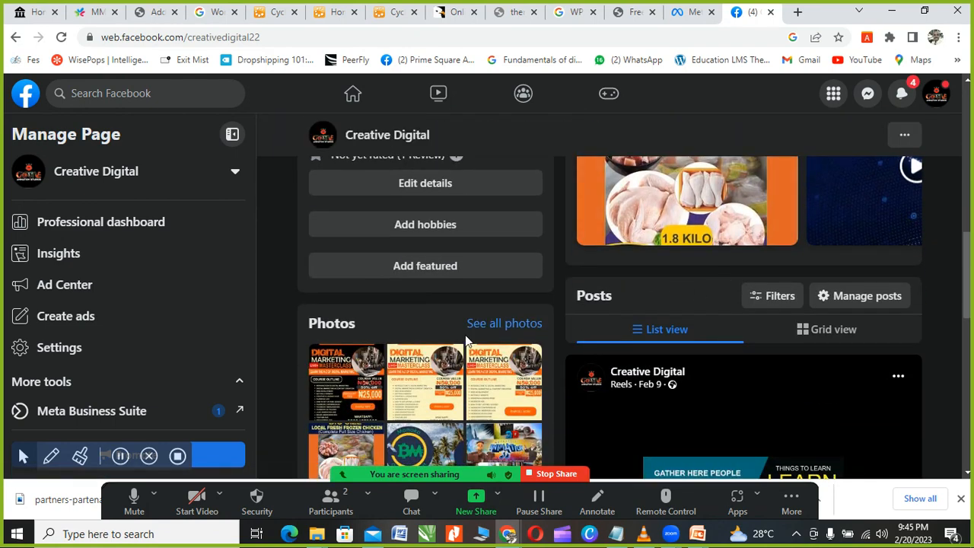
scroll(463, 342, down, 2)
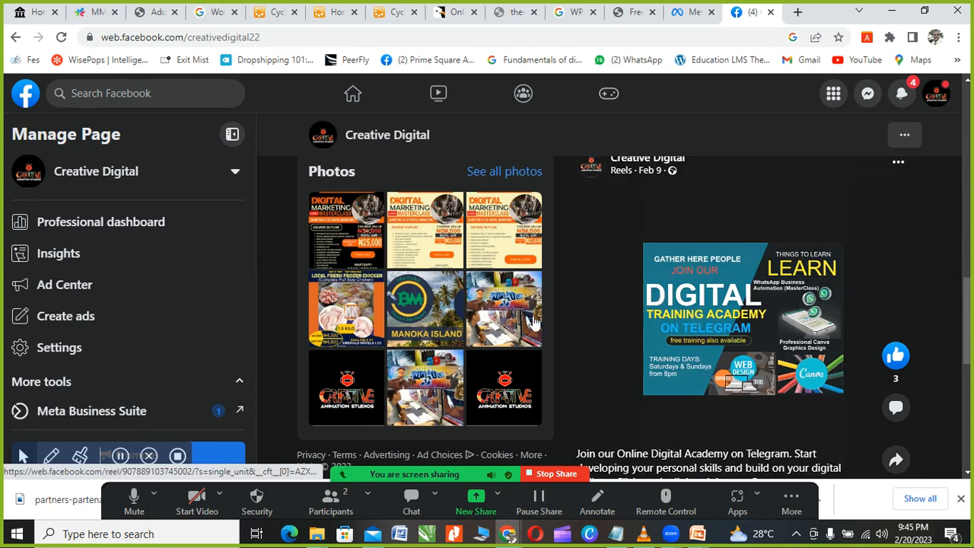
scroll(494, 323, down, 2)
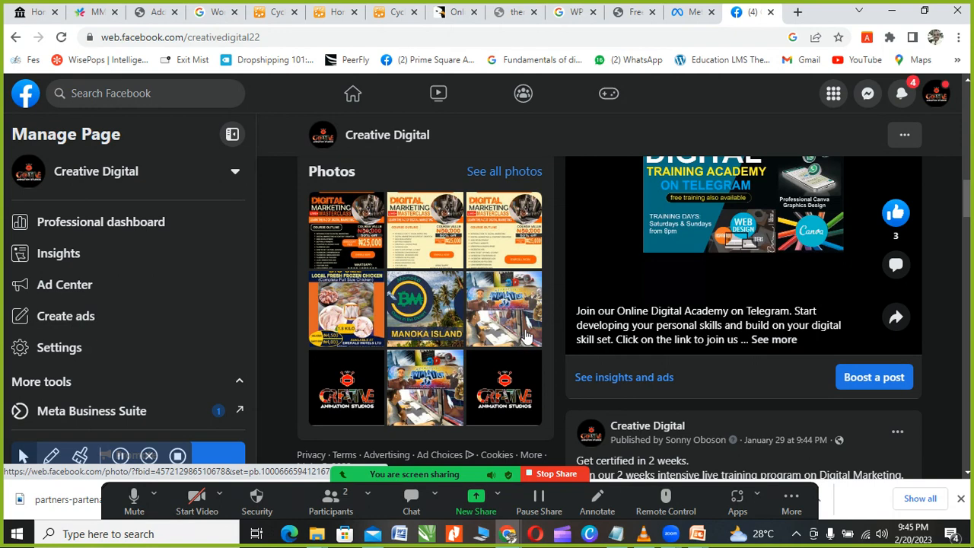
scroll(510, 308, up, 1)
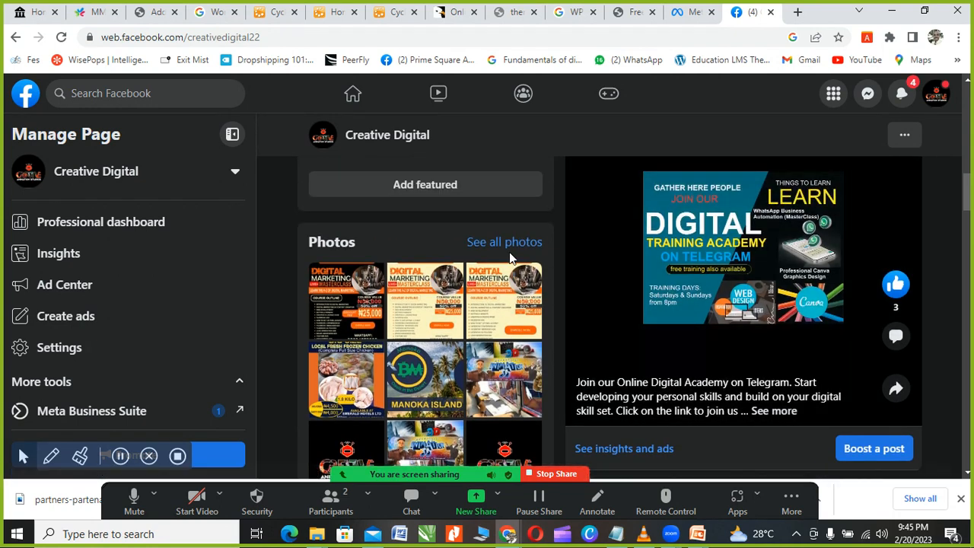
click(501, 251)
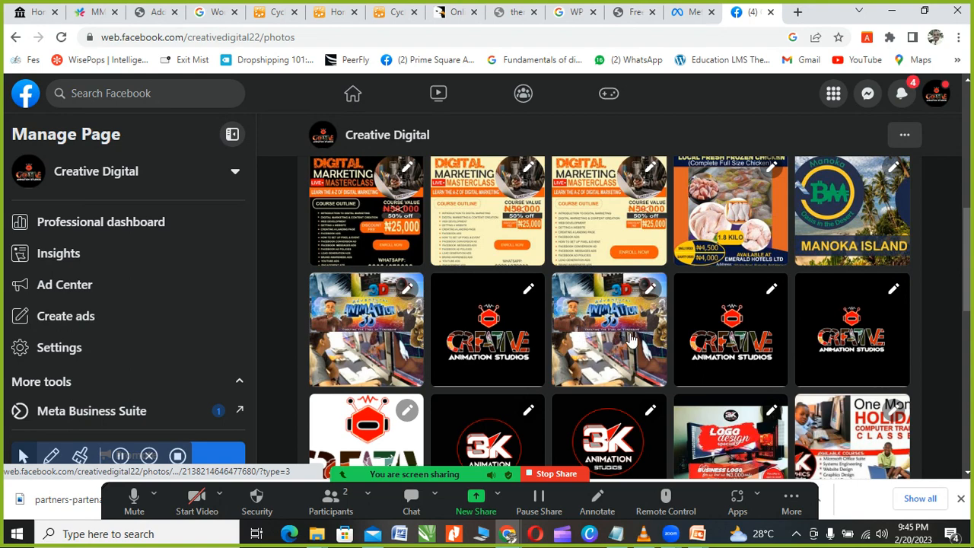
scroll(631, 340, down, 3)
scroll(614, 330, up, 5)
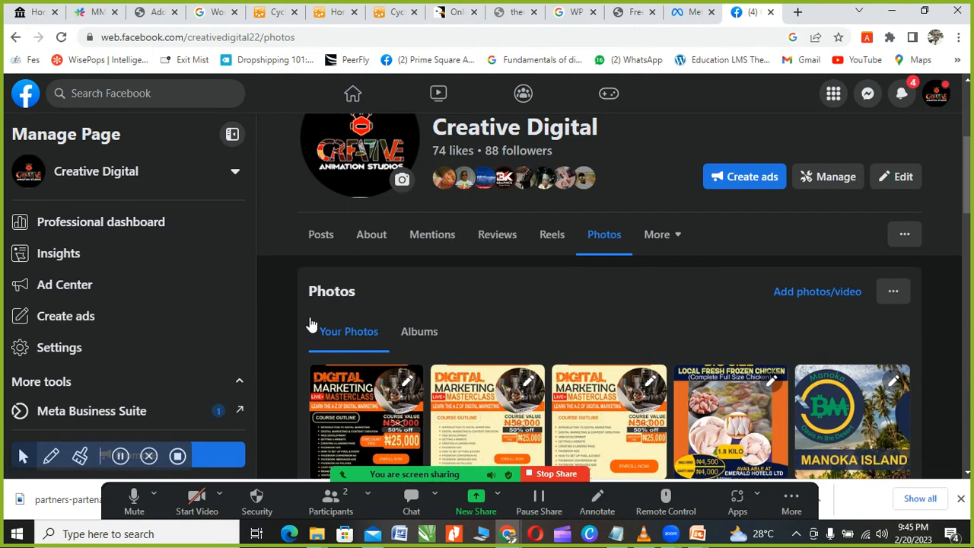
click(320, 241)
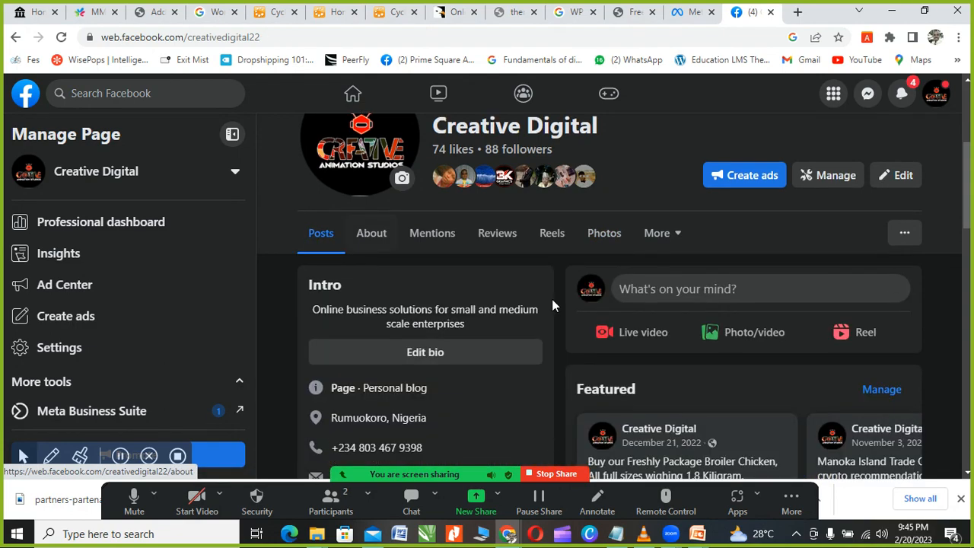
scroll(552, 304, down, 6)
scroll(700, 323, down, 7)
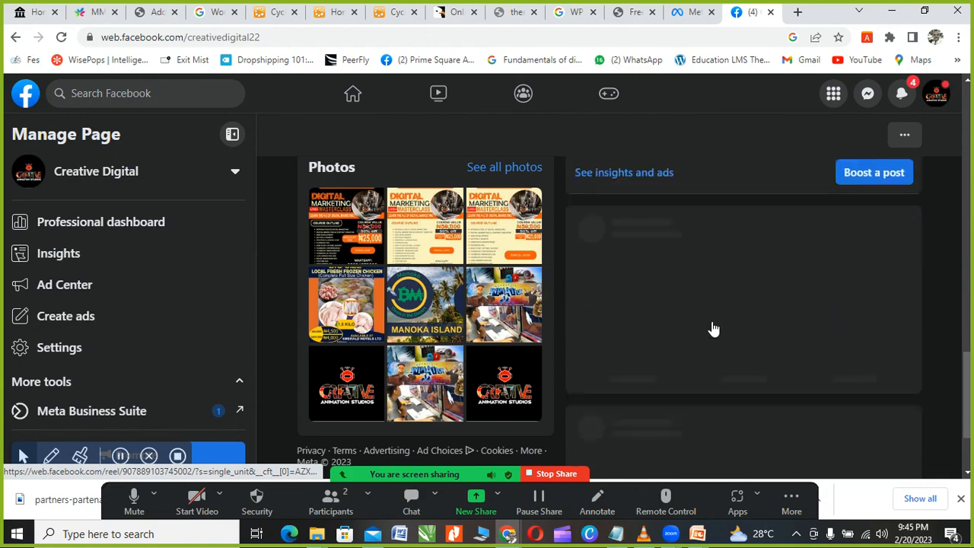
scroll(708, 326, up, 3)
scroll(706, 320, down, 2)
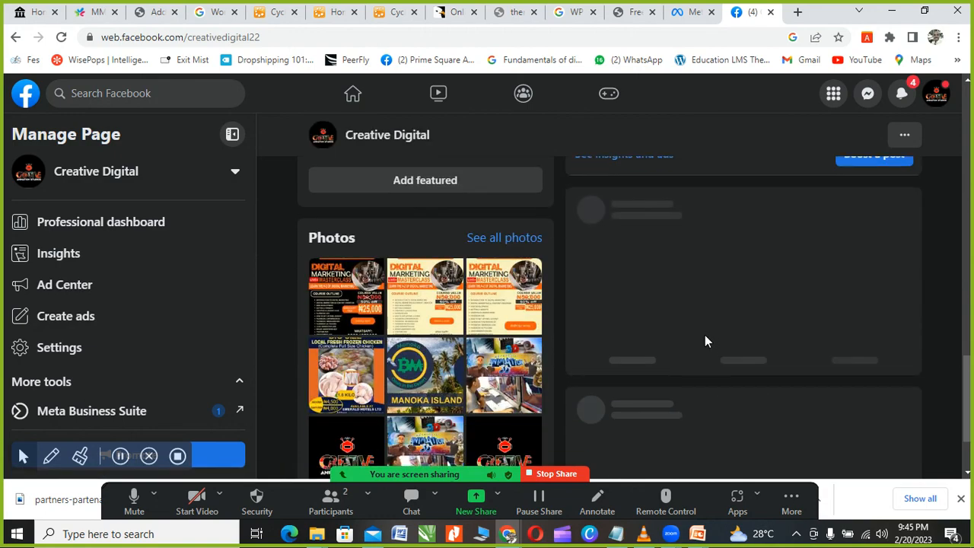
scroll(709, 323, down, 8)
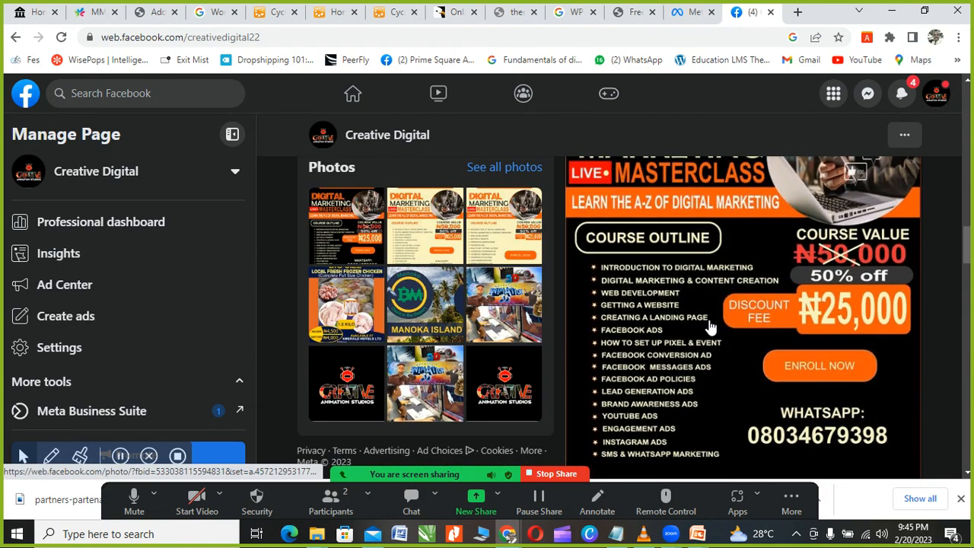
scroll(712, 323, up, 2)
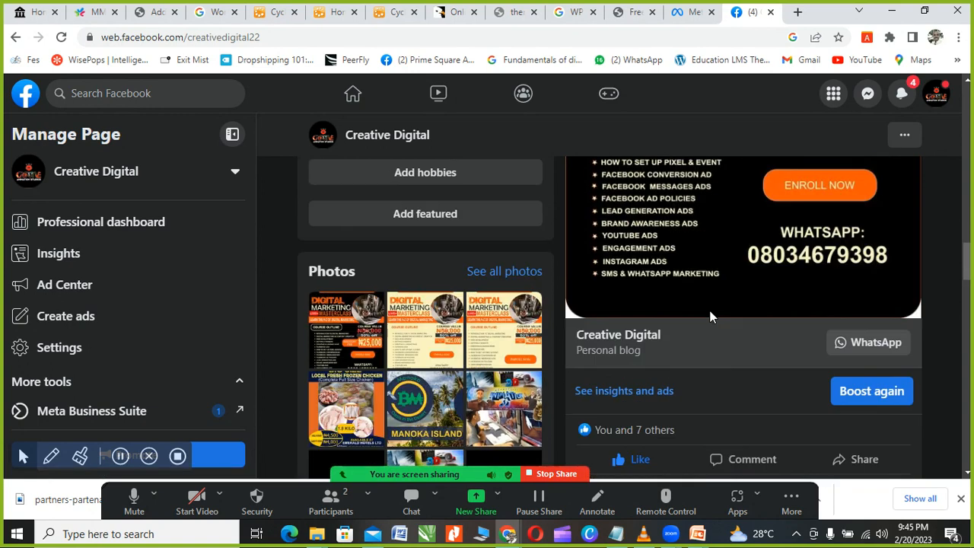
scroll(809, 363, down, 2)
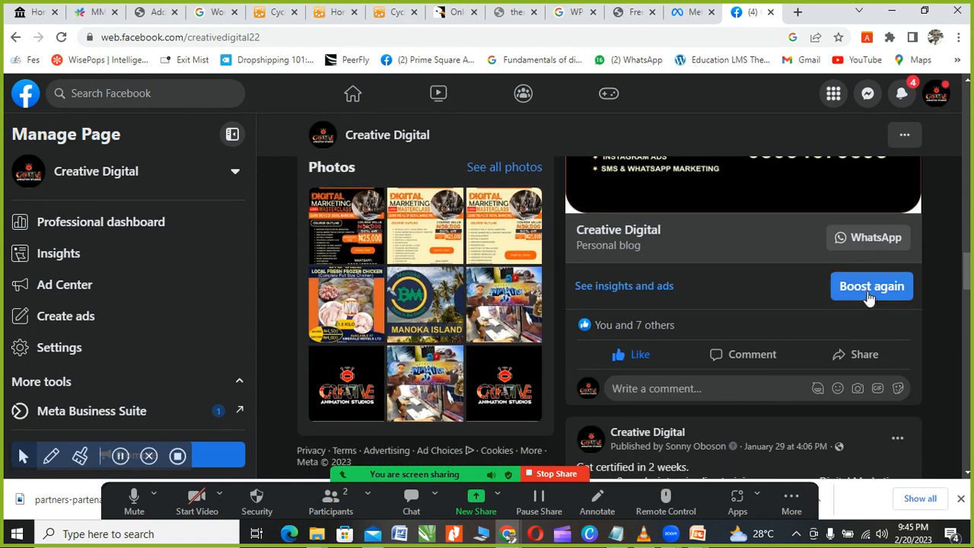
scroll(768, 296, down, 10)
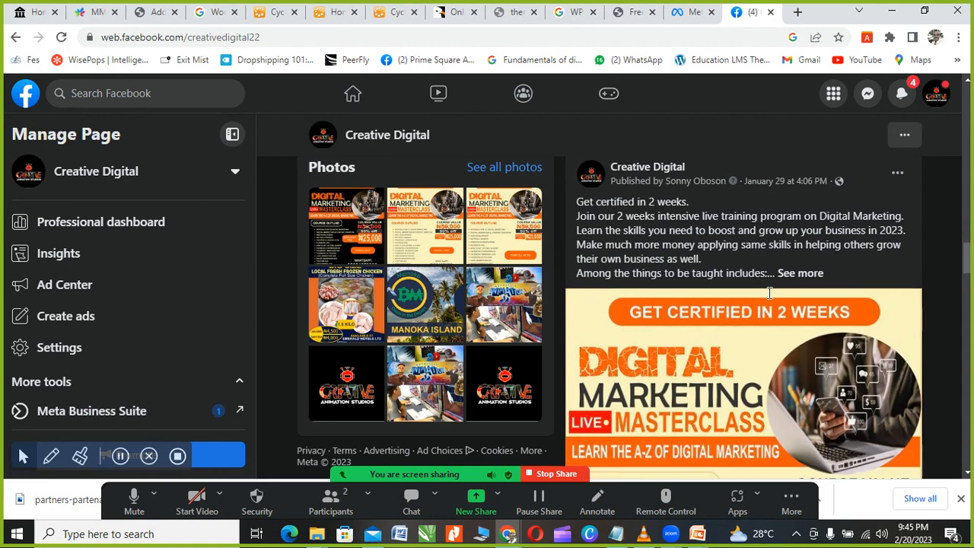
scroll(837, 307, up, 6)
scroll(814, 303, down, 3)
scroll(837, 312, down, 10)
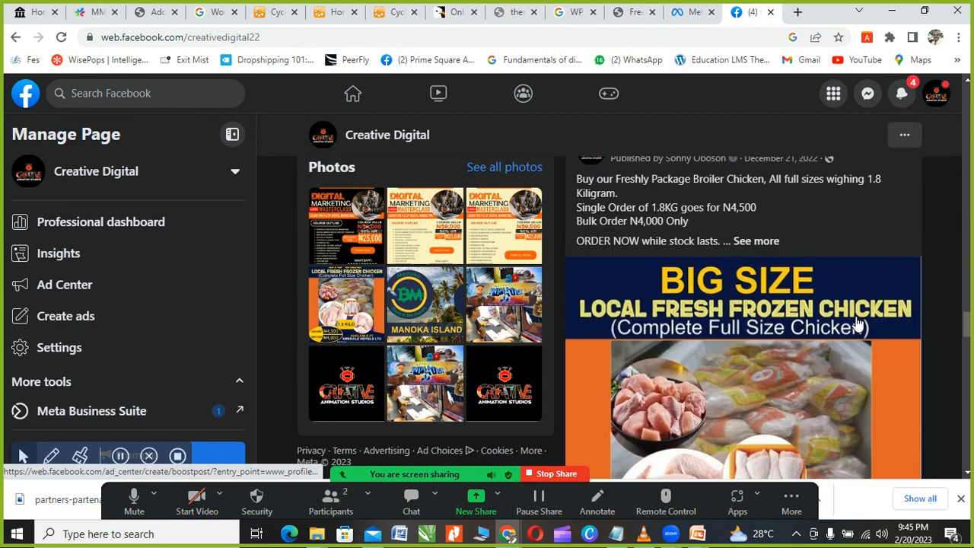
scroll(792, 324, down, 5)
scroll(792, 324, up, 6)
scroll(837, 343, down, 5)
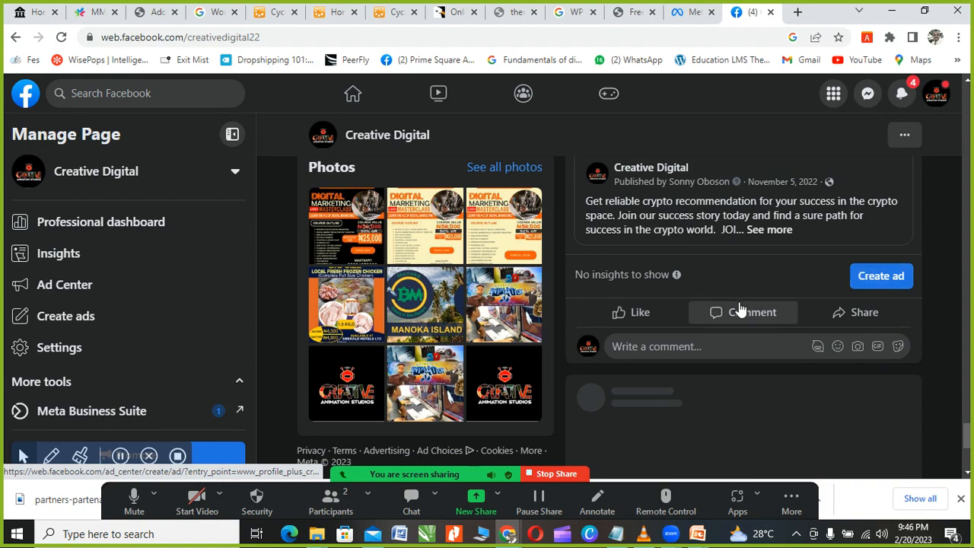
scroll(741, 308, up, 2)
scroll(738, 327, up, 1)
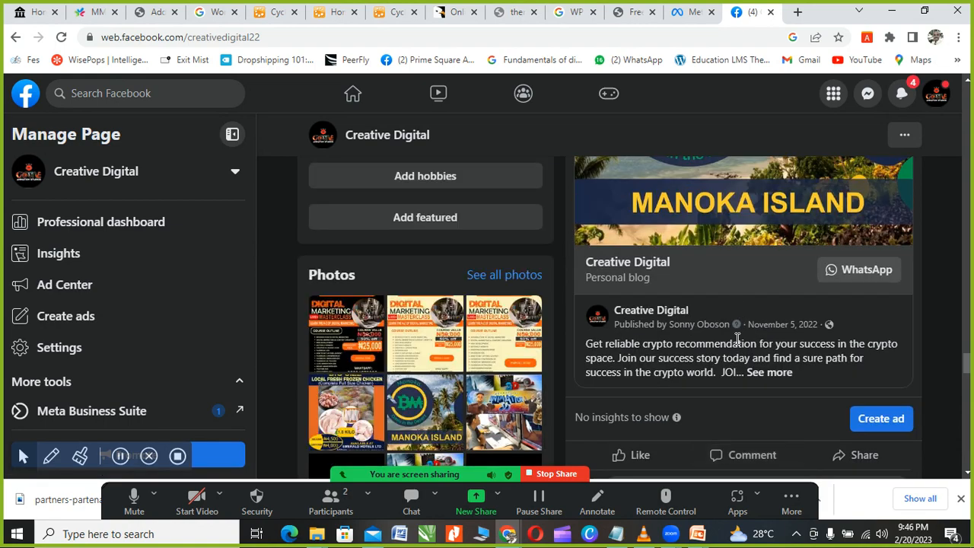
scroll(737, 338, up, 5)
scroll(735, 343, down, 4)
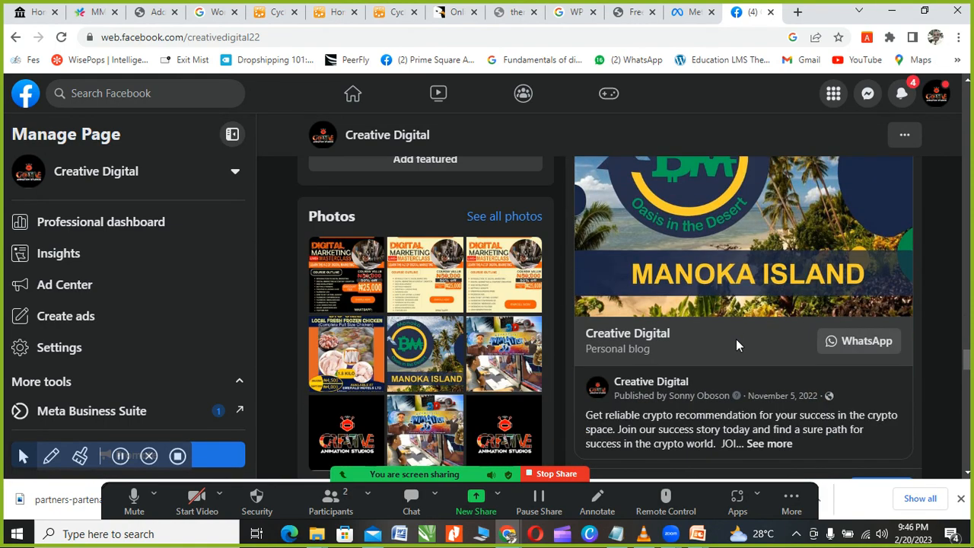
scroll(736, 339, down, 3)
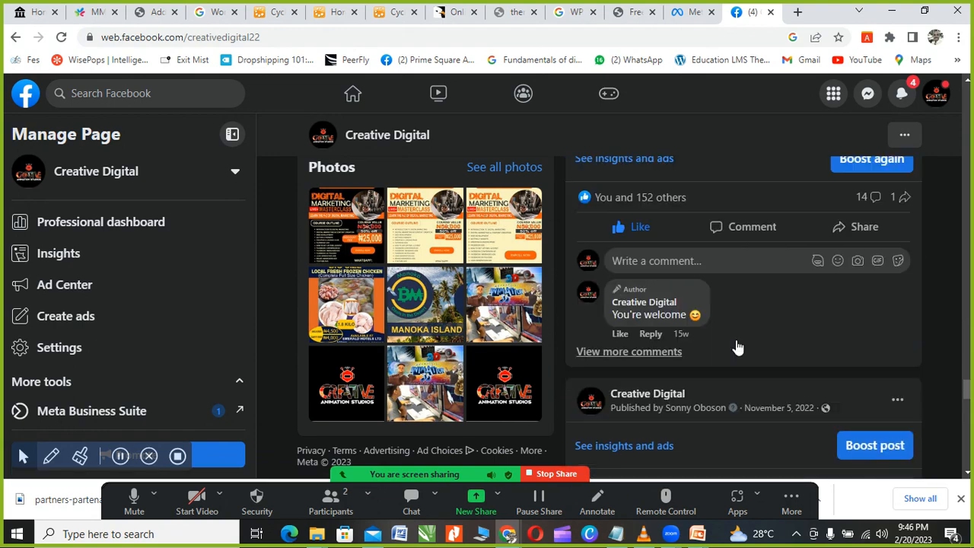
scroll(736, 347, up, 3)
scroll(735, 339, up, 5)
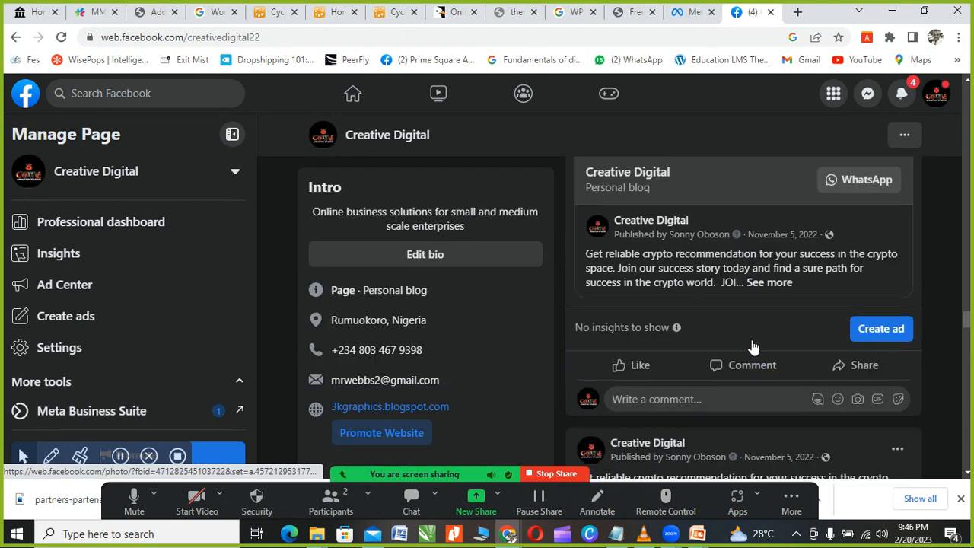
scroll(761, 343, up, 6)
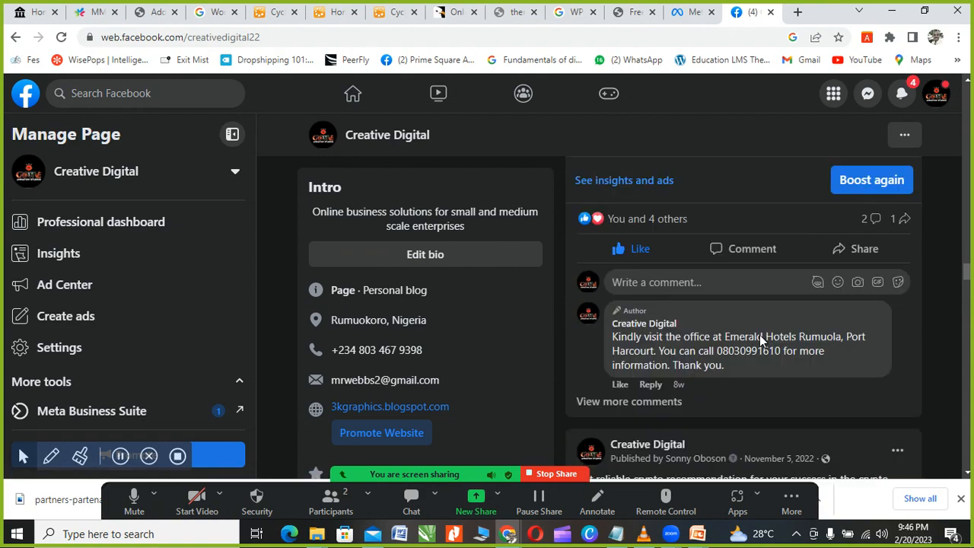
scroll(759, 340, up, 3)
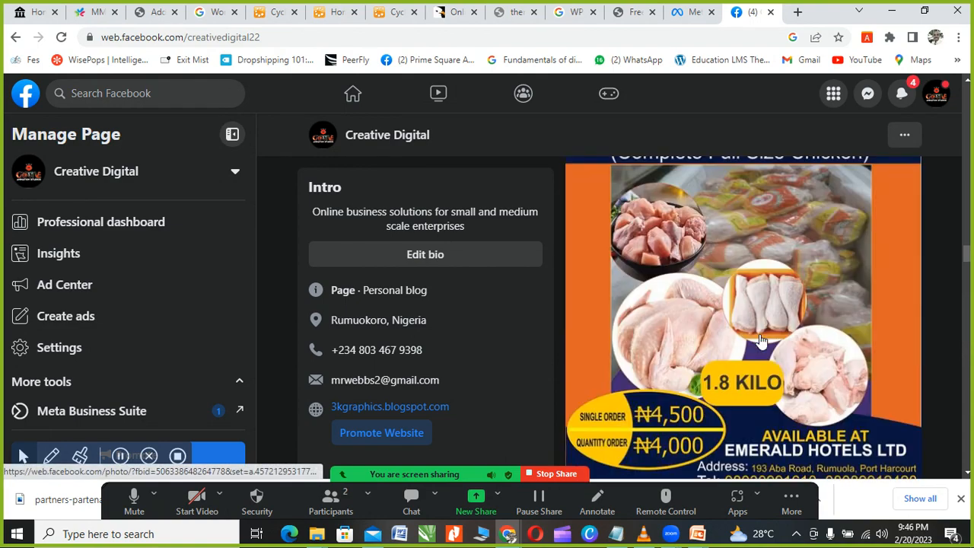
scroll(759, 340, down, 8)
scroll(759, 340, down, 10)
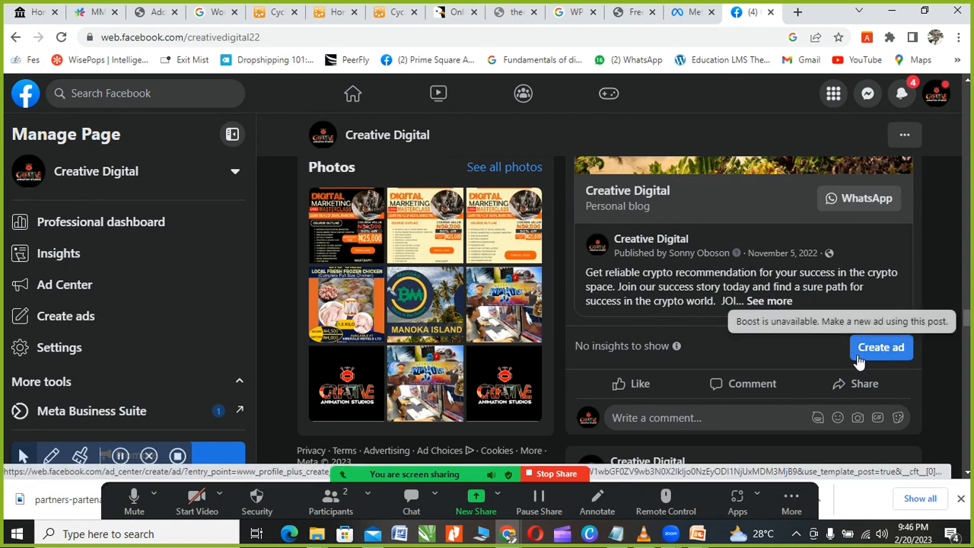
scroll(858, 359, down, 1)
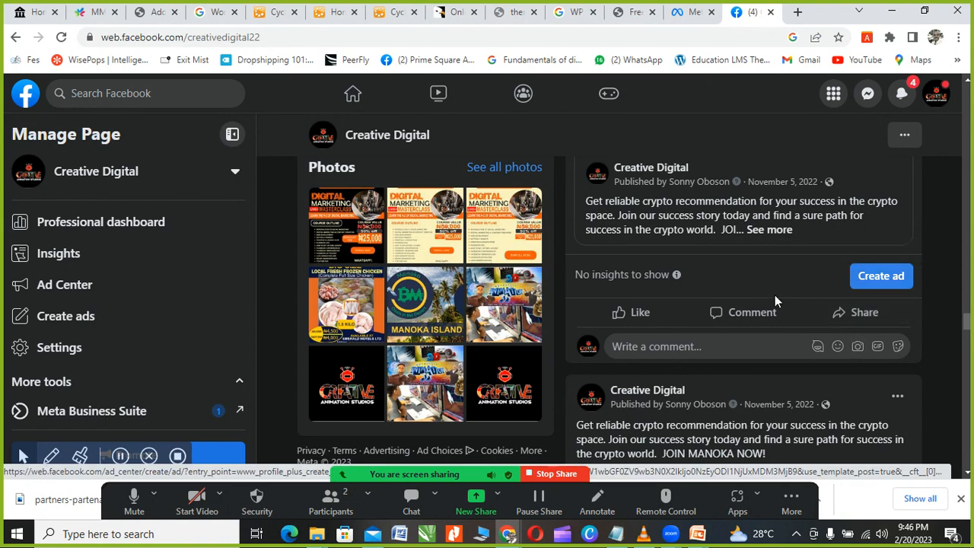
scroll(761, 305, down, 3)
scroll(736, 319, down, 8)
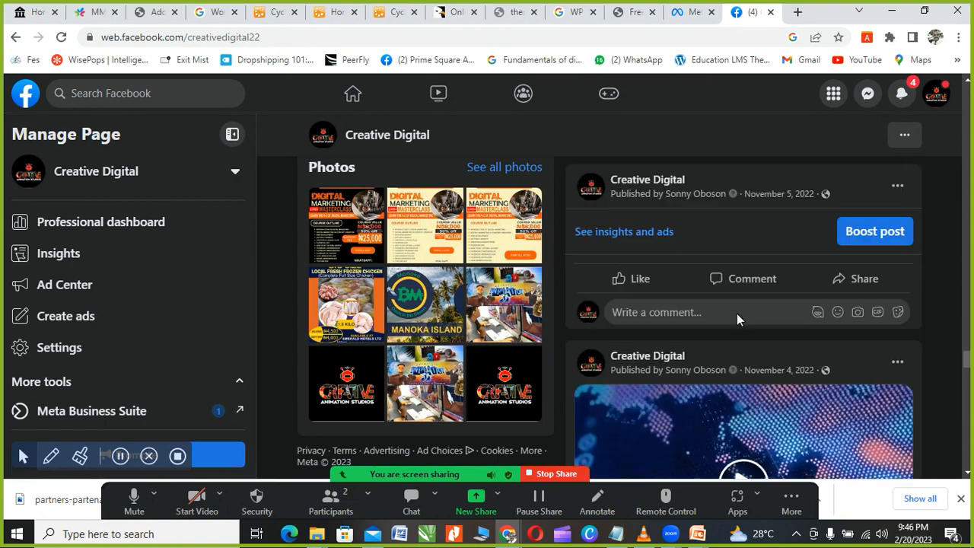
scroll(738, 319, up, 4)
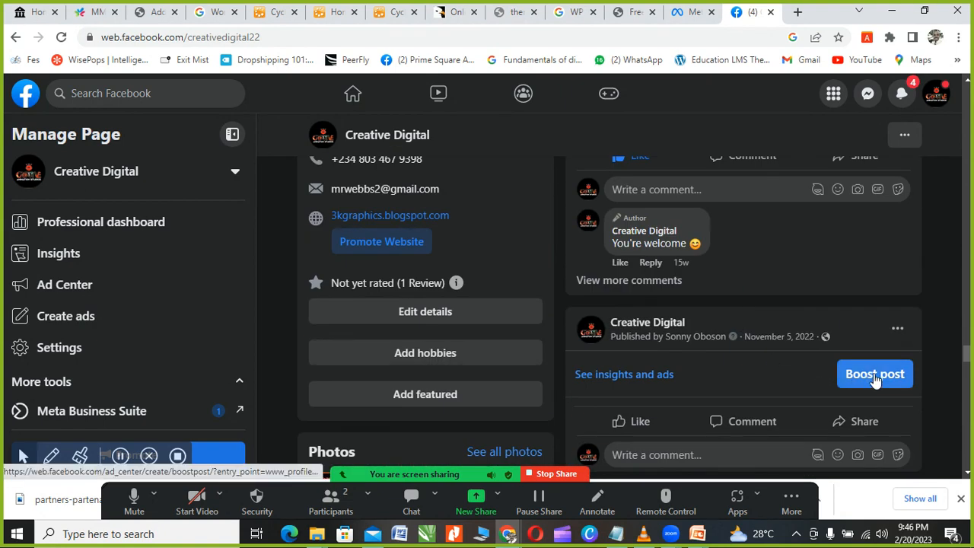
scroll(873, 380, down, 4)
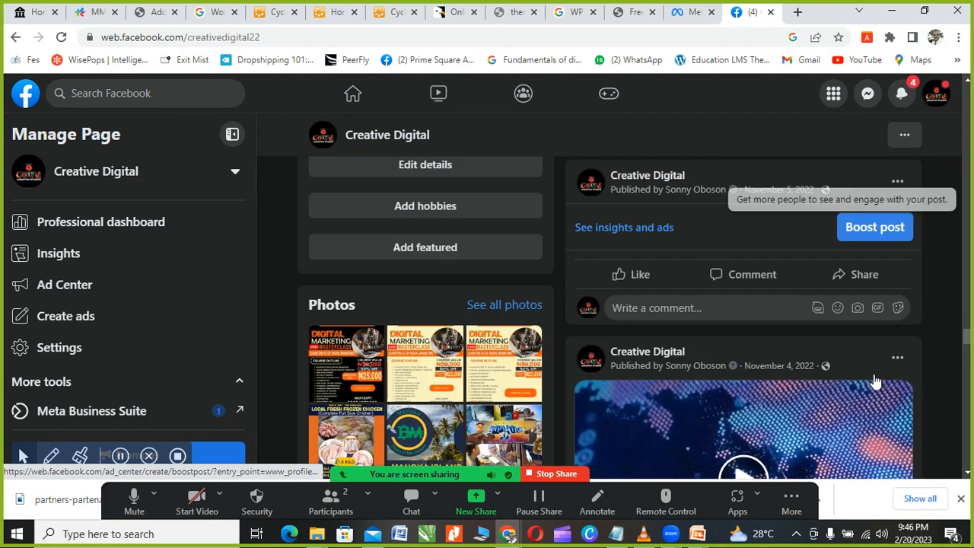
scroll(829, 363, down, 3)
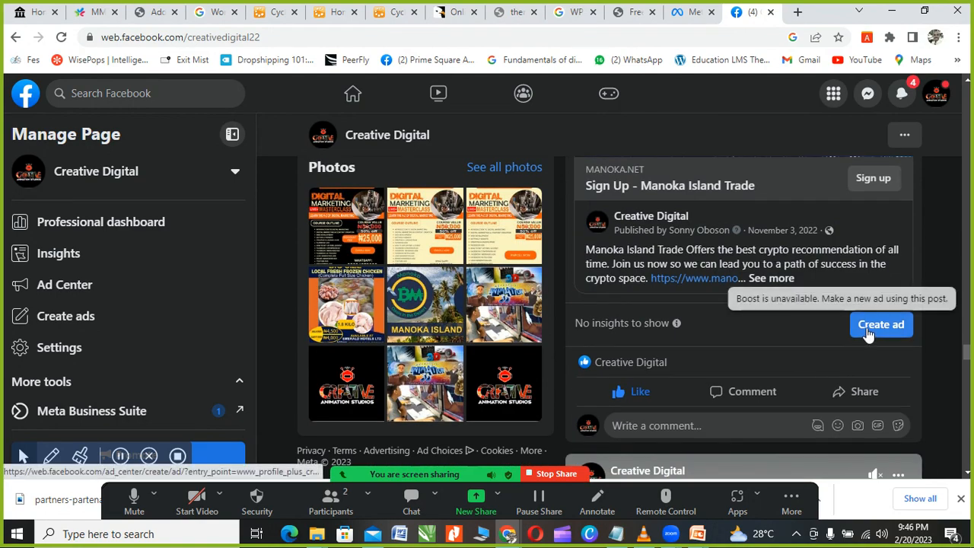
scroll(837, 339, down, 3)
scroll(805, 346, up, 5)
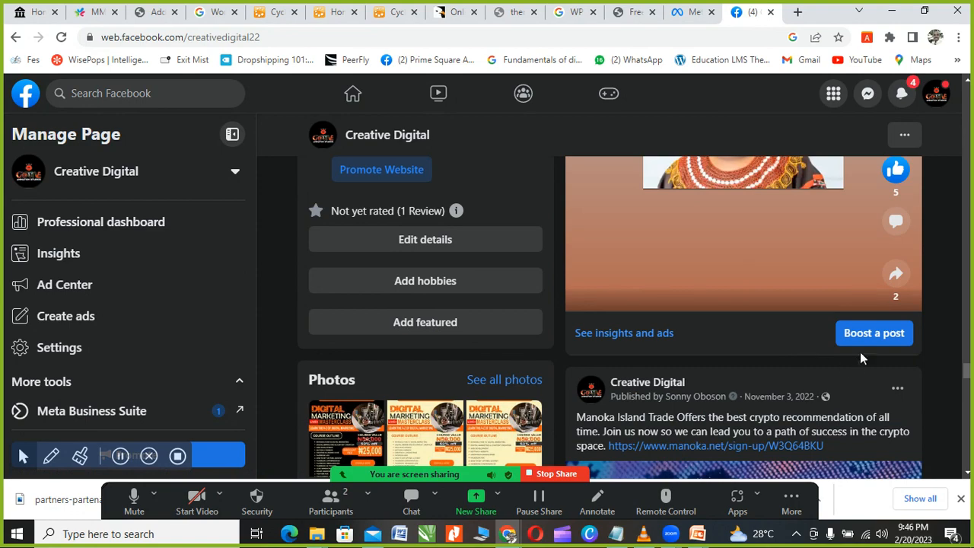
scroll(867, 342, down, 6)
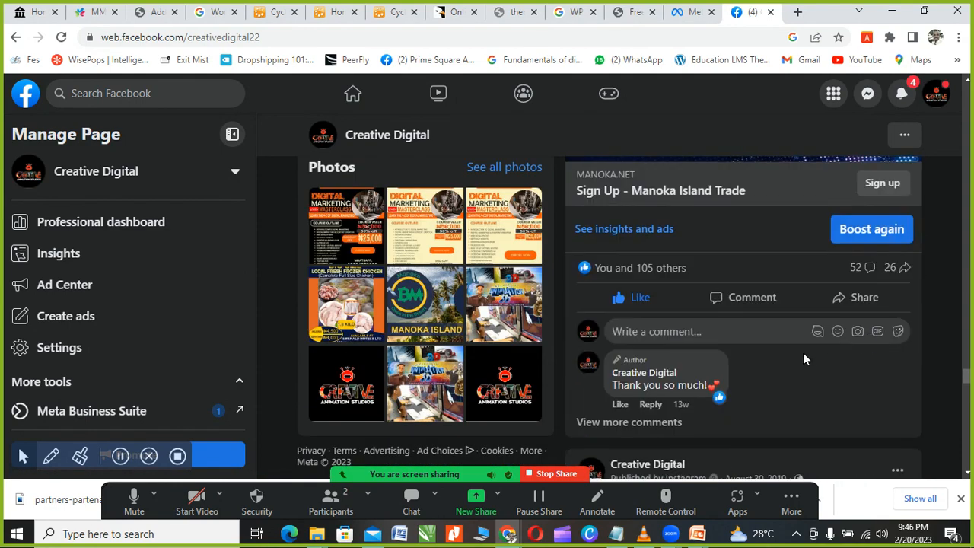
scroll(804, 322, down, 6)
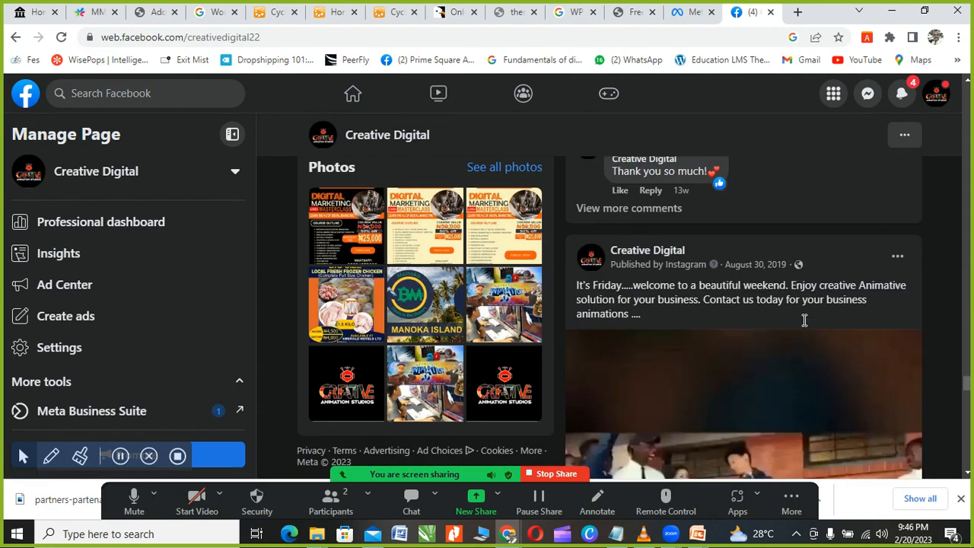
scroll(775, 335, down, 1)
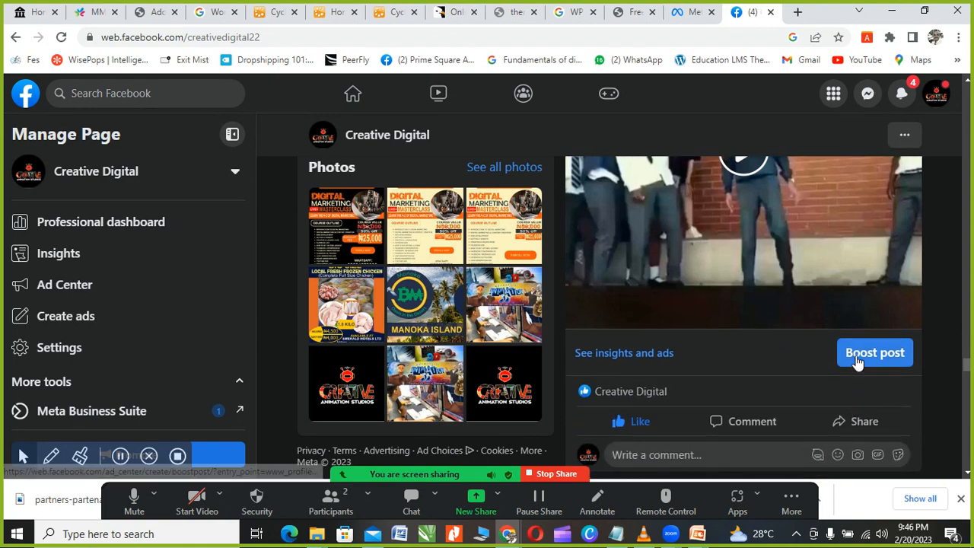
scroll(855, 357, down, 7)
scroll(794, 369, up, 3)
scroll(868, 426, down, 2)
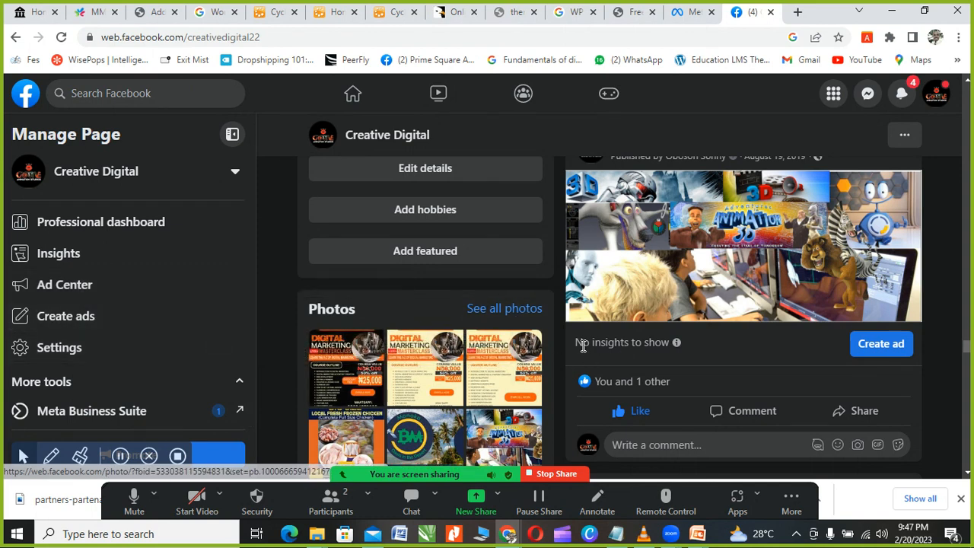
scroll(488, 365, up, 1)
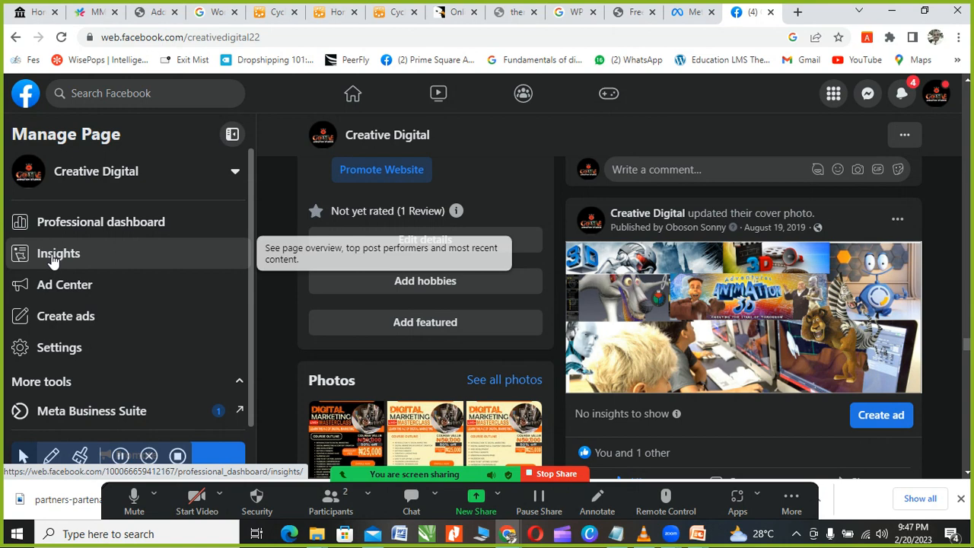
Step: Open Creative Digital's Insights overview showing post reach 750, engagement 177 and 88 followers
click(53, 260)
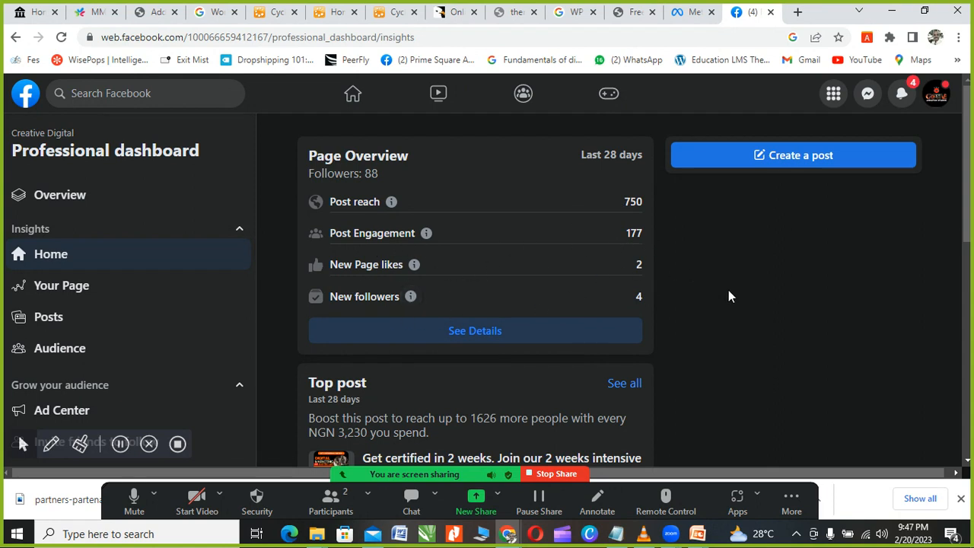
scroll(599, 303, down, 1)
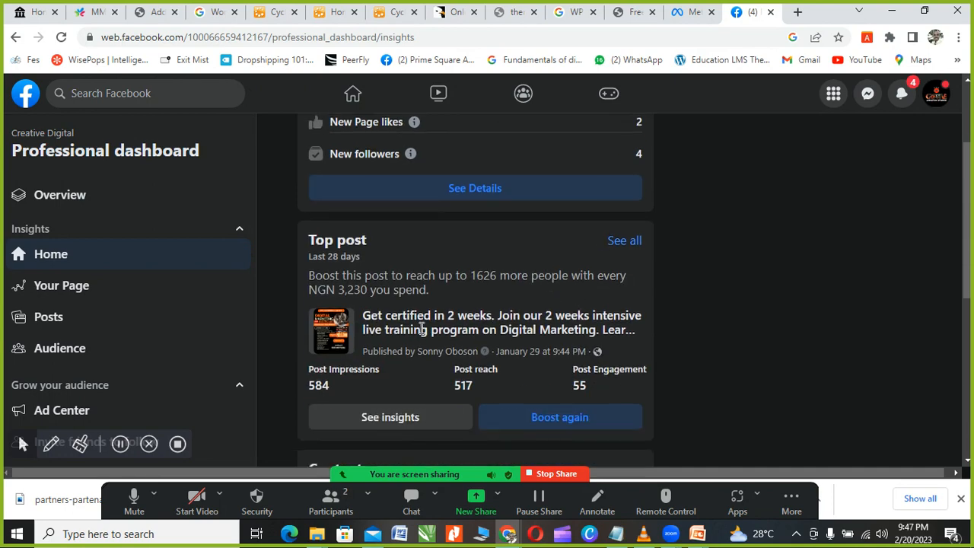
scroll(494, 327, down, 1)
scroll(433, 248, down, 1)
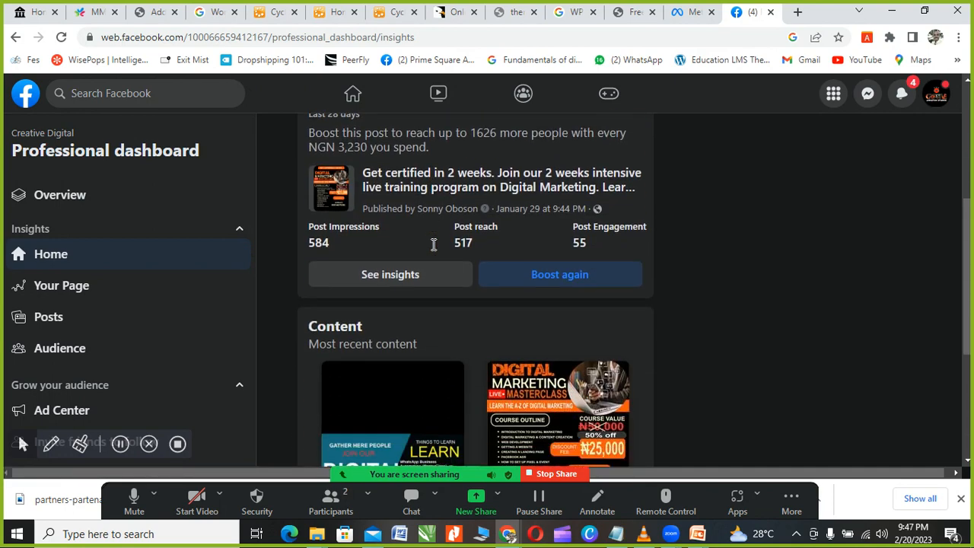
scroll(433, 245, up, 3)
scroll(381, 300, down, 2)
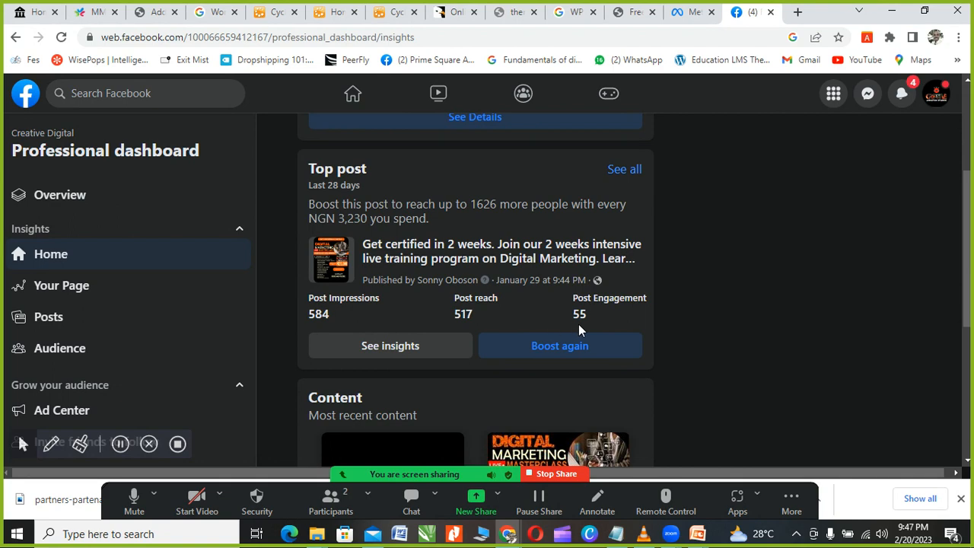
scroll(579, 325, down, 3)
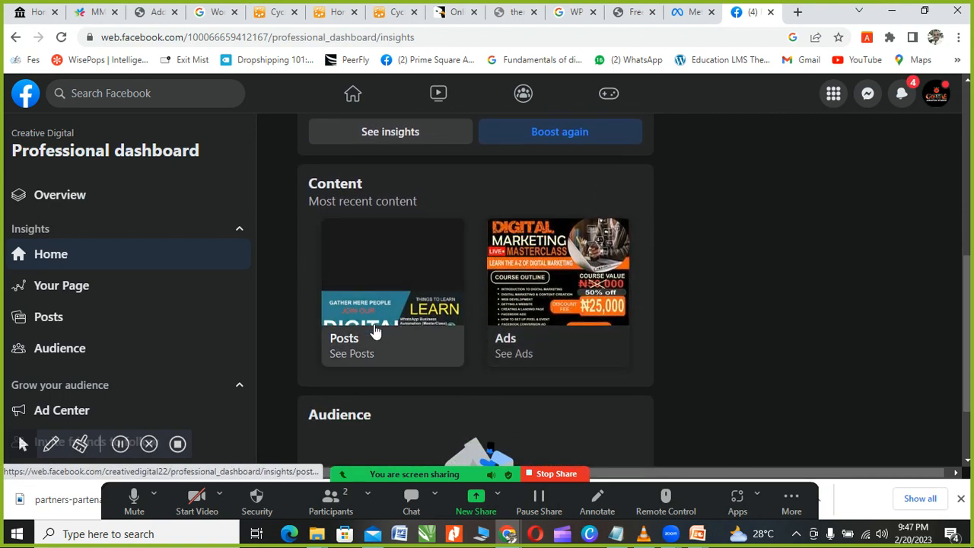
Step: Review the Top post and Content sections, then switch to Audience insights
scroll(495, 285, down, 2)
scroll(456, 297, up, 3)
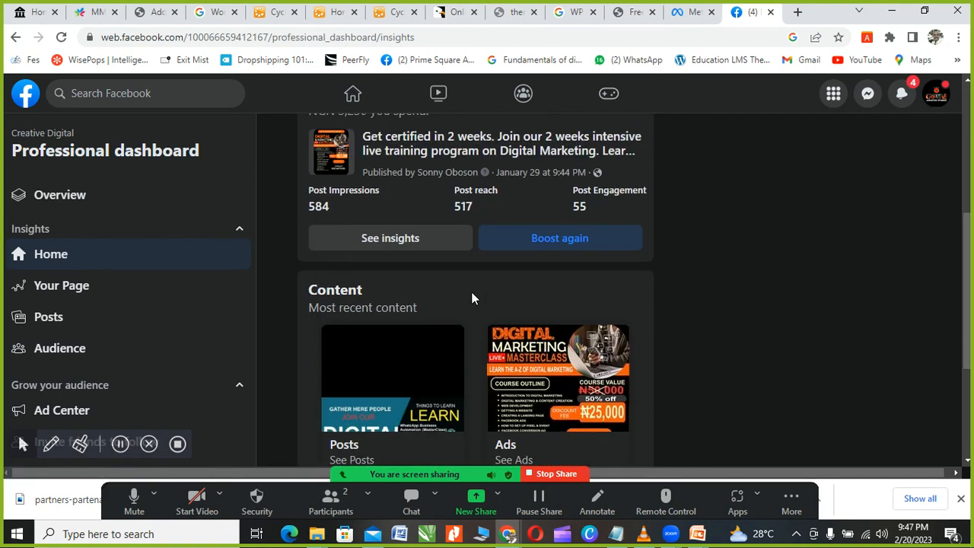
scroll(464, 293, down, 3)
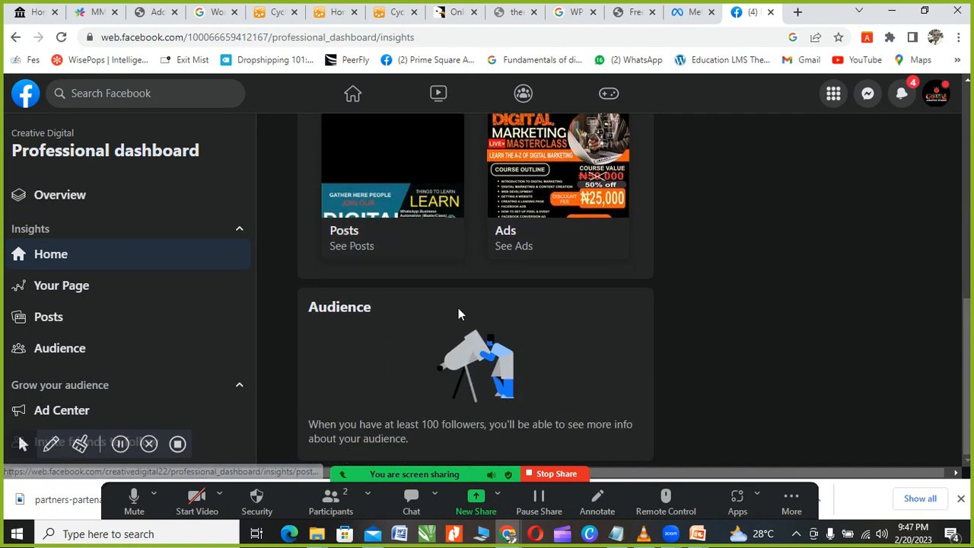
scroll(458, 311, up, 3)
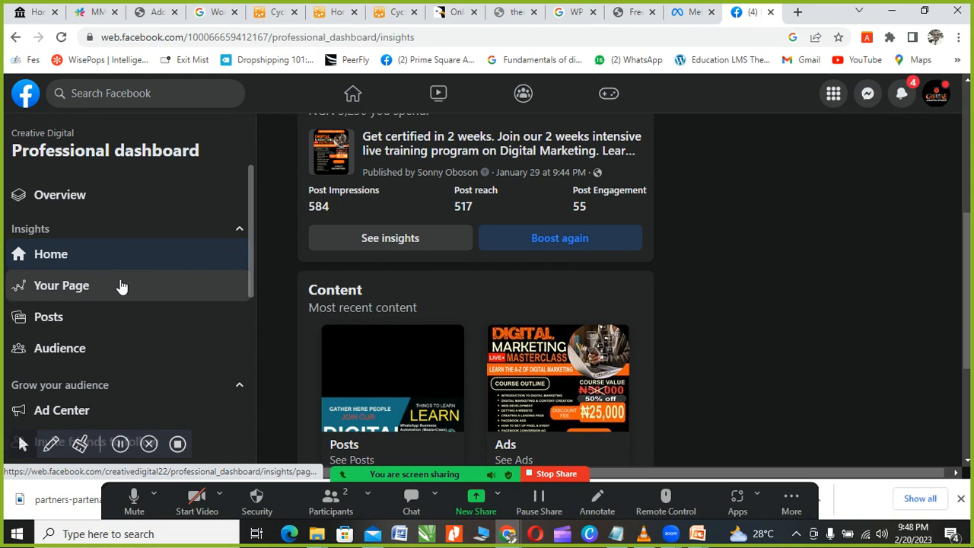
scroll(127, 279, down, 5)
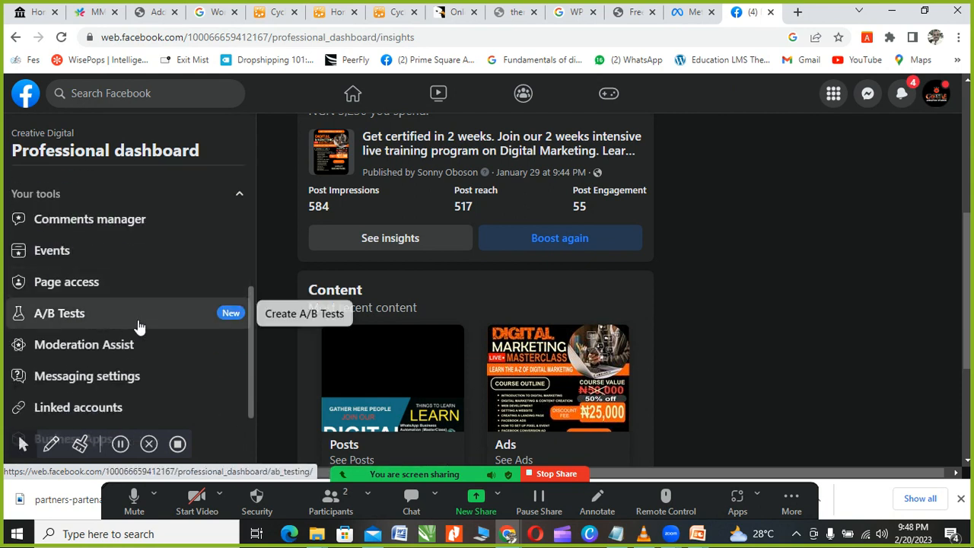
scroll(137, 326, up, 2)
scroll(140, 325, up, 2)
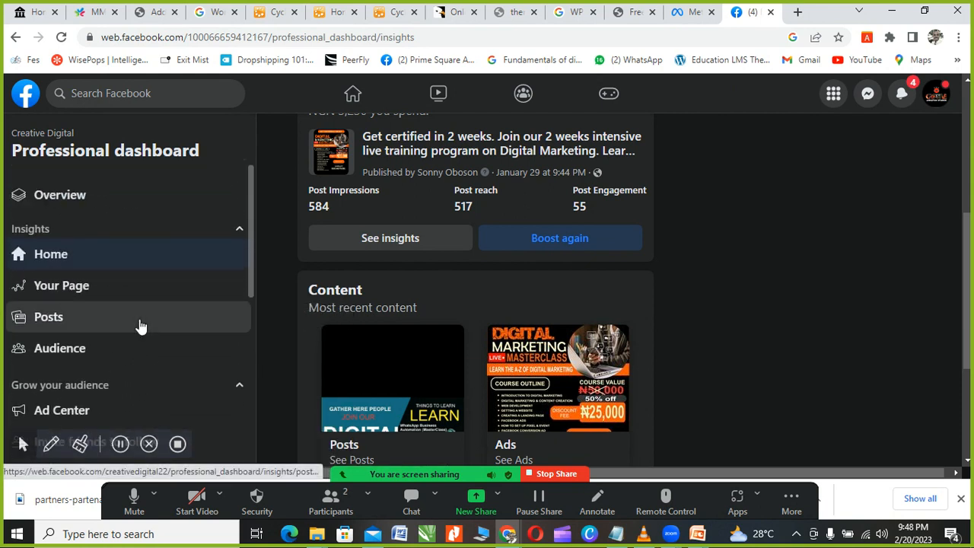
scroll(139, 327, down, 1)
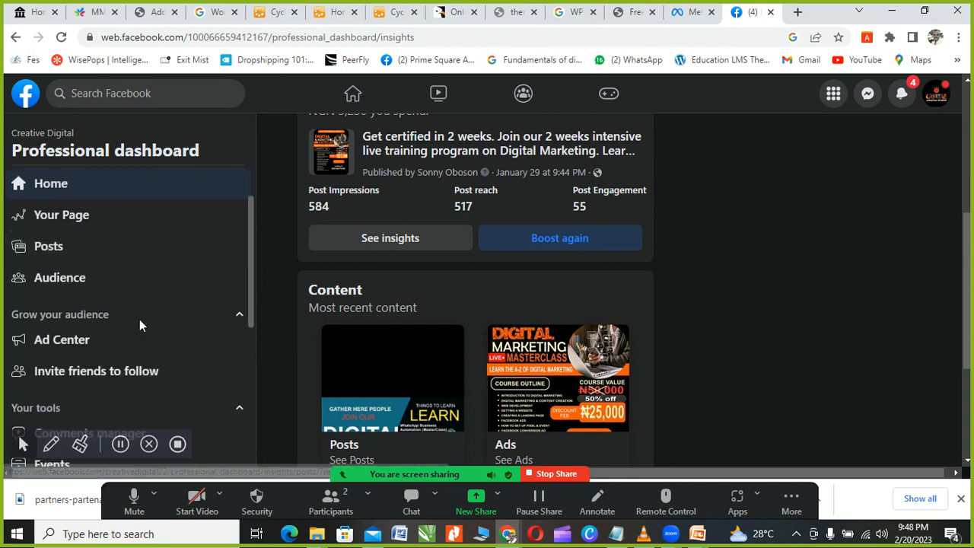
scroll(139, 326, up, 1)
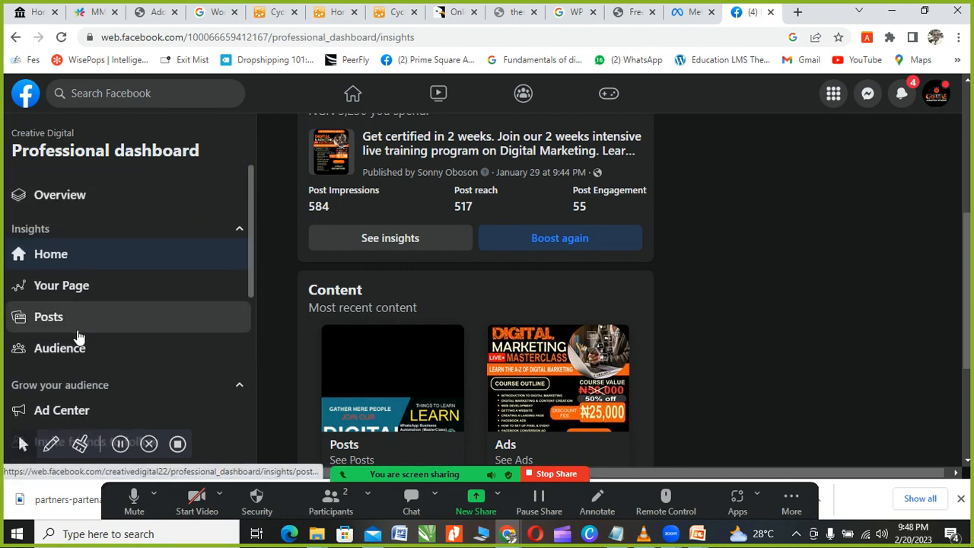
click(62, 356)
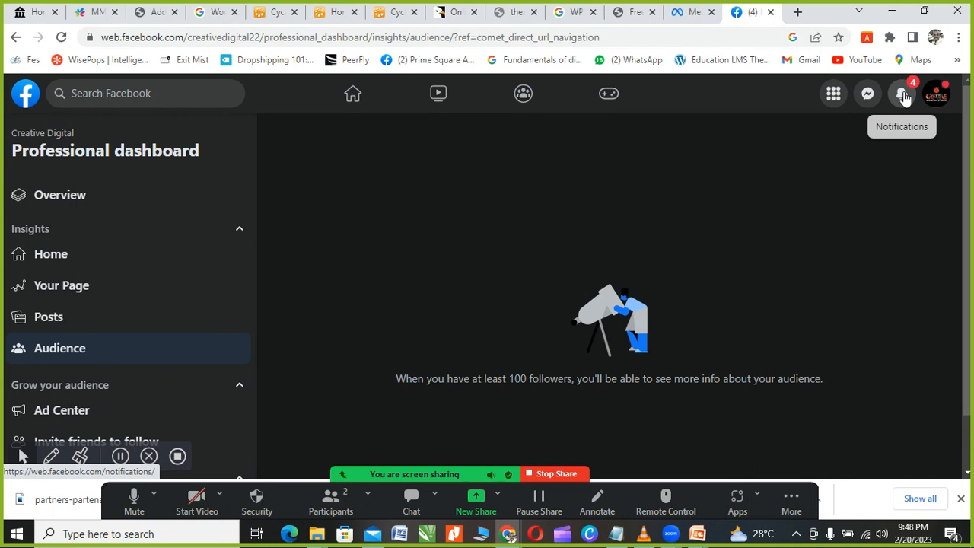
Step: Scroll the Audience insights, which stay locked until Creative Digital reaches 100 followers
scroll(483, 327, down, 1)
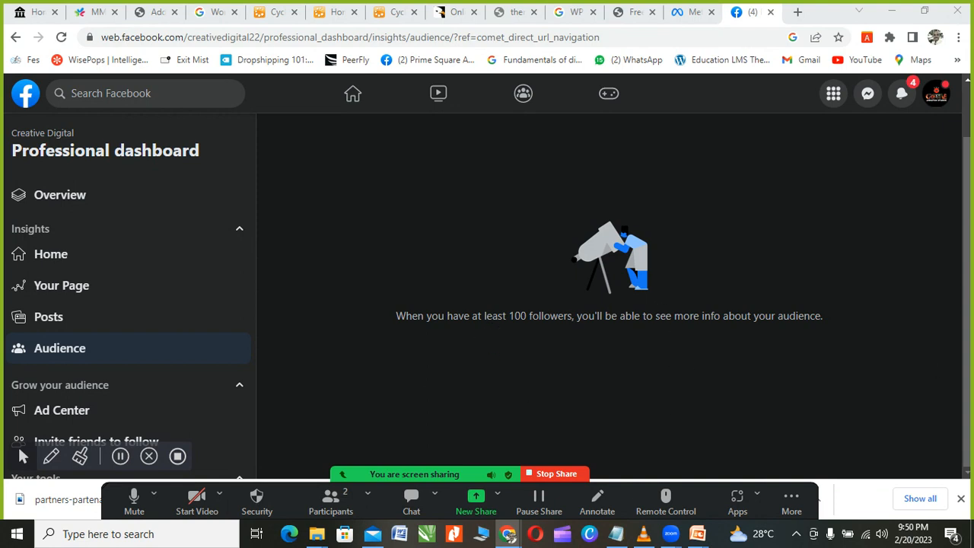
Step: Stop the Zoom screen share and end the meeting for all participants
click(557, 474)
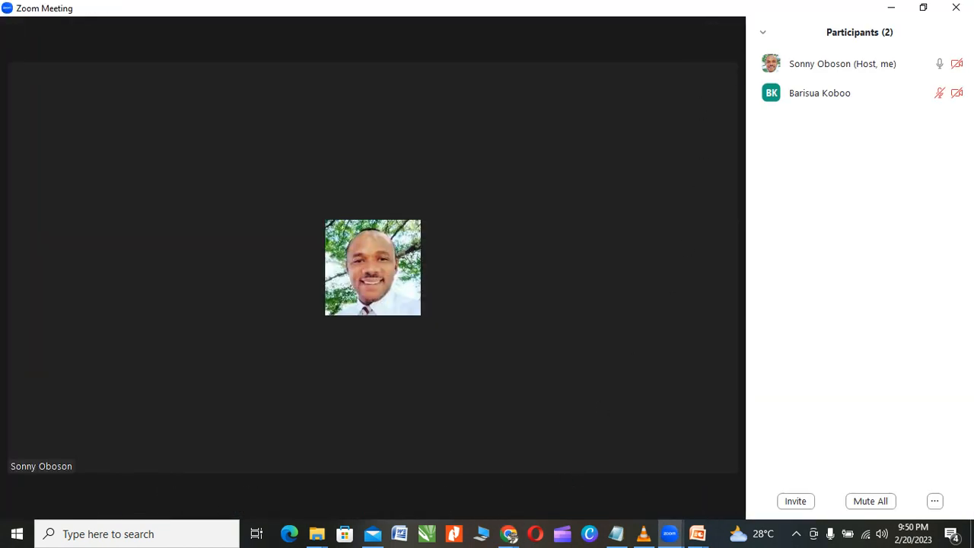
click(956, 8)
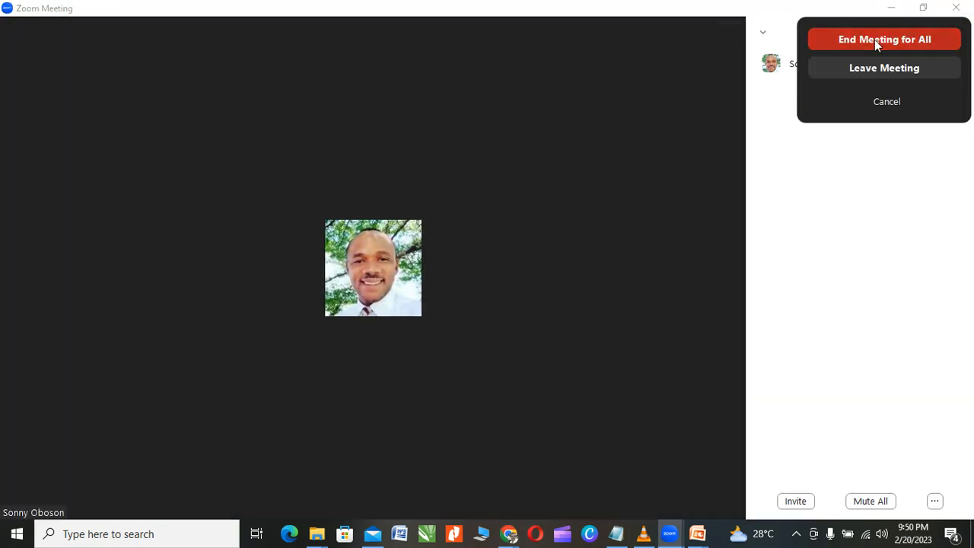
click(874, 39)
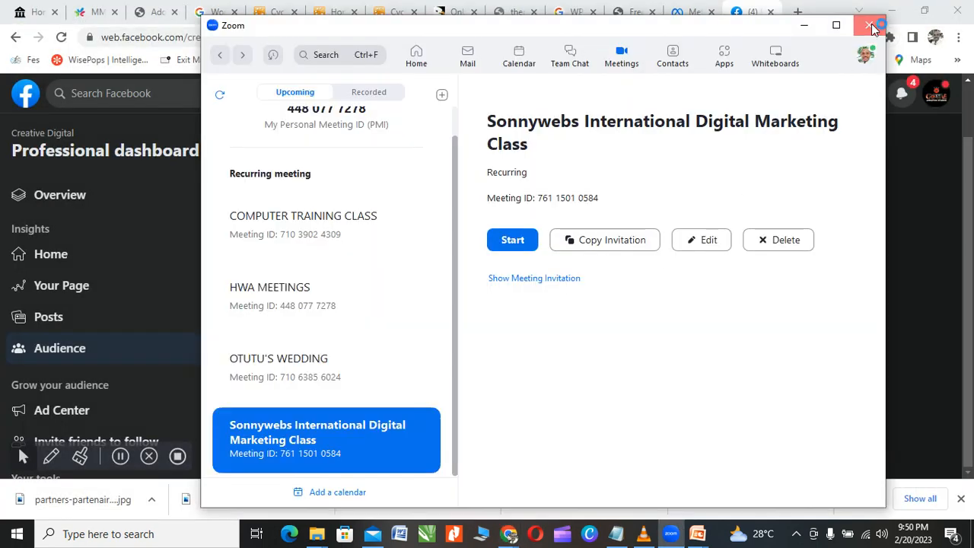